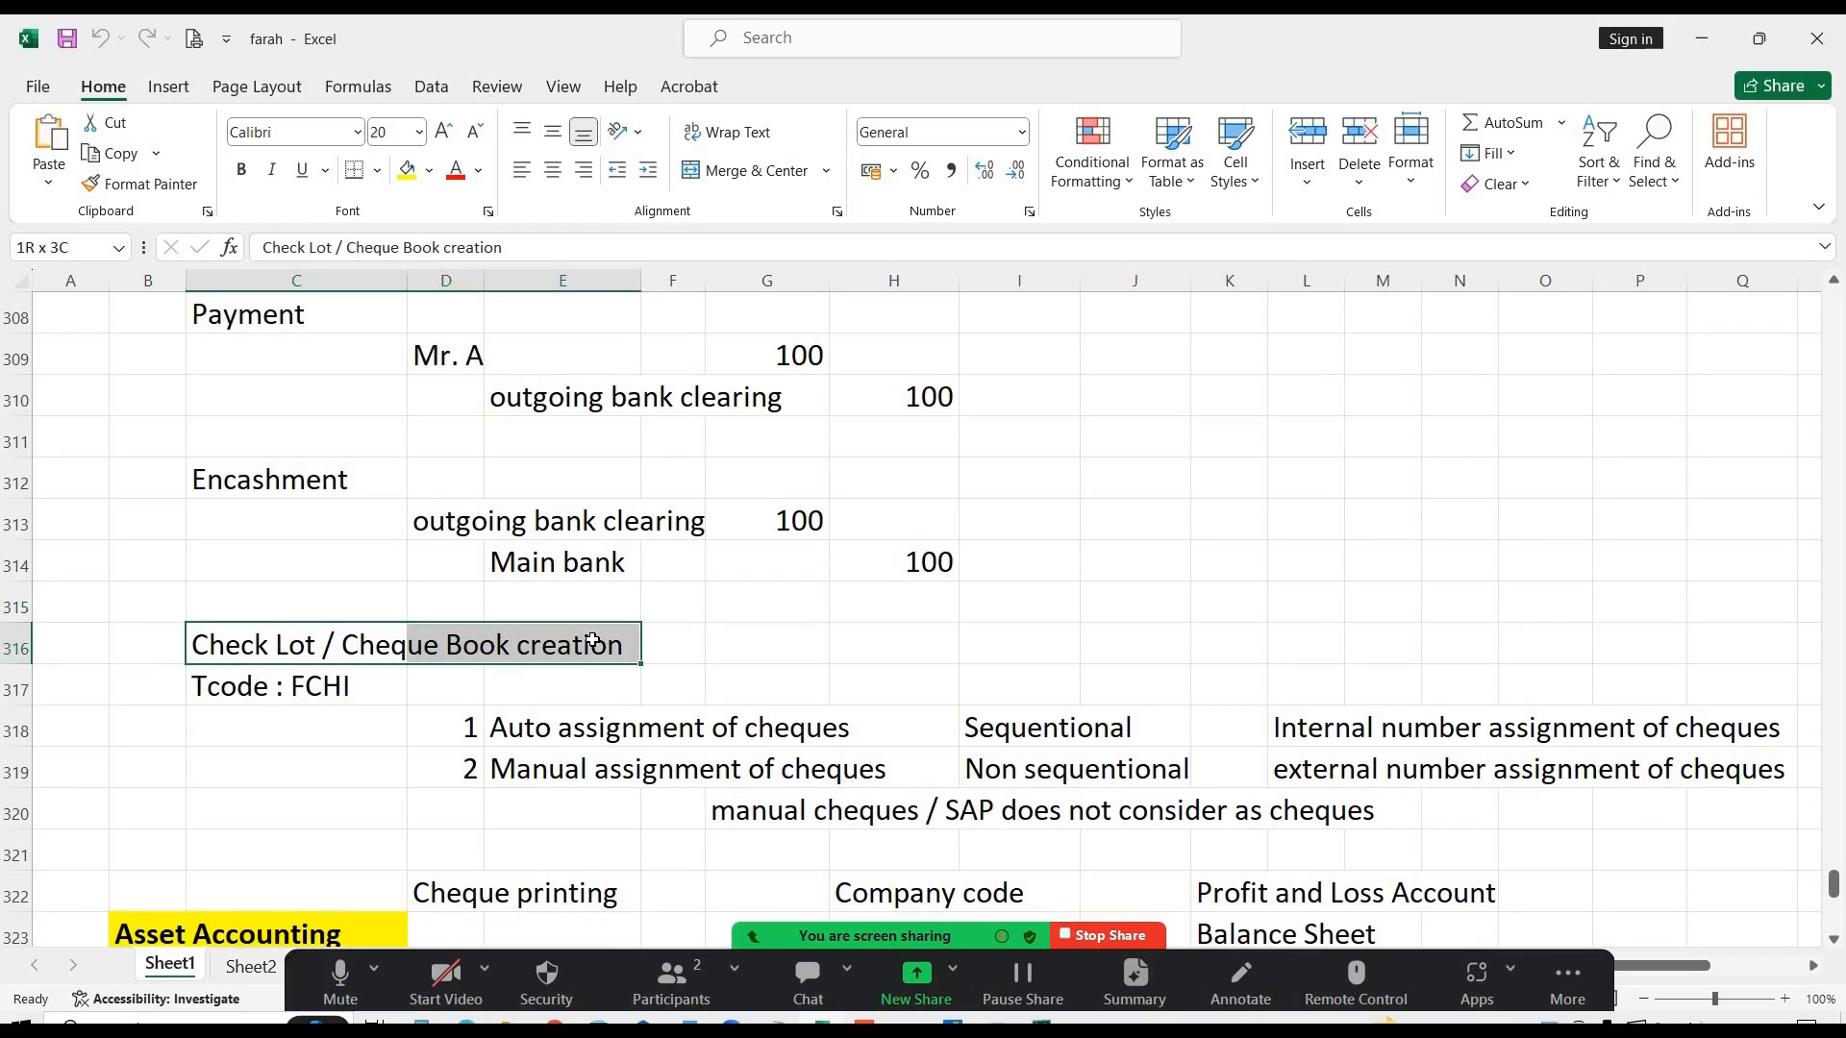
# - Review the Check Lot / Cheque Book creation notes on auto (sequential) and manual (non-sequential) assignment of cheques
pyautogui.moveTo(592, 641); pyautogui.dragTo(592, 642)
pyautogui.moveTo(615, 738); pyautogui.dragTo(845, 730)
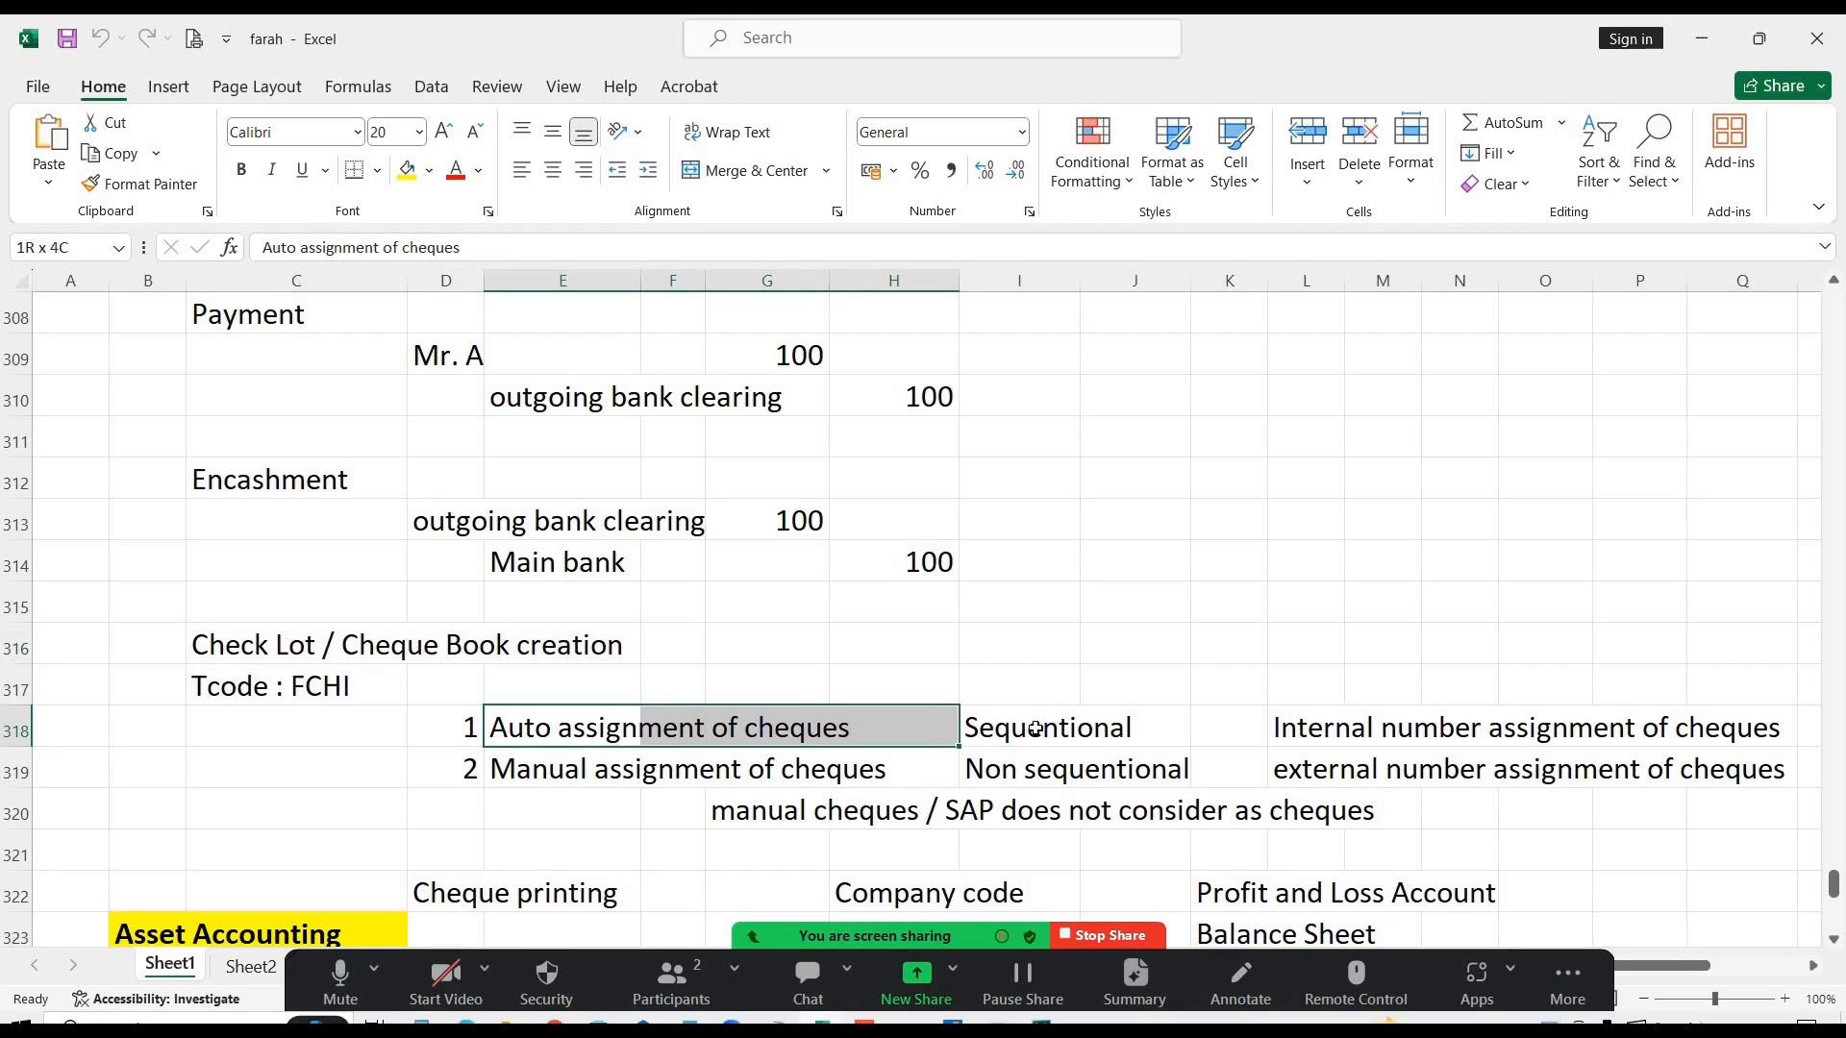
pyautogui.click(1037, 729)
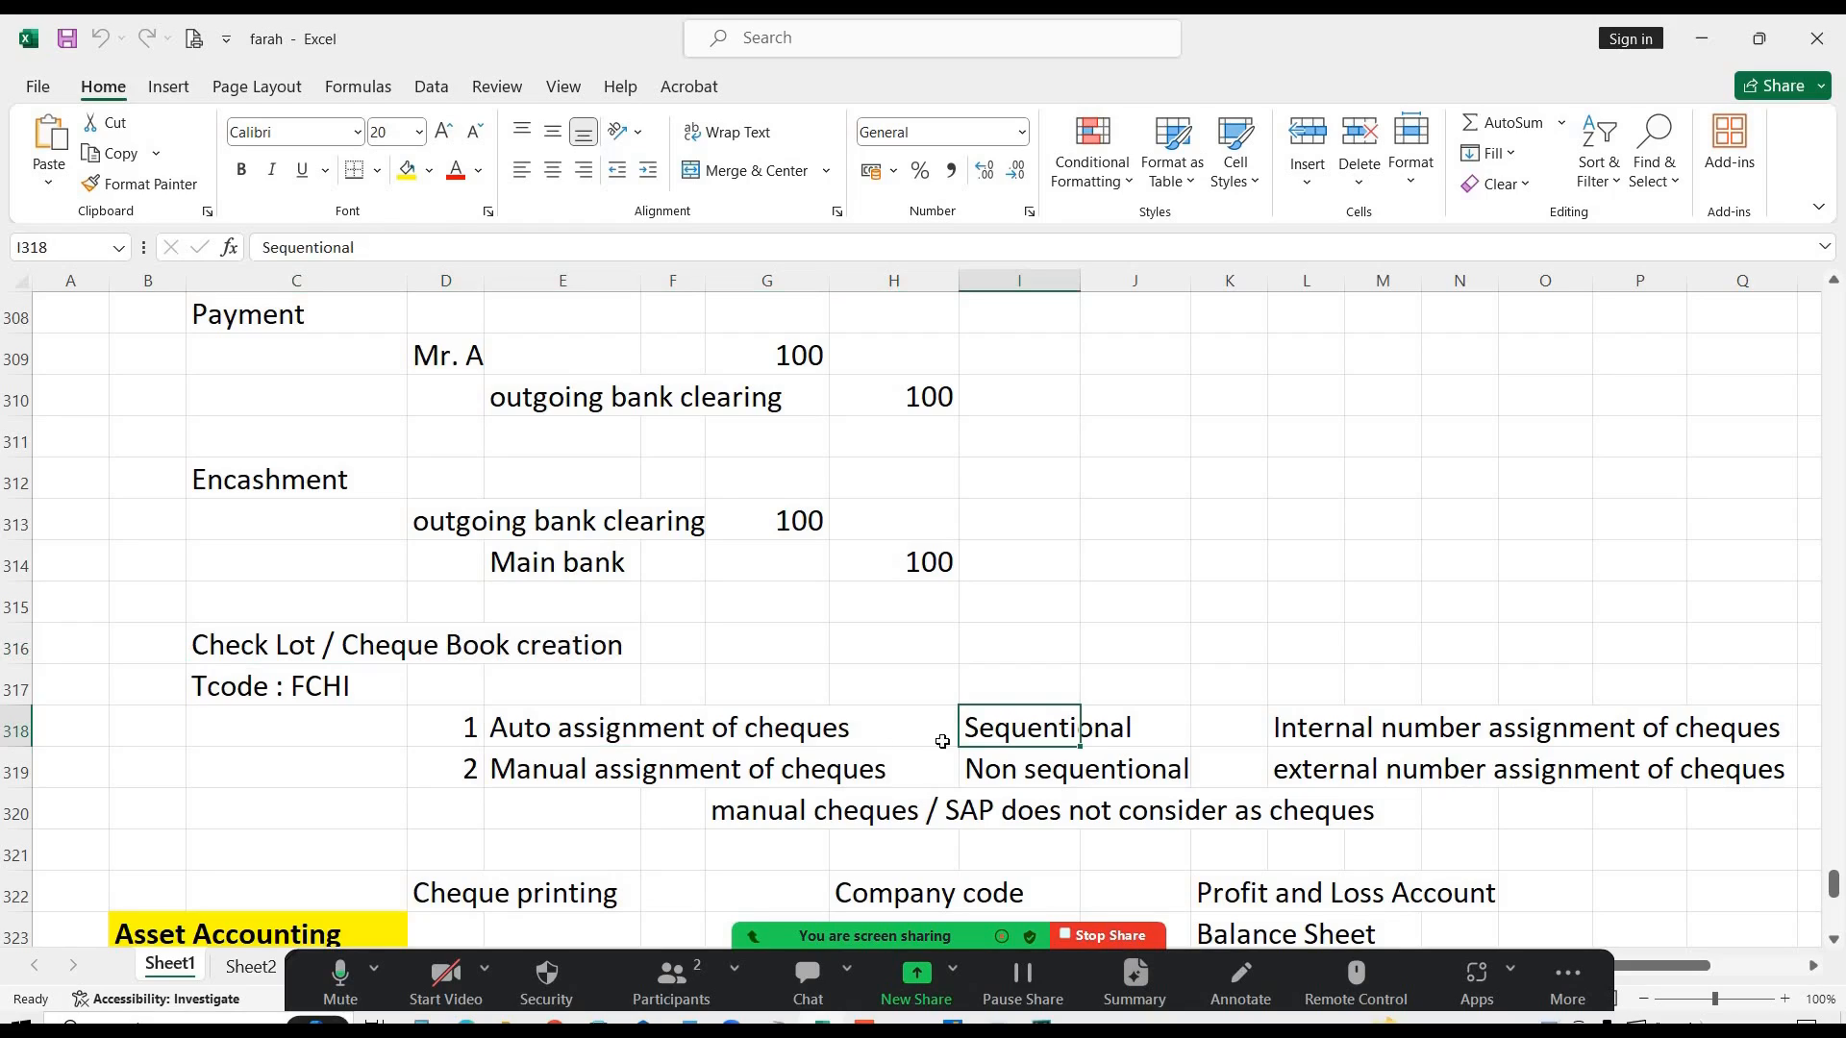
pyautogui.moveTo(566, 775); pyautogui.dragTo(872, 763)
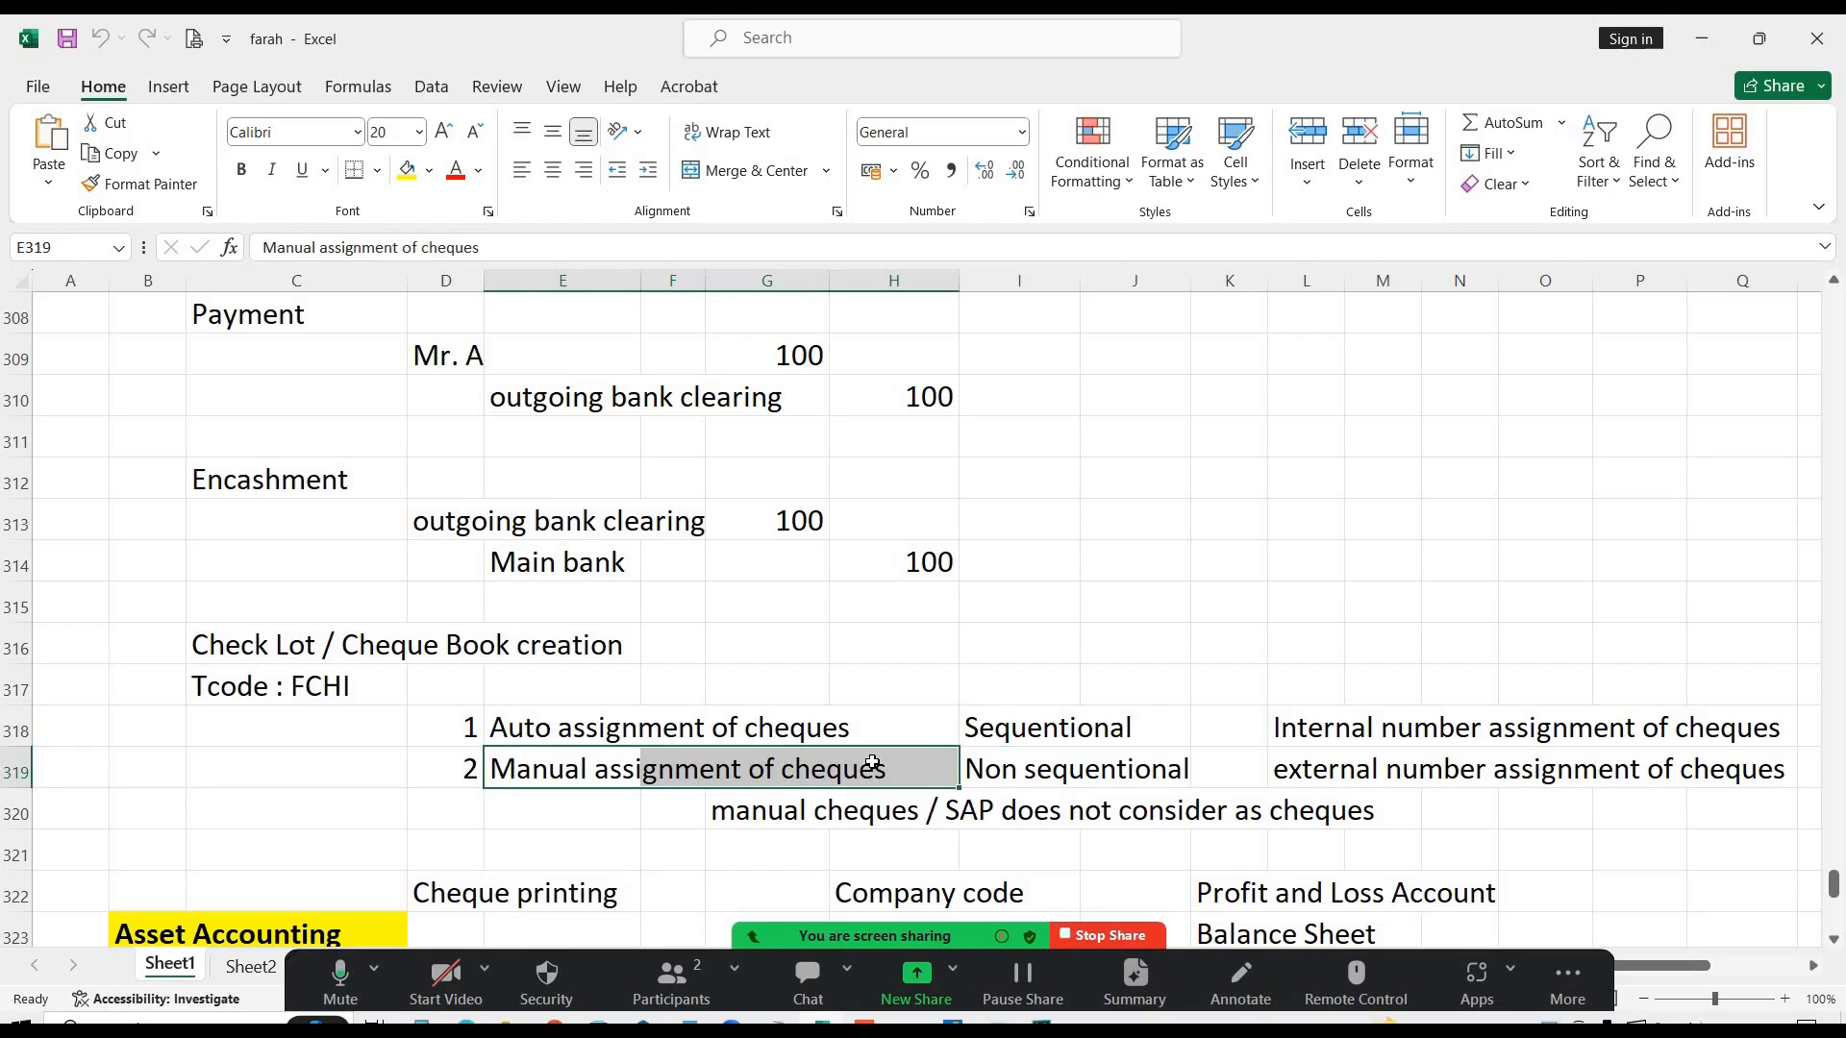
pyautogui.moveTo(1015, 764); pyautogui.dragTo(1136, 759)
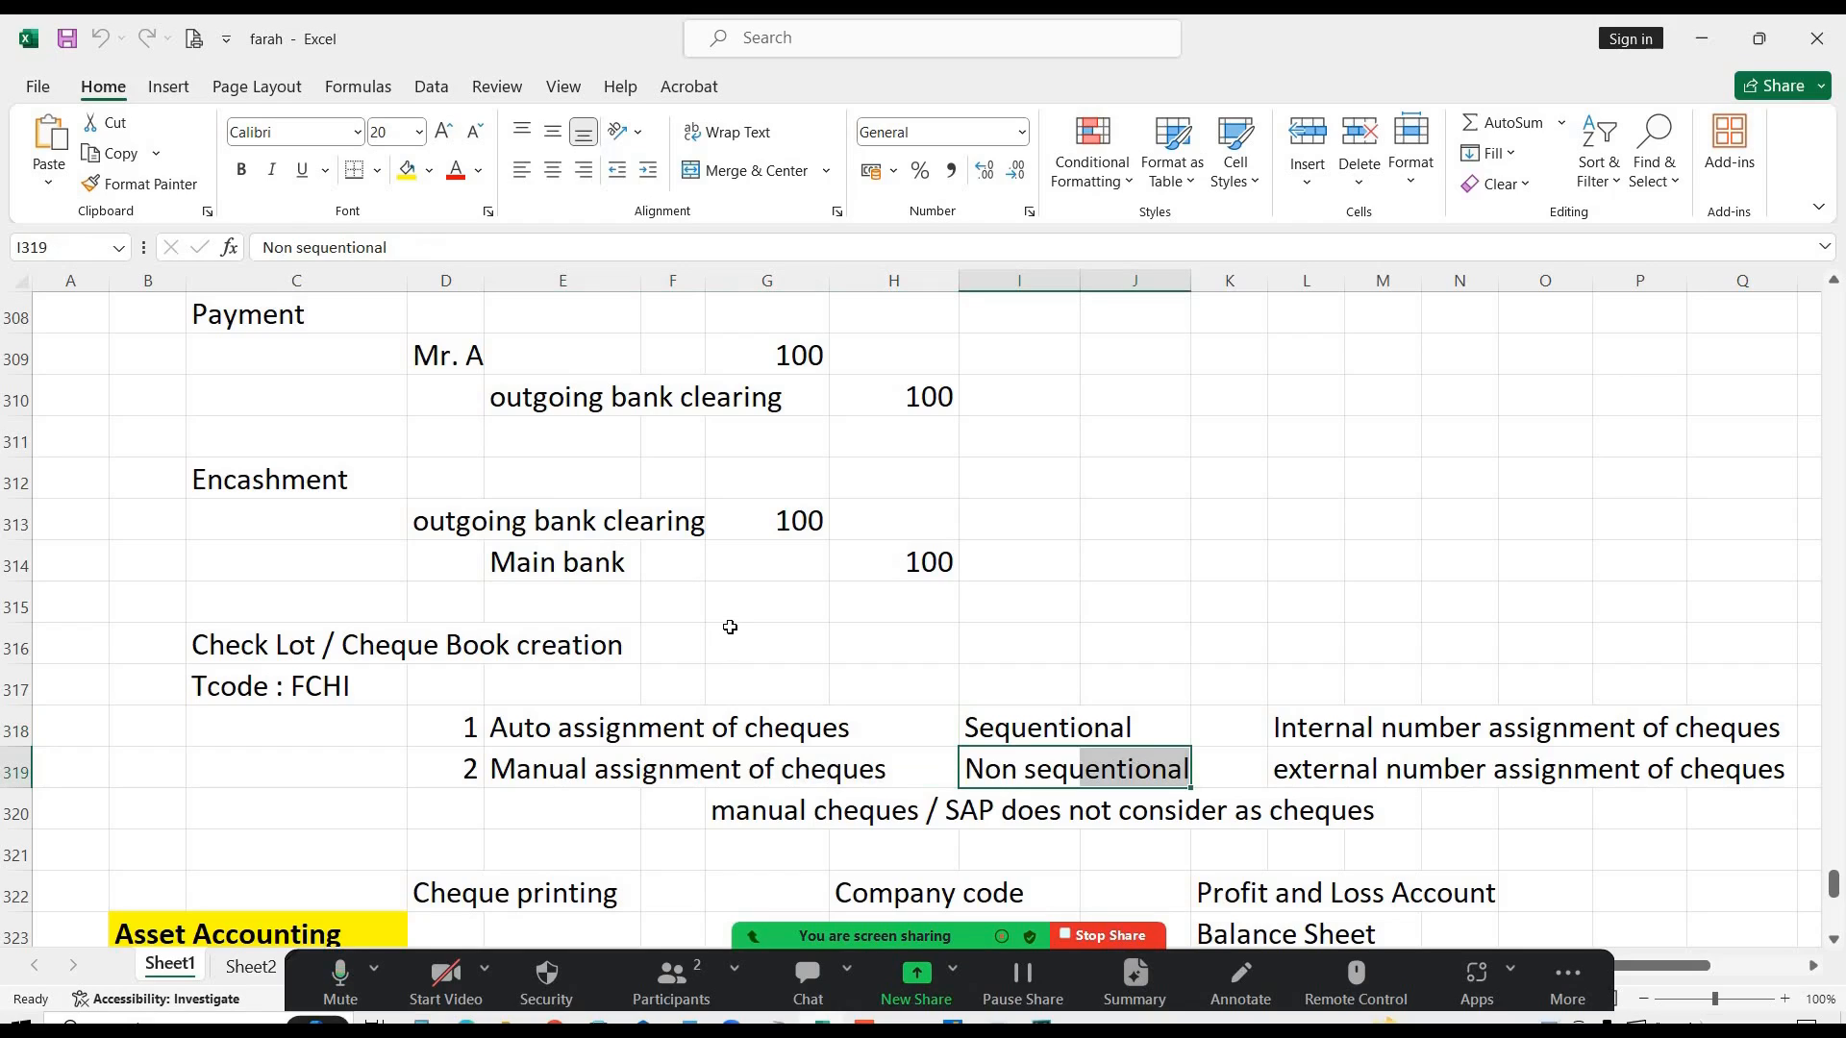
pyautogui.scroll(1, 730, 626)
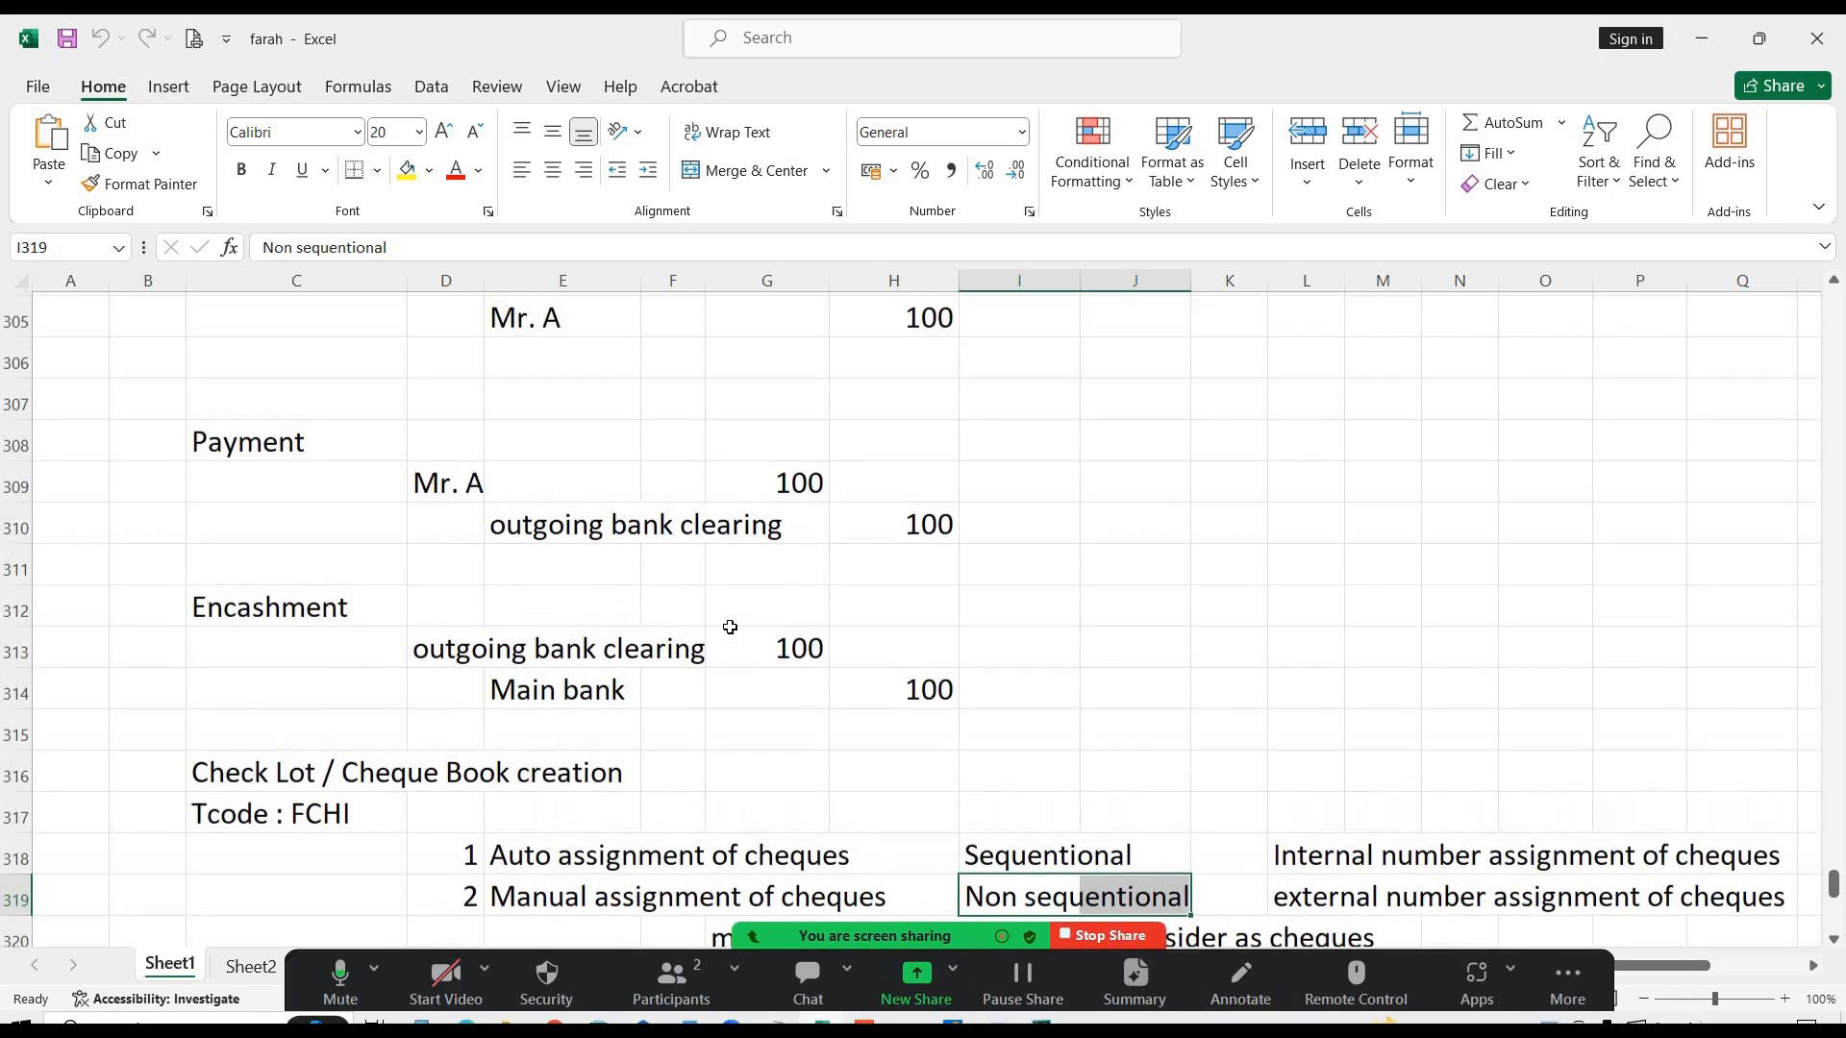
pyautogui.scroll(-1, 730, 627)
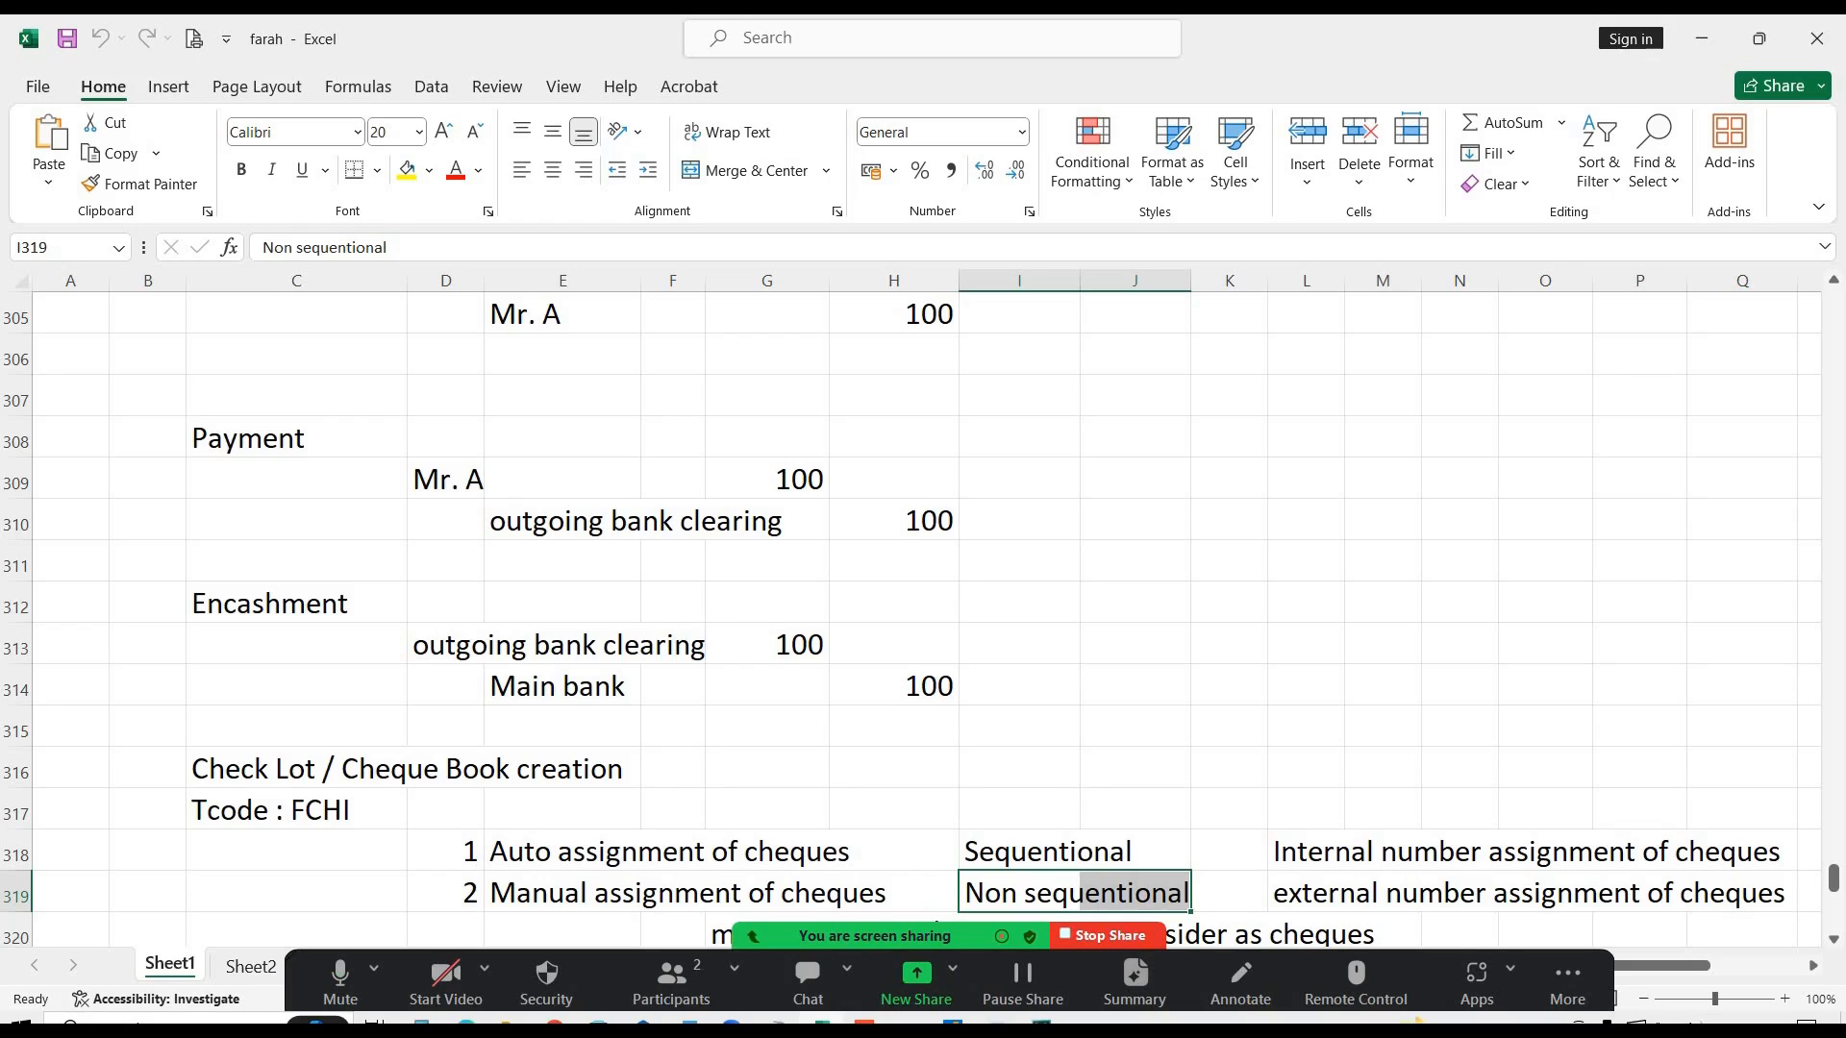
pyautogui.click(556, 767)
# - Enter the label "Payment Method" in cell C341, below the asset accounting notes
pyautogui.scroll(-1, 555, 759)
pyautogui.scroll(-11, 554, 752)
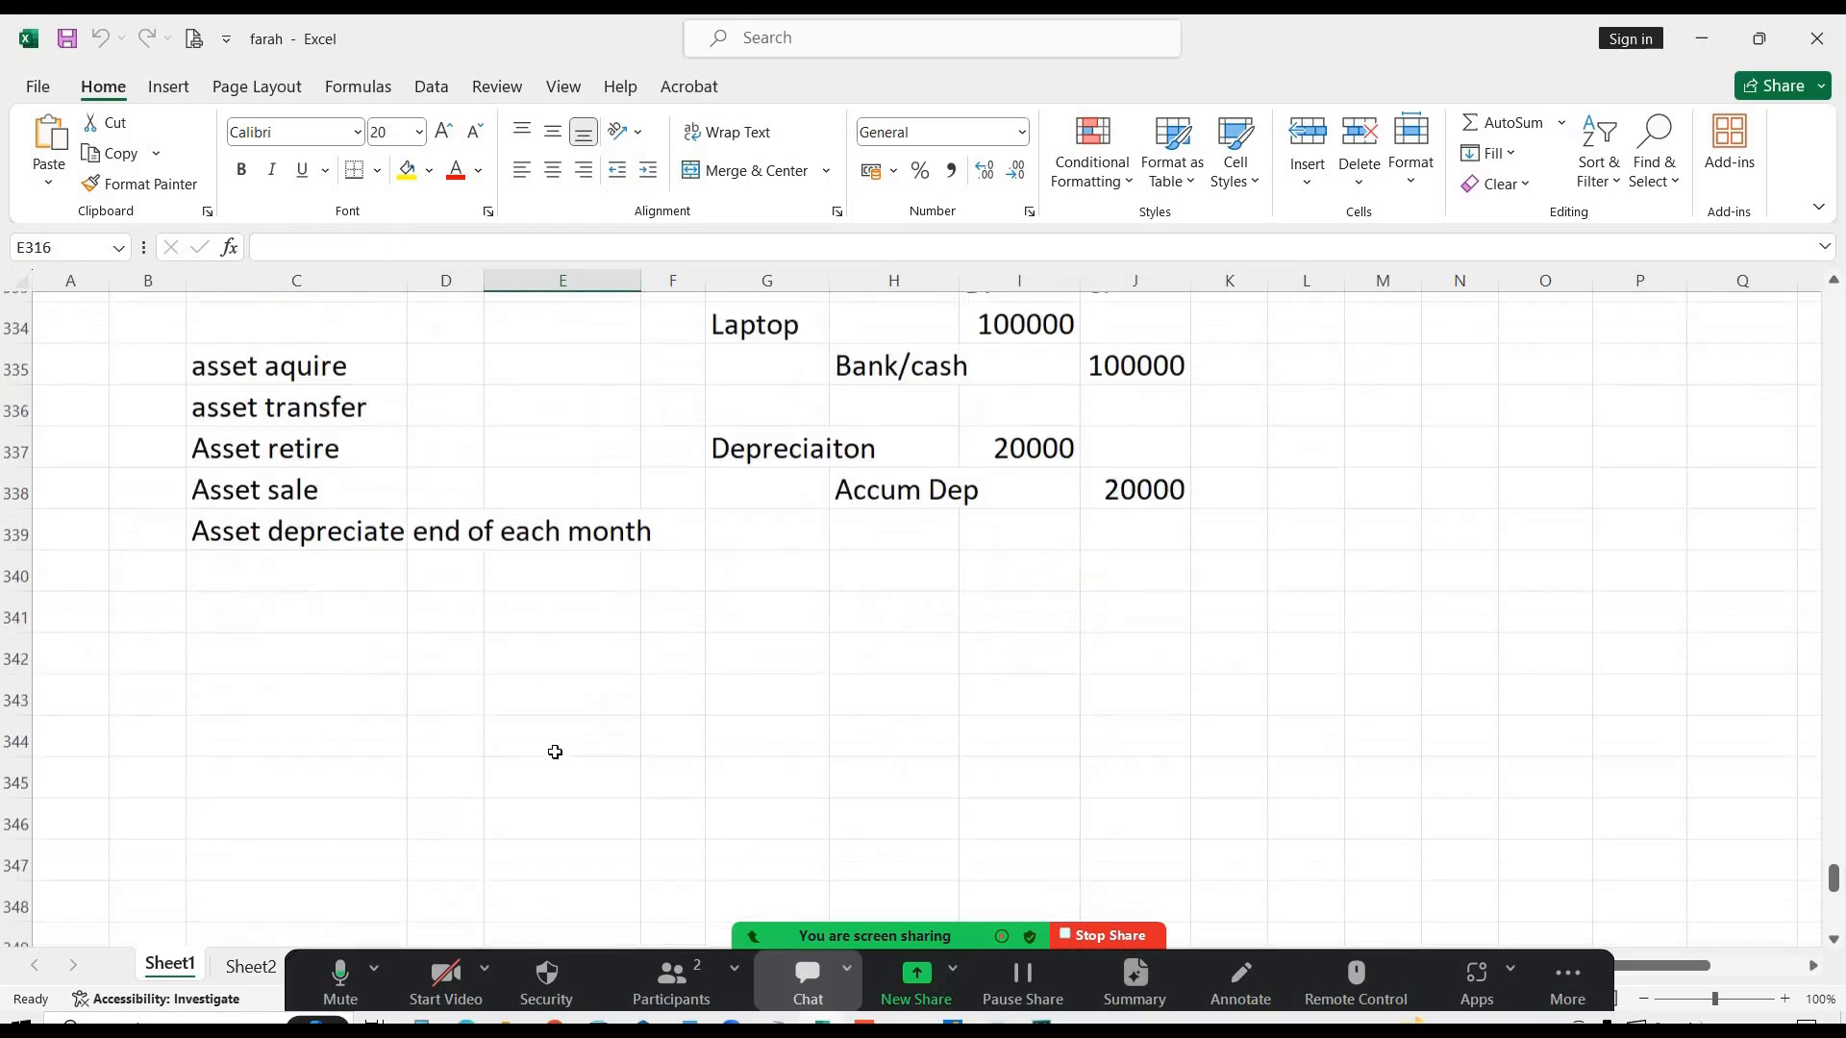
pyautogui.scroll(-3, 555, 752)
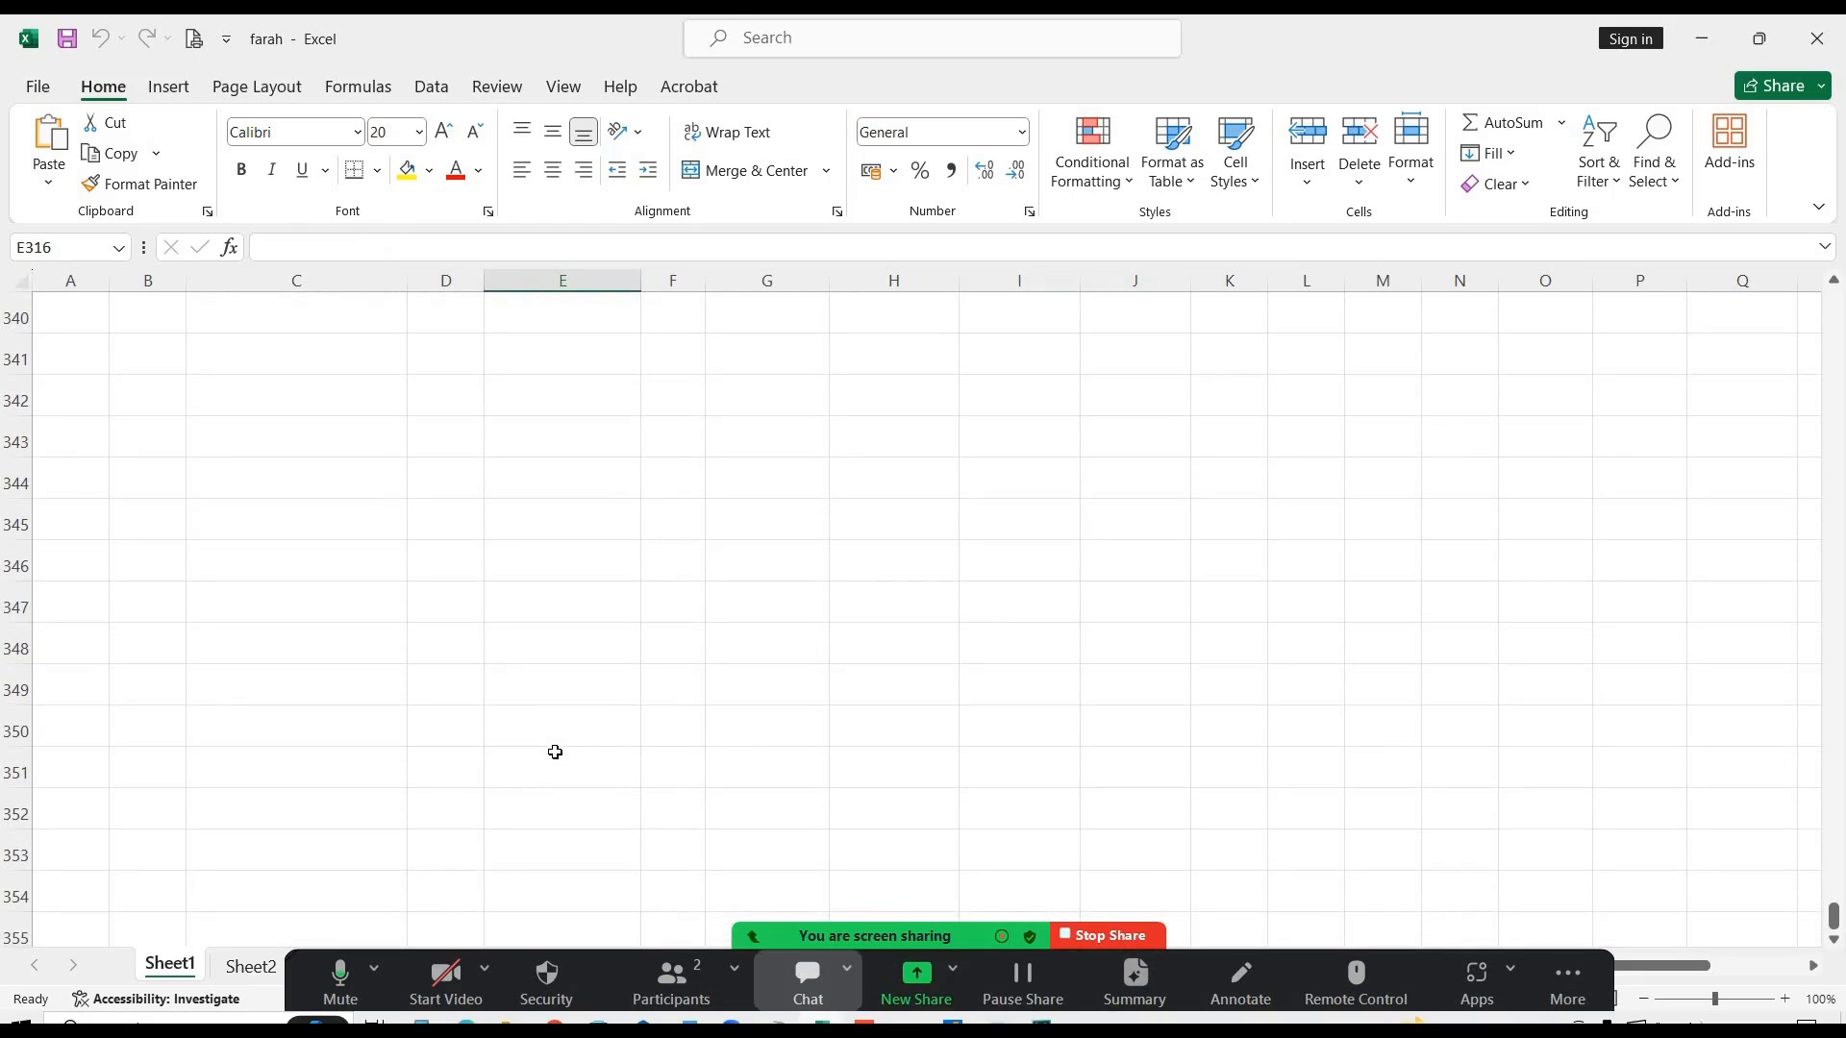
pyautogui.scroll(3, 276, 532)
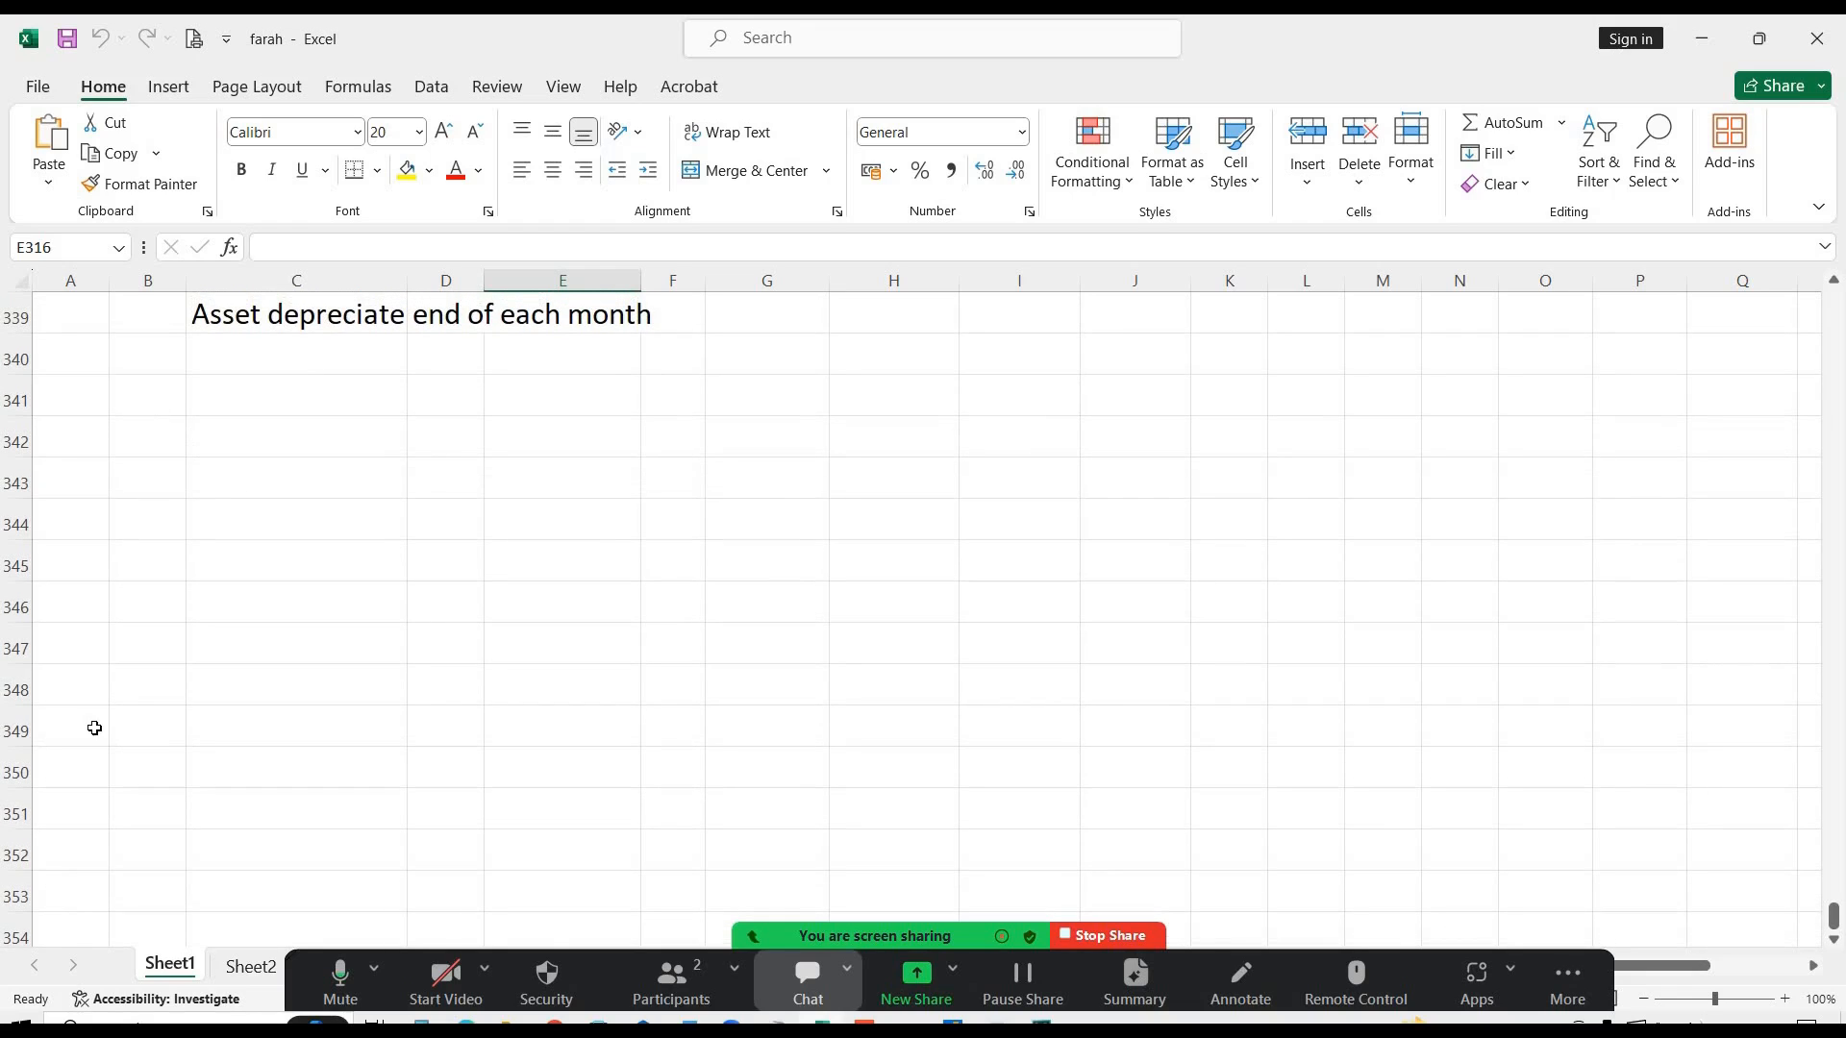
pyautogui.click(156, 407)
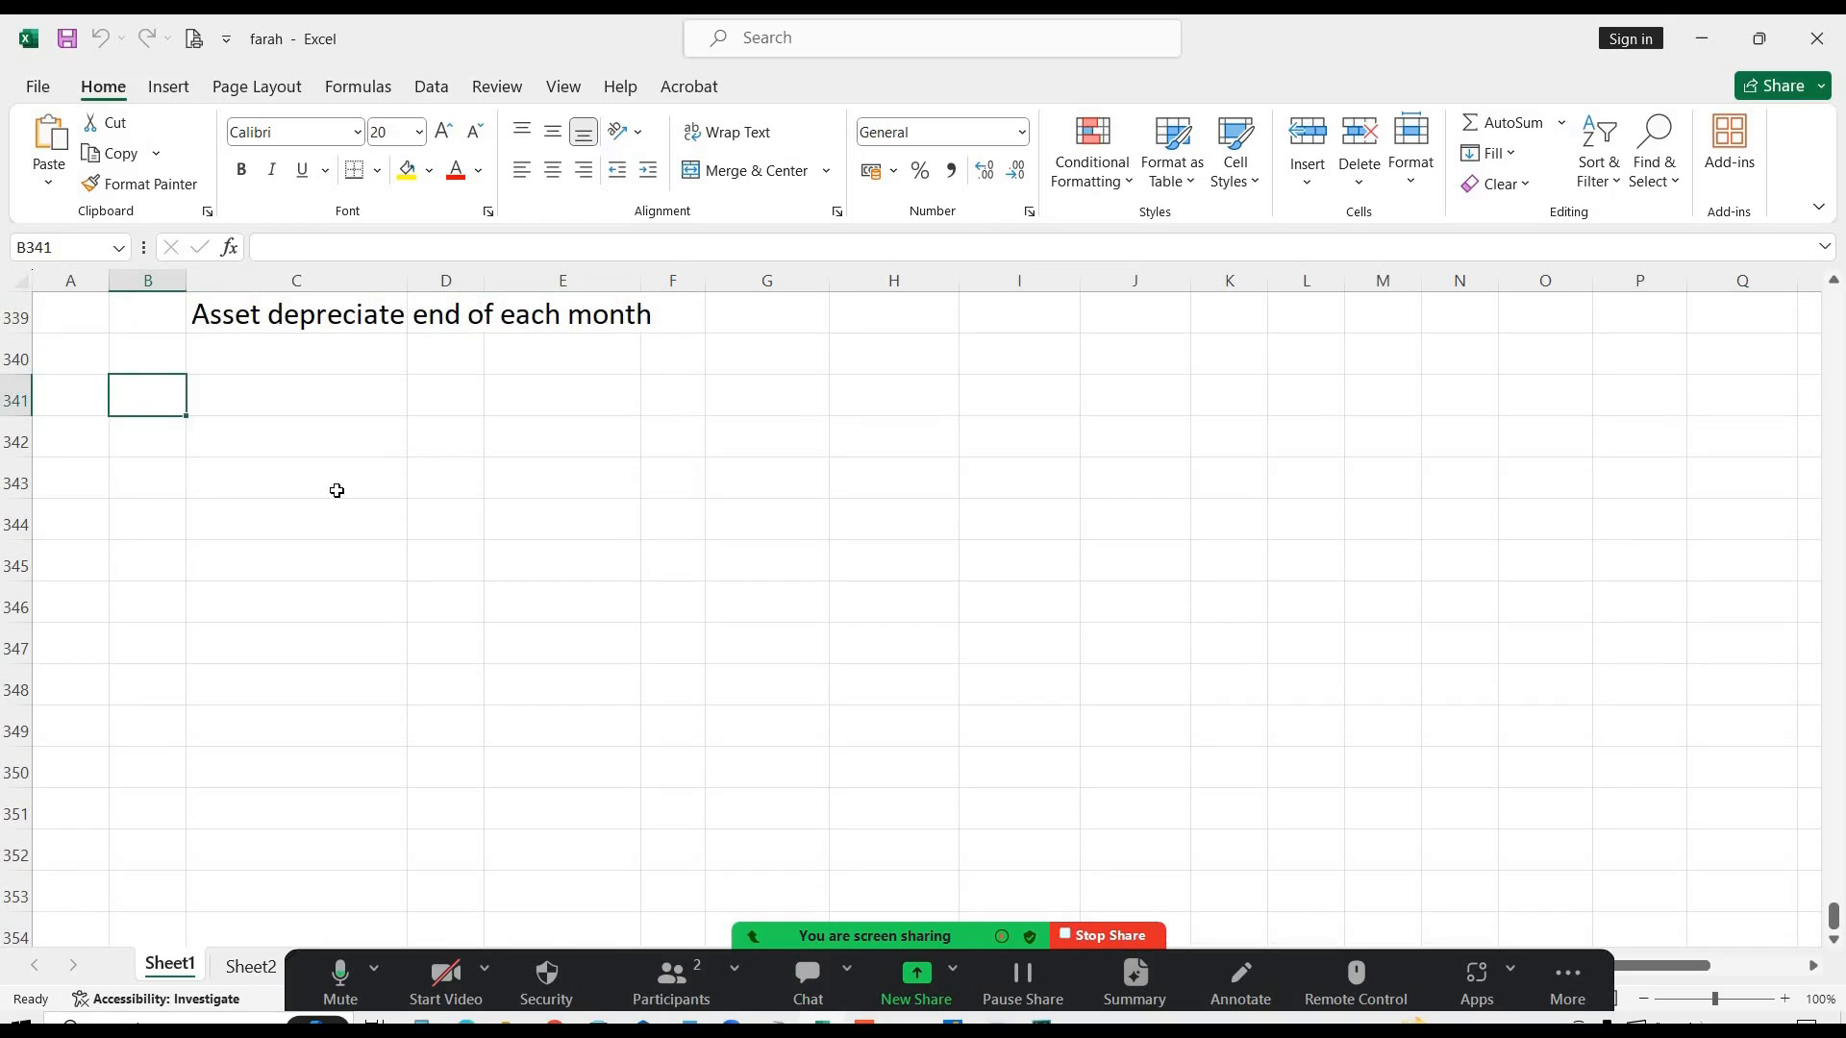
pyautogui.click(234, 424)
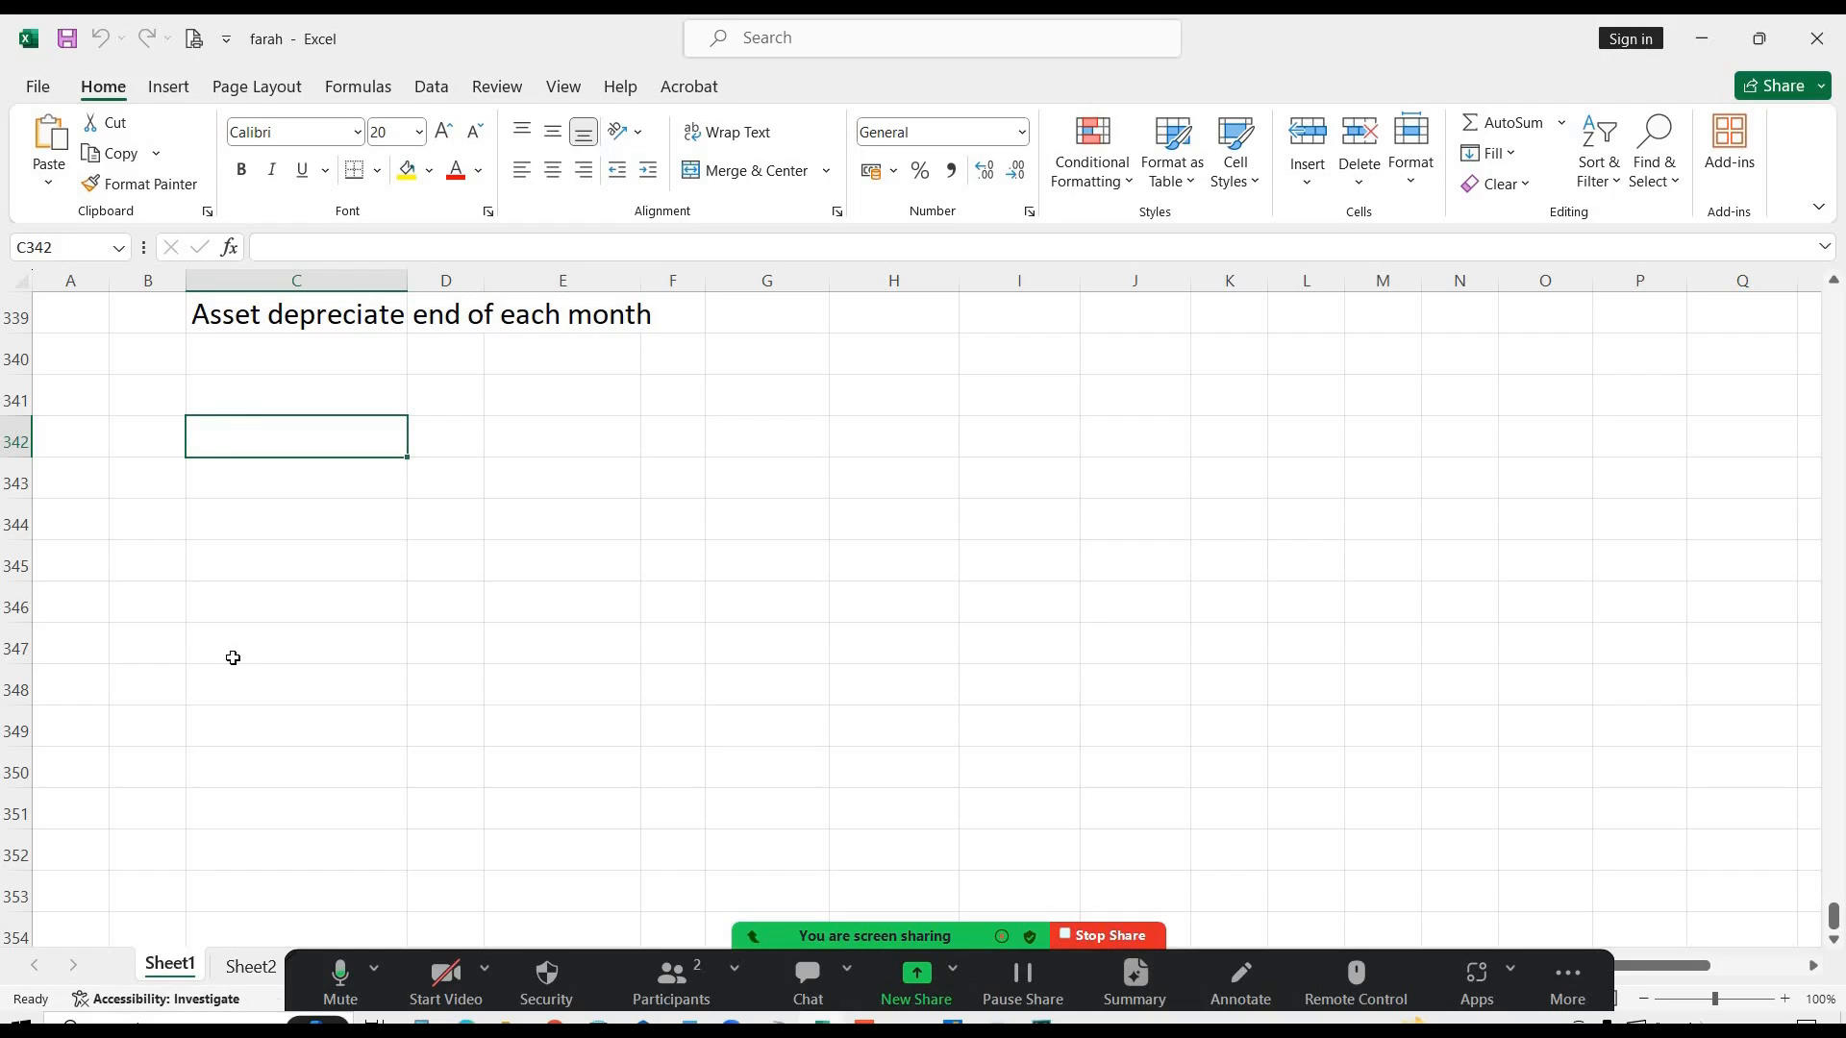
pyautogui.press('Up')
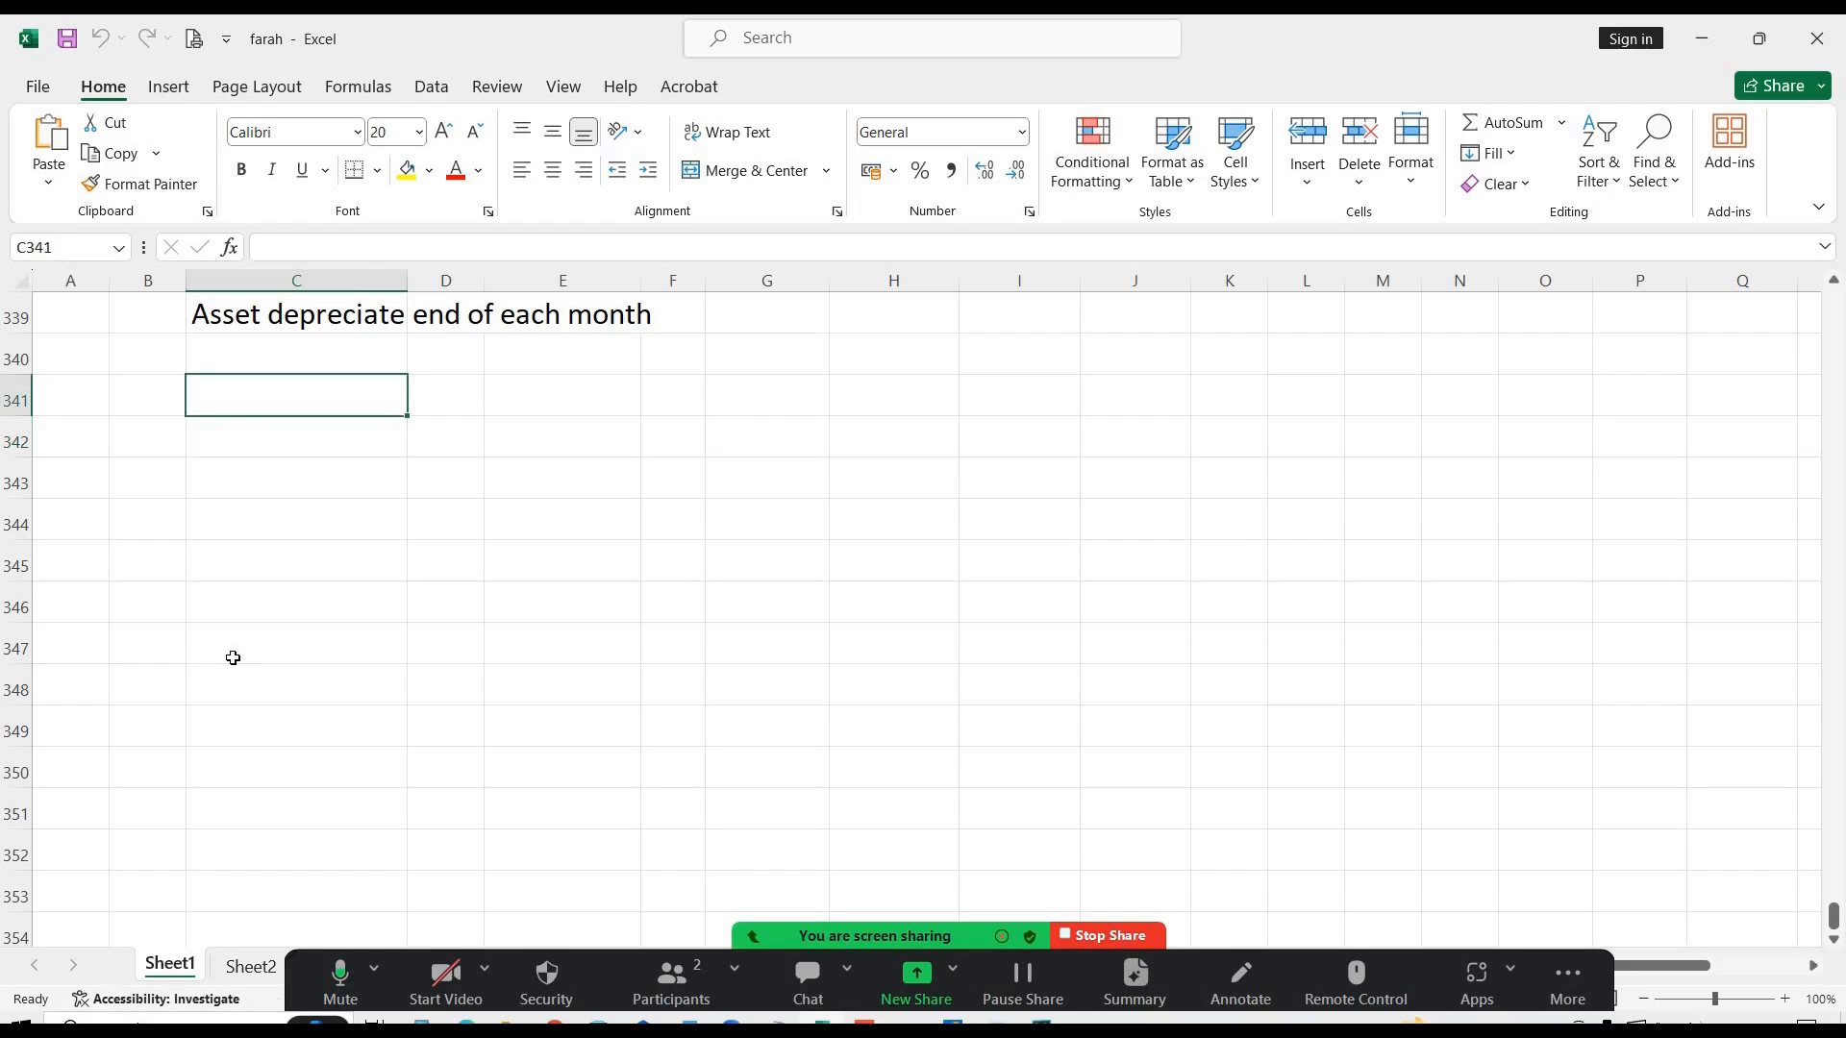
pyautogui.write('Payment ')
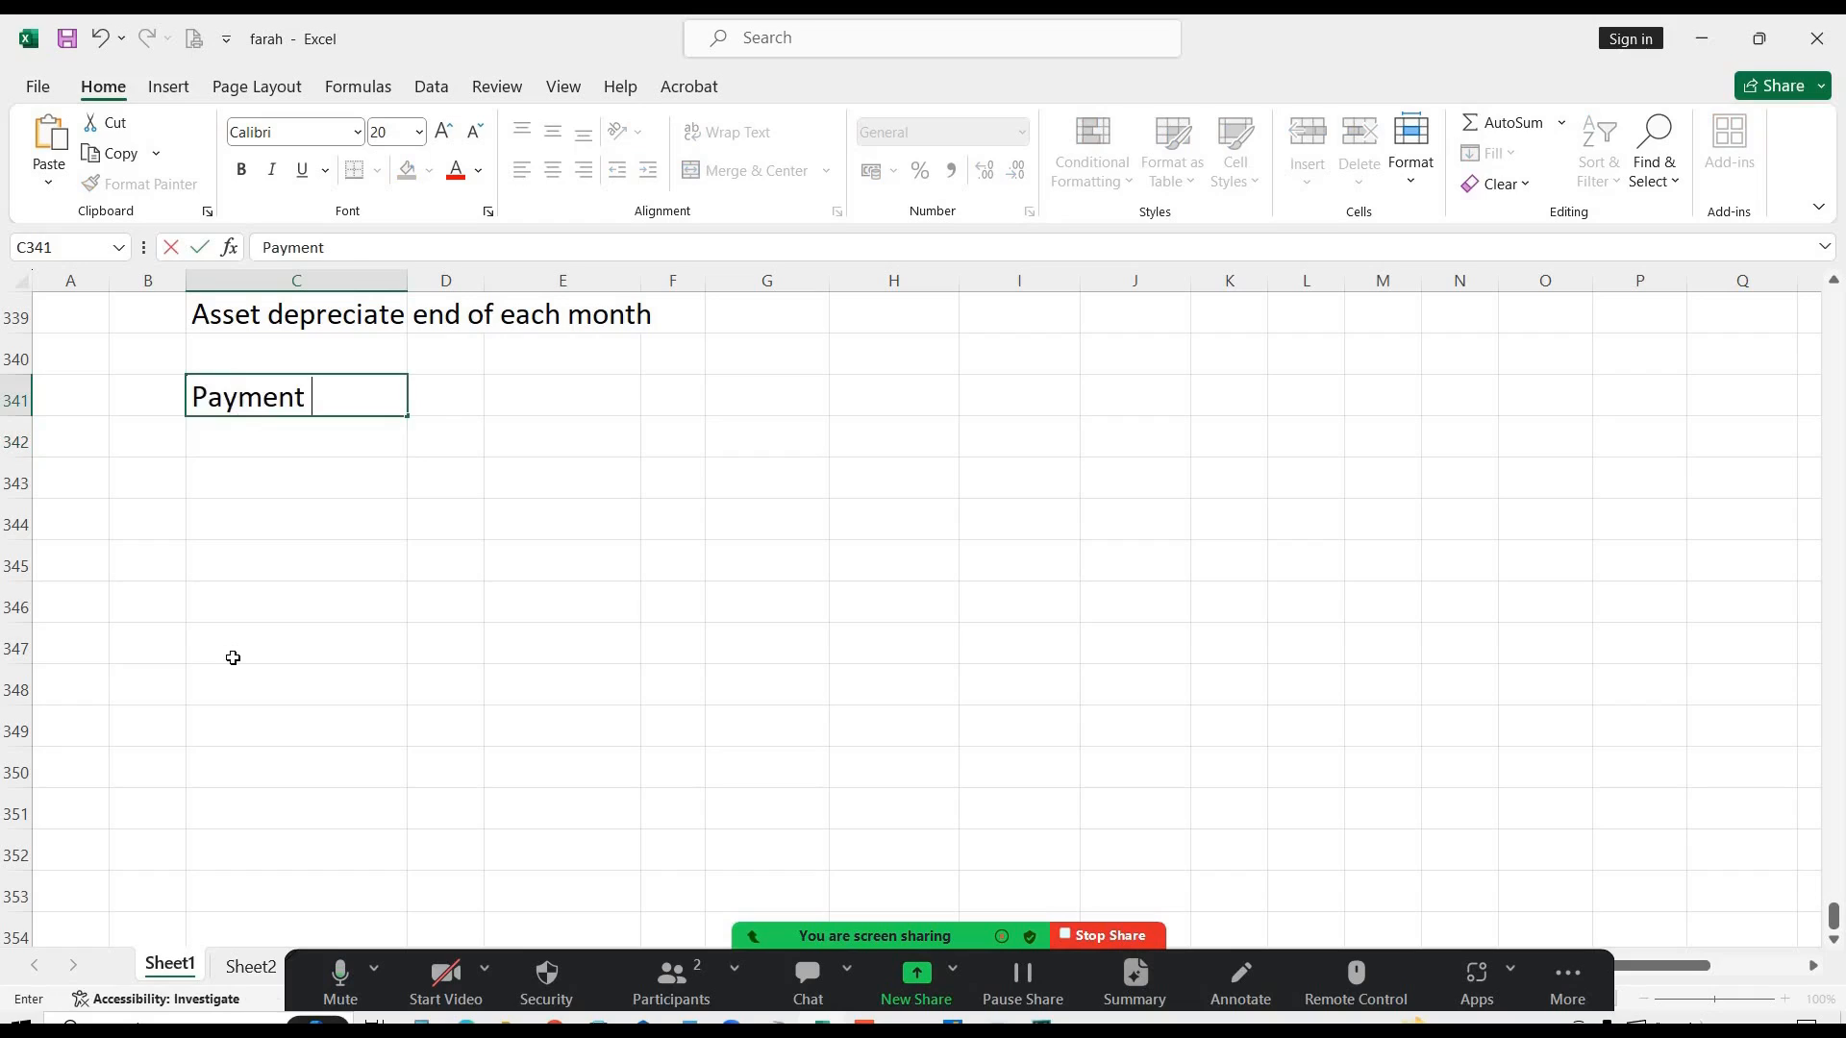
pyautogui.write('Method in')
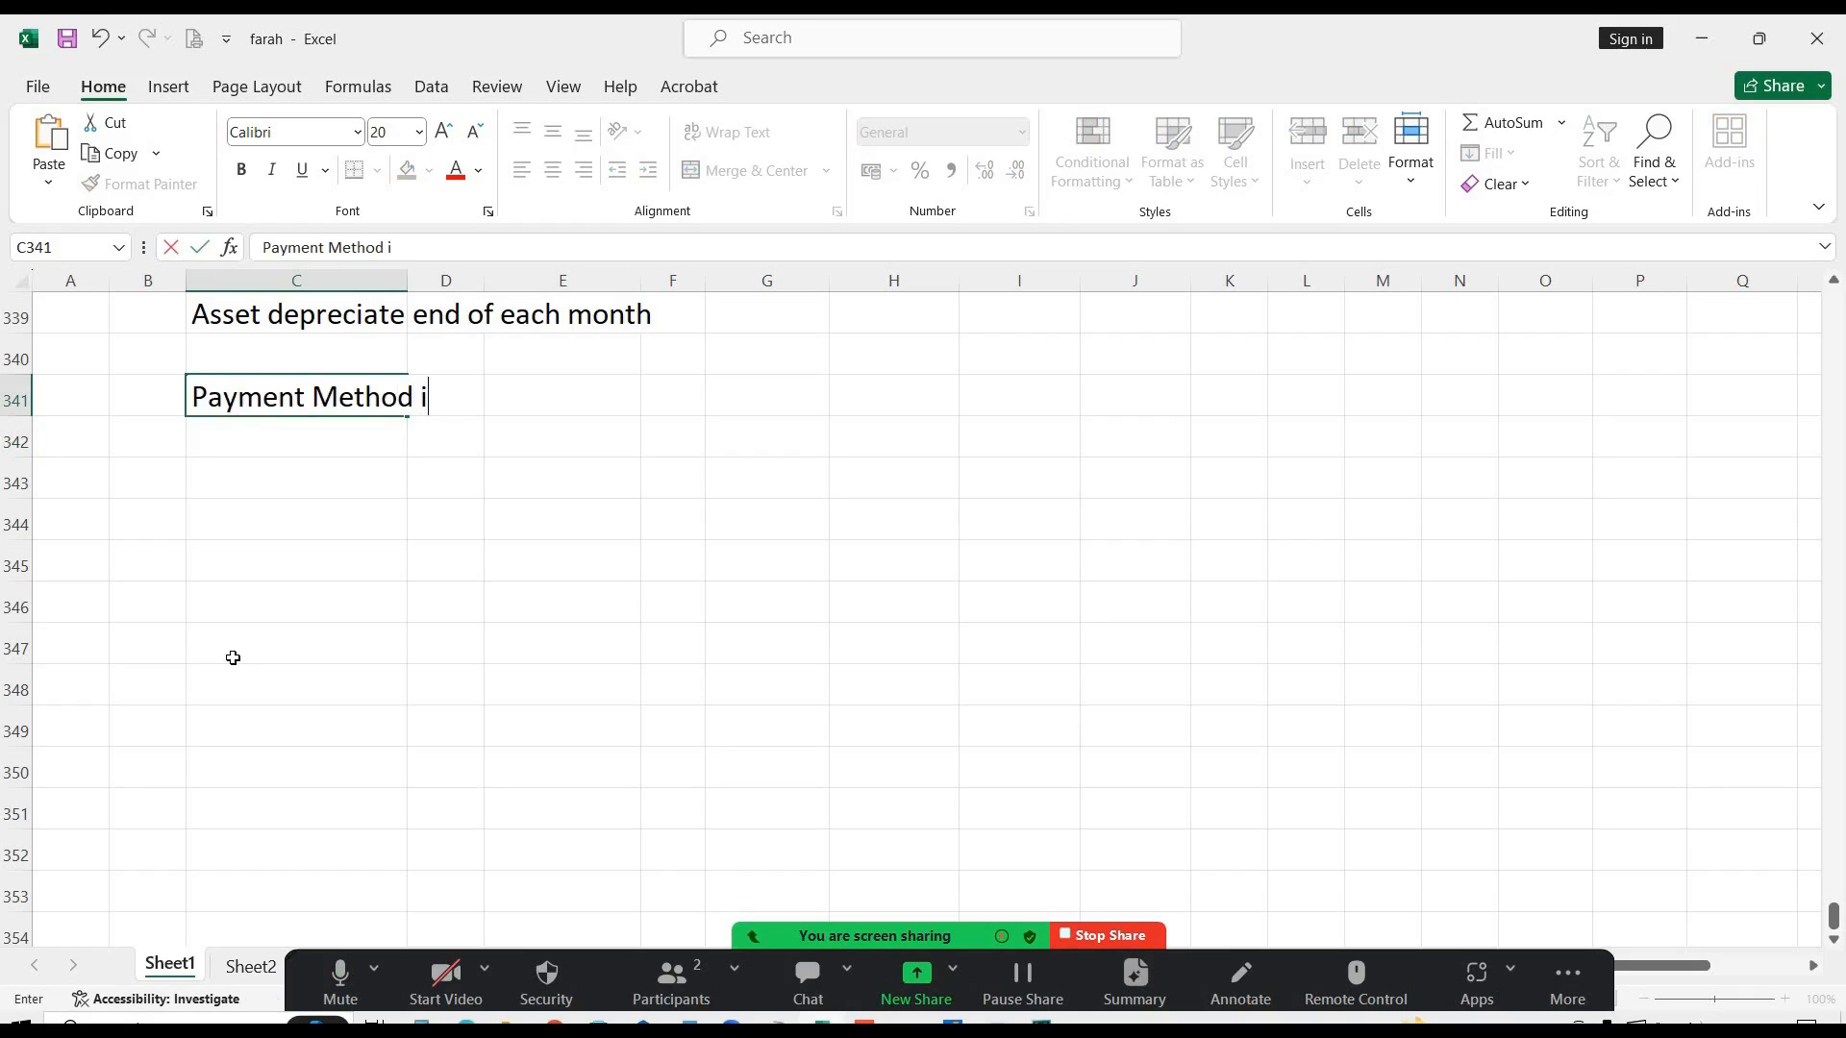
pyautogui.press('BackSpace')
pyautogui.press('BackSpace')
pyautogui.press('Up')
pyautogui.press('Down')
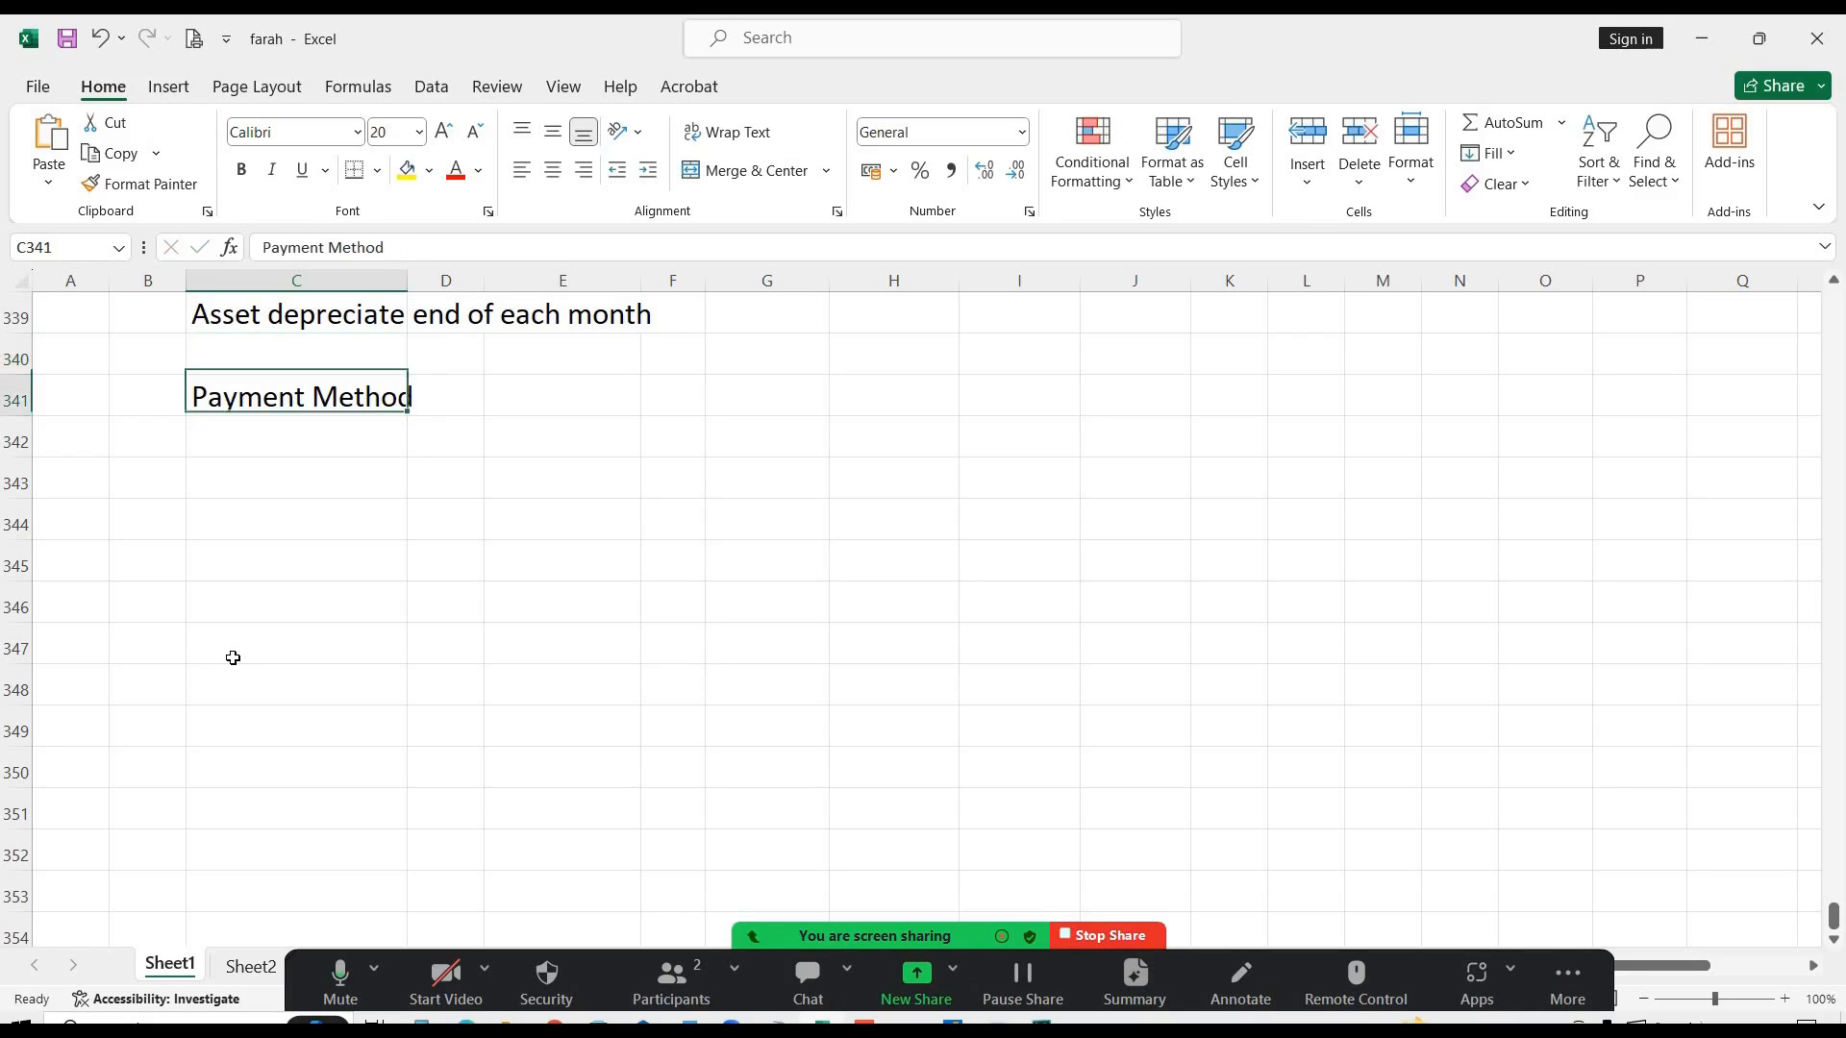
# - Enter the transaction code FBZP in cell E341, beside the Payment Method label
pyautogui.press('Right')
pyautogui.press('Right')
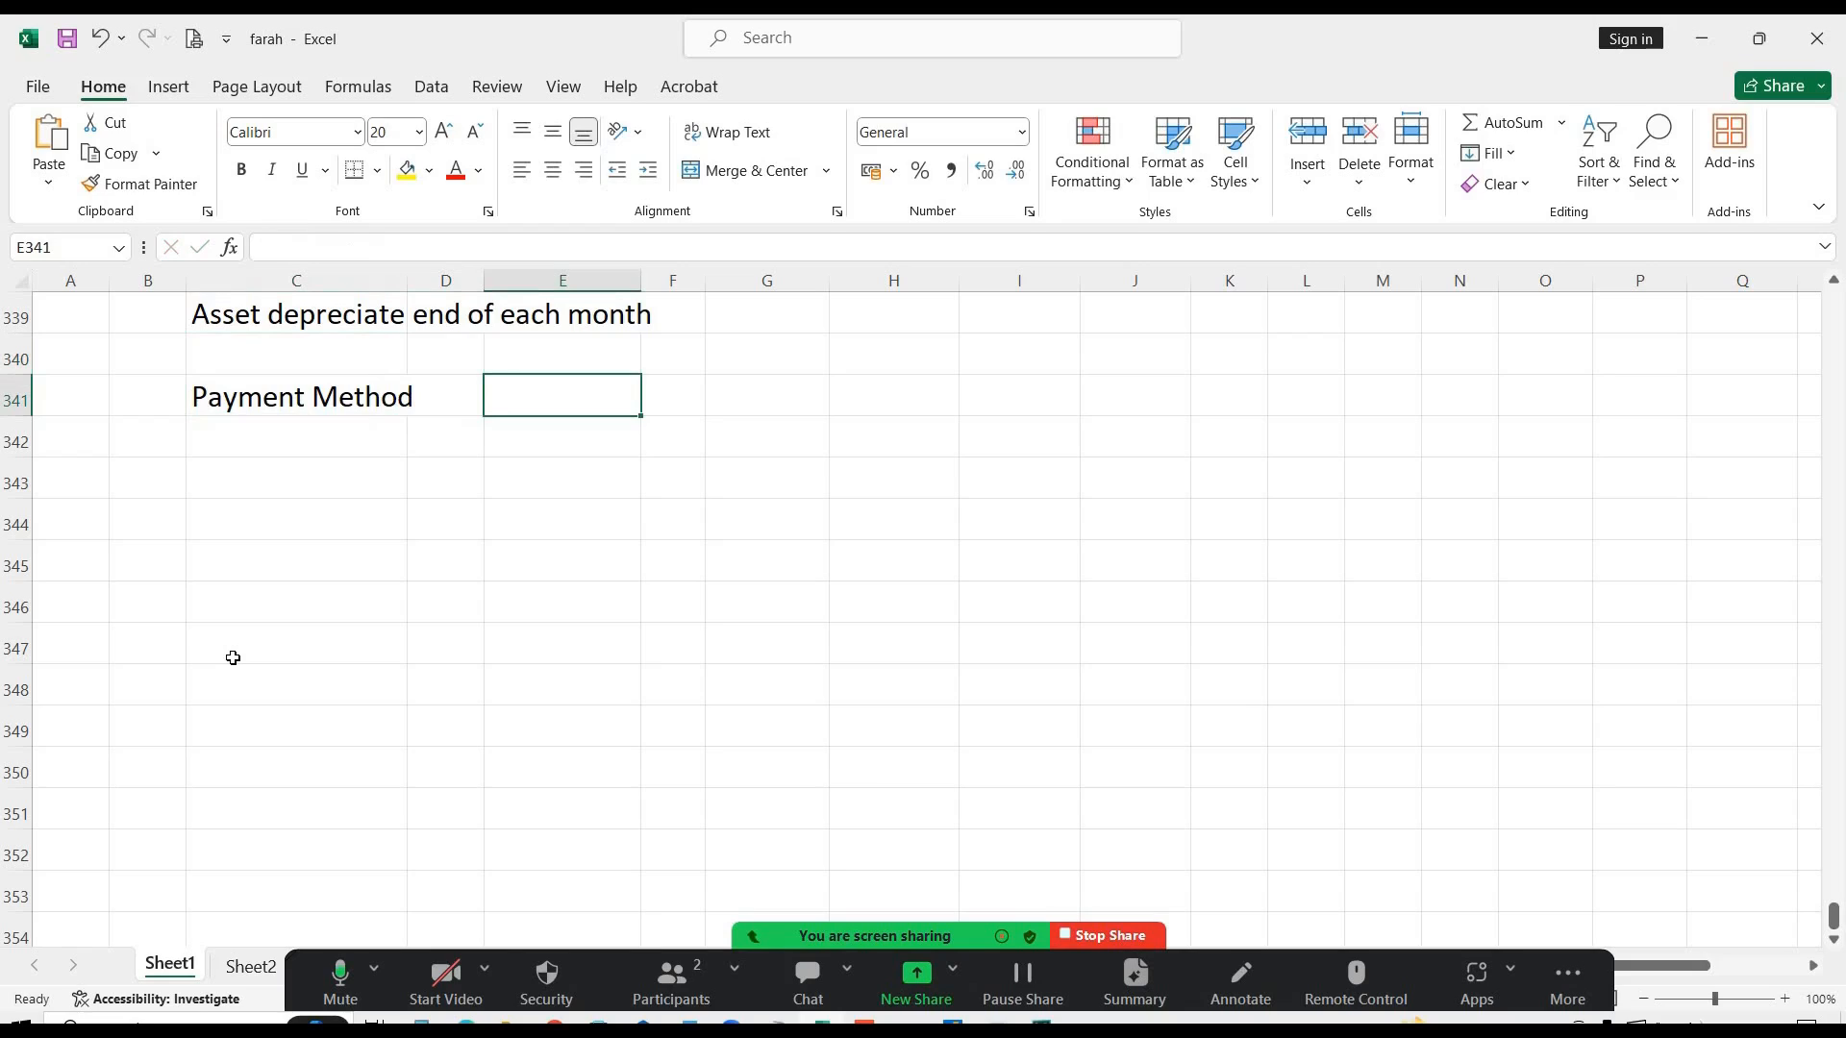
pyautogui.write('FBZP')
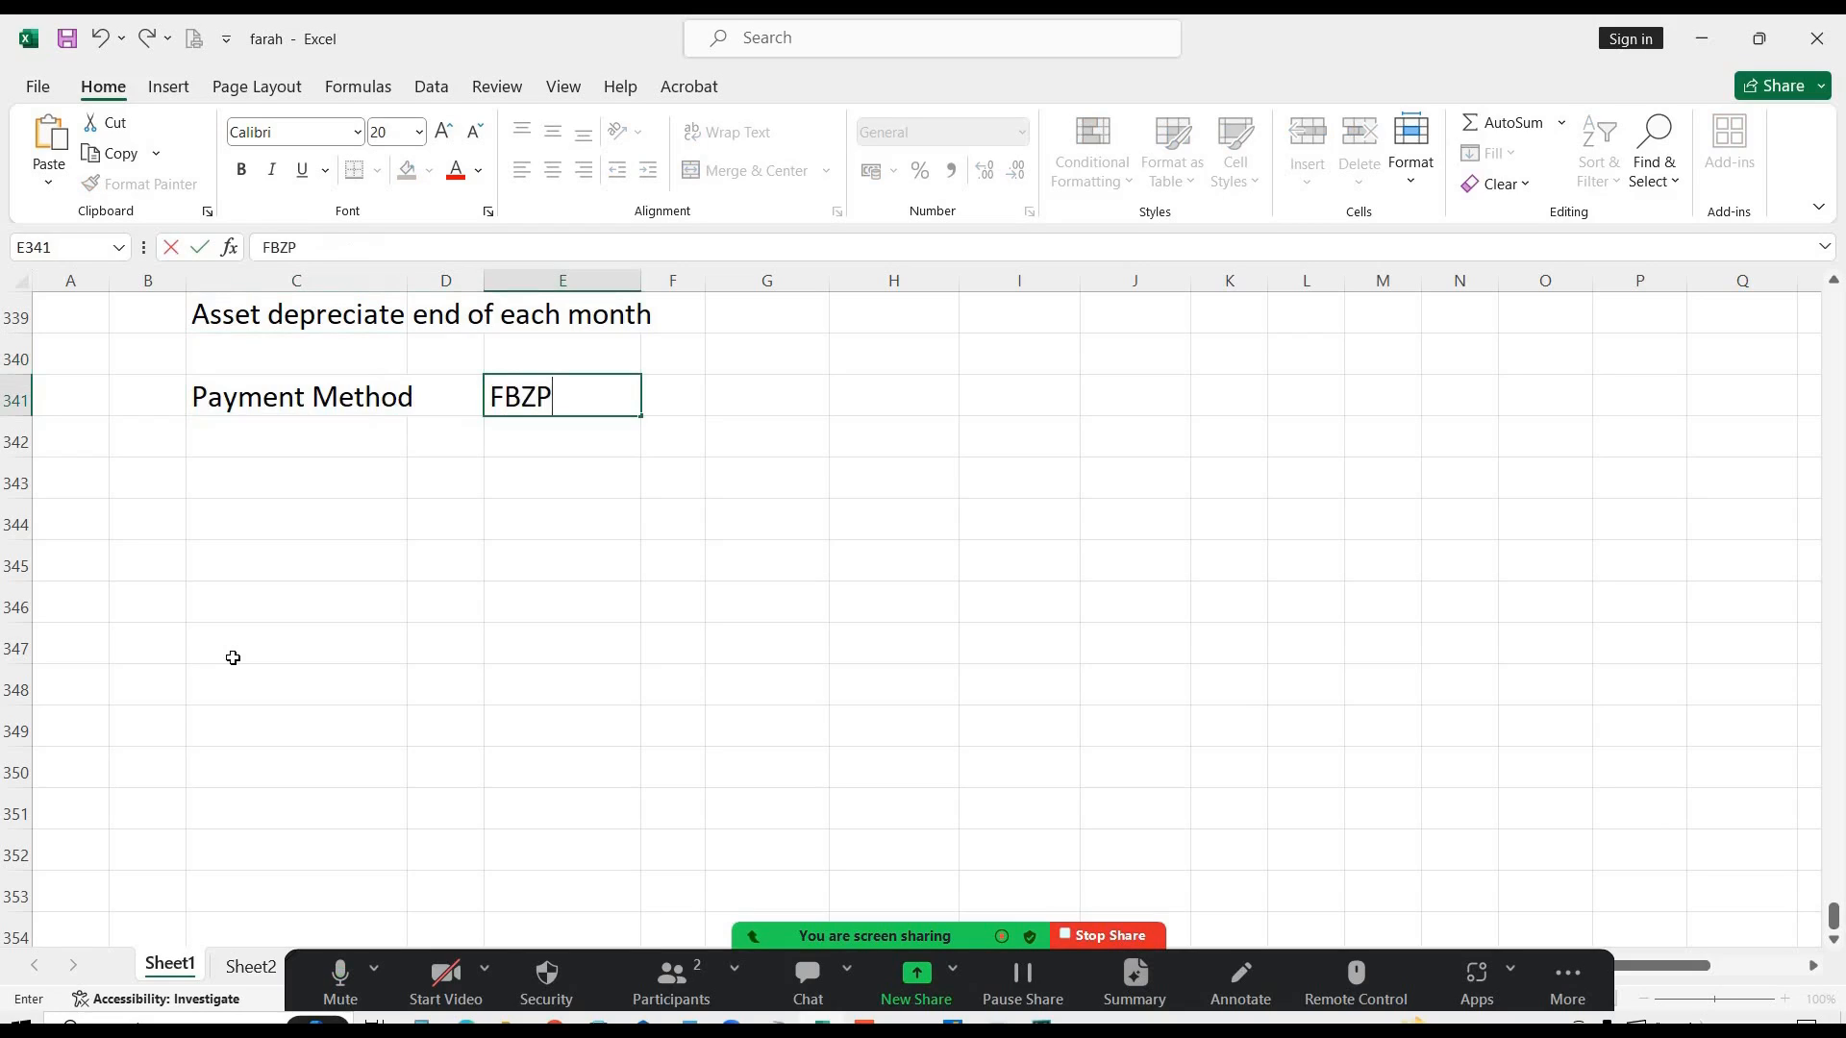
pyautogui.press('Return')
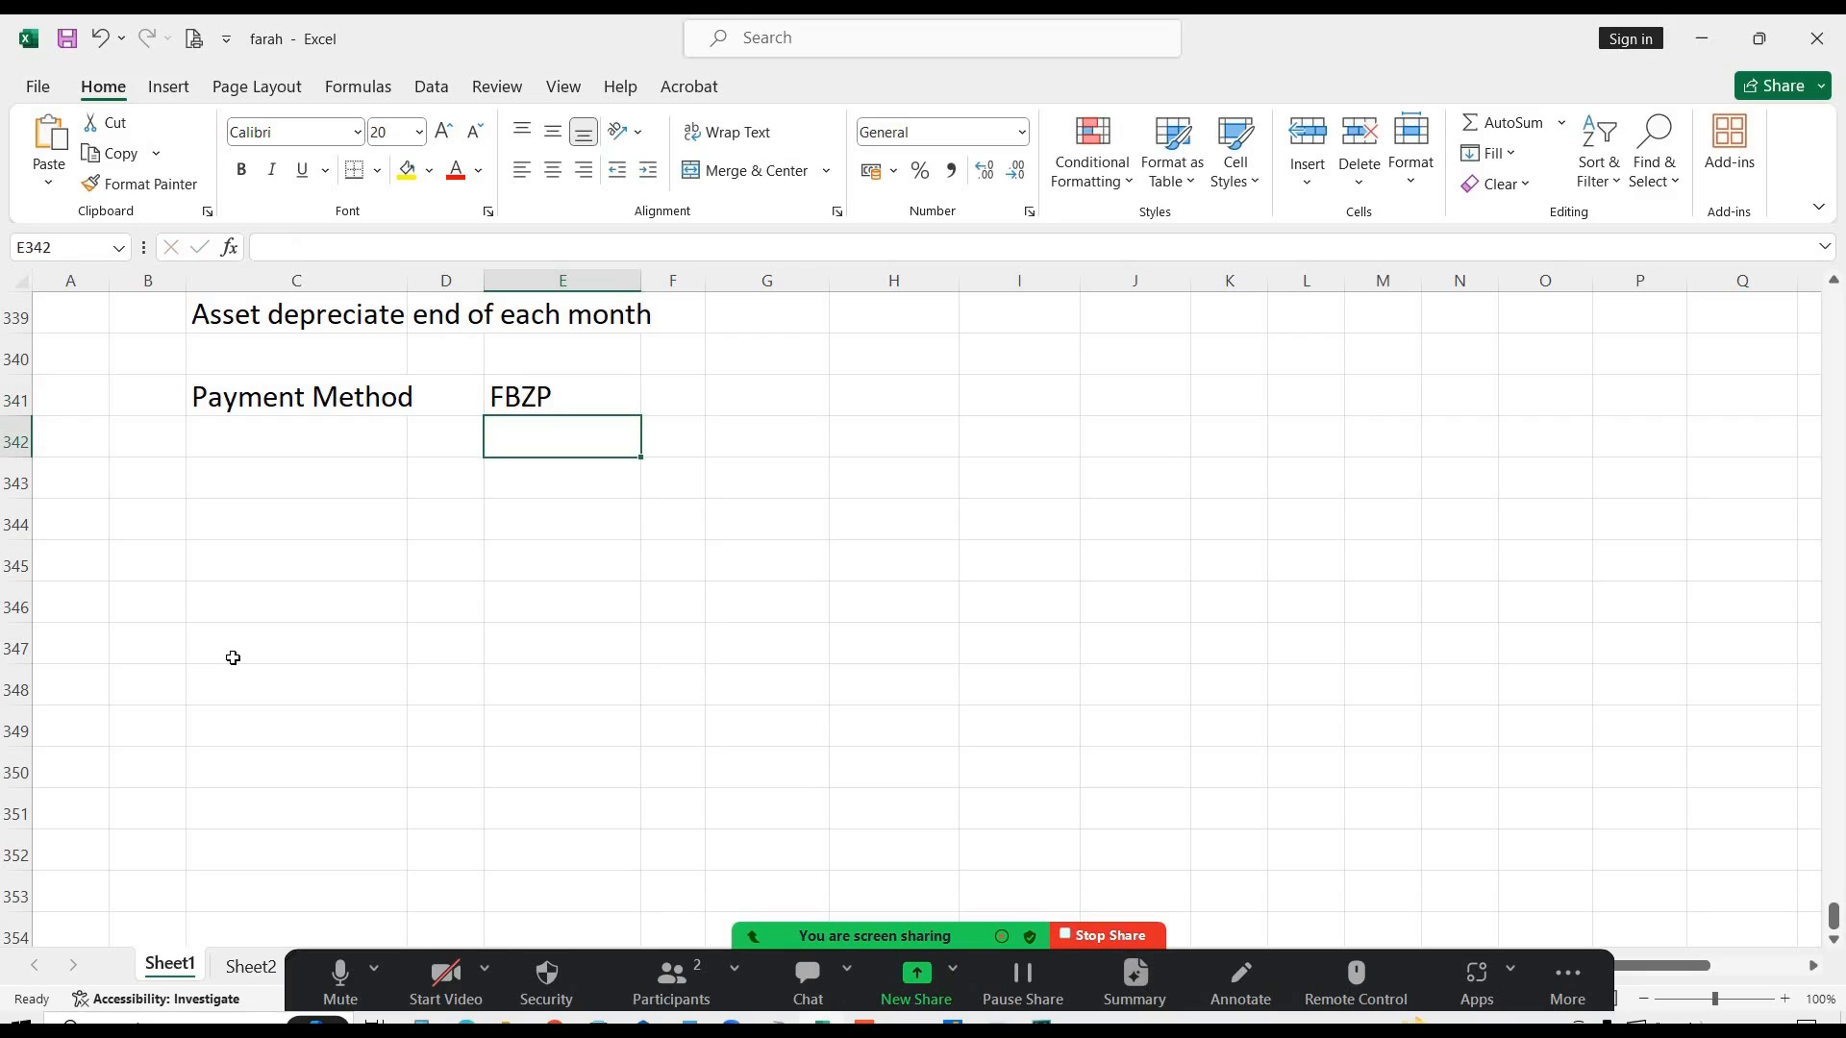
# - Switch to SAP Easy Access and run transaction FBZP
pyautogui.hotkey('alt', 'Tab')
pyautogui.hotkey('alt', 'Tab')
pyautogui.hotkey('alt', 'Tab')
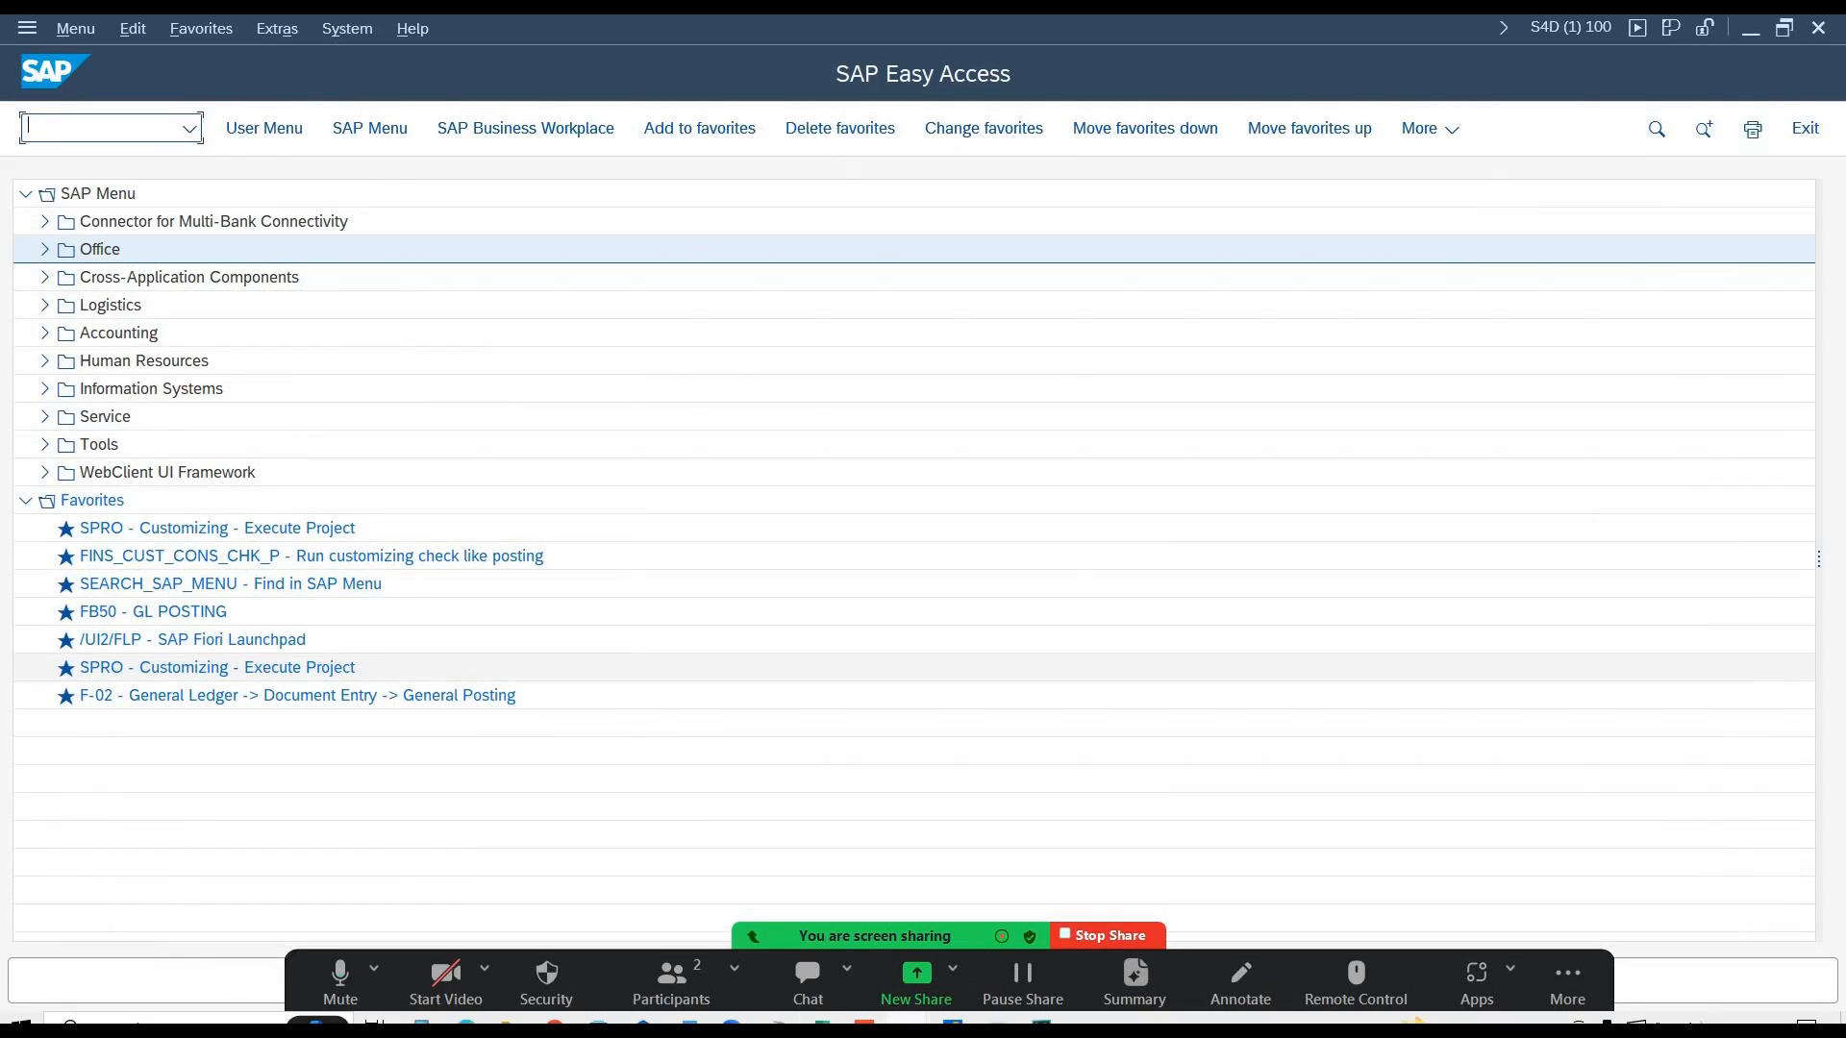
pyautogui.write('FBZP')
pyautogui.press('Return')
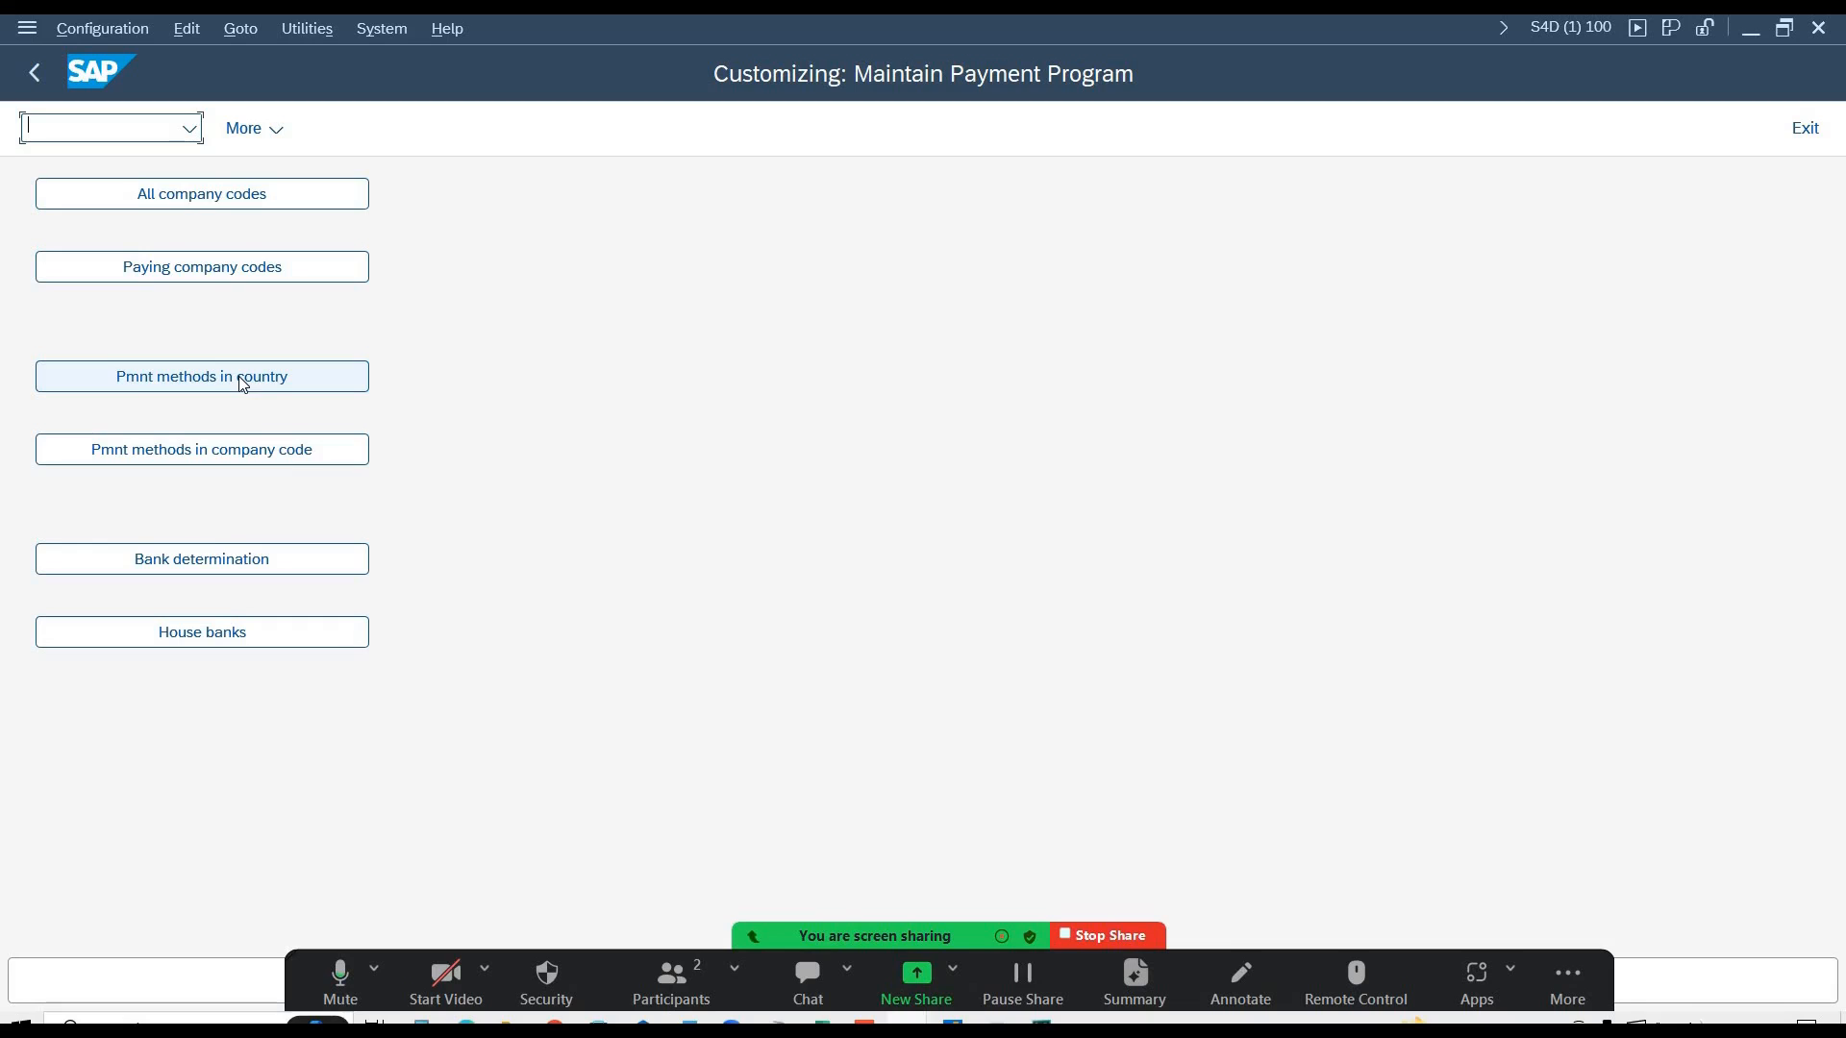
# - Open the payment methods in country and display the details of Pakistan's payment method C, Cheque Pmnt Mthd
pyautogui.click(209, 377)
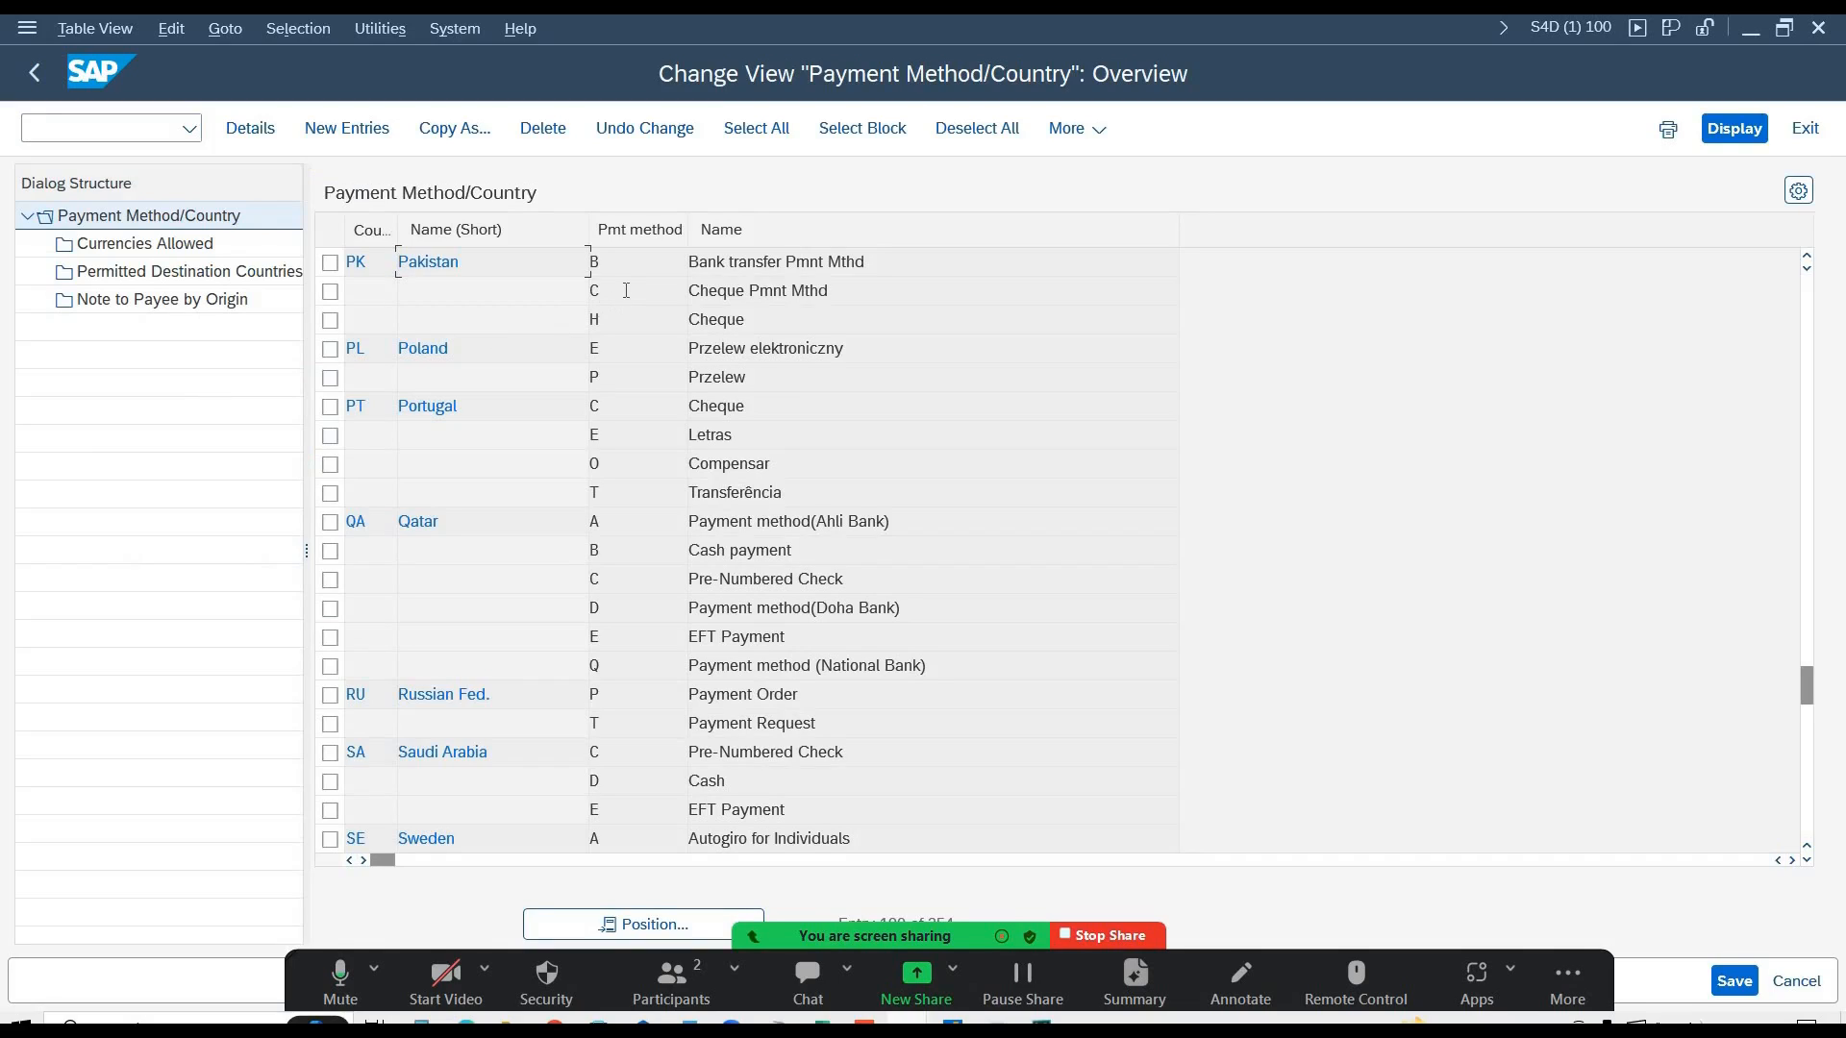
pyautogui.doubleClick(578, 288)
pyautogui.moveTo(851, 292); pyautogui.dragTo(728, 284)
pyautogui.click(740, 290)
pyautogui.doubleClick(419, 291)
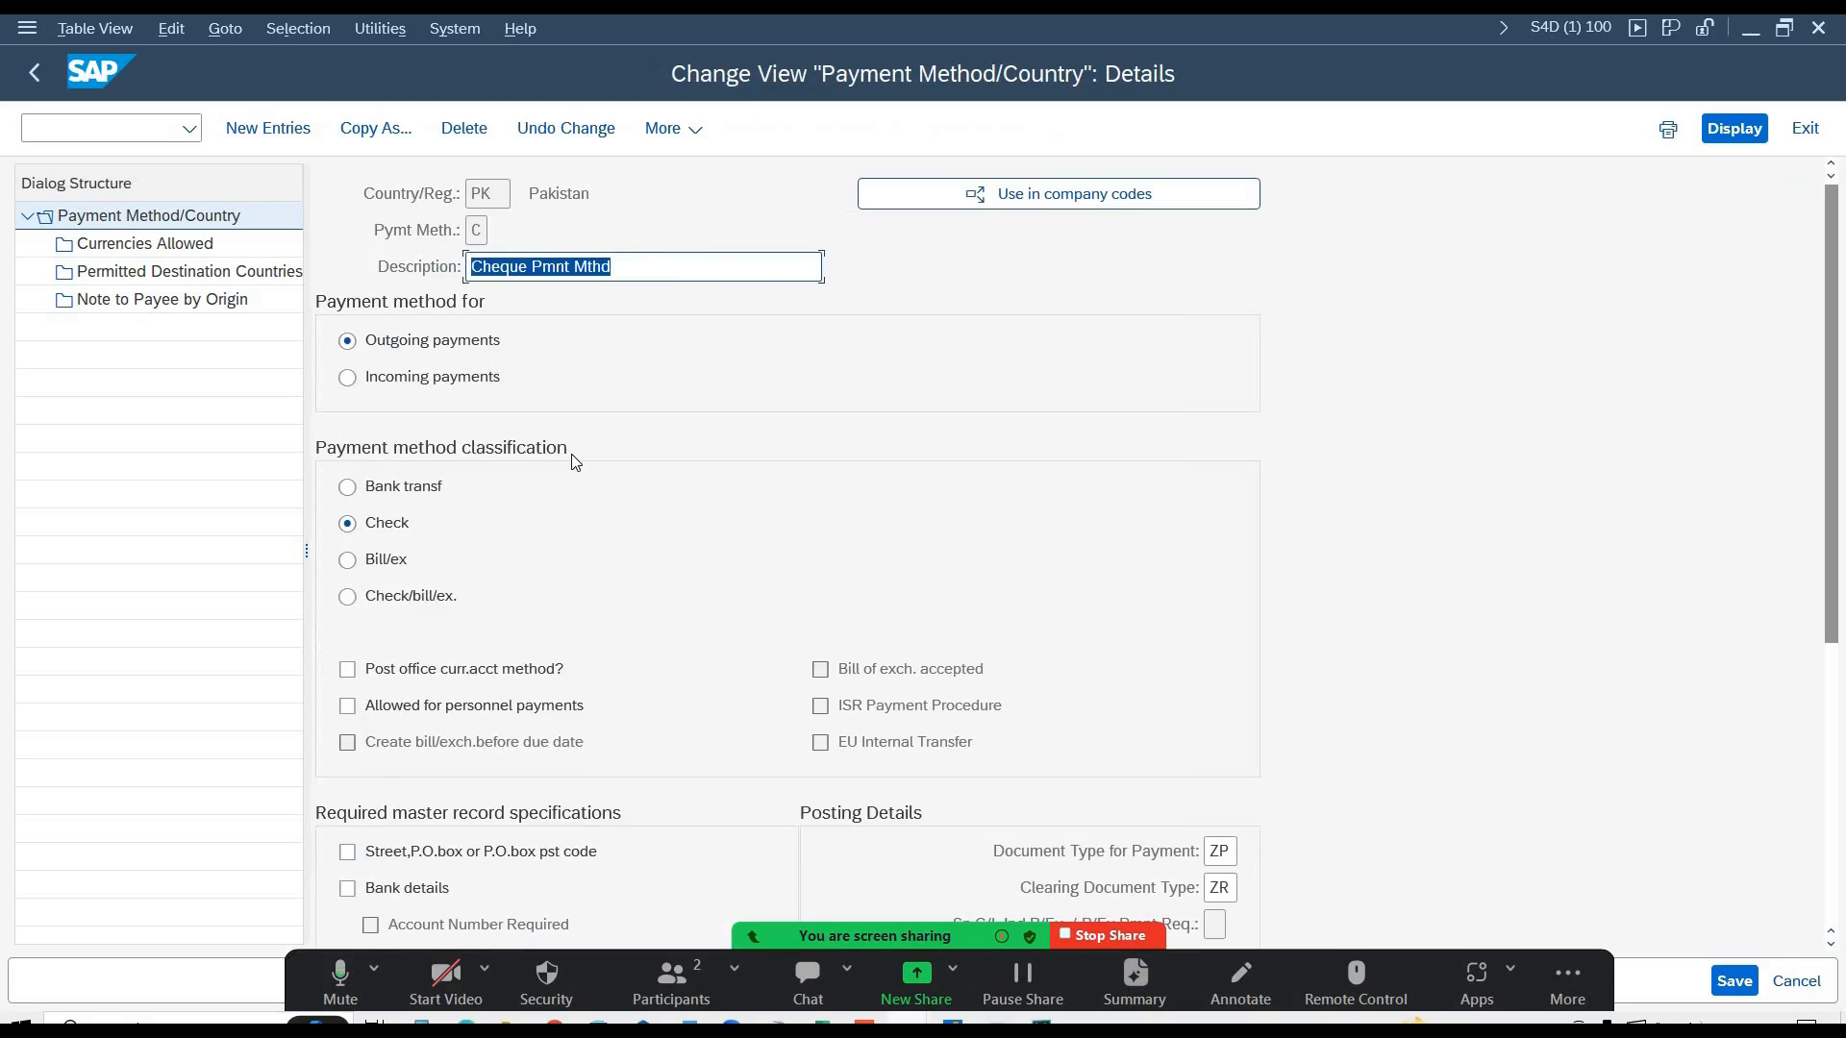
# - Examine the cheque method's outgoing payments setting, its classification and the posting details
pyautogui.click(759, 928)
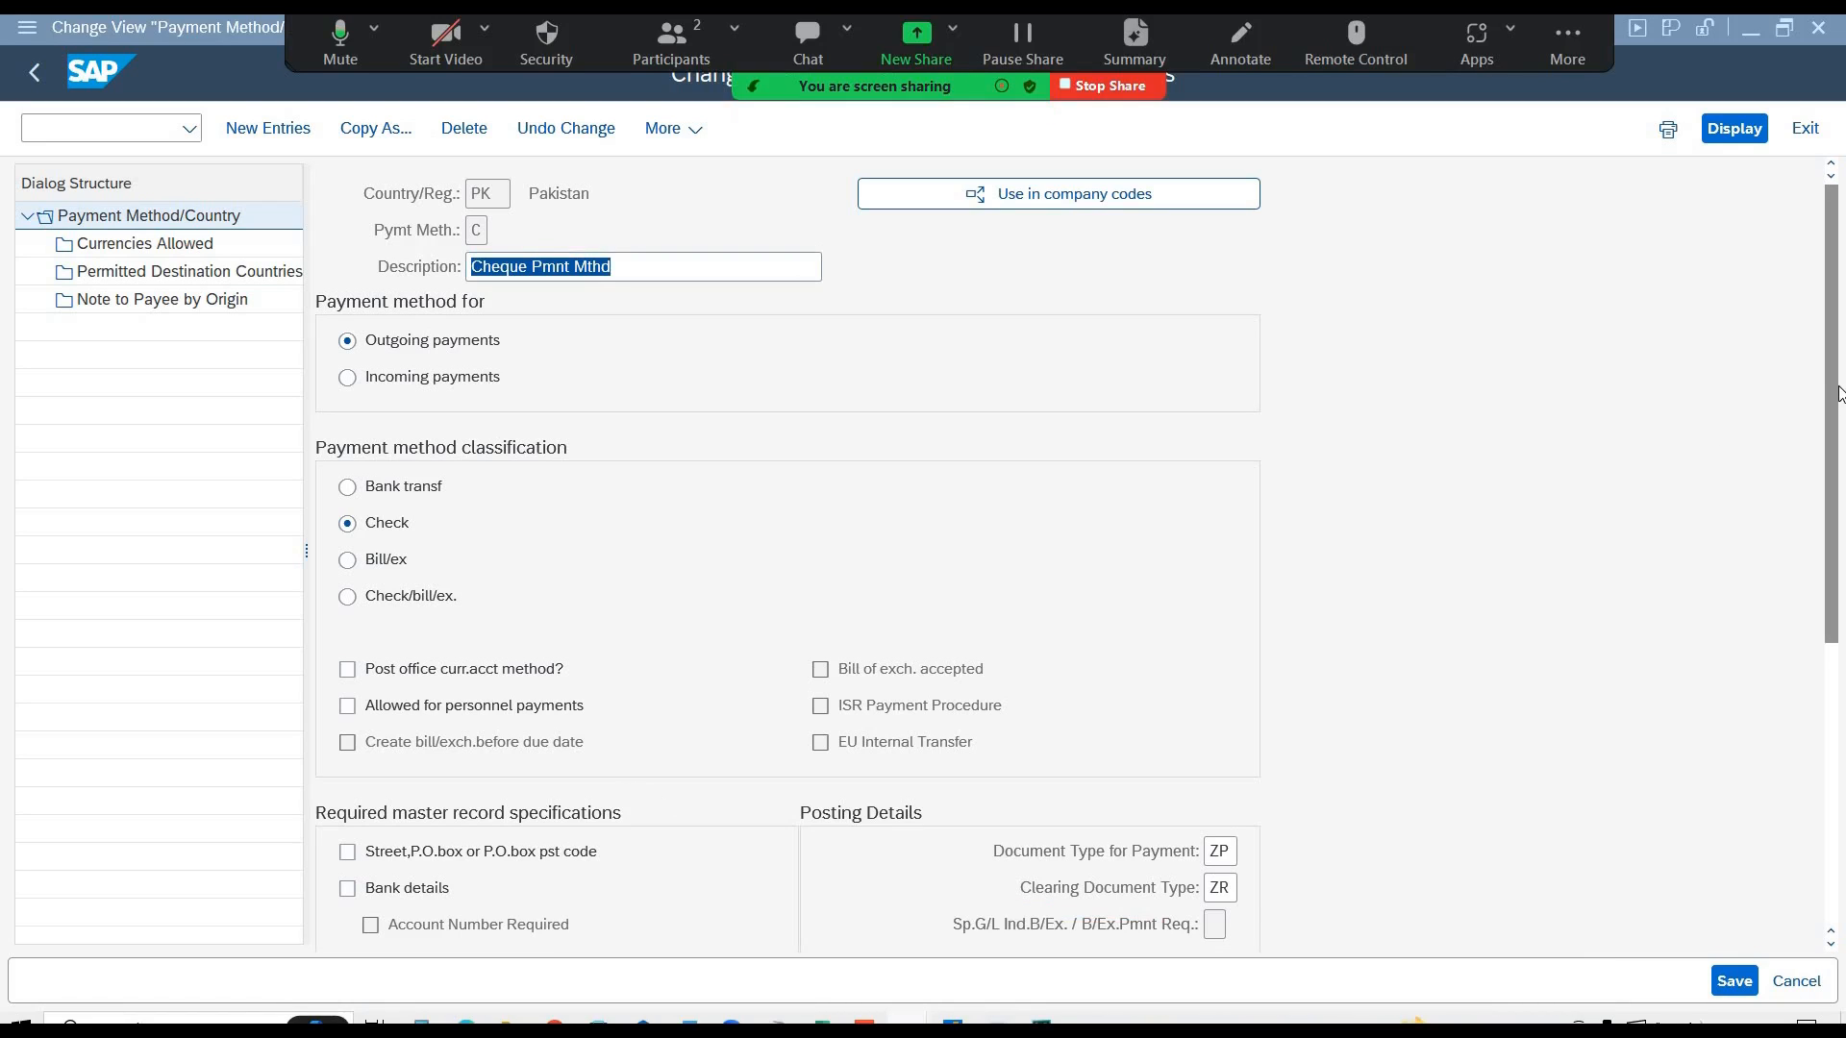
pyautogui.click(1834, 446)
pyautogui.scroll(-5, 1835, 450)
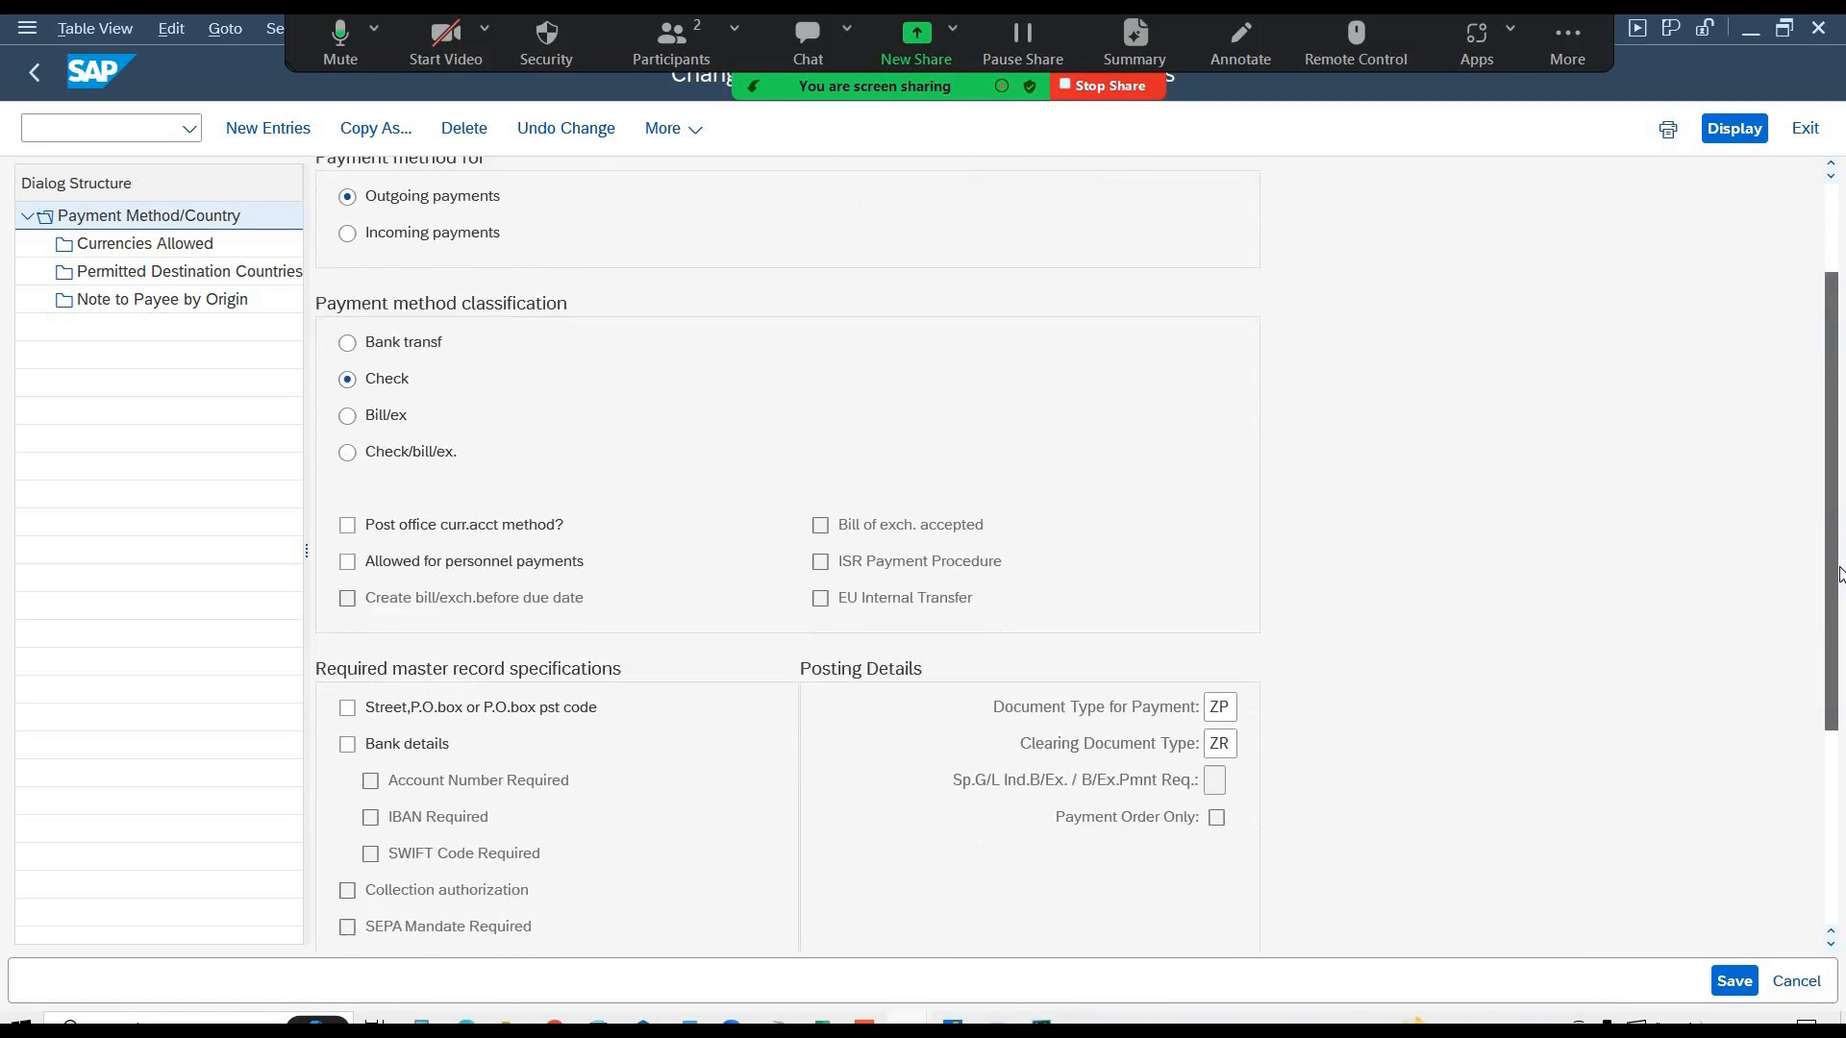
pyautogui.scroll(3, 877, 478)
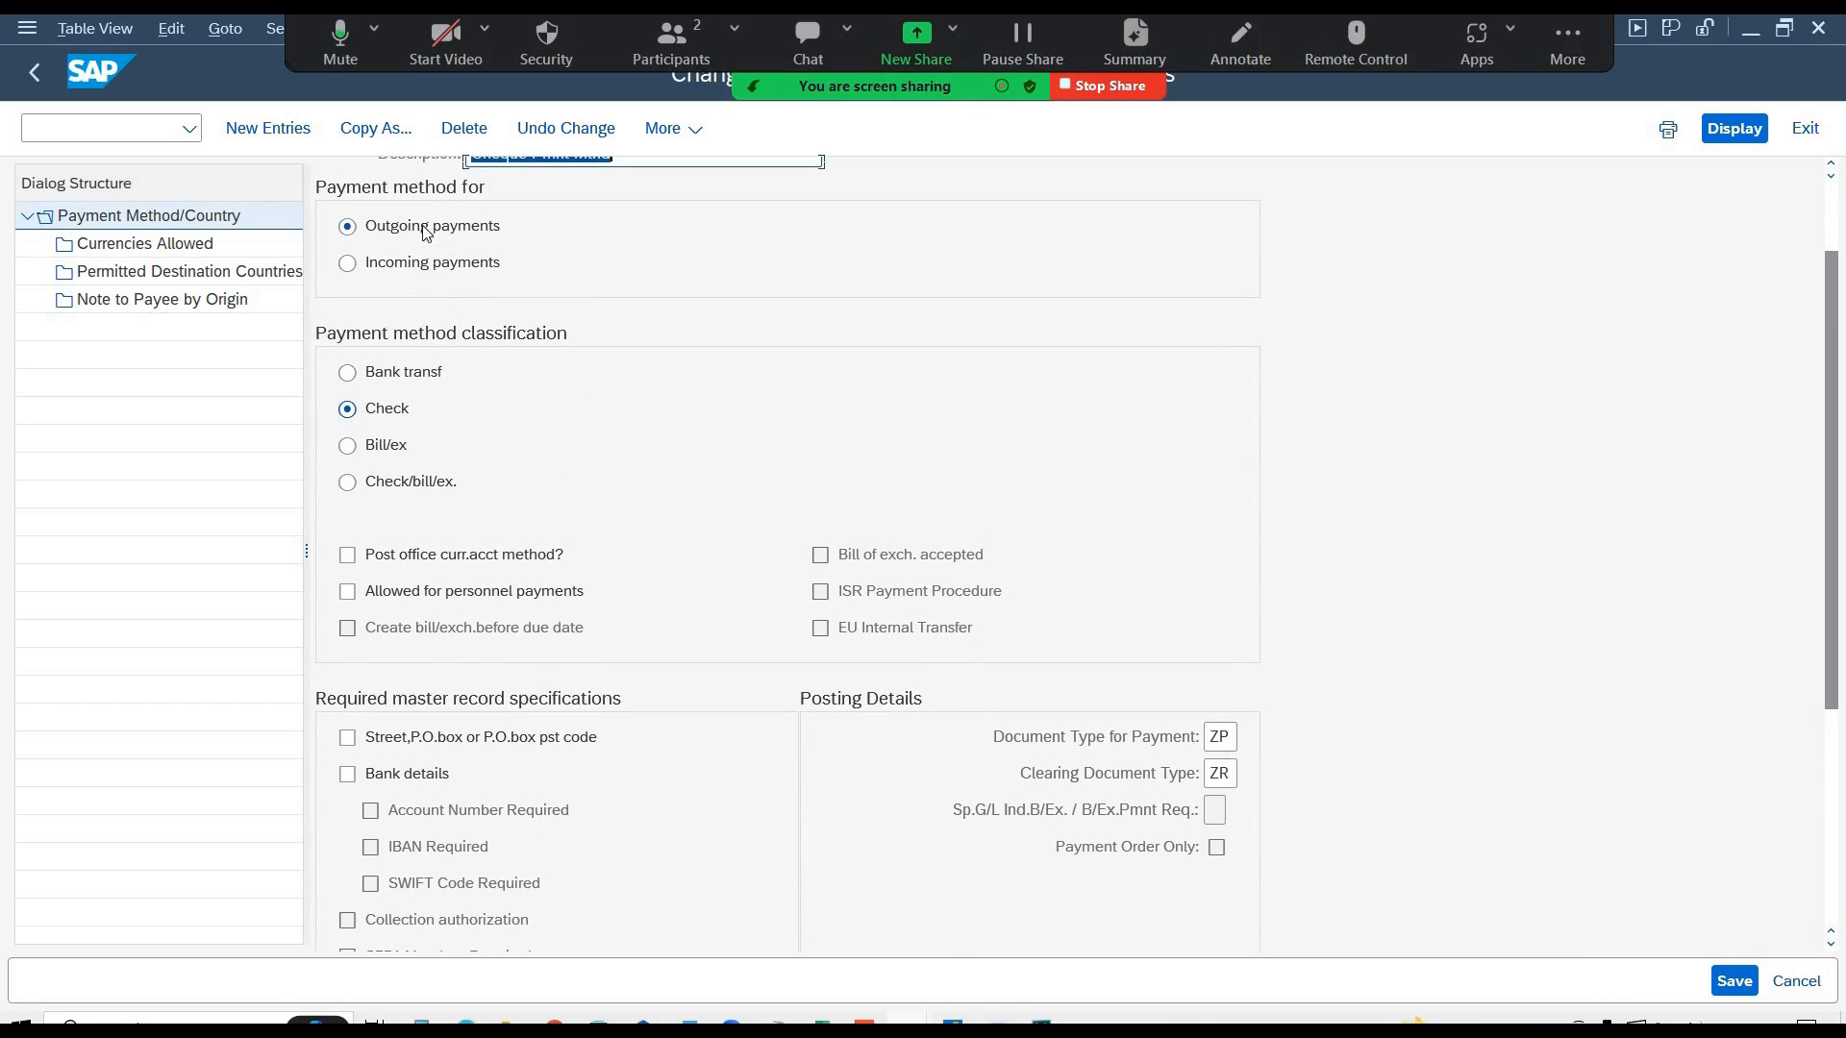
pyautogui.press('Tab')
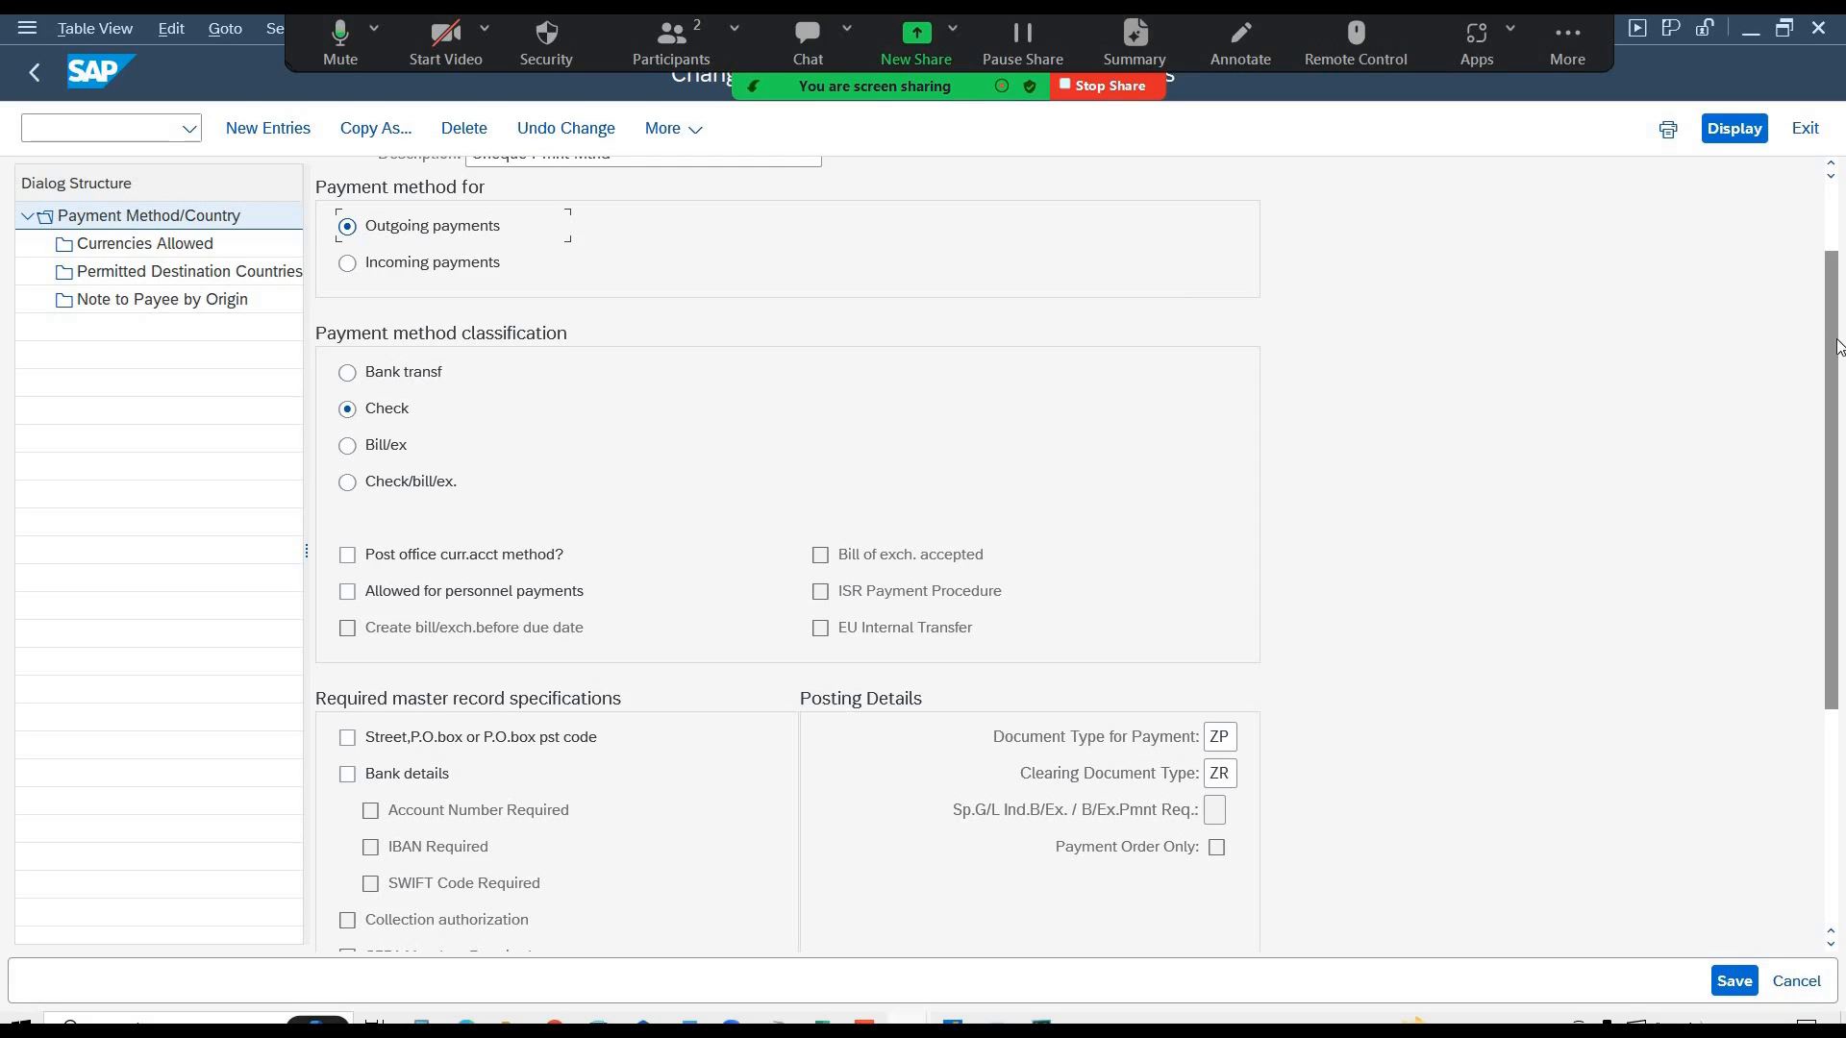
# - Examine the payment medium section, including the classic payment medium programs option and its payment medium program
pyautogui.scroll(-6, 1843, 556)
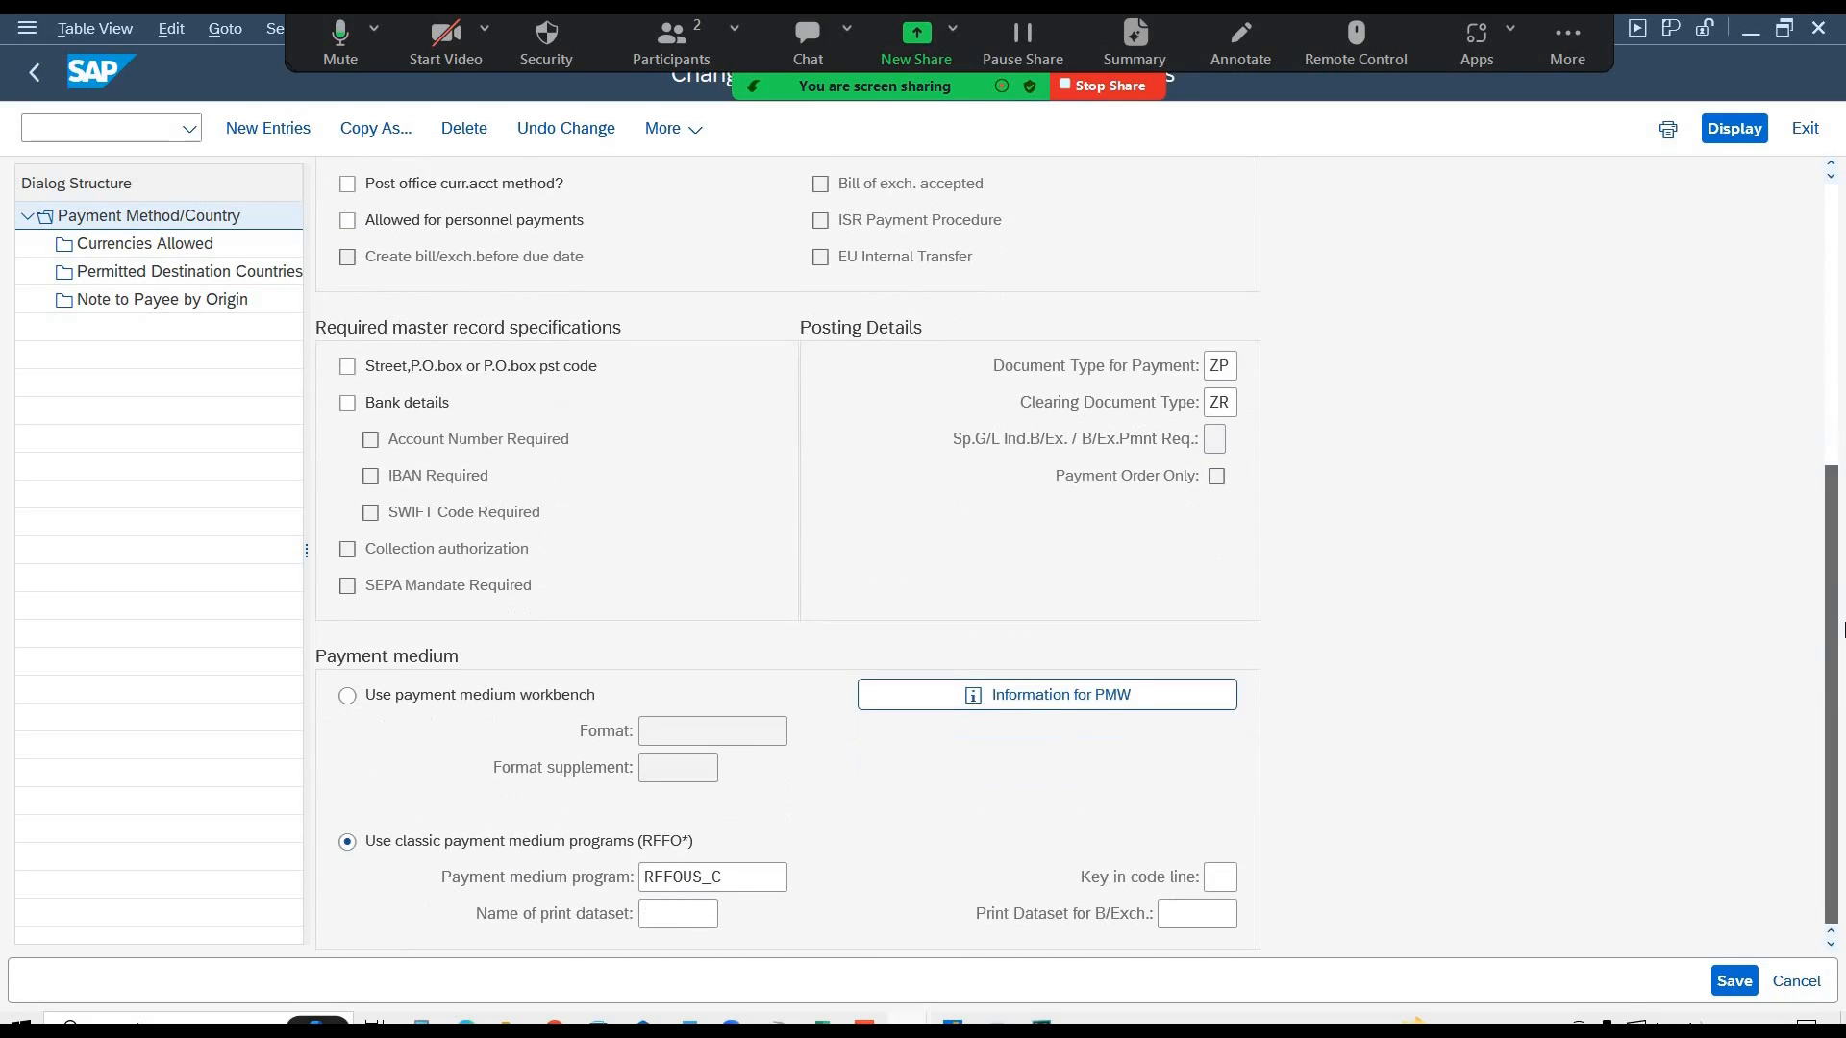
pyautogui.click(375, 847)
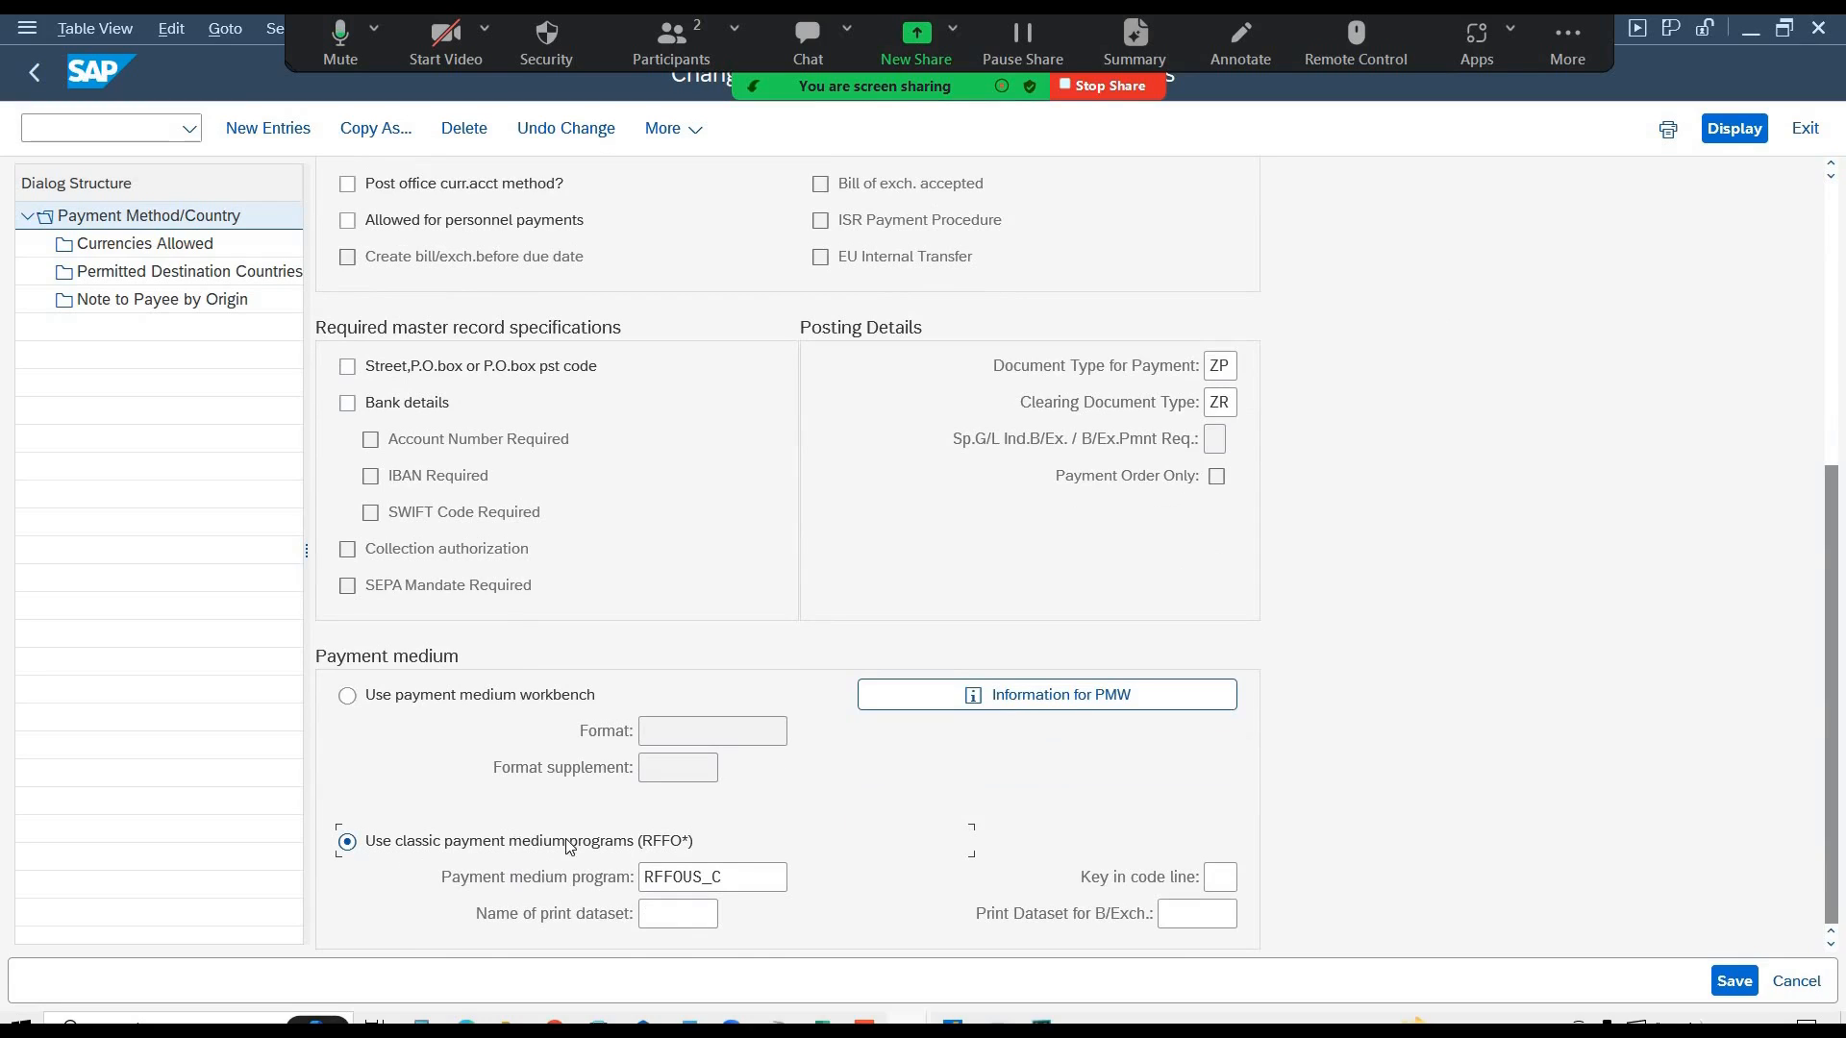
pyautogui.click(740, 877)
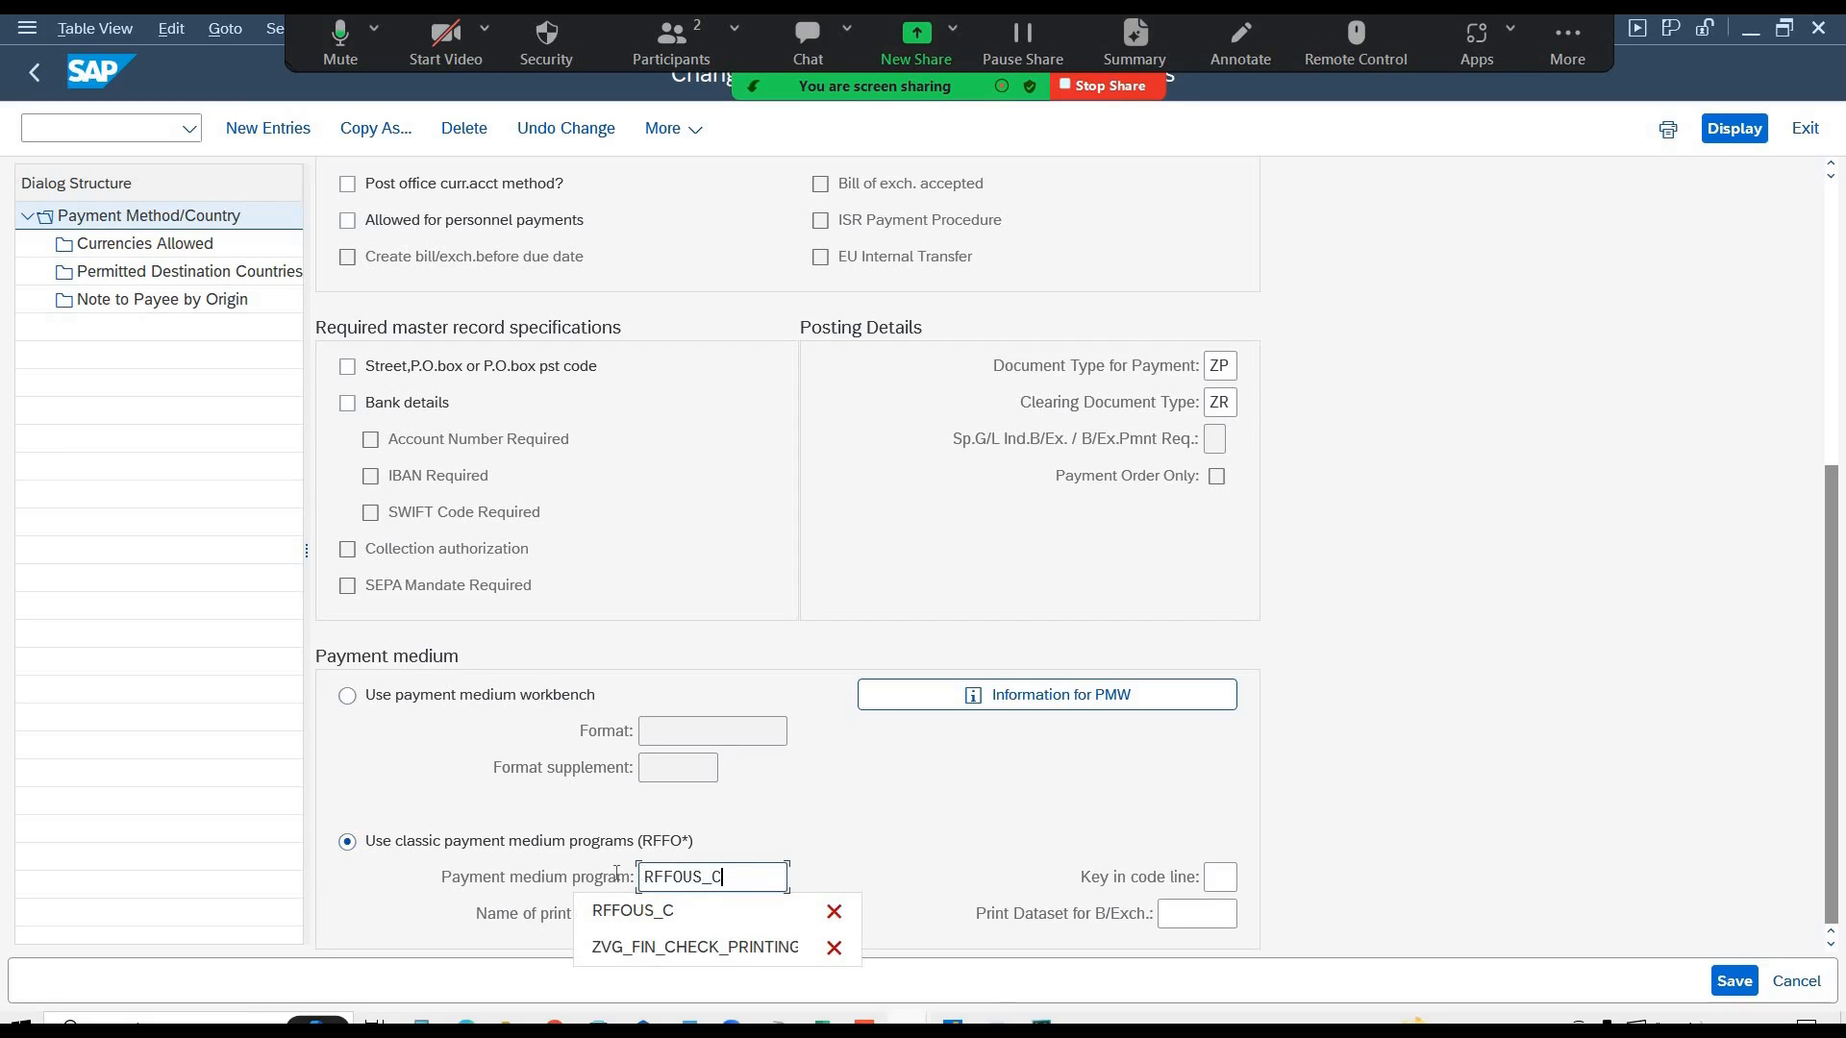
pyautogui.moveTo(723, 877); pyautogui.dragTo(608, 879)
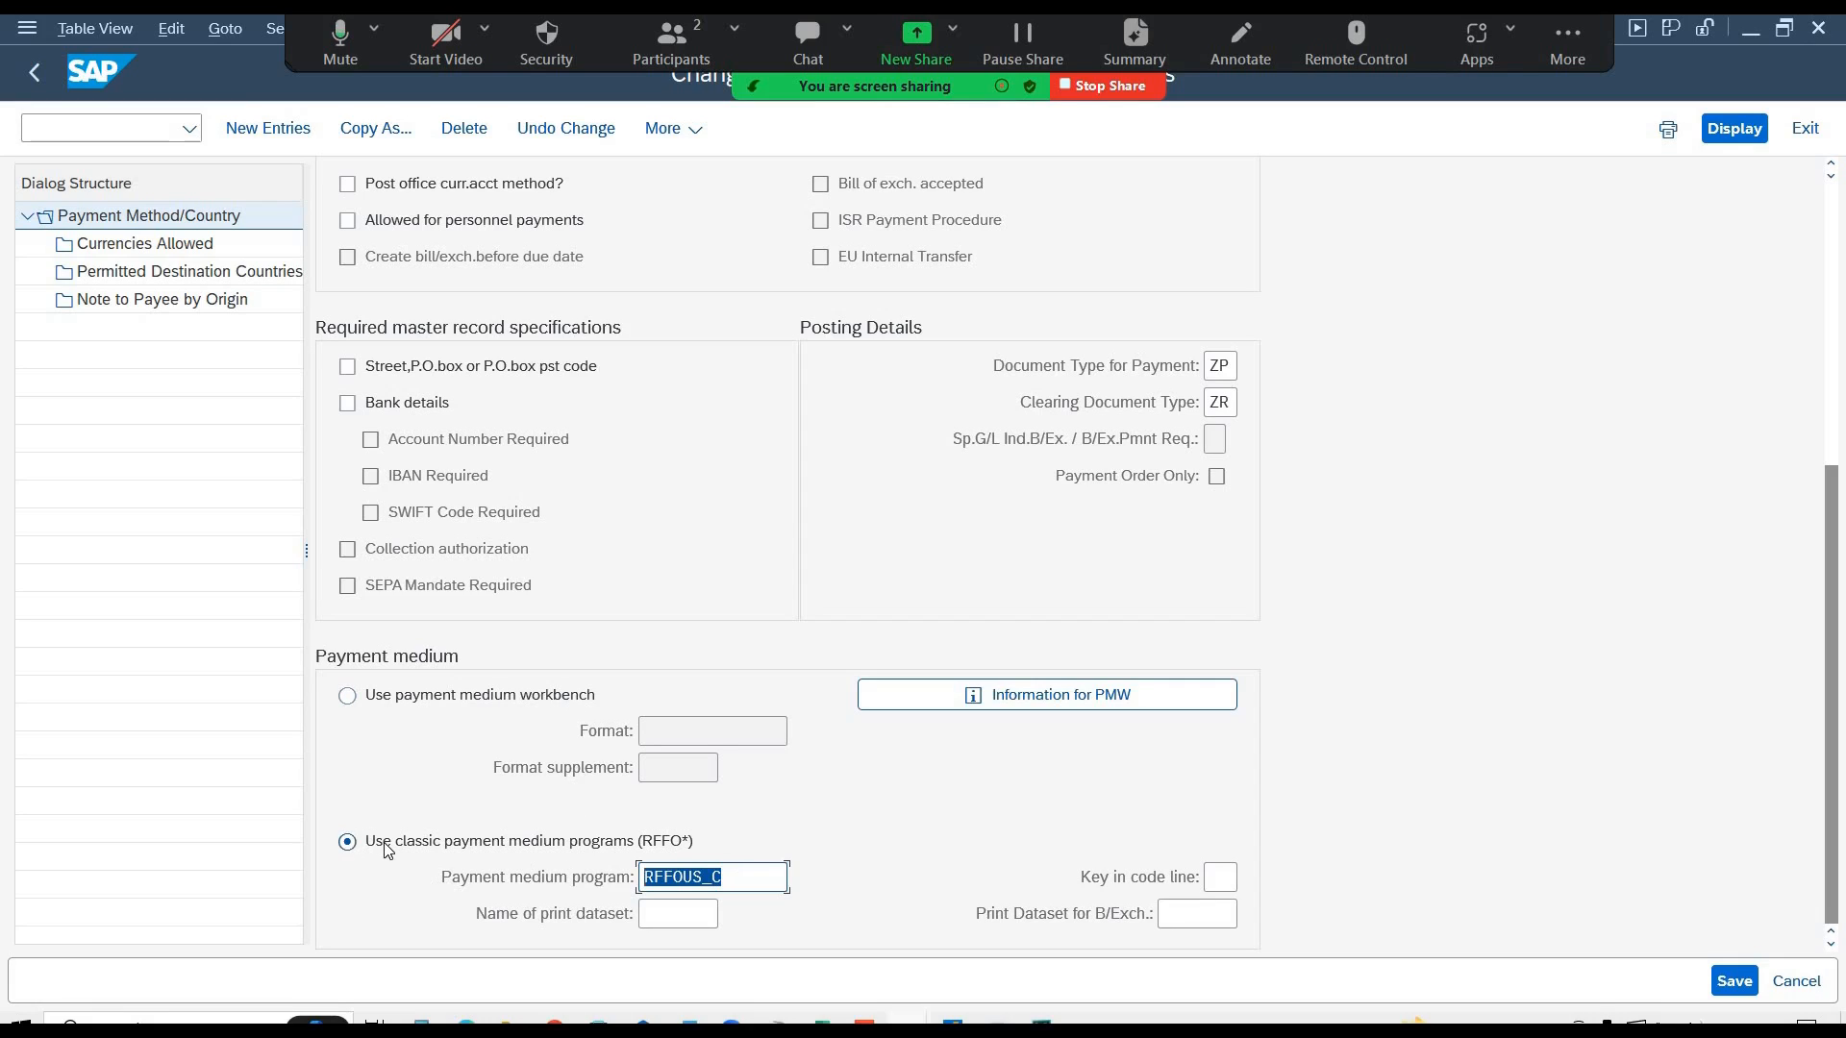
pyautogui.click(539, 846)
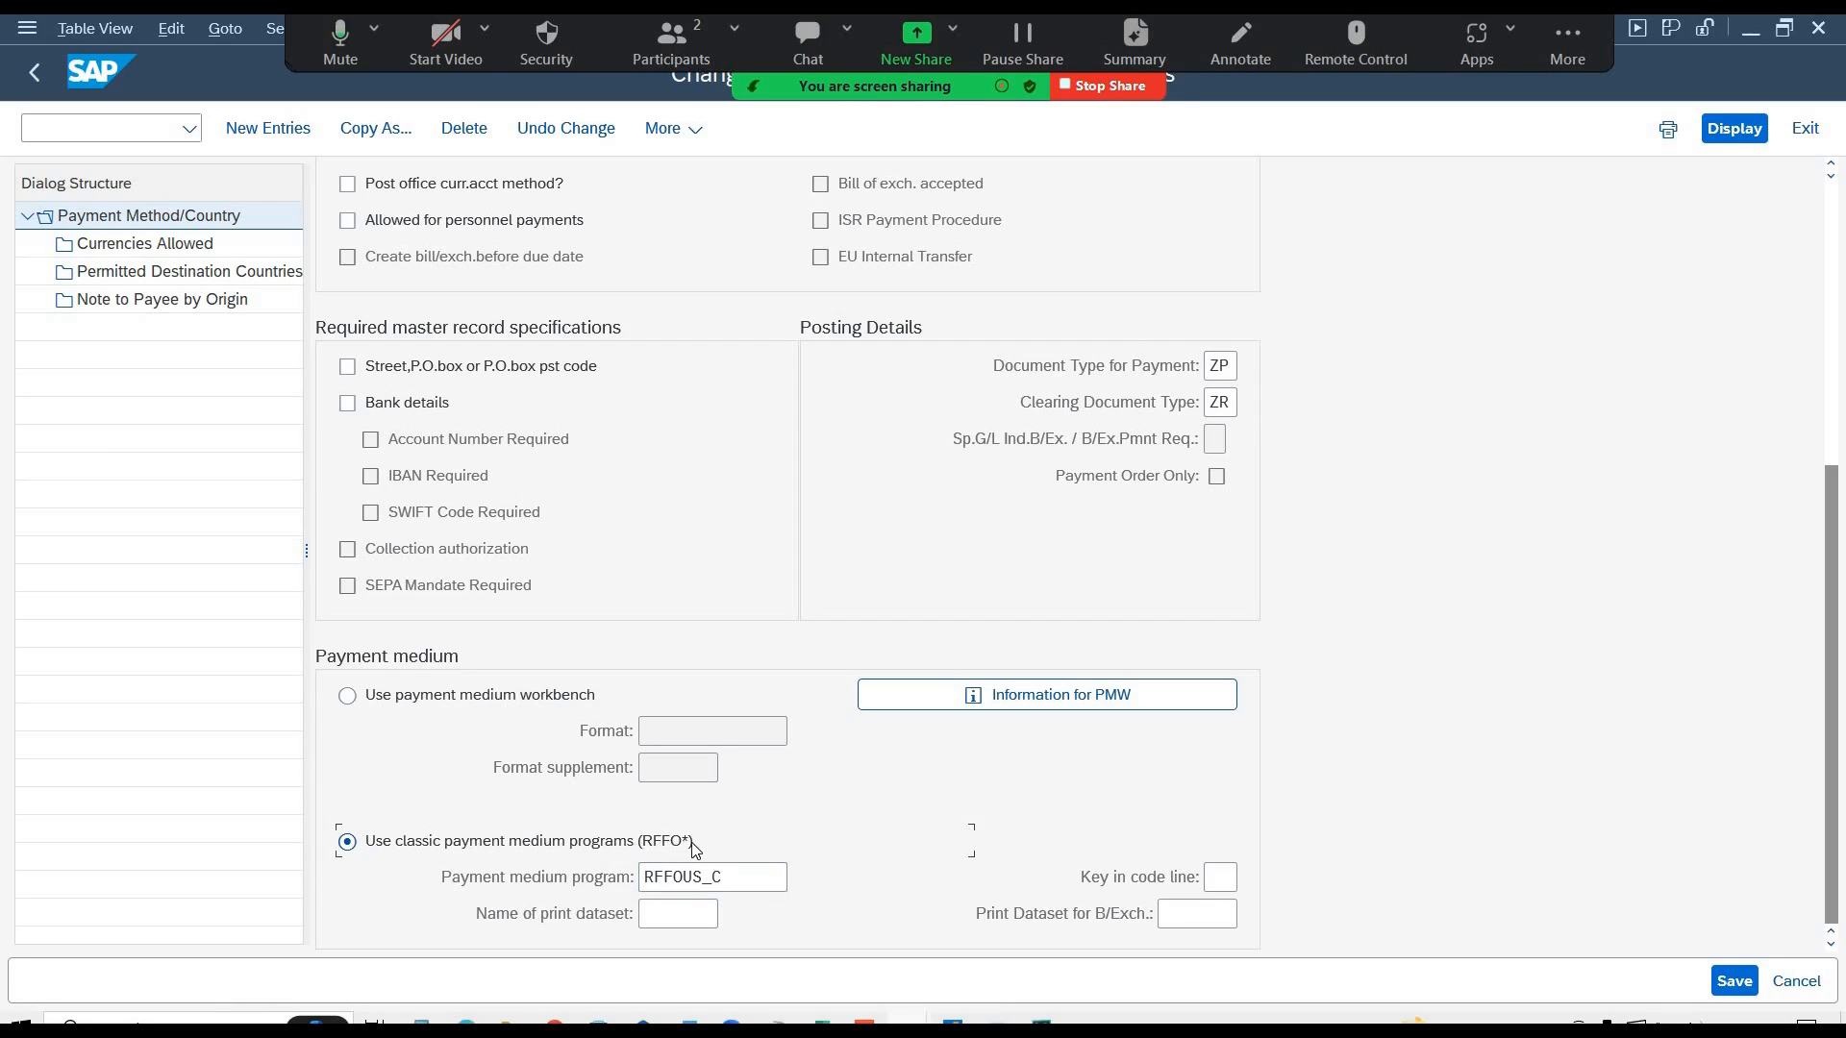
pyautogui.click(742, 877)
# - Recheck the payment method code and go over the cheque method's classification, posting and payment medium settings again
pyautogui.scroll(5, 608, 746)
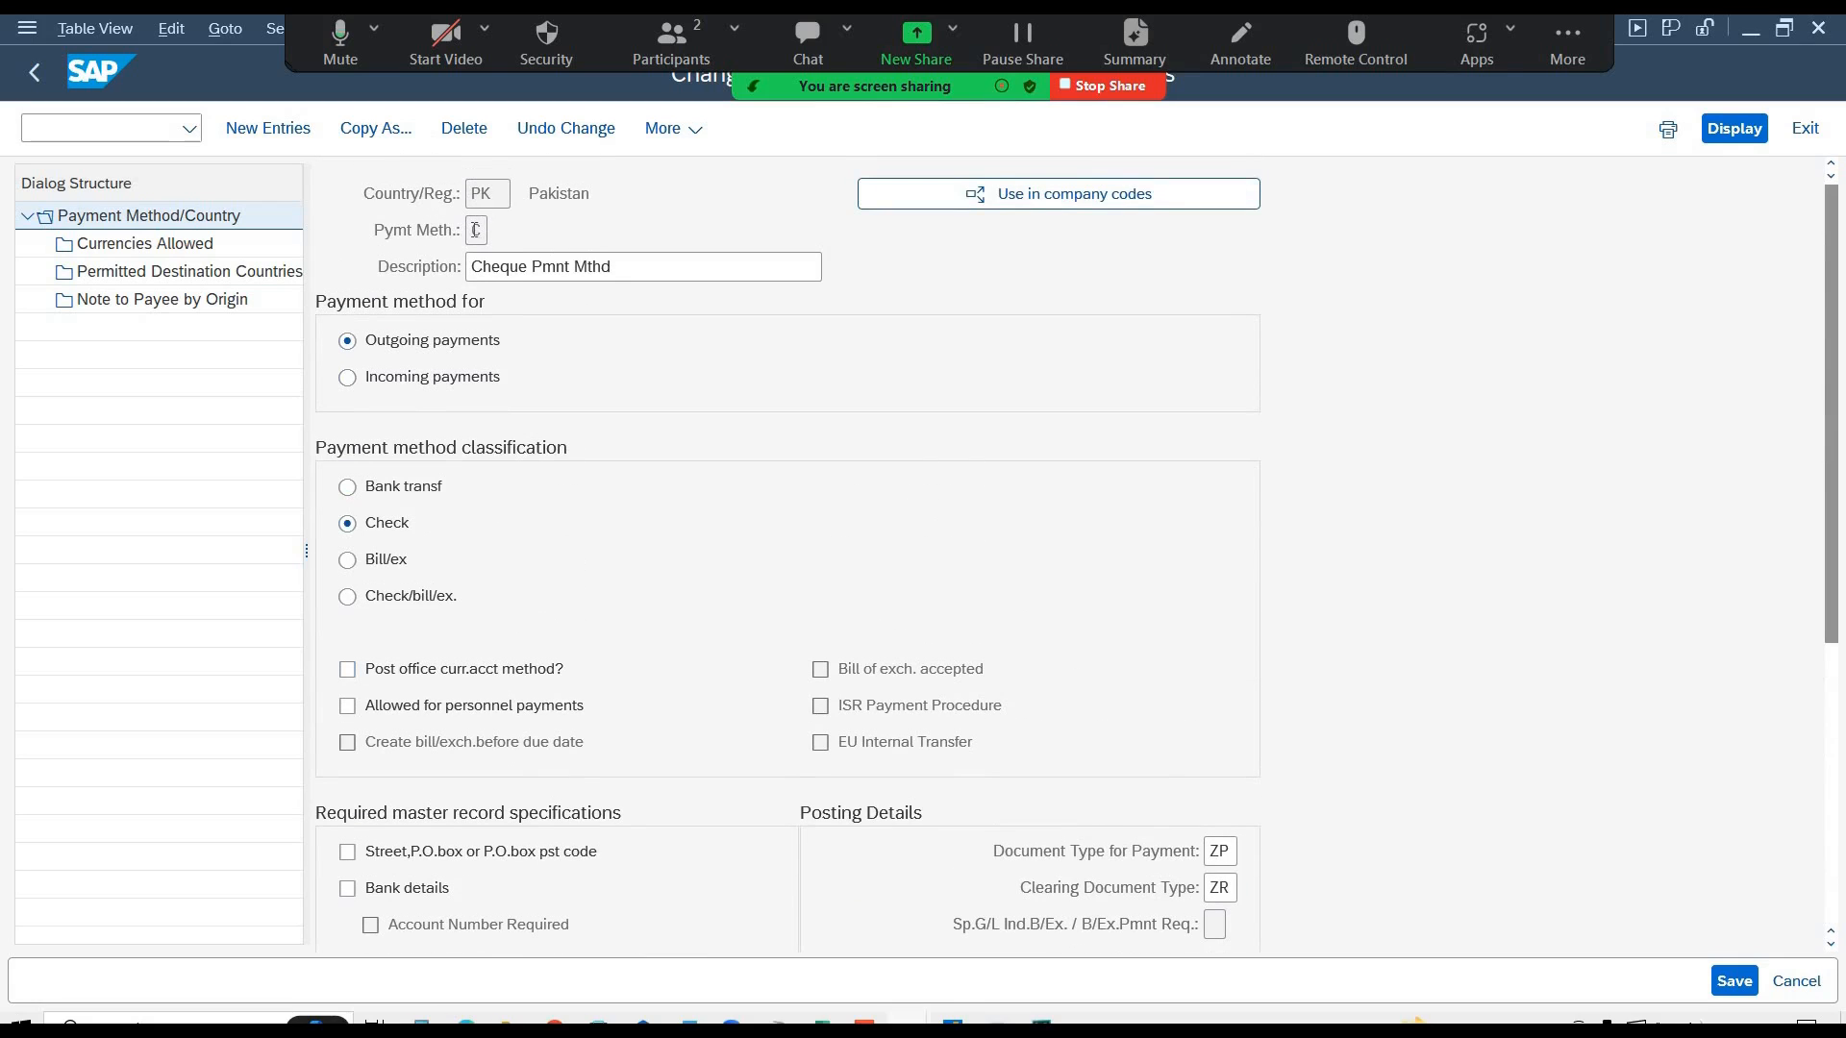
pyautogui.doubleClick(476, 231)
pyautogui.click(483, 231)
pyautogui.scroll(-5, 462, 632)
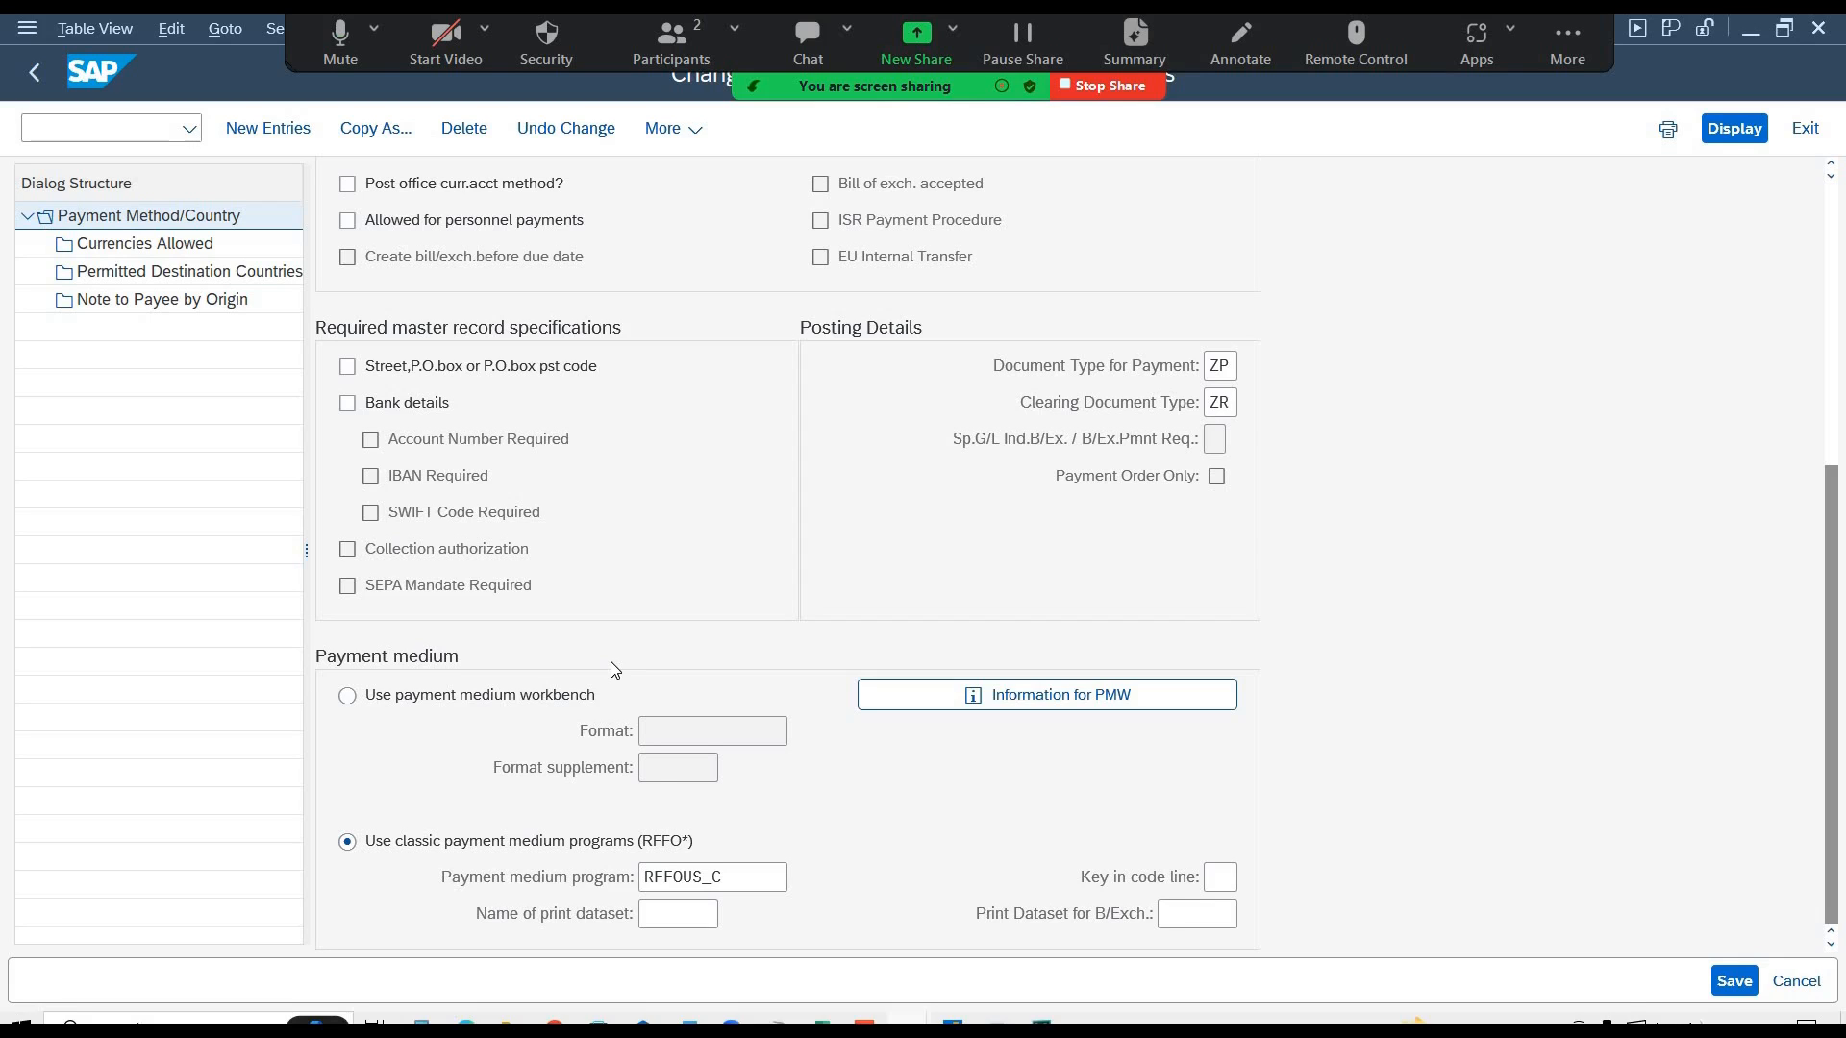
pyautogui.scroll(3, 516, 556)
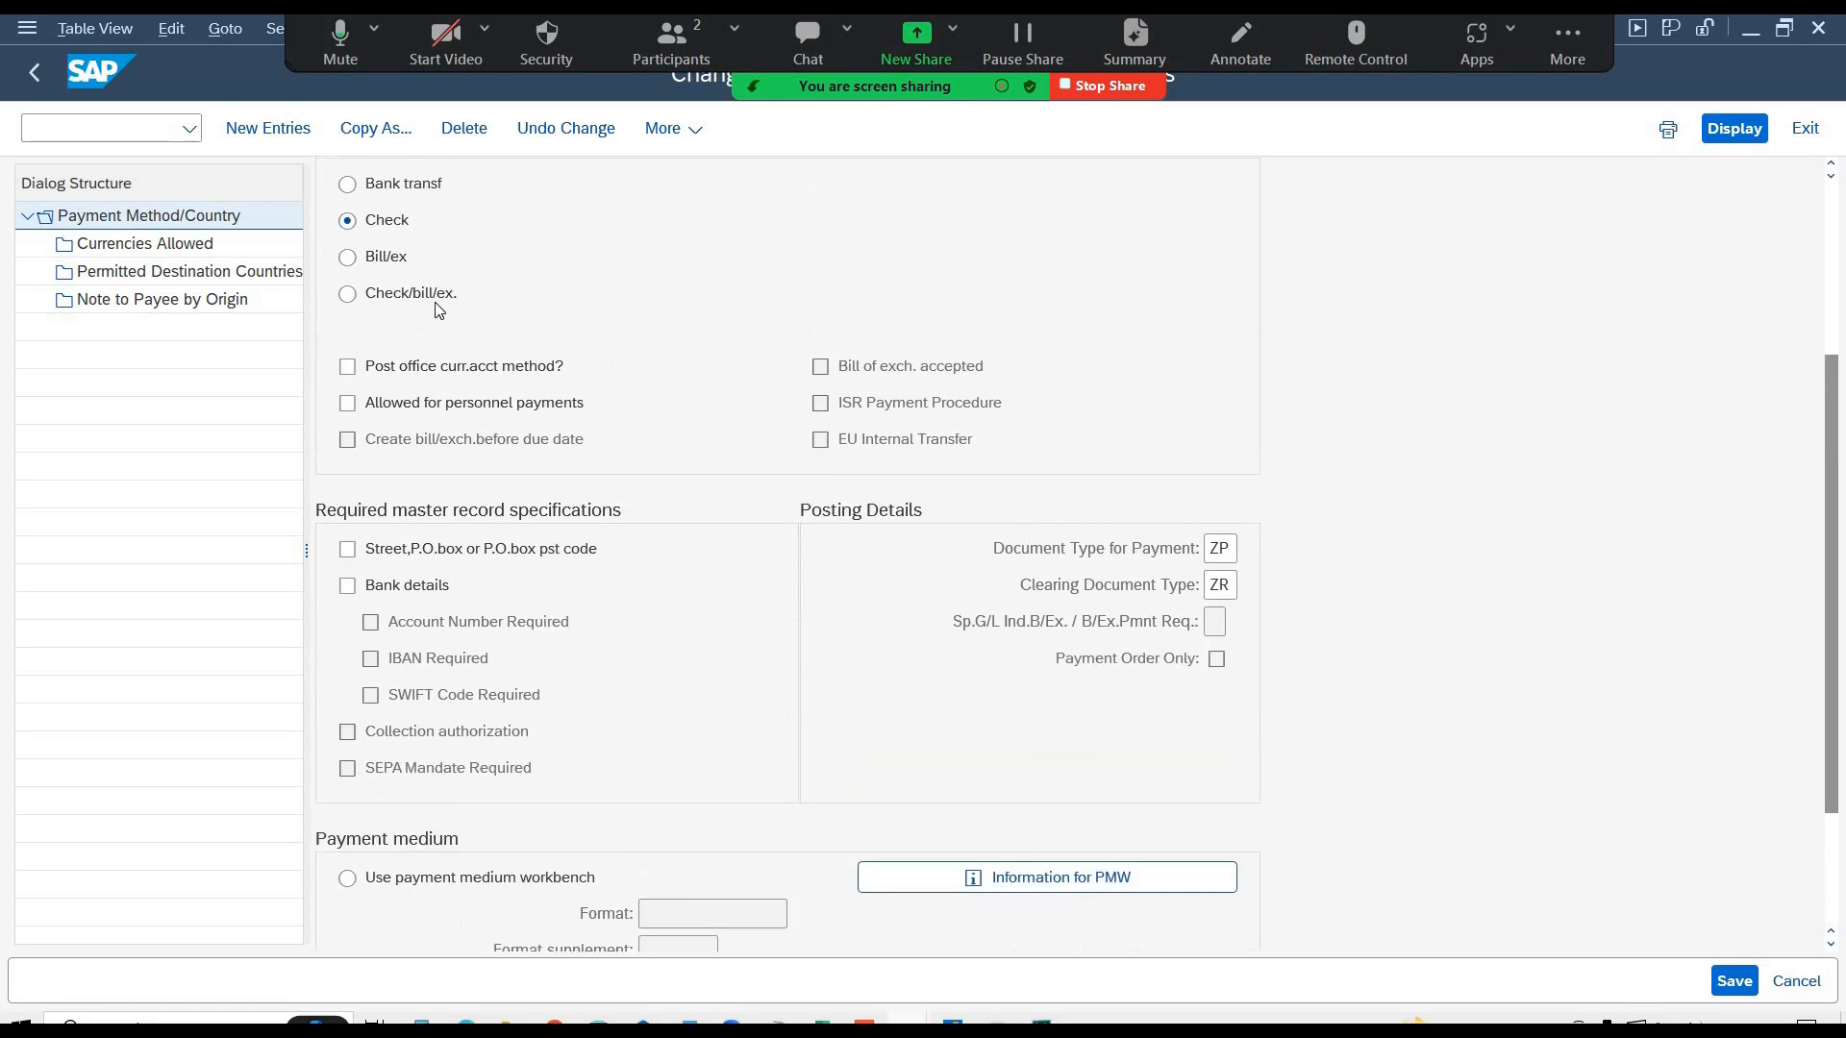
pyautogui.scroll(2, 438, 308)
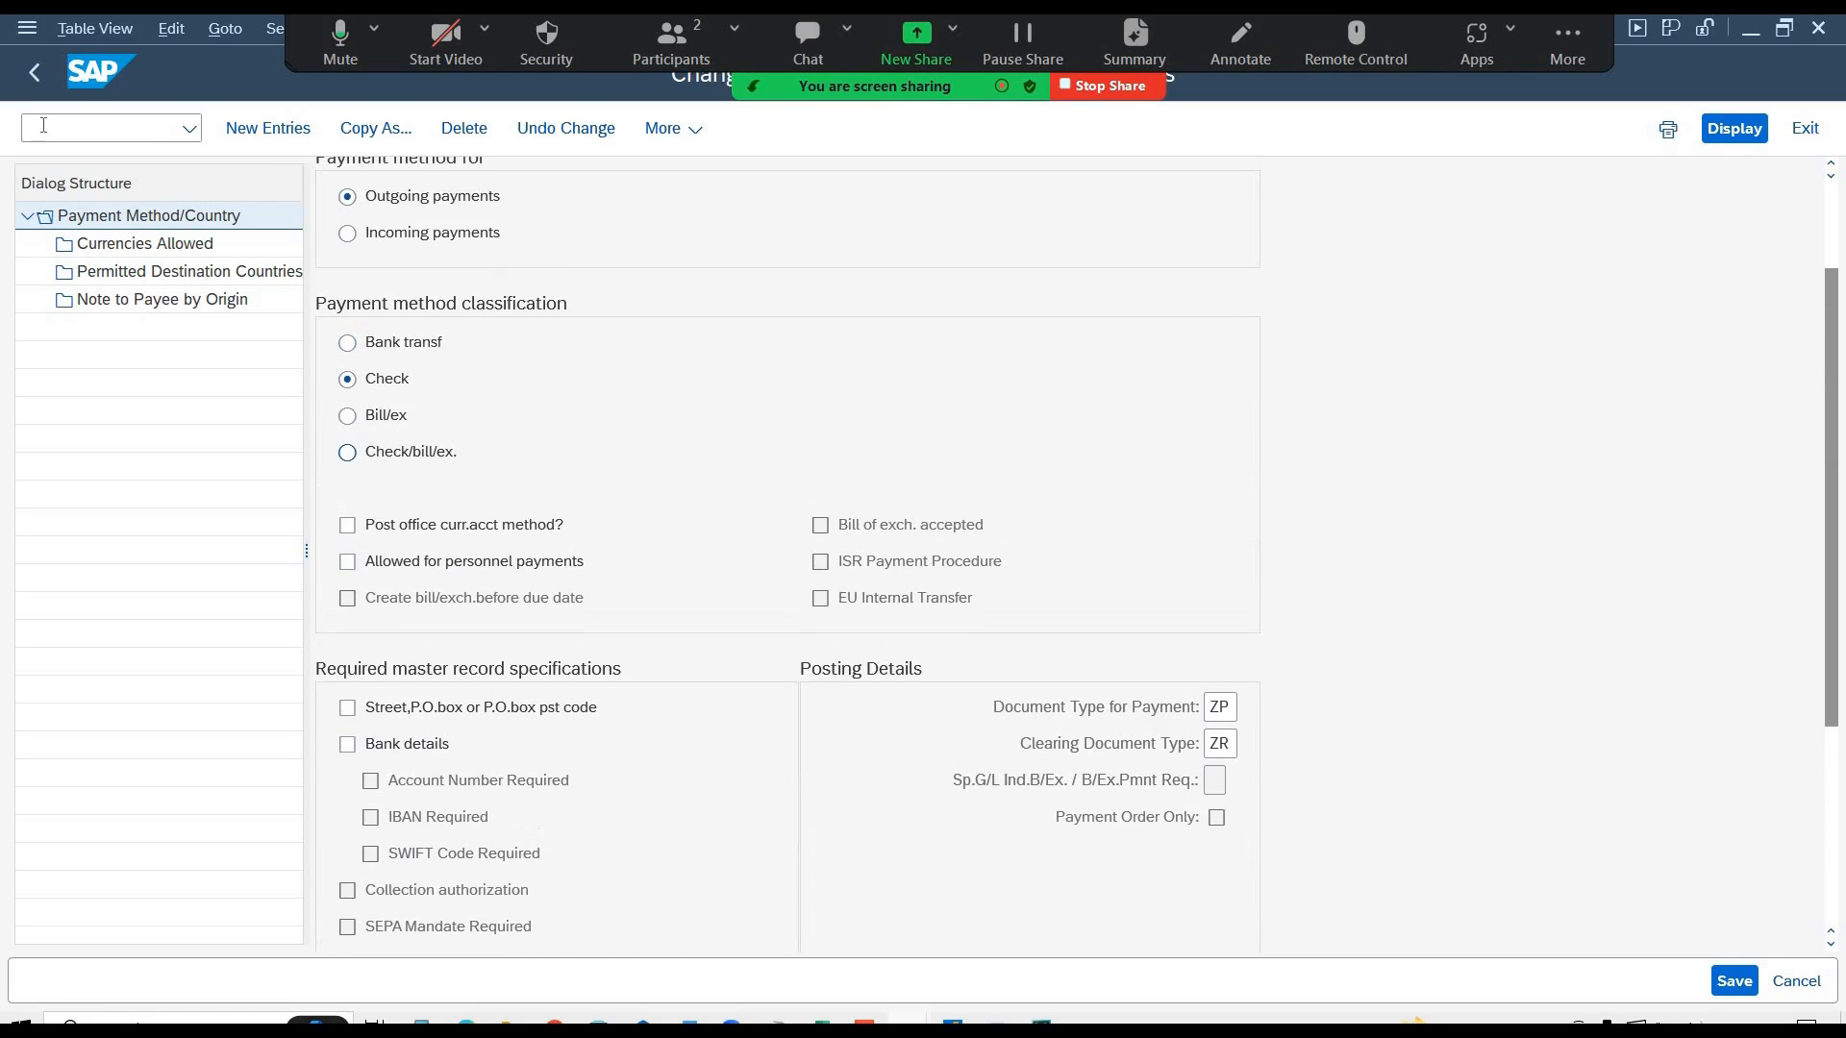
# - Leave the cheque payment method configuration and return to the SAP Easy Access menu
pyautogui.click(34, 77)
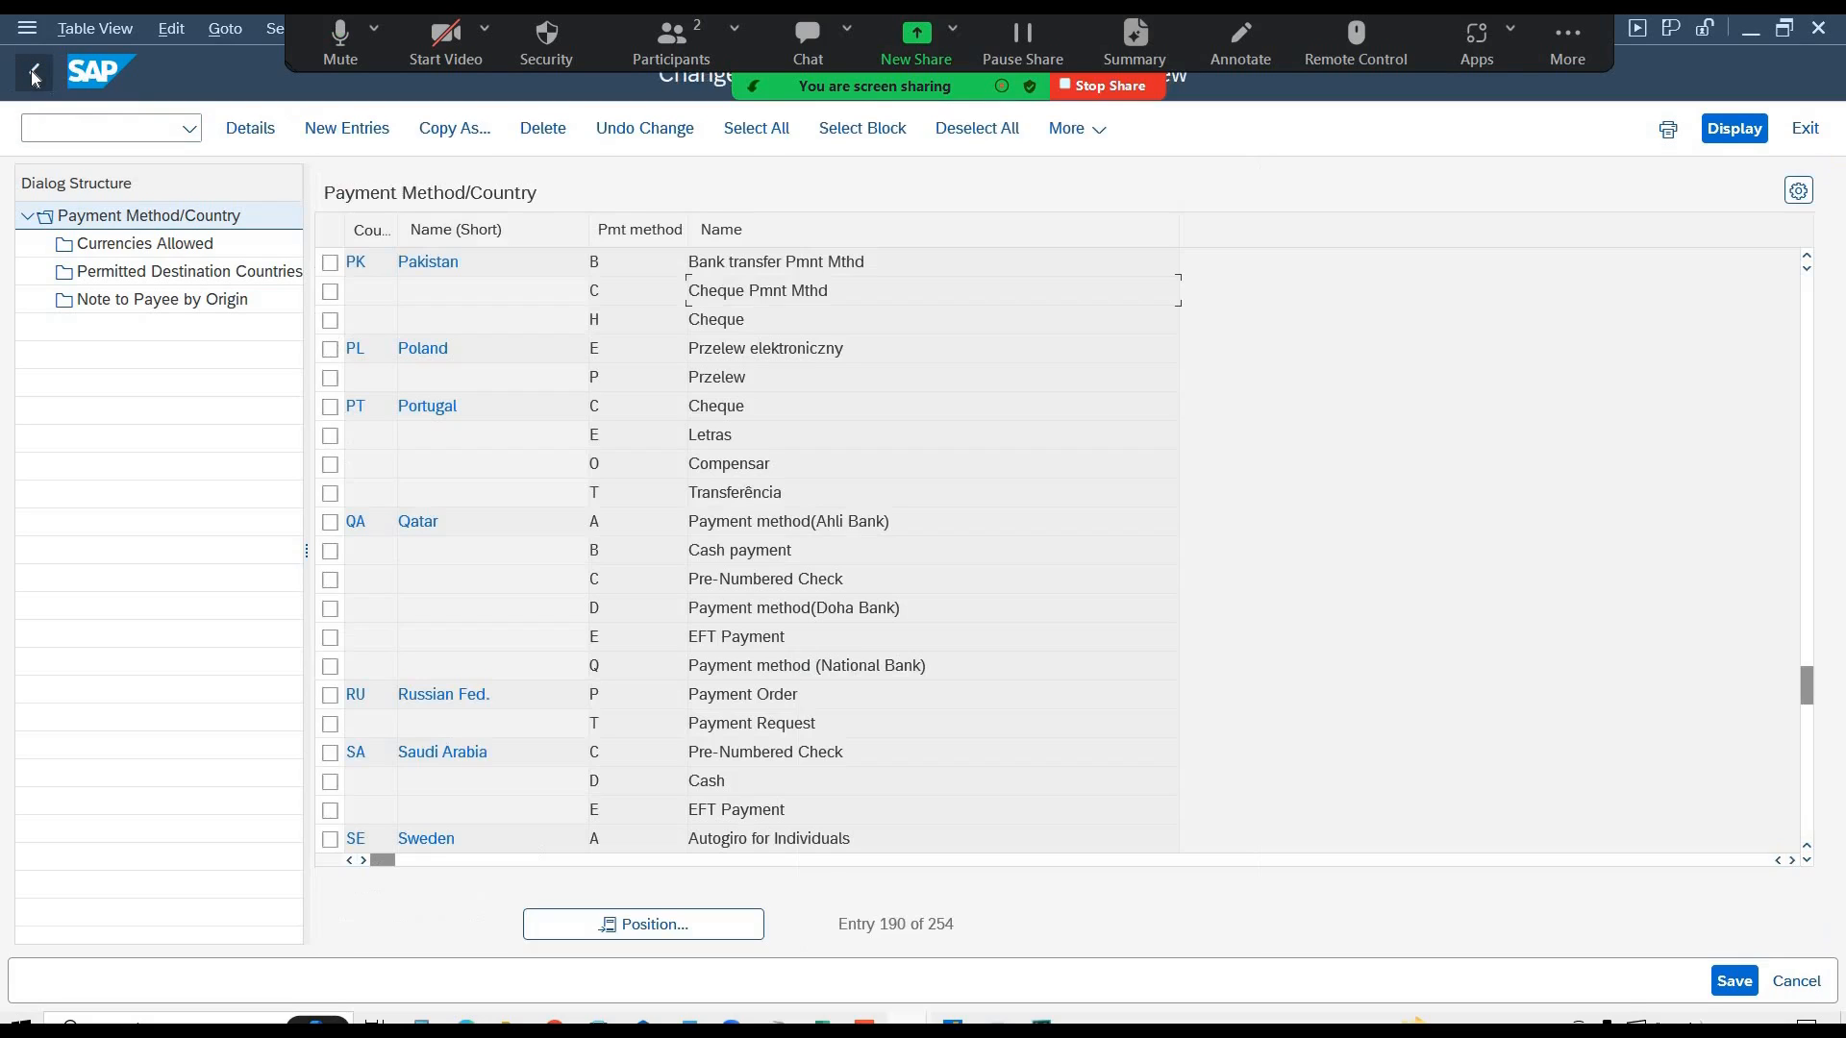
pyautogui.click(33, 77)
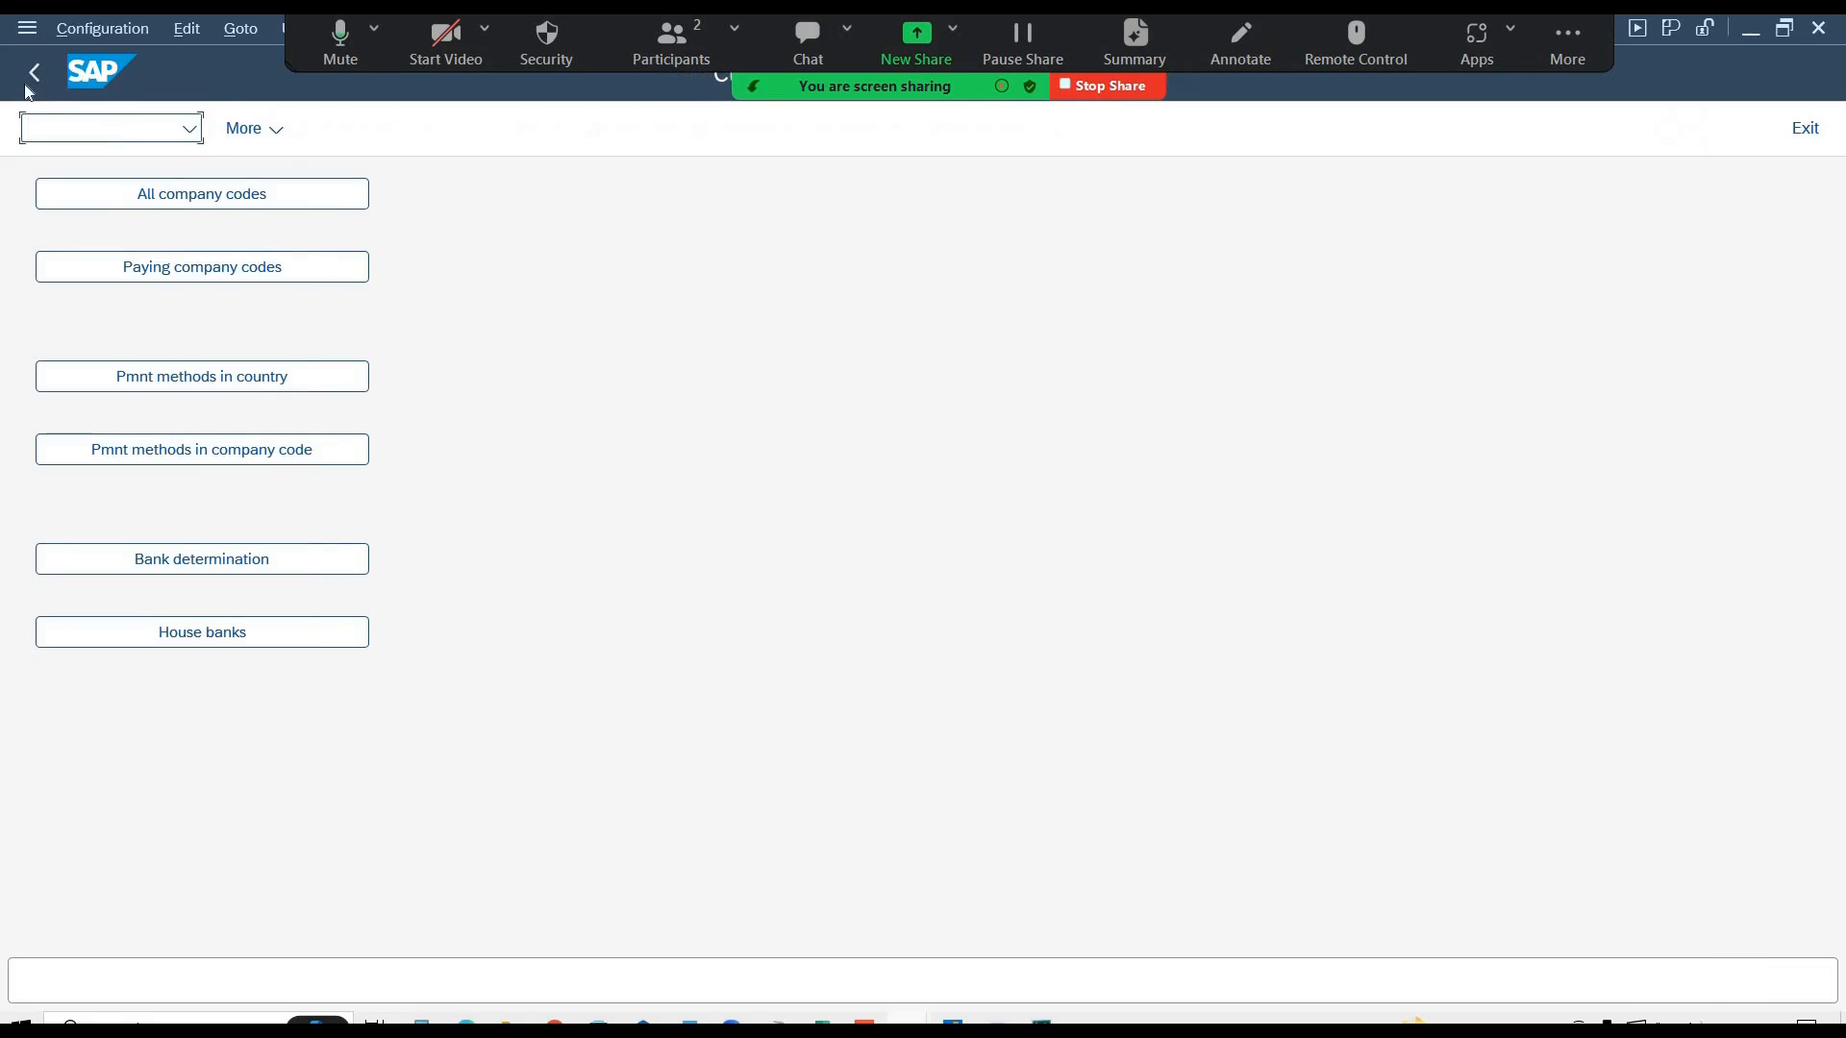
pyautogui.click(32, 81)
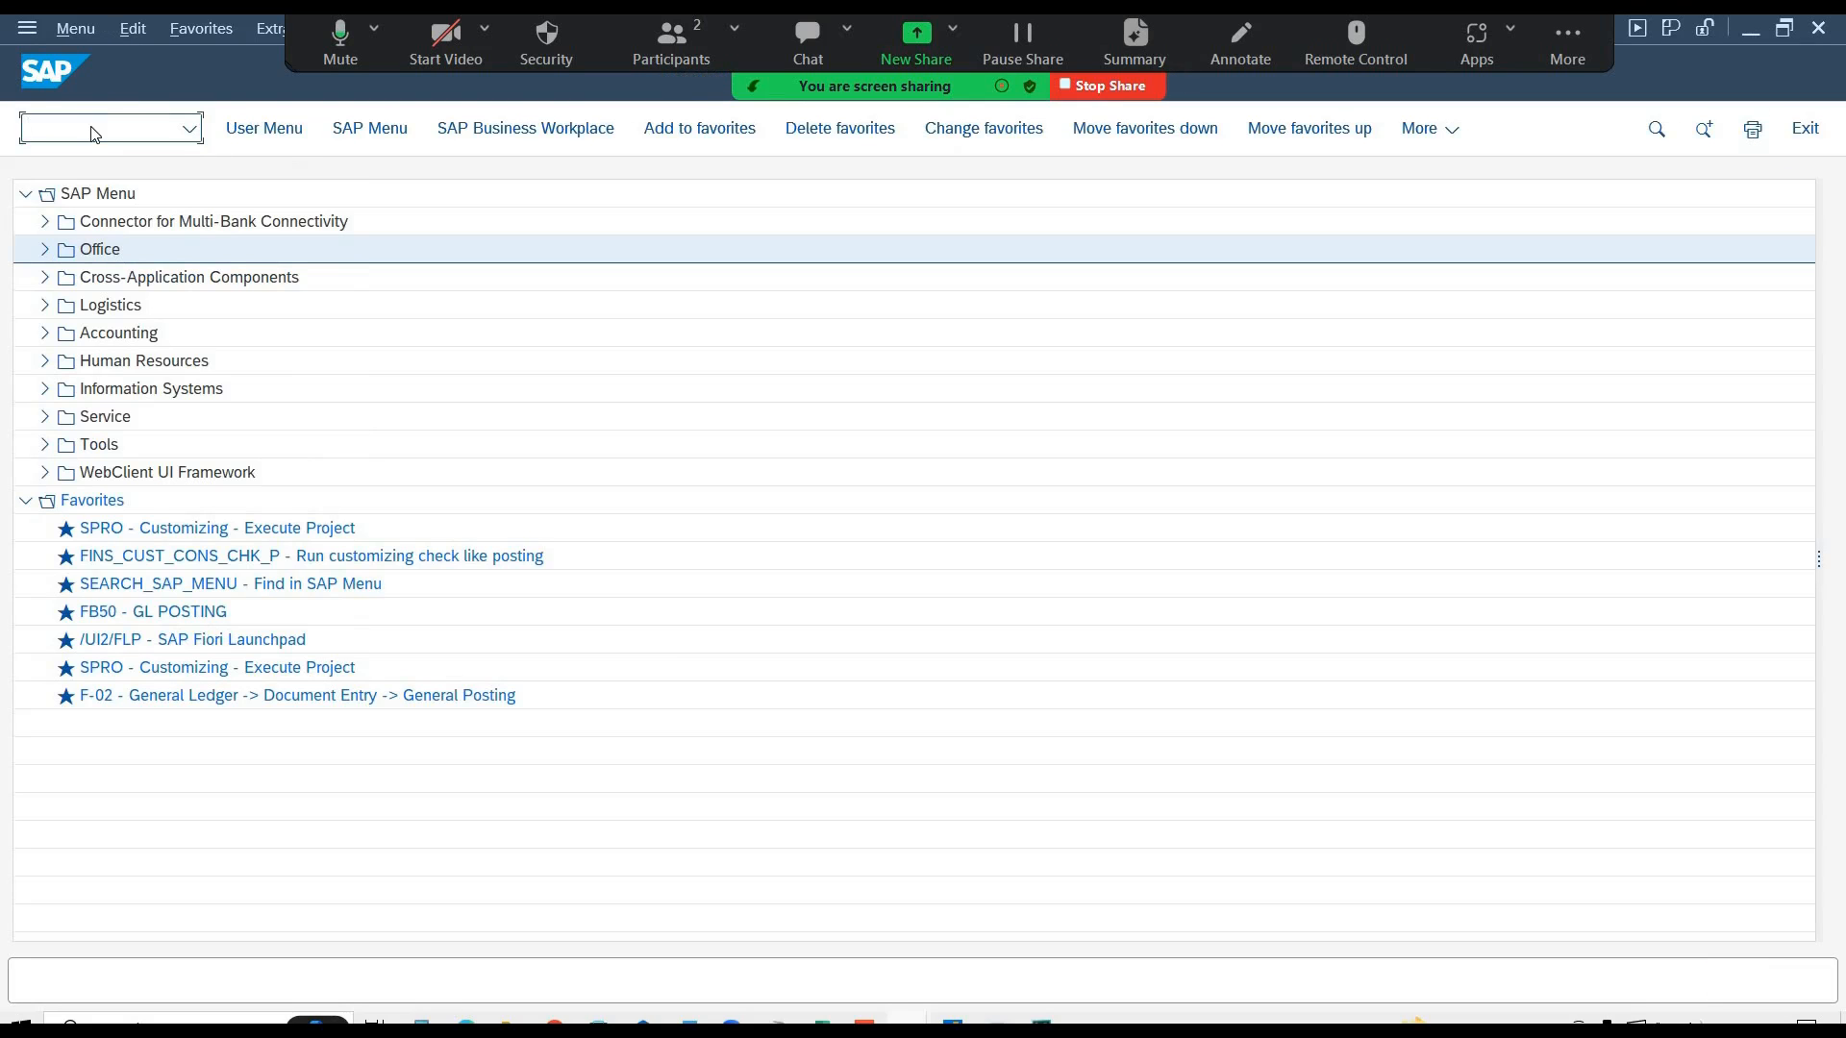
pyautogui.rightClick(95, 133)
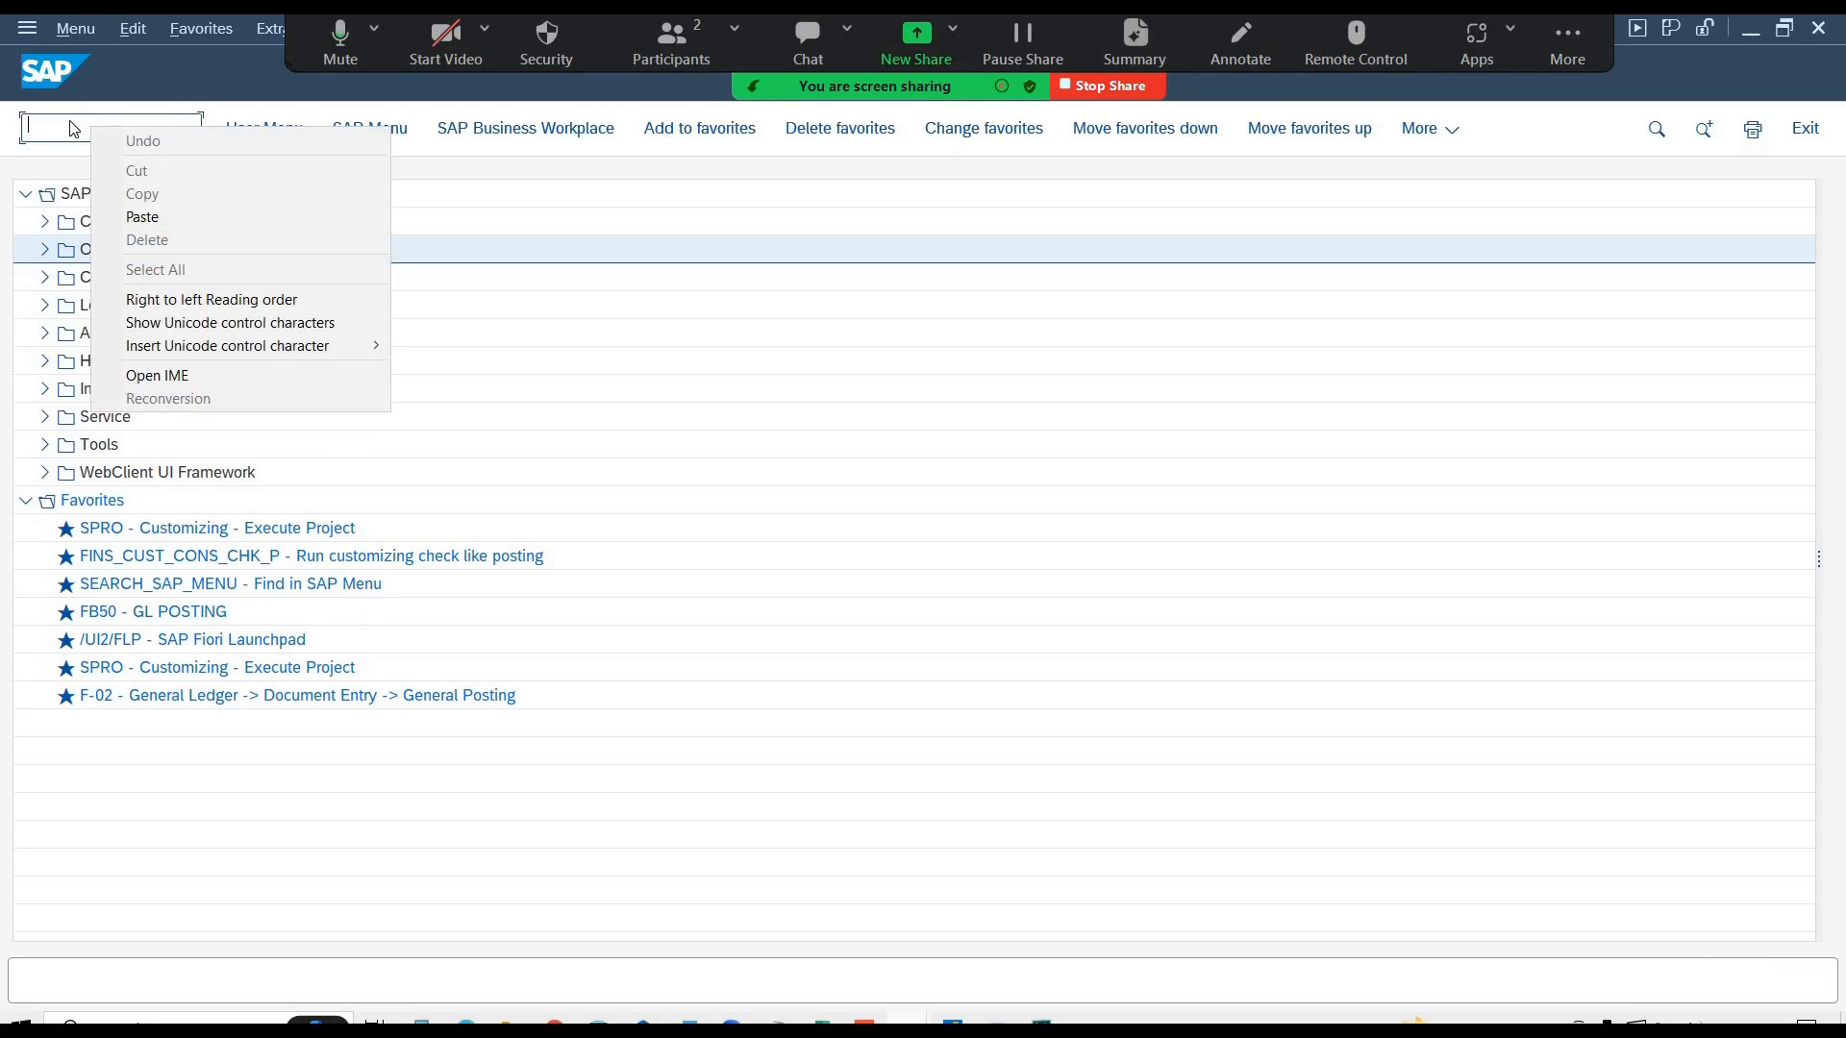
pyautogui.click(71, 121)
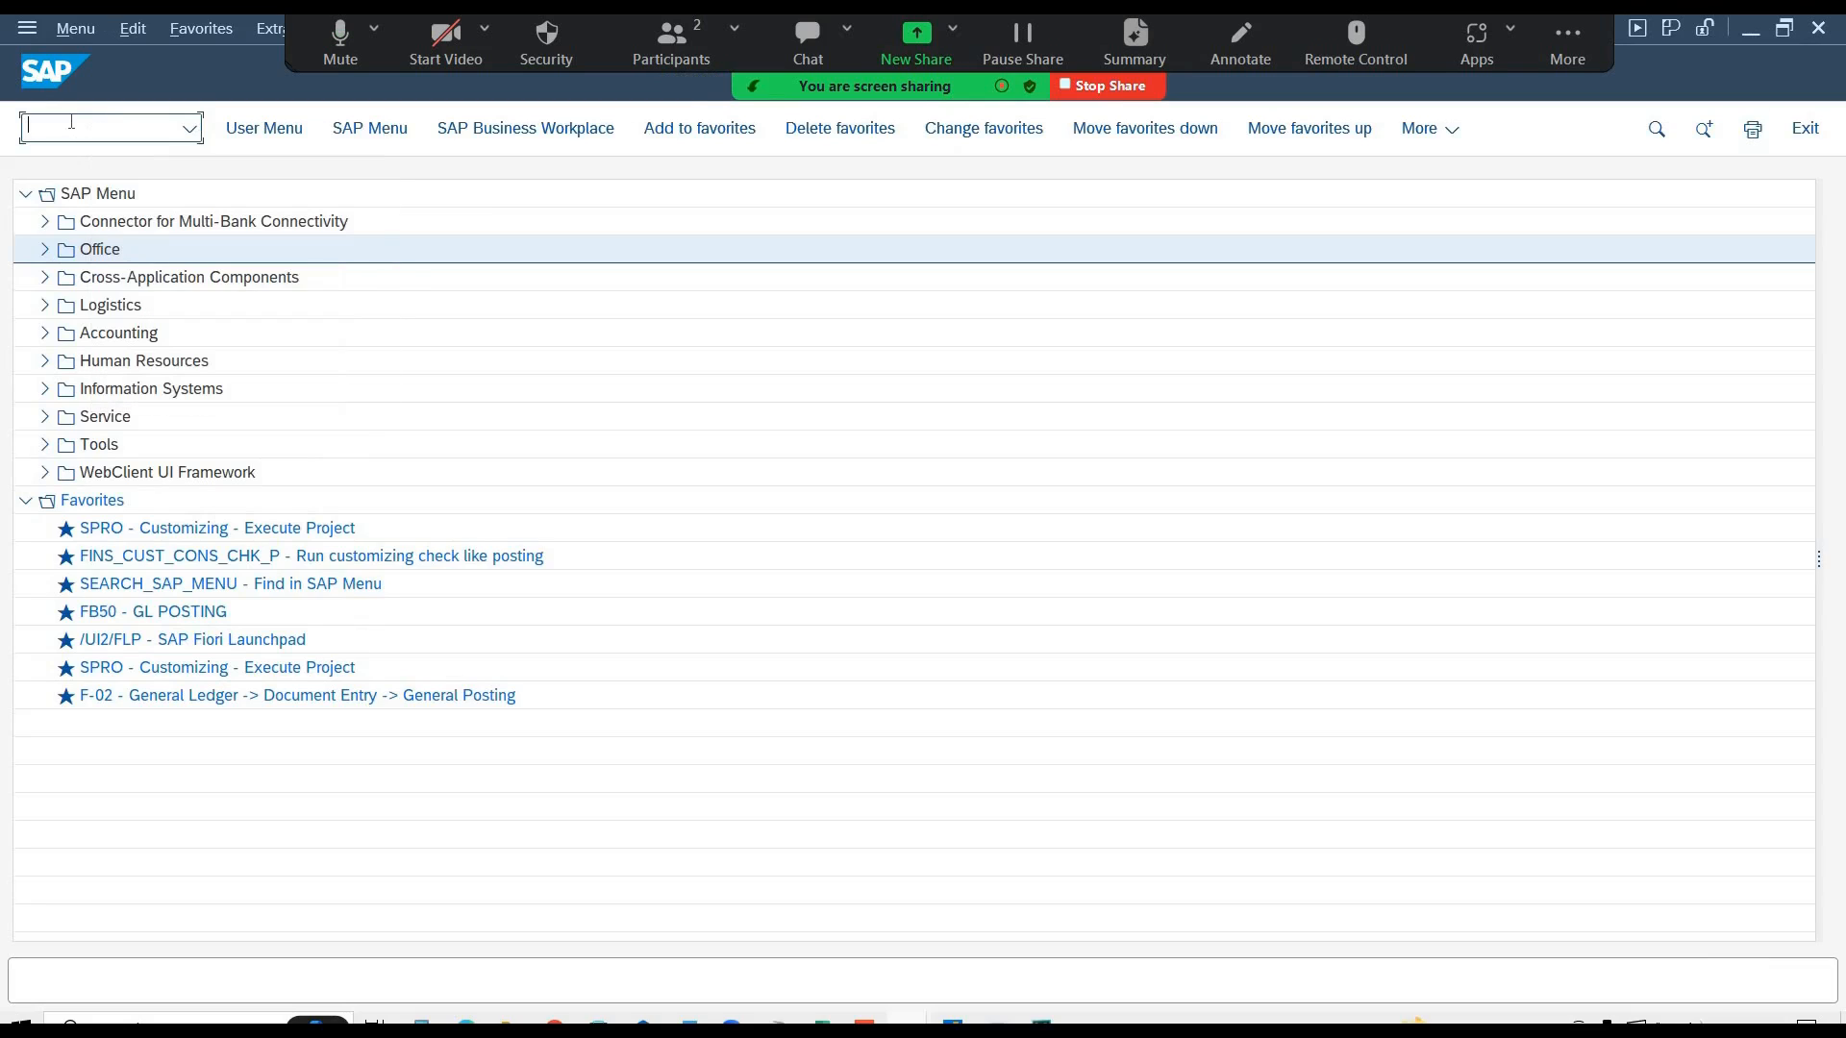
# - Expand the SAP Menu tree through Accounting and Financial Accounting to the contents of Accounts Payable
pyautogui.click(110, 343)
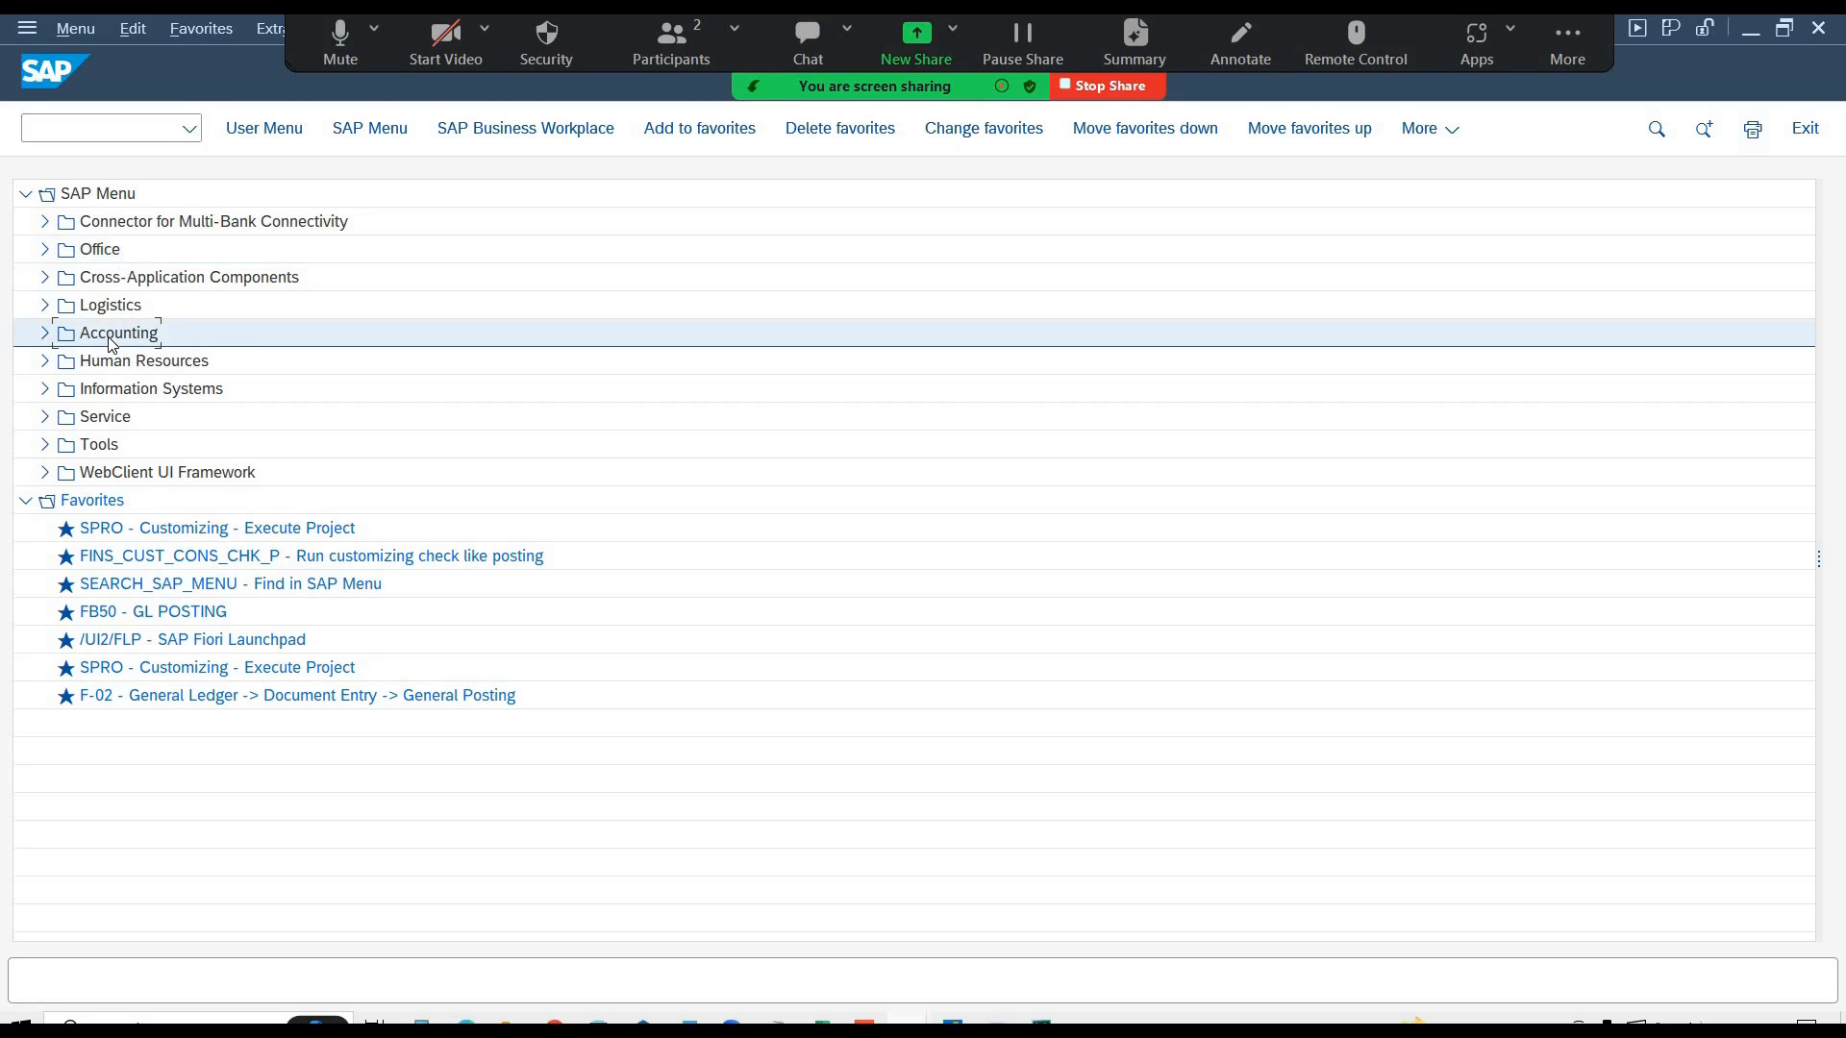
pyautogui.press('Down')
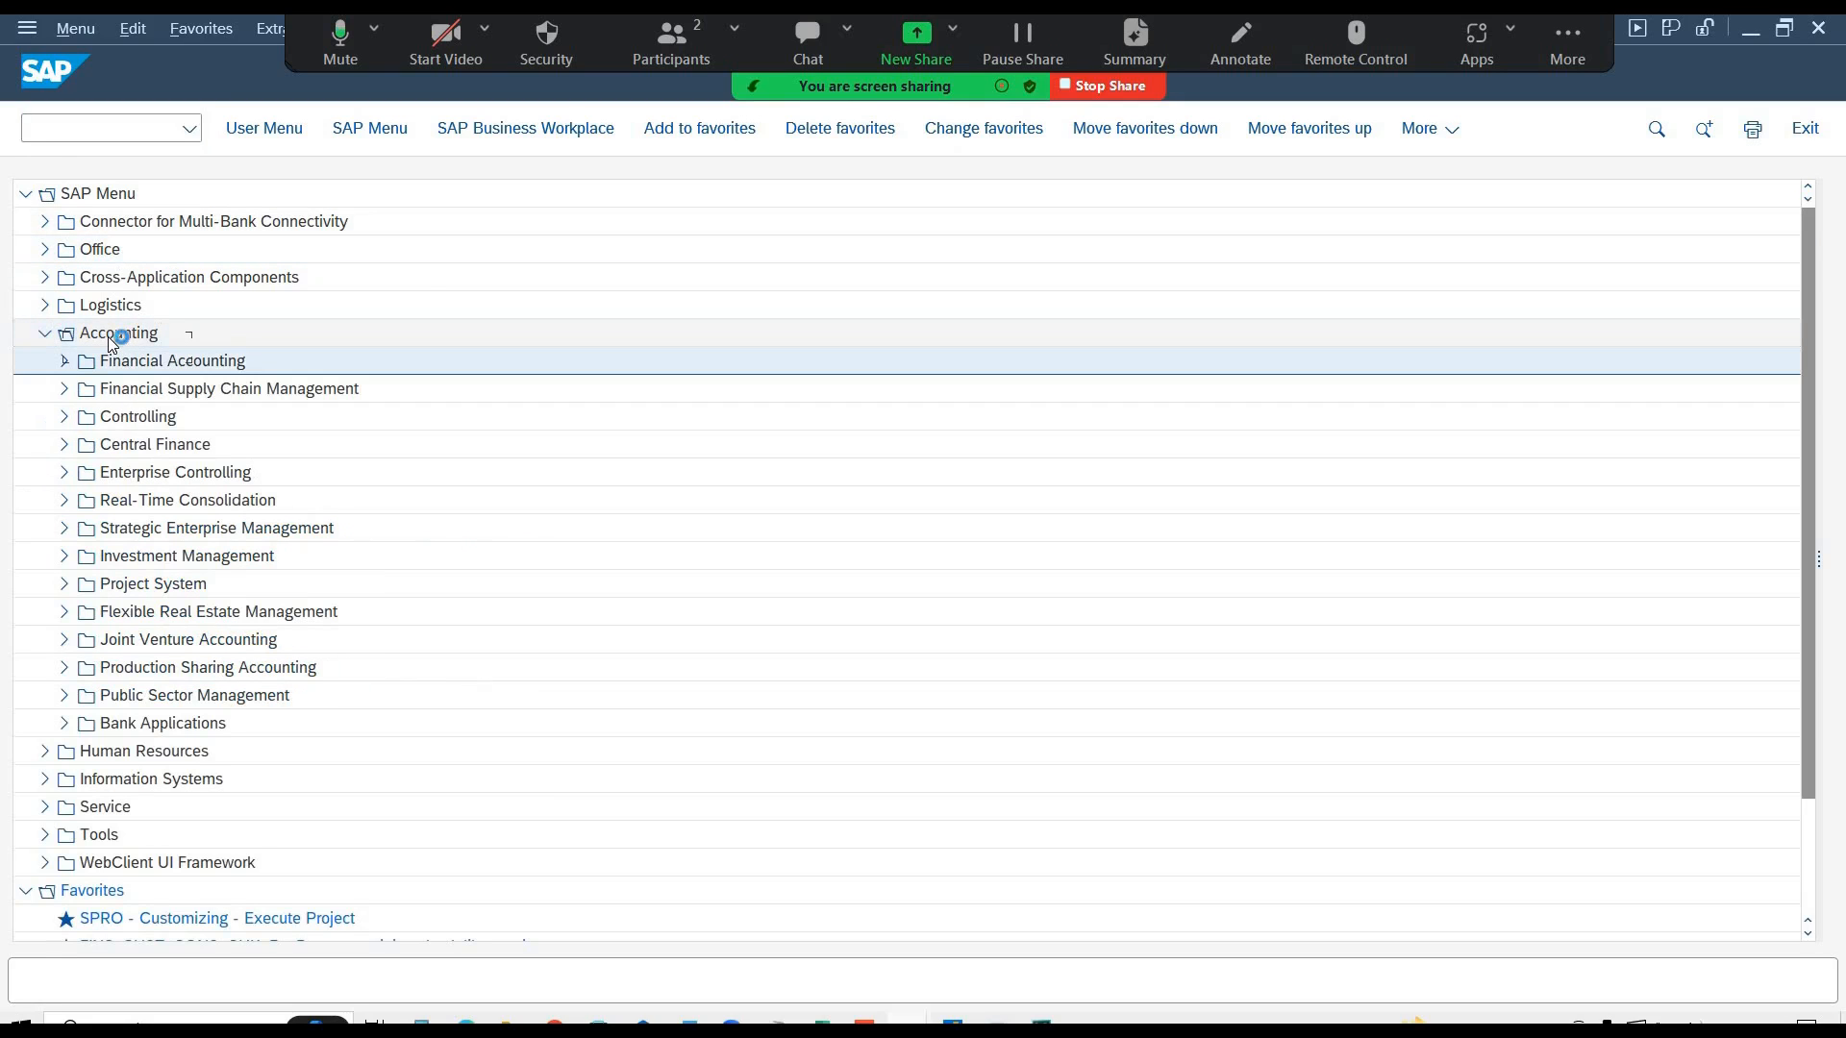
pyautogui.press('Right')
pyautogui.press('Down')
pyautogui.press('Down')
pyautogui.press('Down')
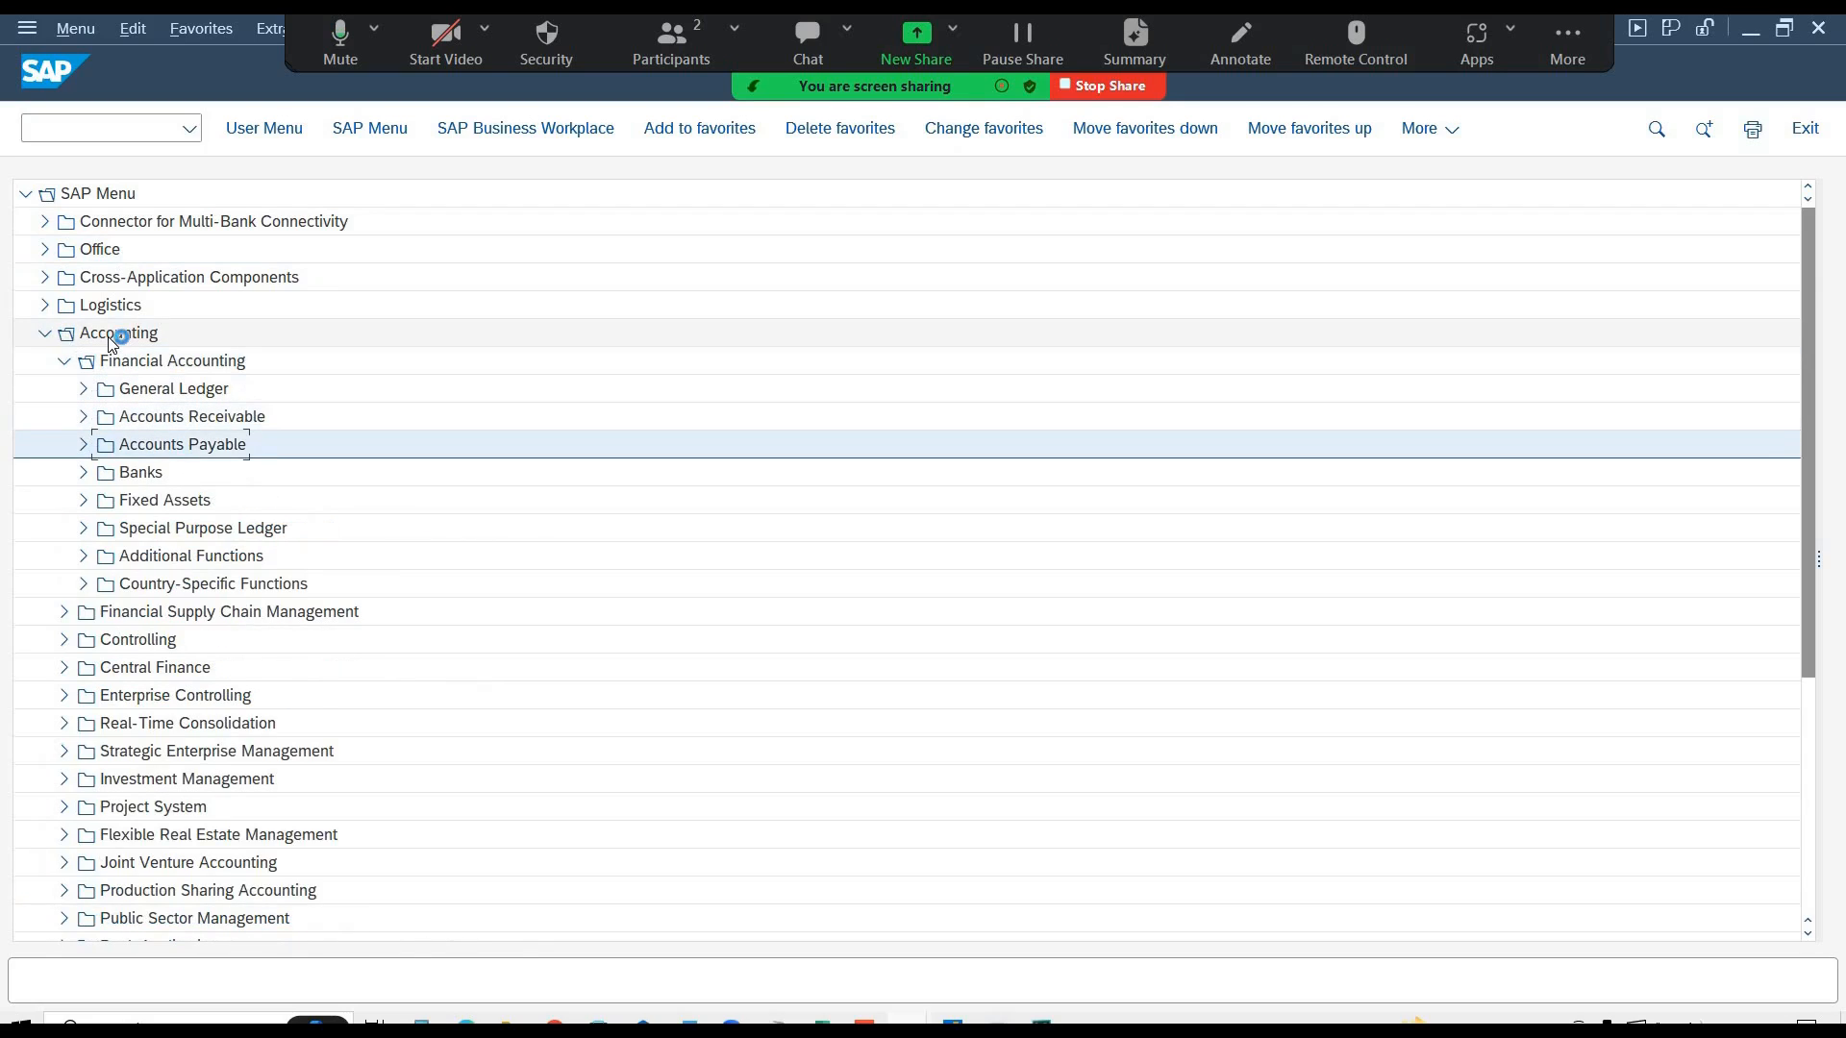
pyautogui.press('Right')
# - Open the FB60 - Invoice transaction from the Document Entry folder of Accounts Payable
pyautogui.press('Down')
pyautogui.press('Down')
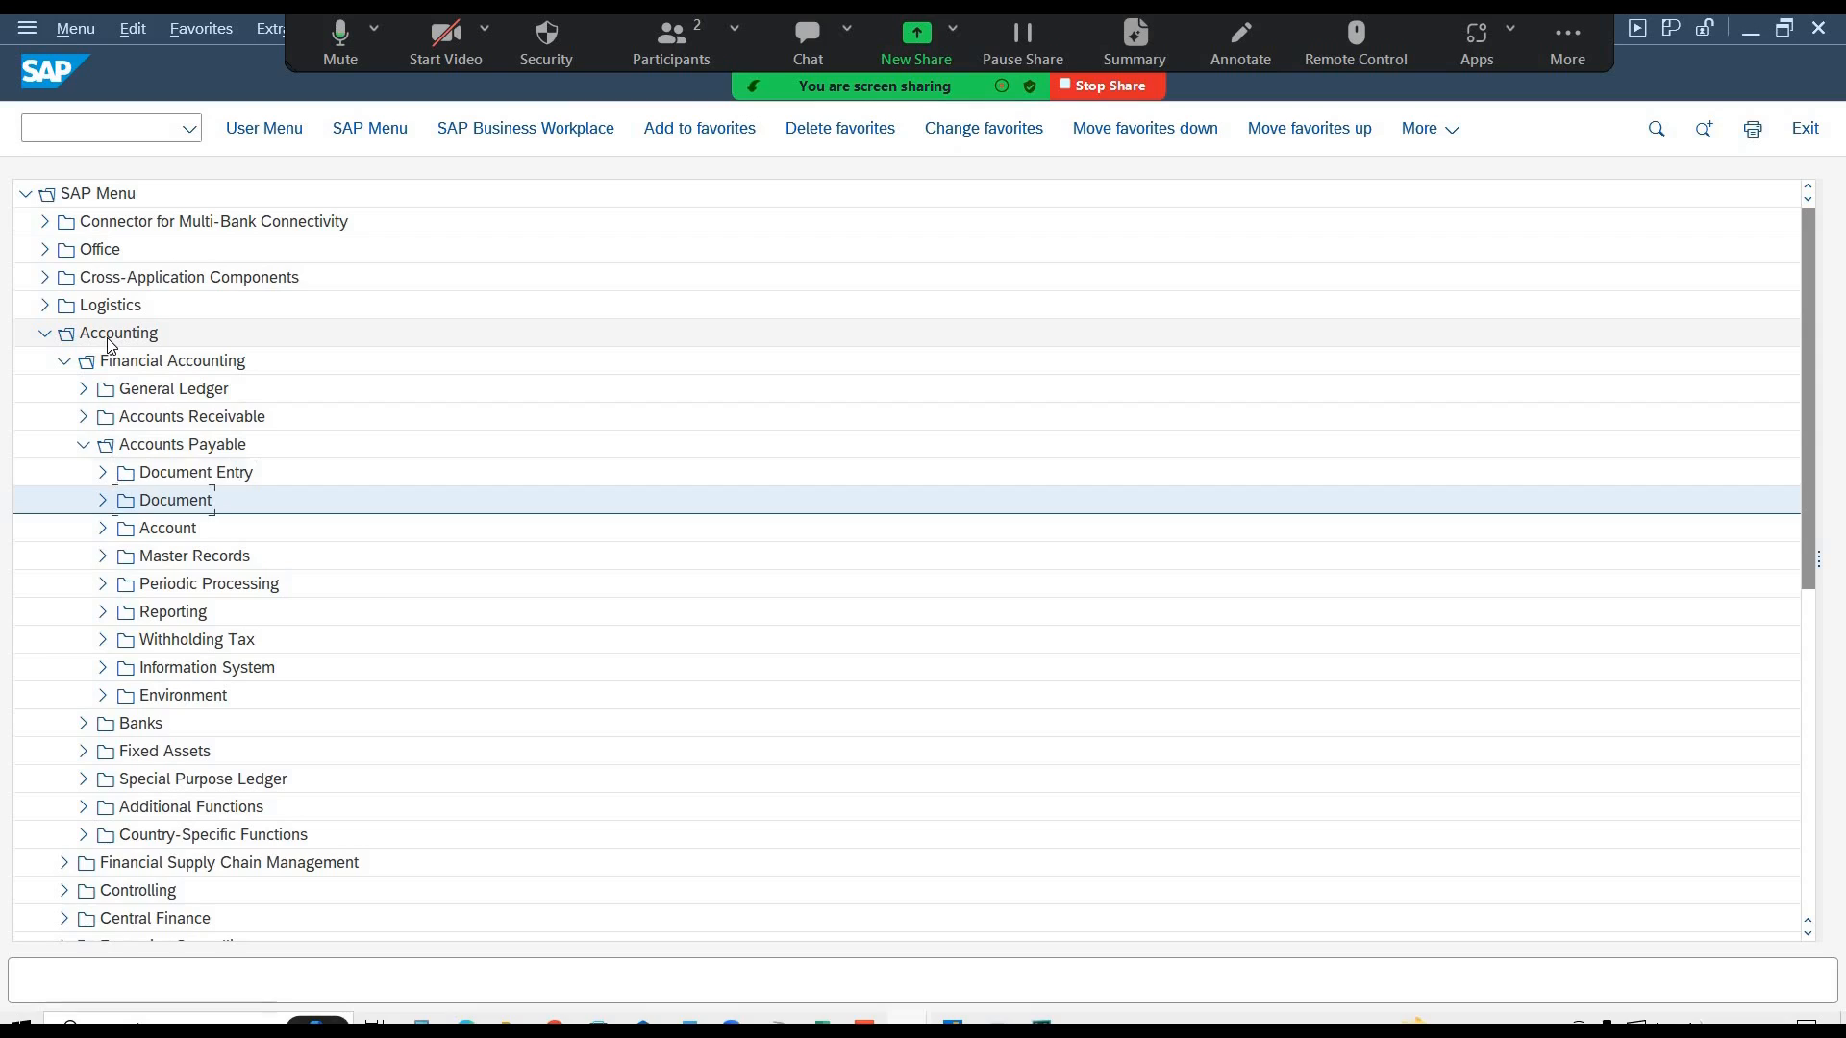
pyautogui.press('Up')
pyautogui.press('Right')
pyautogui.press('Down')
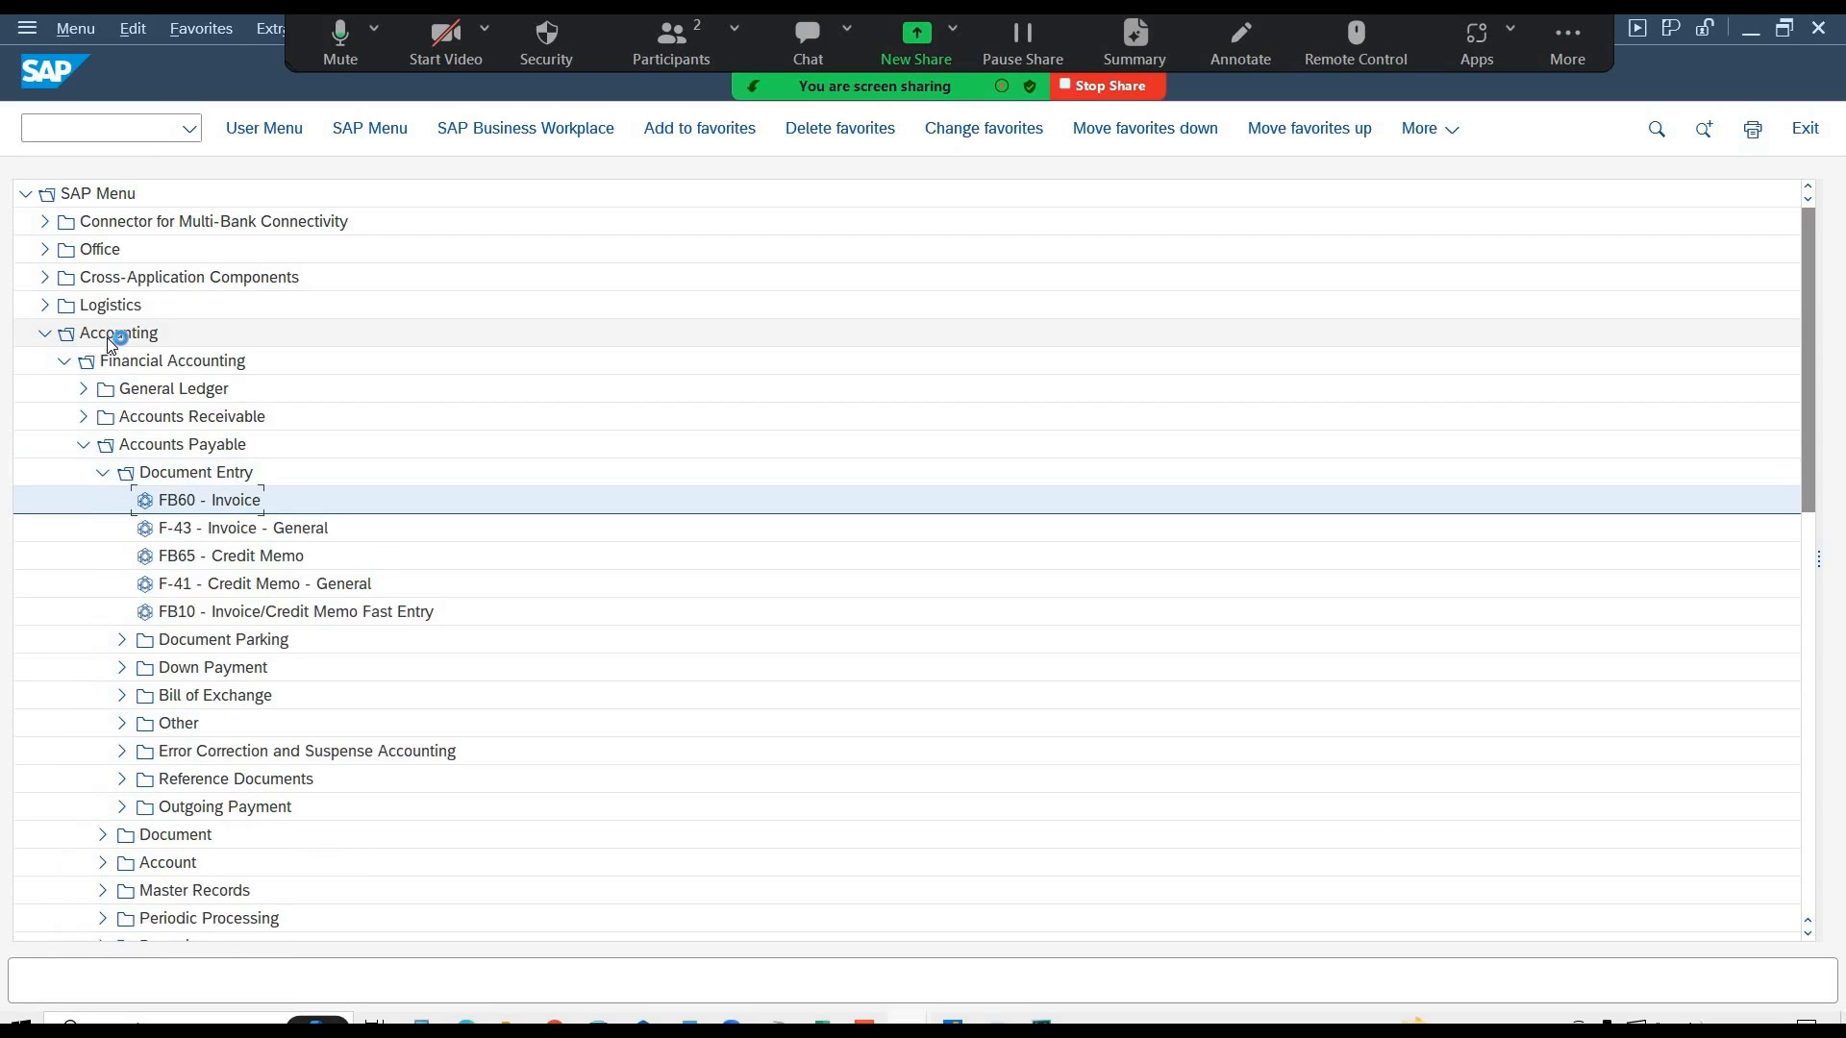
pyautogui.press('Return')
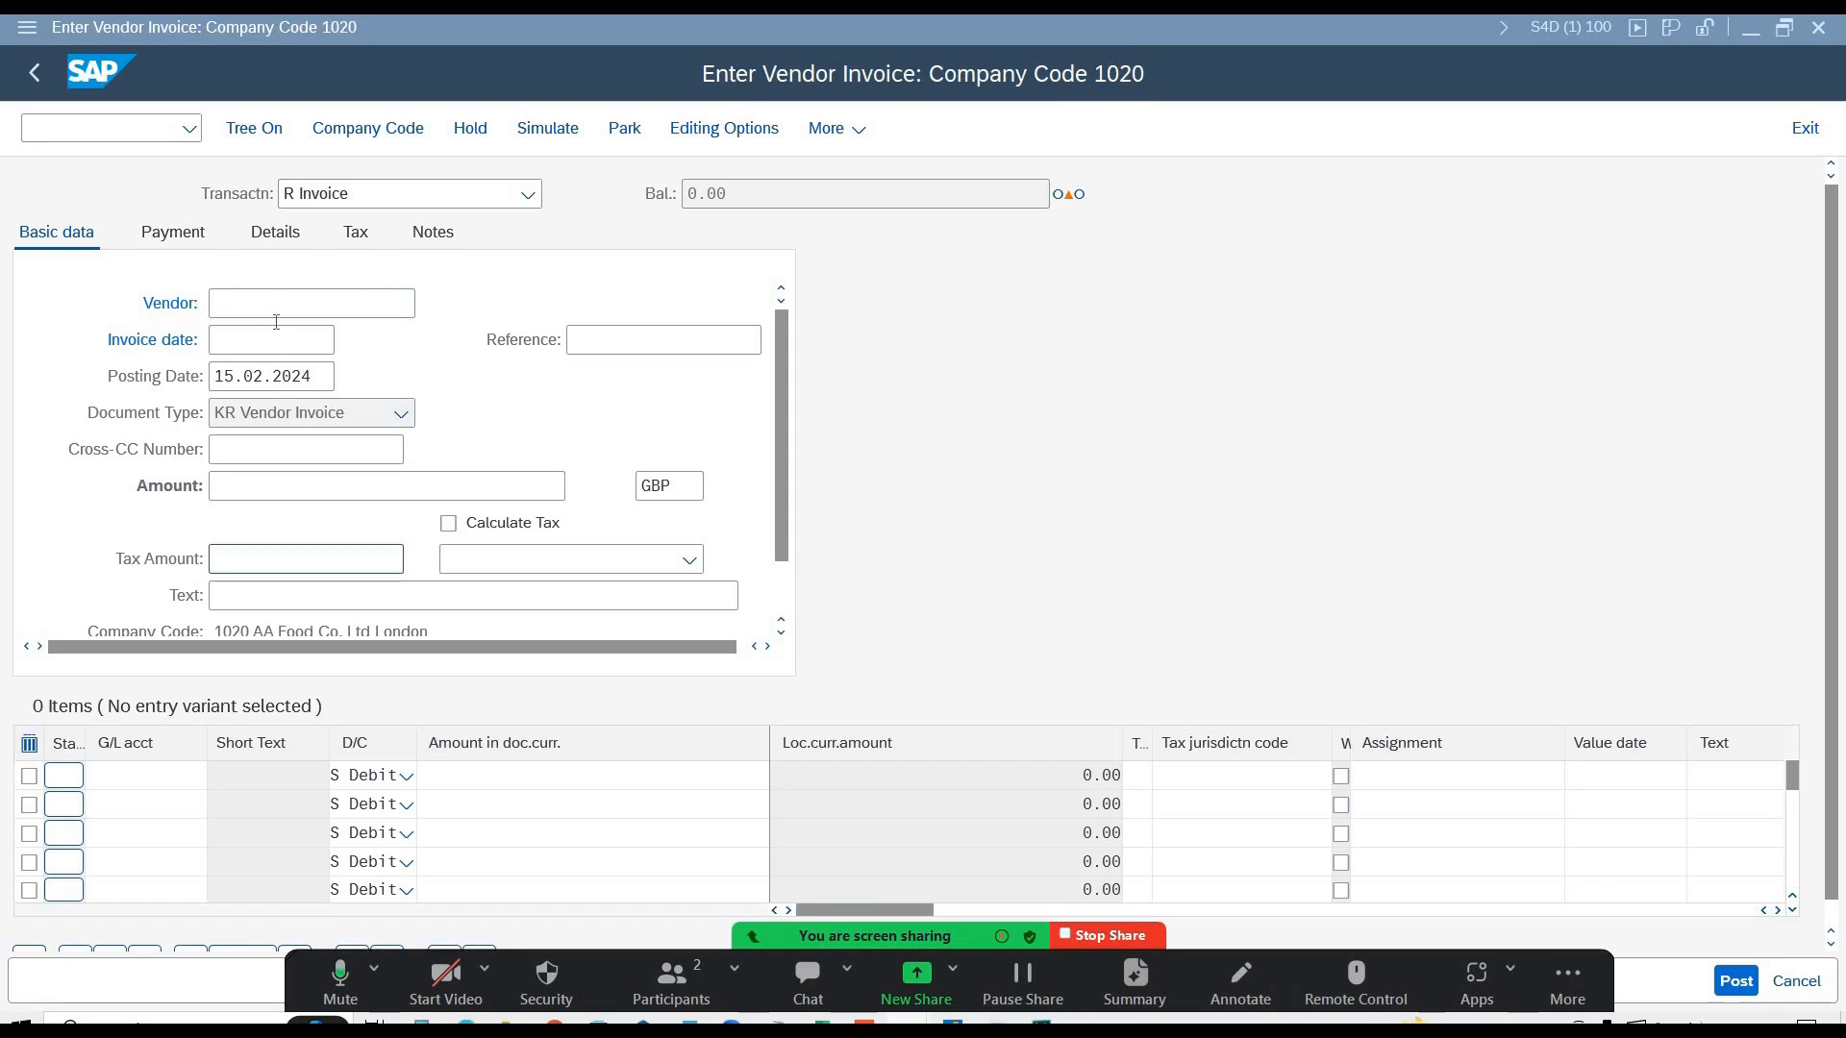
# - Set the invoice's company code to 1101 and choose the second supplier in that company code's search list as vendor
pyautogui.click(376, 140)
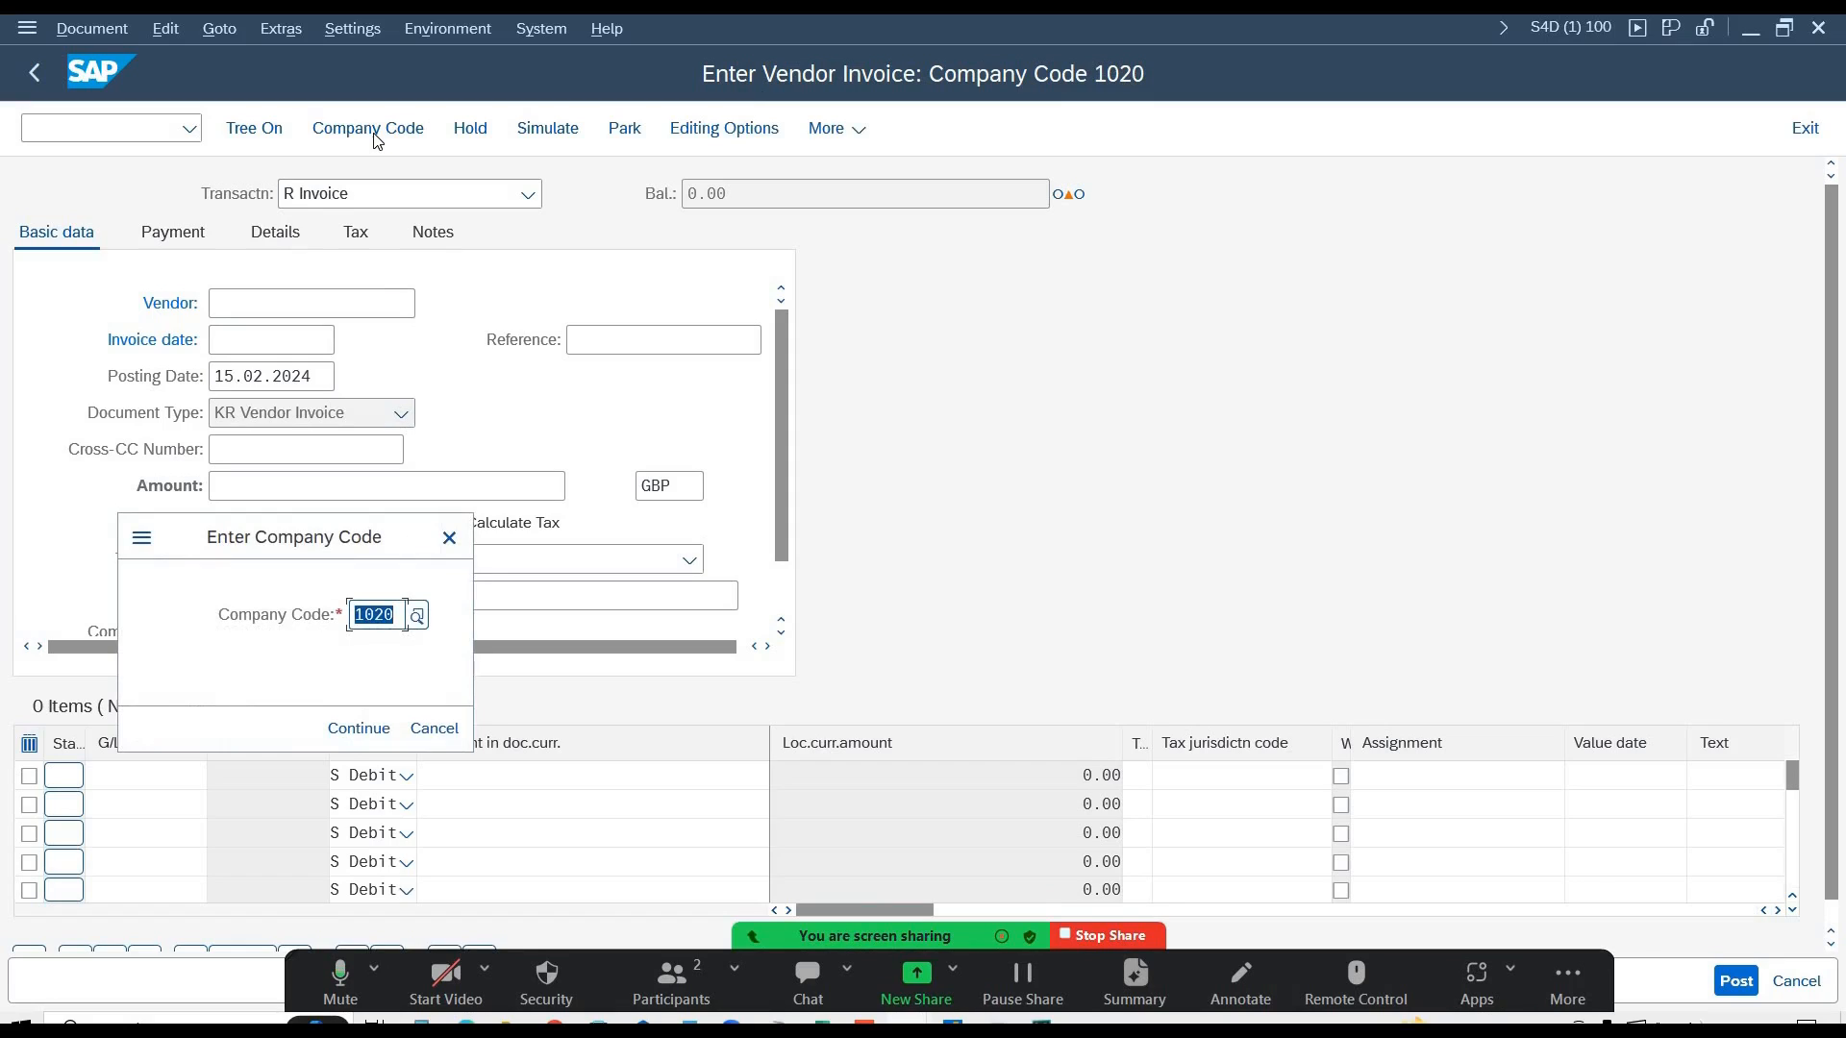
pyautogui.write('1101')
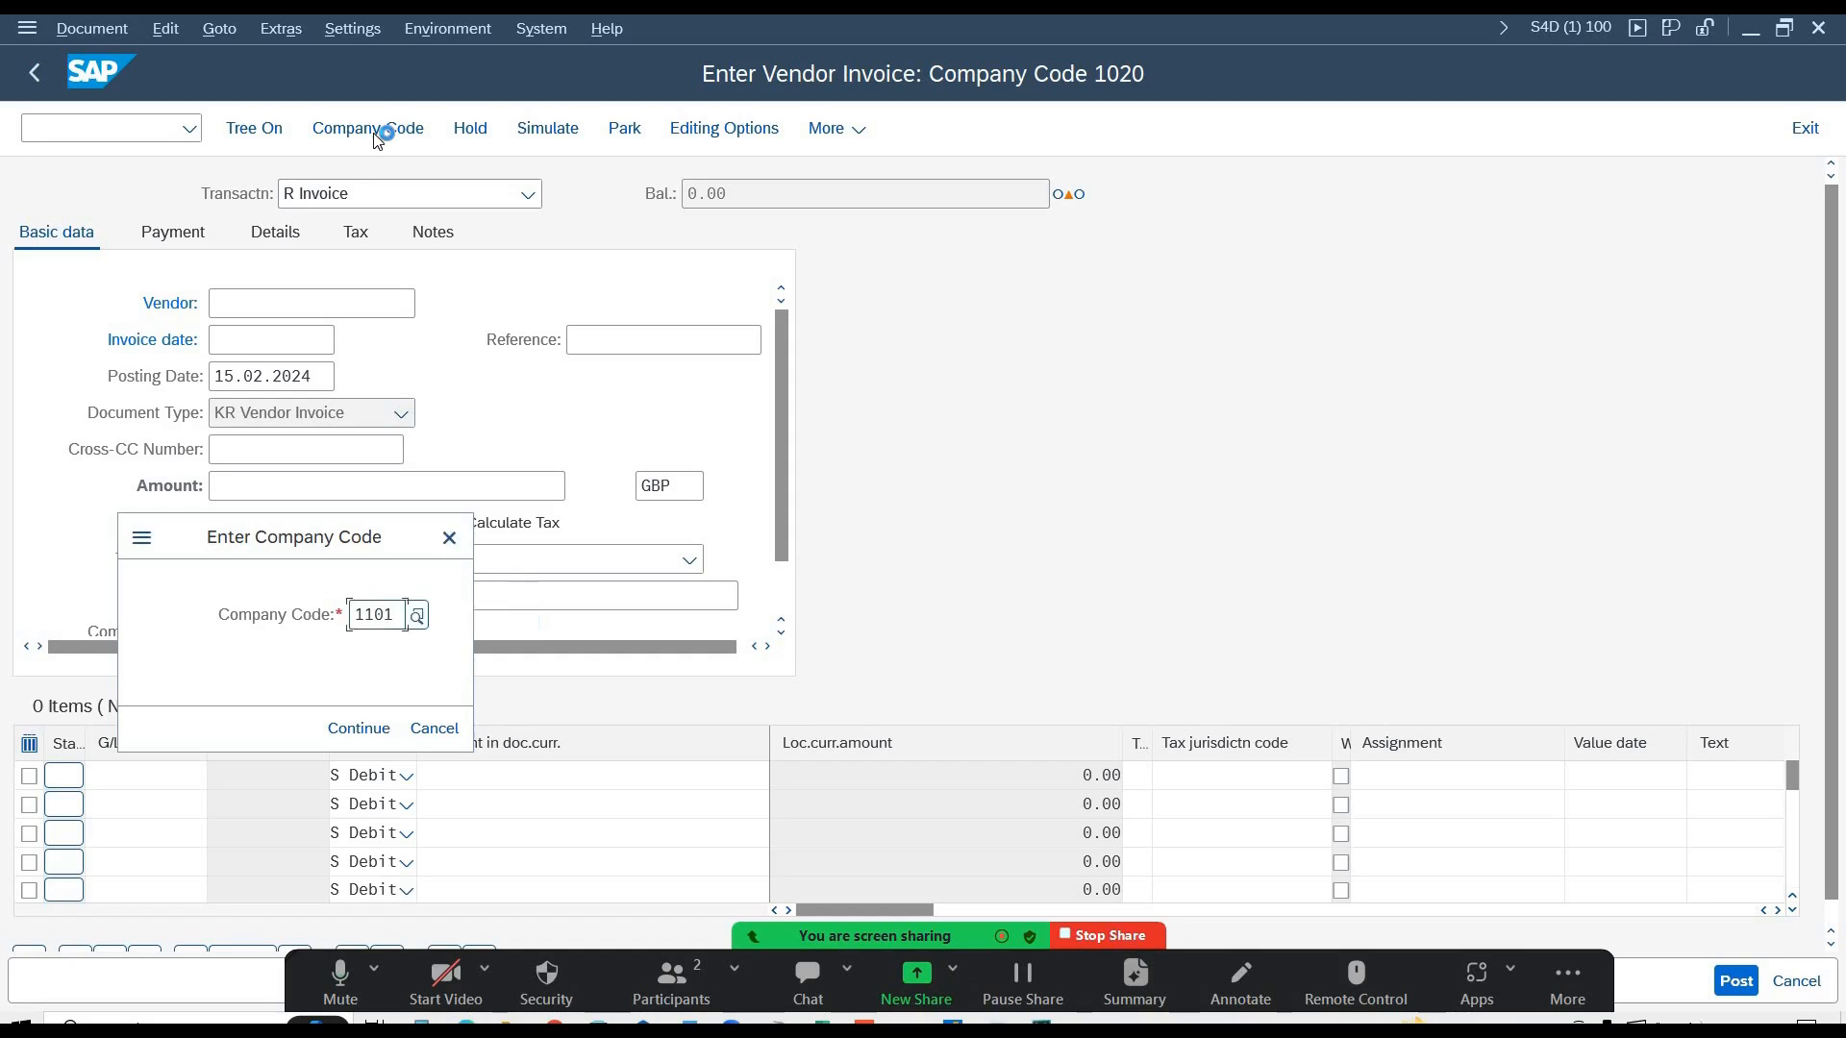
pyautogui.press('Return')
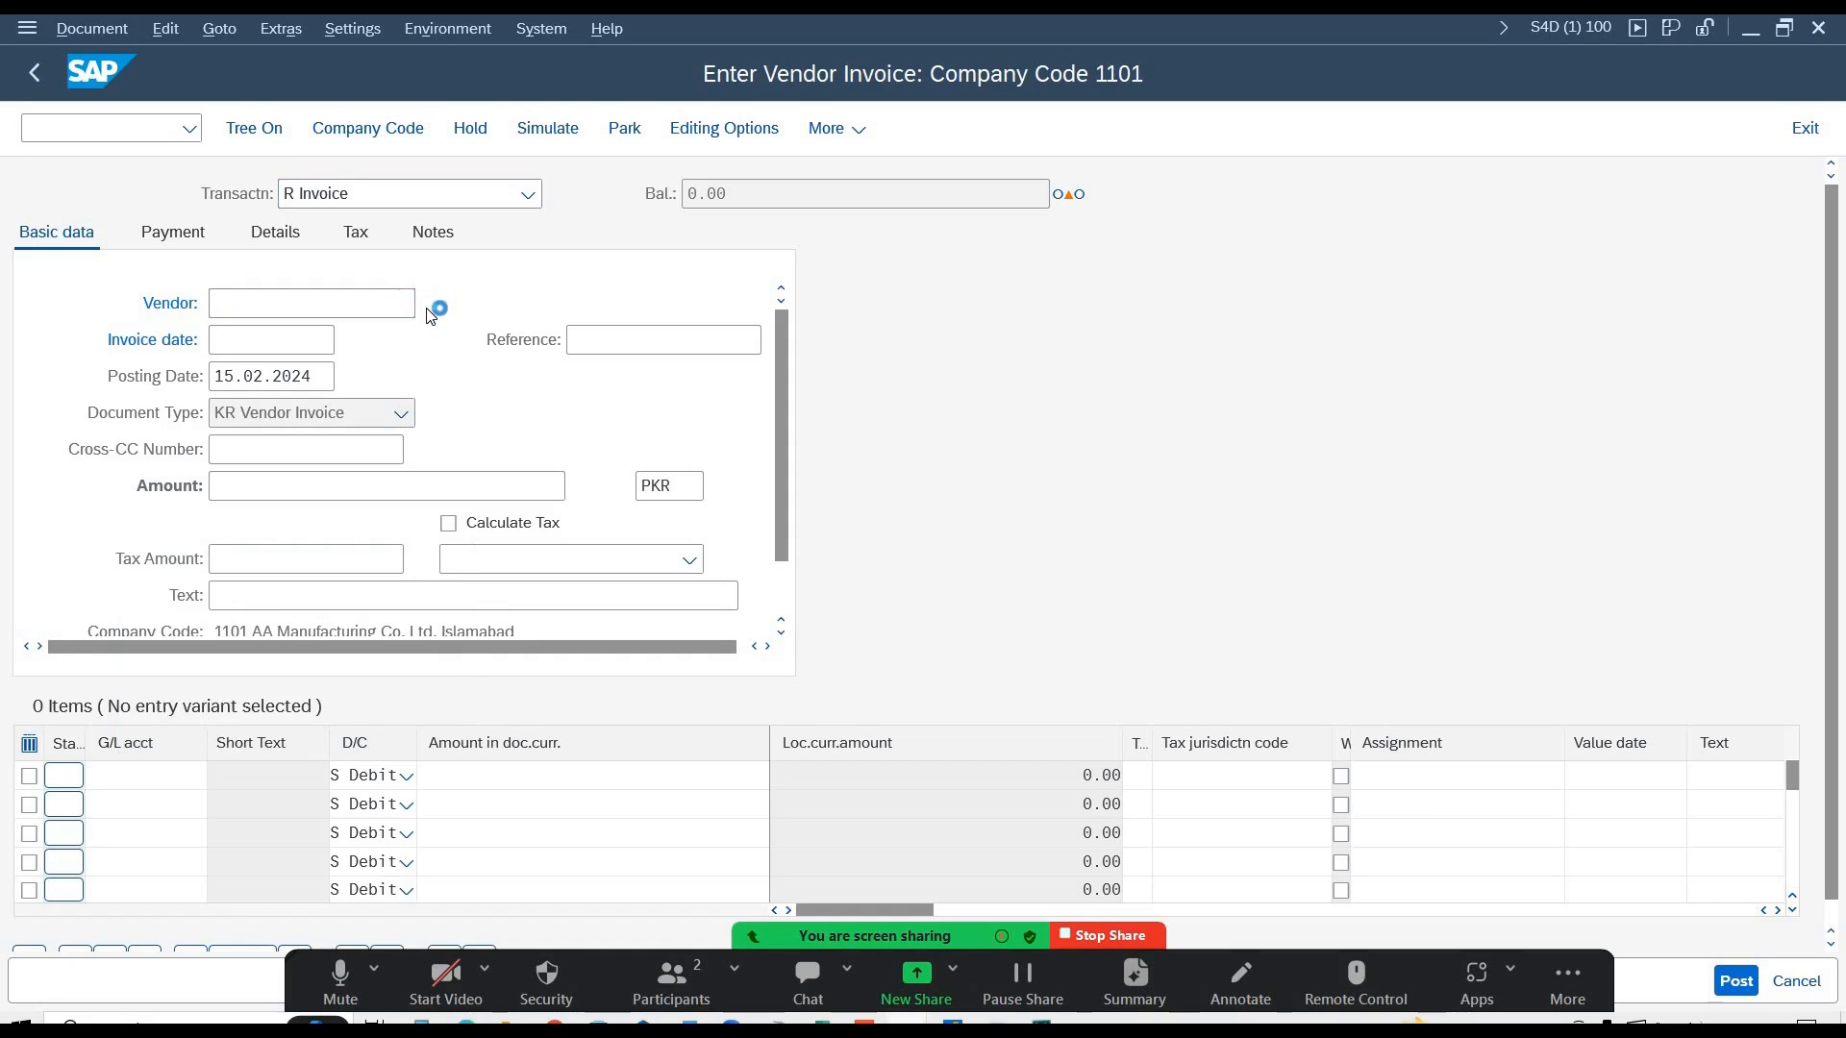
pyautogui.press('F4')
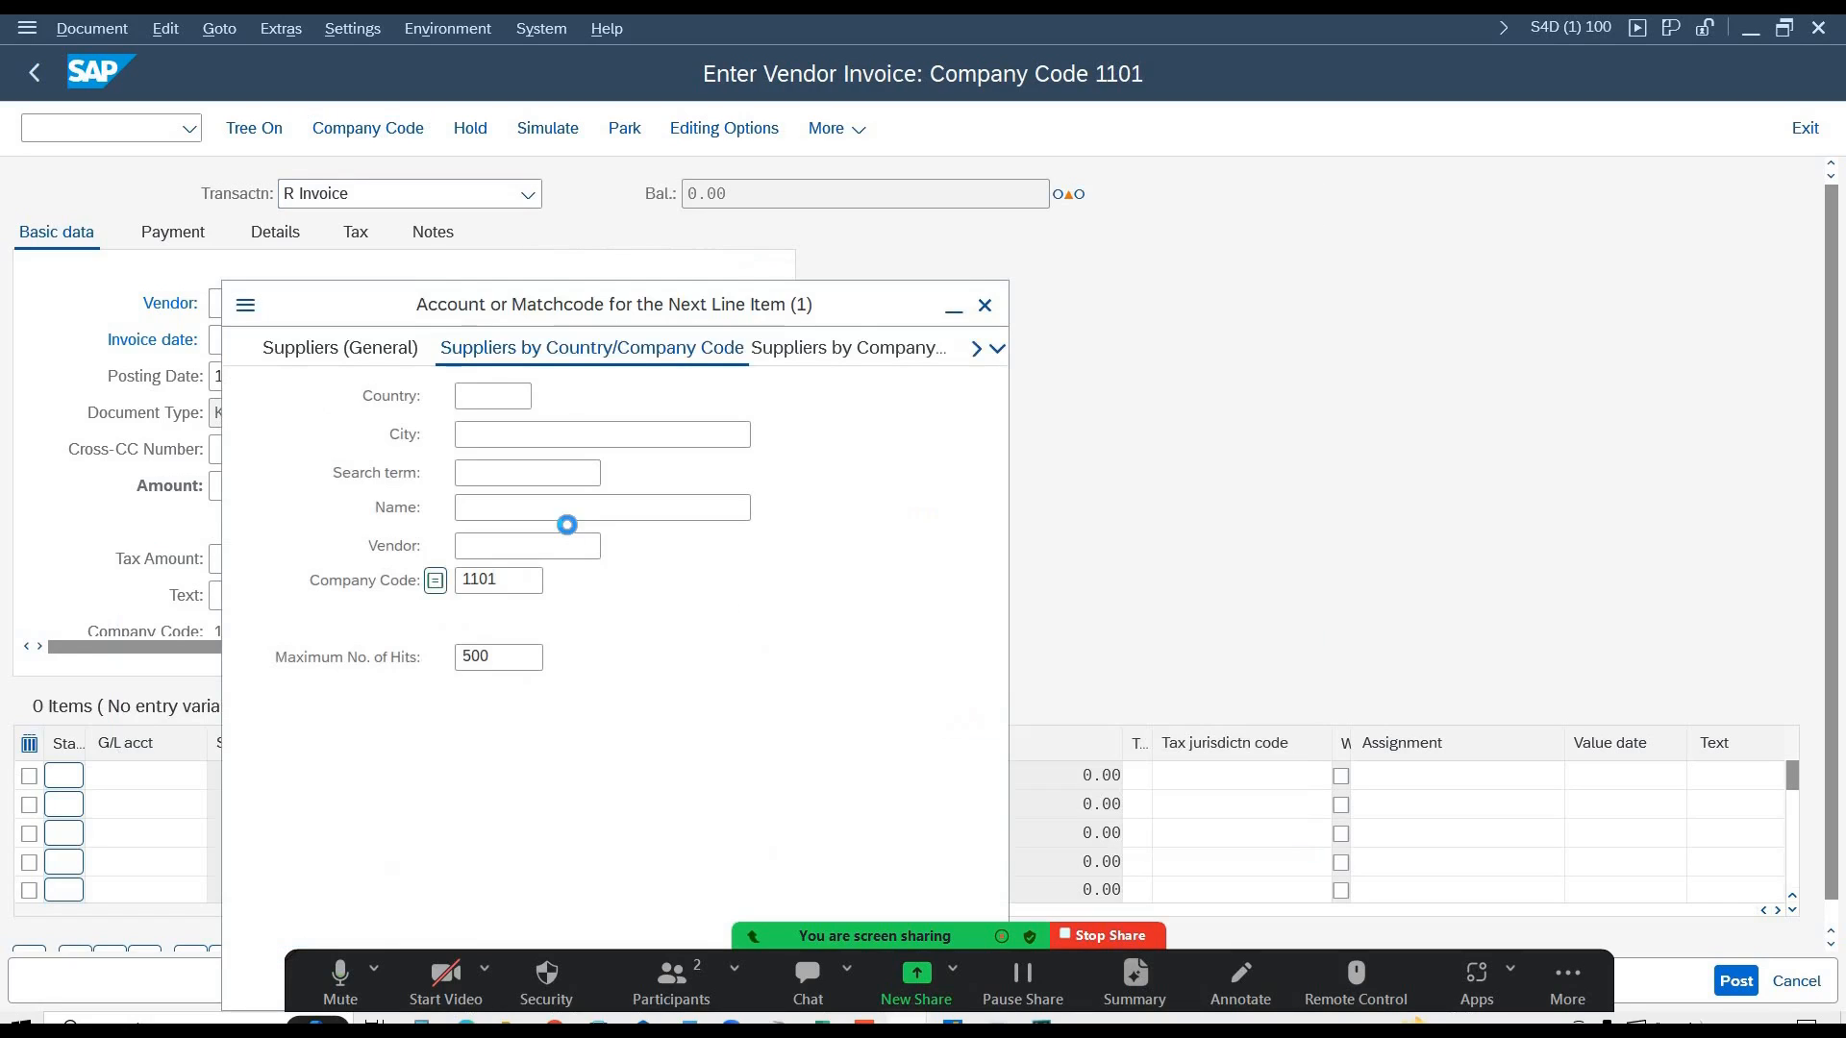
pyautogui.press('Return')
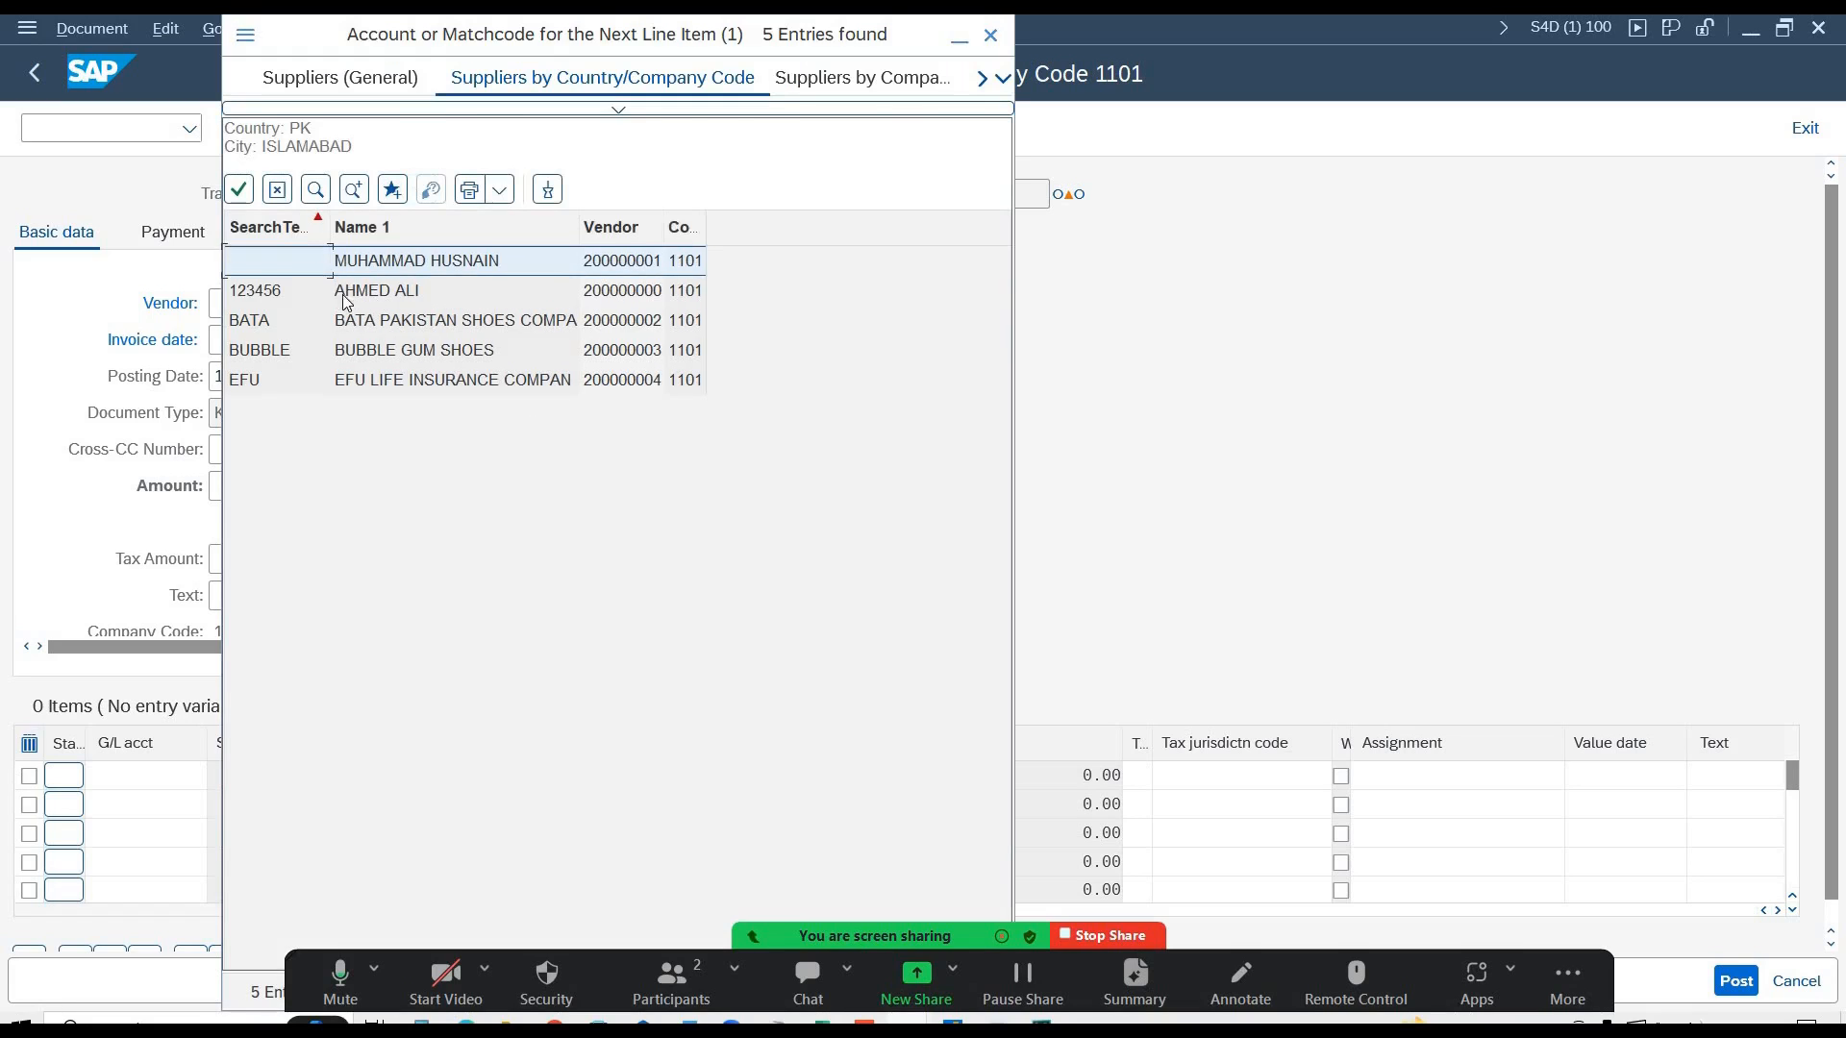
pyautogui.doubleClick(384, 301)
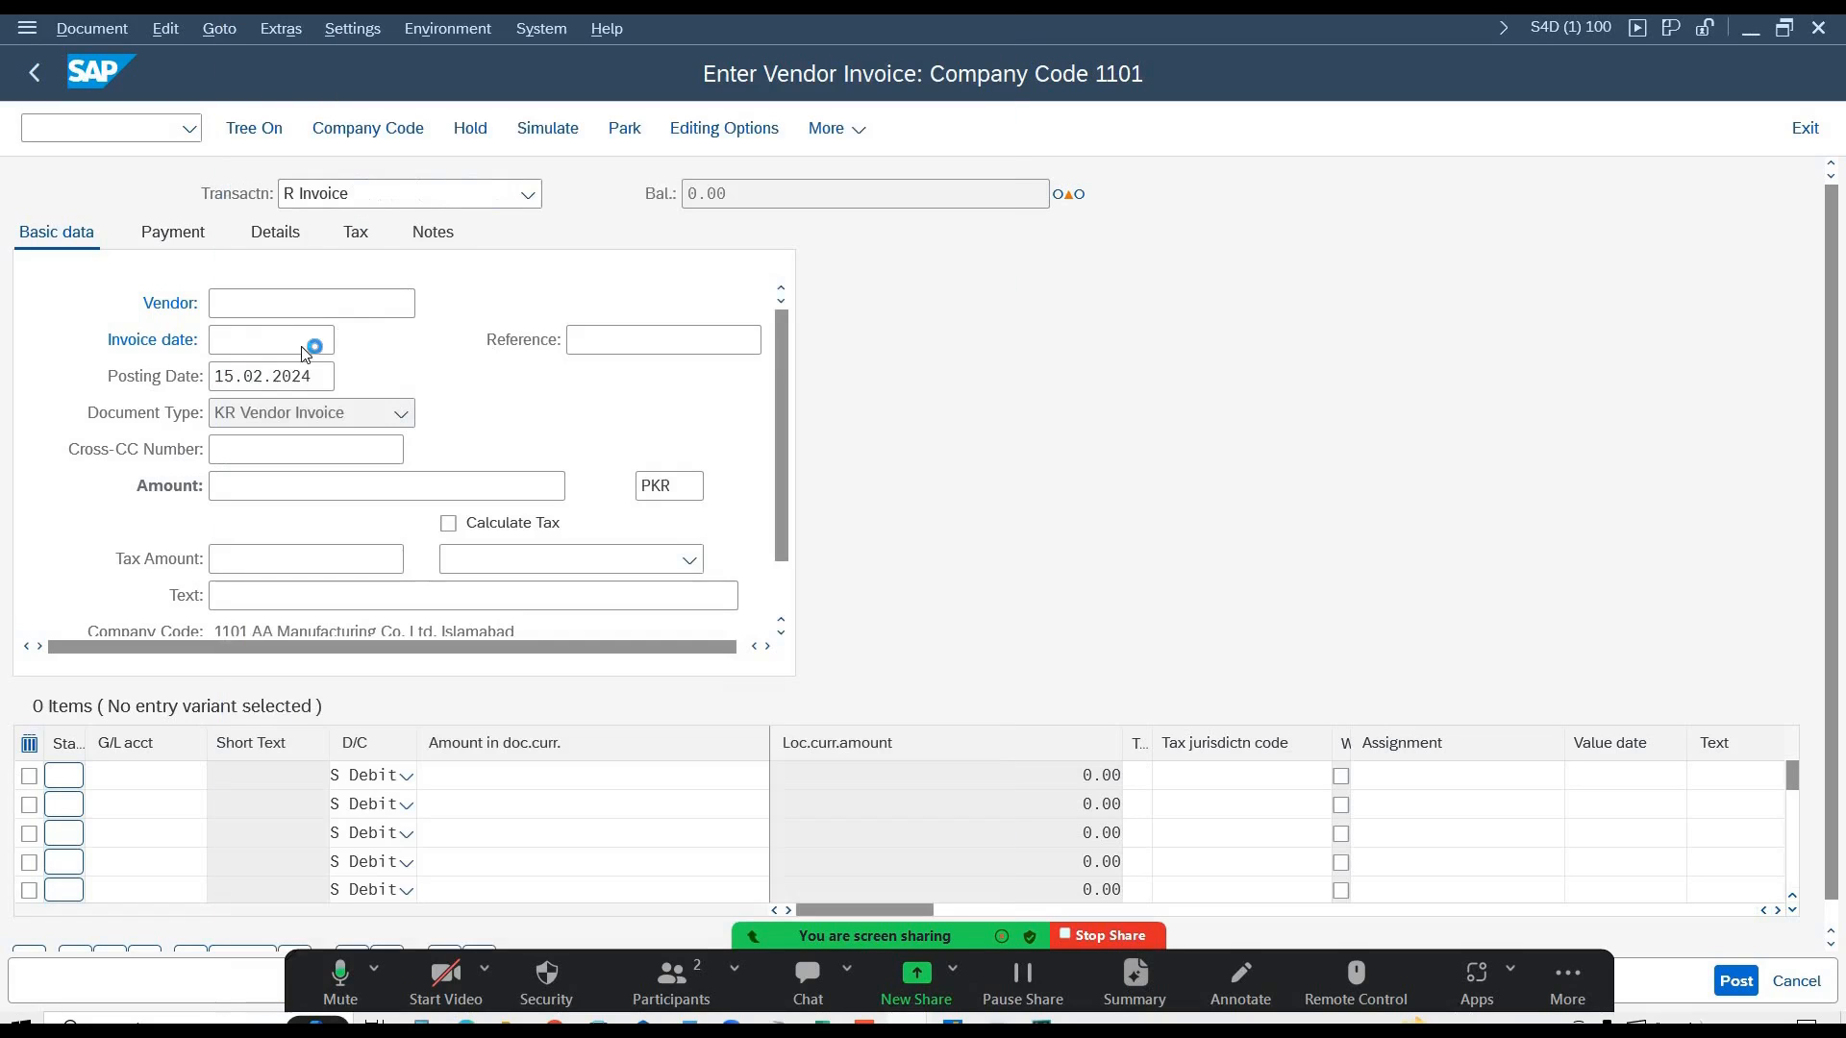
# - Set the invoice date to 15.02.2024 and the invoice amount to 2000 PKR
pyautogui.click(318, 341)
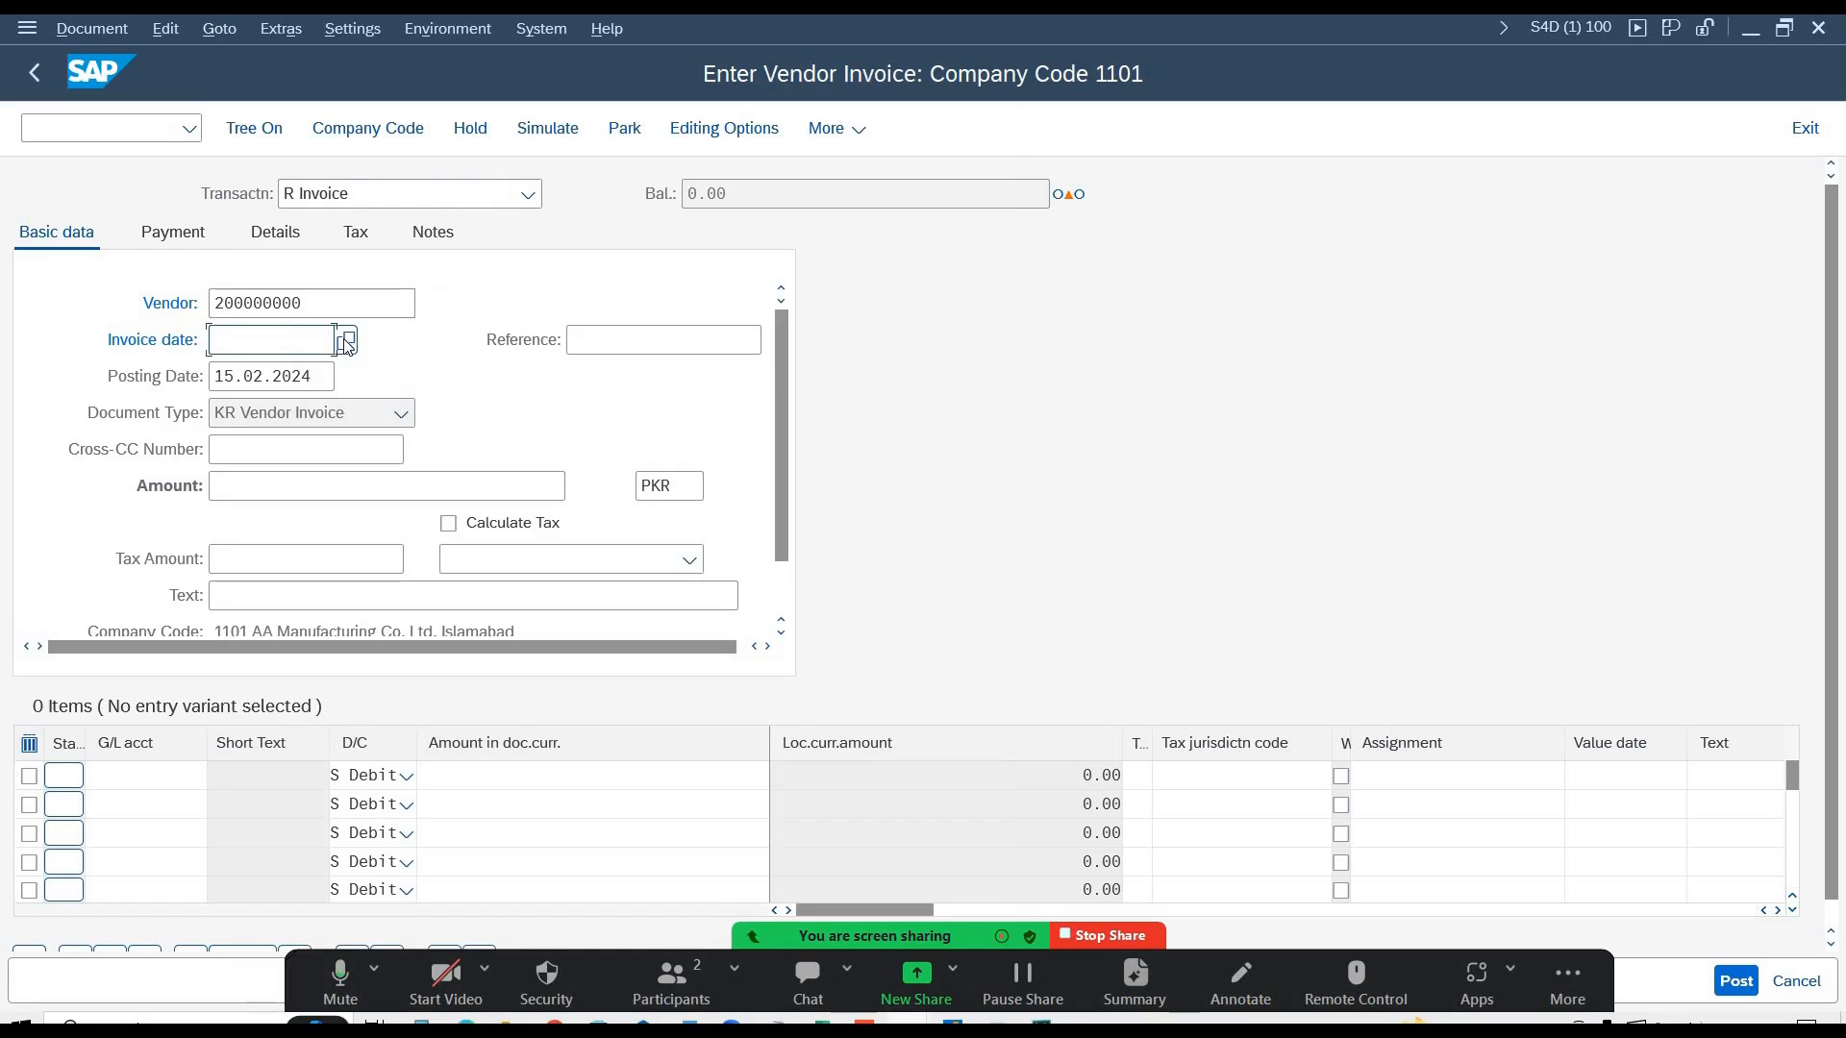
pyautogui.click(302, 558)
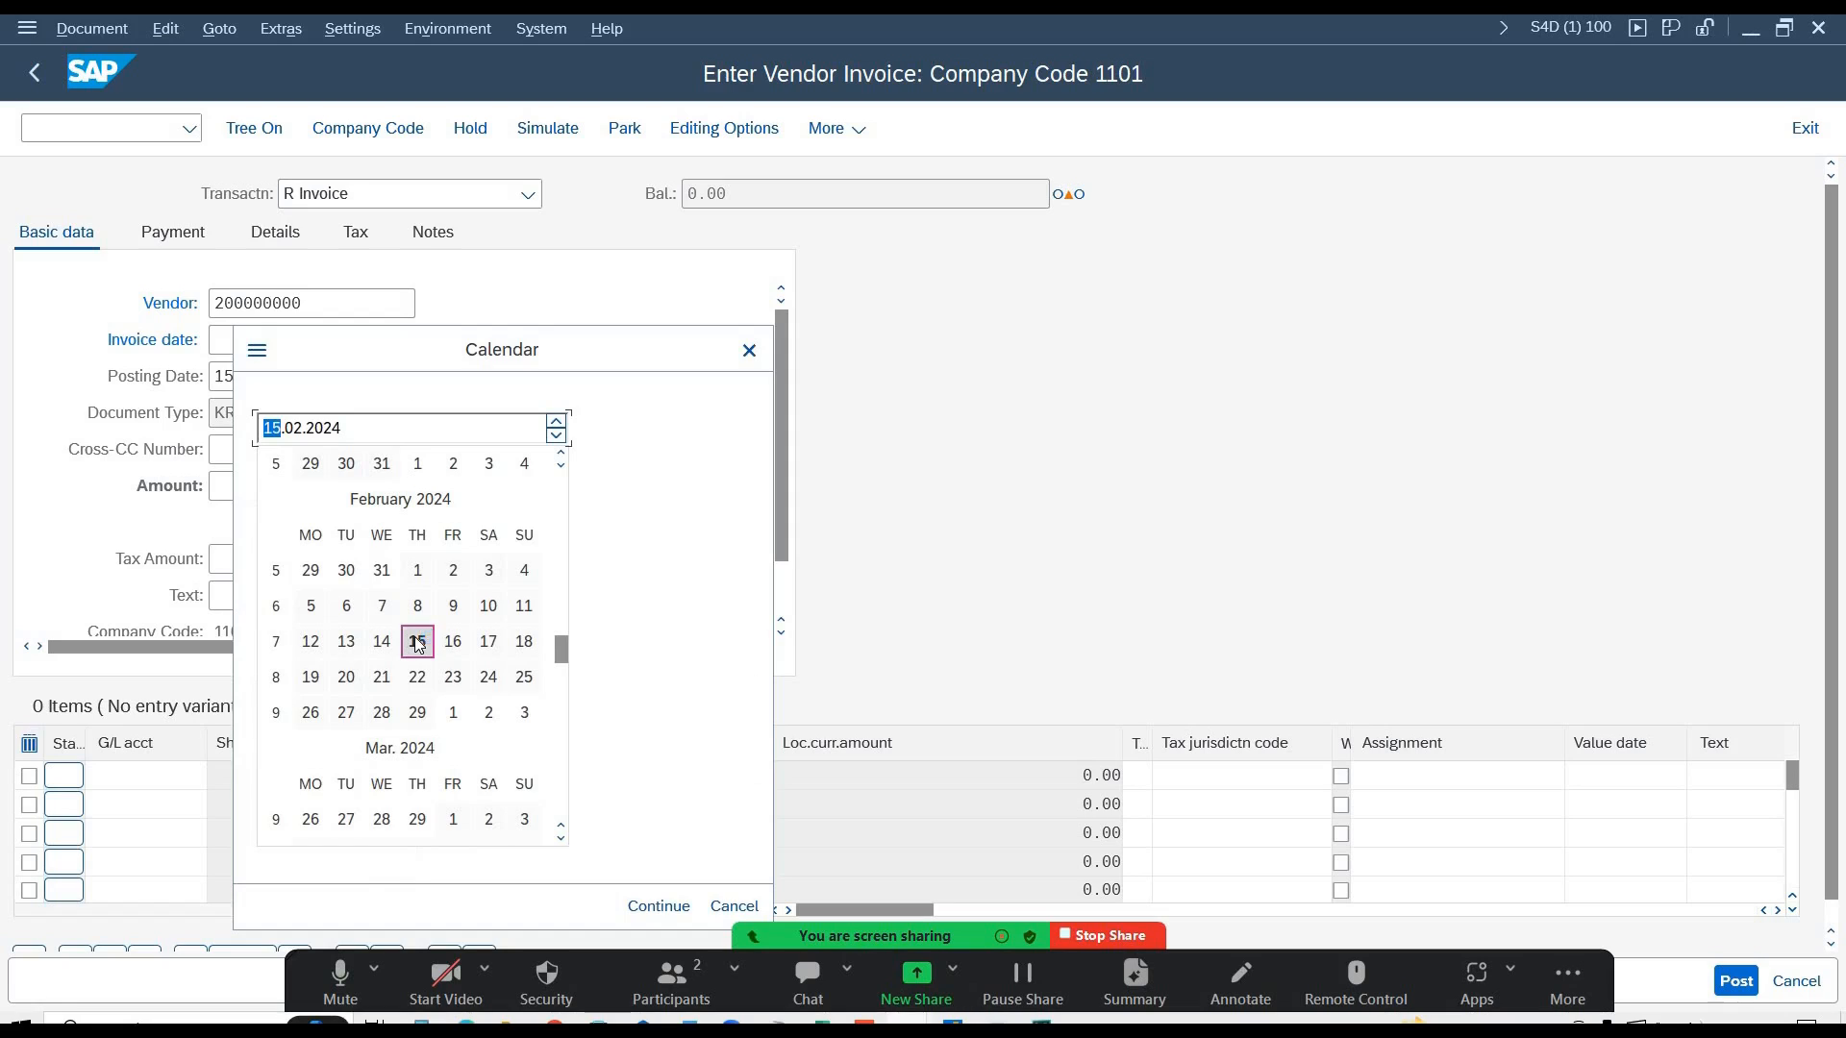
pyautogui.click(273, 485)
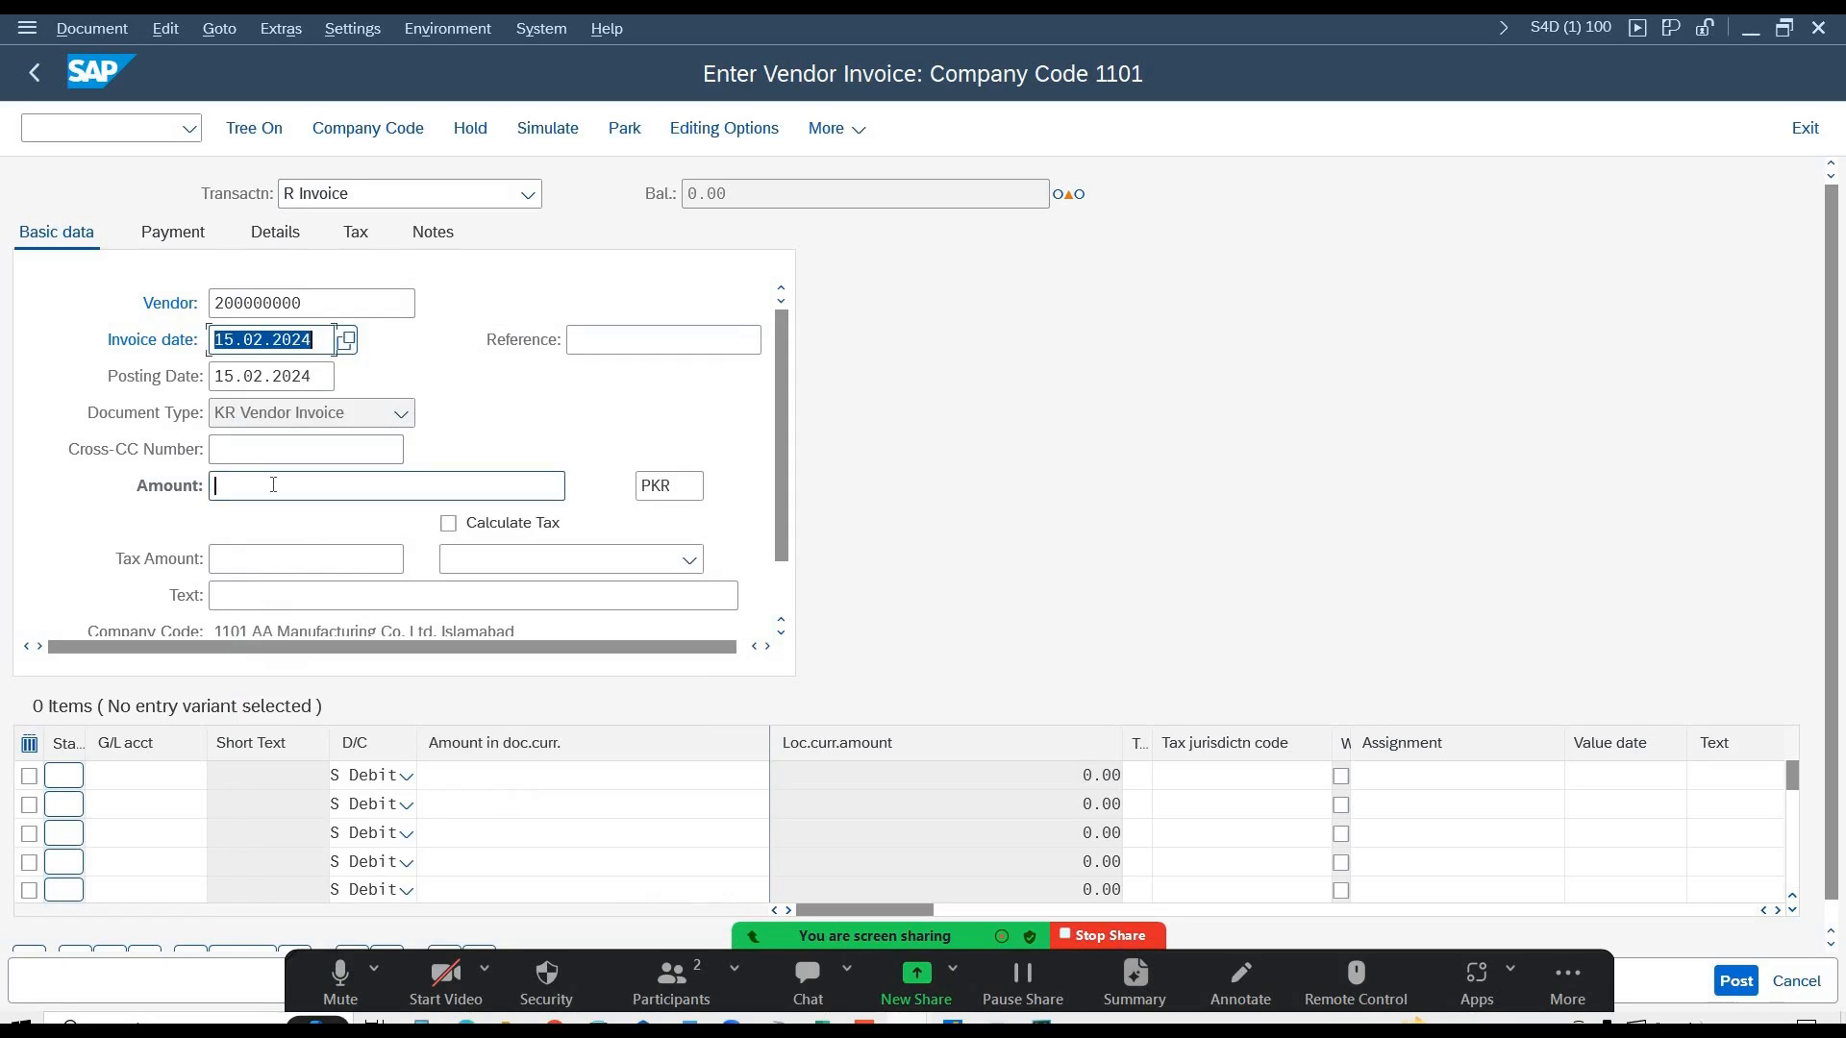
pyautogui.write('2000')
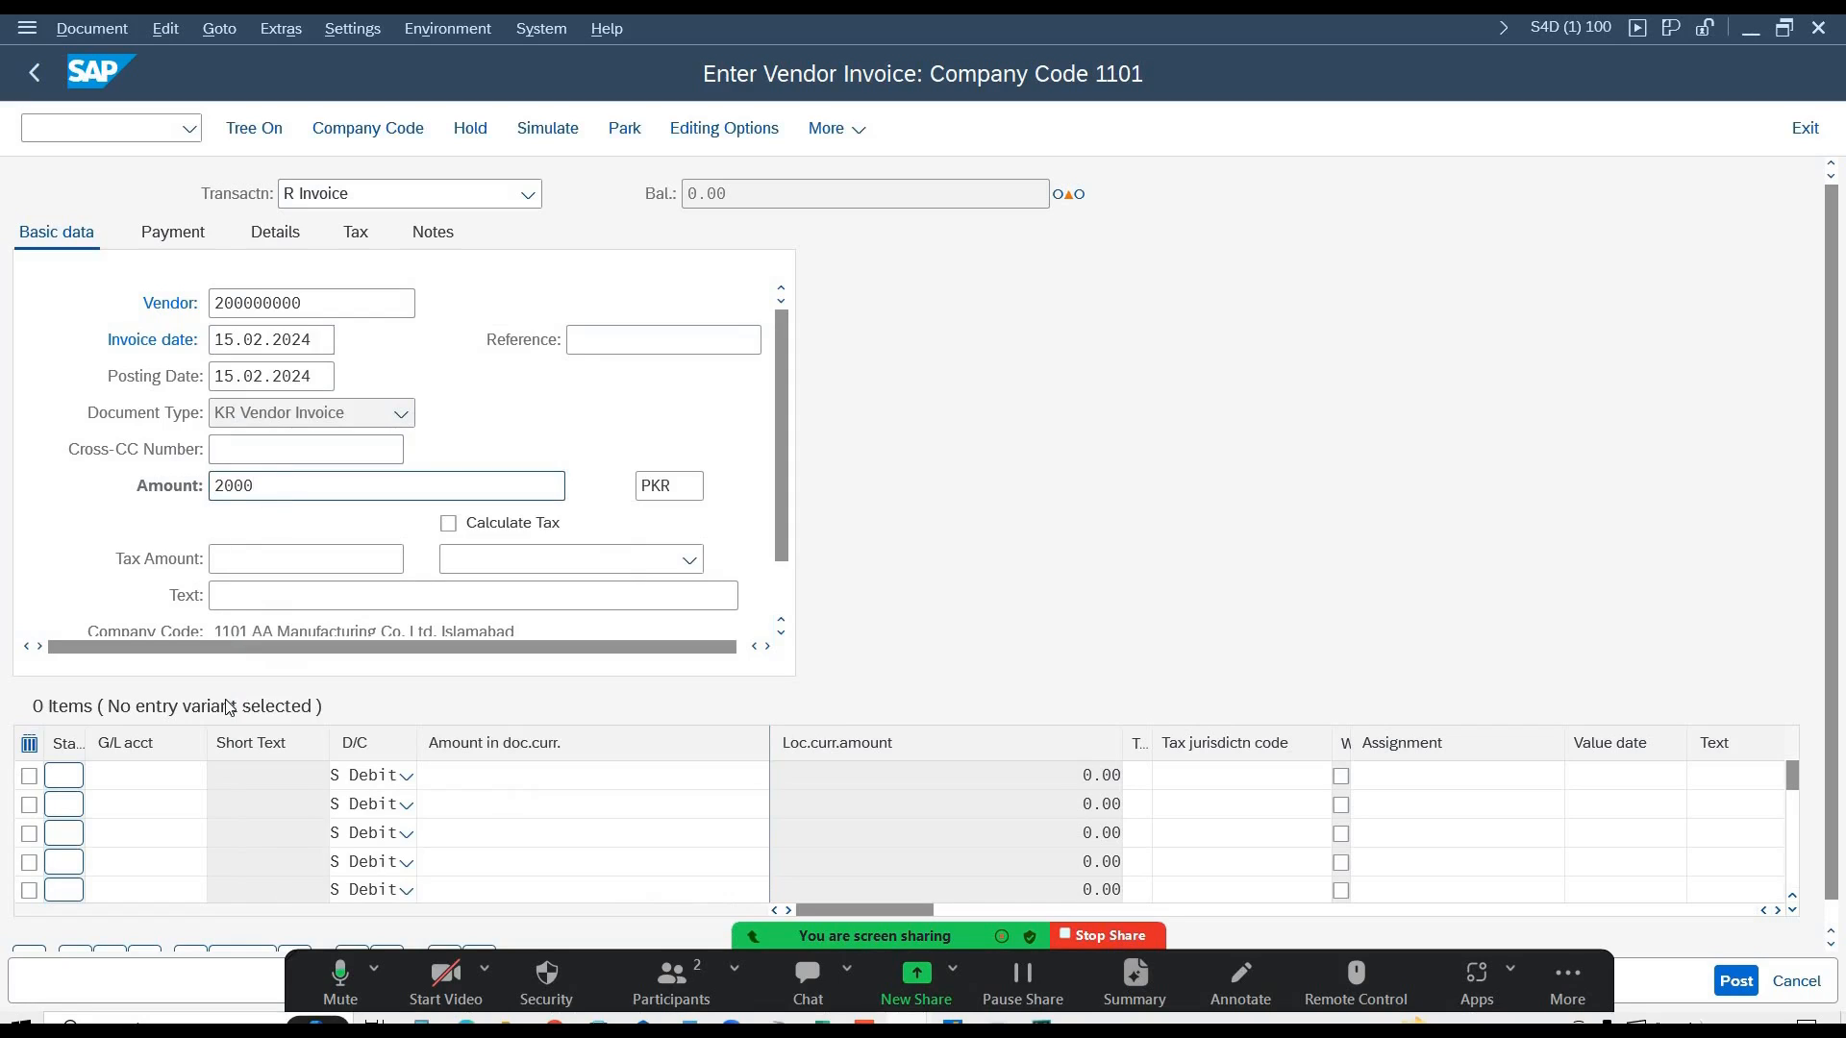
pyautogui.press('Return')
# - Enter G/L account E1004 in the first line item as a debit, with * as its amount
pyautogui.click(129, 776)
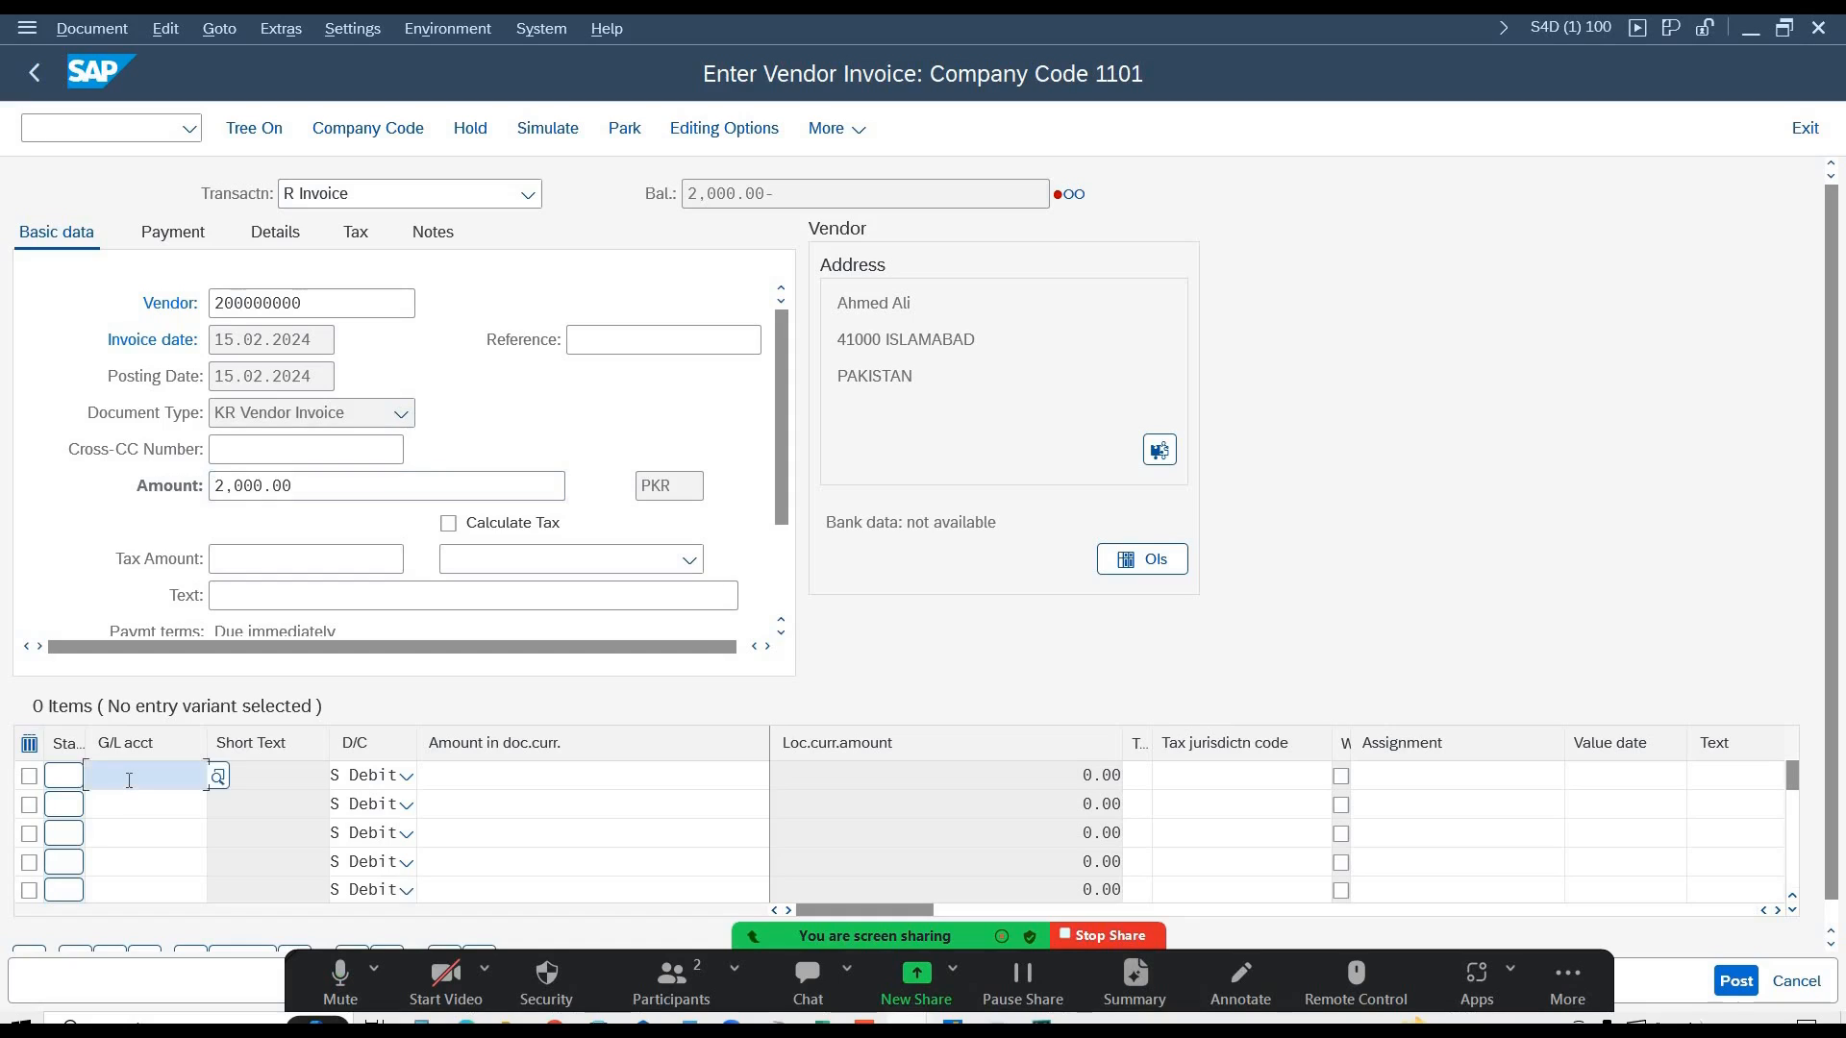
pyautogui.write('E1')
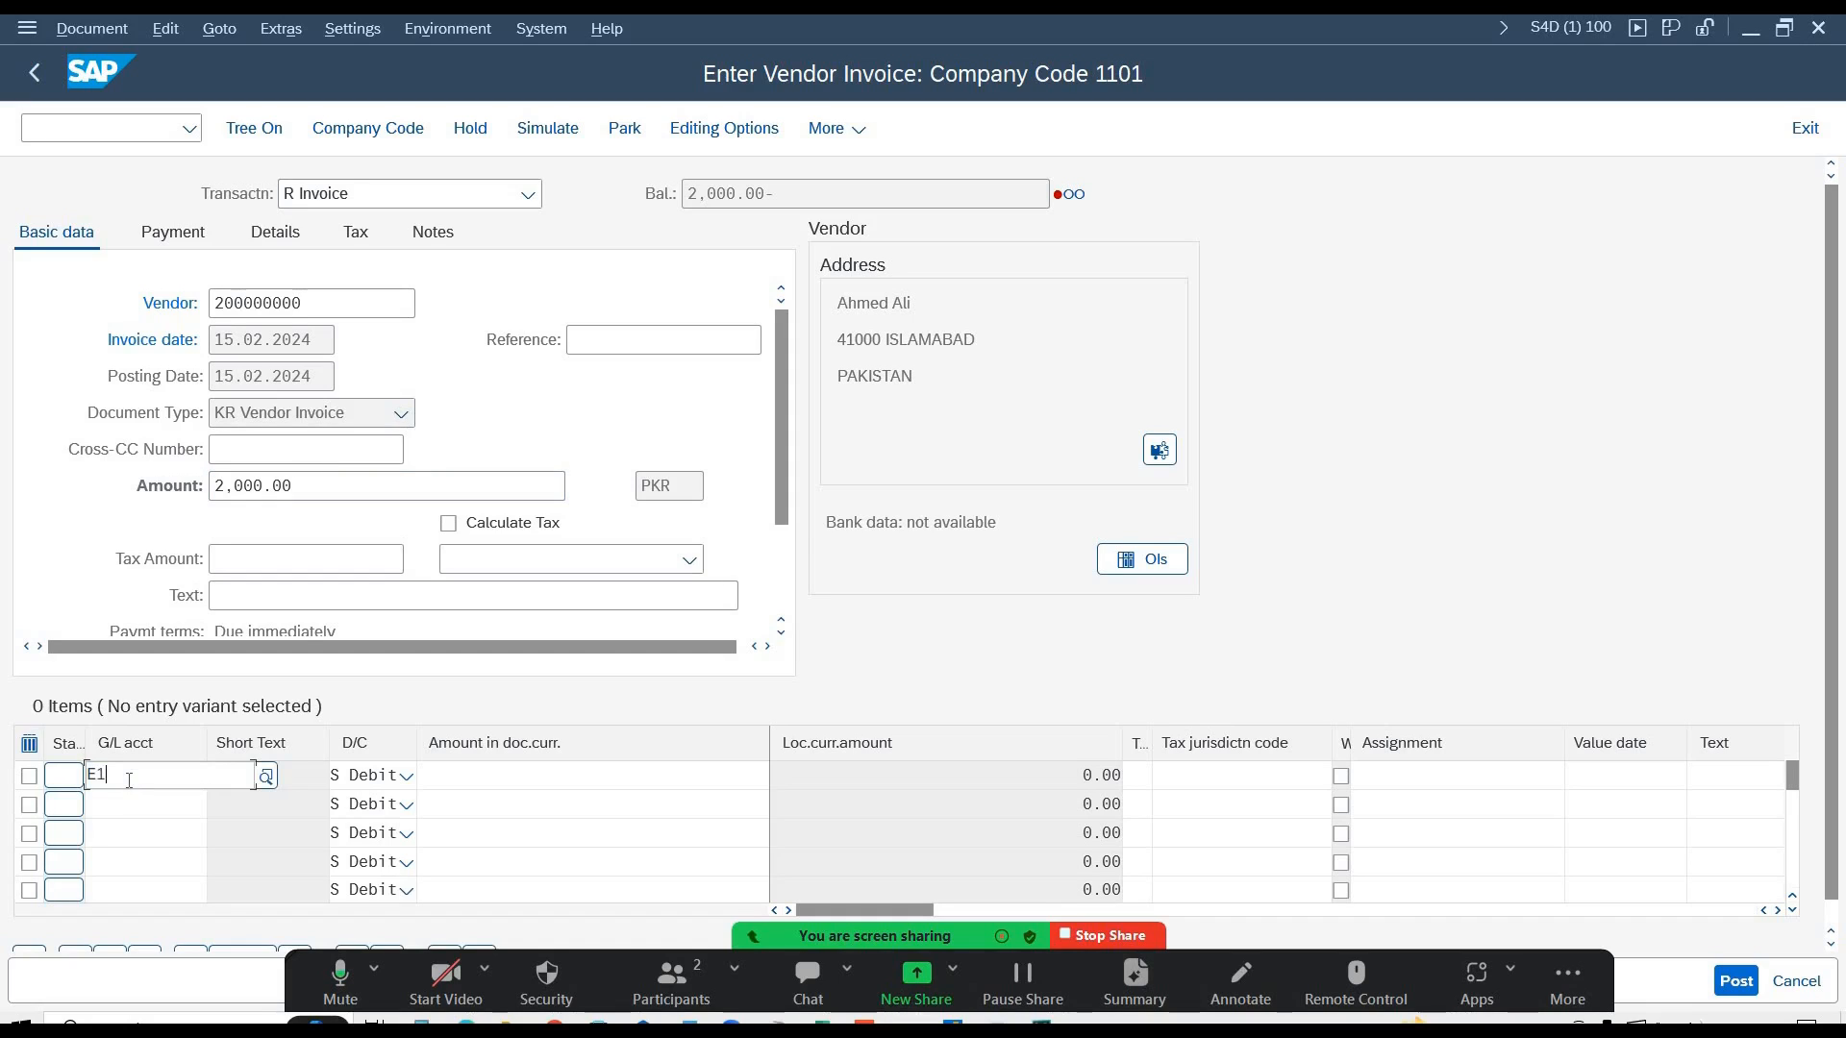
pyautogui.write('004')
pyautogui.press('Tab')
pyautogui.press('Tab')
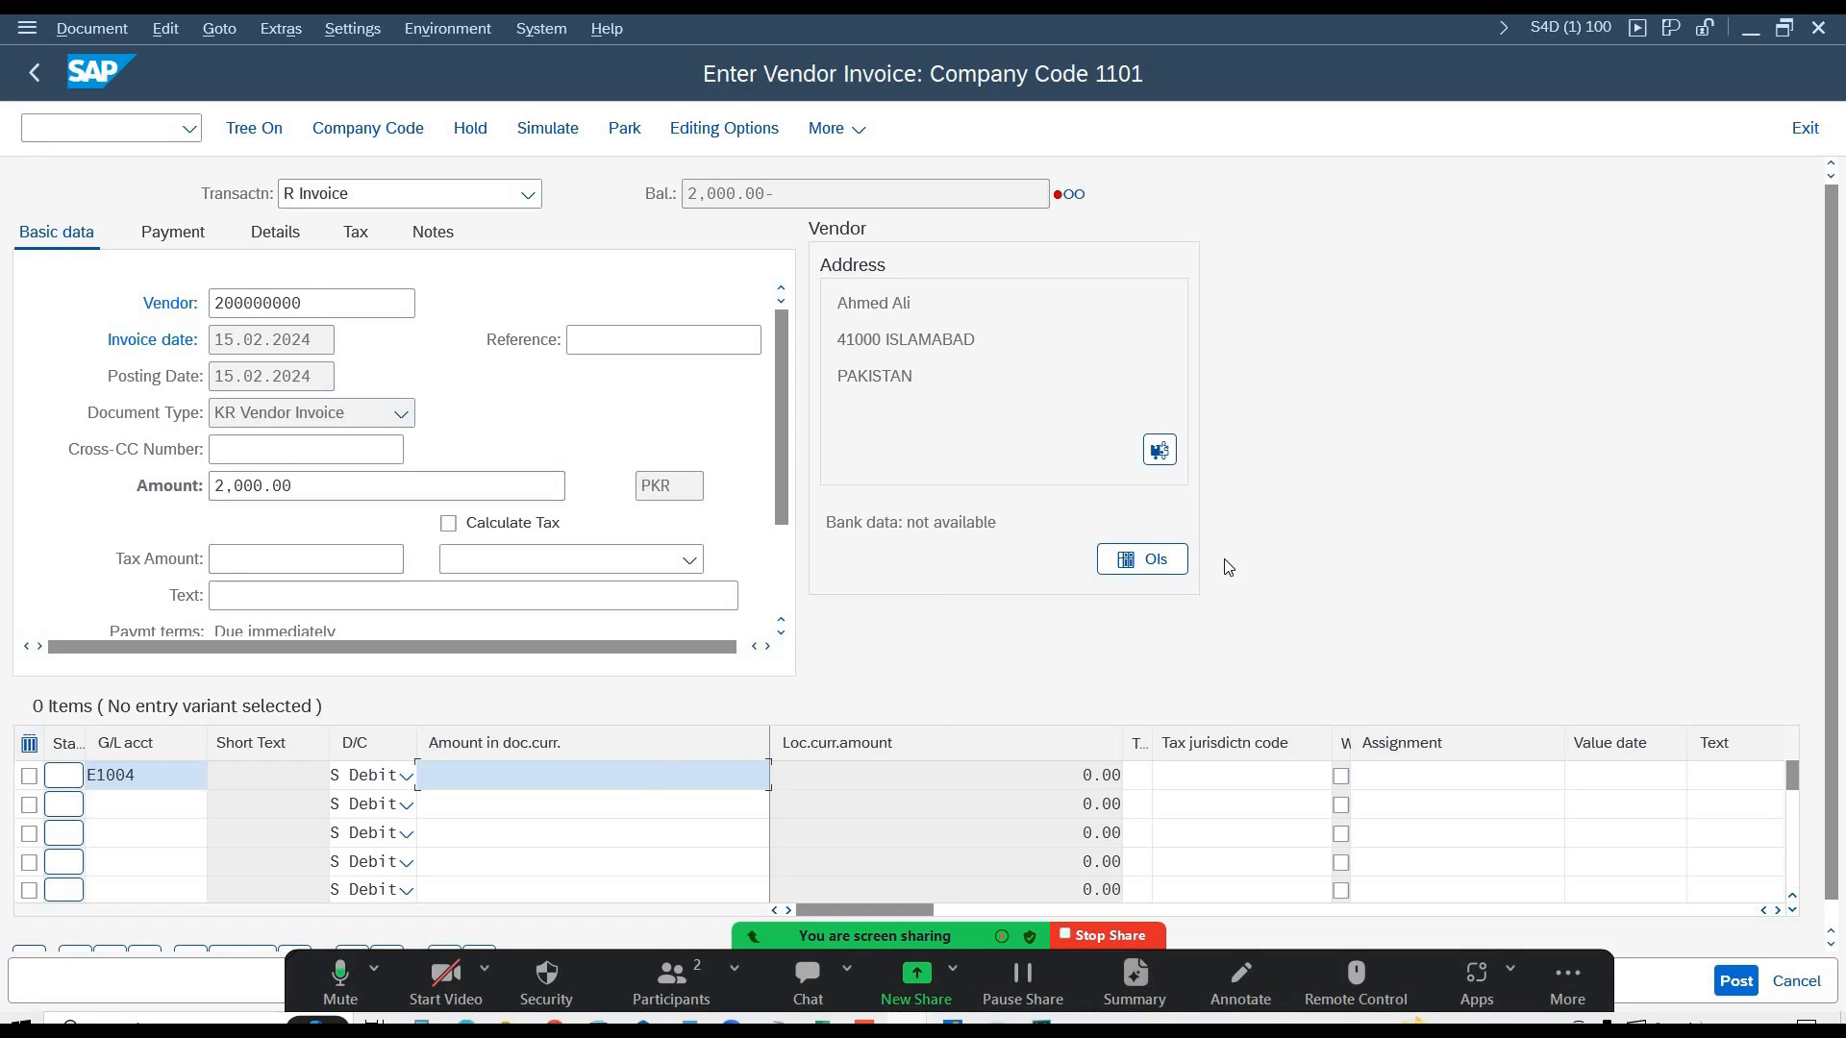
pyautogui.write('*')
# - Assign cost center 1101A001 to the E1004 line item and accept the entry
pyautogui.press('Tab')
pyautogui.press('Tab')
pyautogui.press('Tab')
pyautogui.press('Tab')
pyautogui.press('Tab')
pyautogui.press('Tab')
pyautogui.press('Tab')
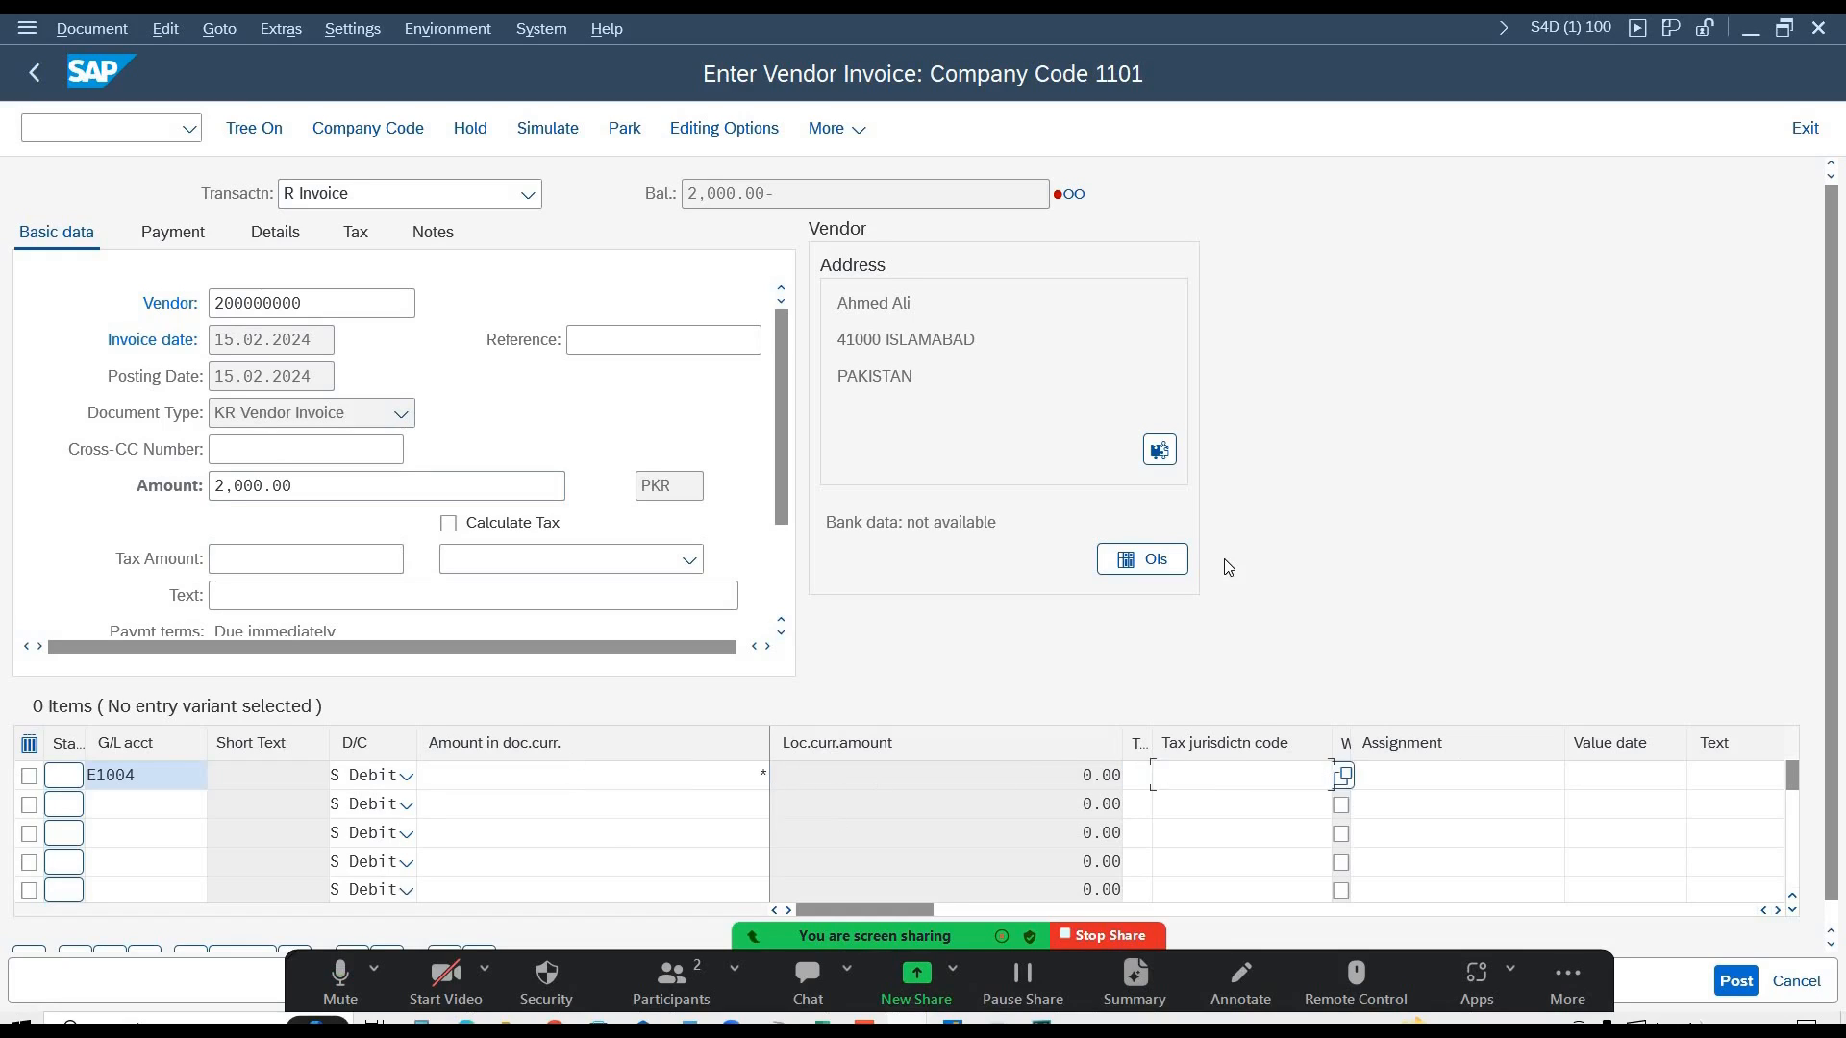
pyautogui.press('Tab')
pyautogui.press('Tab')
pyautogui.press('Tab')
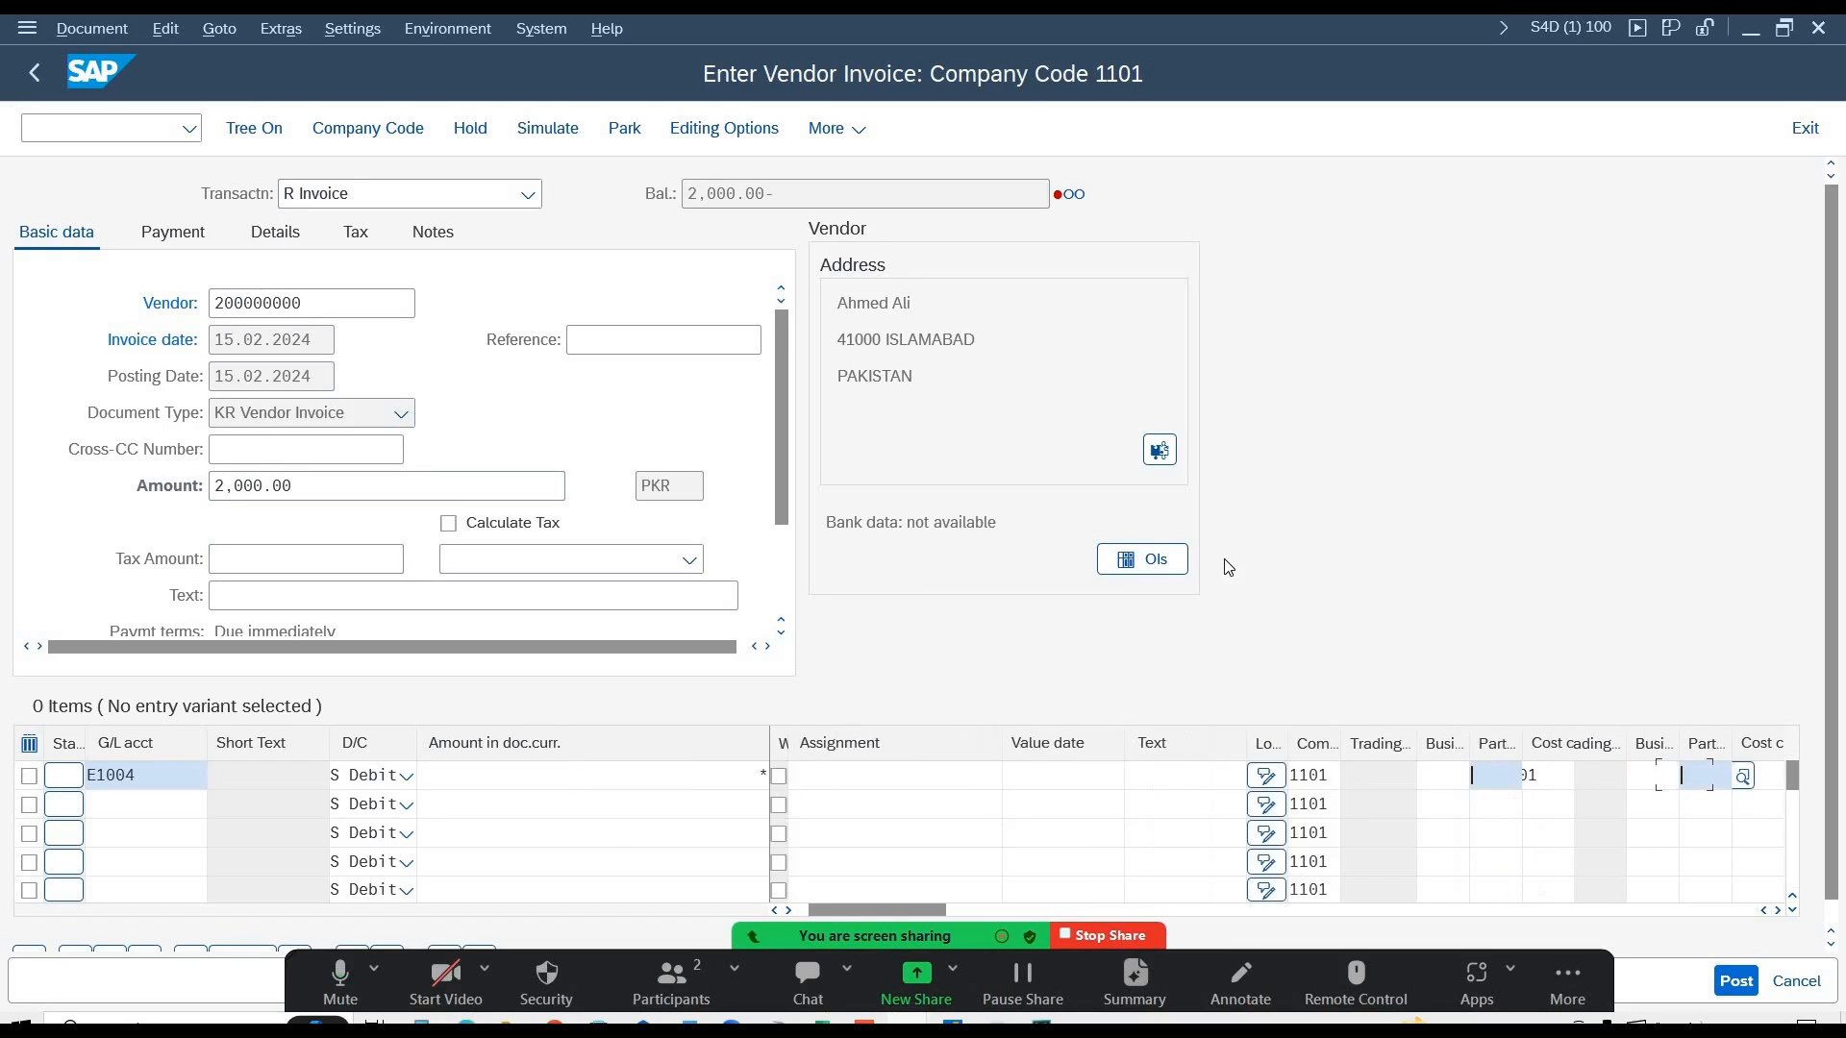
pyautogui.write('1101')
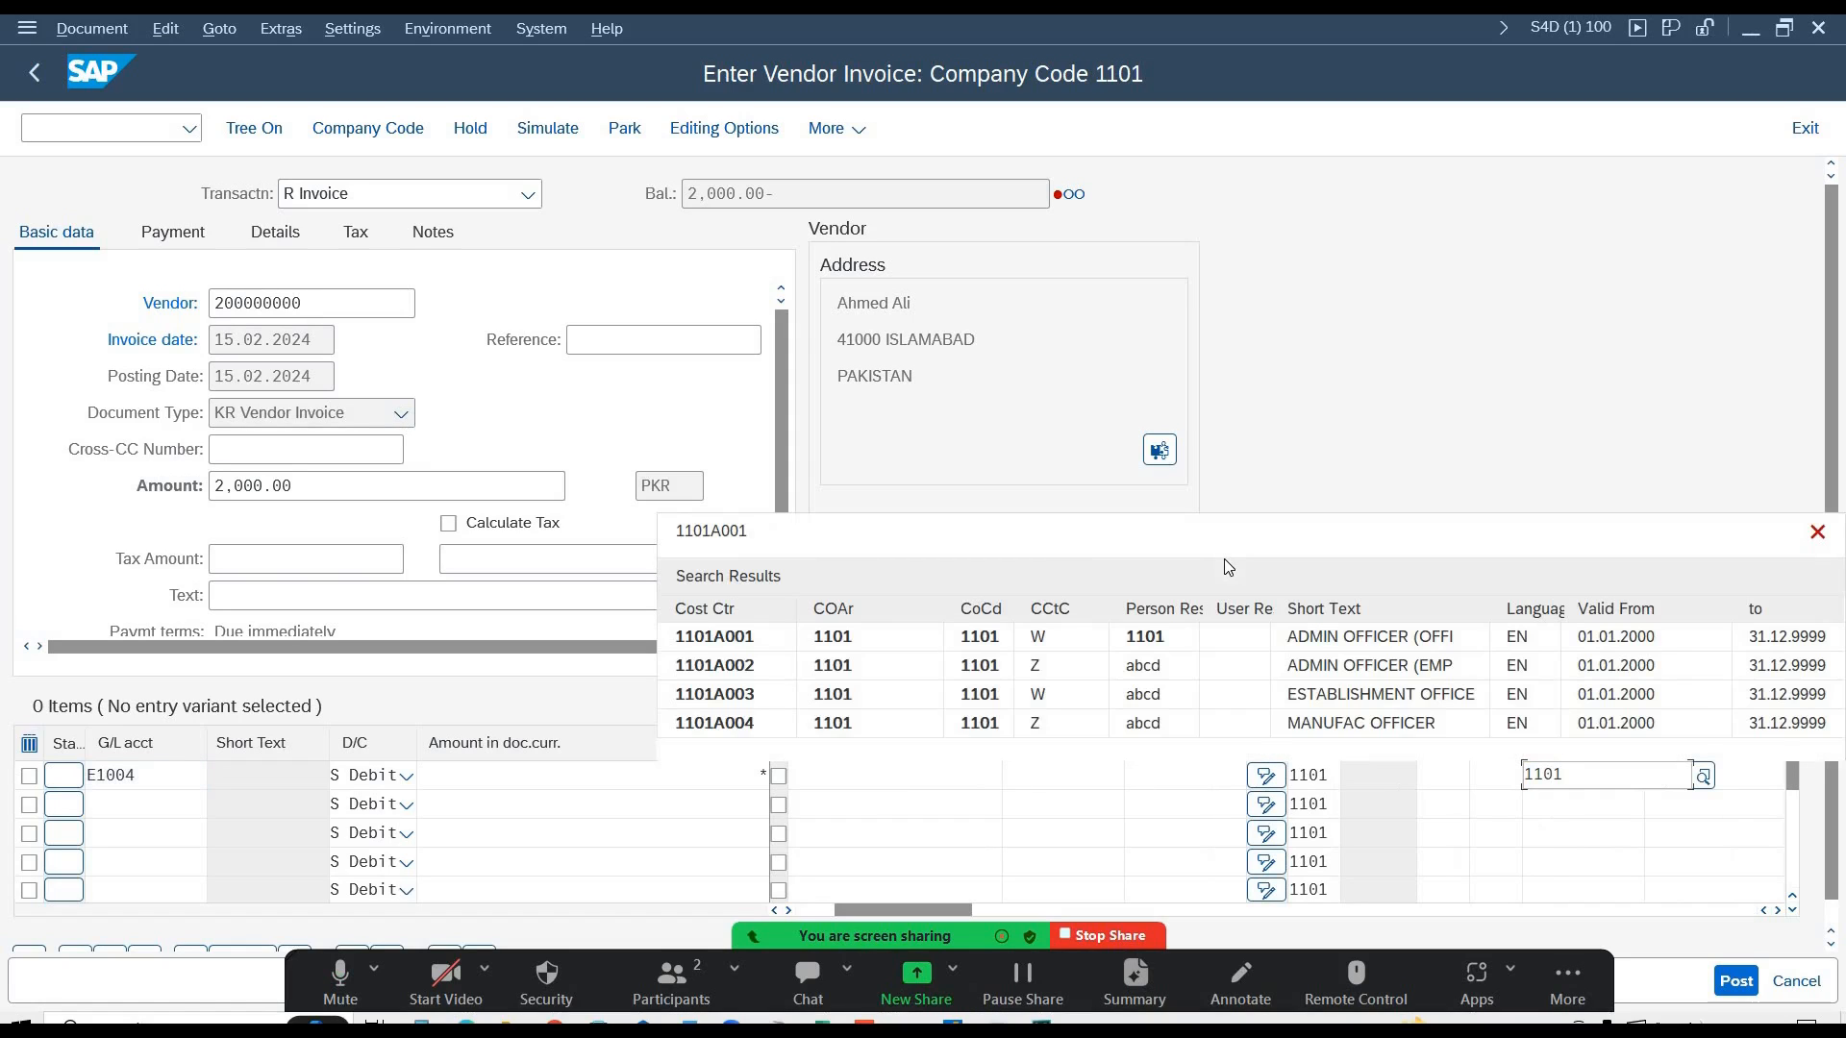
pyautogui.click(831, 644)
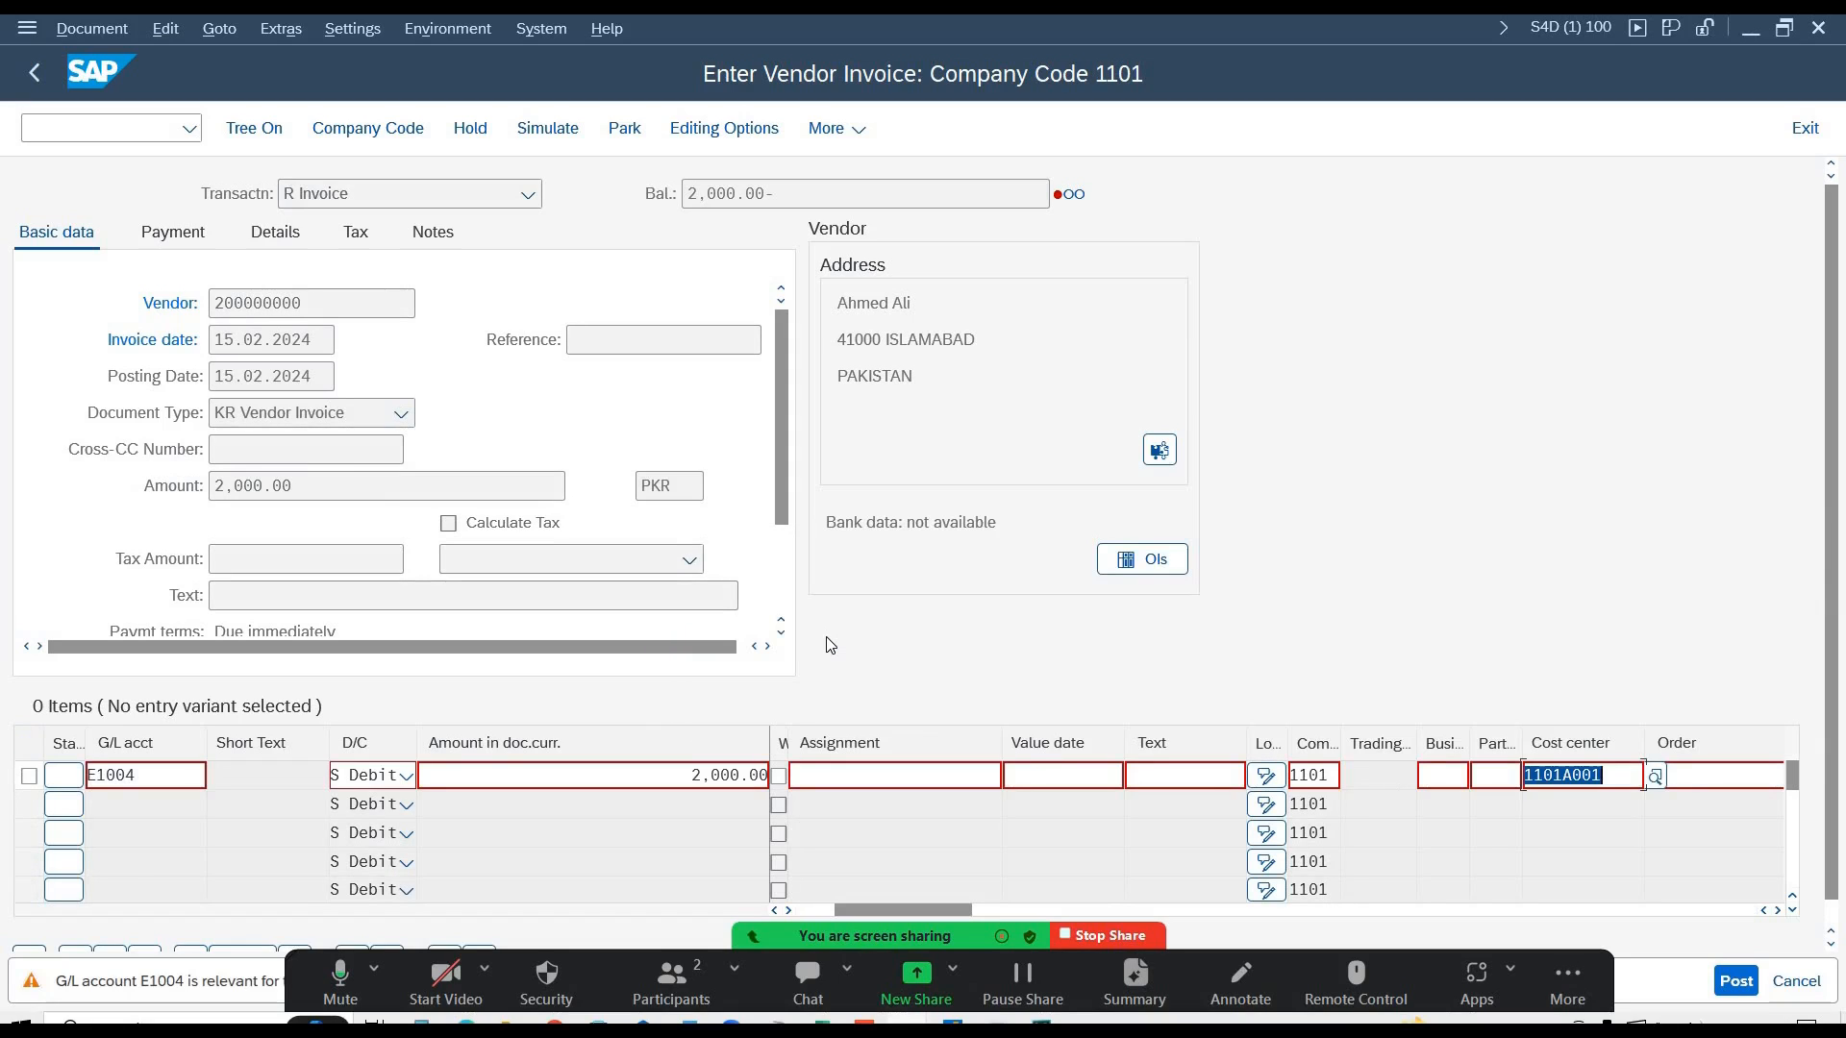
pyautogui.press('Return')
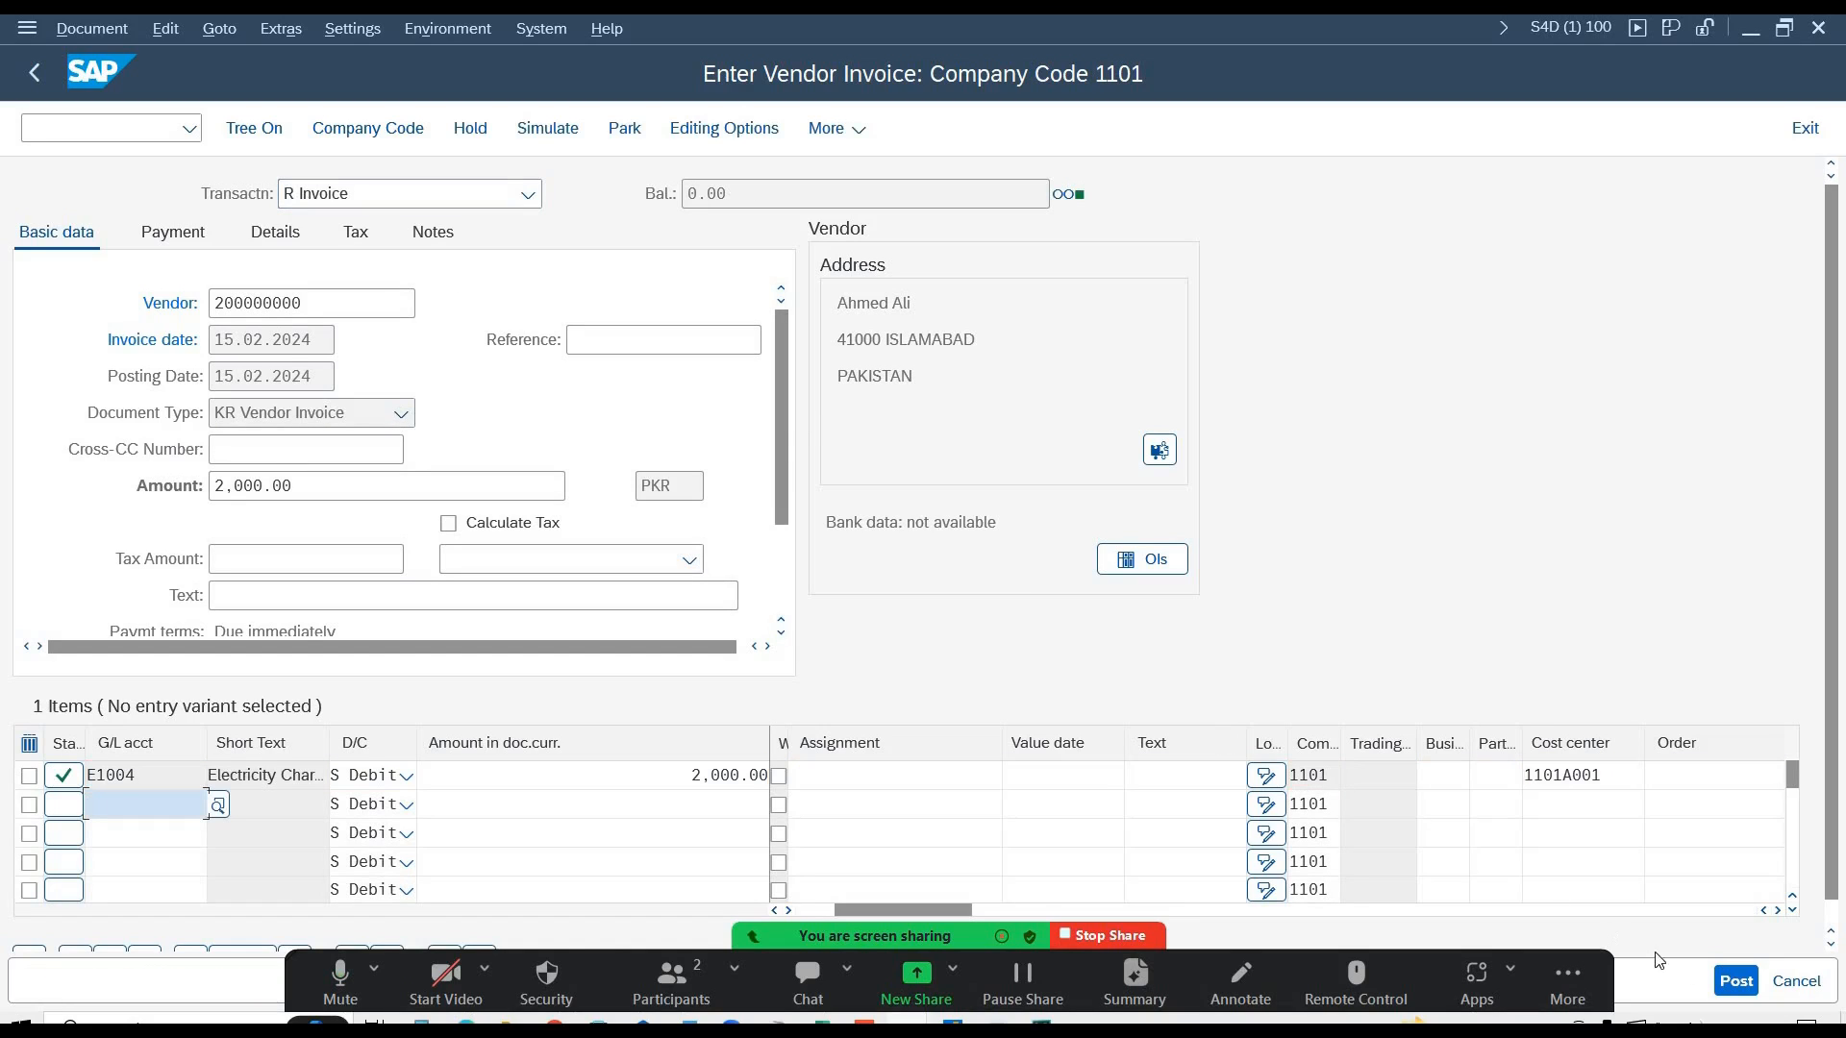
# - Try to post the vendor invoice, passing over the G/L account warning
pyautogui.click(1733, 981)
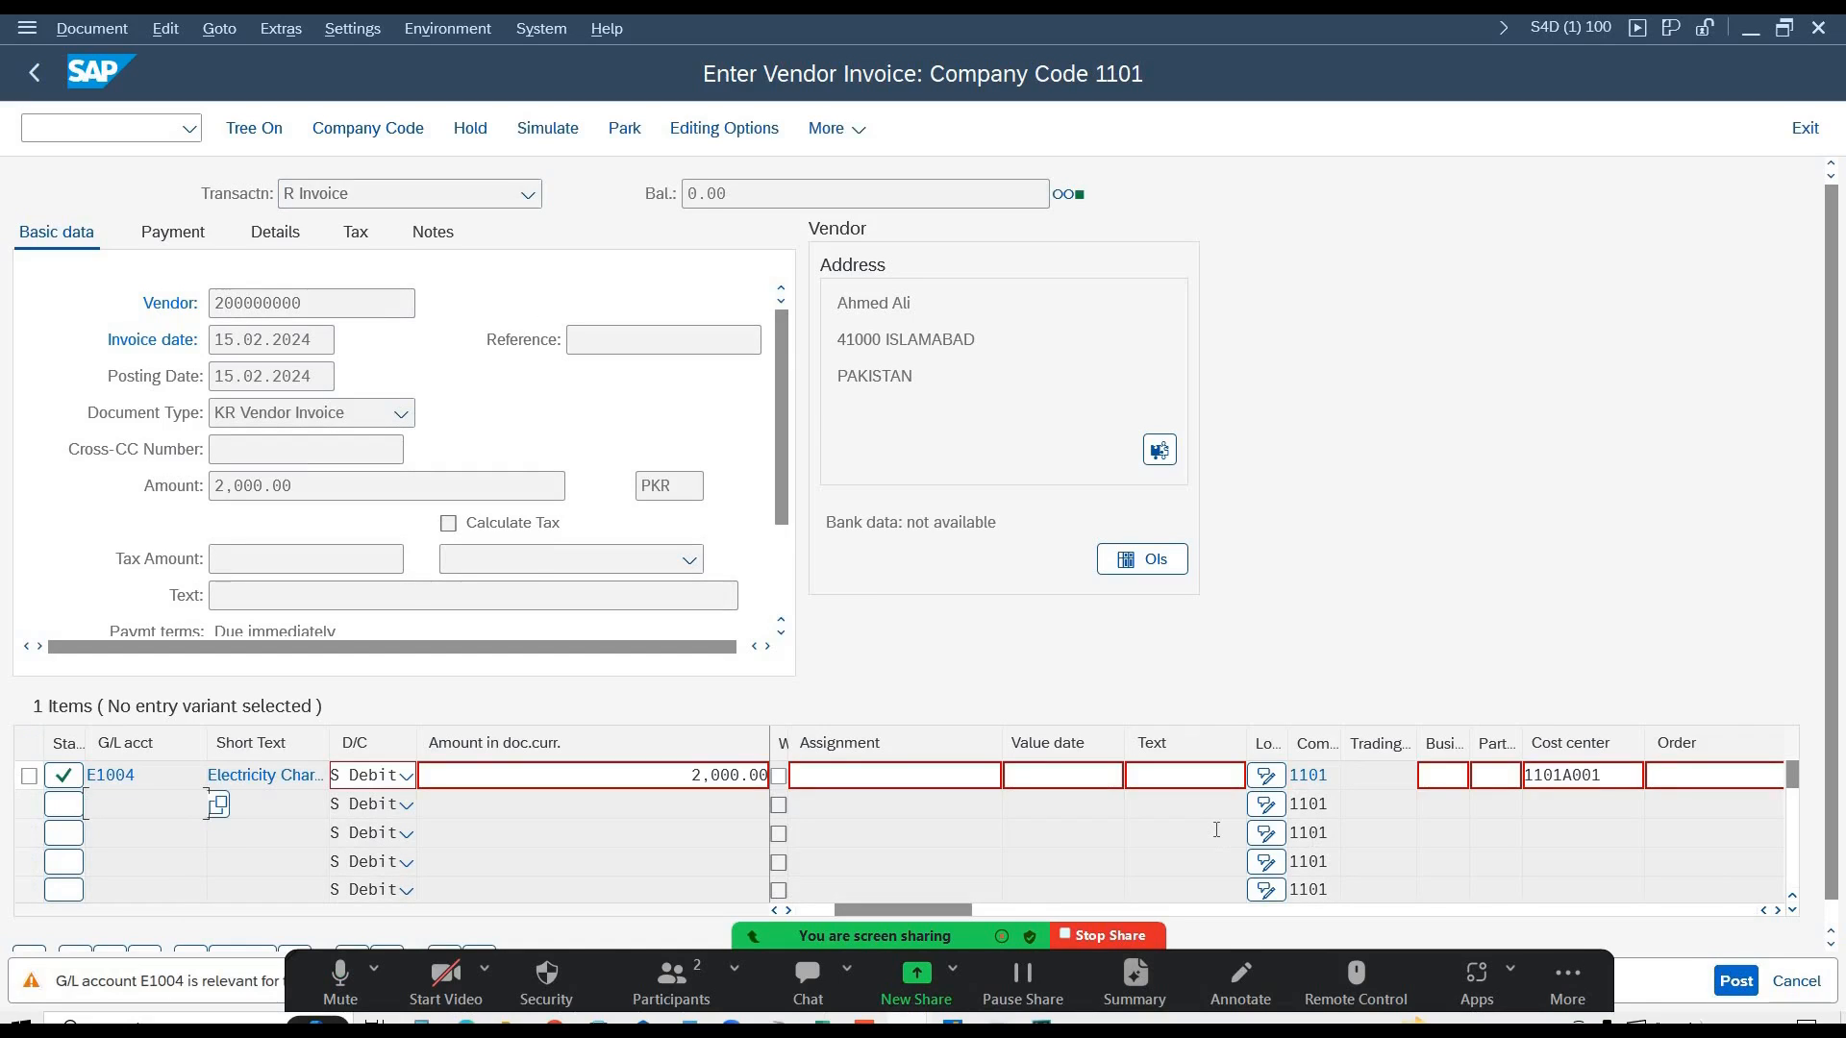
pyautogui.press('Return')
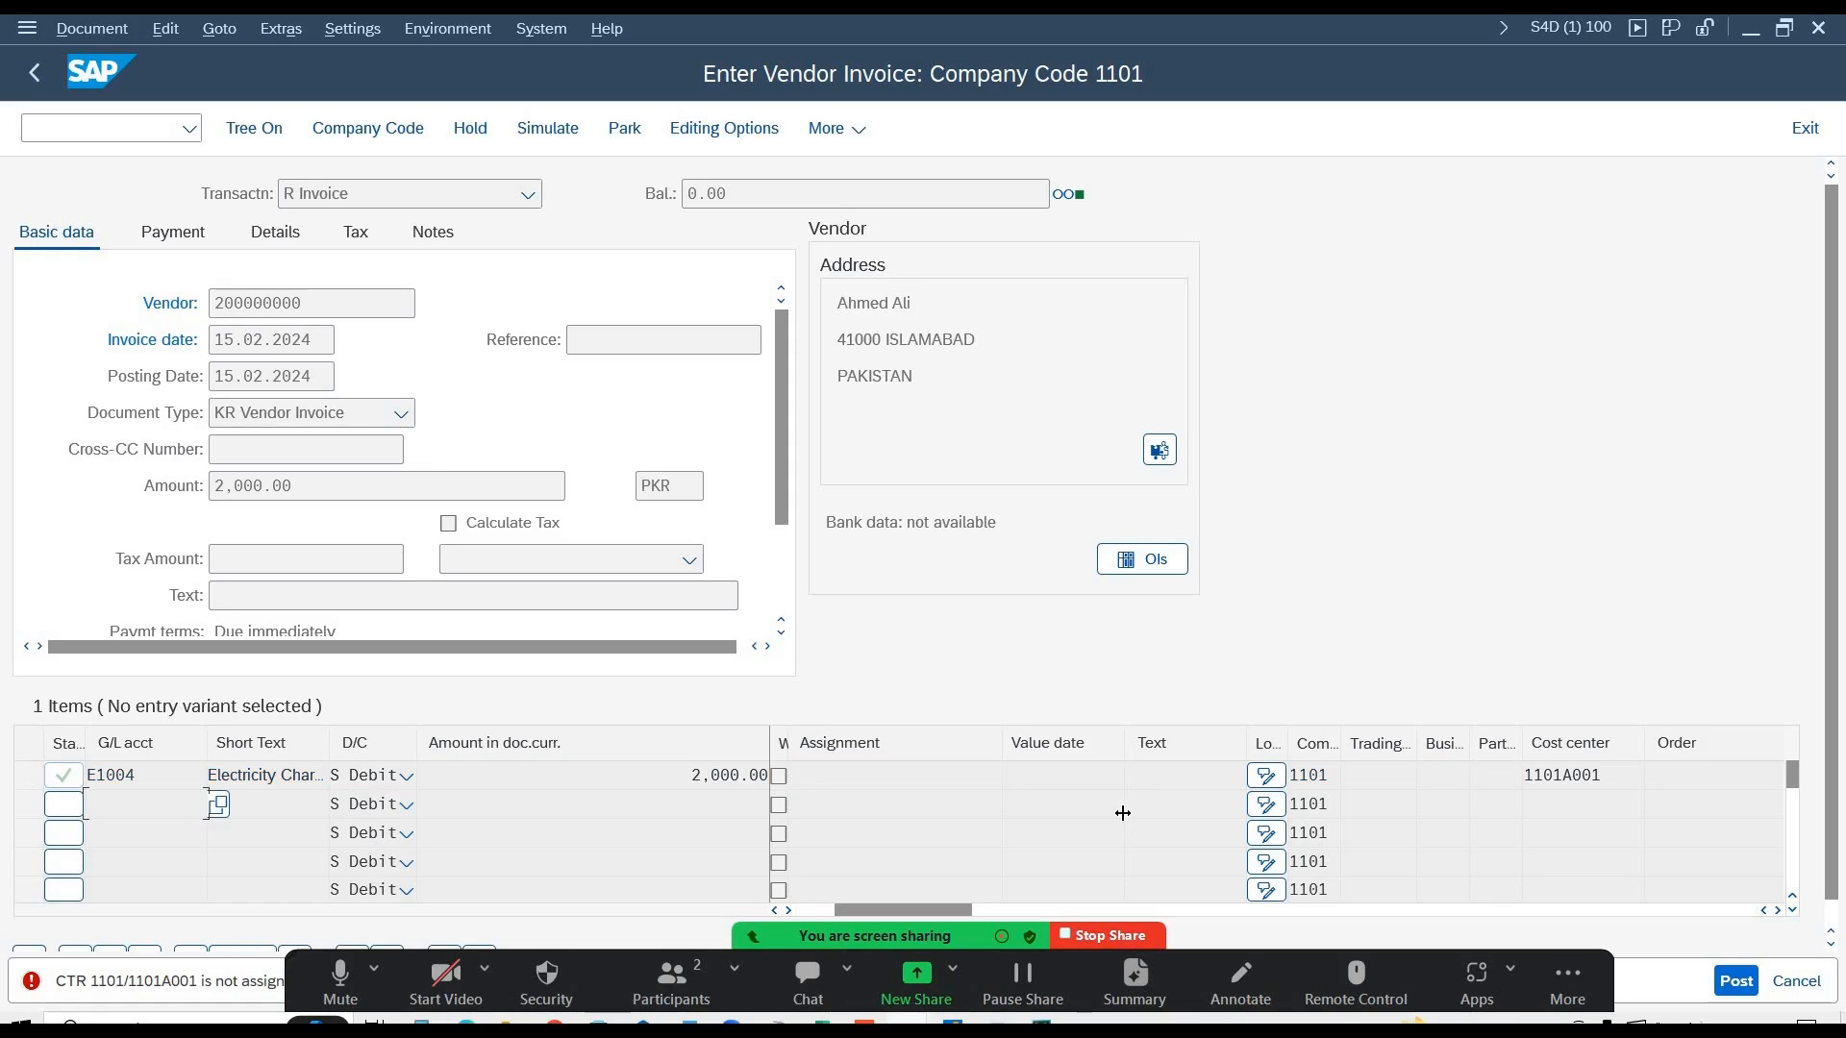
pyautogui.moveTo(1122, 814); pyautogui.dragTo(1122, 812)
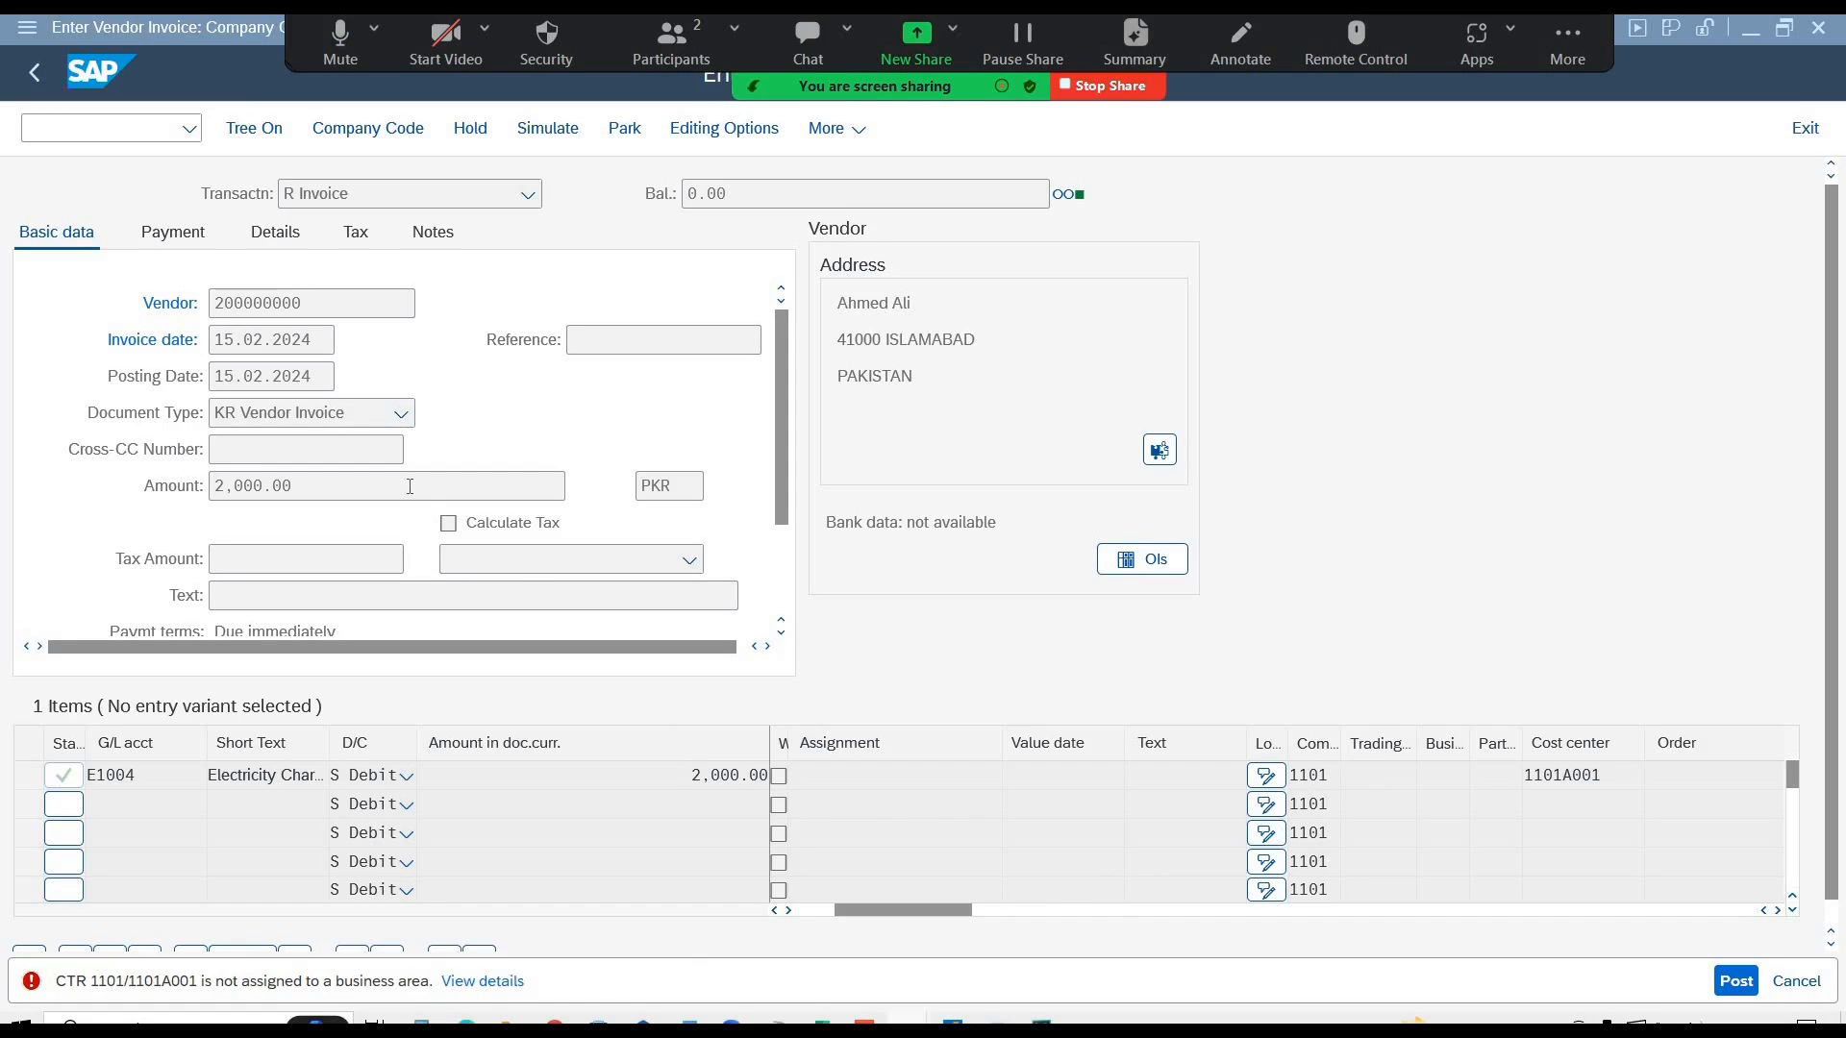
# - Dismiss the exit request and return to editing the vendor invoice
pyautogui.press('alt')
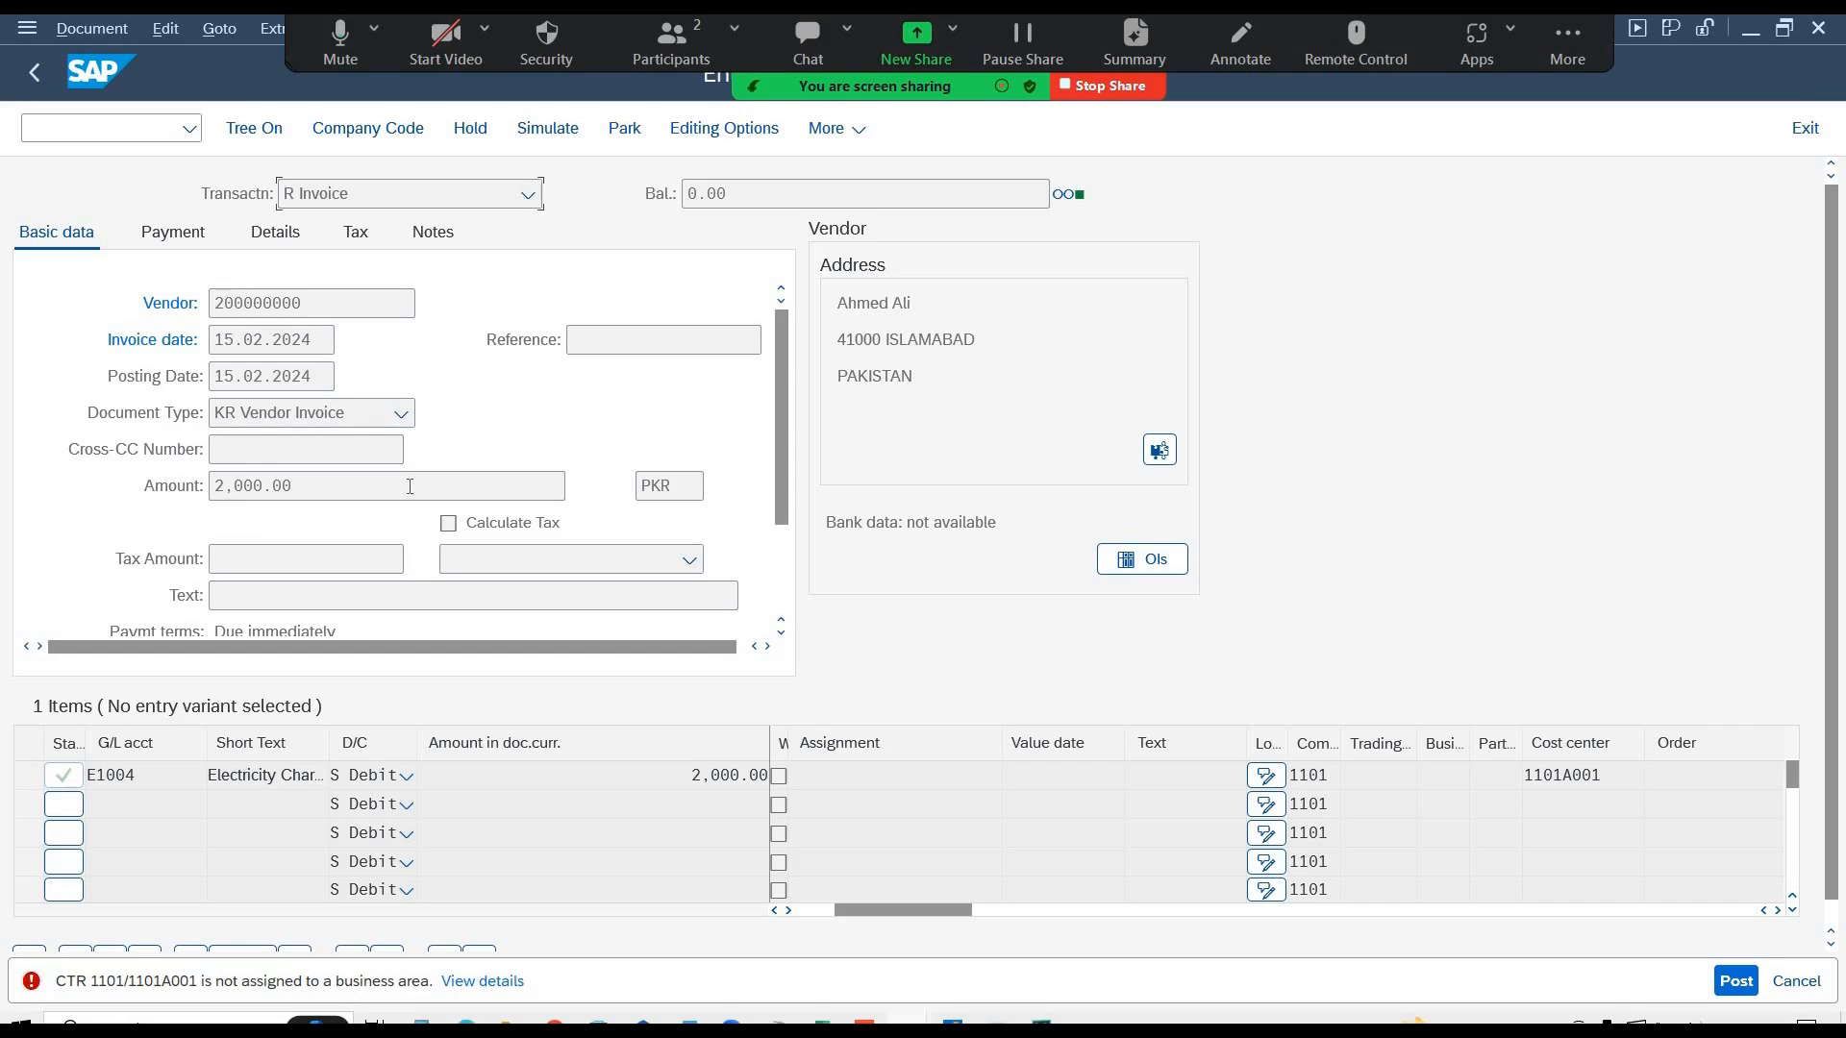
pyautogui.press('F3')
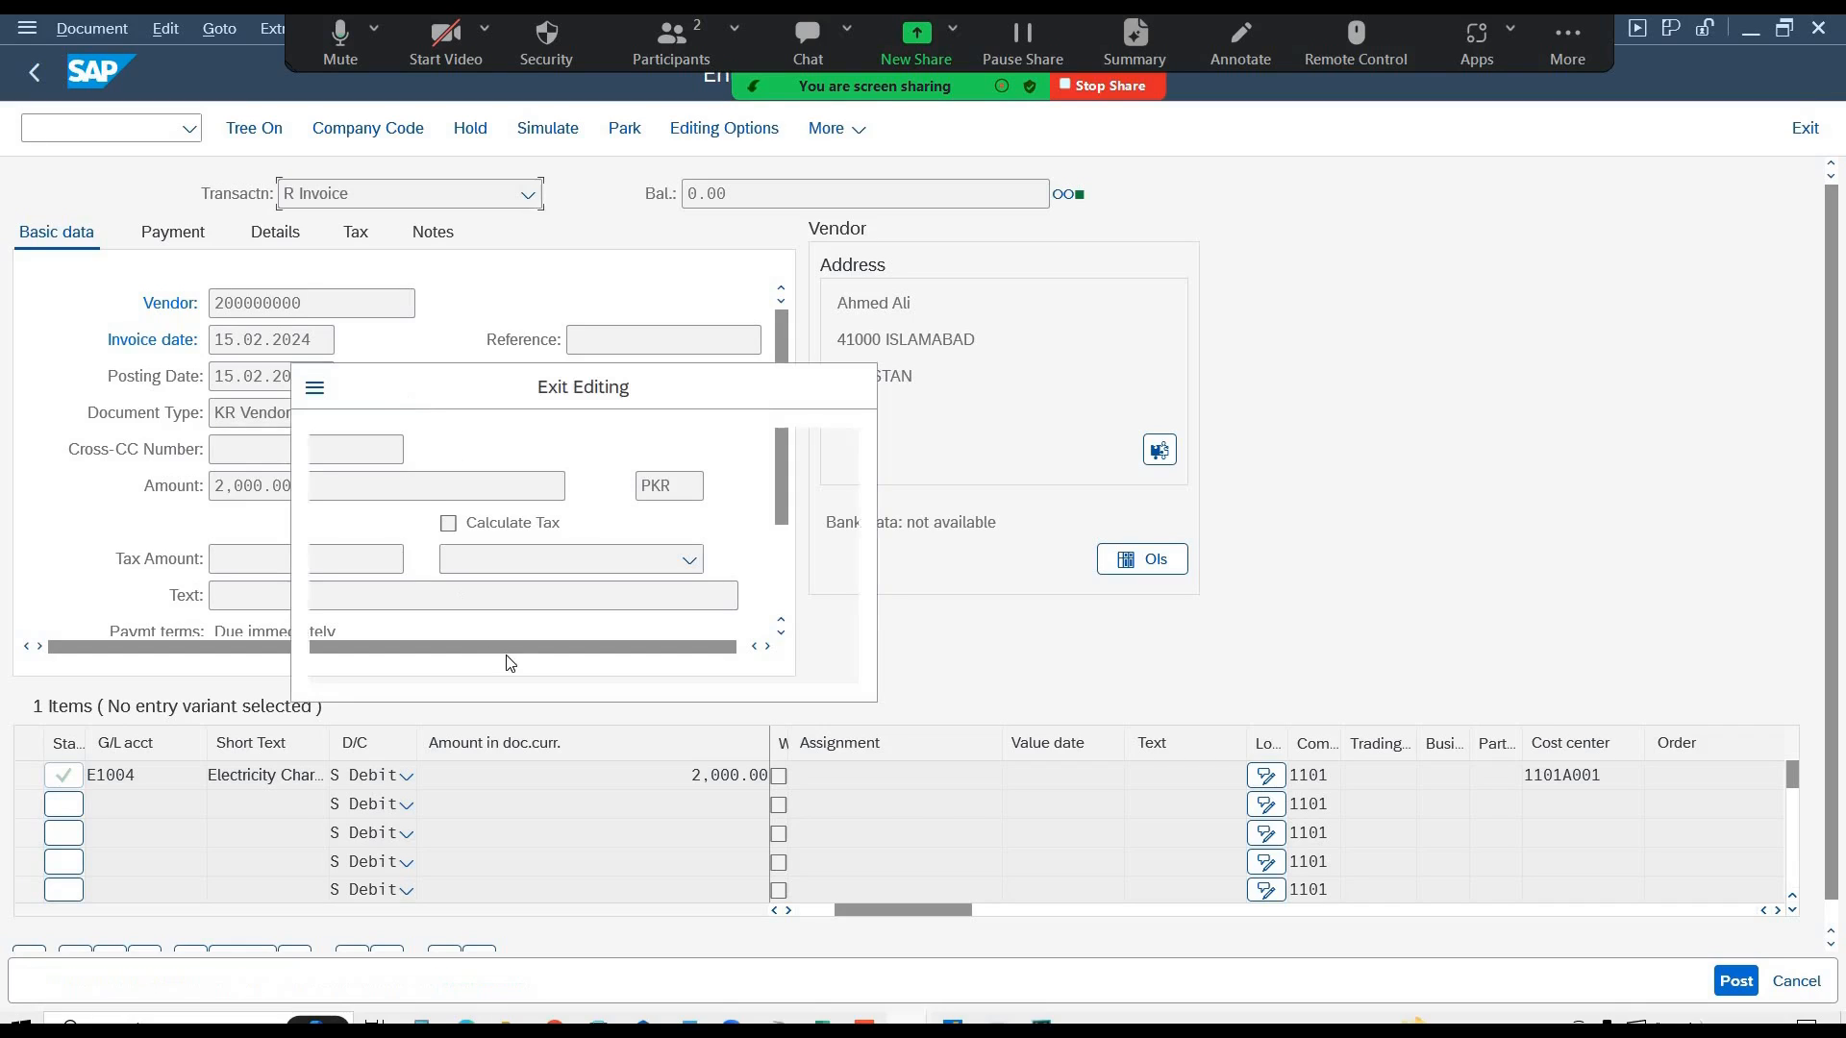
pyautogui.click(706, 642)
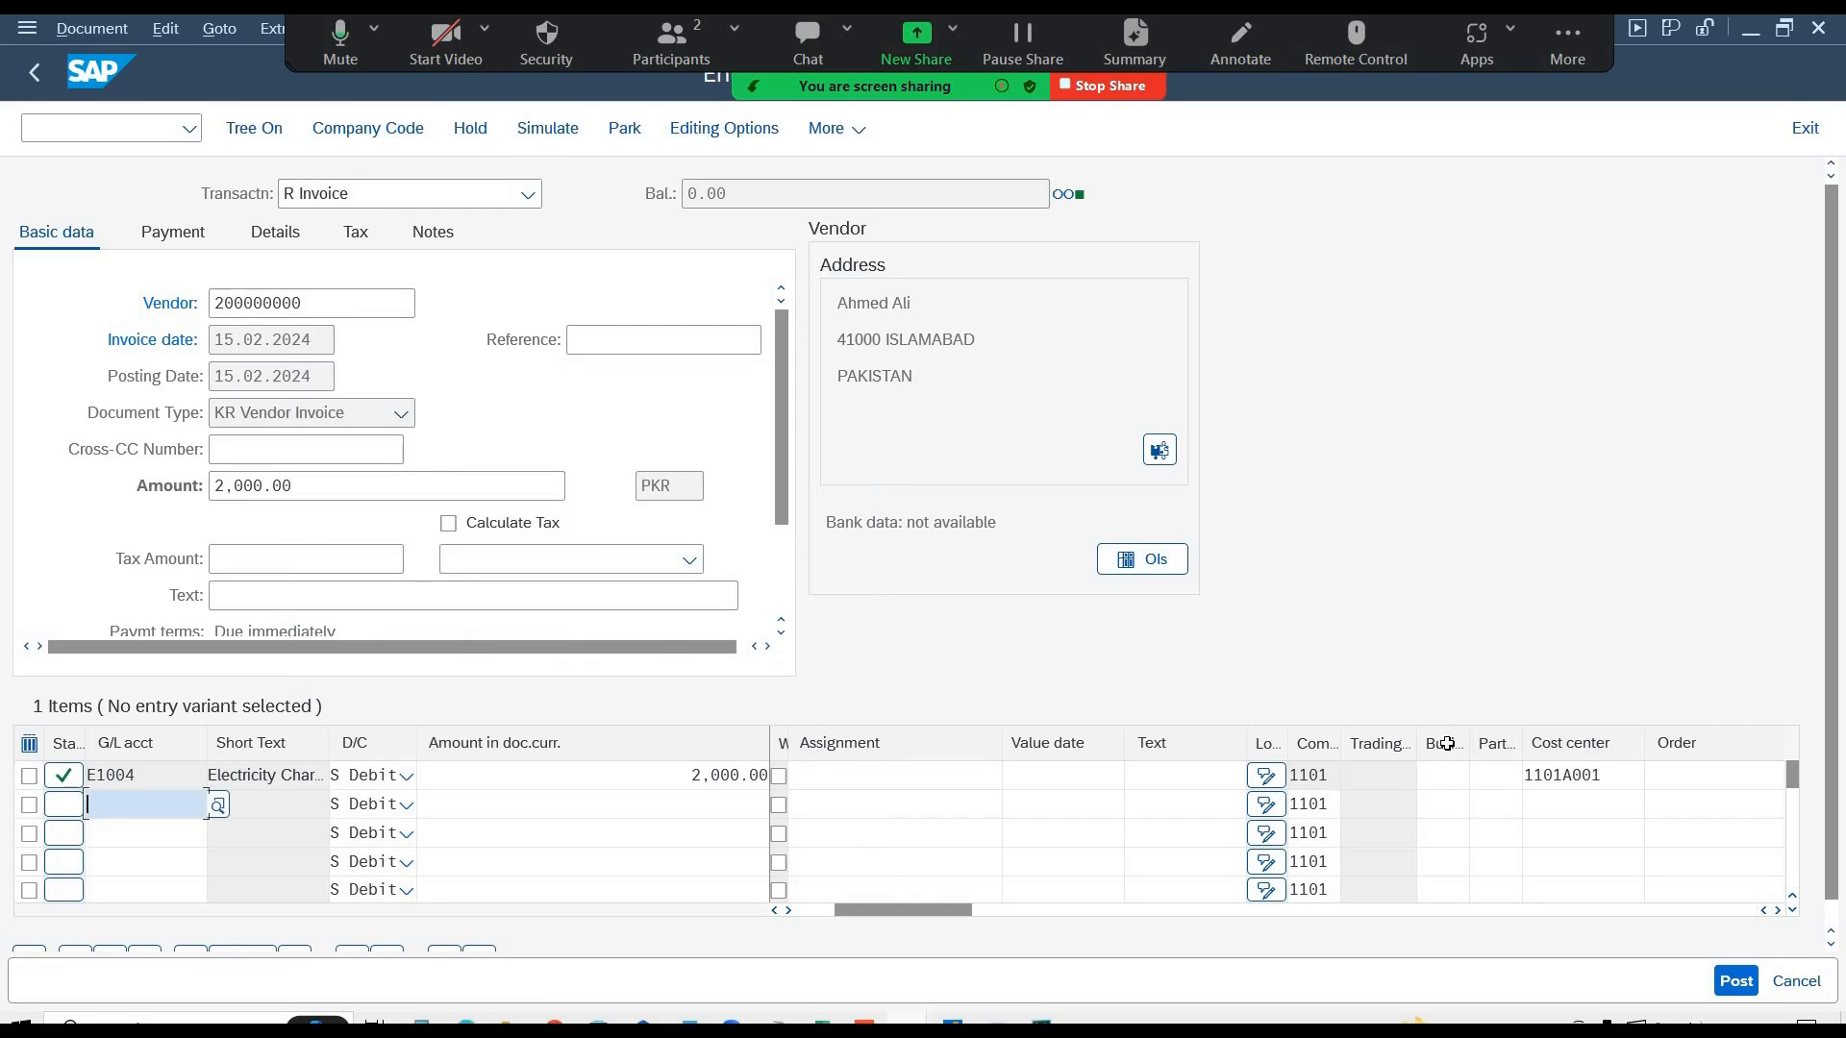
# - Enter business area ISB on the E1004 line item and post the vendor invoice past the tax code warning
pyautogui.click(1451, 774)
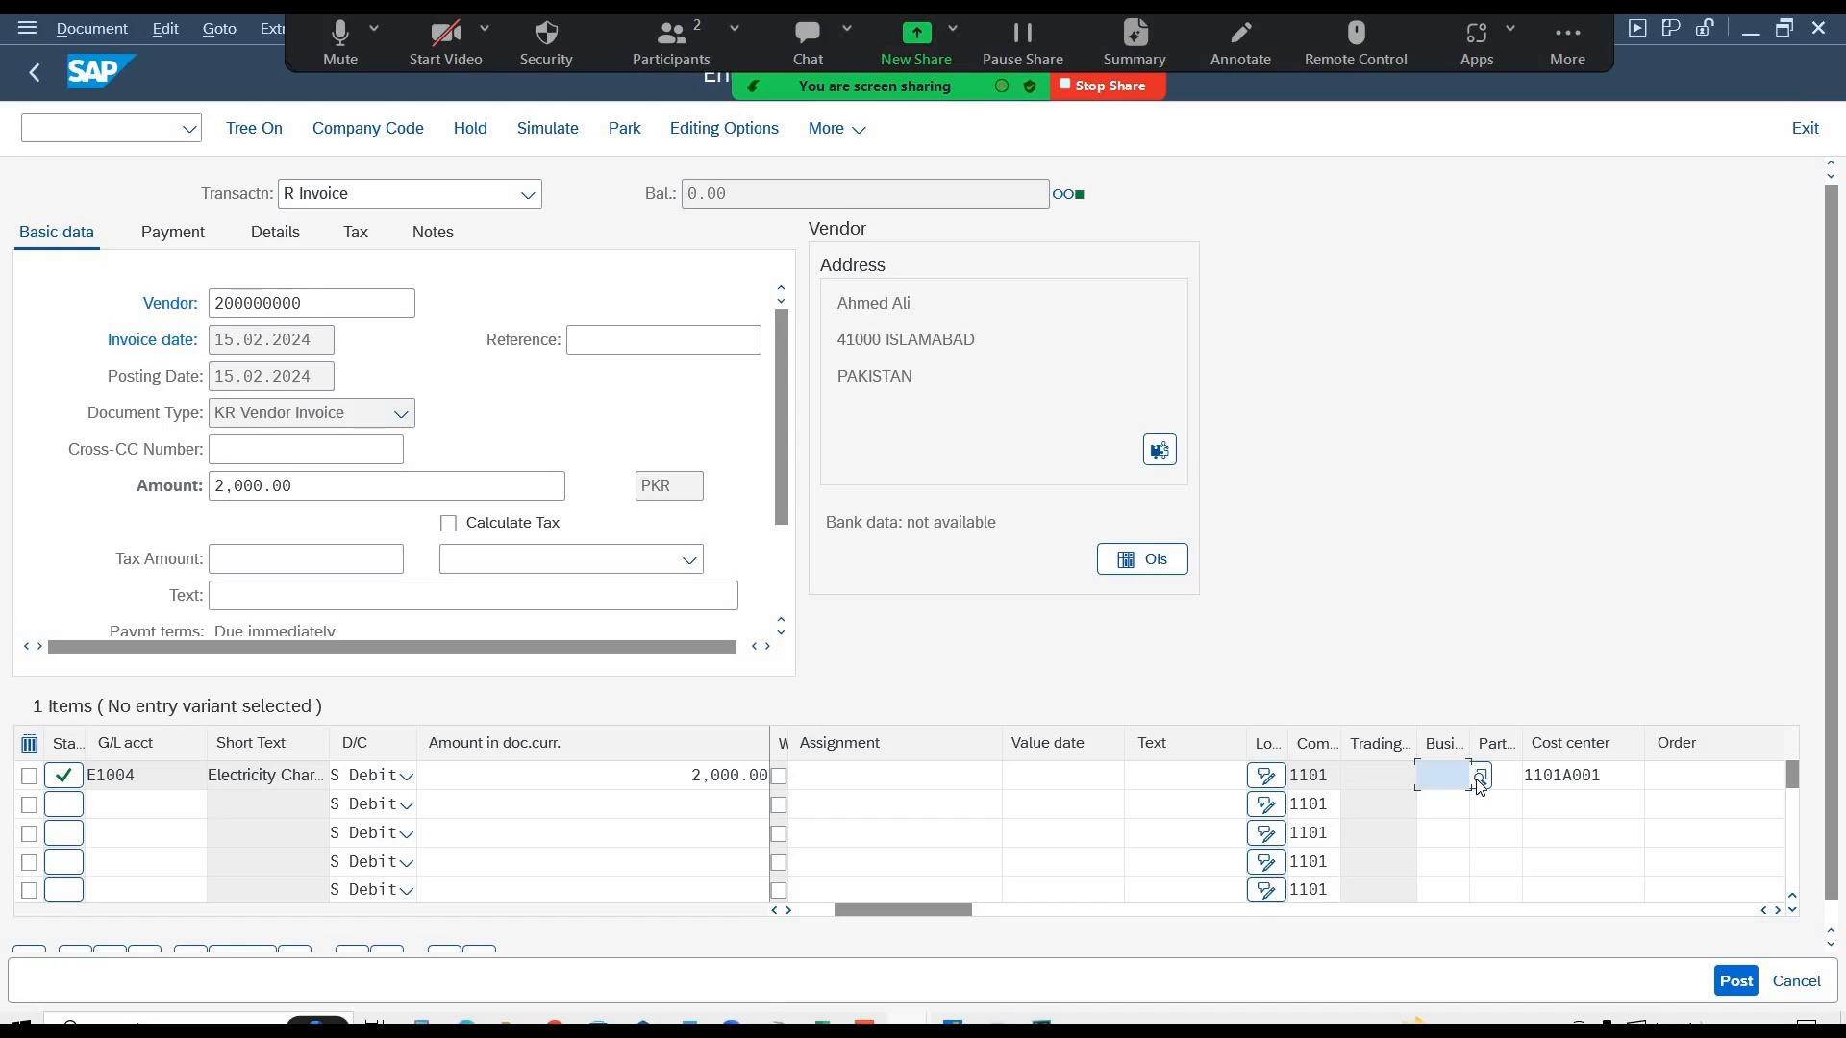
pyautogui.write('ISB')
pyautogui.press('Return')
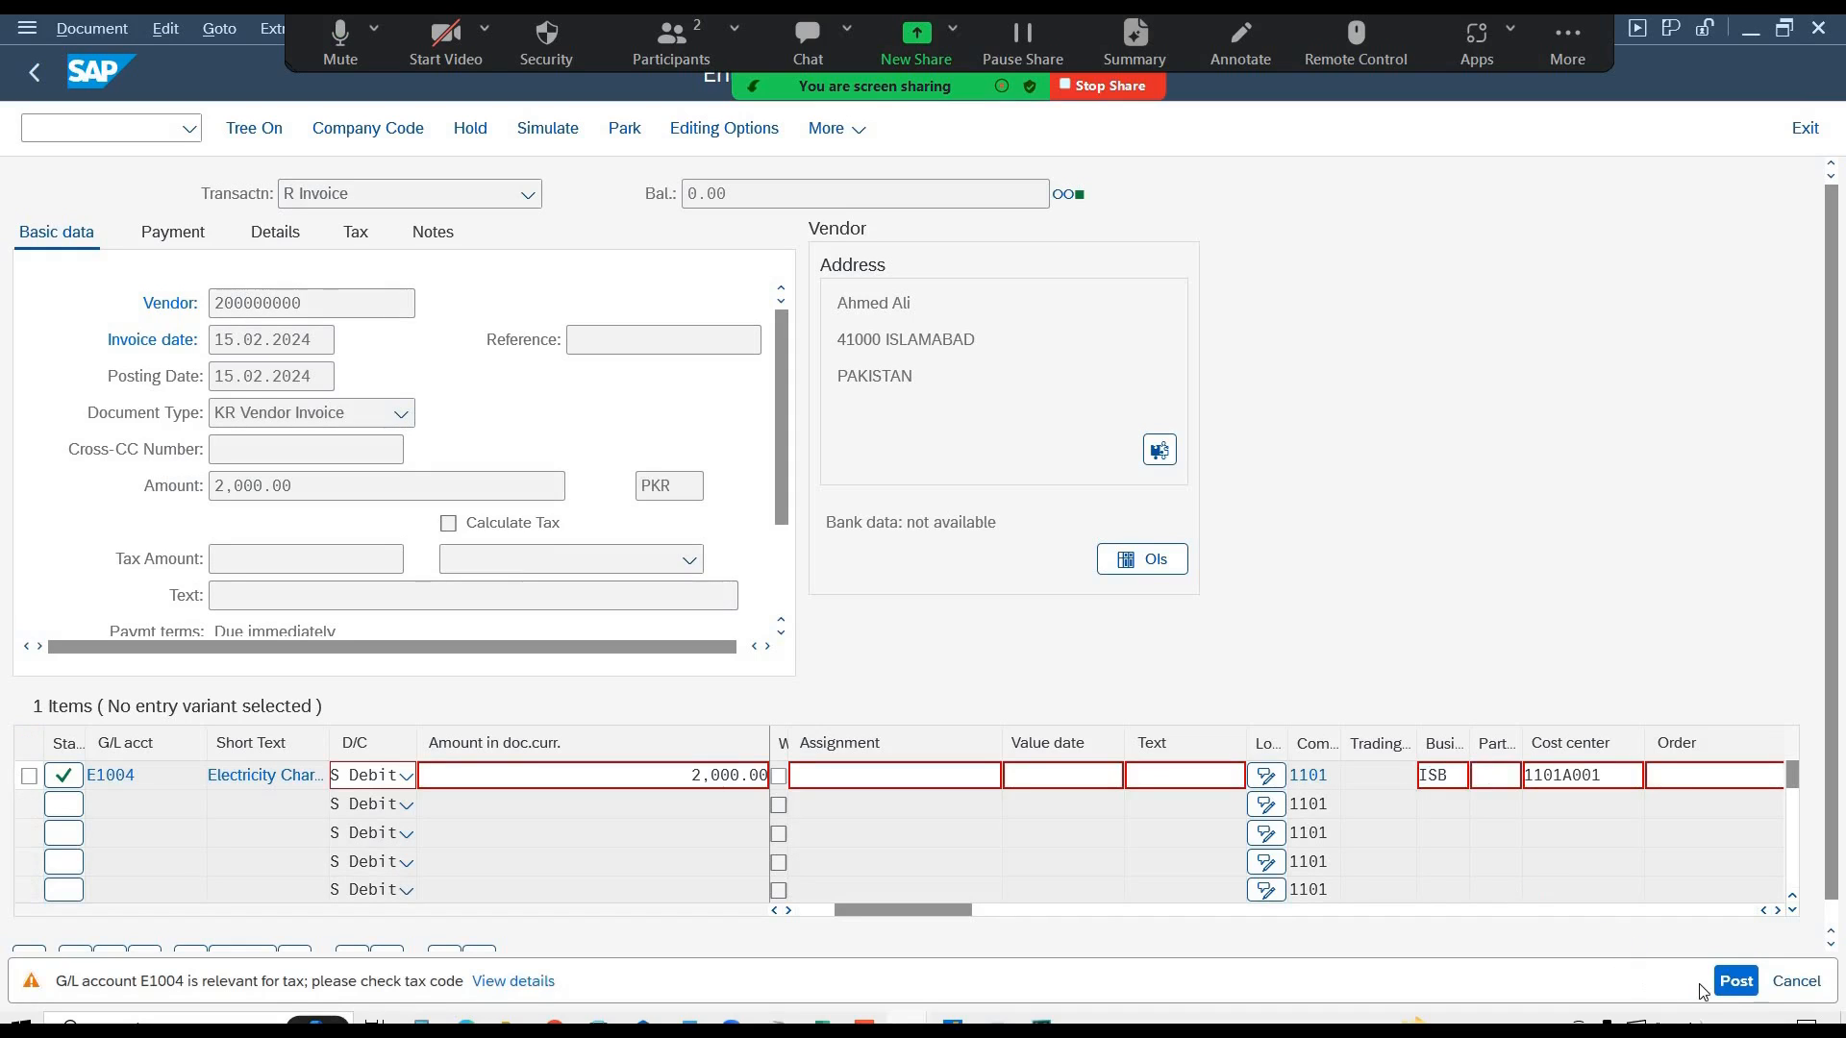
pyautogui.click(1738, 987)
pyautogui.click(1738, 982)
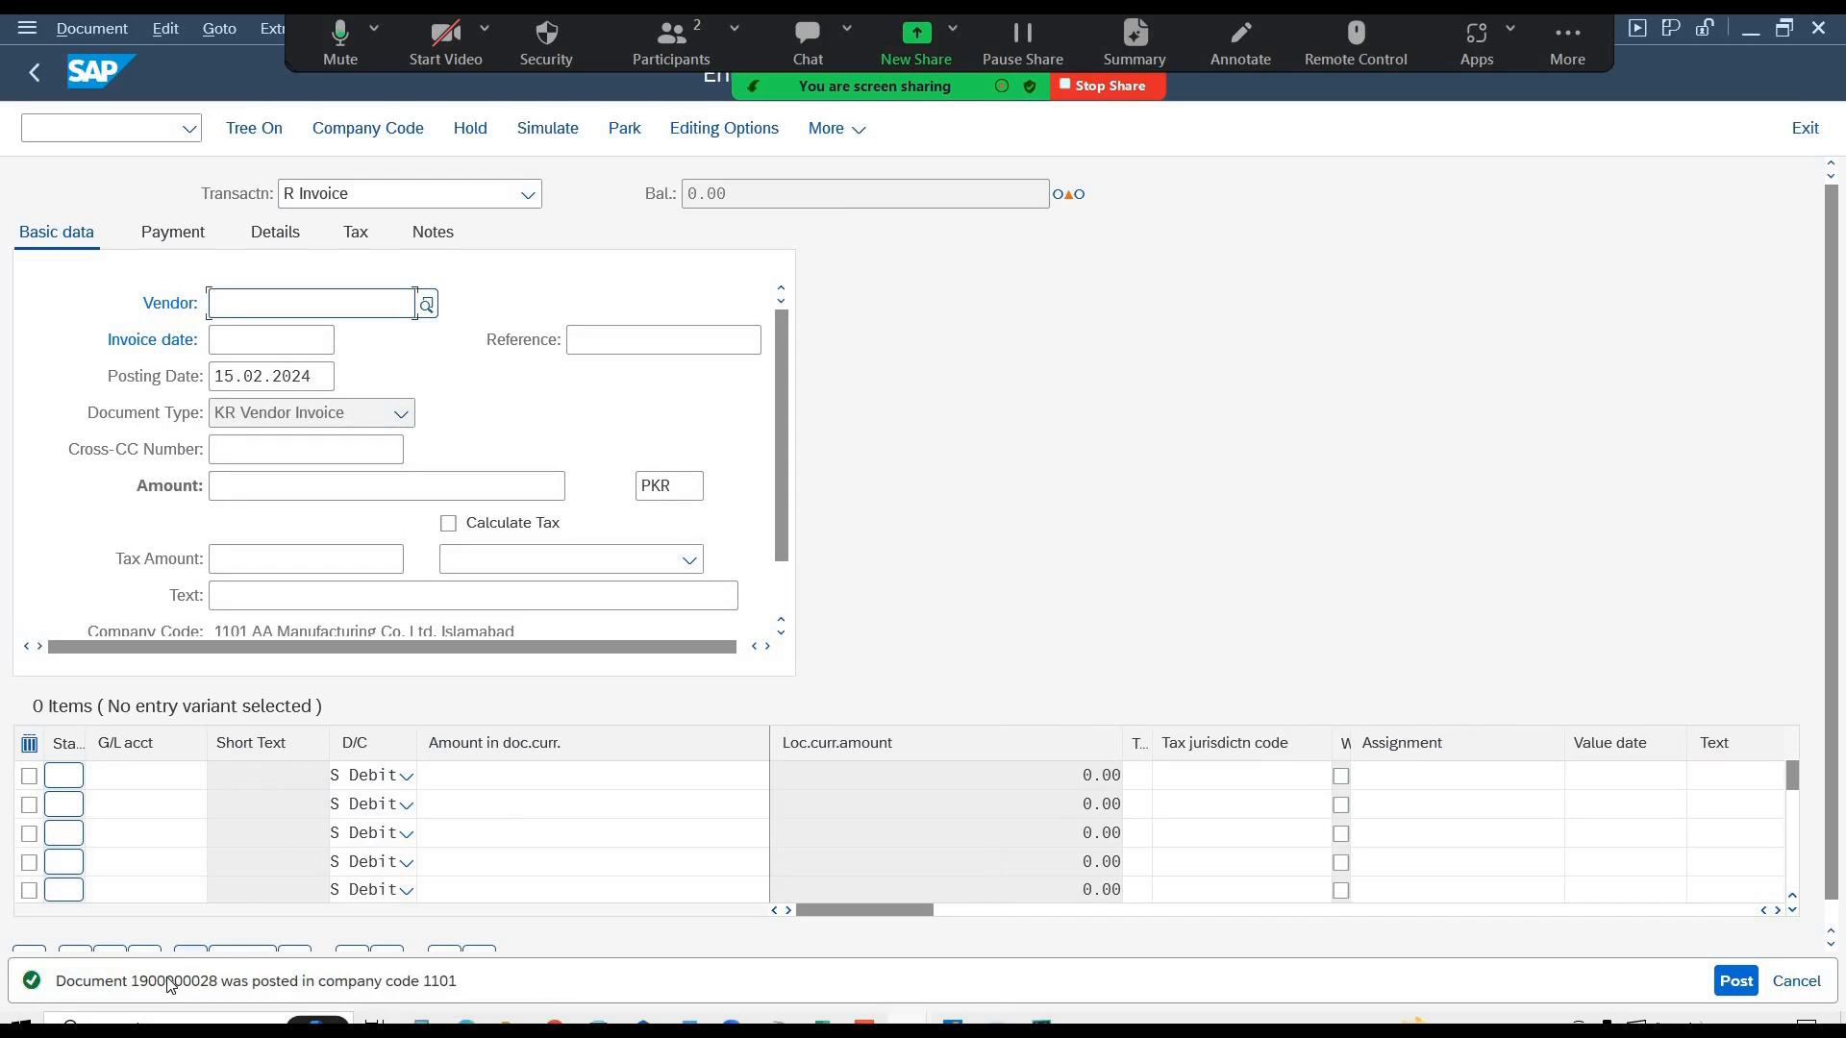
# - Display the posted invoice document and open a maximized new session window
pyautogui.click(89, 31)
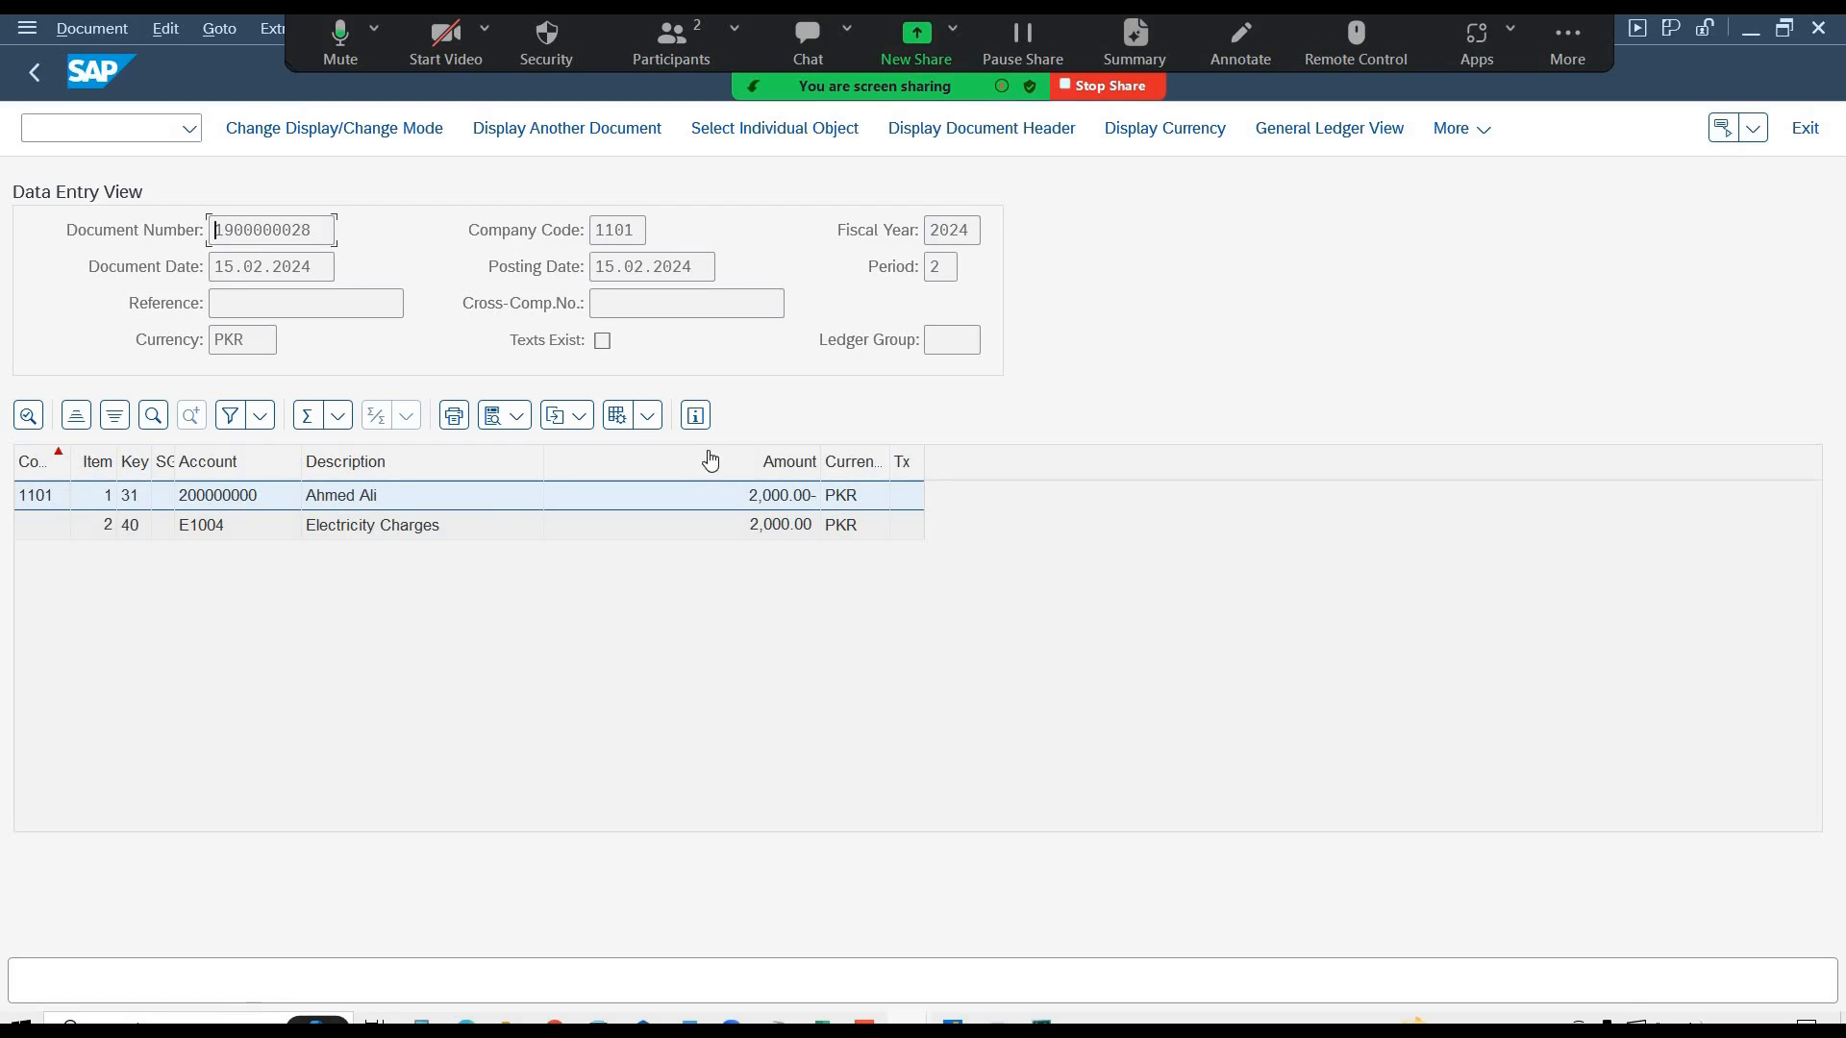
pyautogui.click(27, 27)
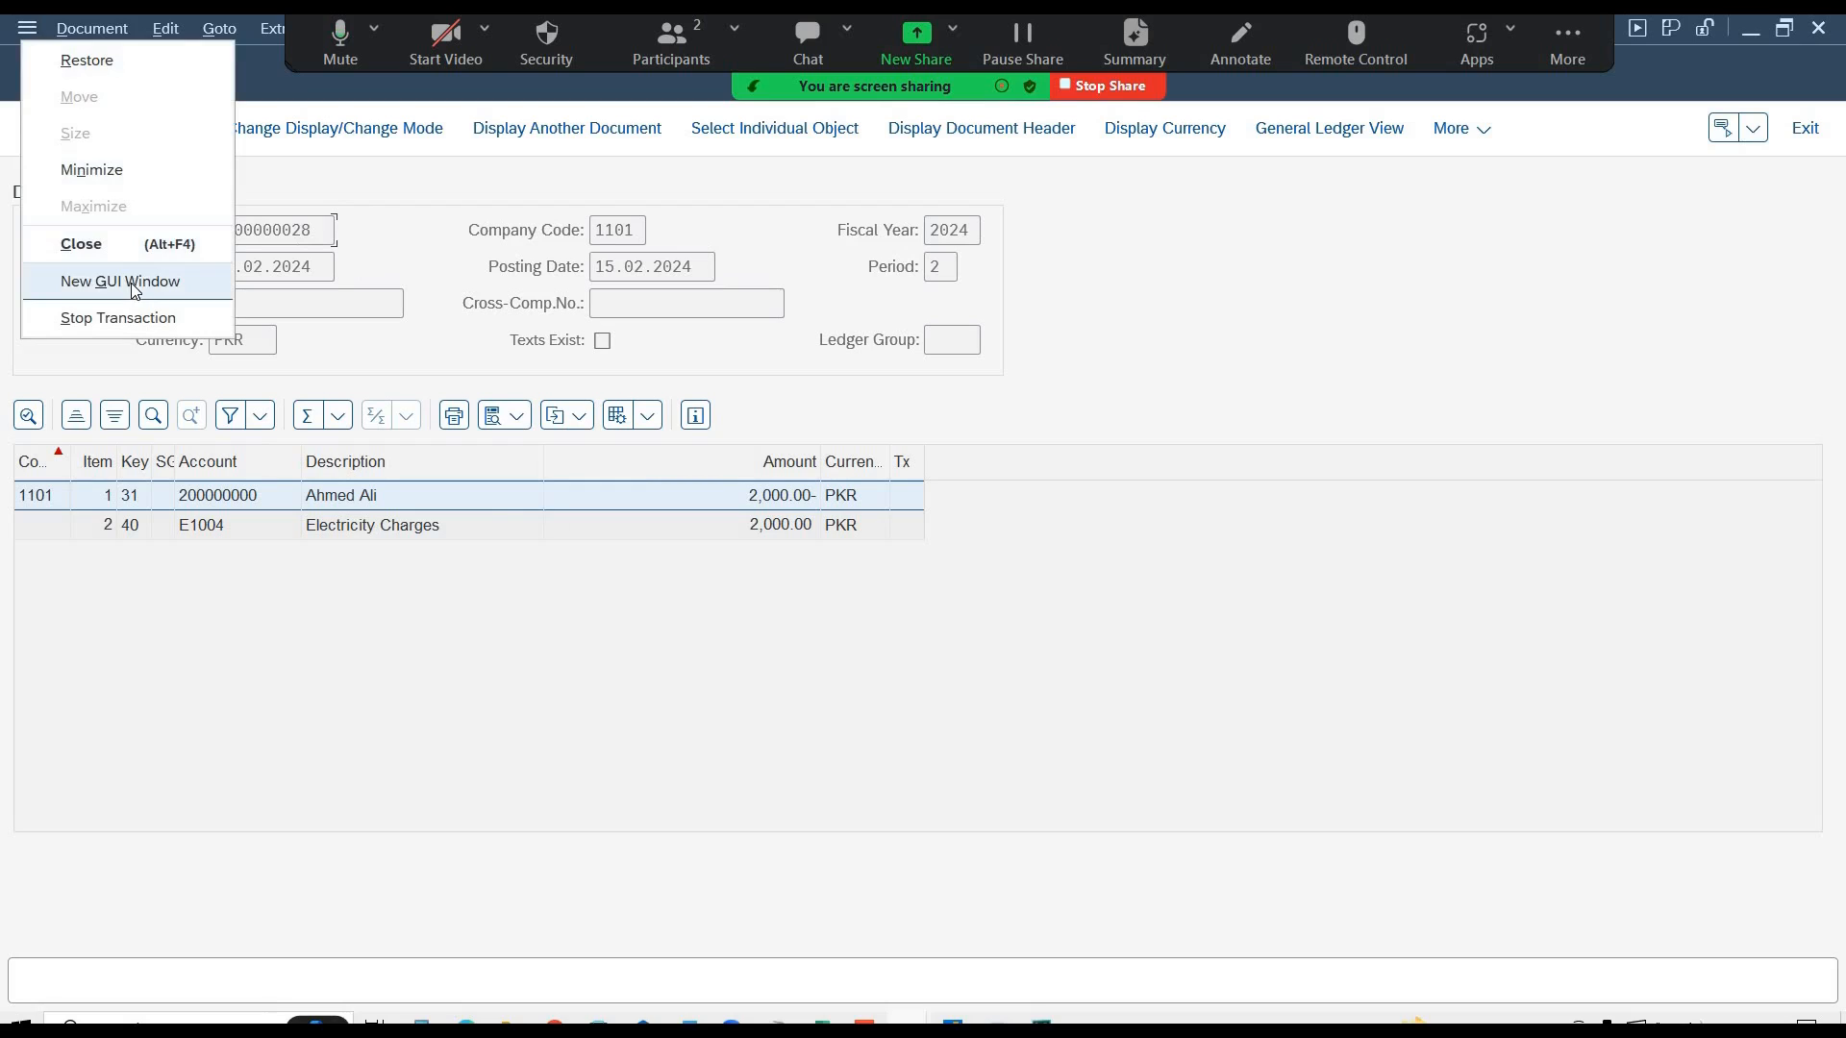
pyautogui.click(130, 281)
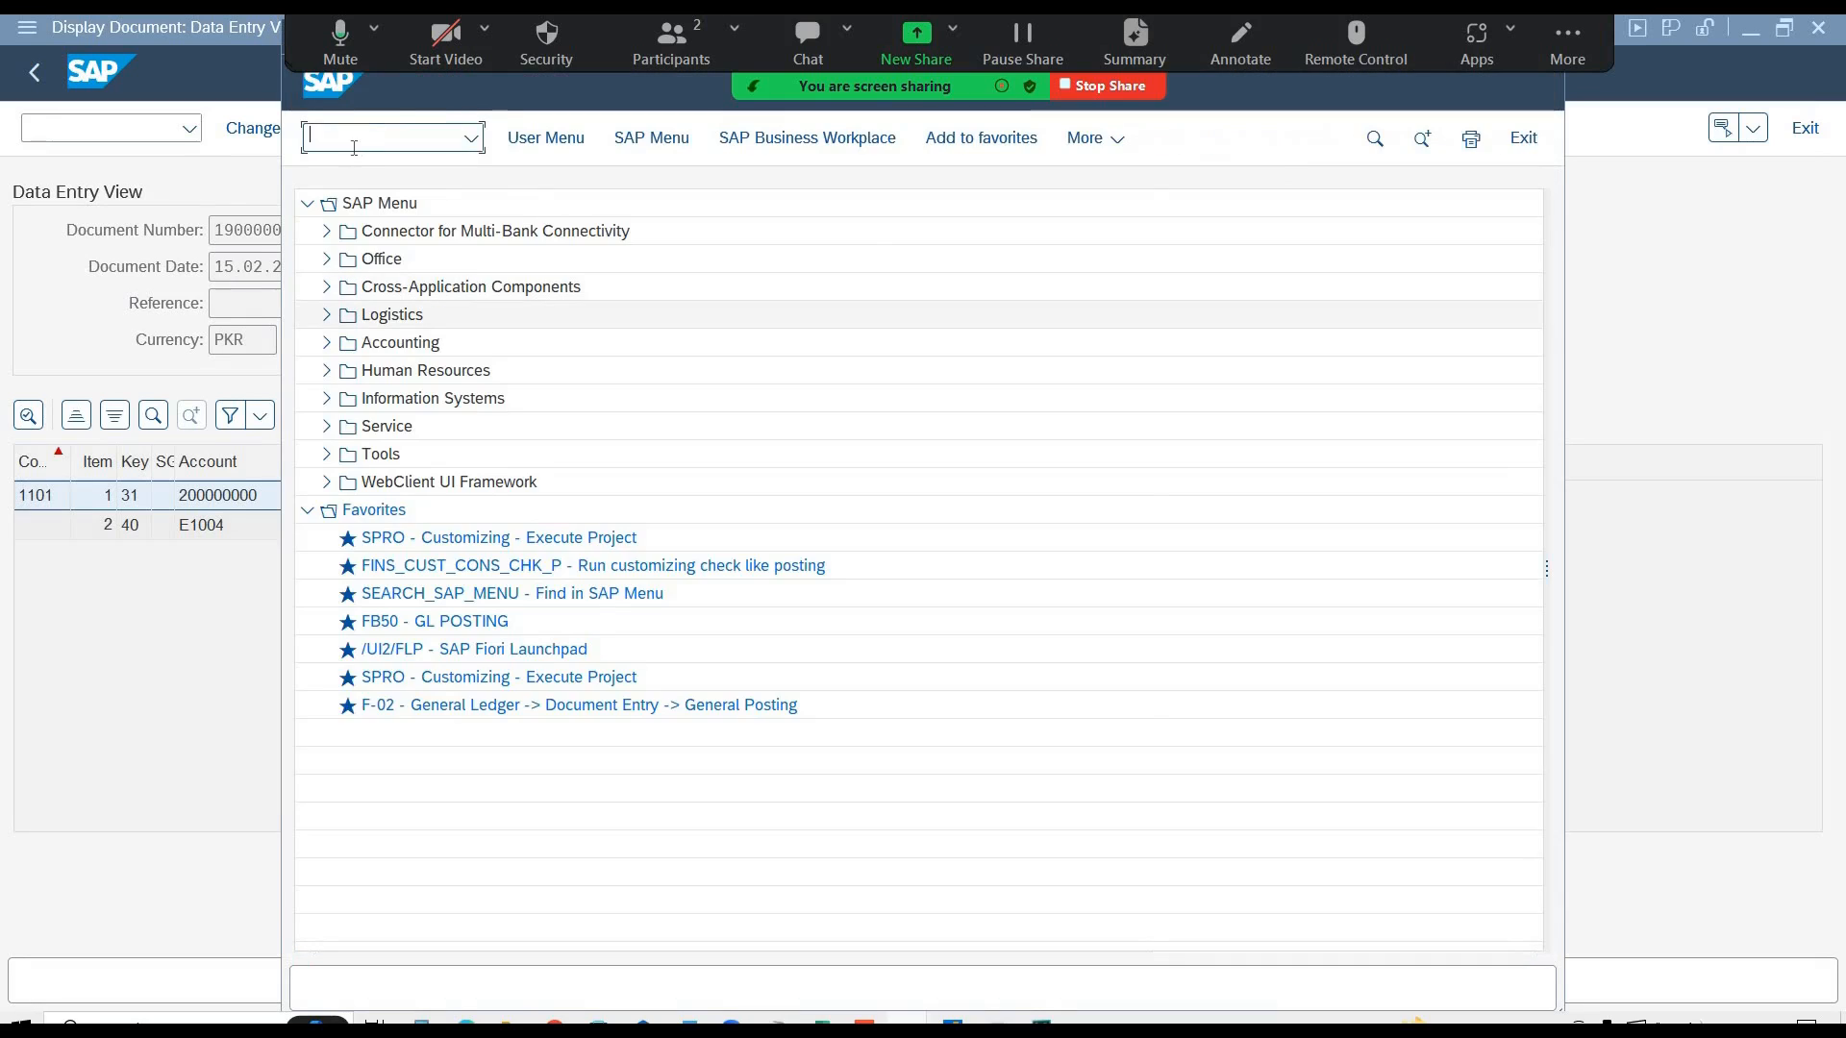
pyautogui.click(746, 90)
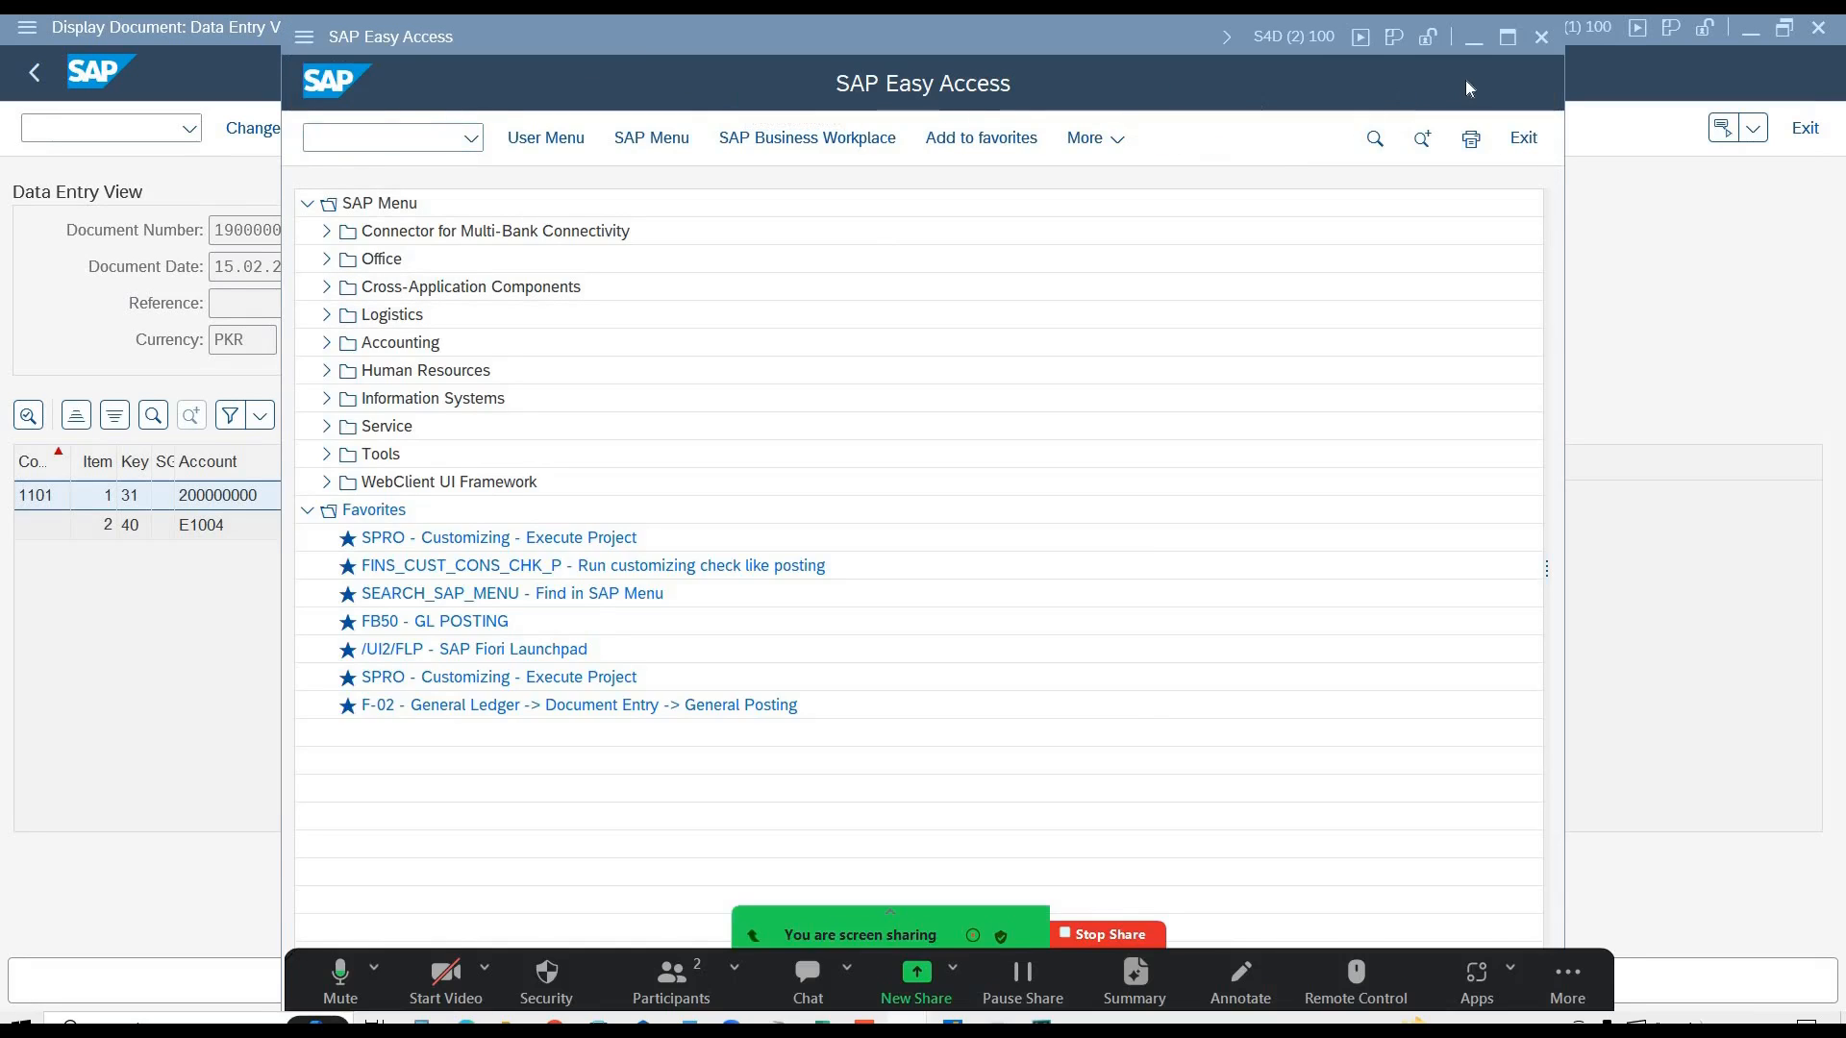
pyautogui.click(1501, 42)
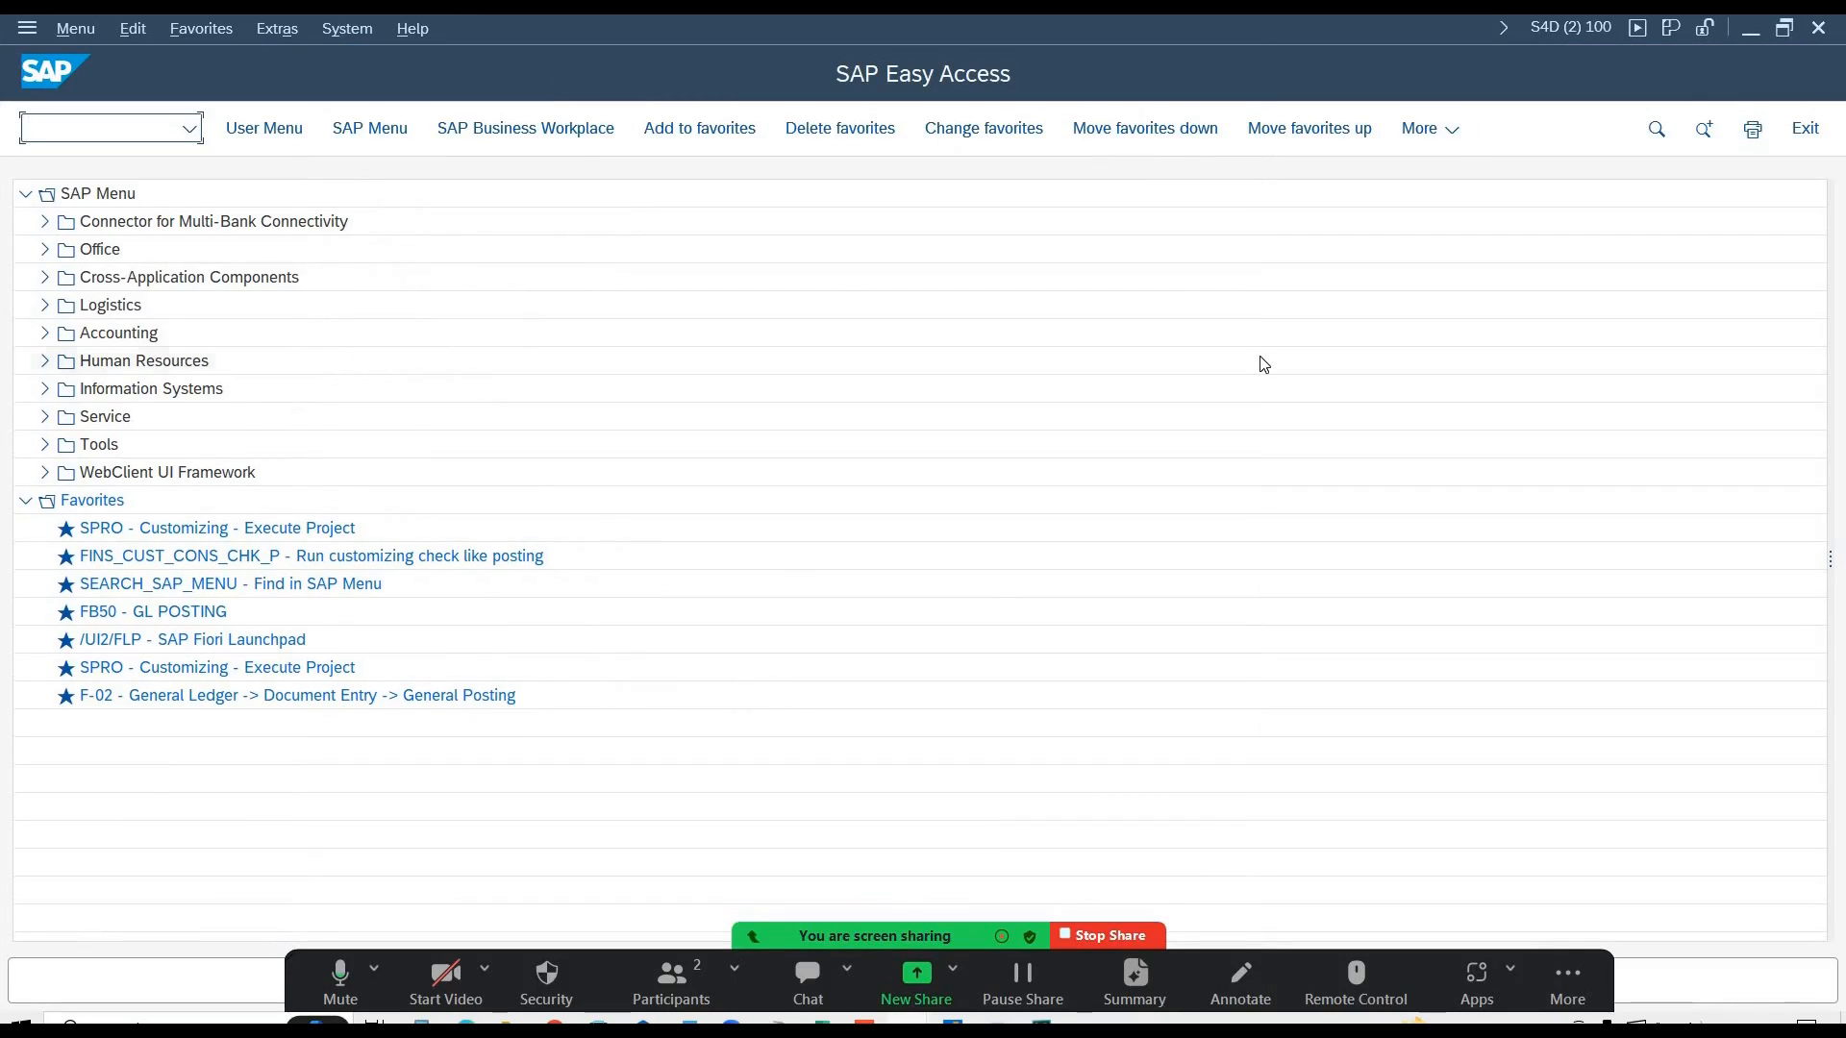
# - Switch to the Excel notes workbook and enter "Auto assignment of cheque" in cell C343 below the Payment Method note
pyautogui.hotkey('alt', 'Tab')
pyautogui.hotkey('alt', 'Tab')
pyautogui.hotkey('alt', 'Tab')
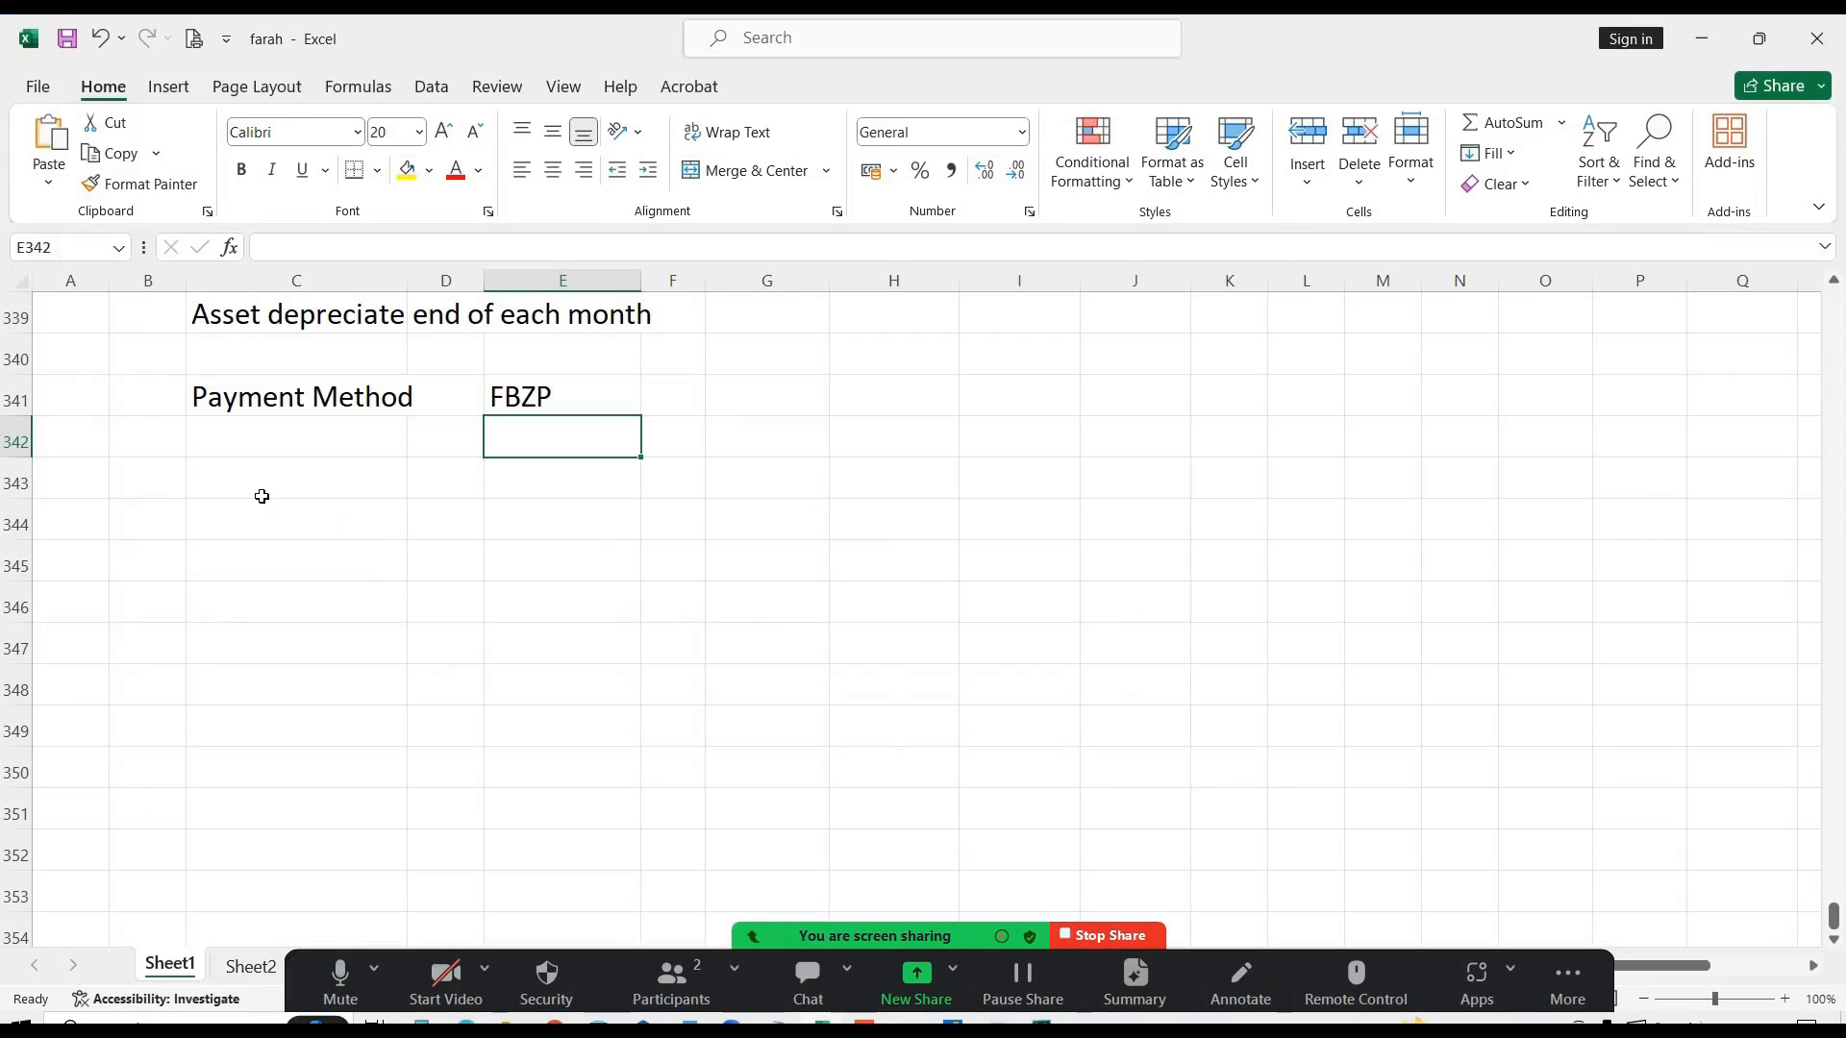
pyautogui.click(263, 500)
pyautogui.write('a')
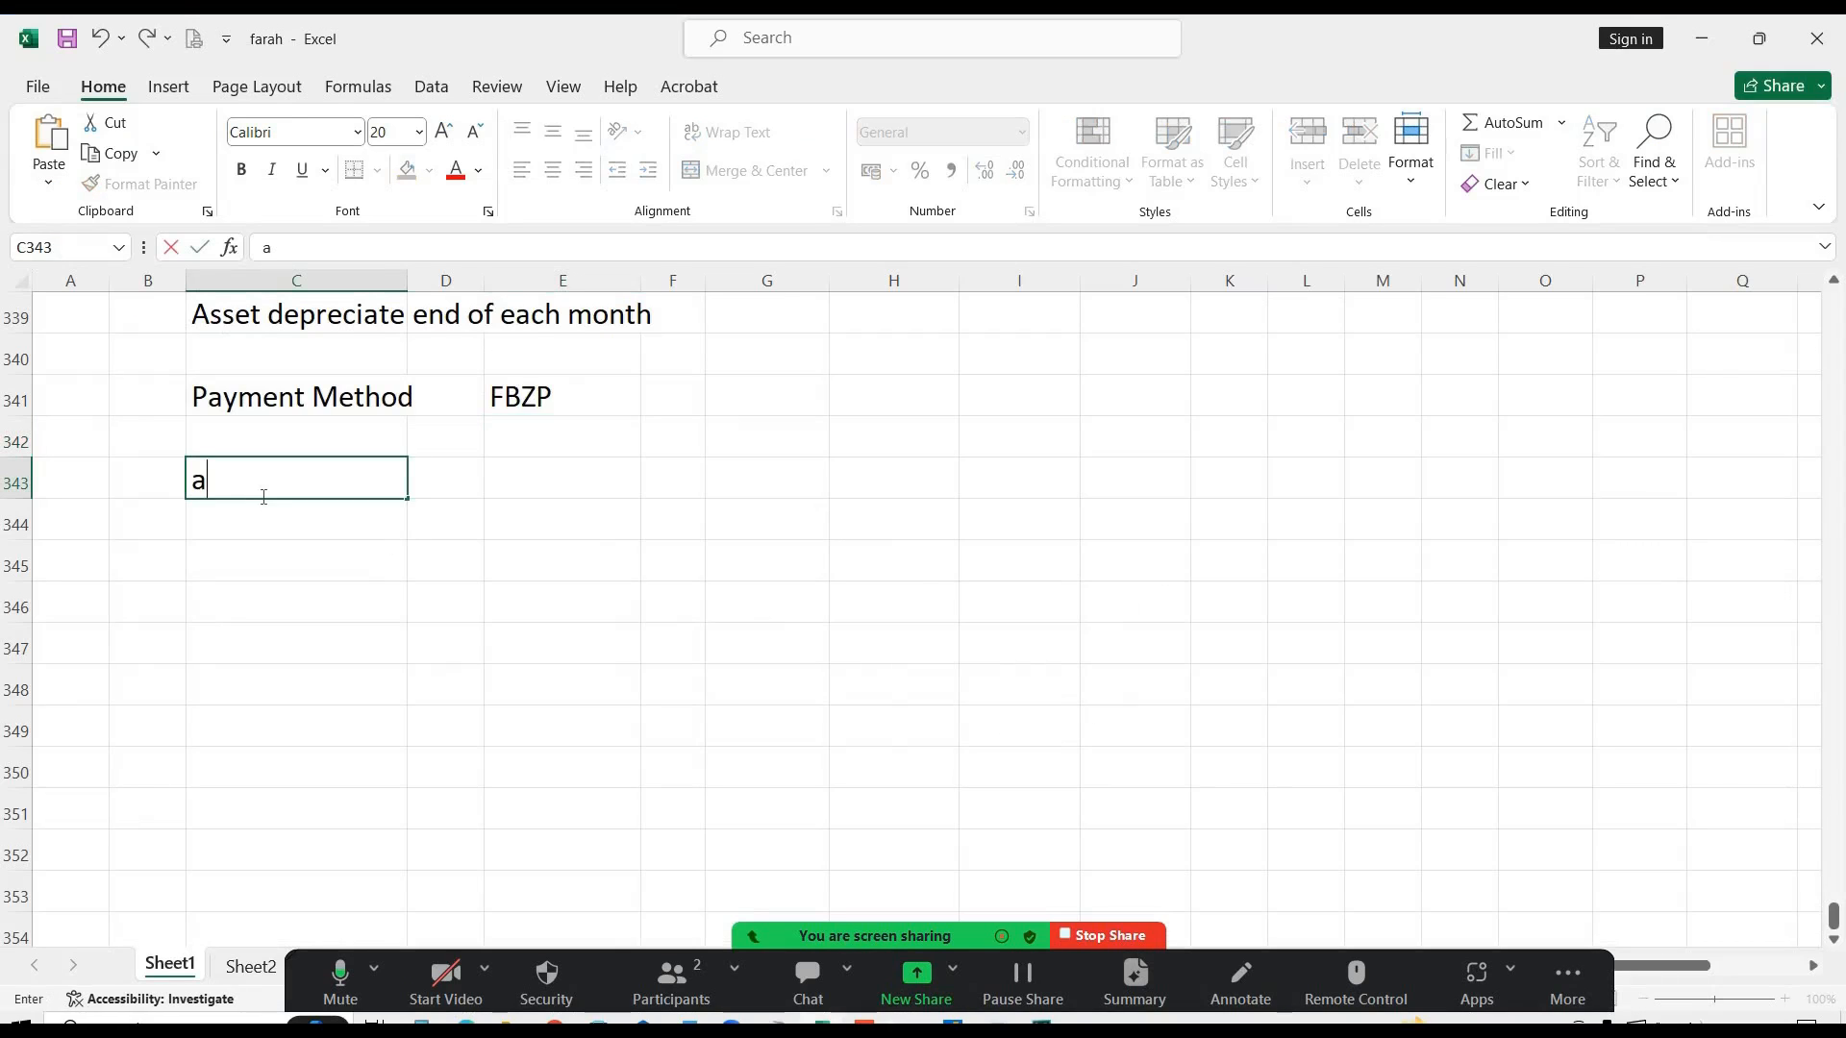
pyautogui.press('BackSpace')
pyautogui.write('Auto assignm')
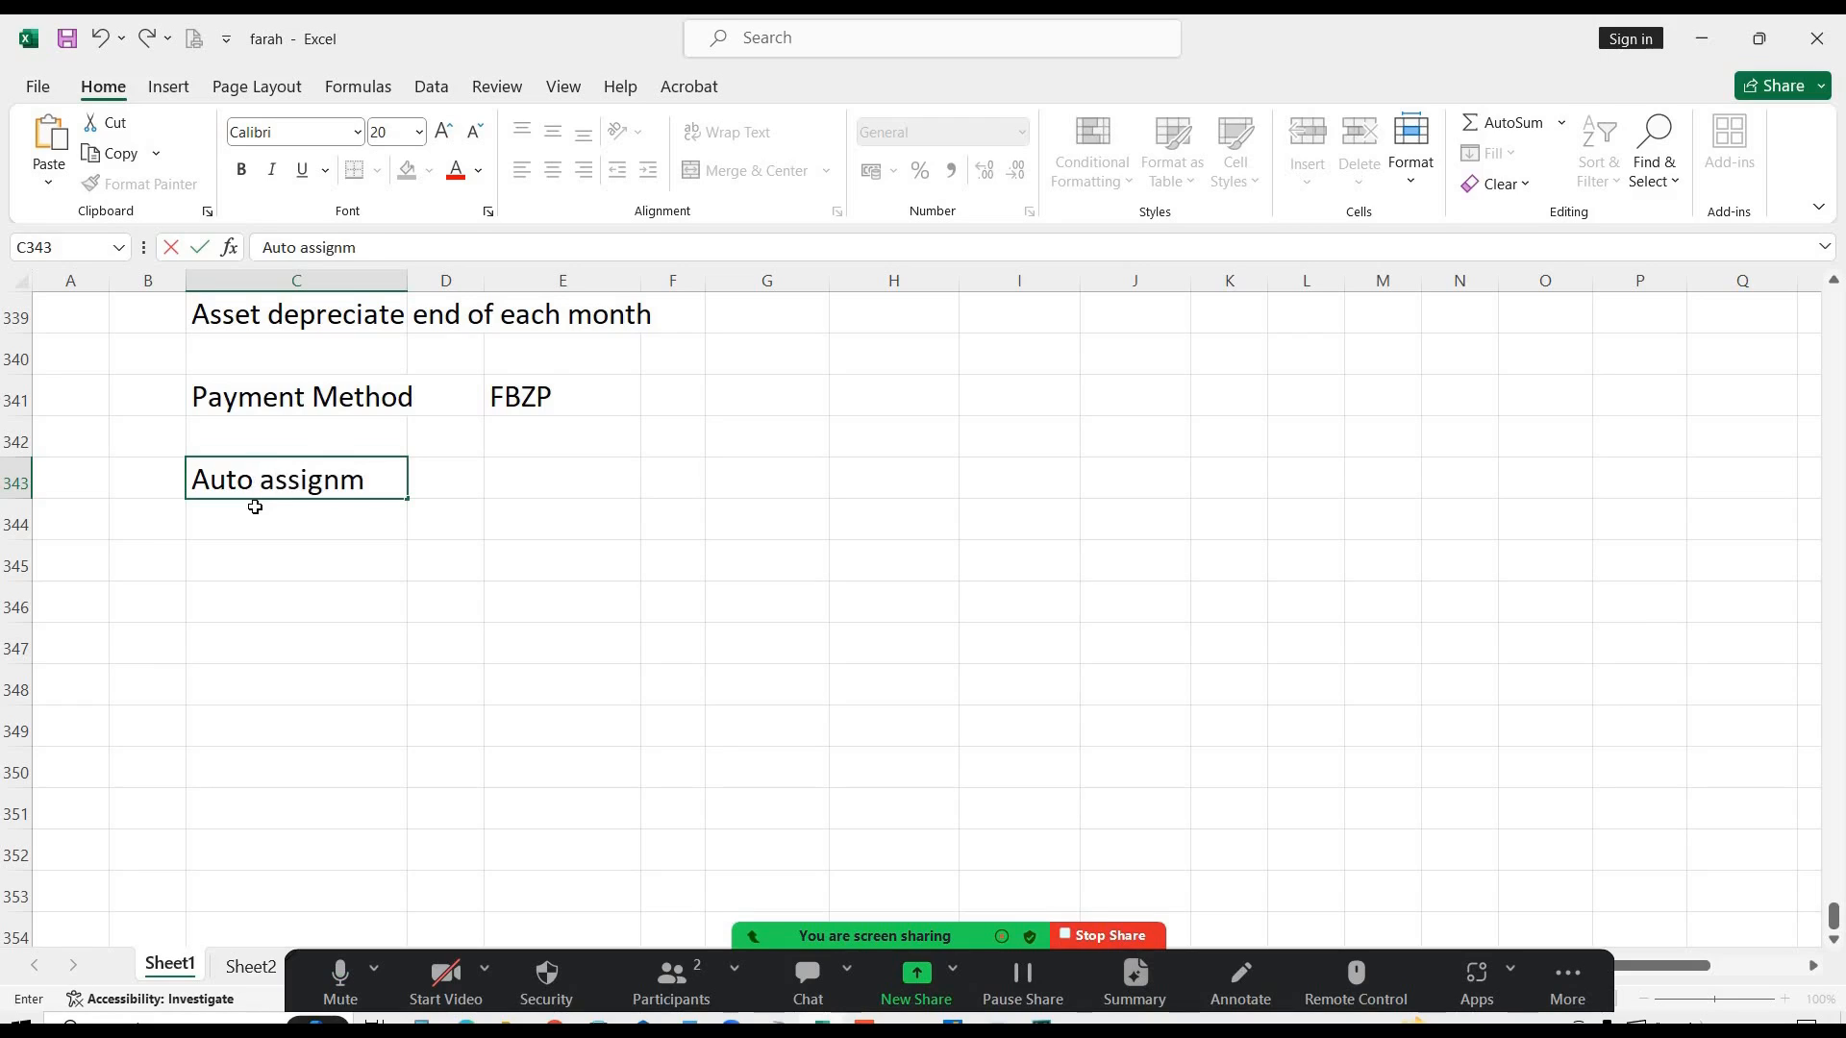
pyautogui.write('ent of cheque')
pyautogui.press('Return')
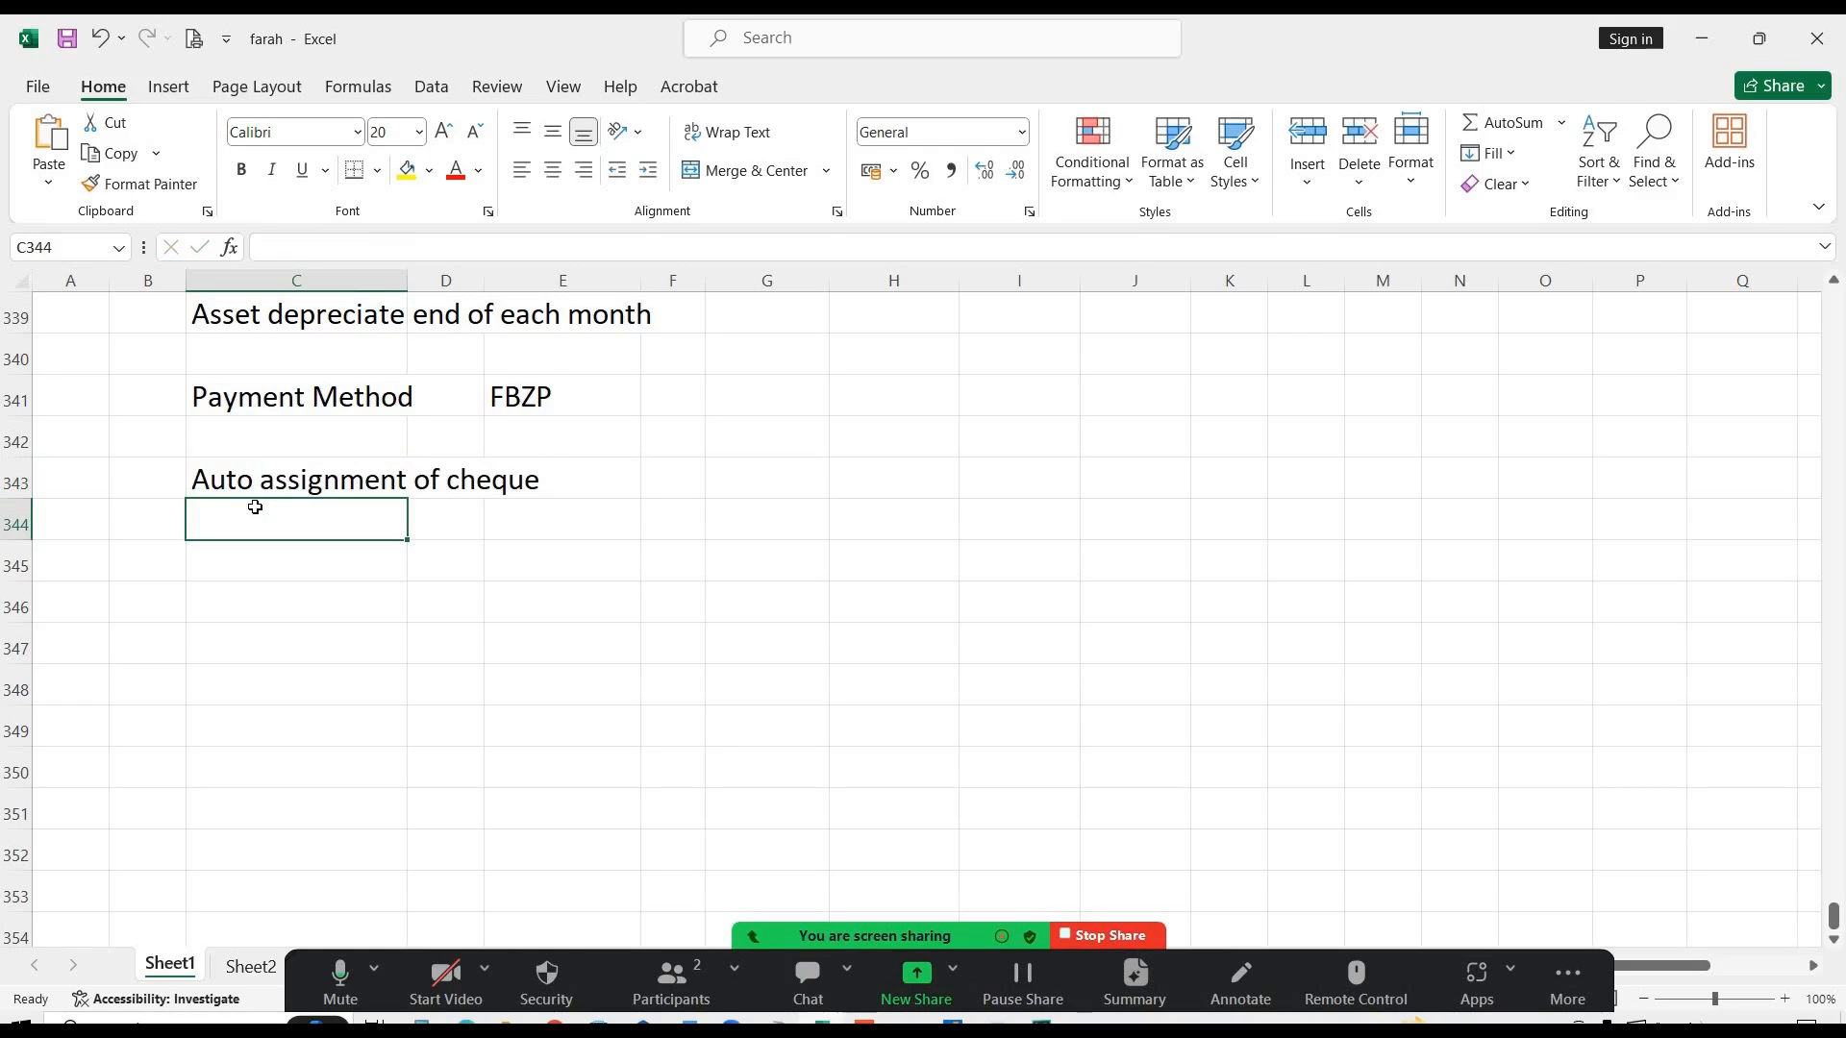
# - Switch back to SAP and expand Accounting, Financial Accounting, Accounts Payable down to Document Entry in the SAP Menu tree
pyautogui.hotkey('alt', 'Tab')
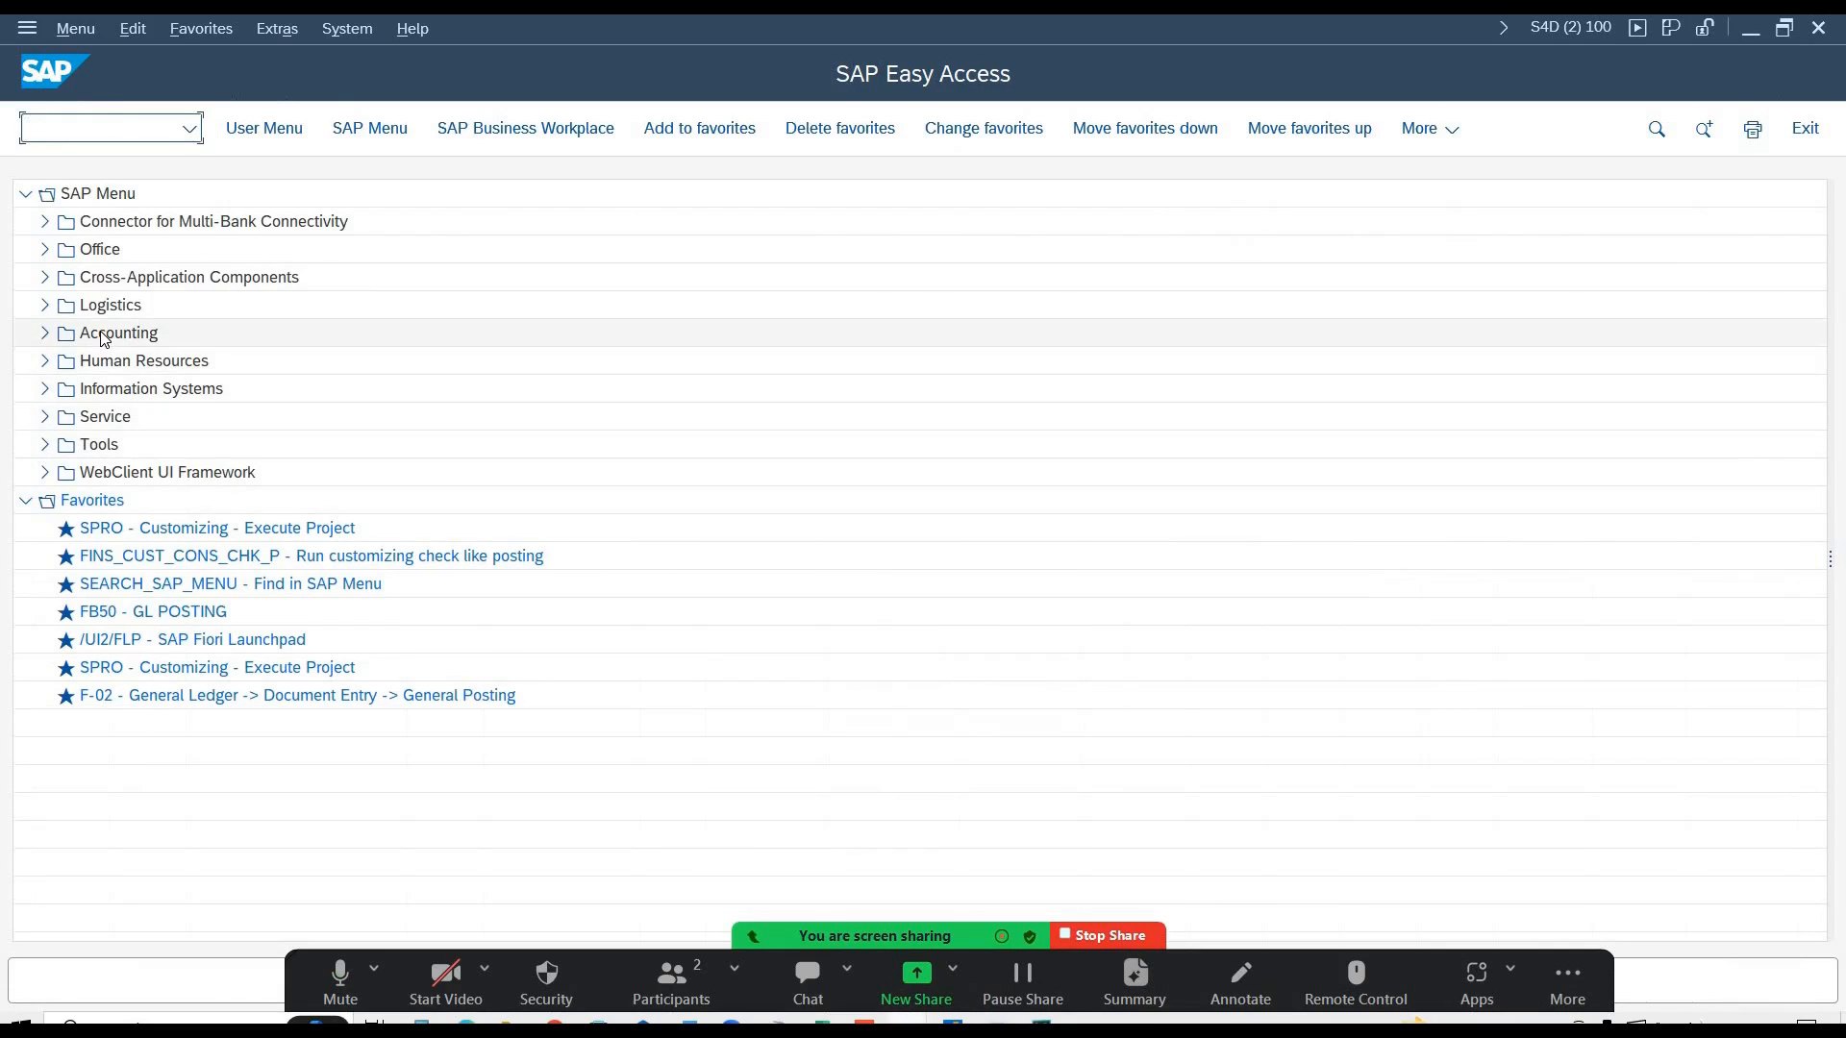
pyautogui.click(105, 337)
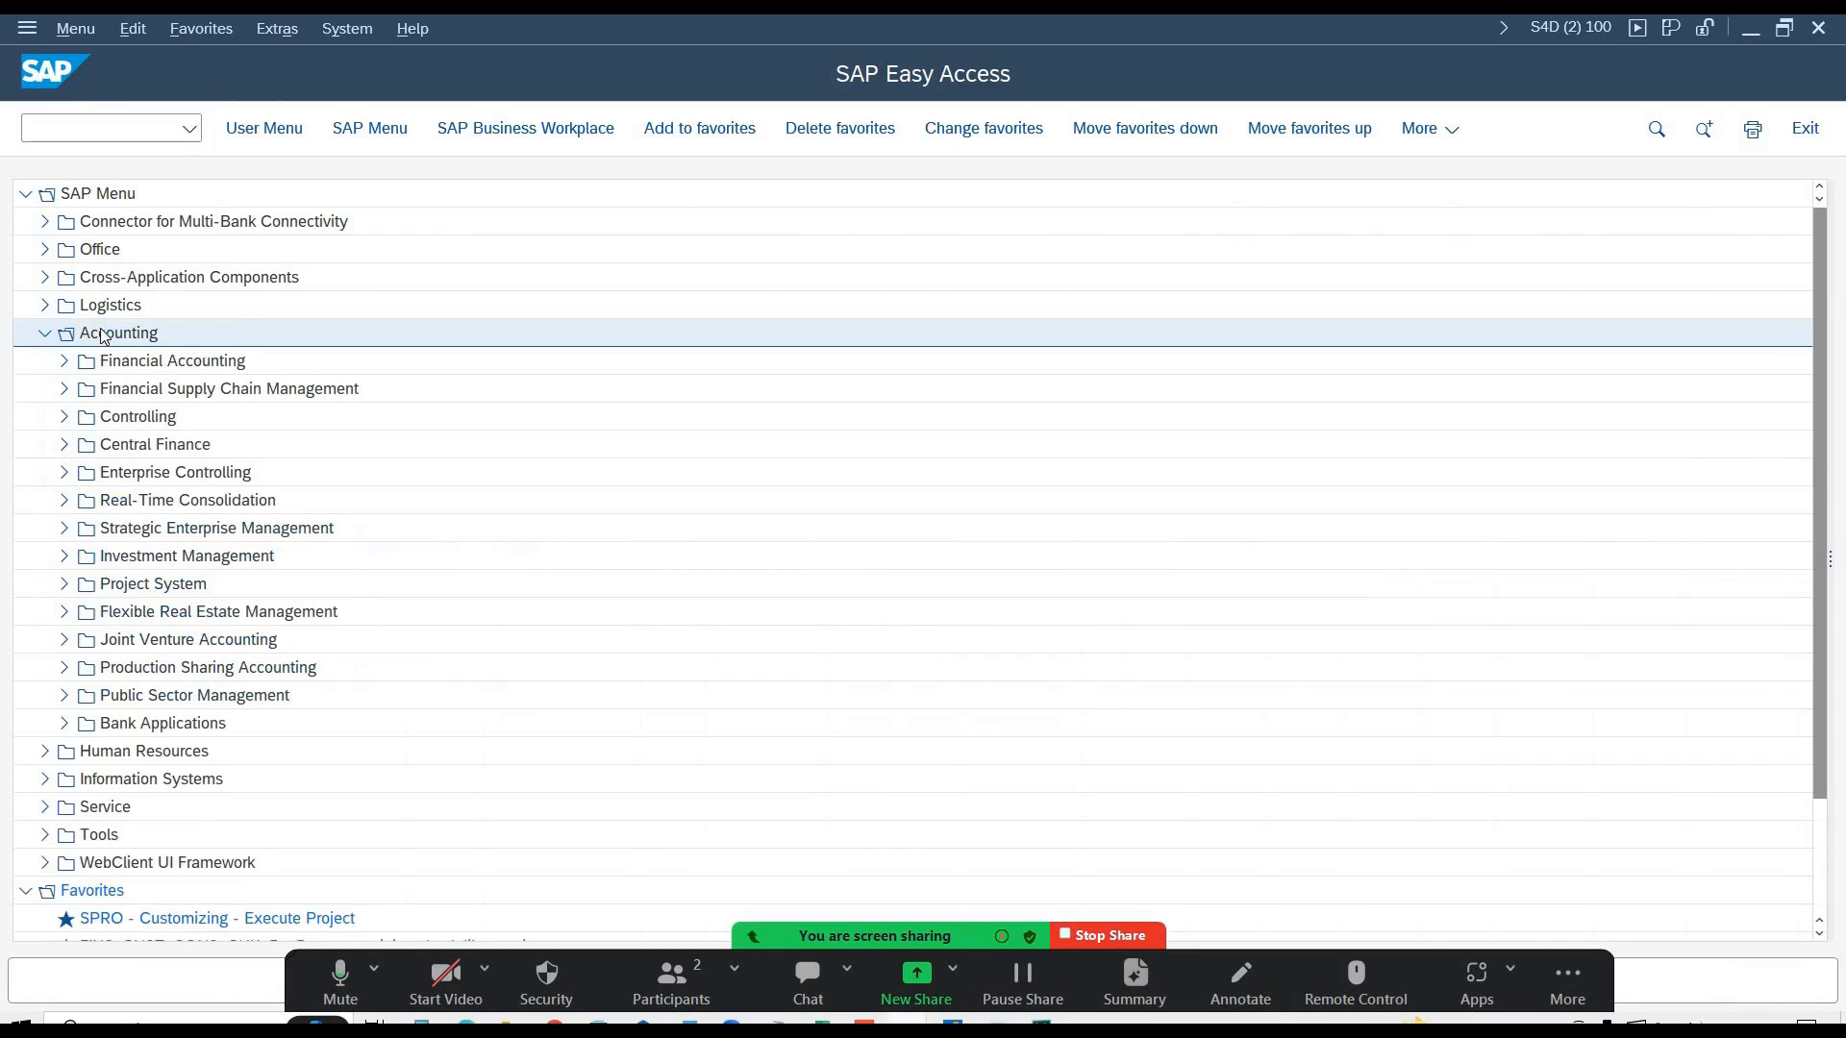
pyautogui.press('Down')
pyautogui.press('Right')
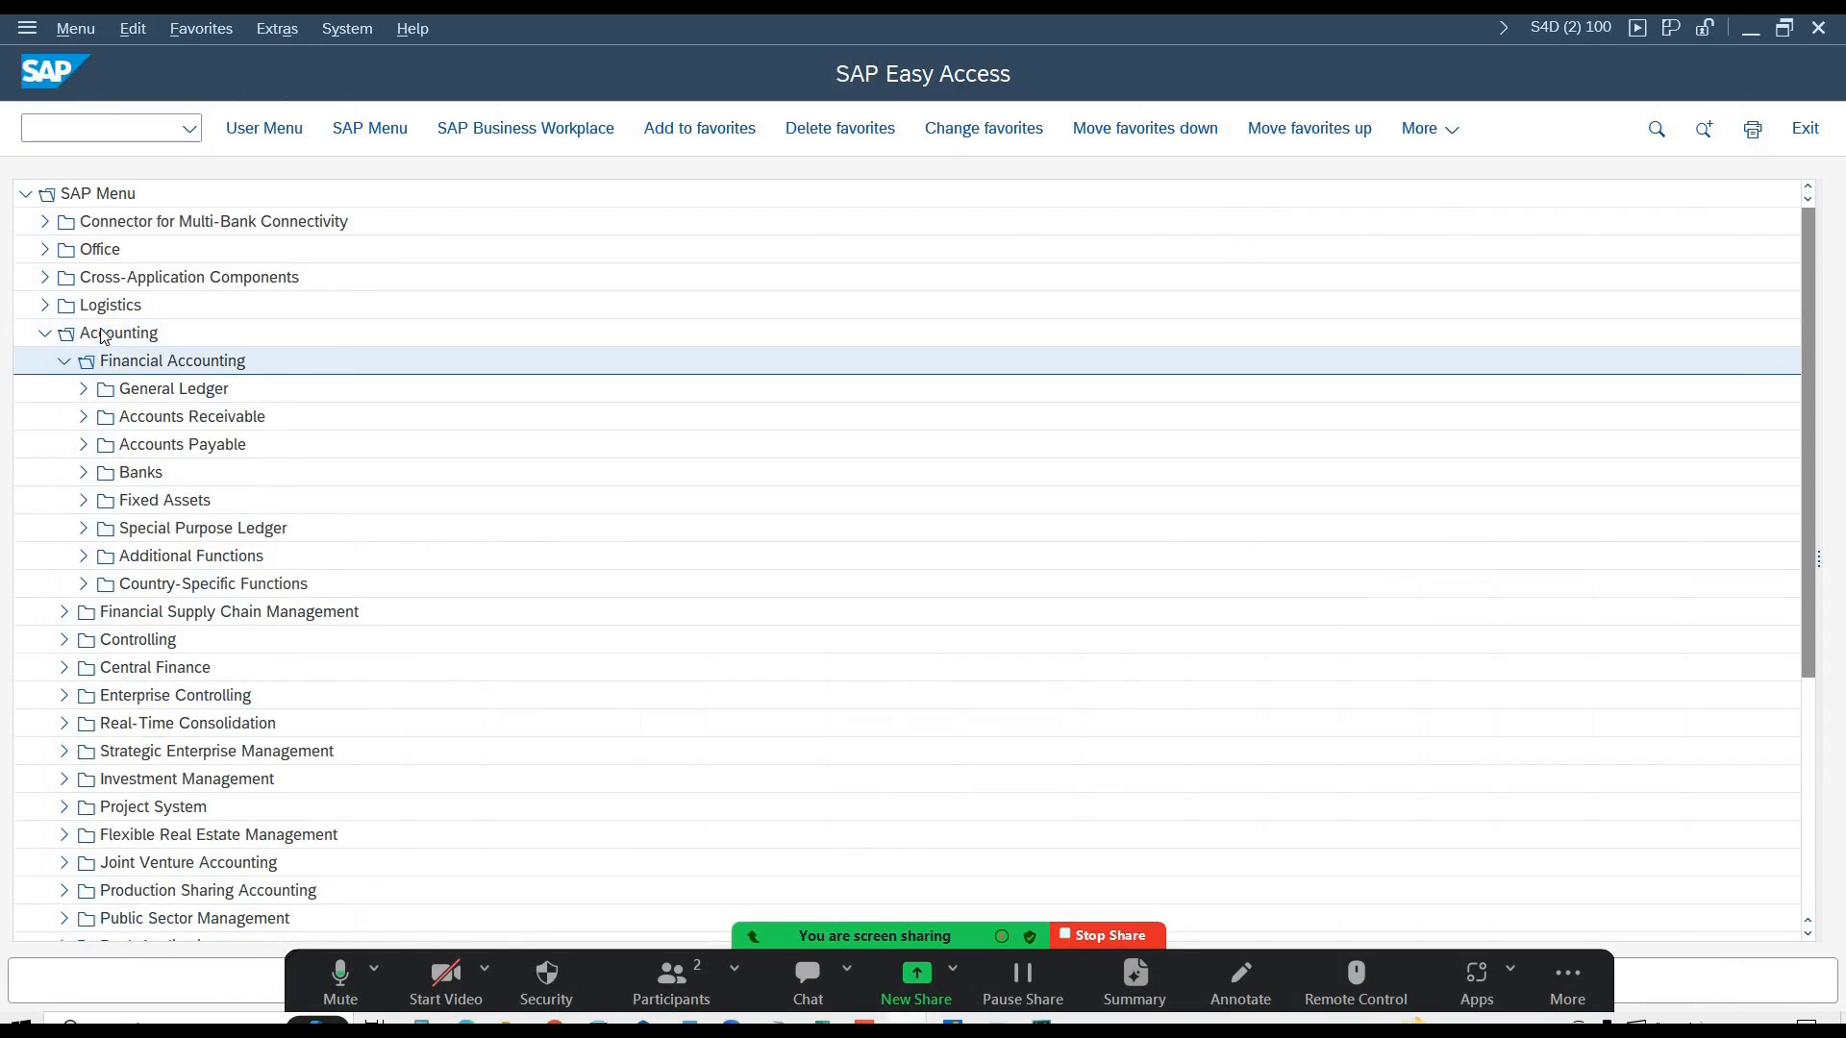
pyautogui.press('Down')
pyautogui.press('Down')
pyautogui.press('Down')
pyautogui.press('Right')
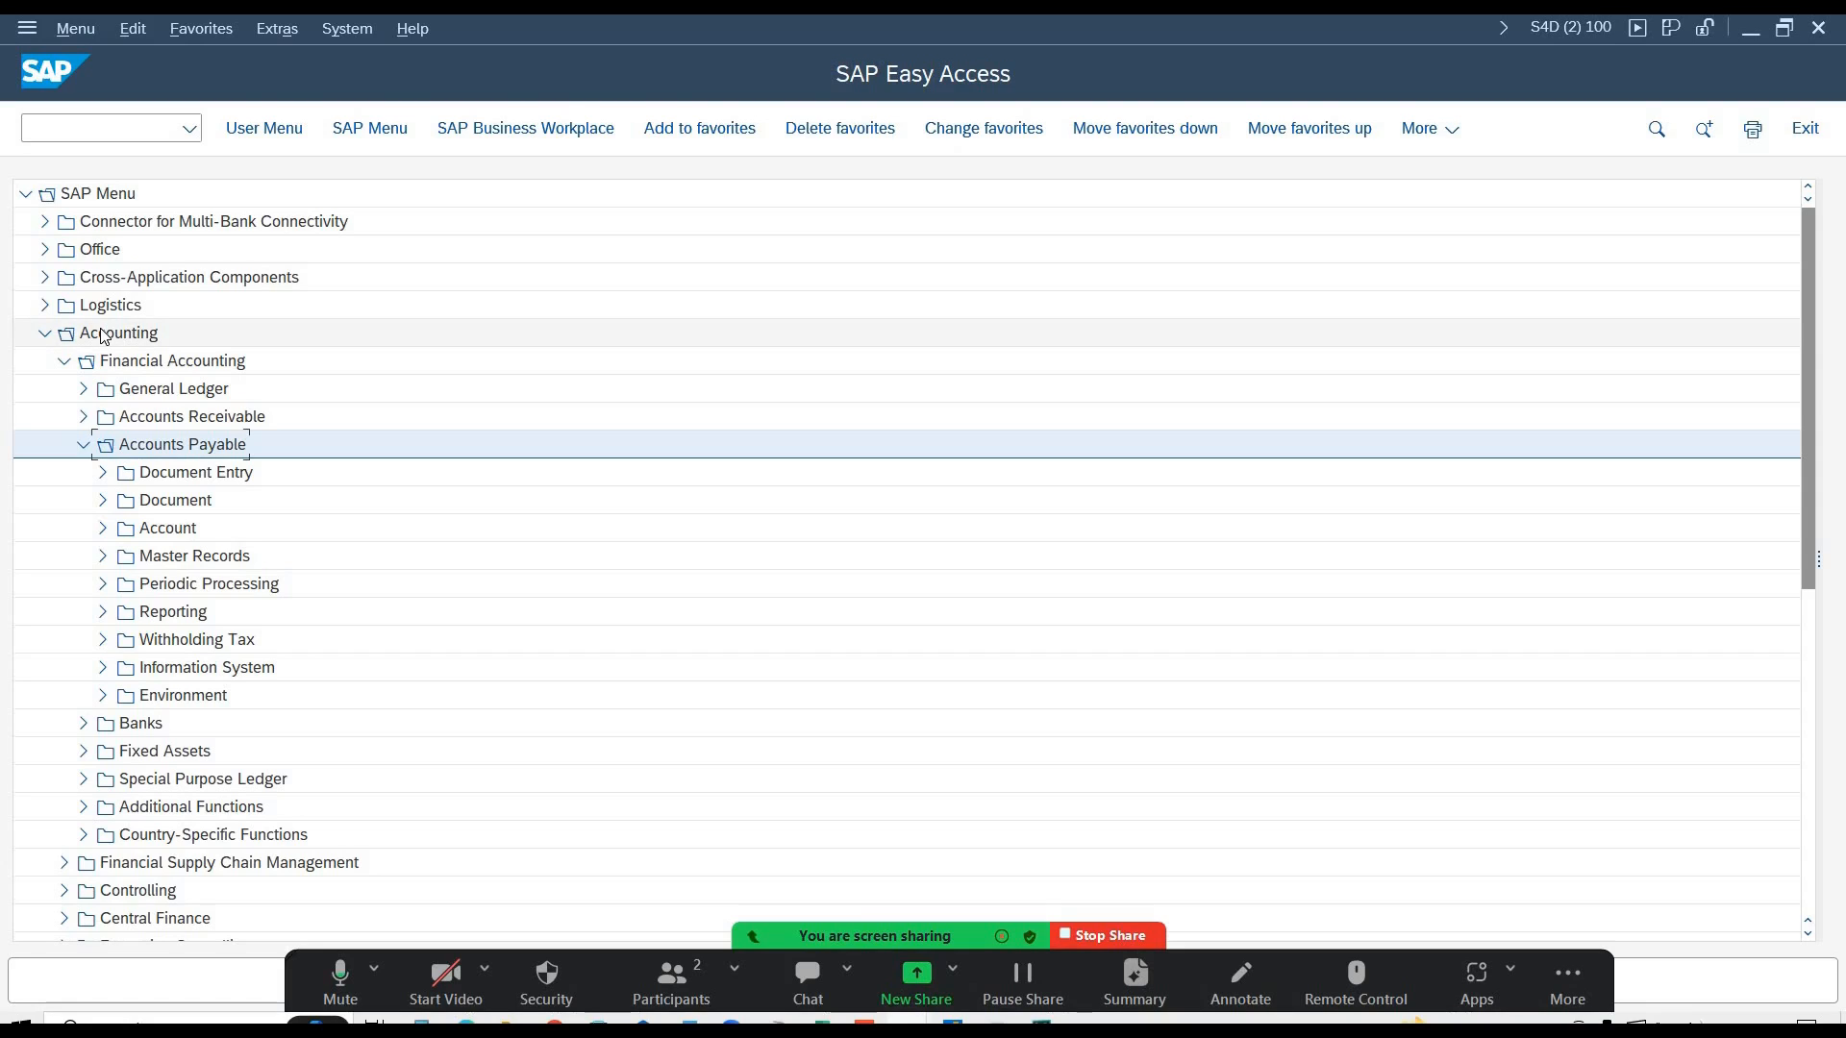
pyautogui.press('Down')
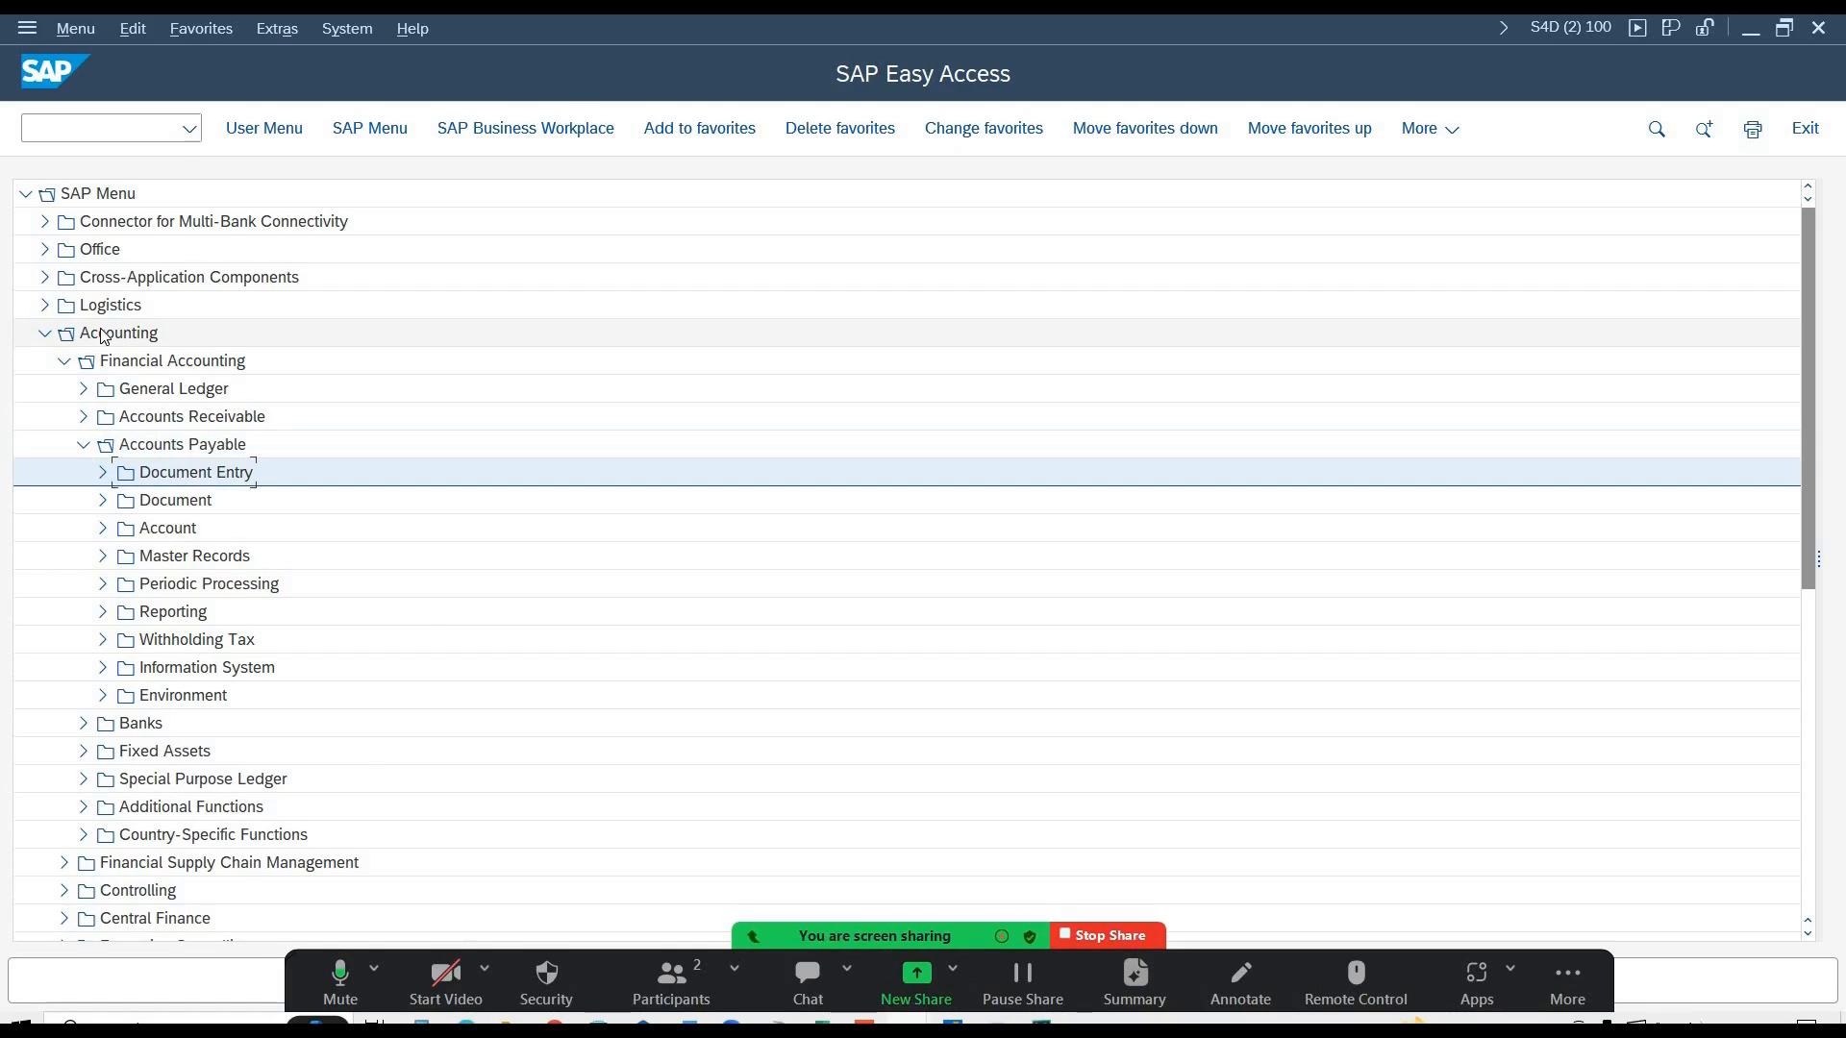
pyautogui.press('Right')
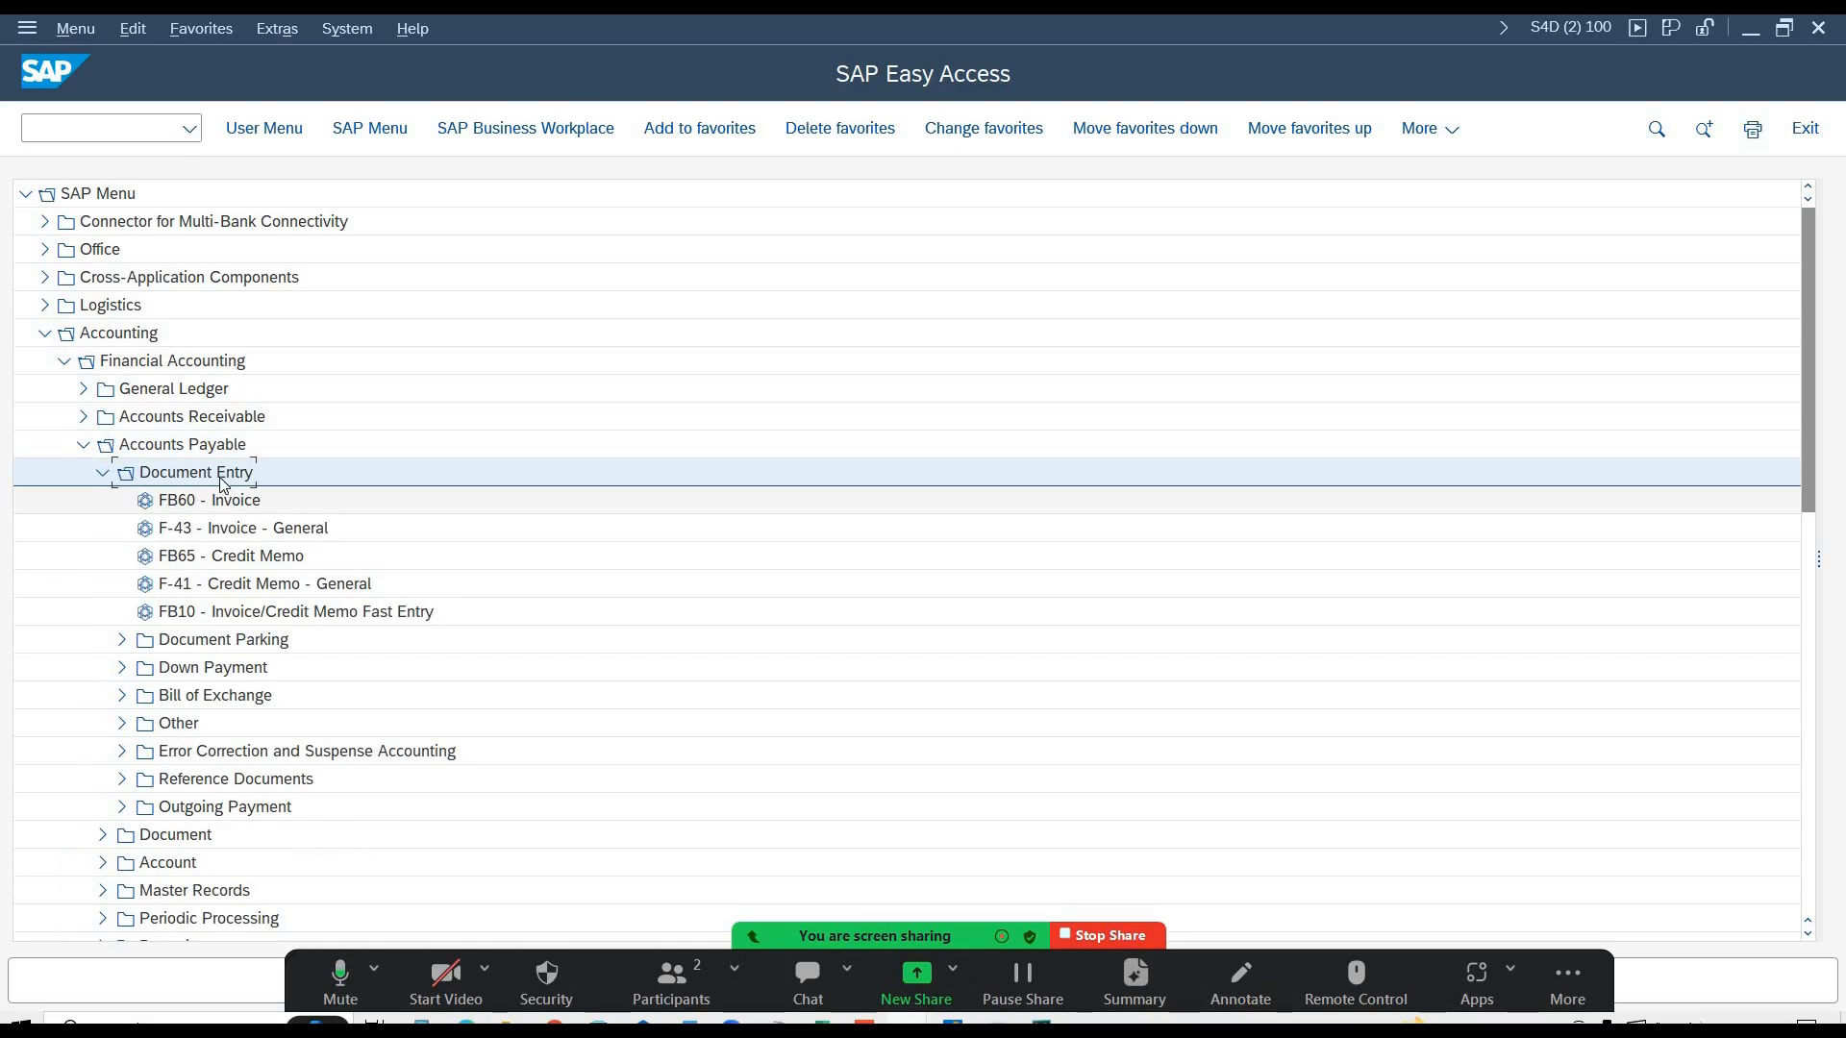
# - Expand Outgoing Payment under Document Entry and start transaction F-58 - Post + Print Forms
pyautogui.click(230, 815)
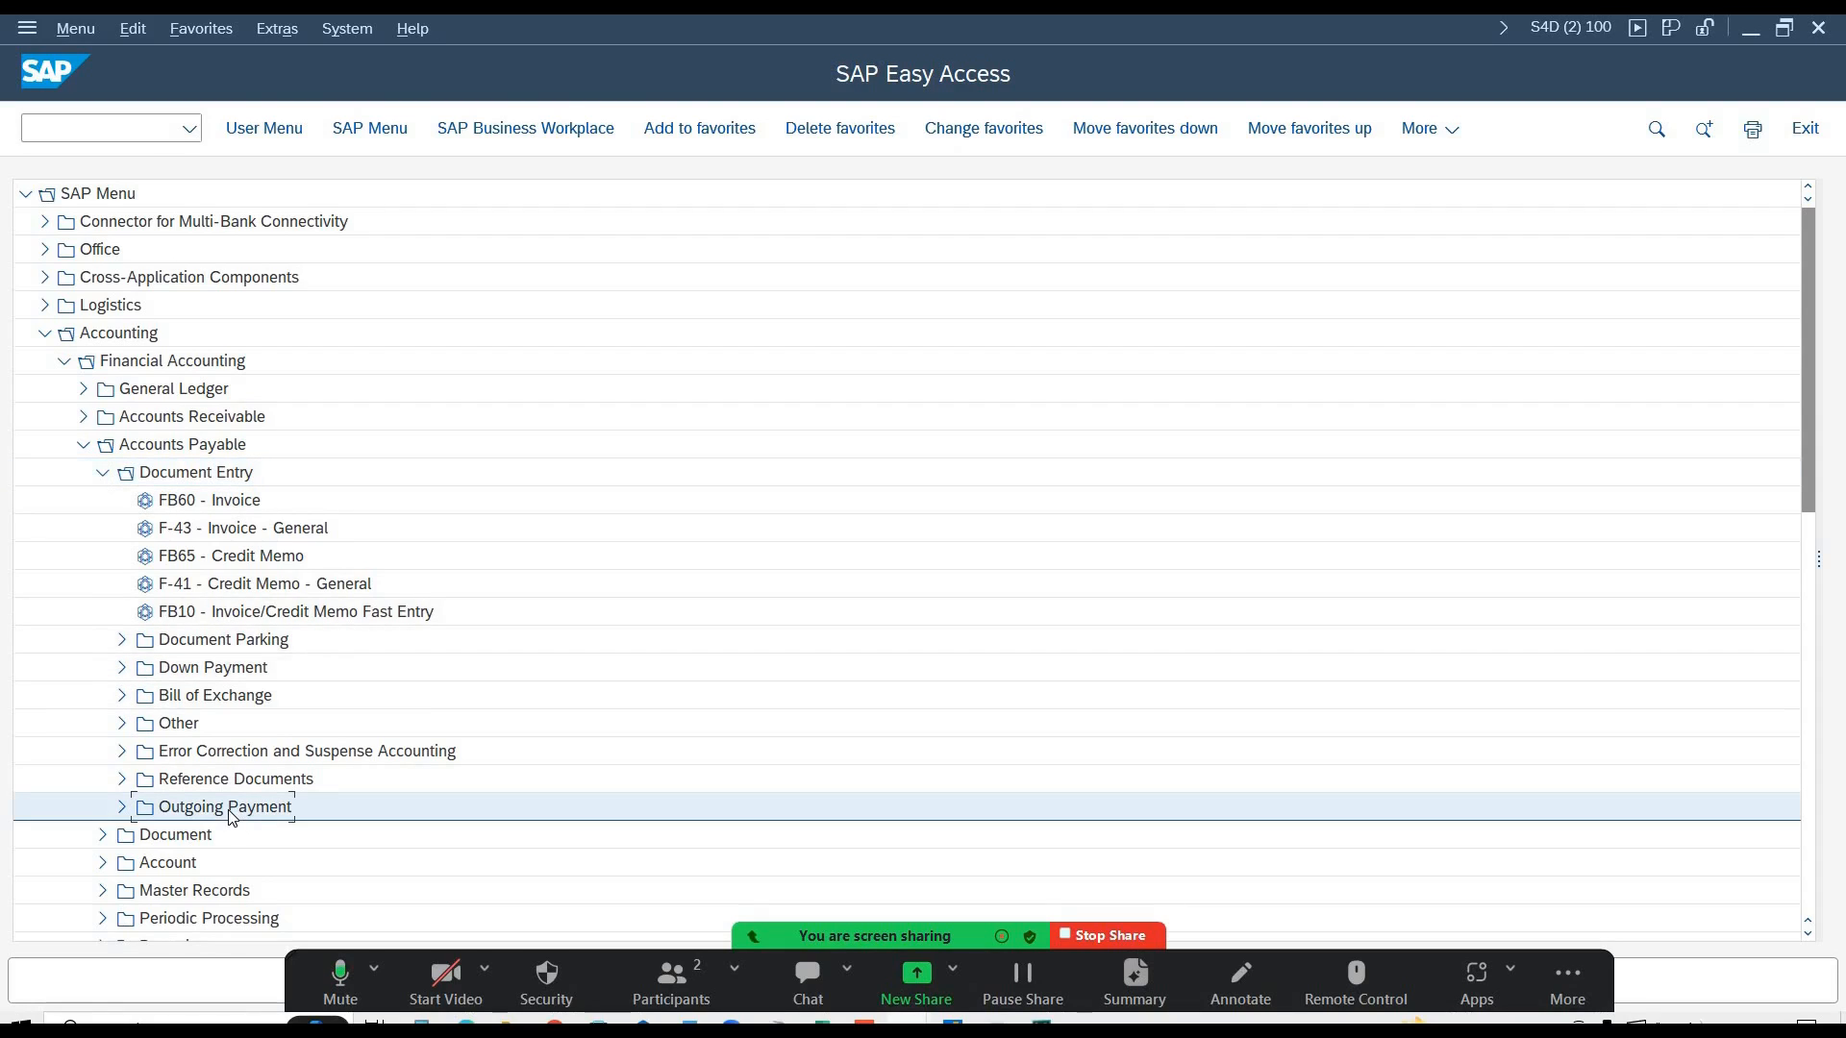
pyautogui.doubleClick(231, 816)
pyautogui.scroll(-3, 226, 750)
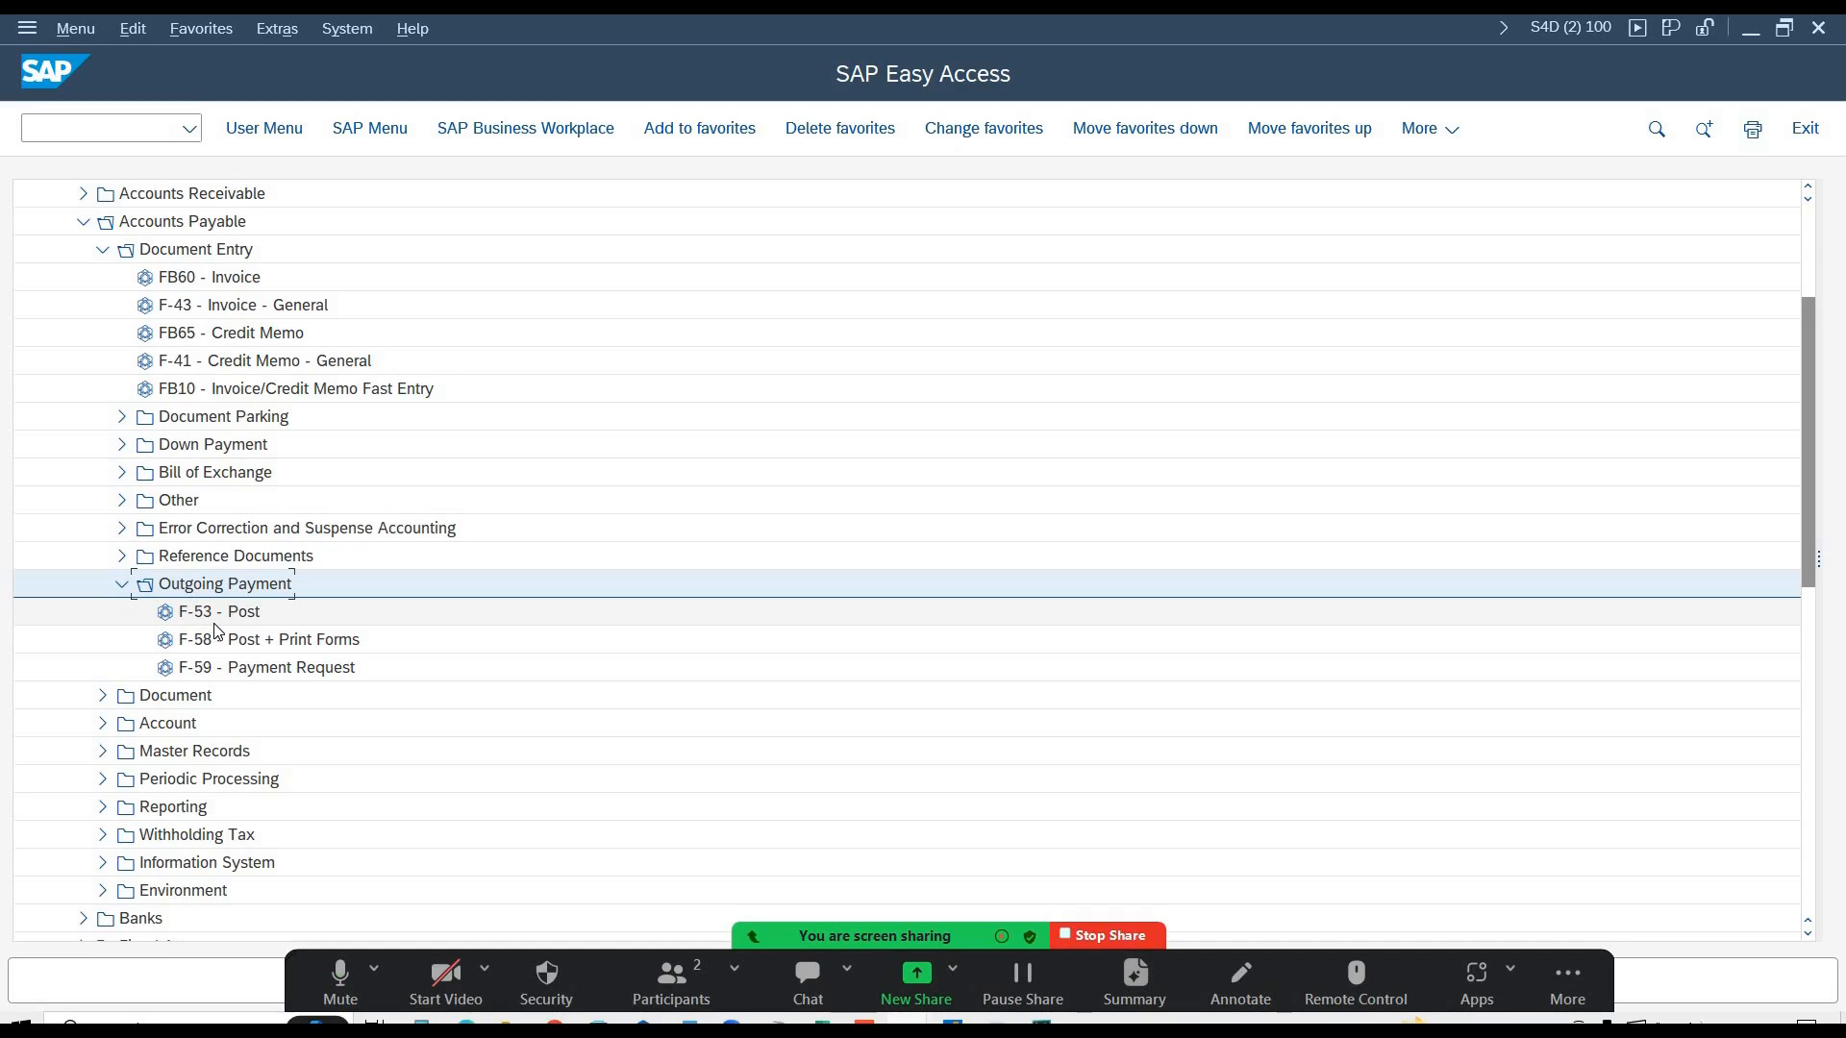
pyautogui.click(212, 622)
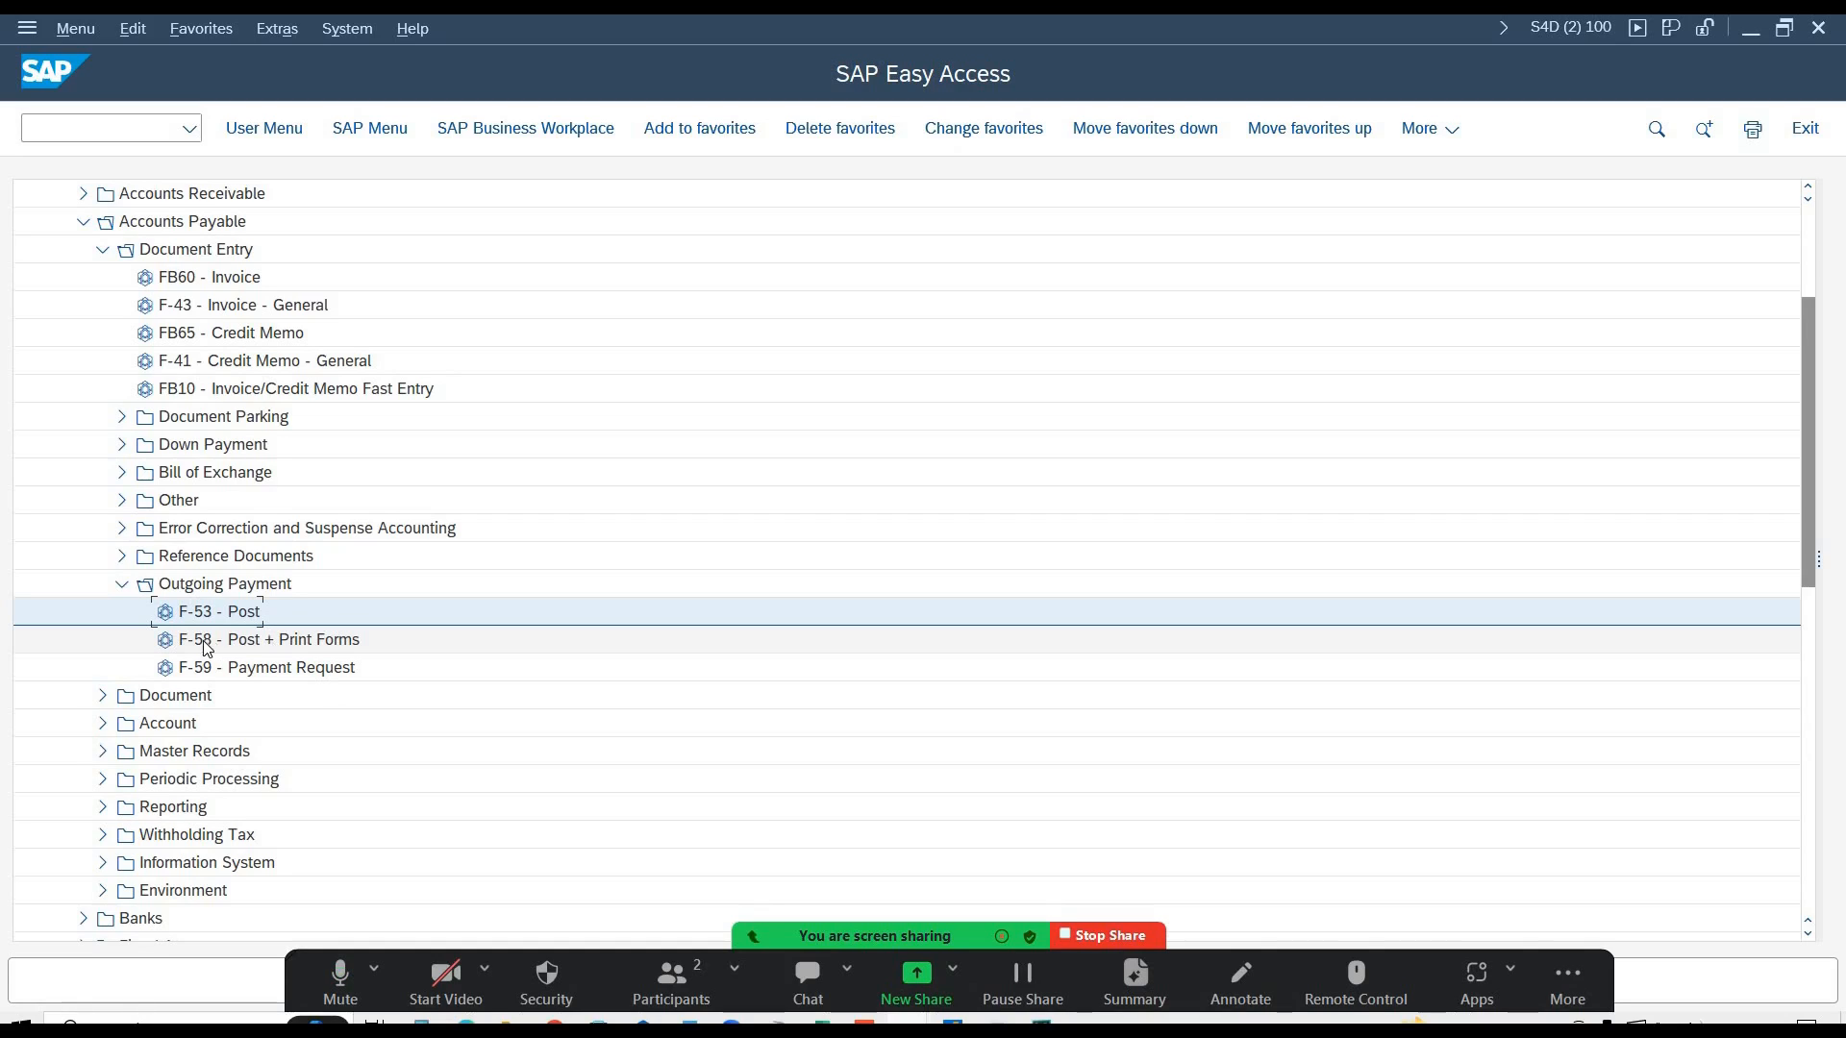
pyautogui.click(228, 649)
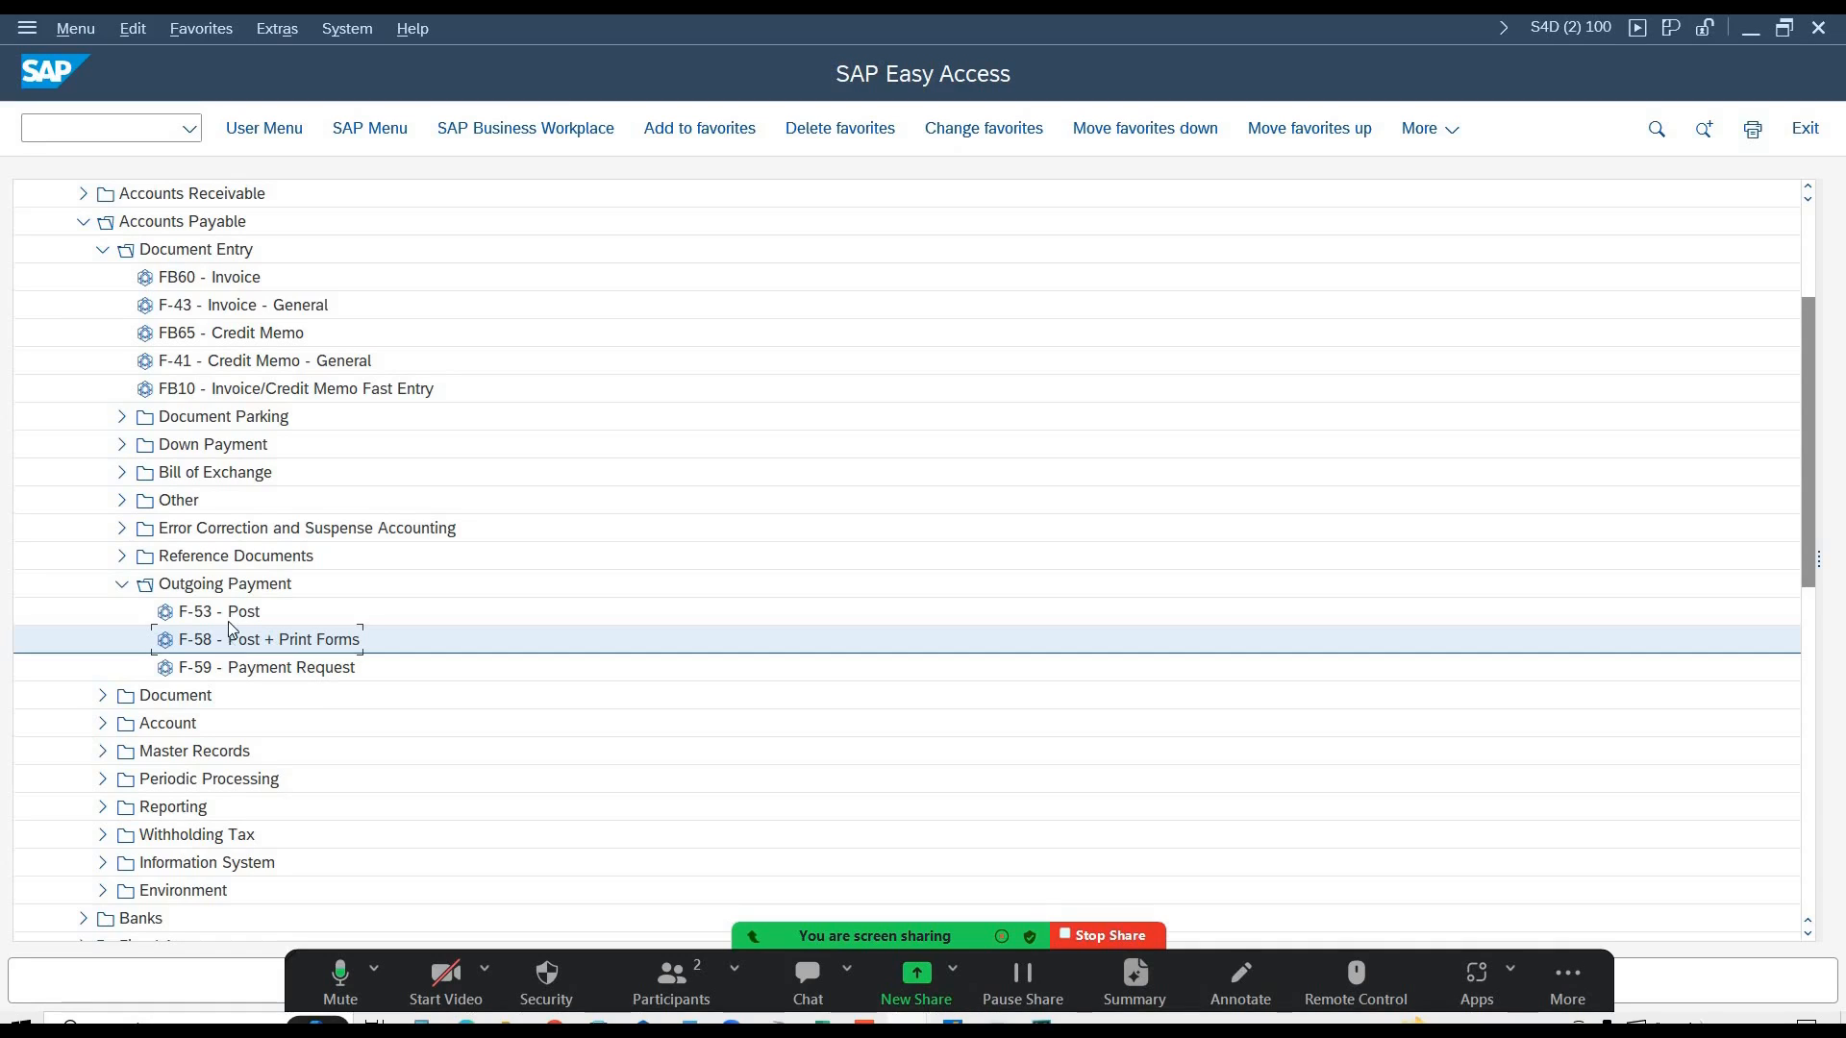
pyautogui.click(221, 612)
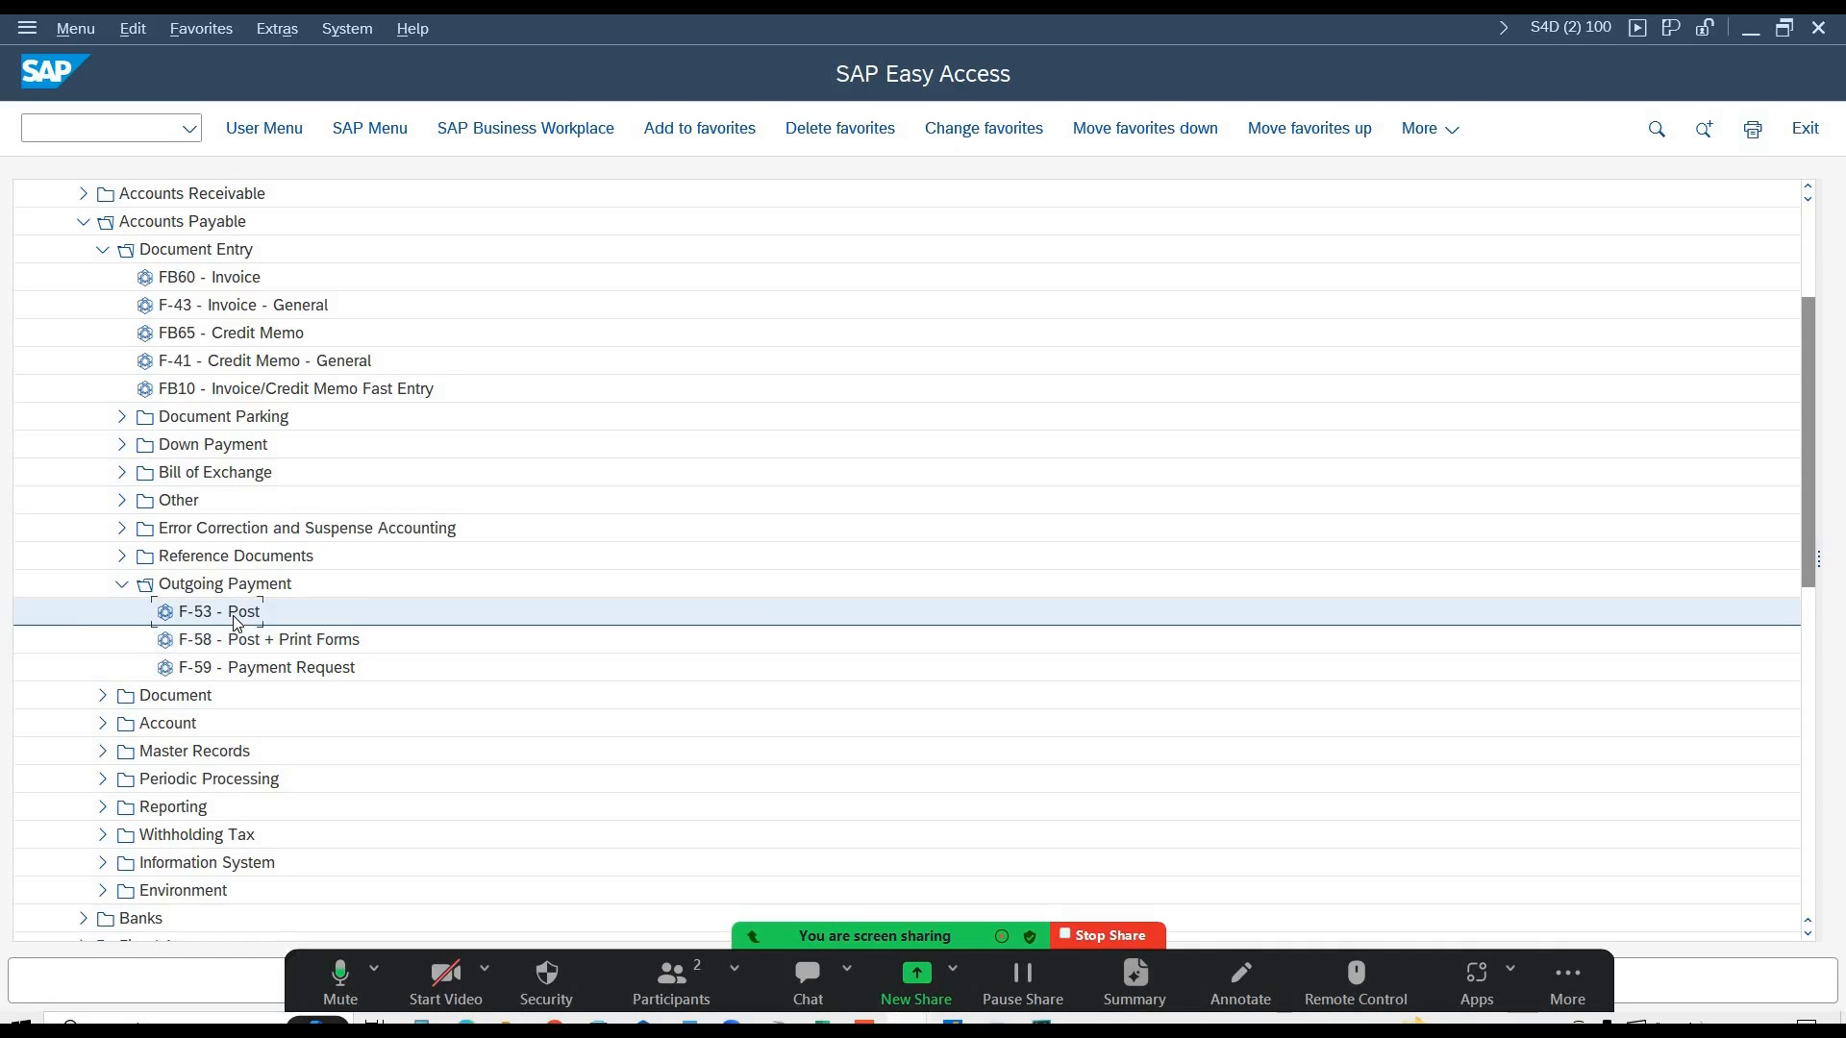
pyautogui.click(277, 651)
pyautogui.doubleClick(277, 652)
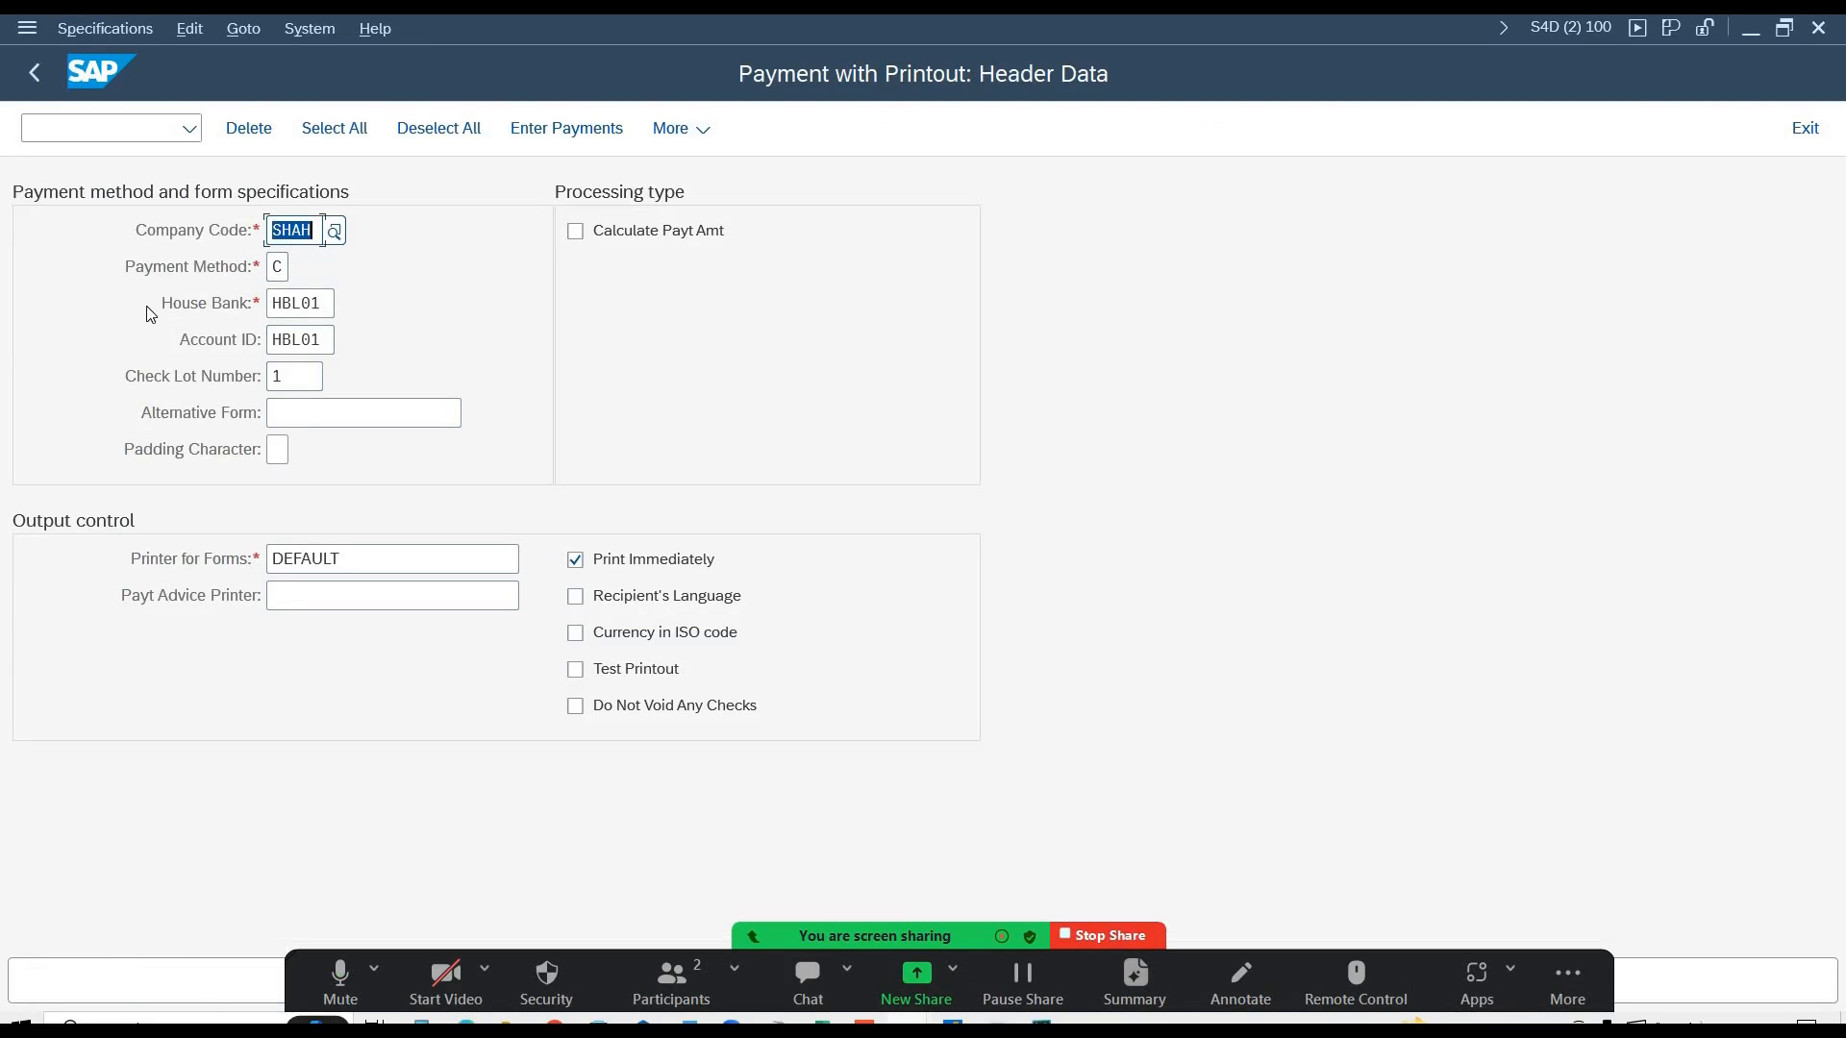
# - Set the payment's company code to 1101 and choose house bank HBL01 from the list of house banks
pyautogui.write('1010')
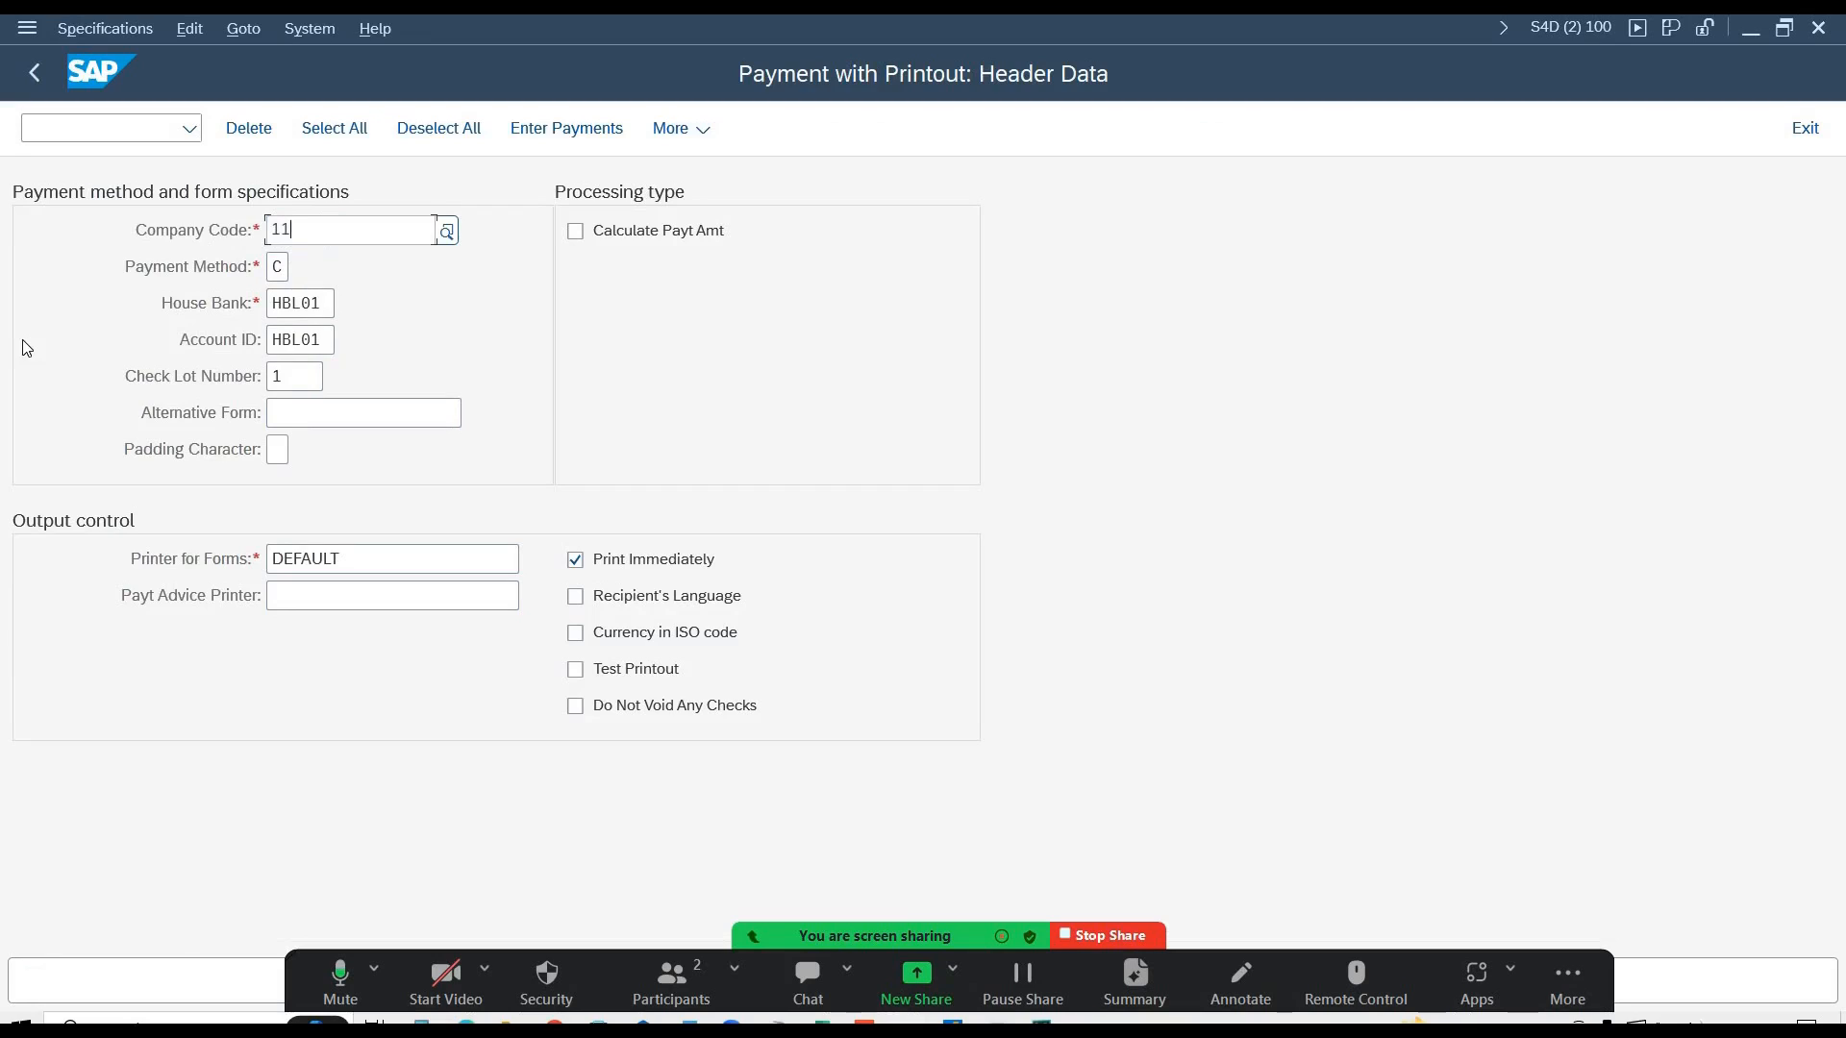
pyautogui.hotkey('ctrl', 'z')
pyautogui.write('1101')
pyautogui.press('Tab')
pyautogui.press('Tab')
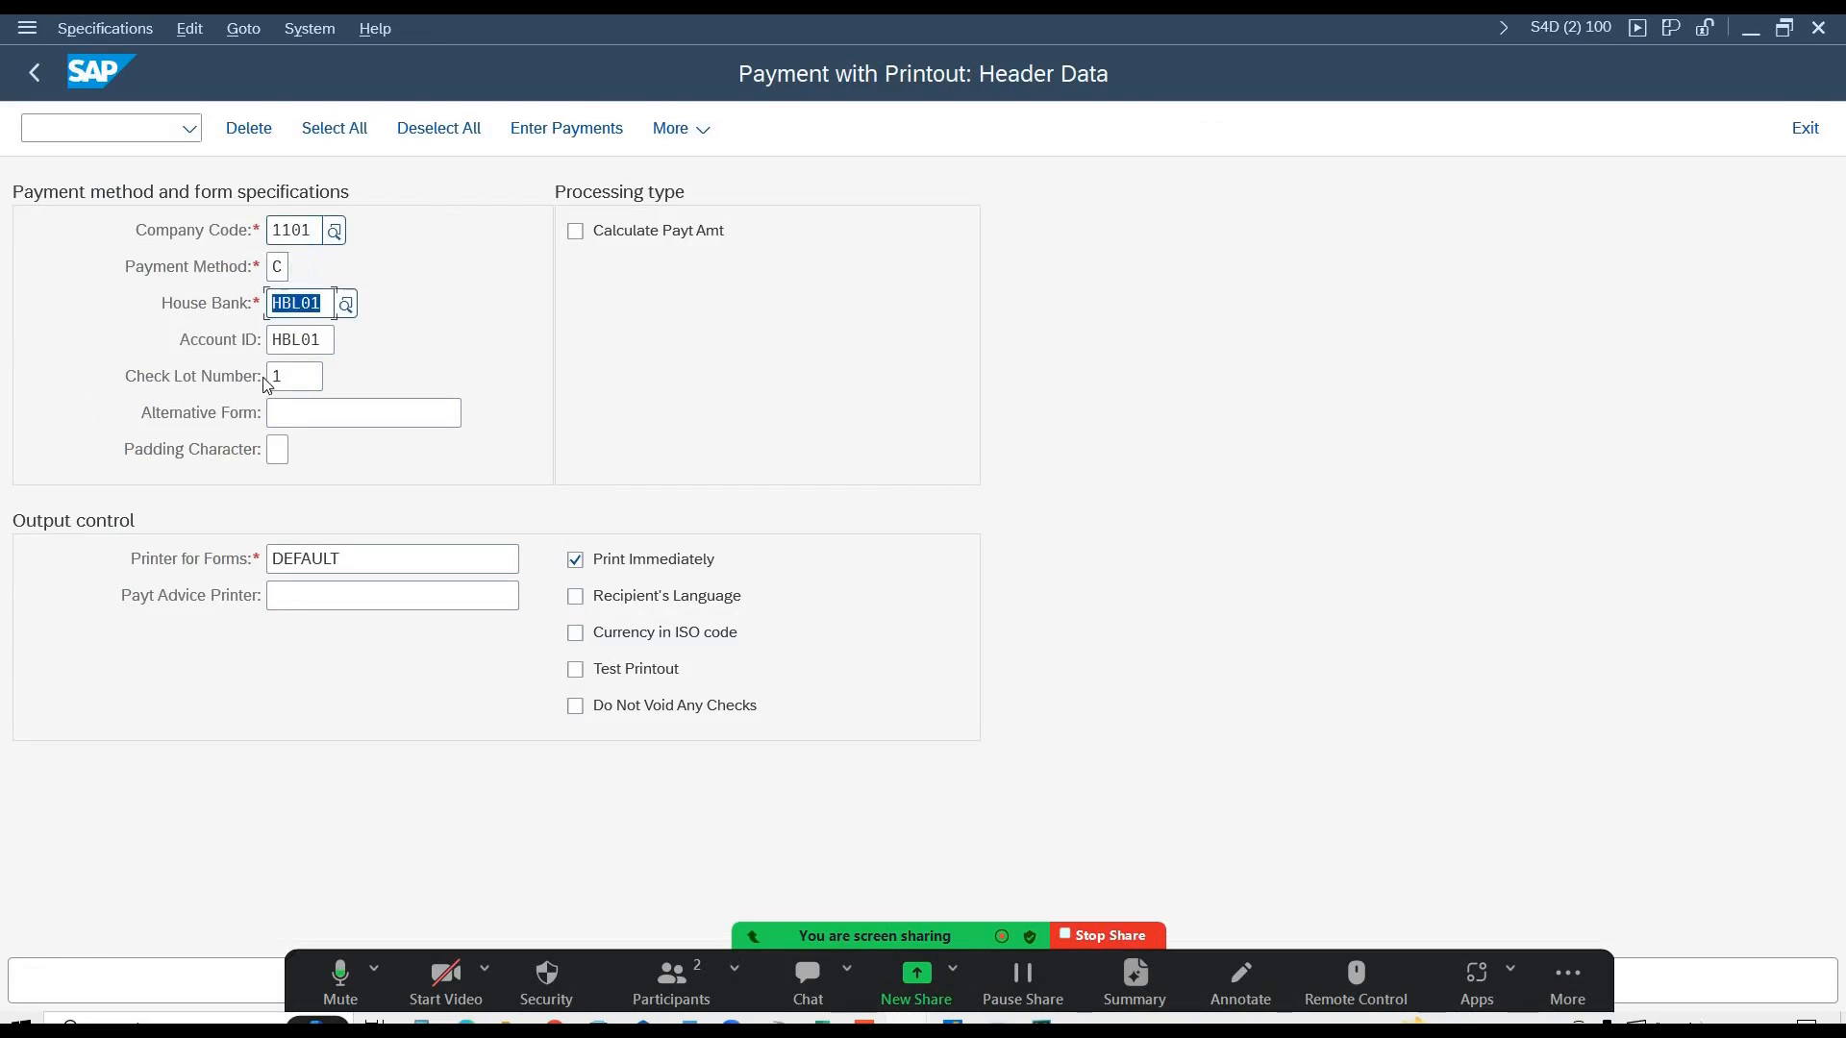
pyautogui.click(344, 312)
pyautogui.click(344, 313)
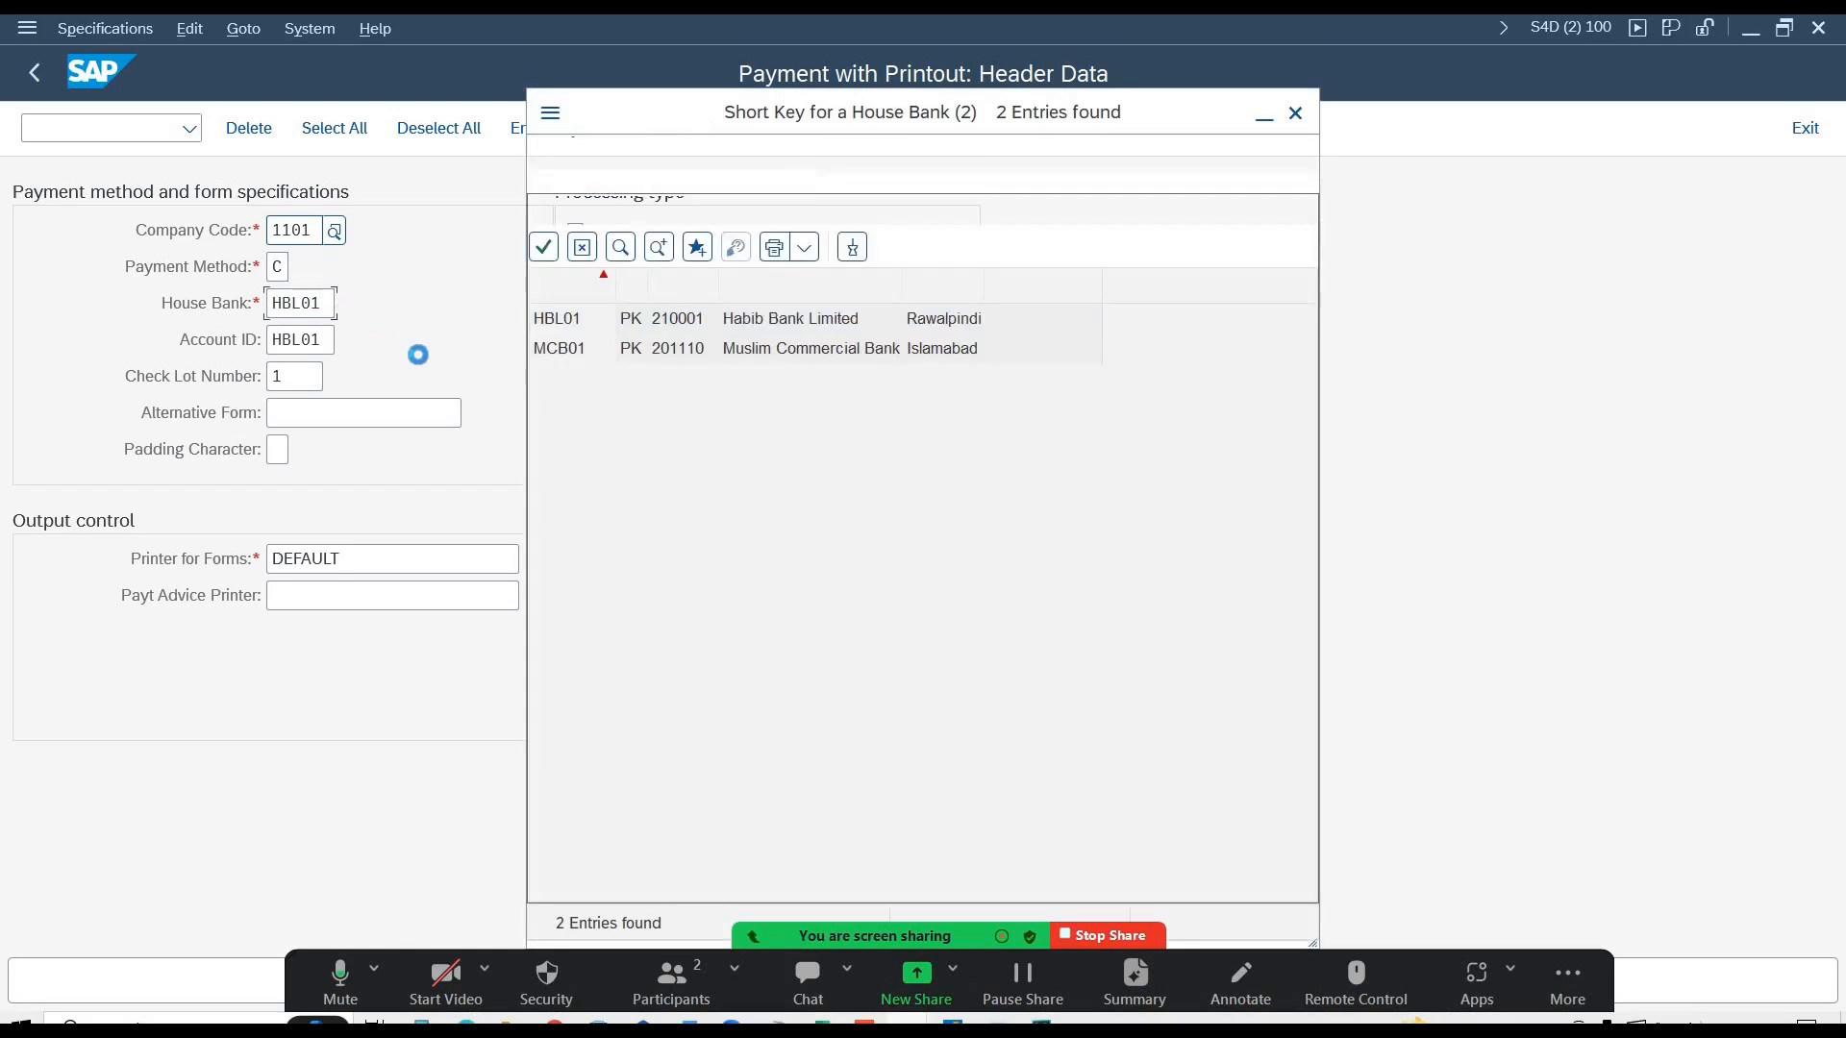
pyautogui.doubleClick(325, 336)
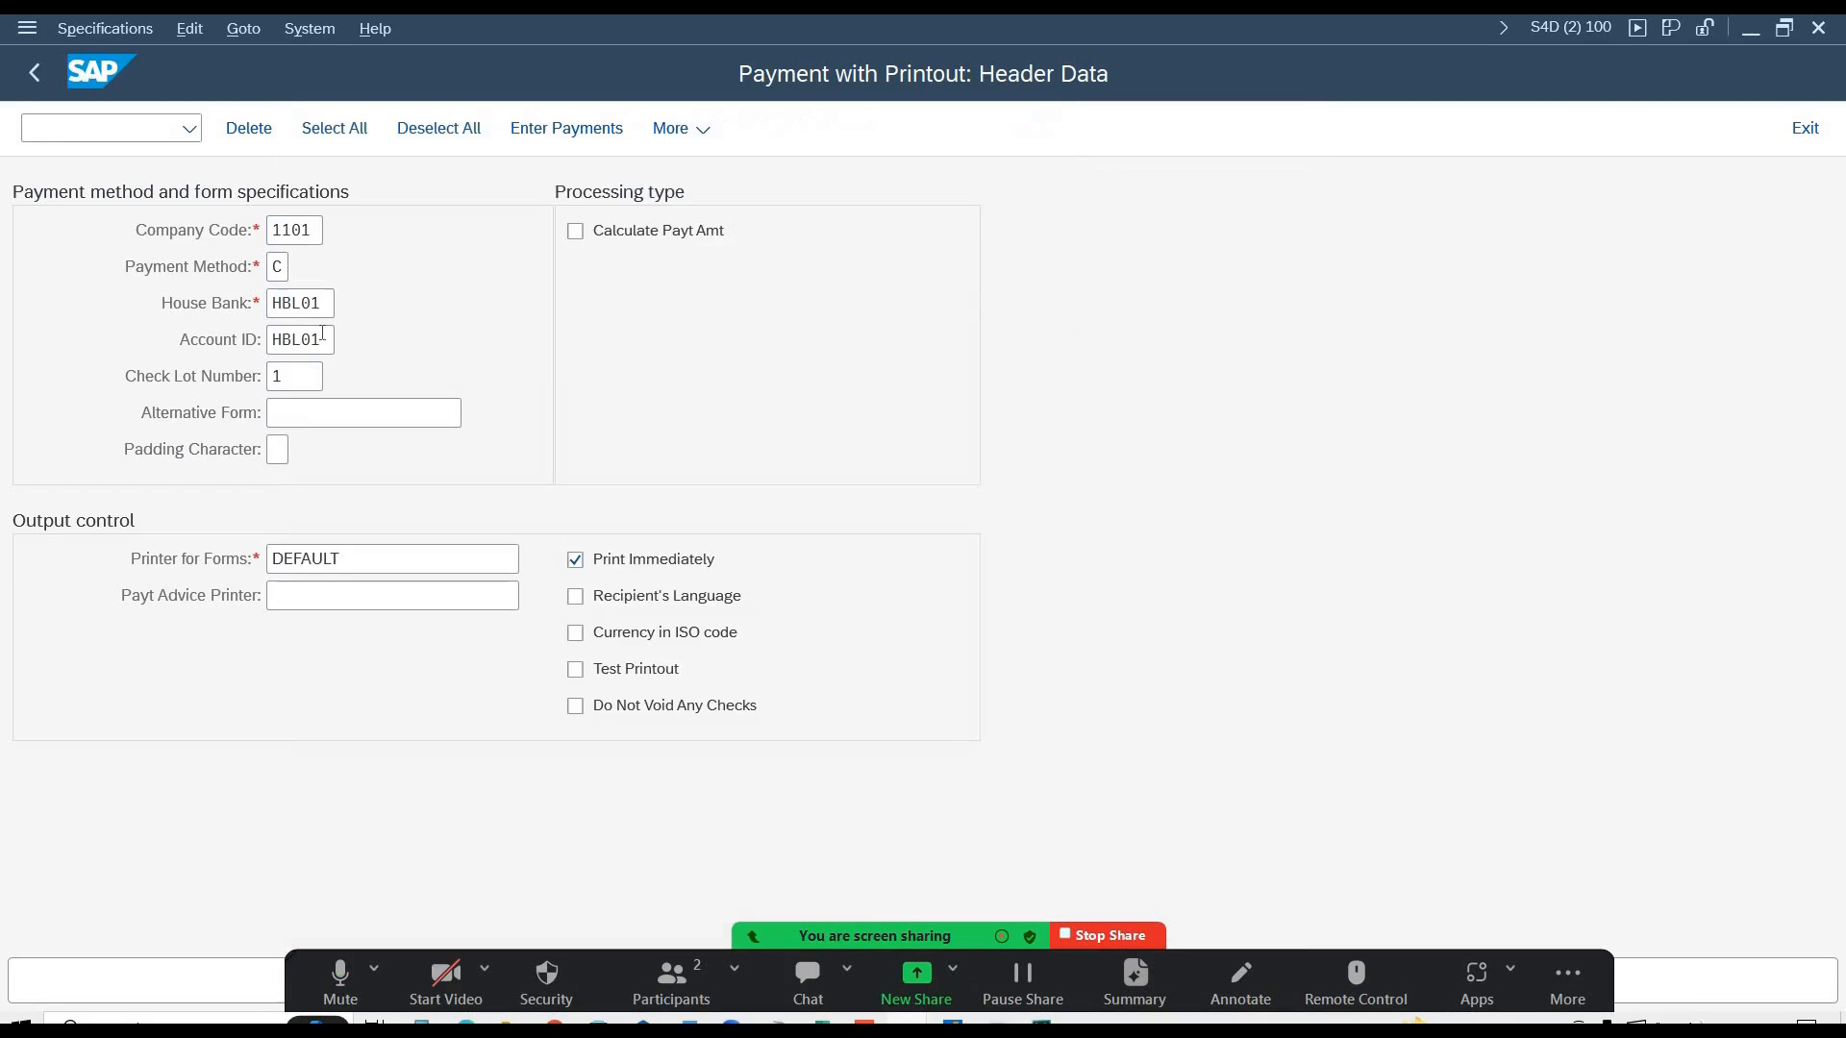
# - Look up the available check lot numbers for house bank HBL01
pyautogui.moveTo(274, 375); pyautogui.dragTo(253, 375)
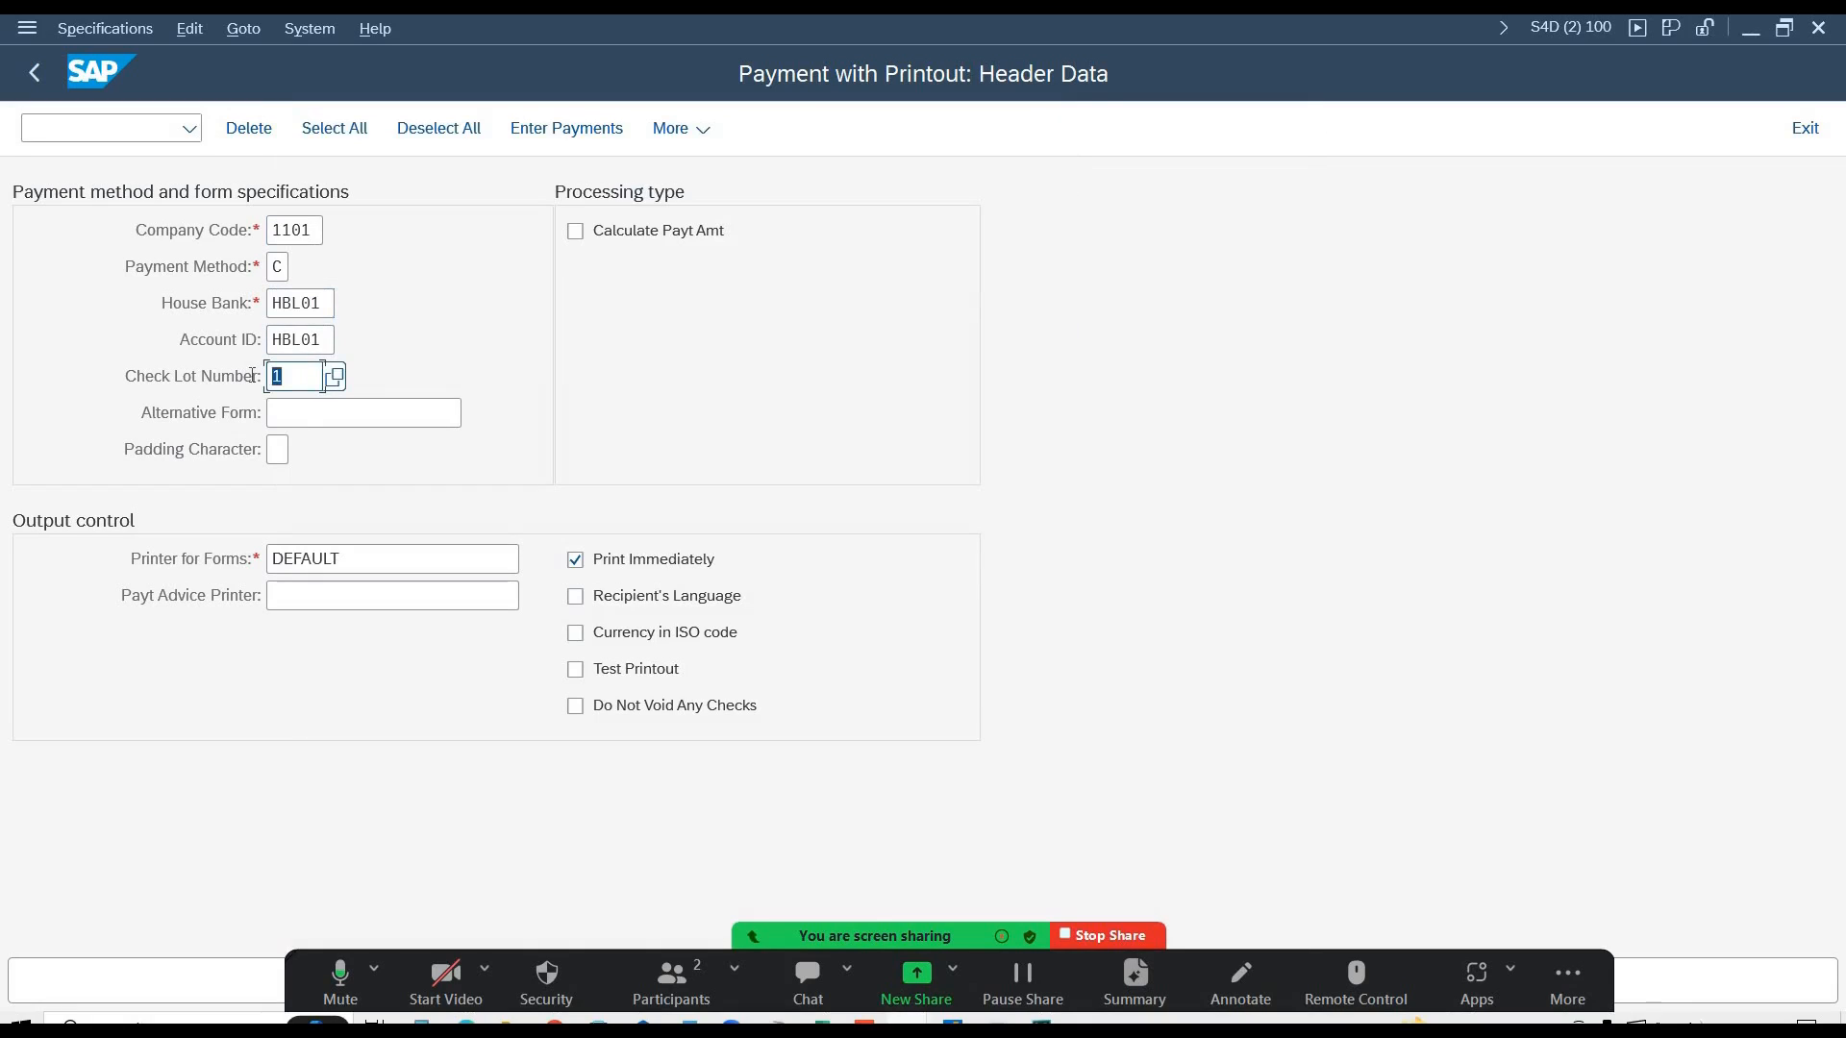
pyautogui.click(343, 384)
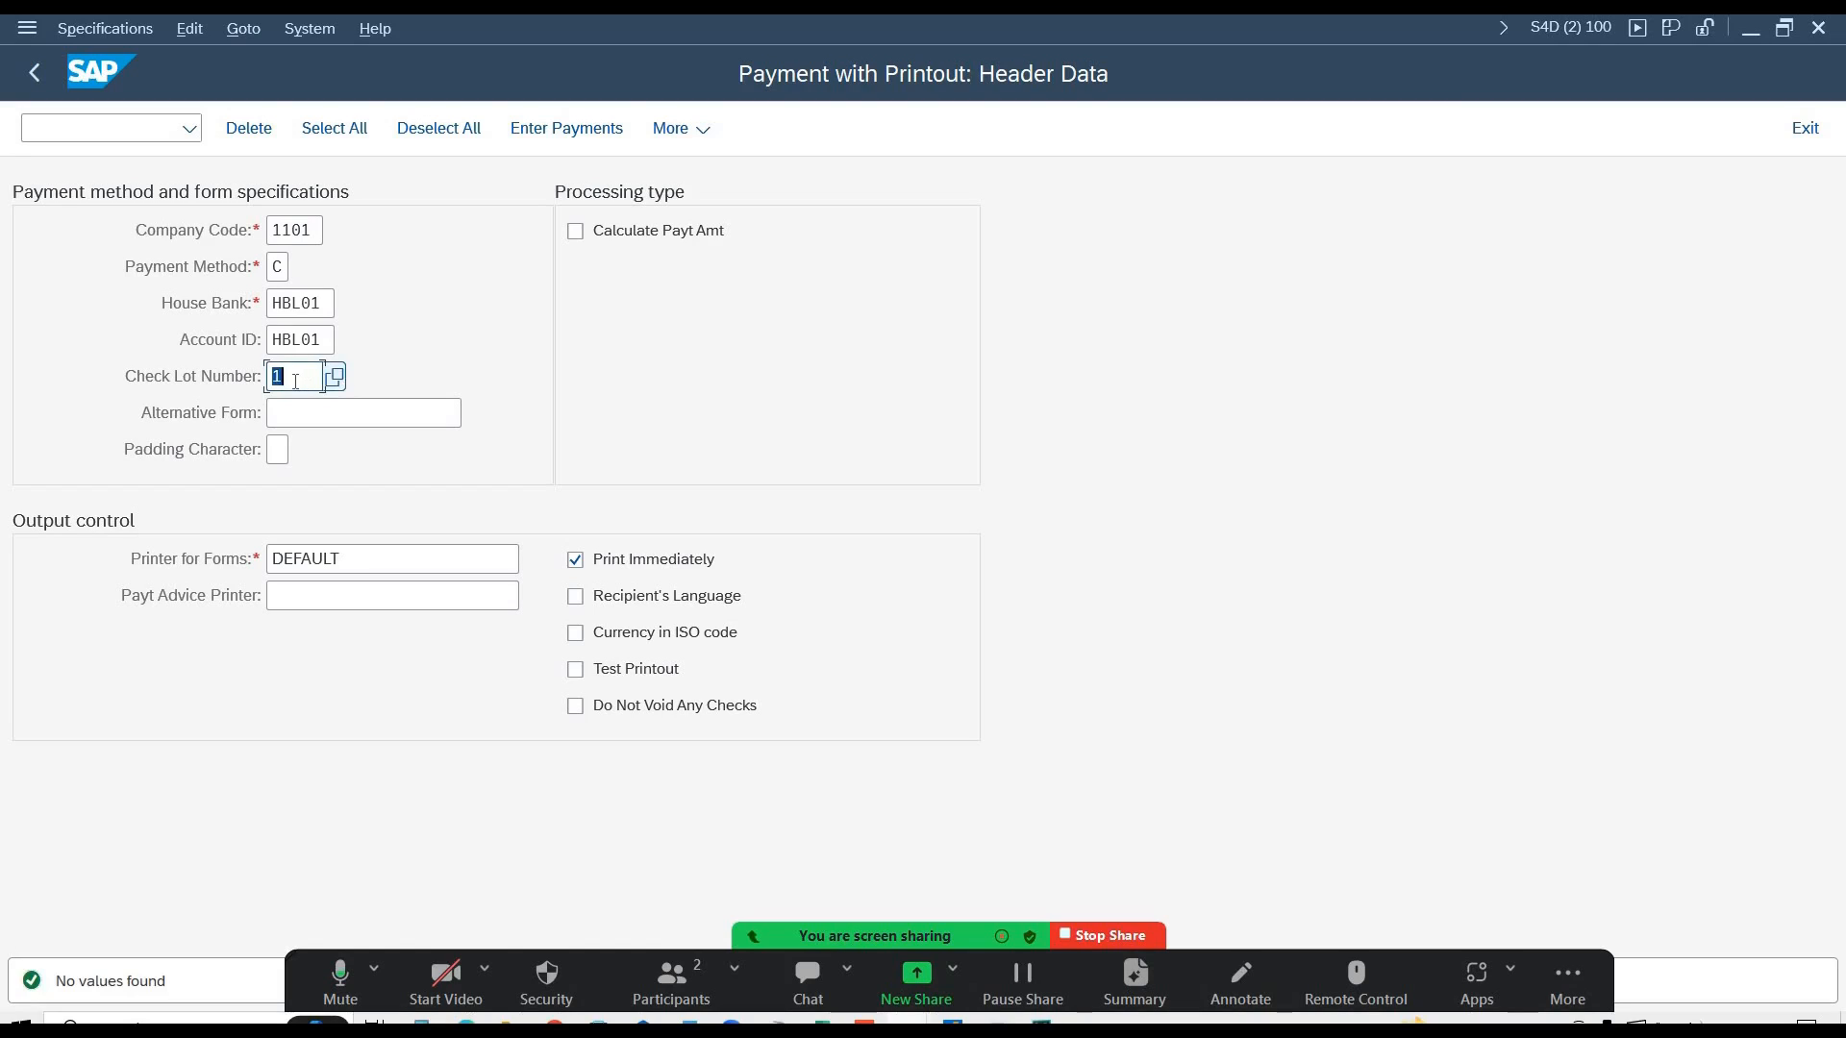
pyautogui.click(295, 381)
# - Open a new session window and start transaction FCHI for check lots
pyautogui.click(315, 32)
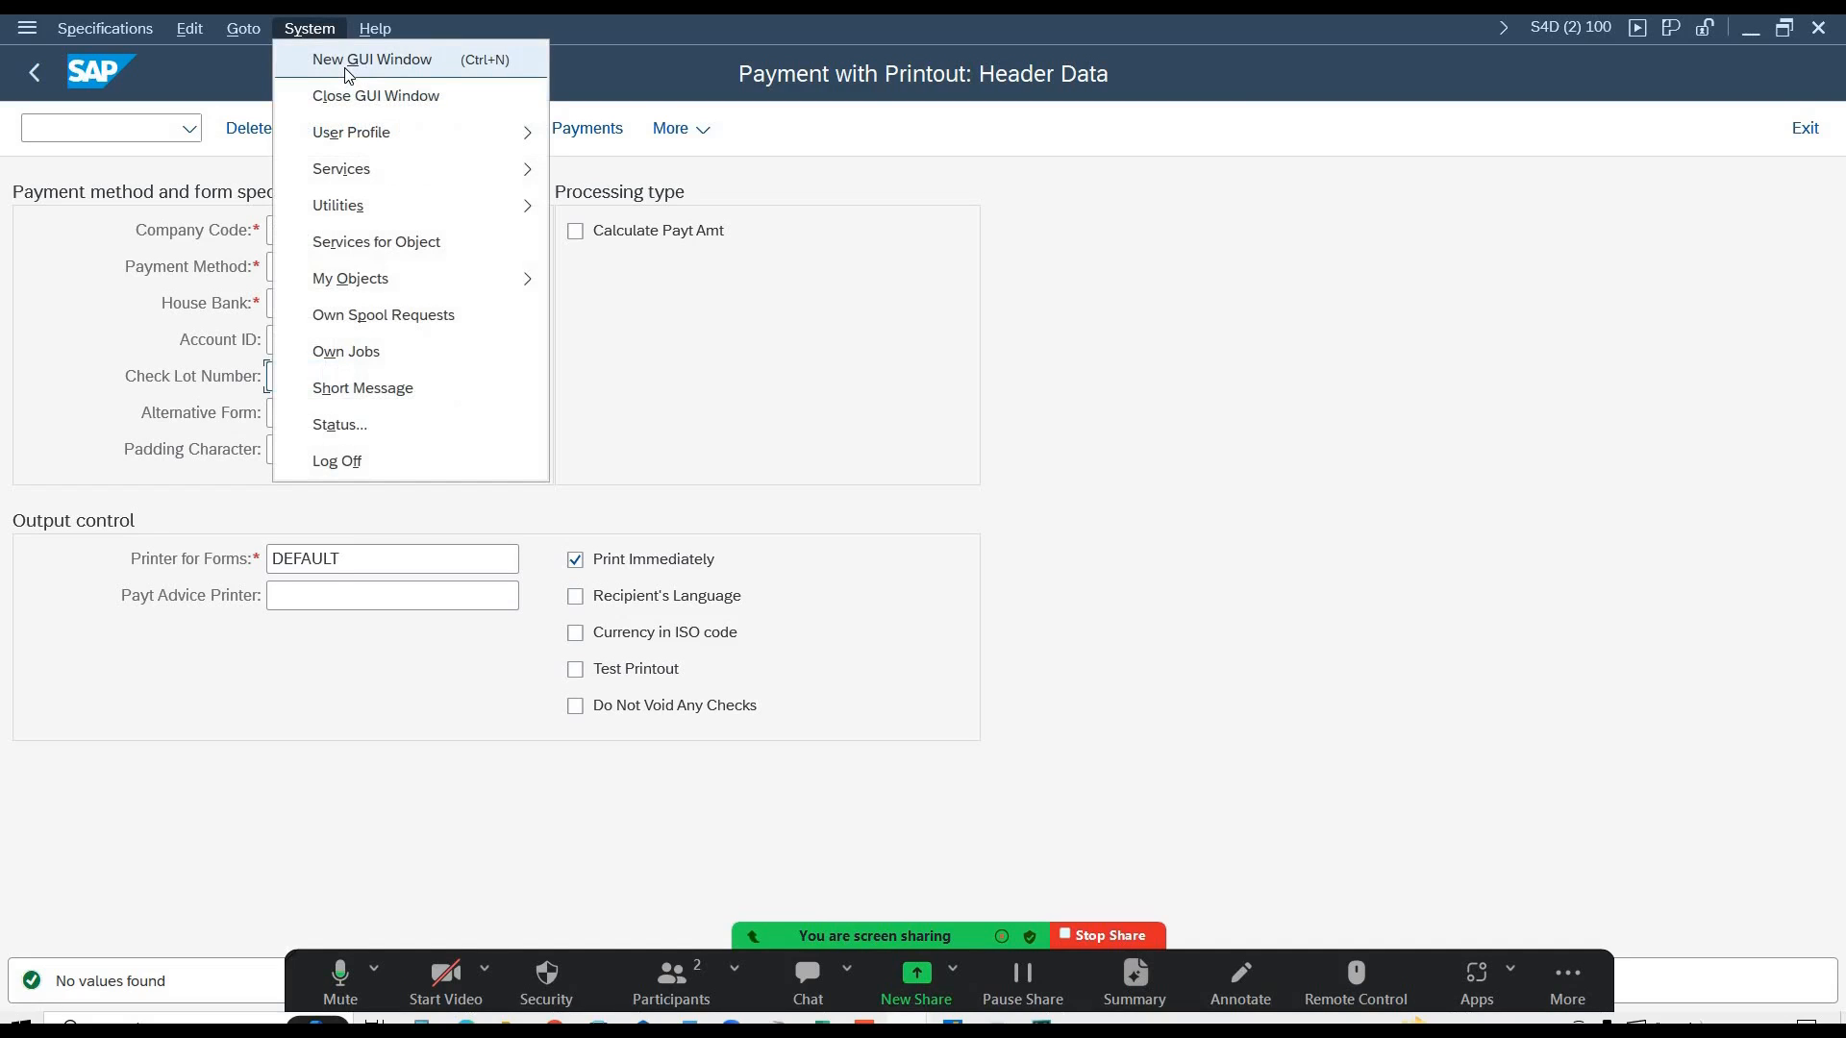
pyautogui.click(349, 74)
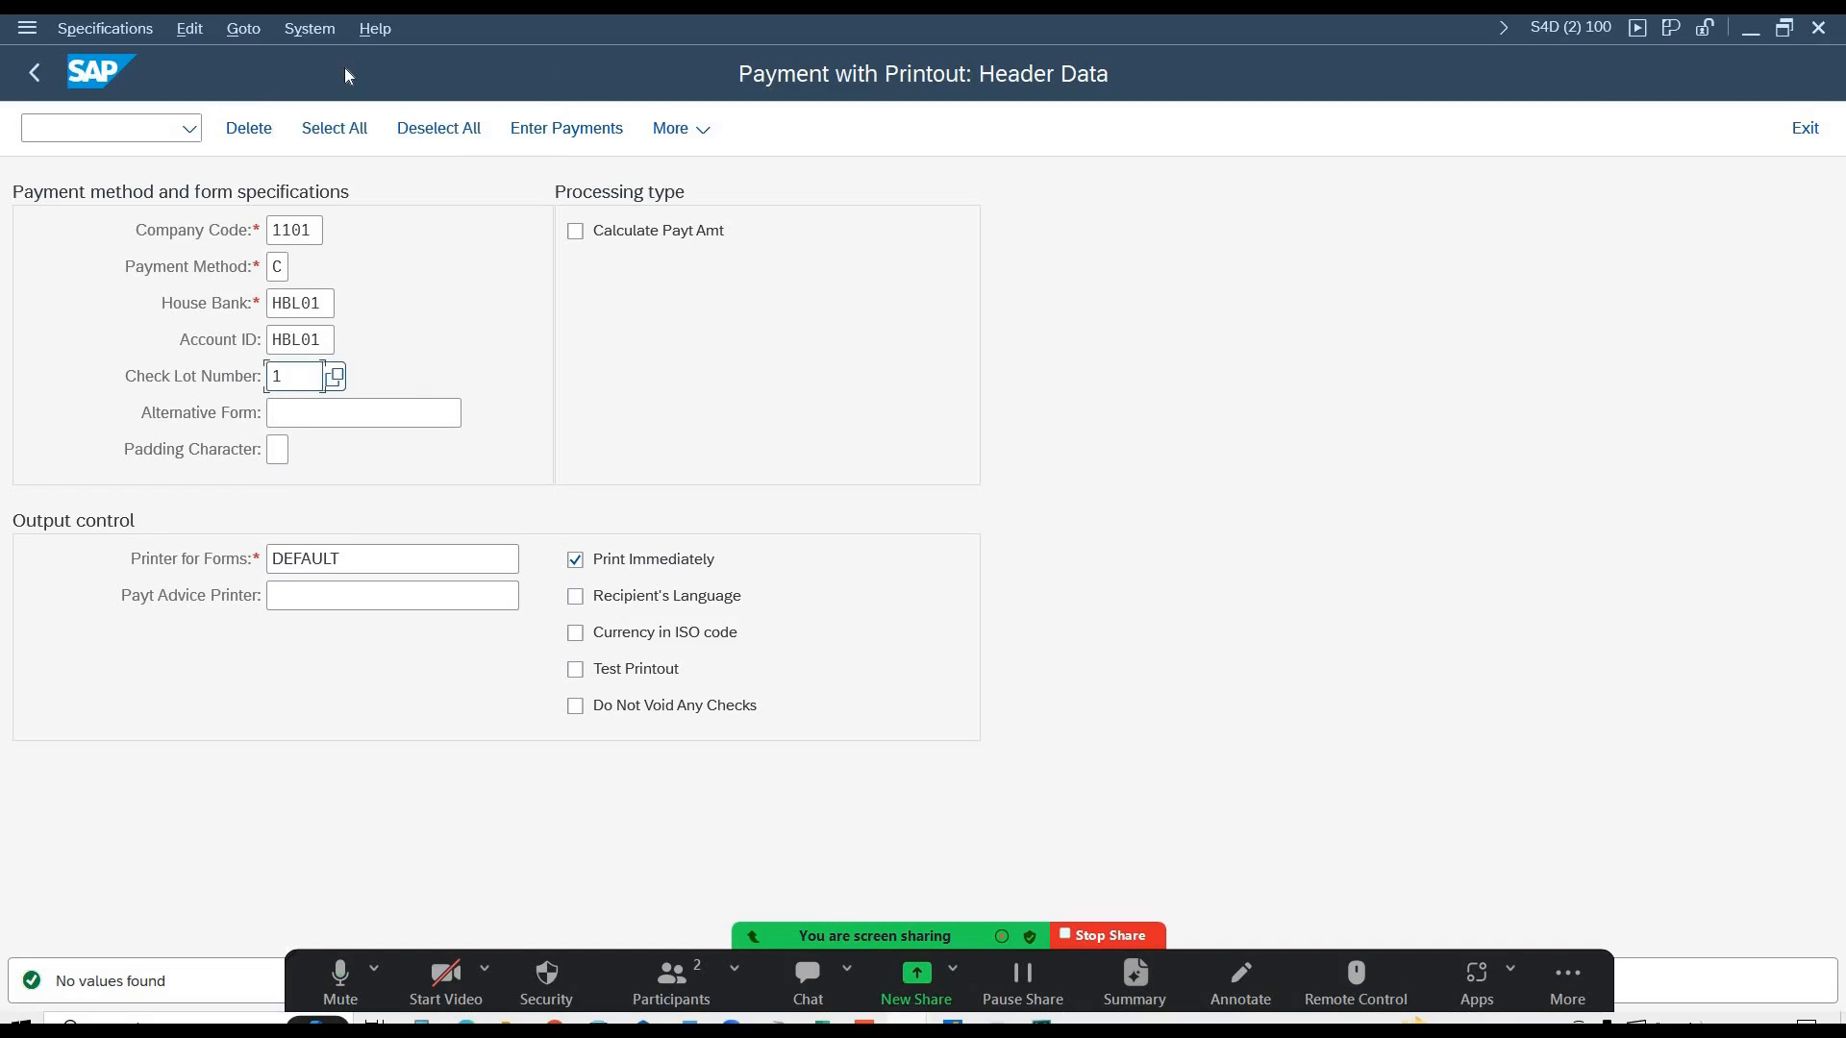
pyautogui.write('fchi')
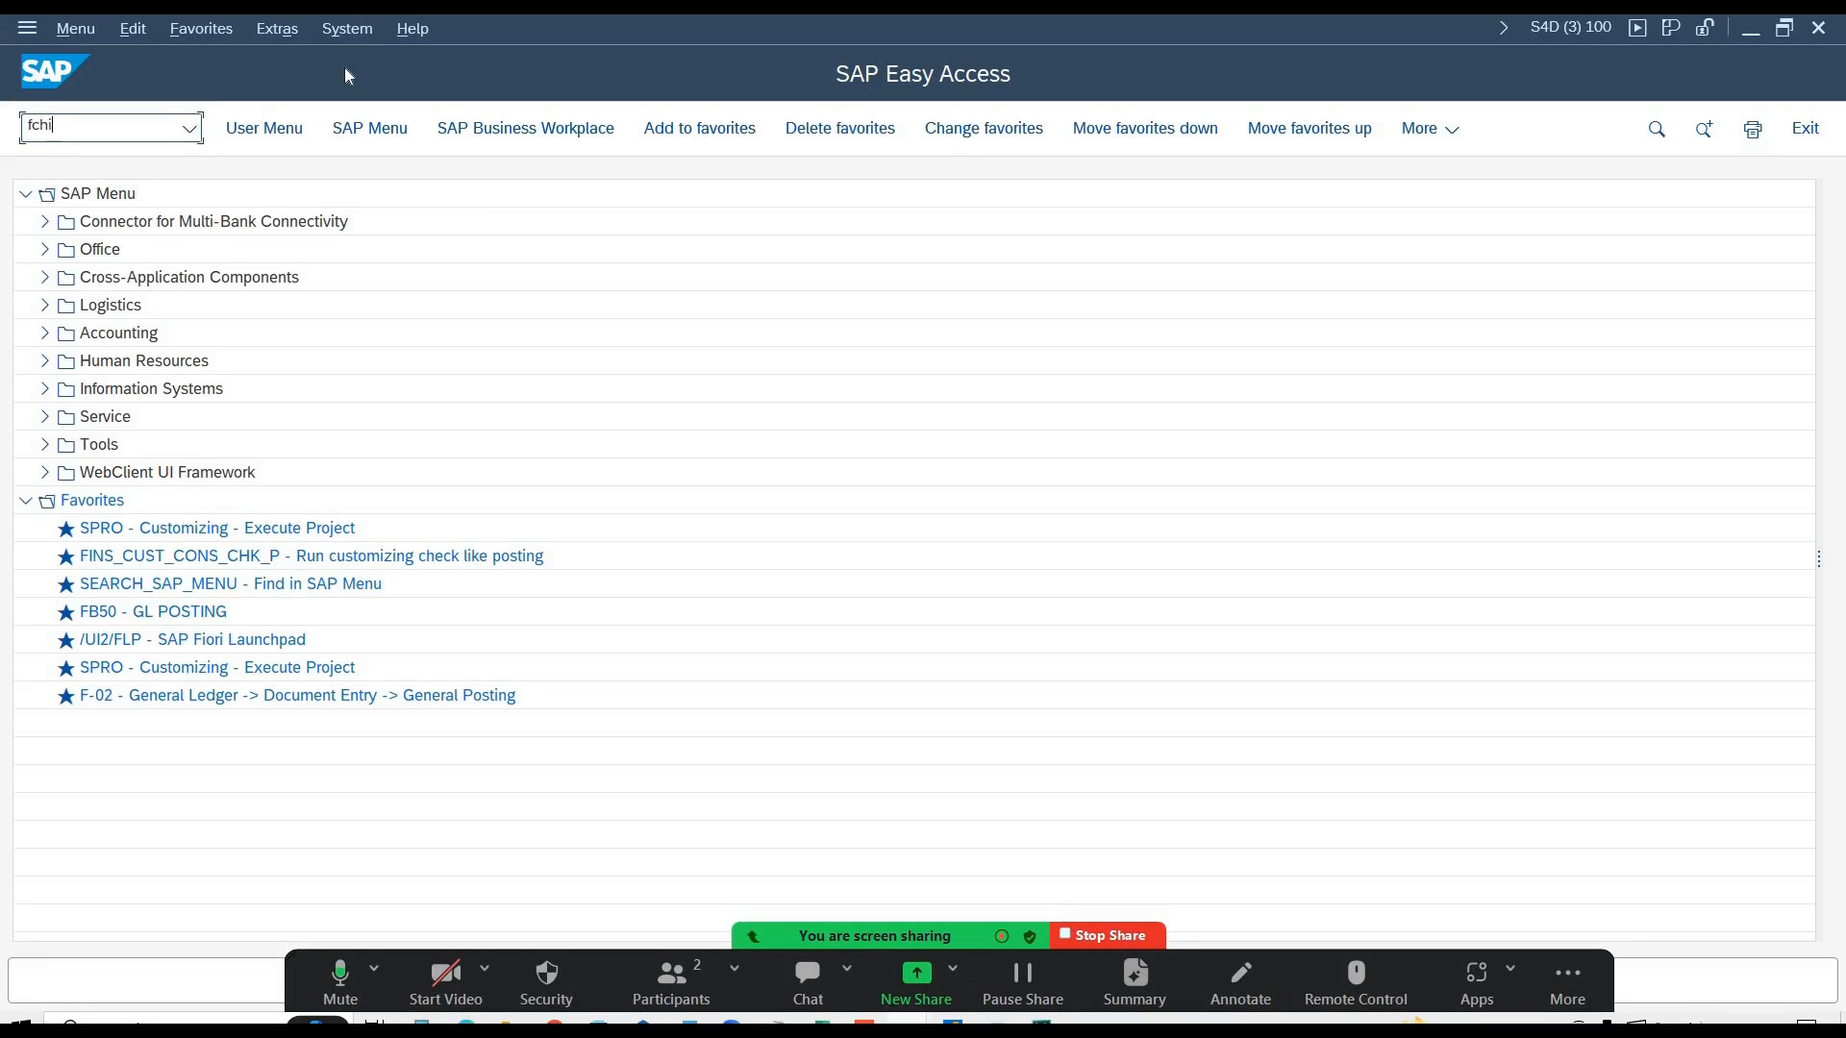
pyautogui.press('Return')
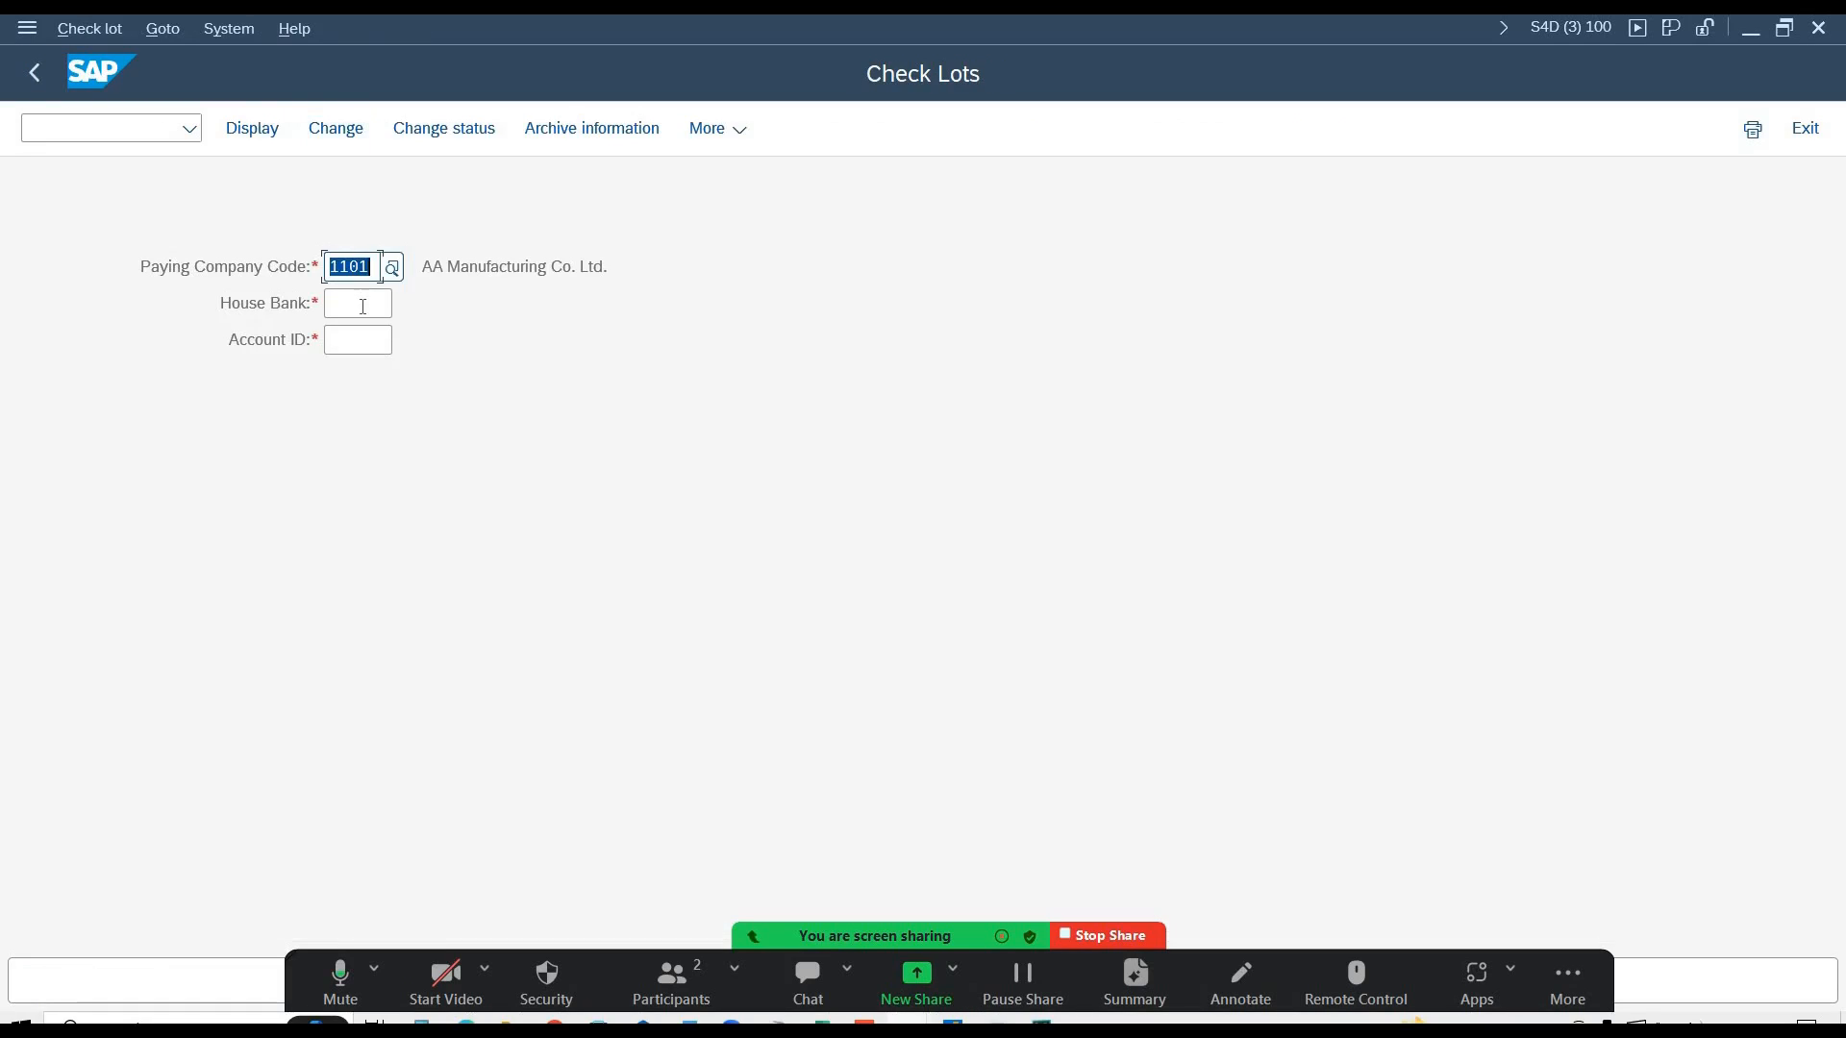
# - Try house bank HBL01 with account ID HBL01 for the check lots of company code 1101
pyautogui.click(363, 306)
pyautogui.write('hbl01')
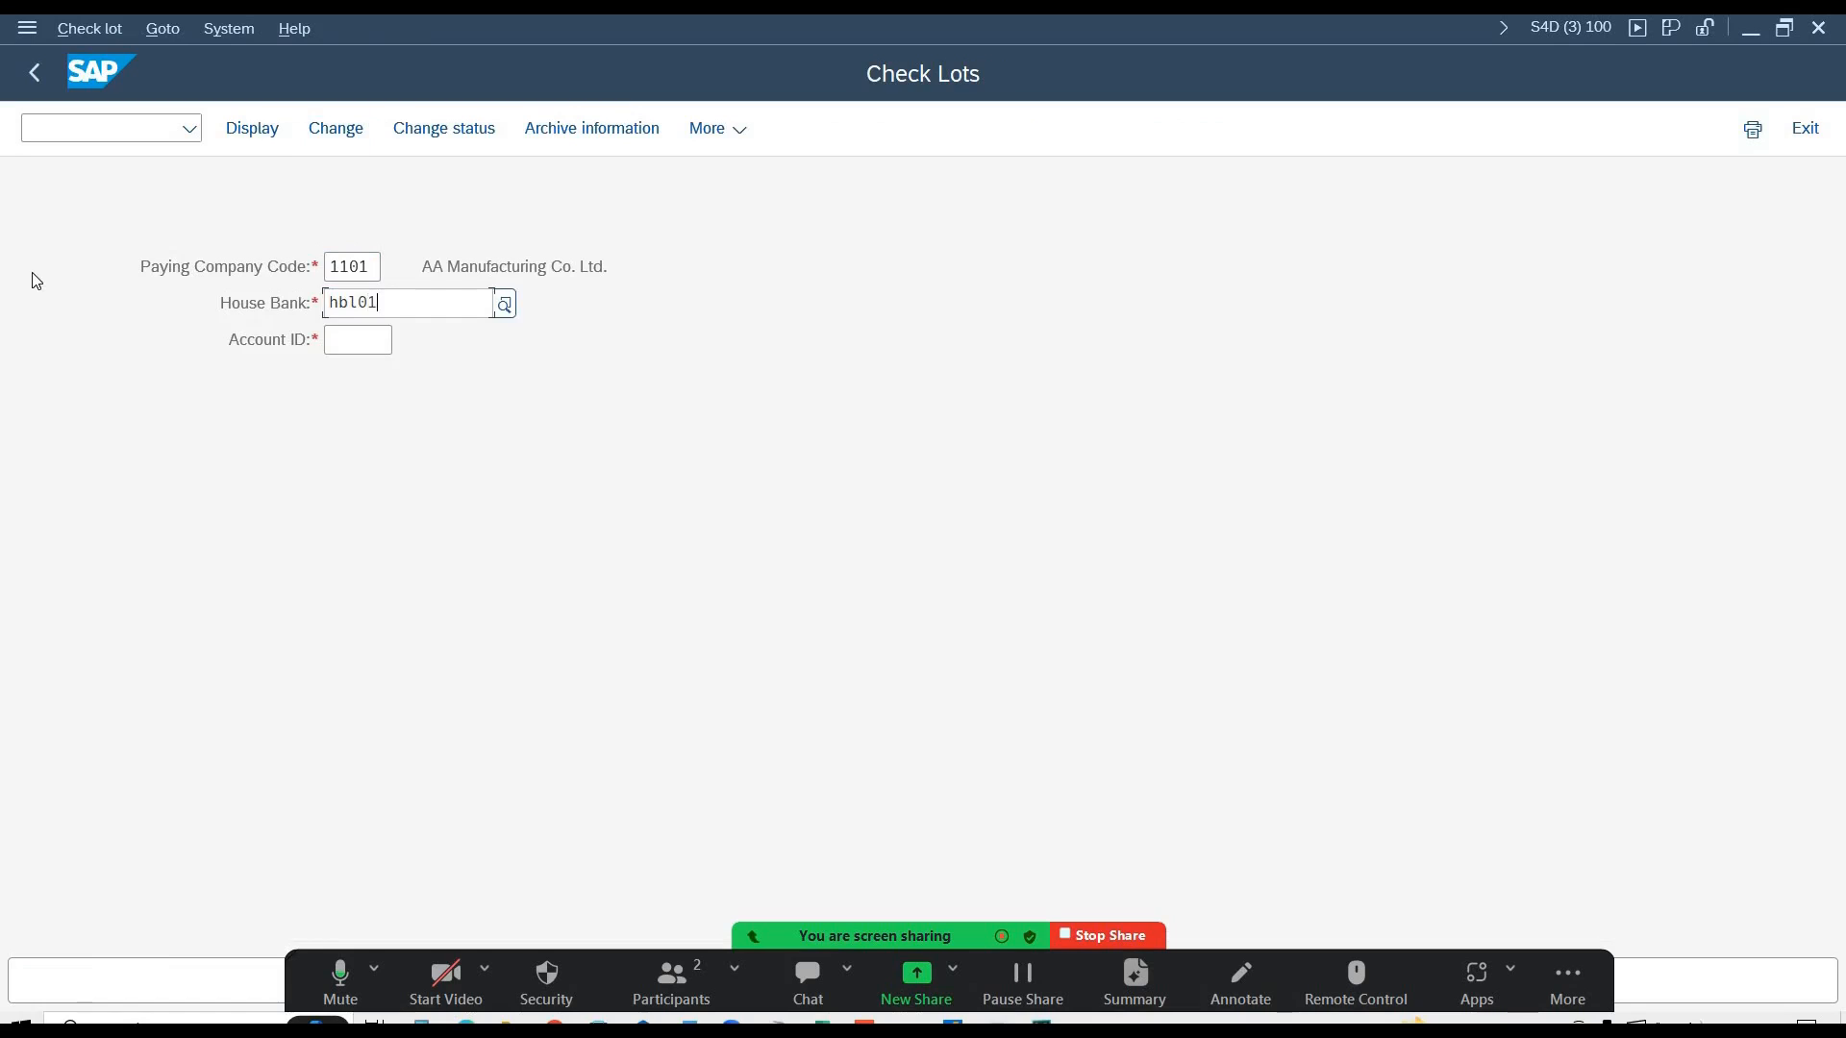
pyautogui.press('Tab')
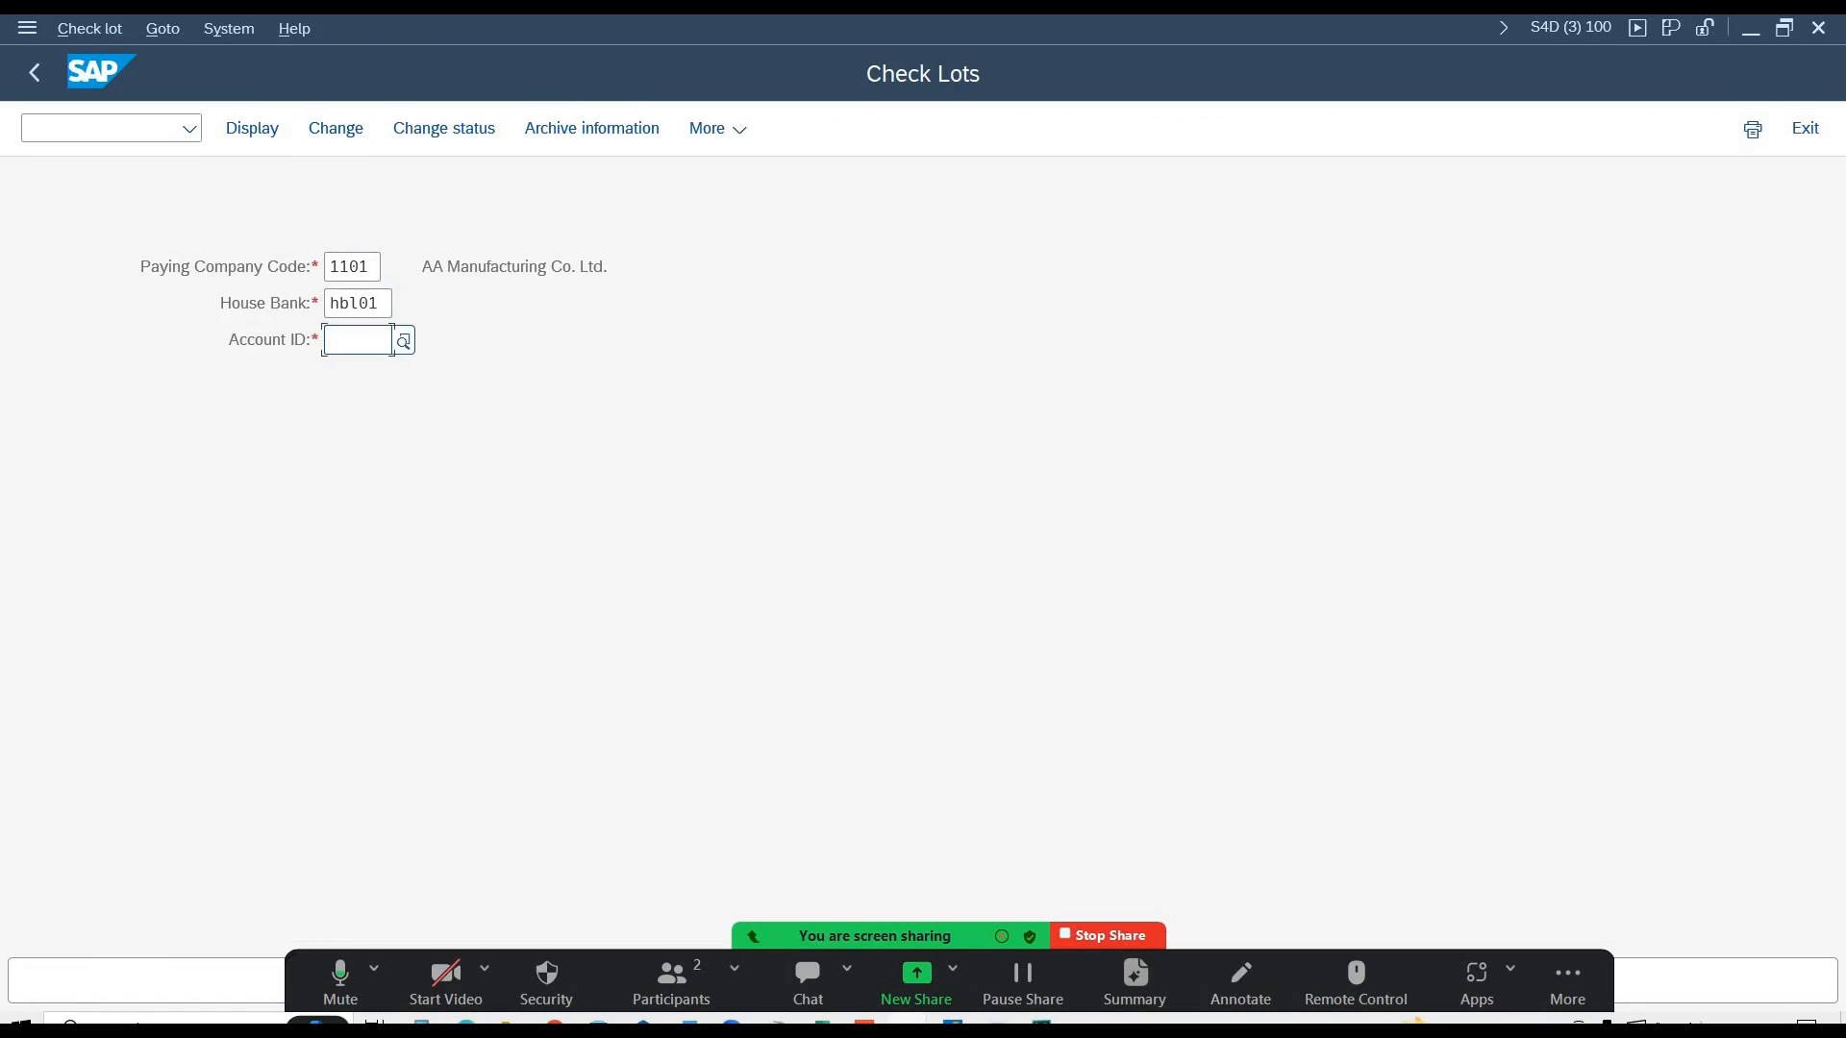
pyautogui.write('hbl01')
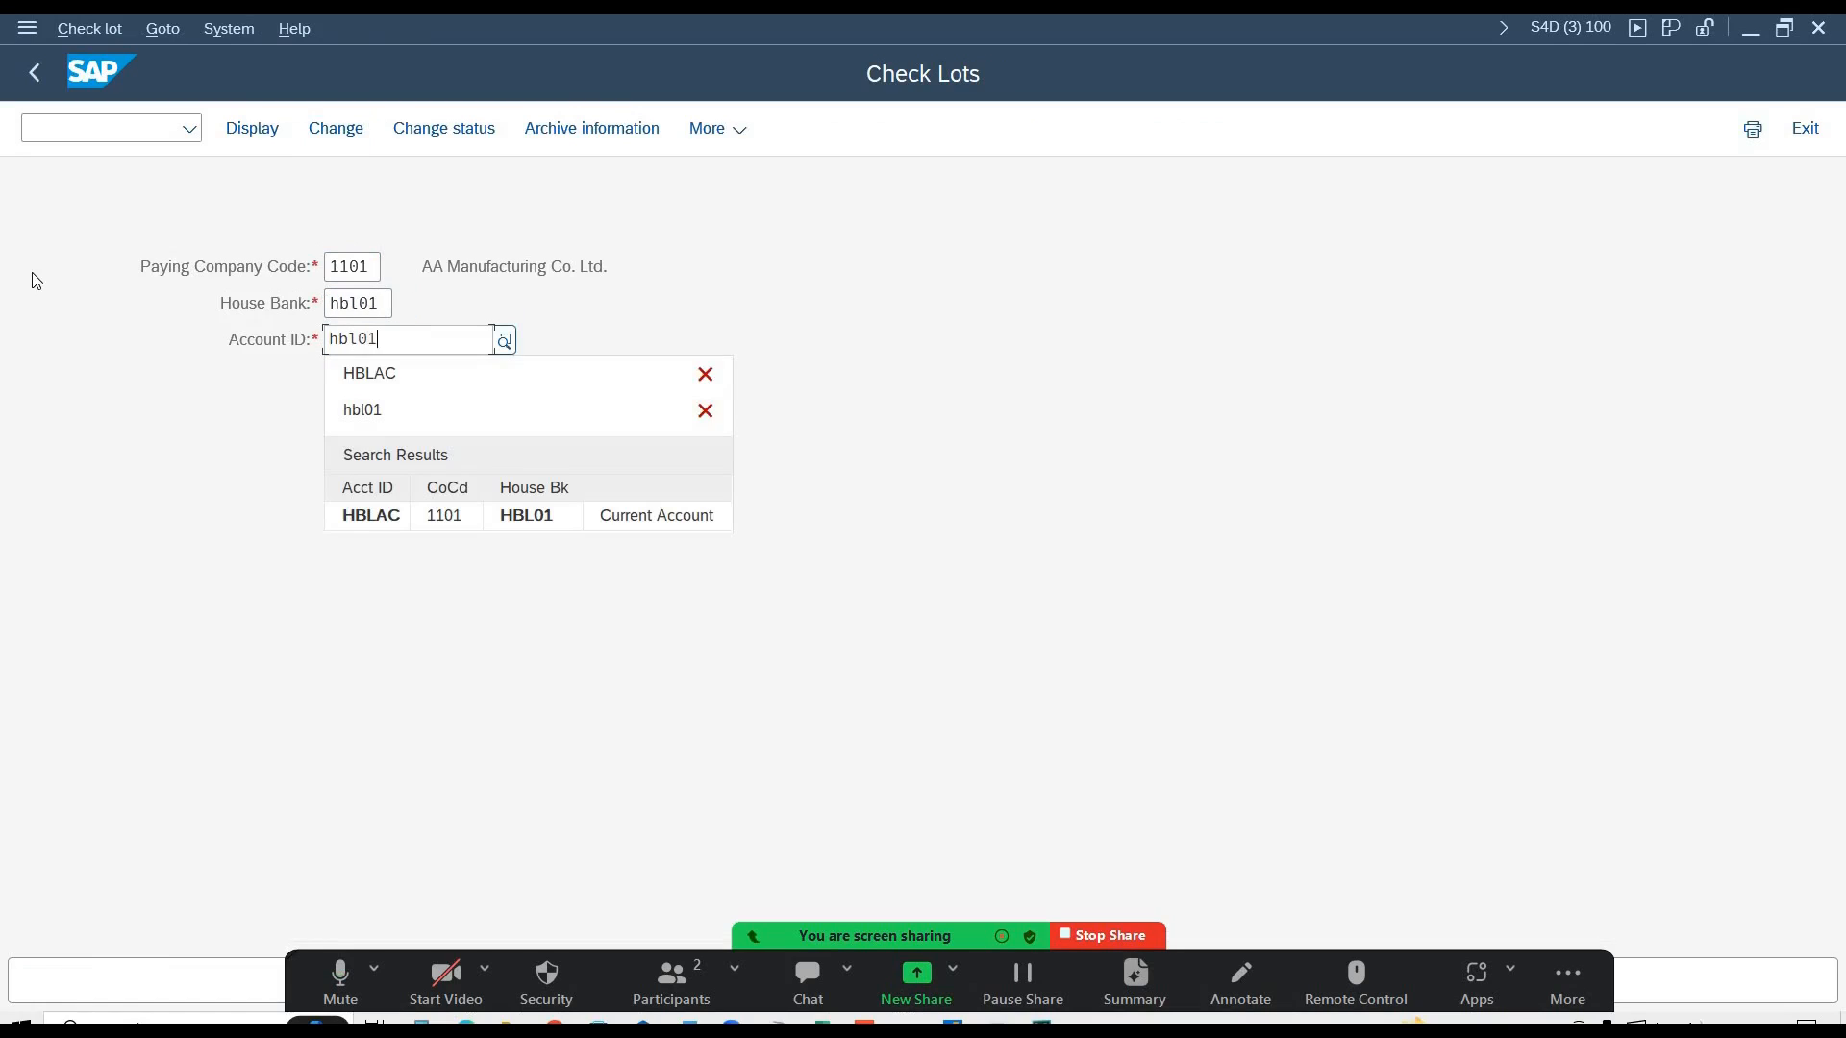
pyautogui.press('Return')
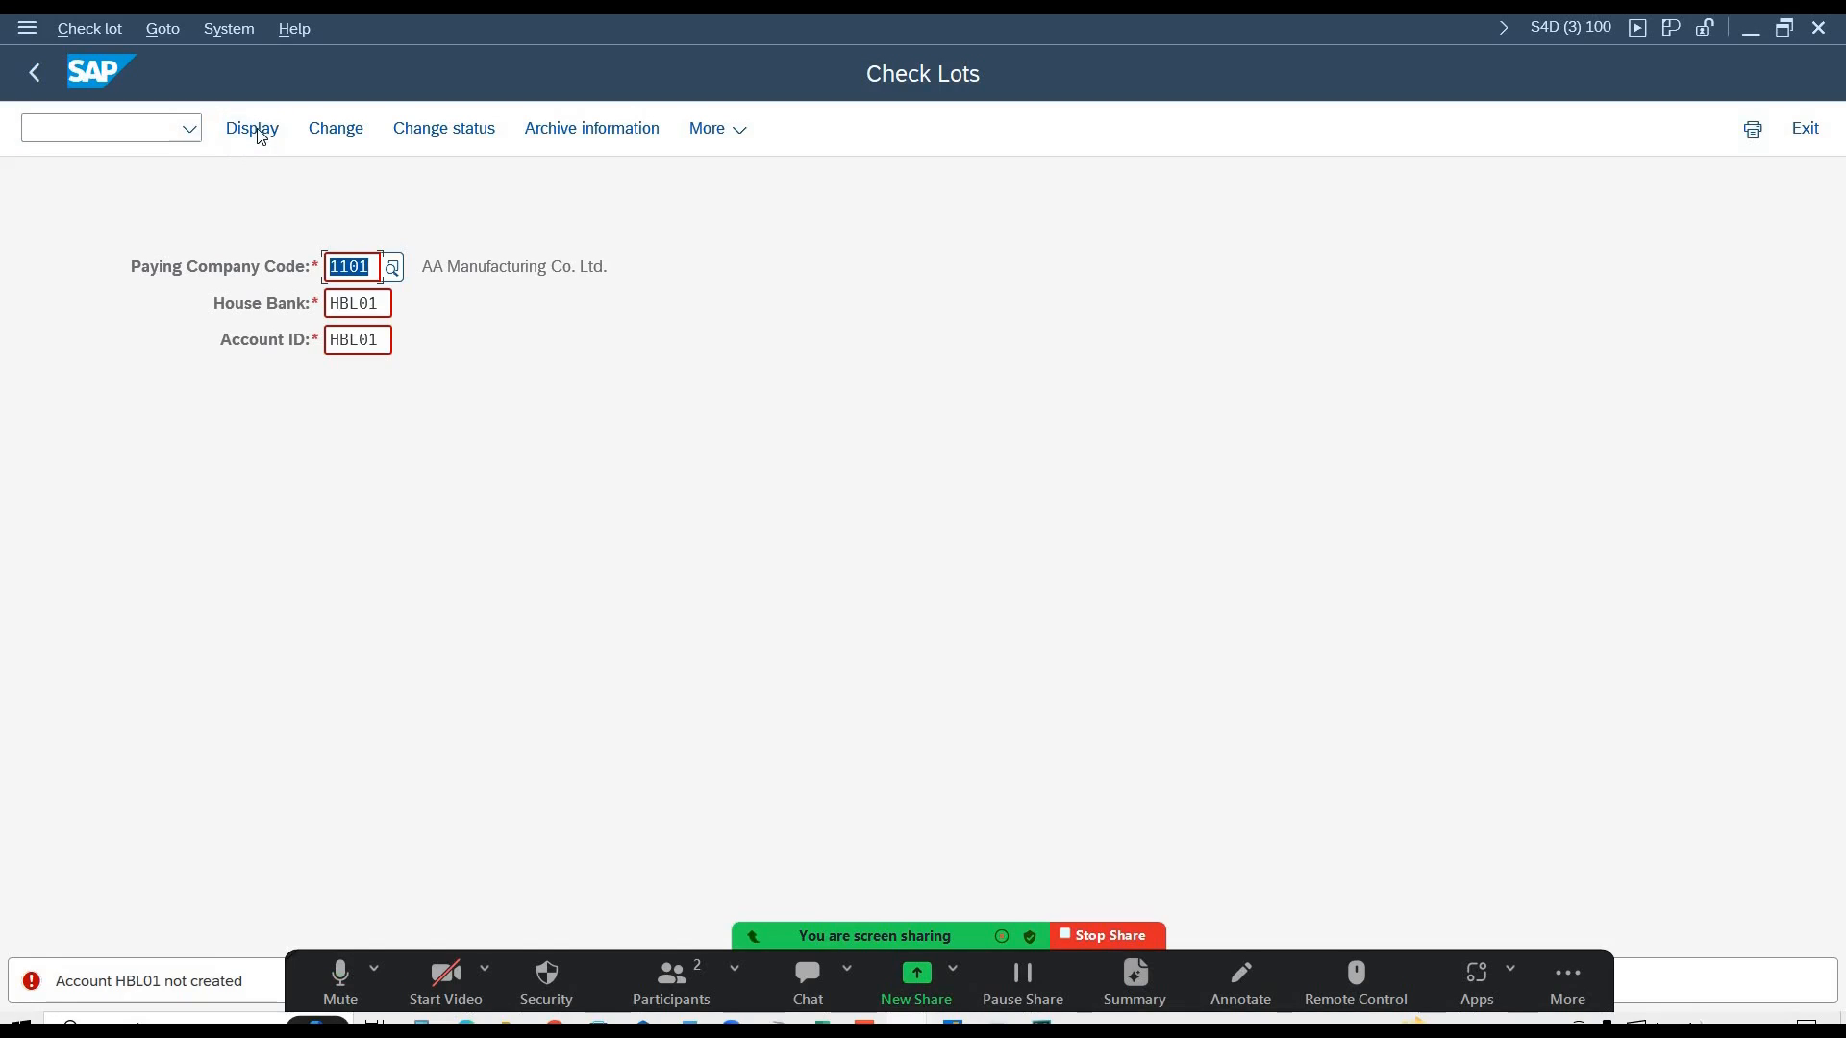
# - Choose house bank HBL01 and account ID HBLAC for the check lots from their value lists
pyautogui.click(383, 304)
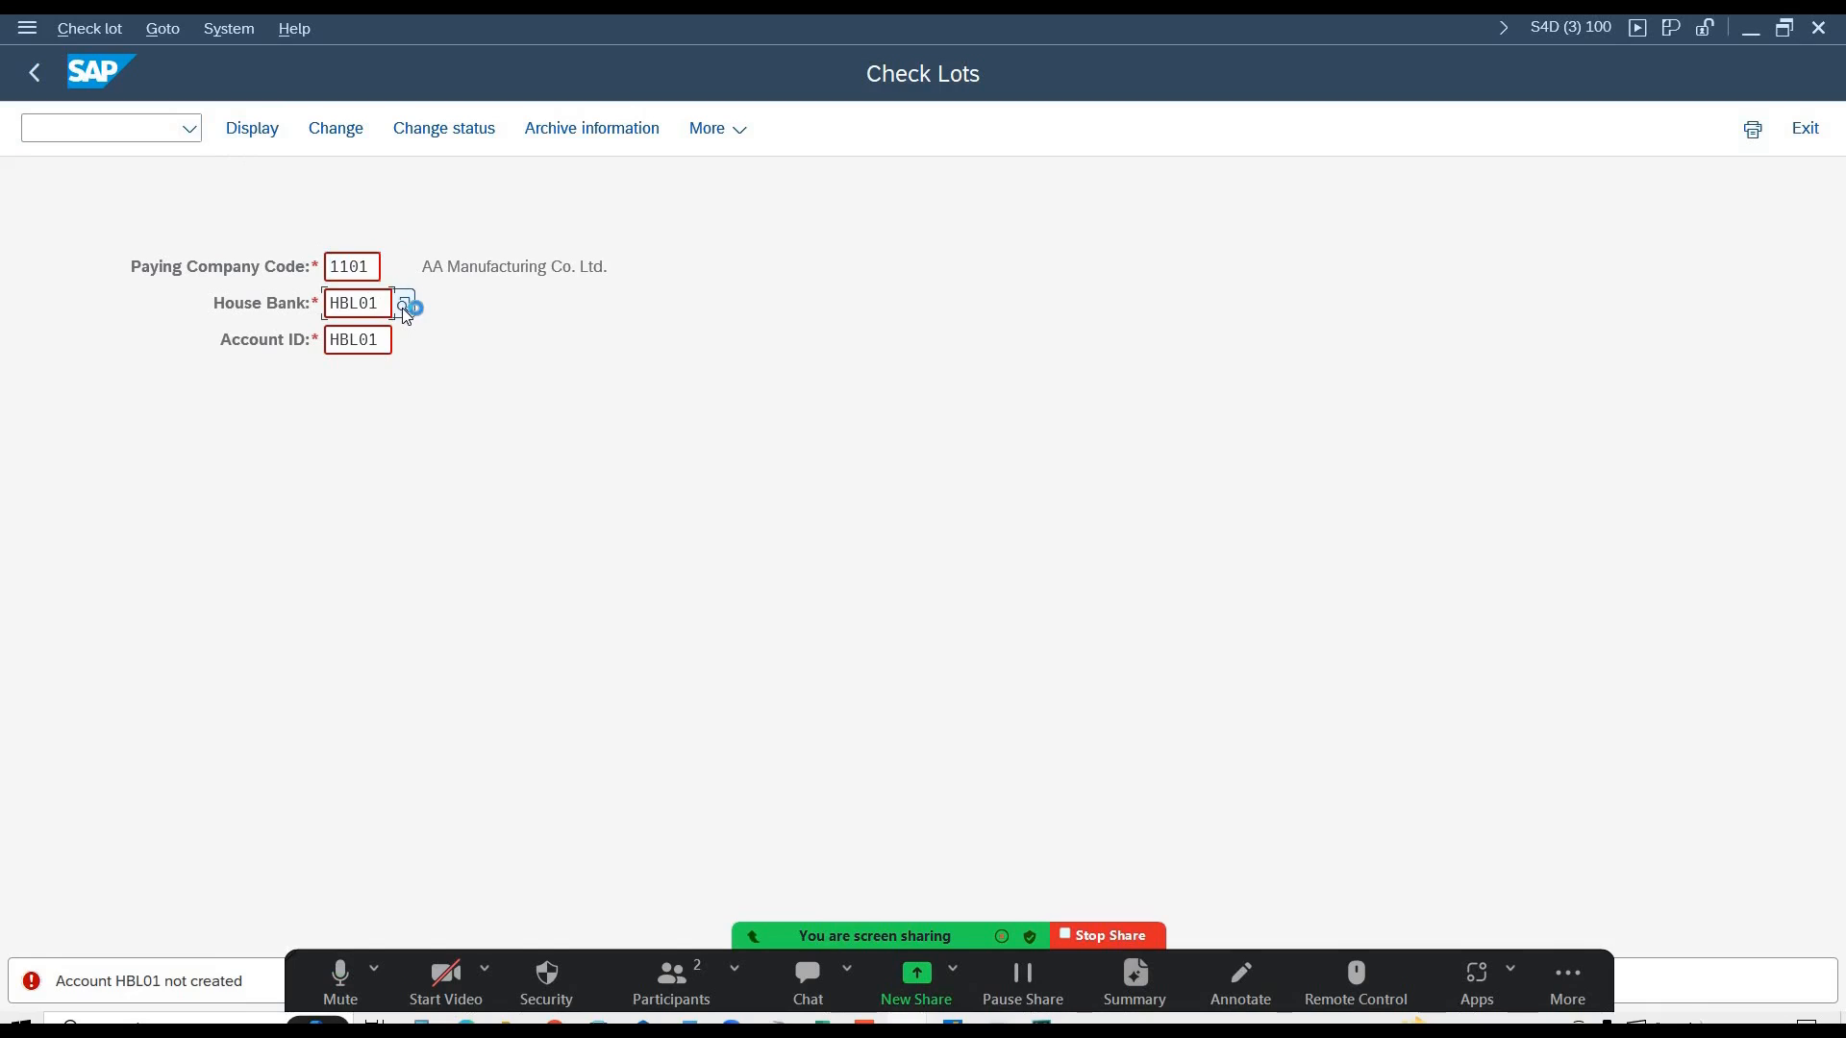
pyautogui.click(404, 306)
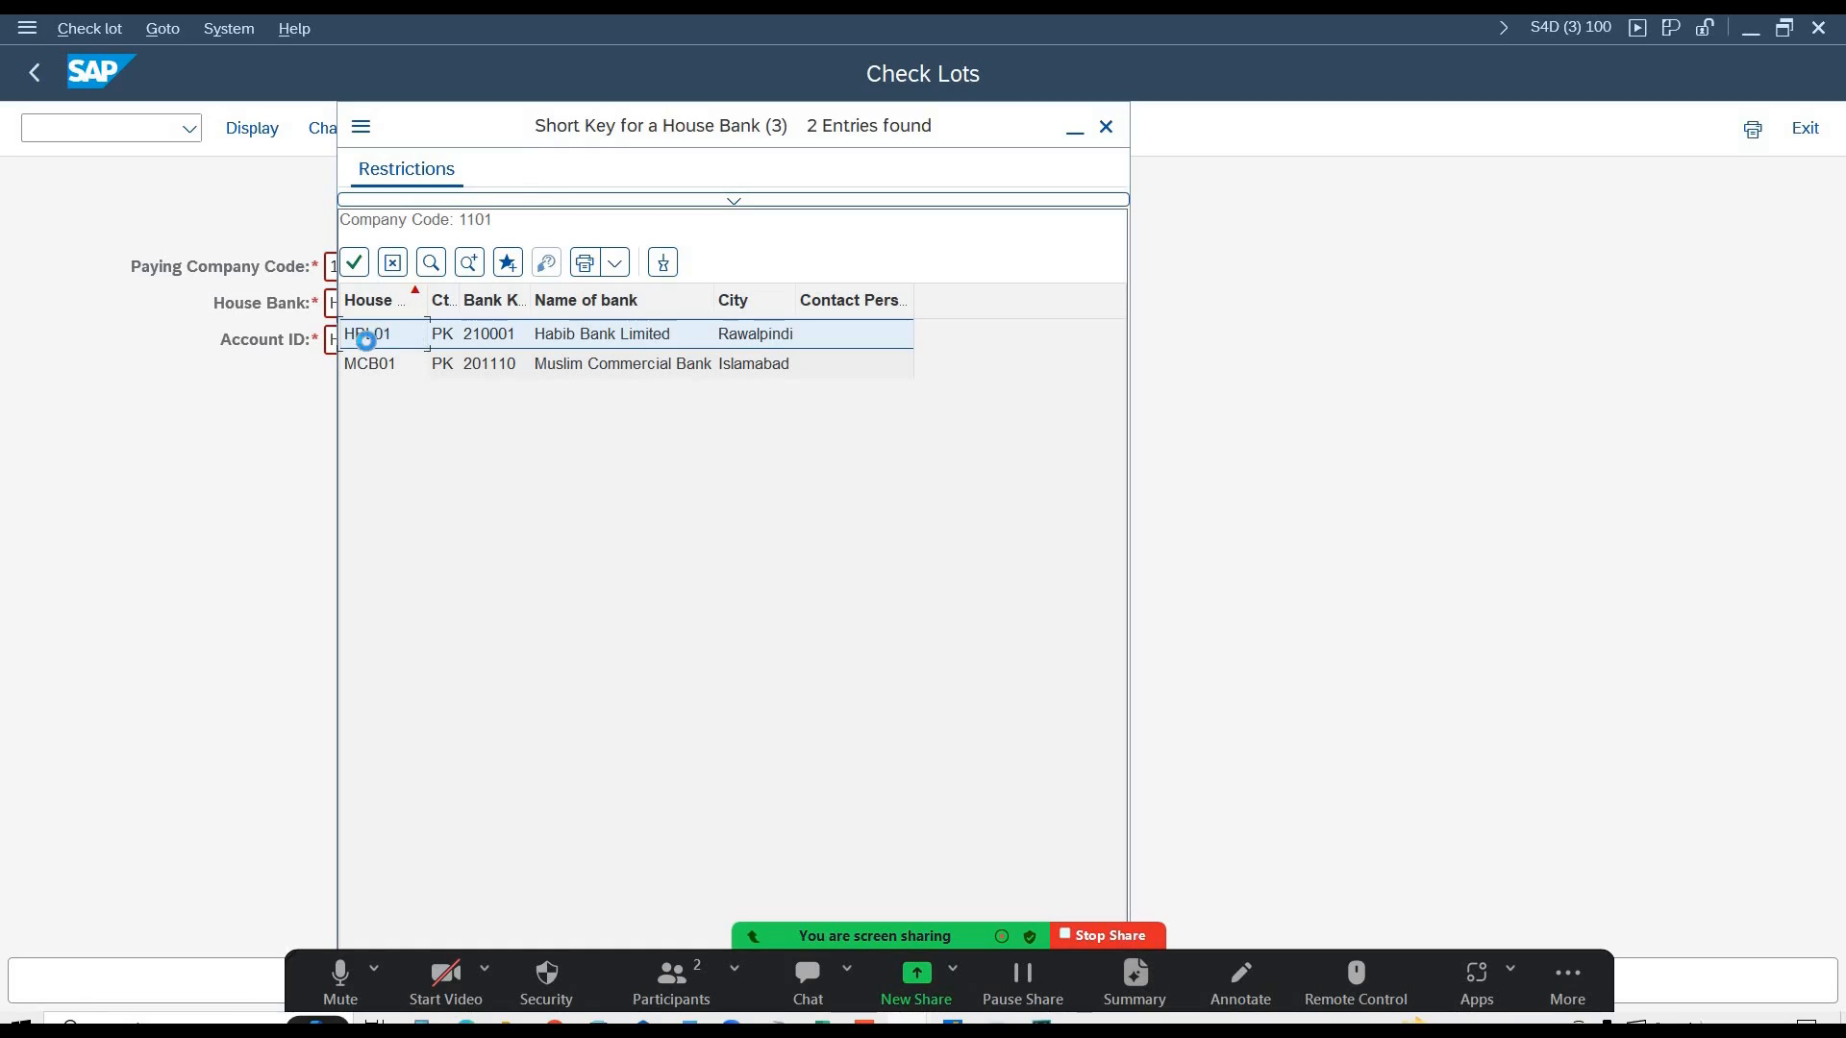
pyautogui.doubleClick(348, 338)
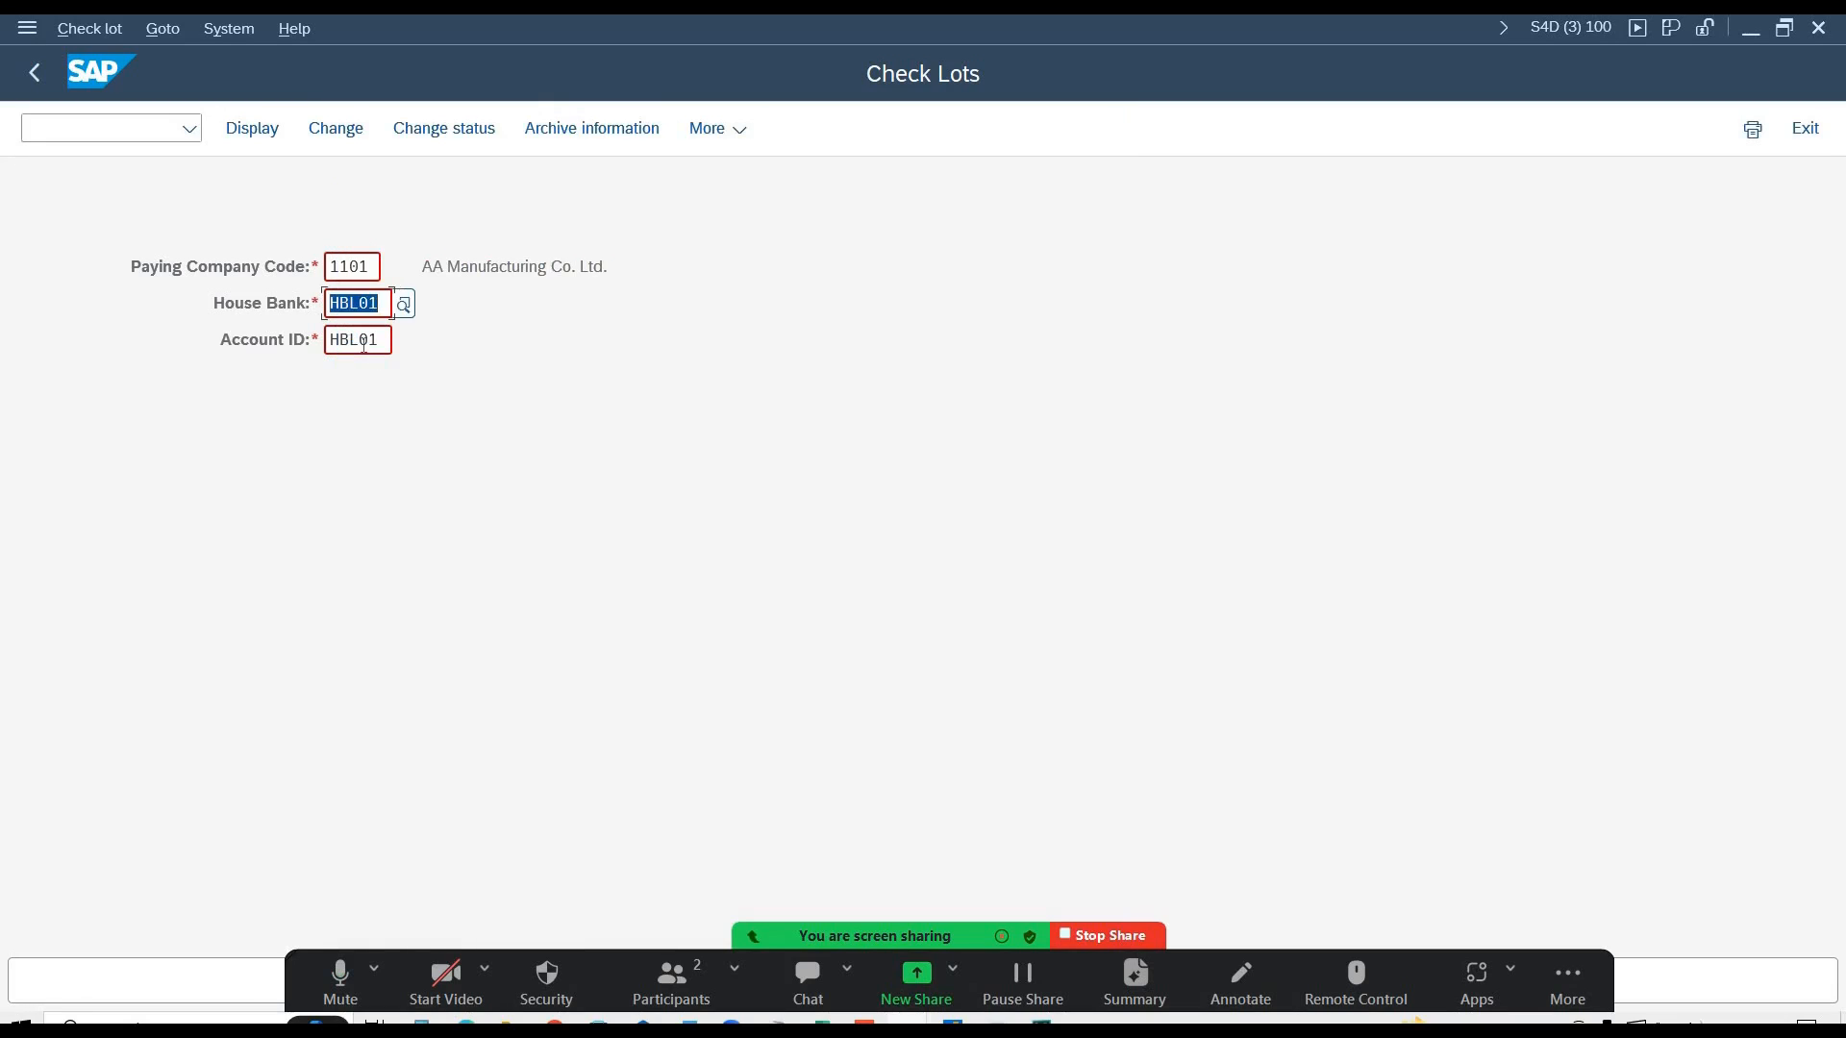
pyautogui.click(348, 340)
pyautogui.click(405, 342)
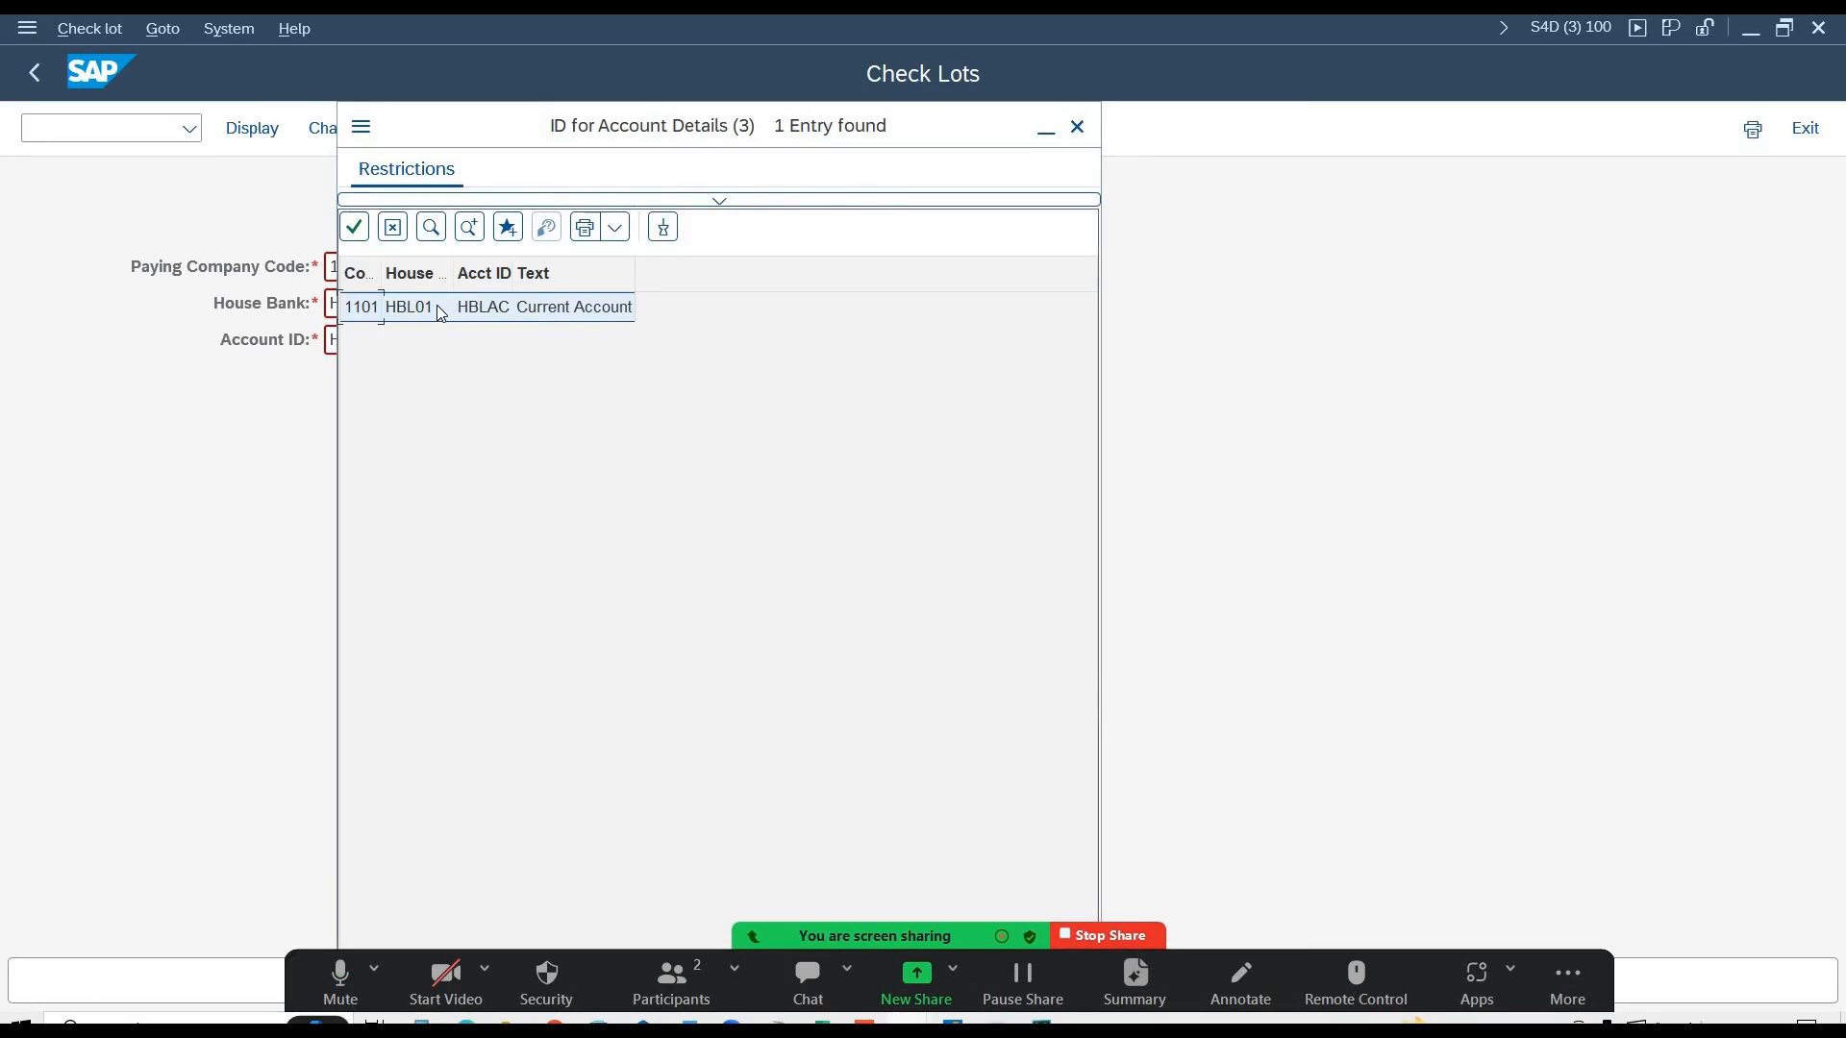
pyautogui.doubleClick(438, 306)
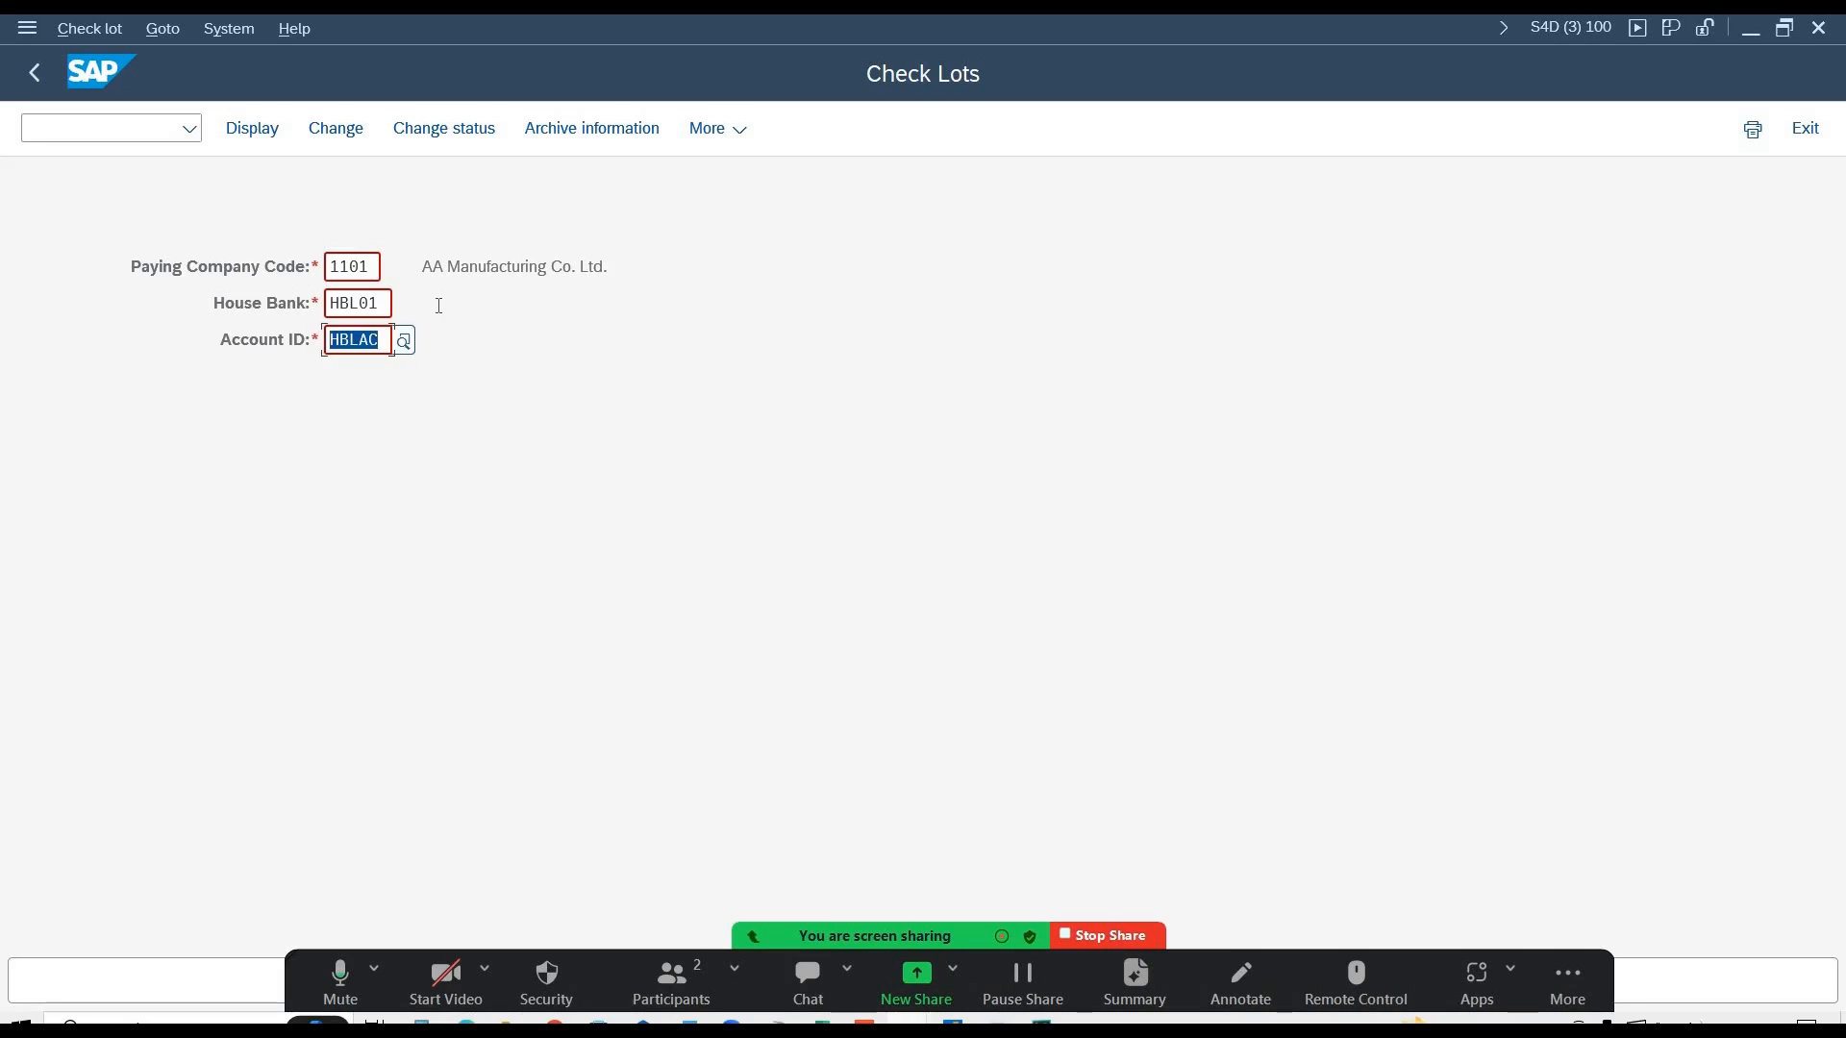
pyautogui.press('Return')
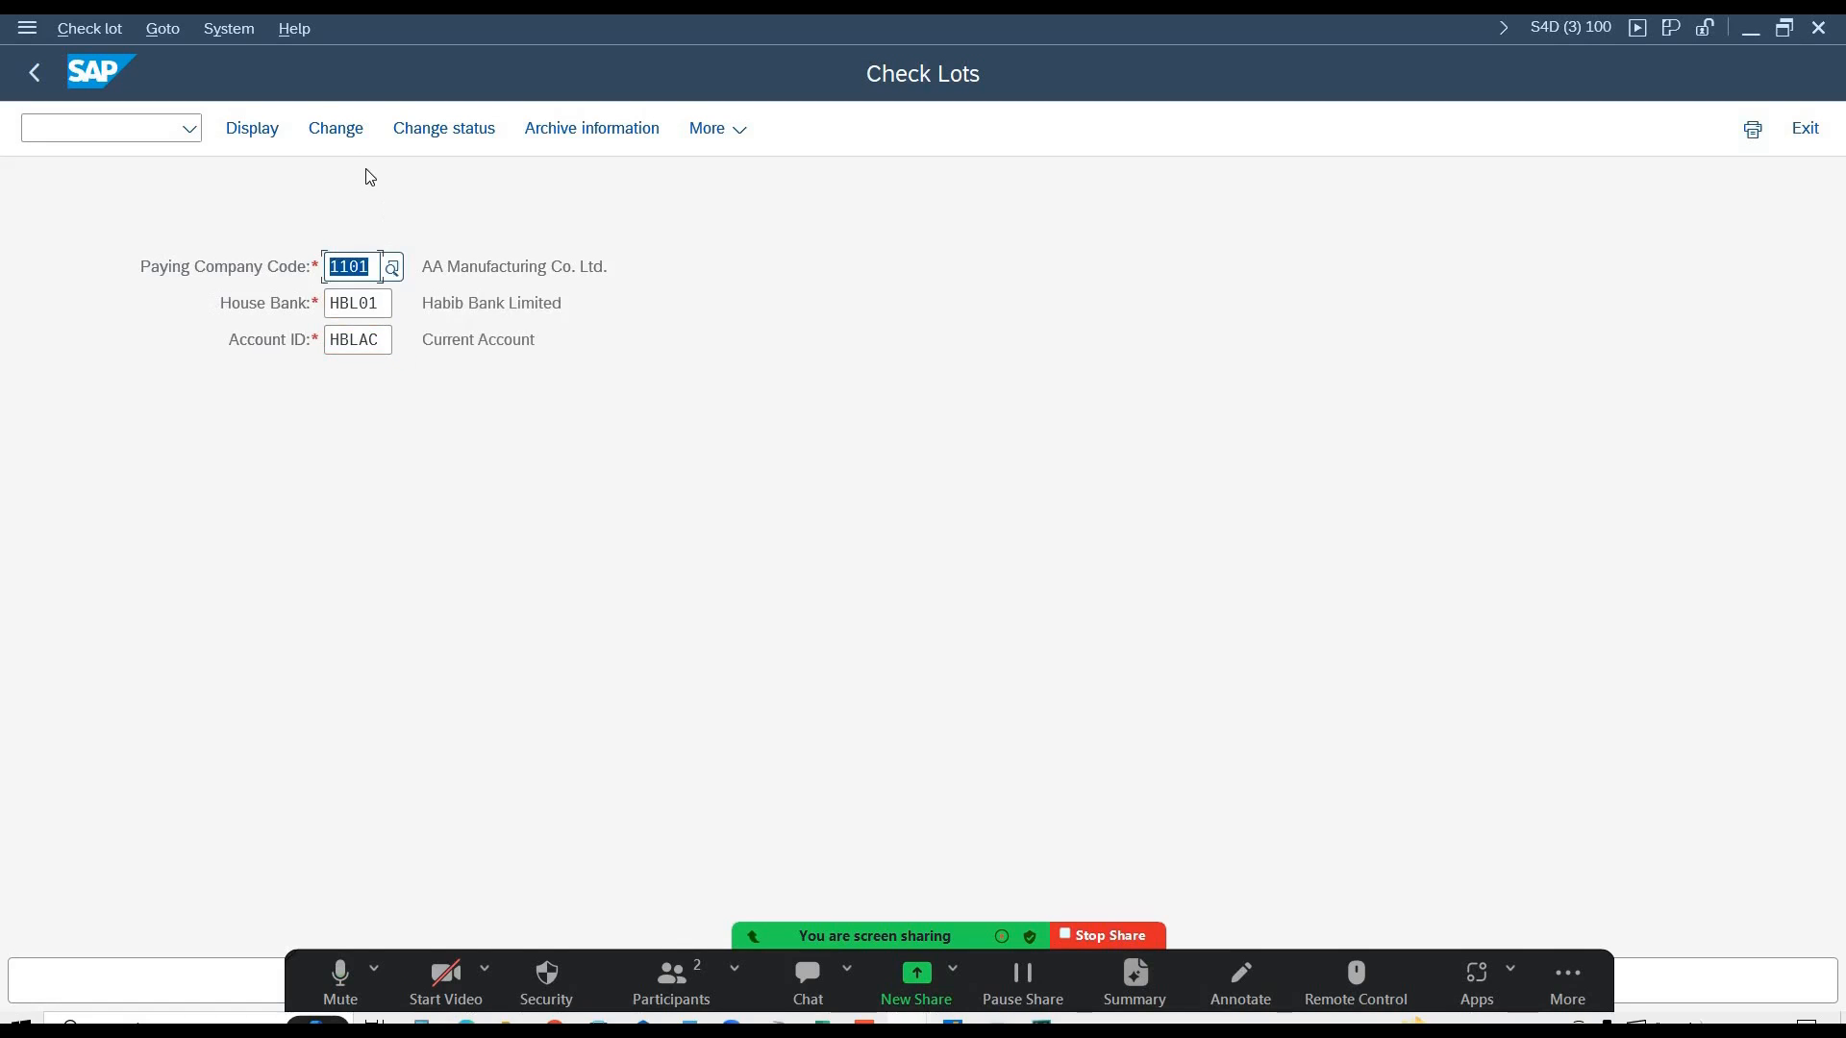
# - Display the check lots of house bank HBL01 and examine the number ranges of lots 1 and 2
pyautogui.click(252, 128)
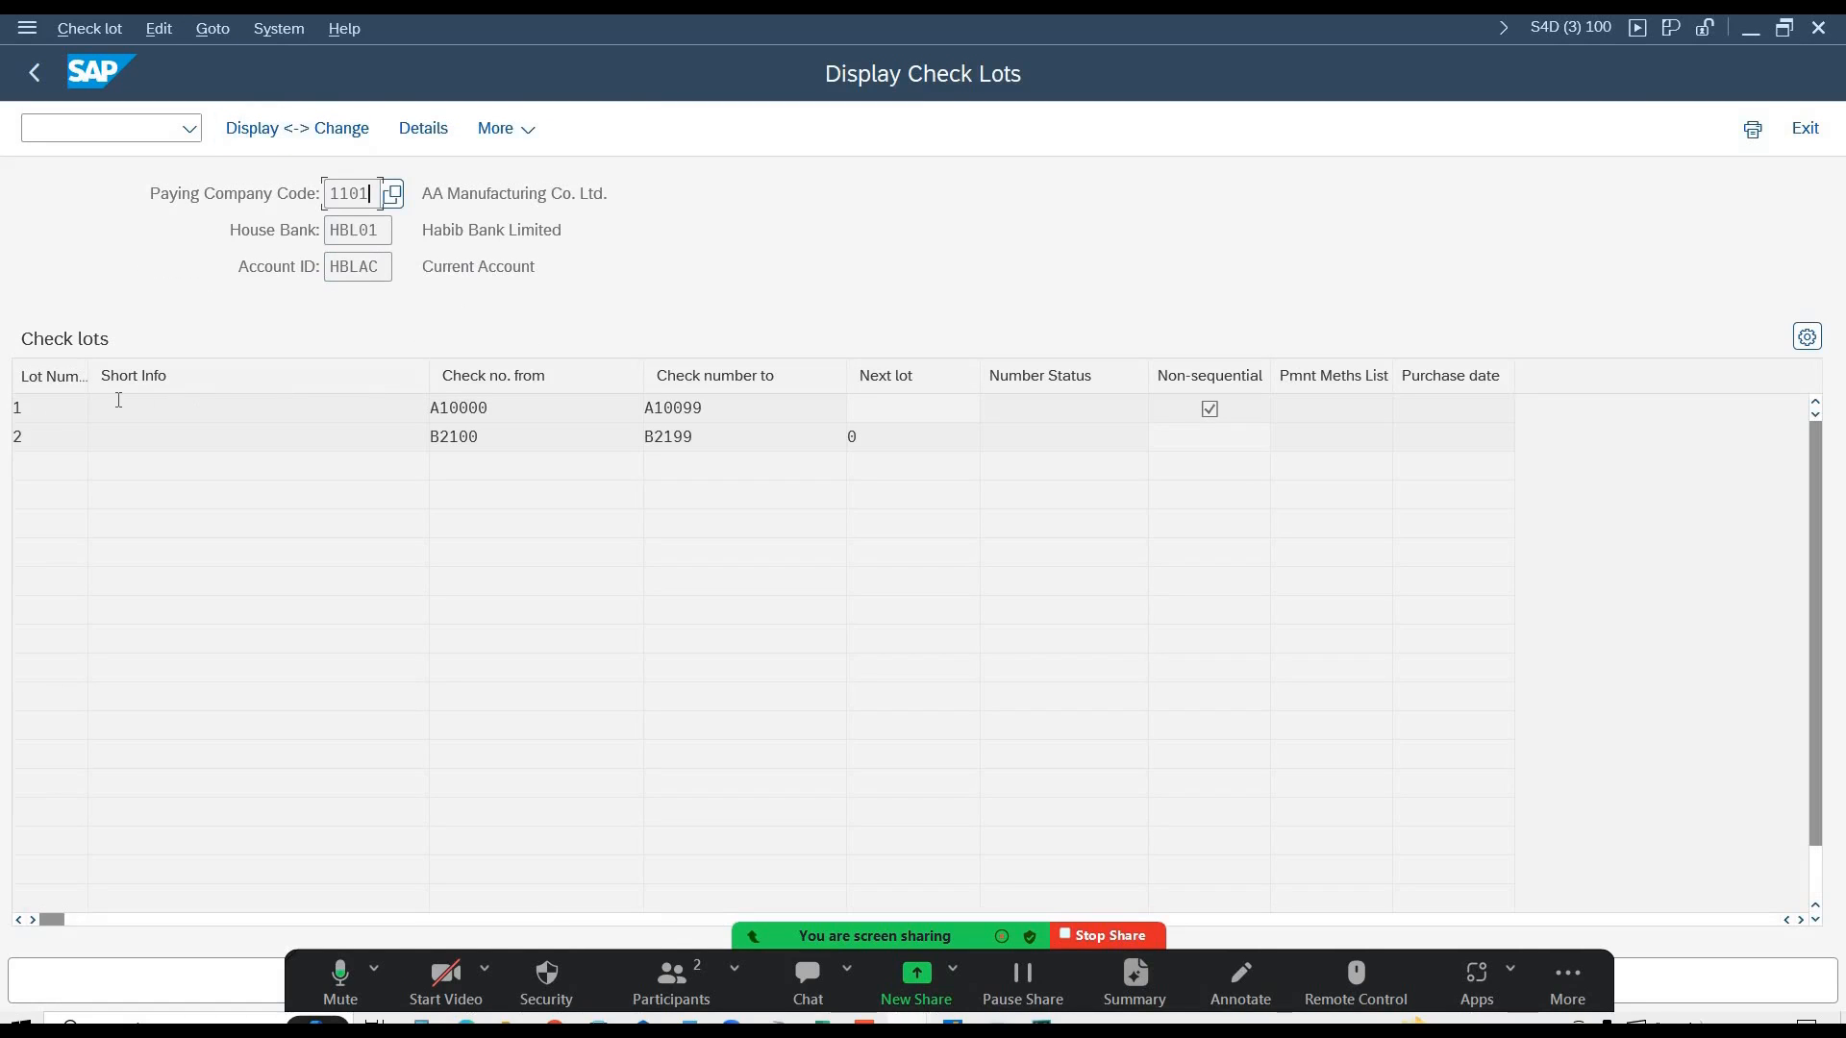
pyautogui.click(2, 408)
pyautogui.click(3, 430)
pyautogui.click(734, 439)
# - Return to the F-58 payment session and clear the check lot number
pyautogui.hotkey('alt', 'Tab')
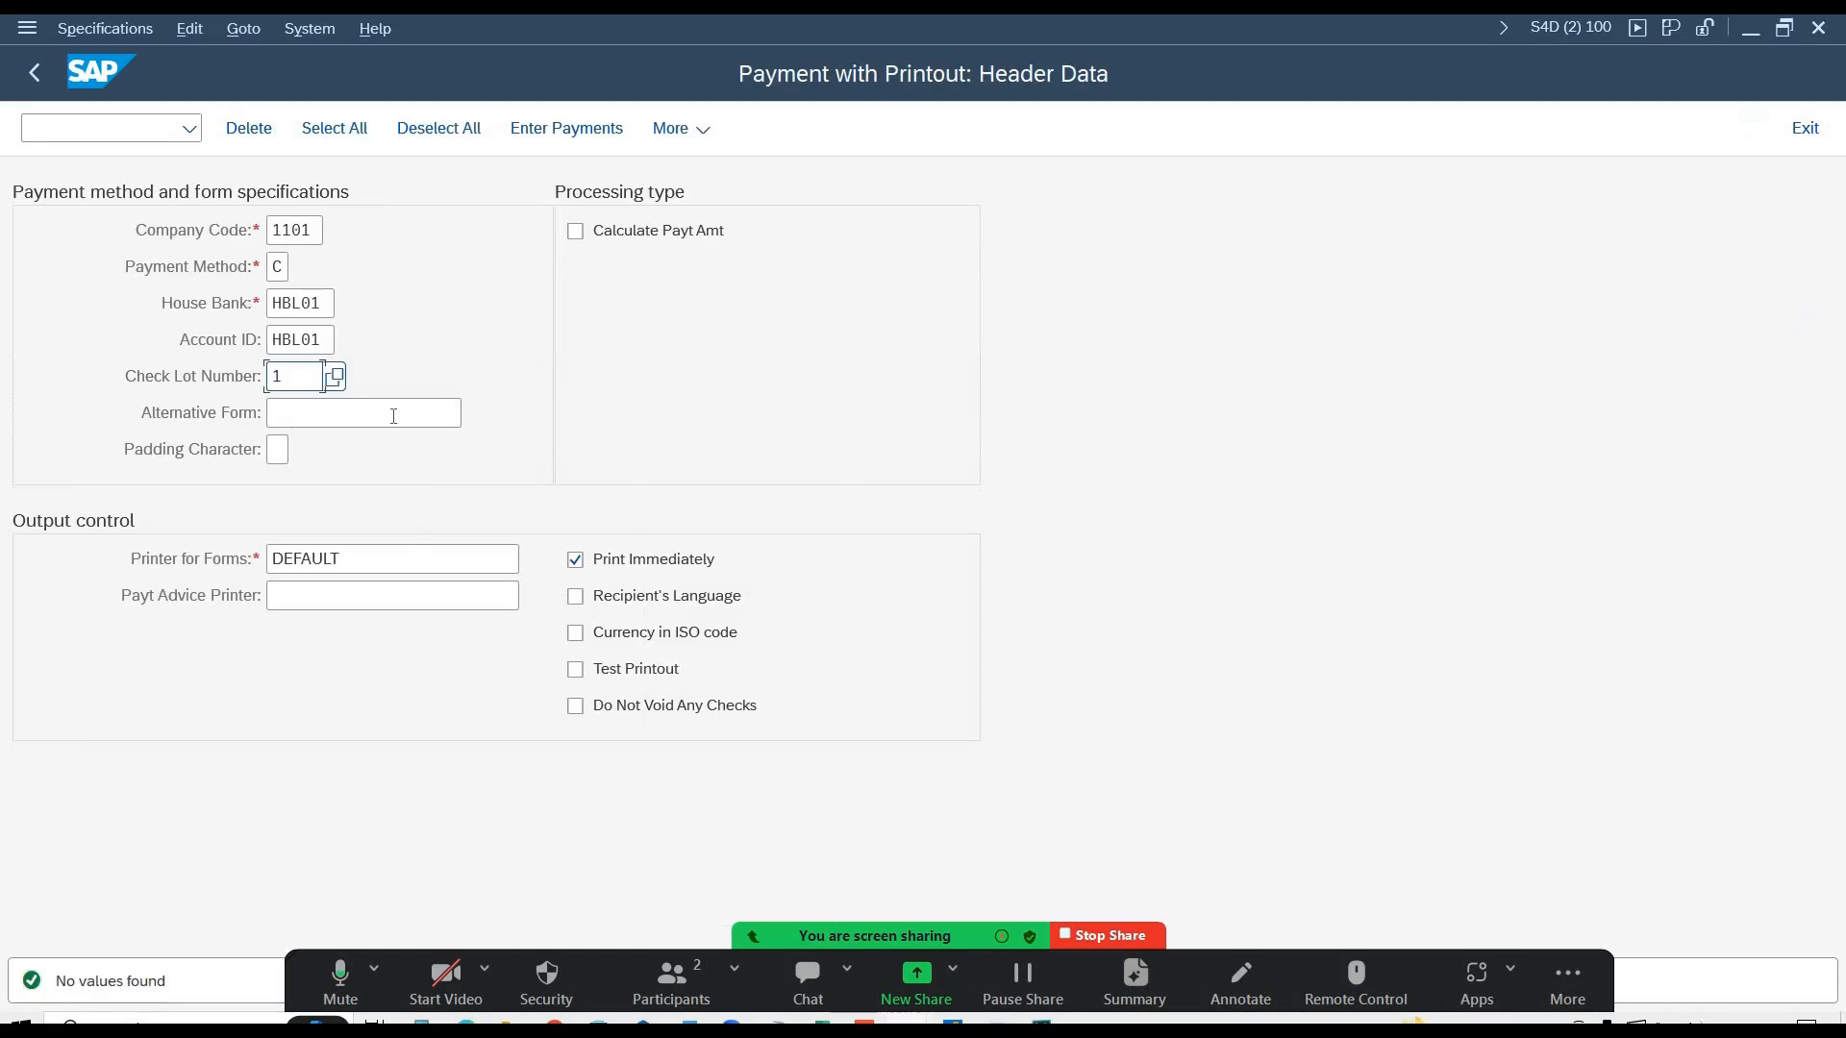
pyautogui.click(336, 378)
pyautogui.press('BackSpace')
pyautogui.press('Return')
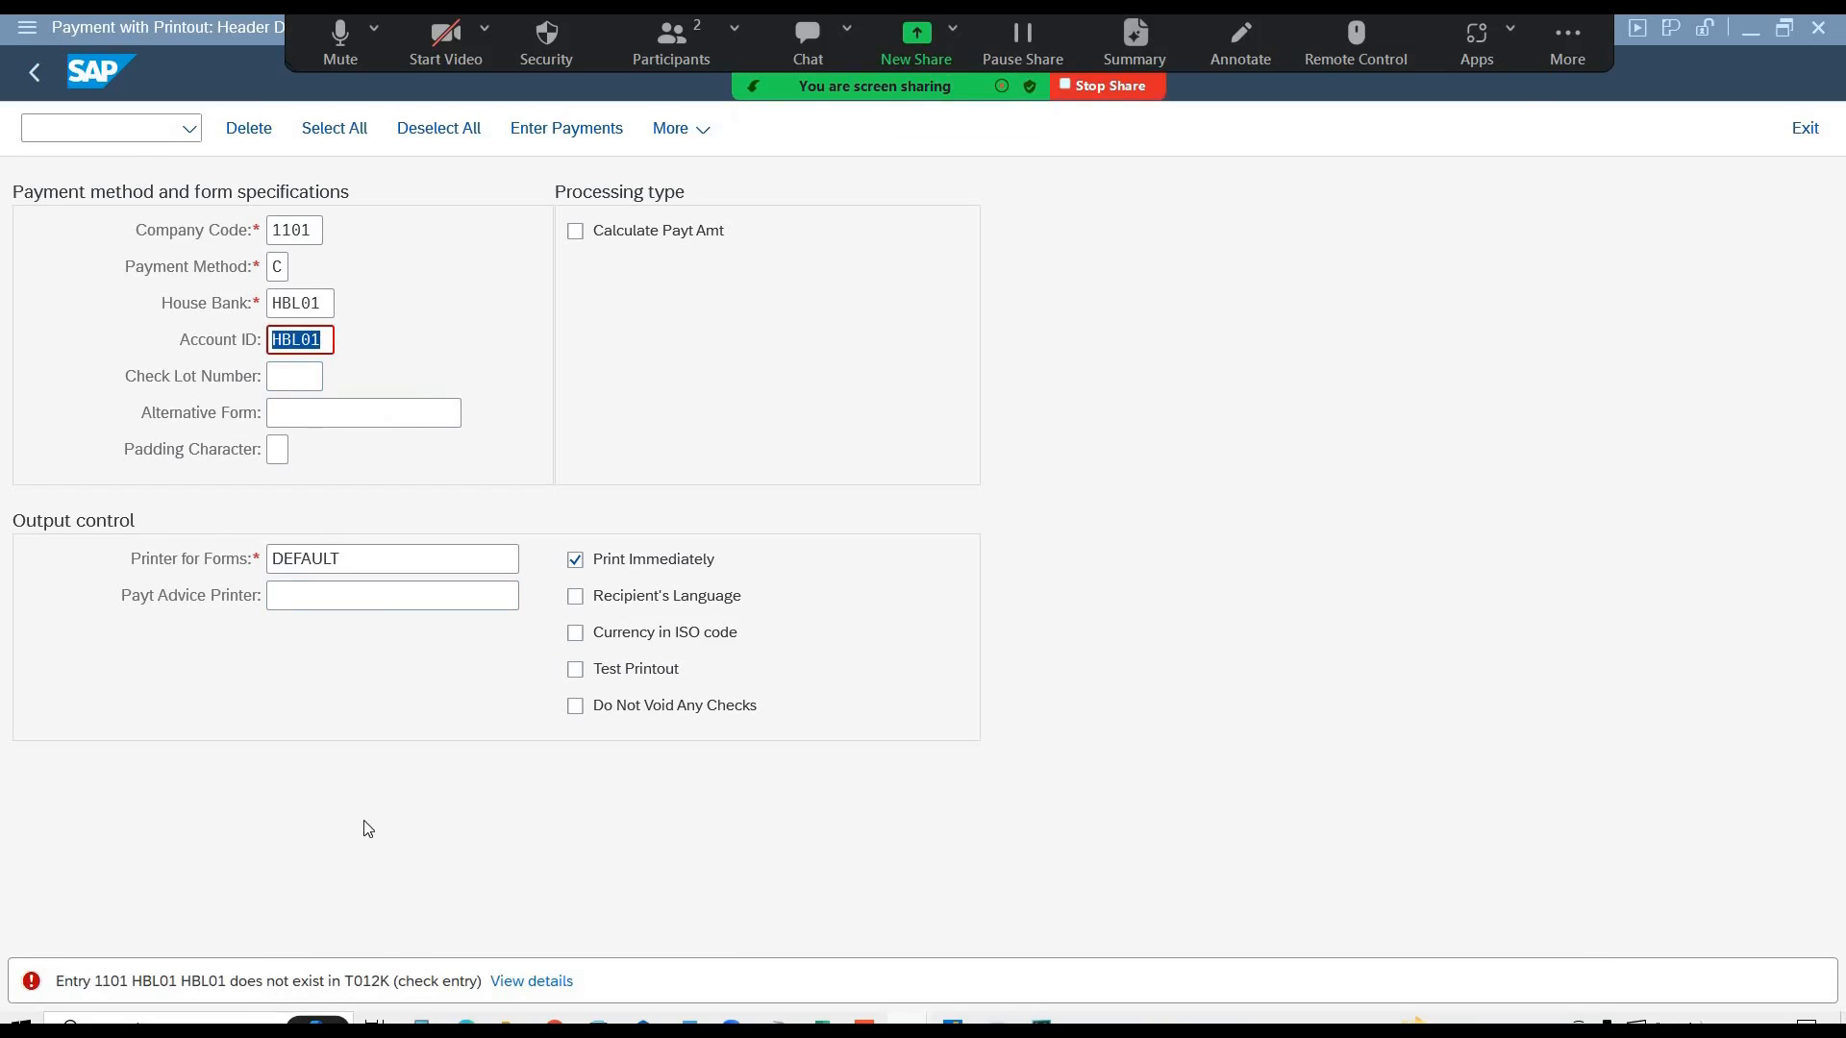
# - Choose house bank HBL01 and account ID HBLAC for the payment from their value lists
pyautogui.click(325, 303)
pyautogui.click(346, 305)
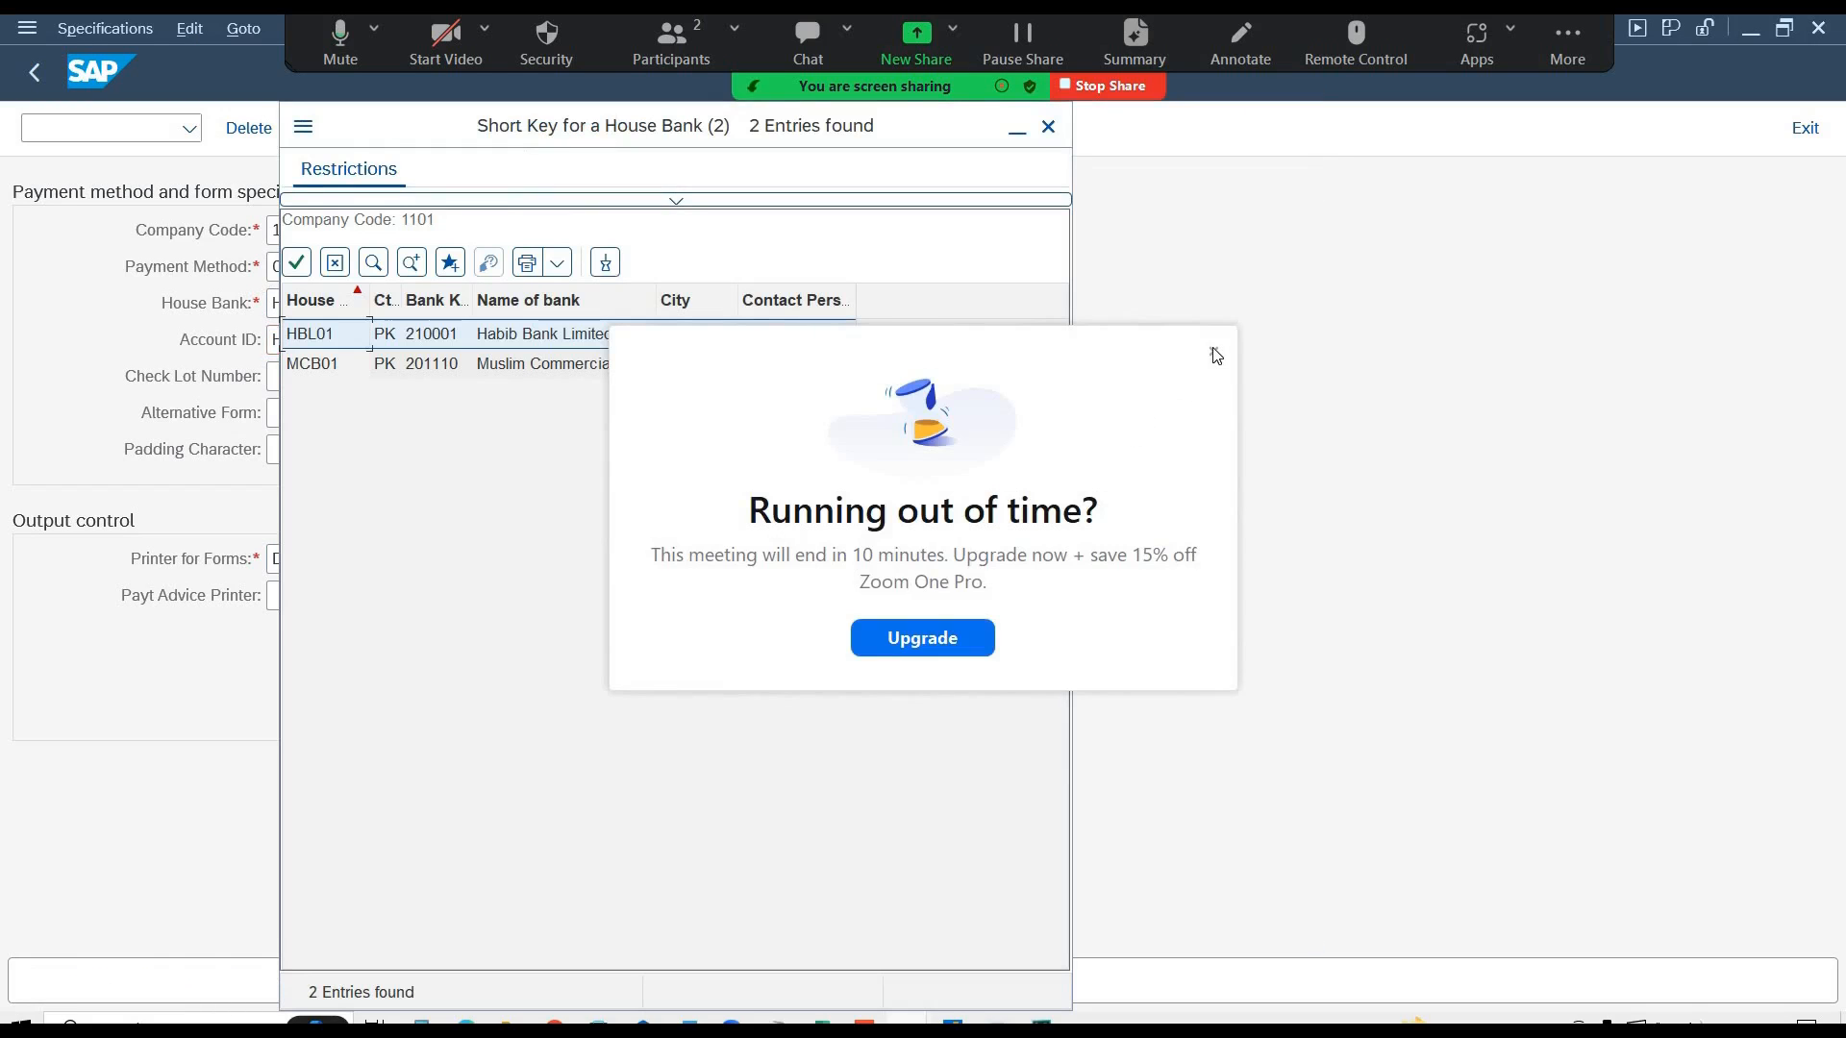
pyautogui.click(1213, 352)
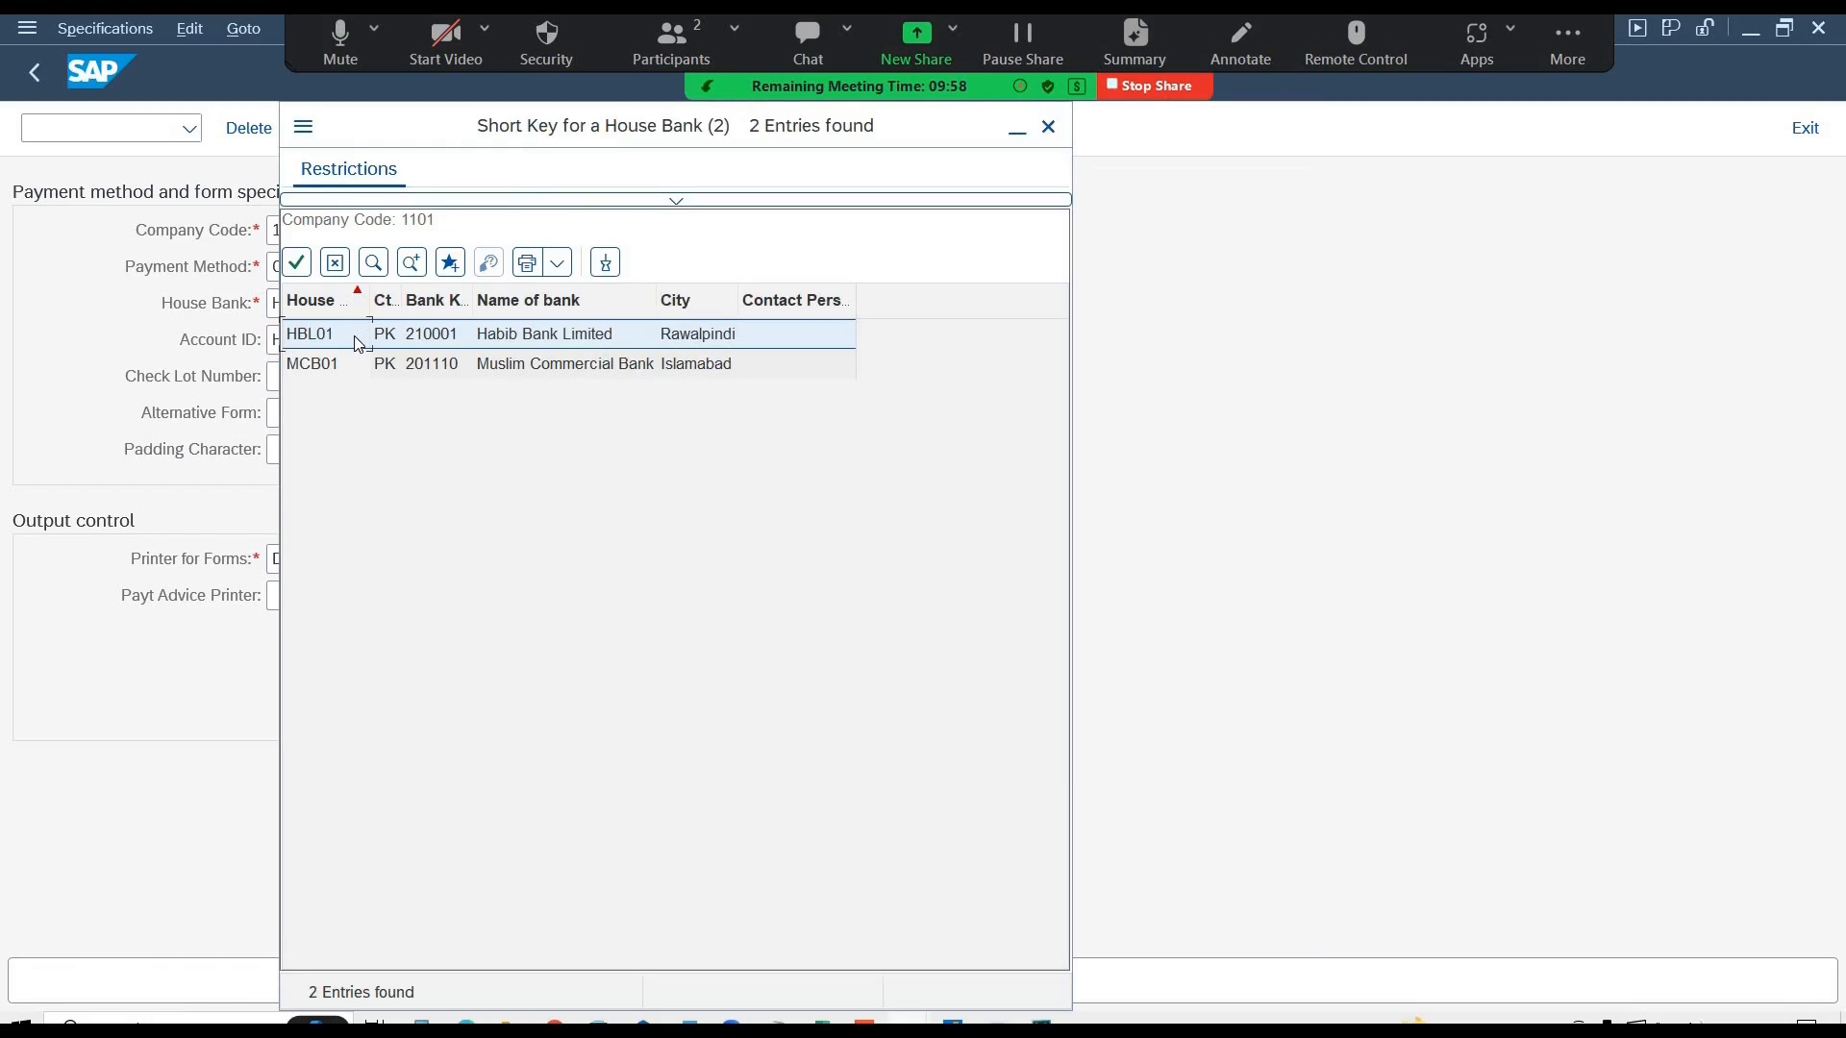
pyautogui.doubleClick(354, 336)
pyautogui.click(323, 340)
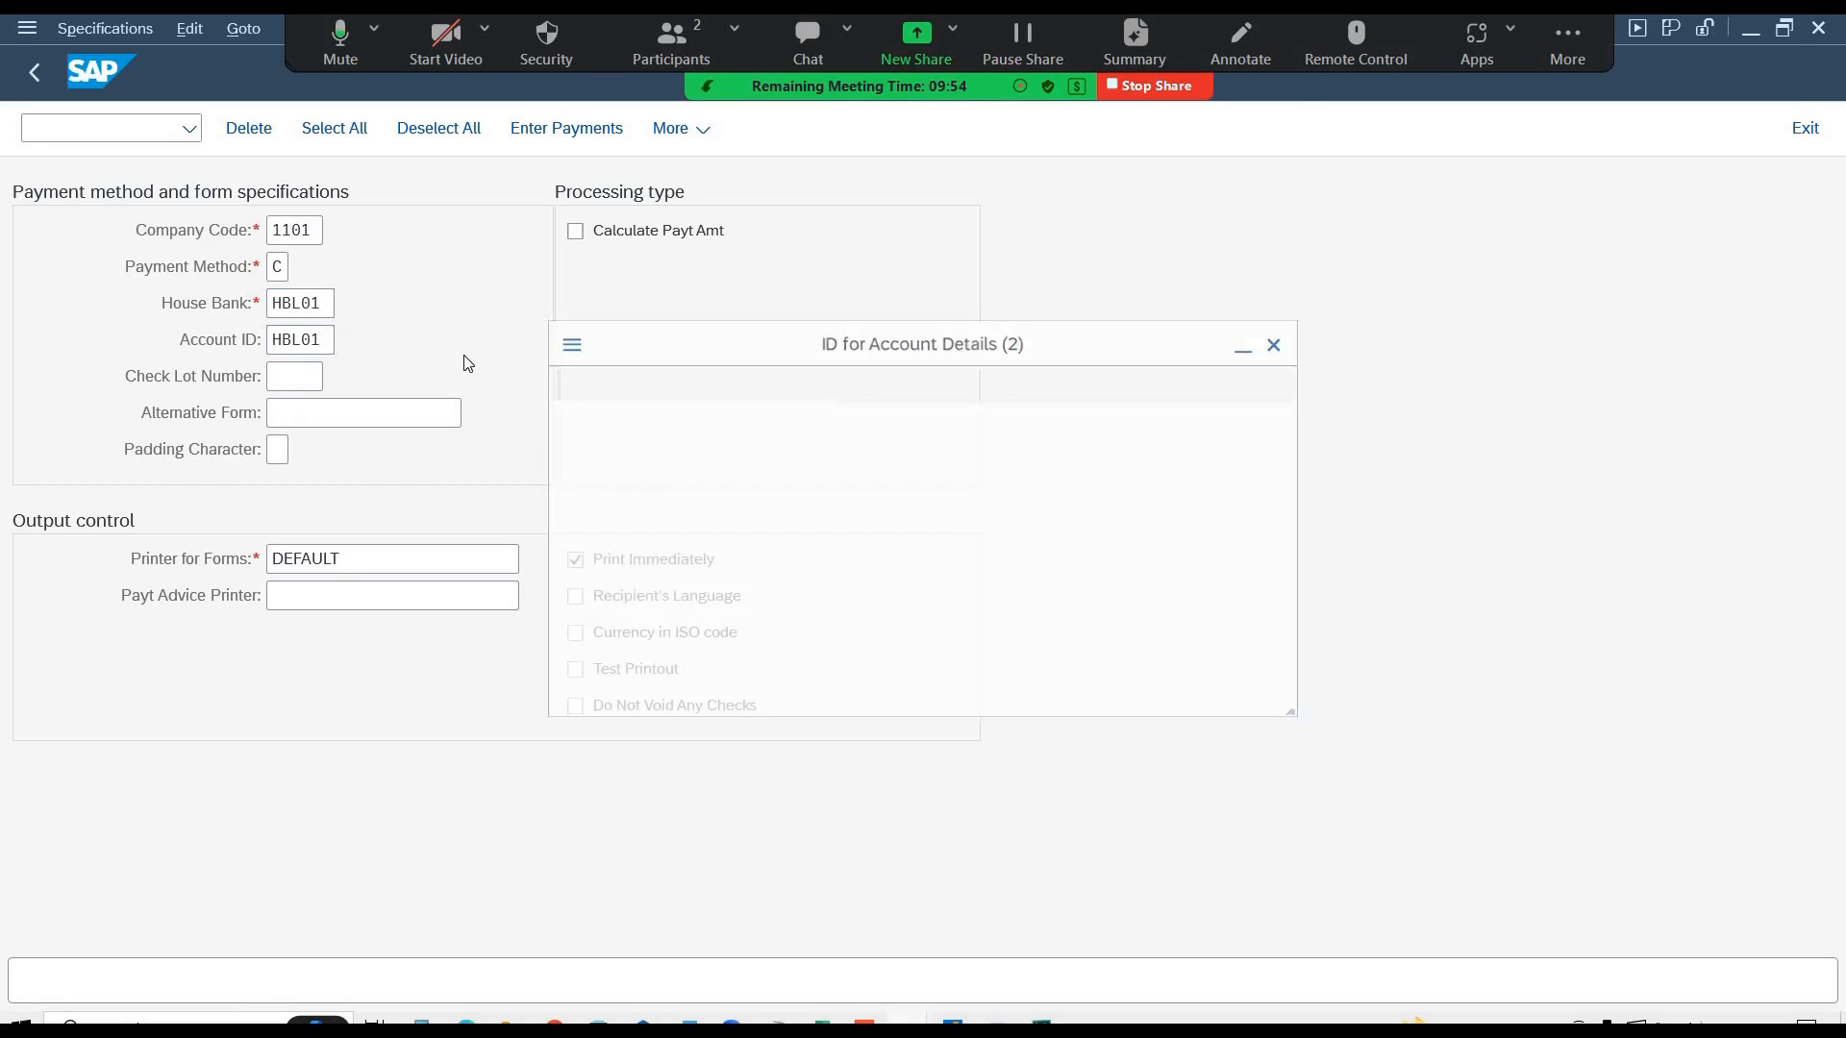
pyautogui.click(436, 308)
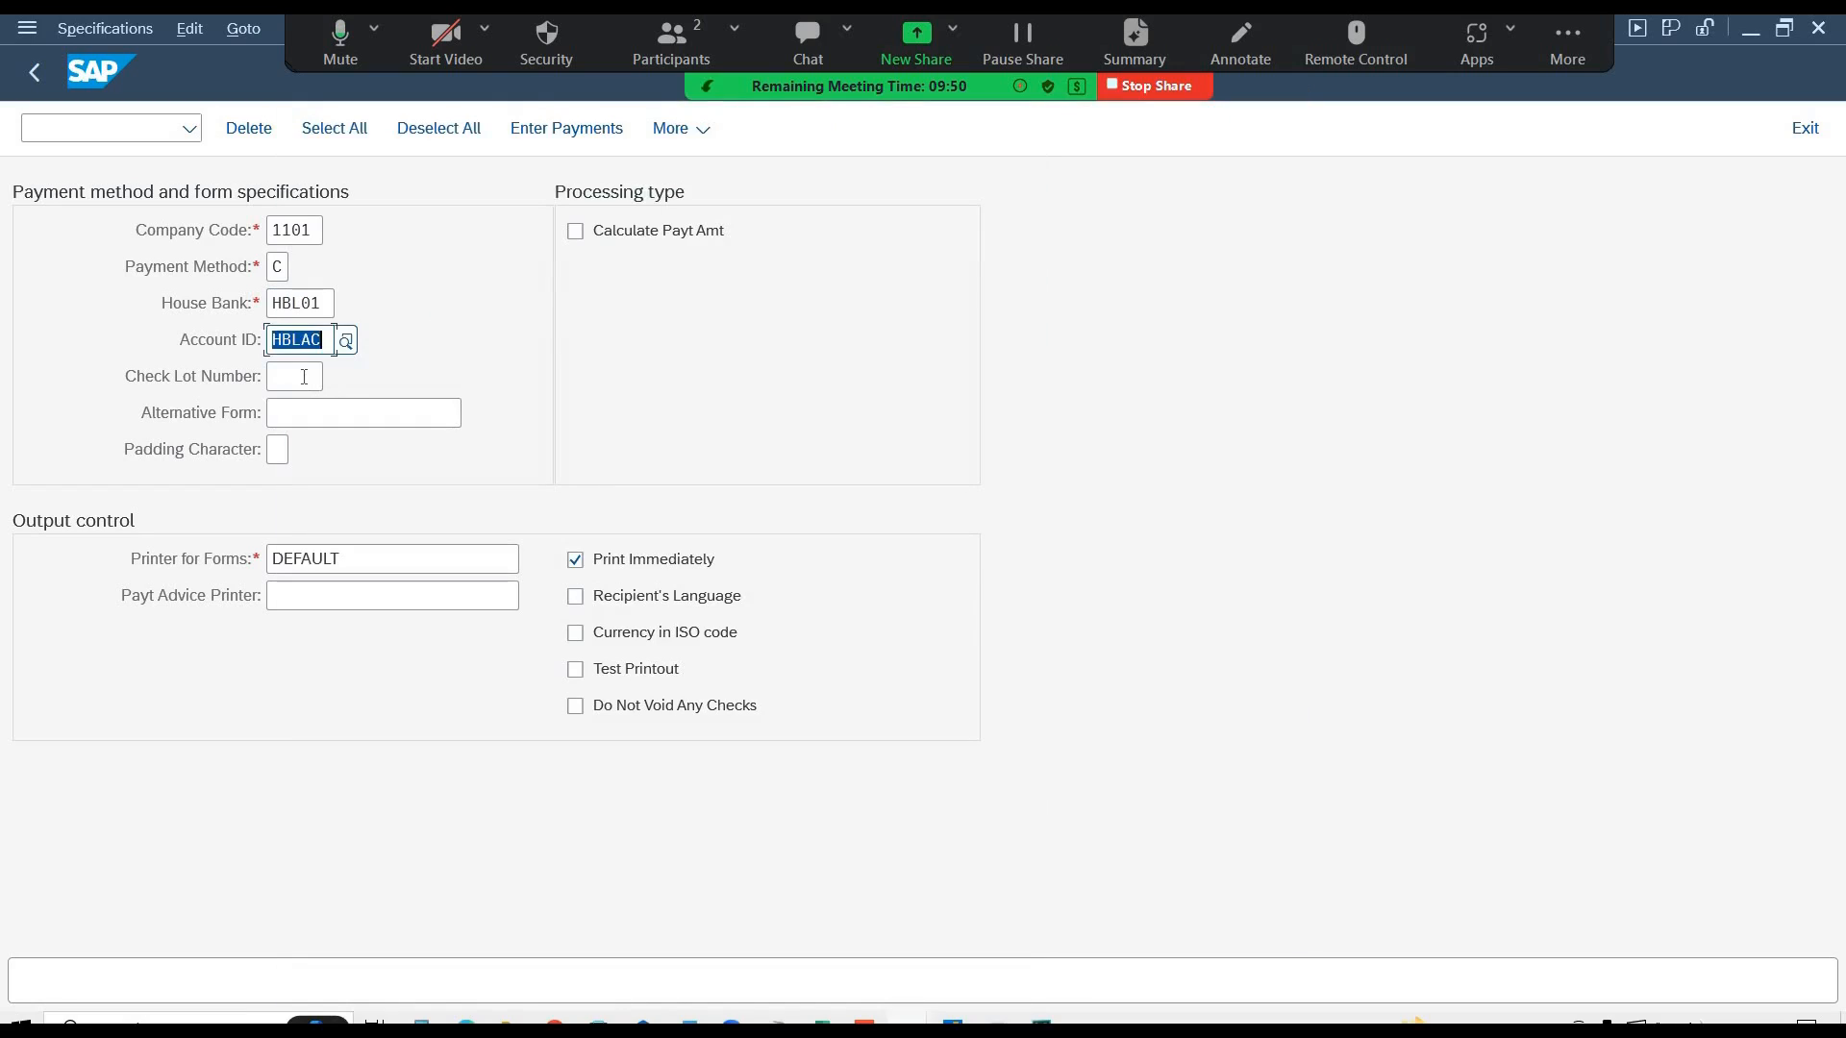
# - Choose check lot 2 for the payment from the list of check lots
pyautogui.click(336, 385)
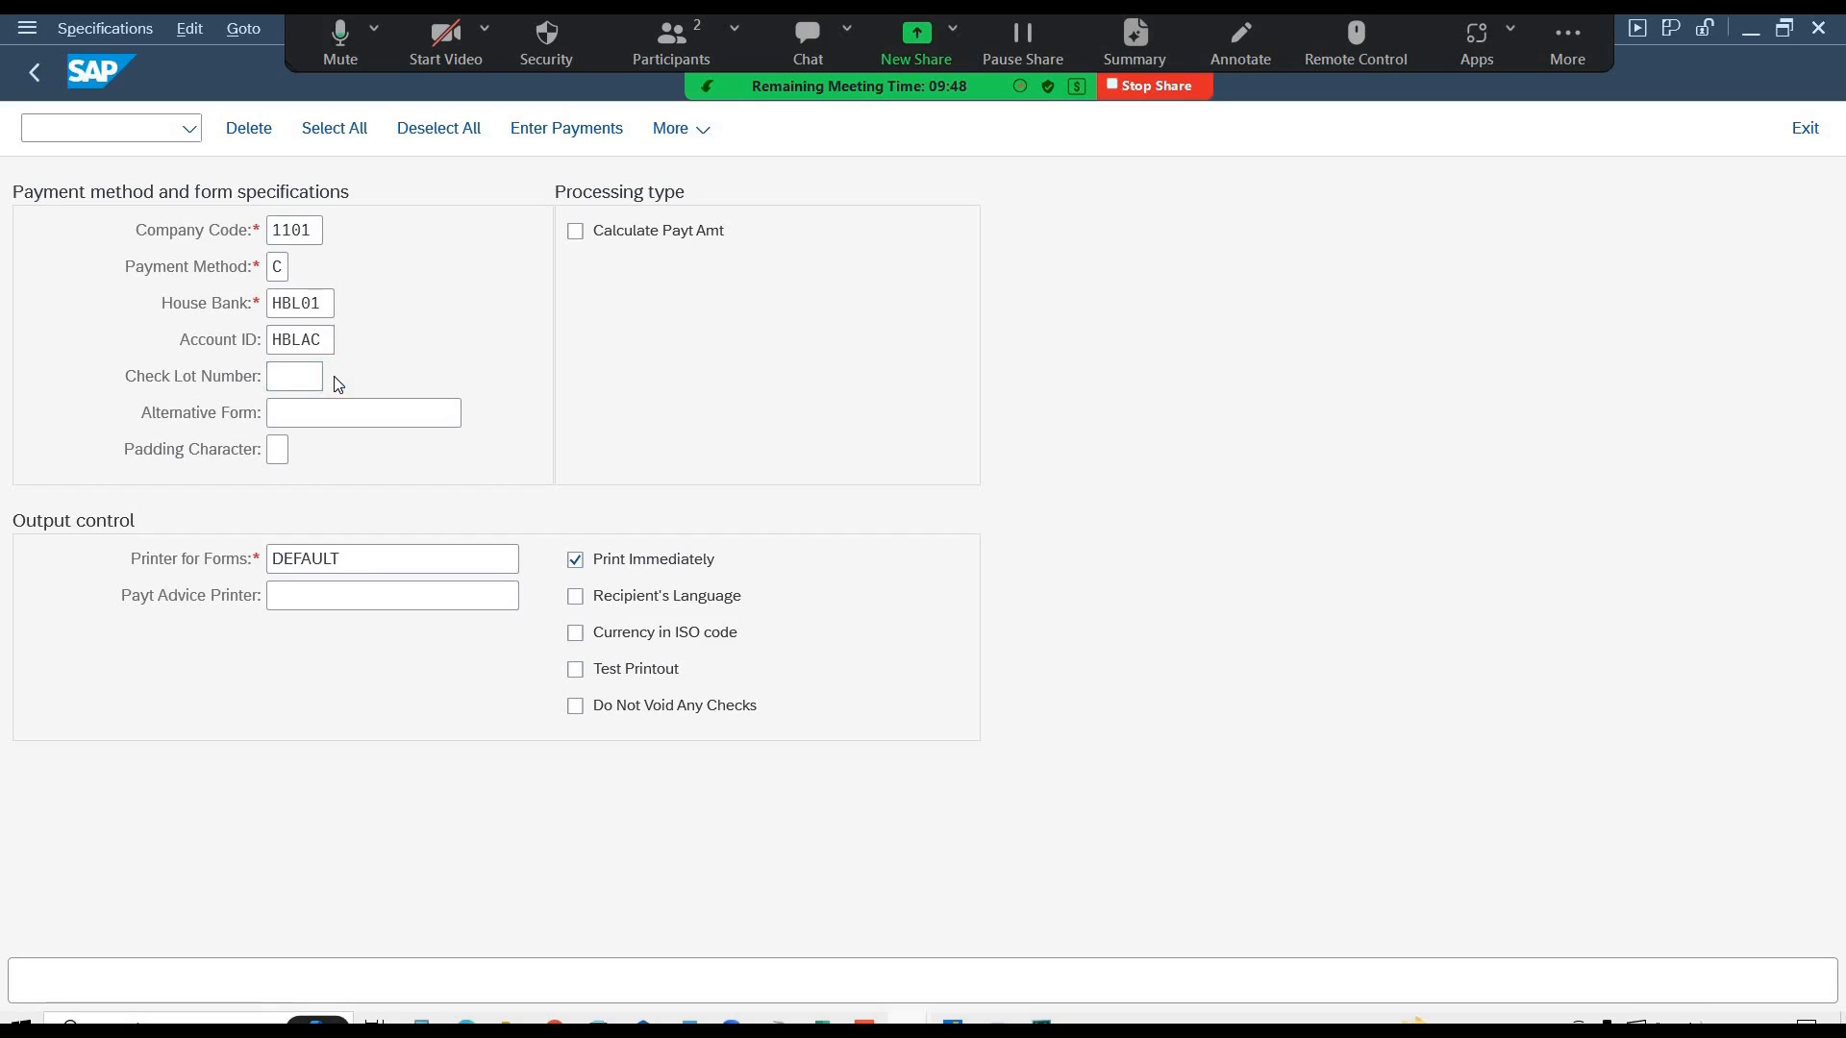
pyautogui.click(338, 385)
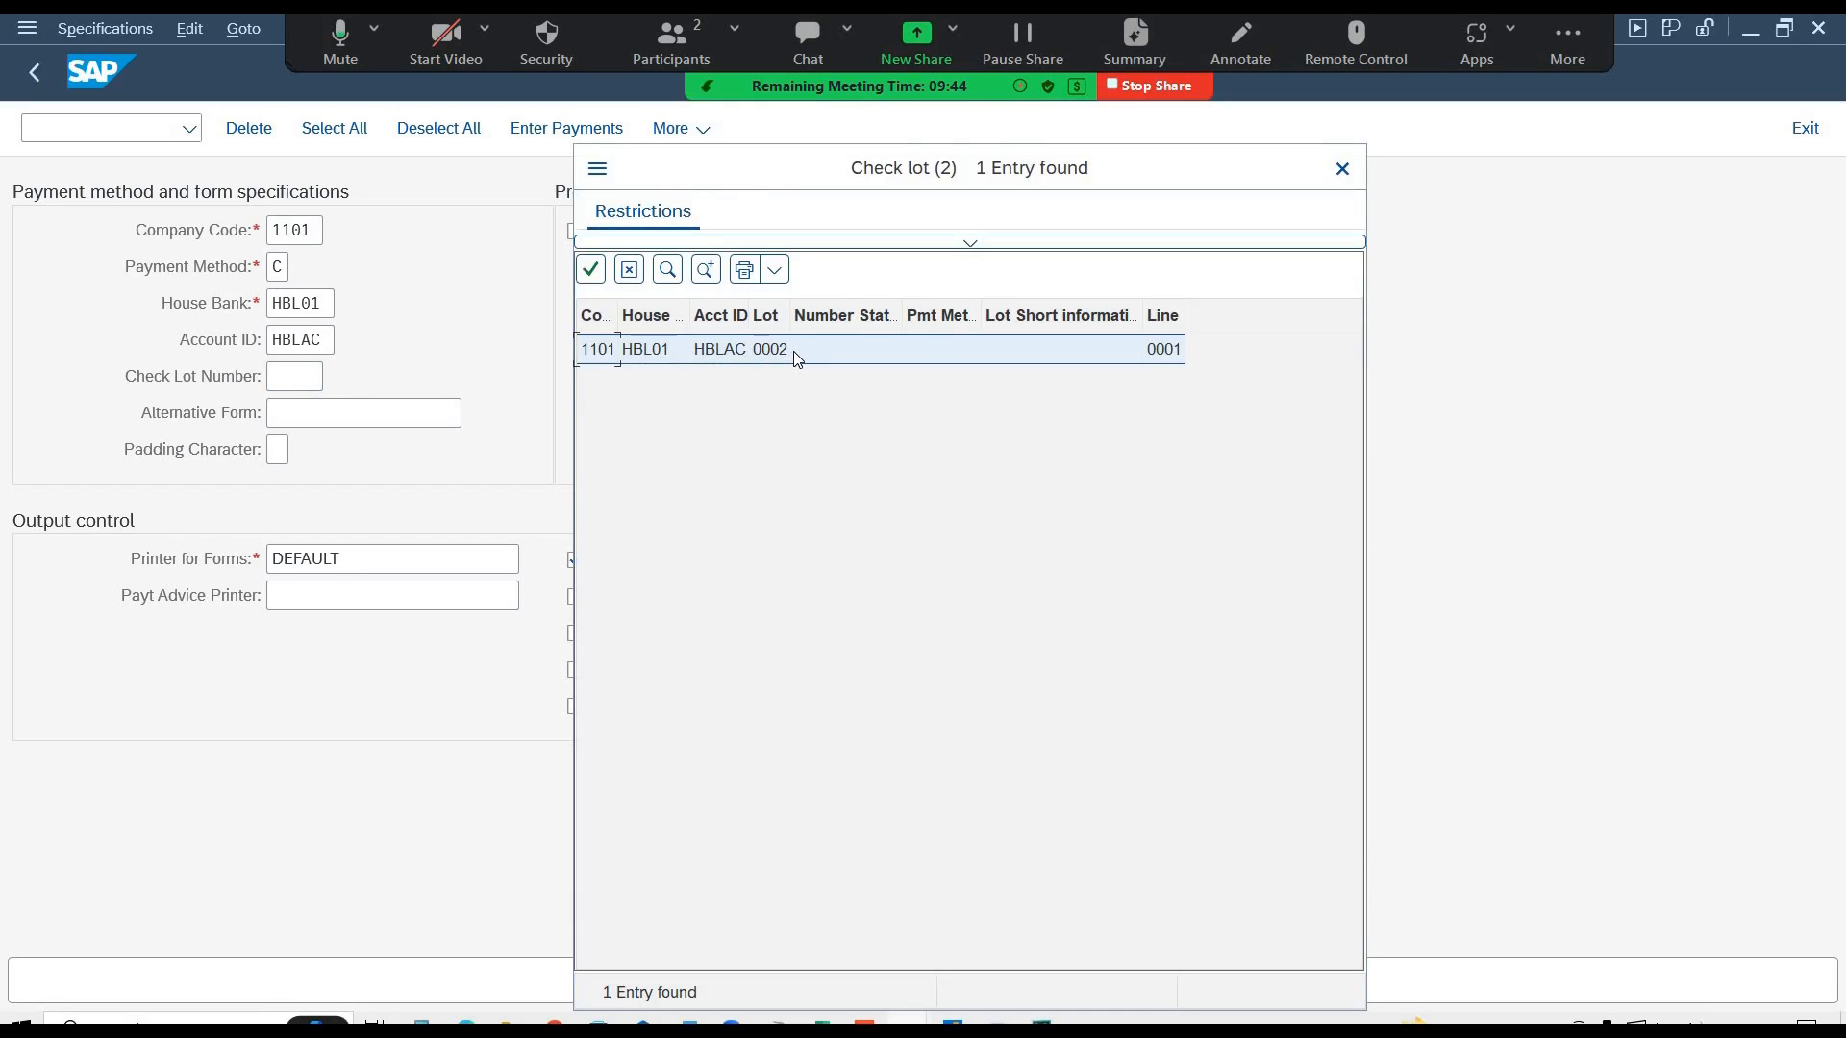
pyautogui.doubleClick(795, 352)
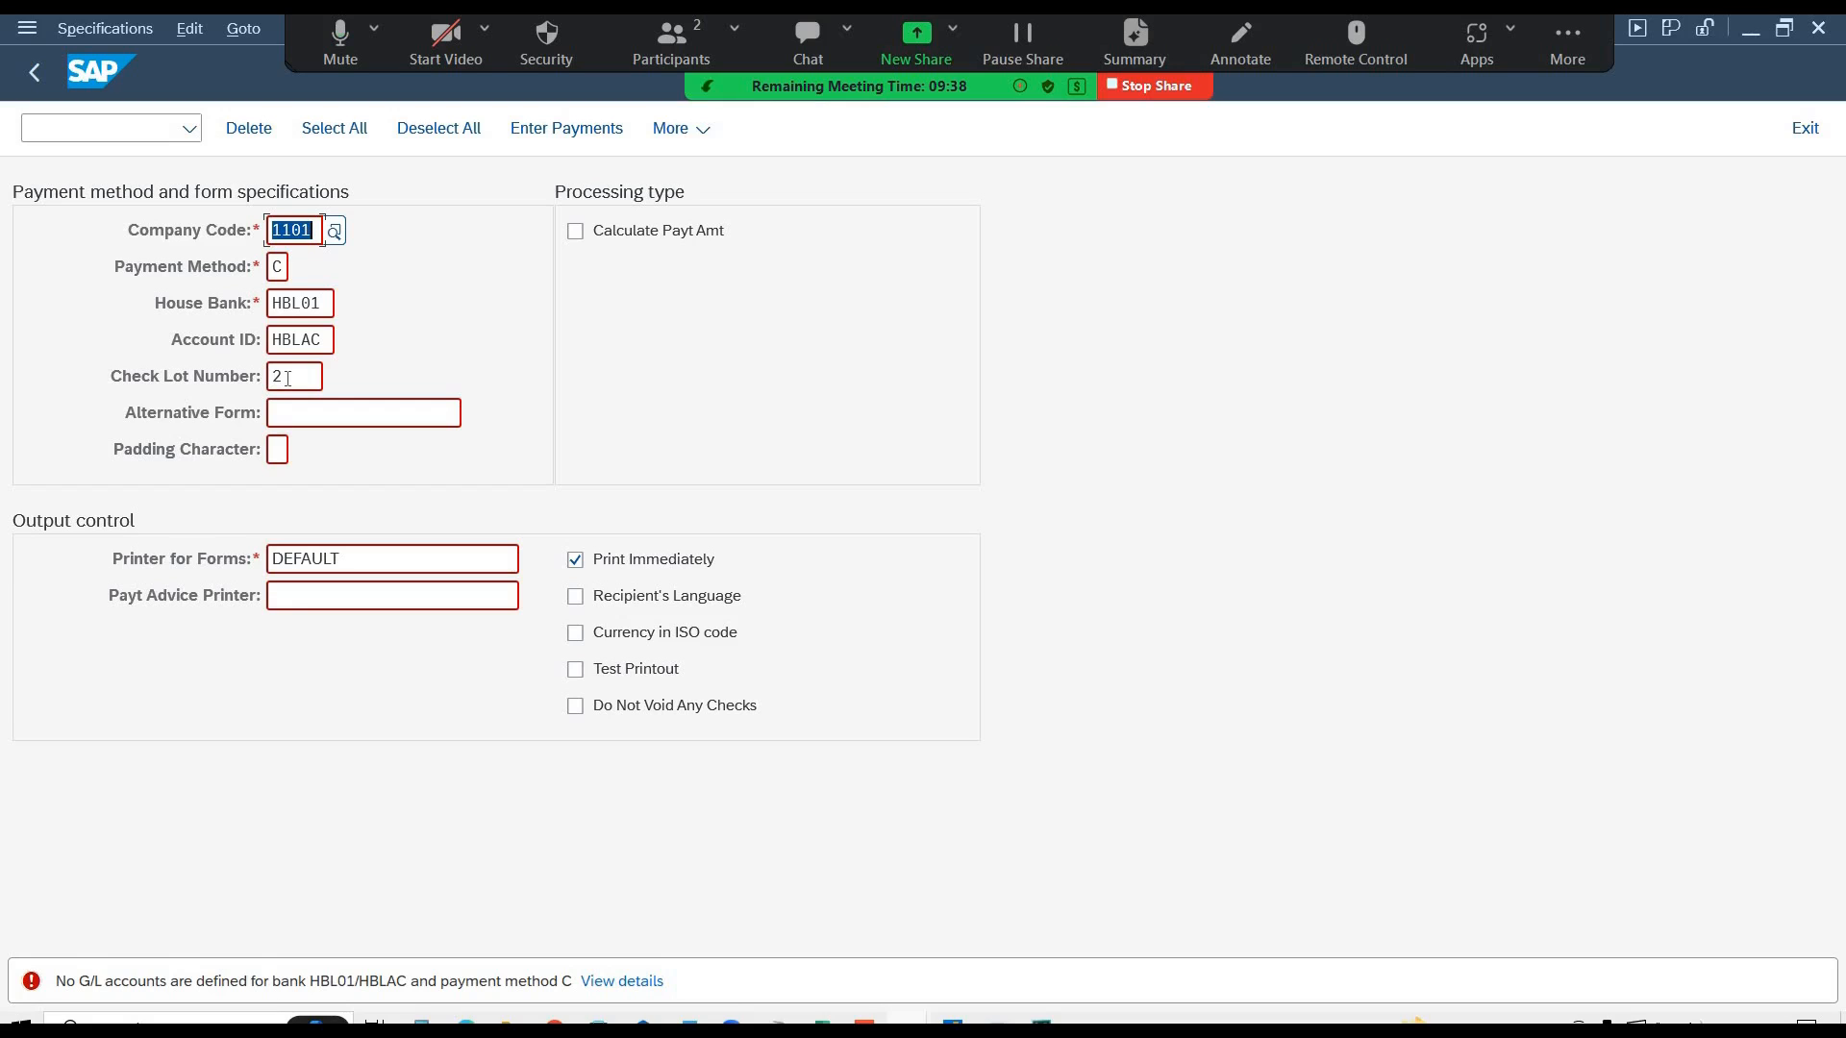
# - Review the non-sequential setting of the check lots in the FCHI session, then return to the payment session
pyautogui.hotkey('alt', 'Tab')
pyautogui.hotkey('alt', 'Tab')
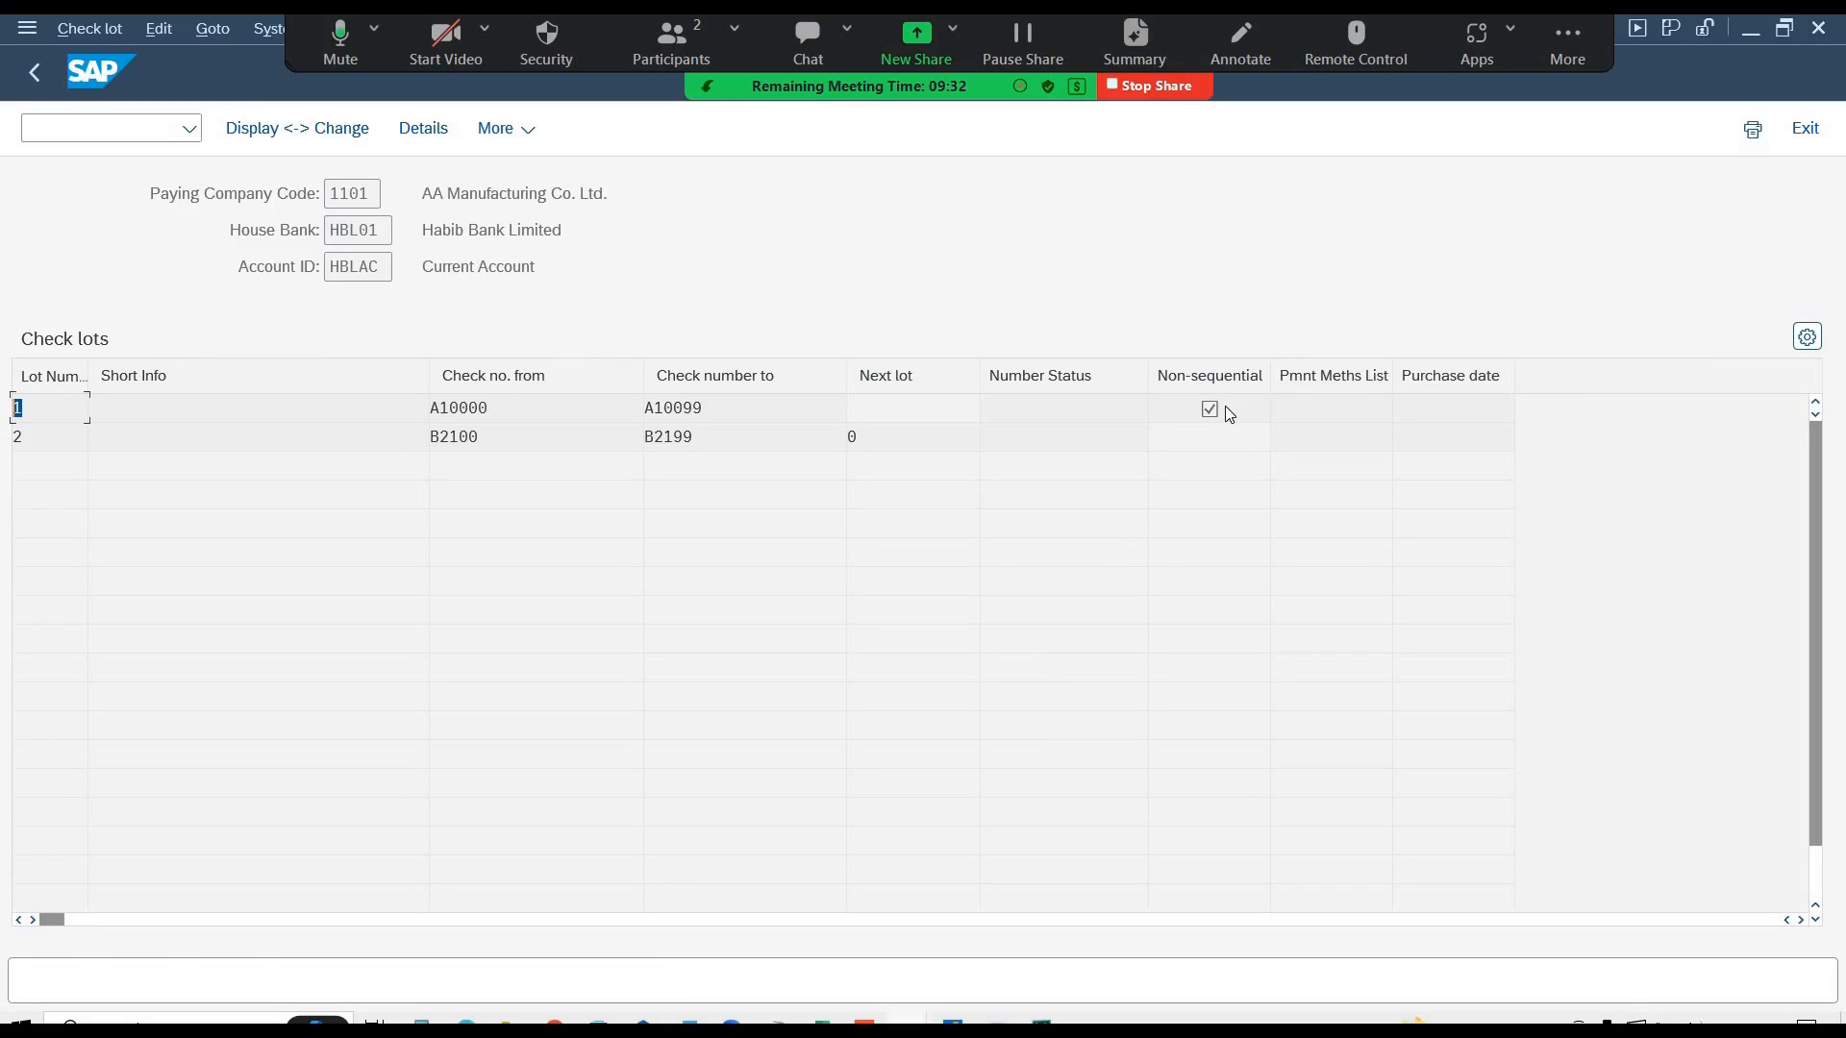
pyautogui.hotkey('alt', 'Tab')
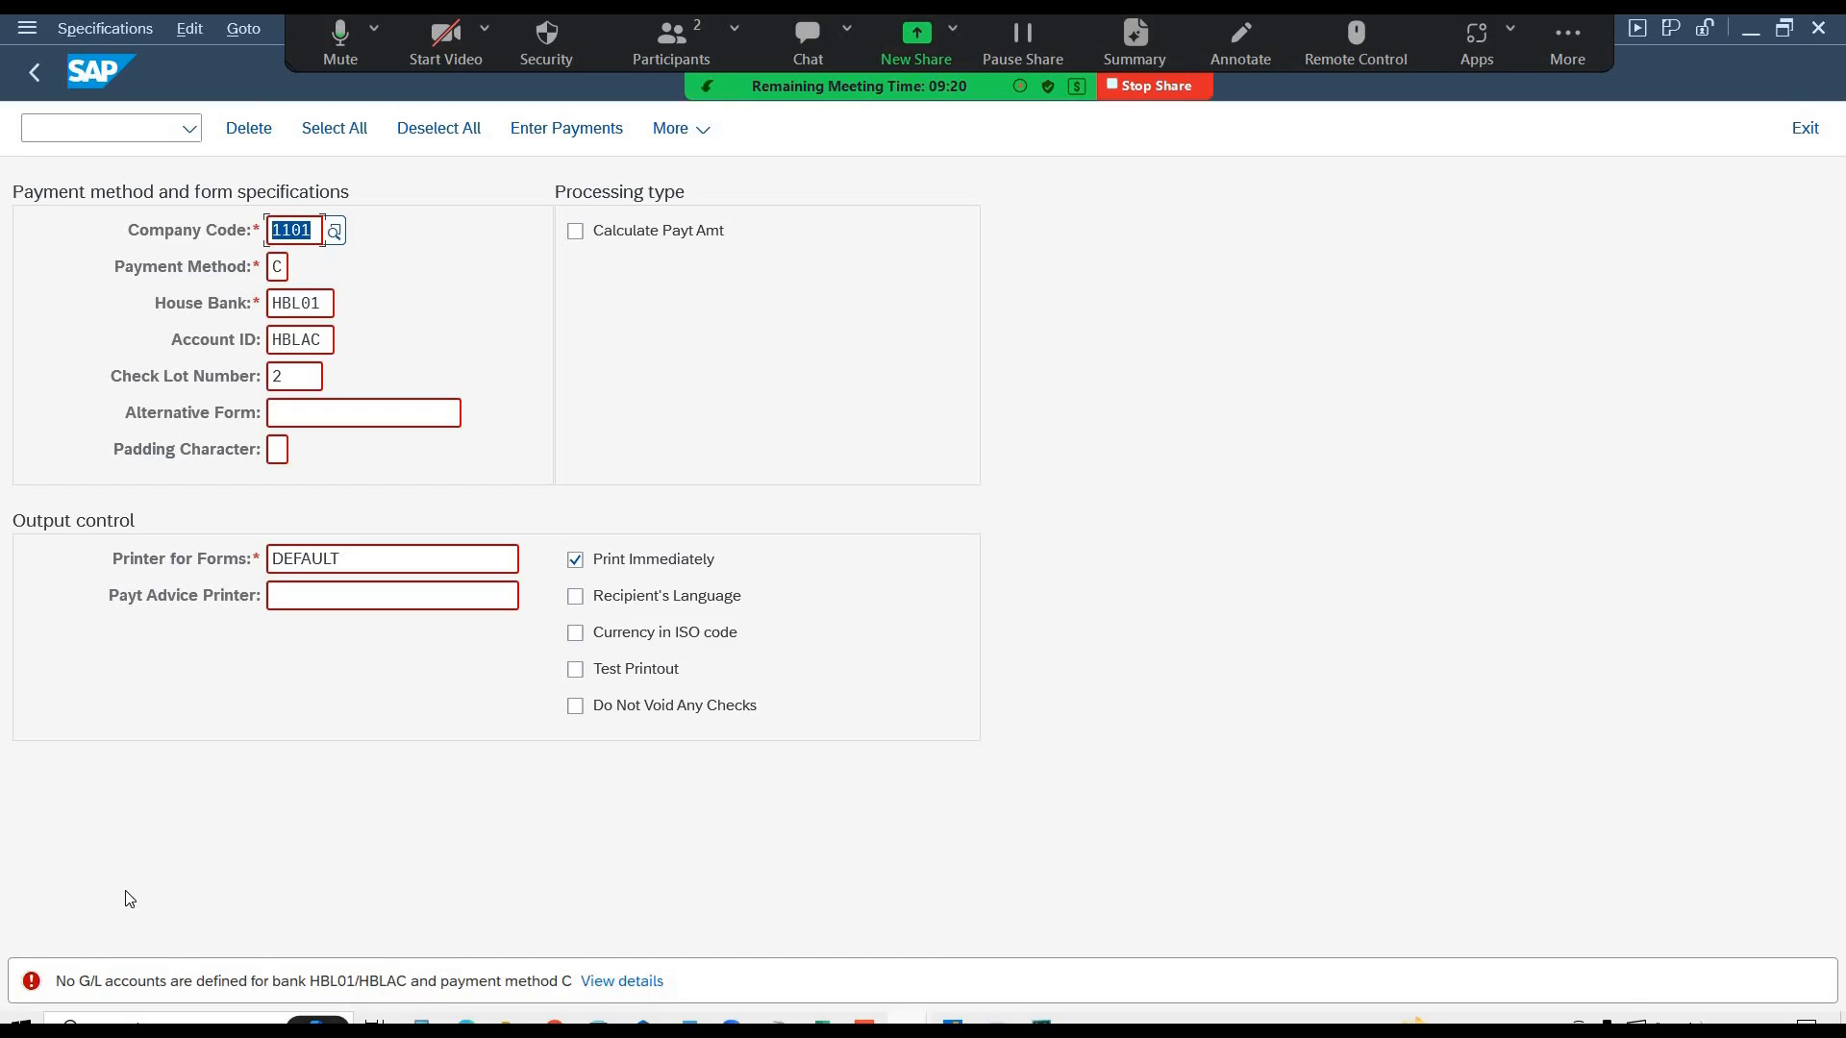
# - Open the error details and follow them to the bank selection of company code 1101, viewing Bank Accounts and Bank Accounts (Enhanced)
pyautogui.click(607, 983)
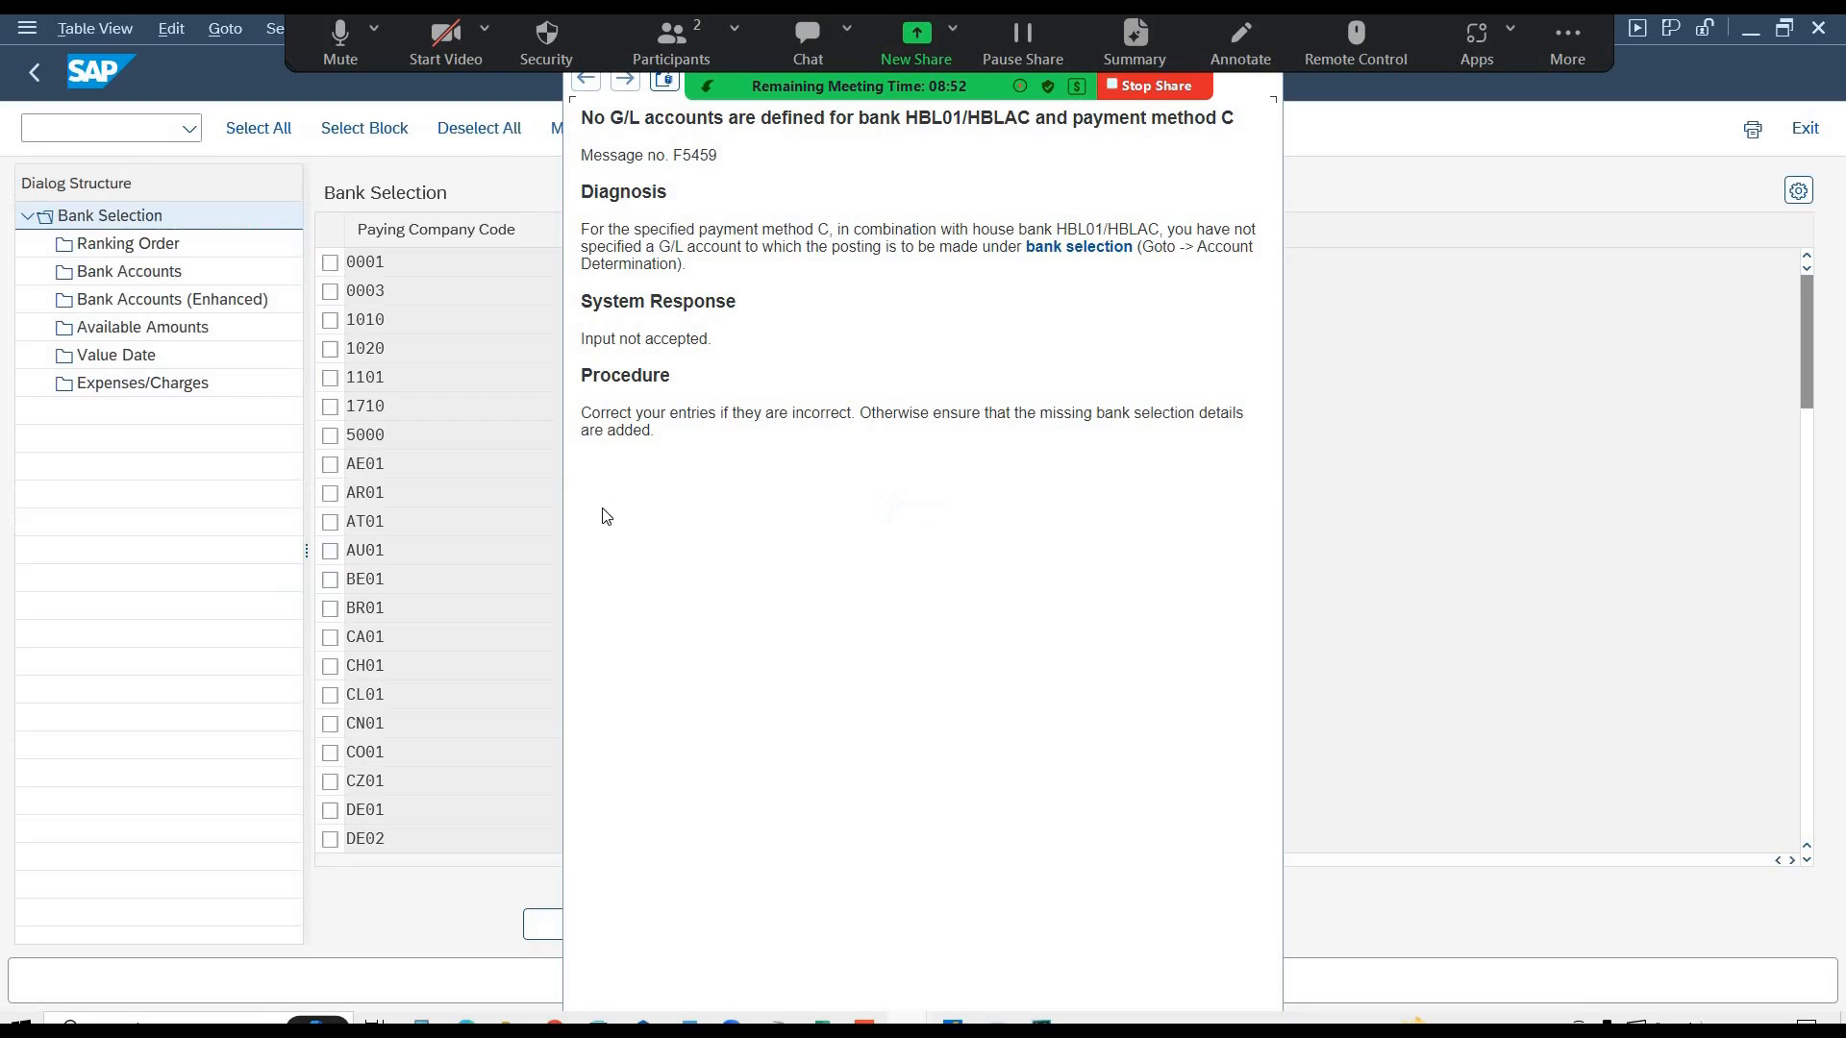
pyautogui.click(470, 444)
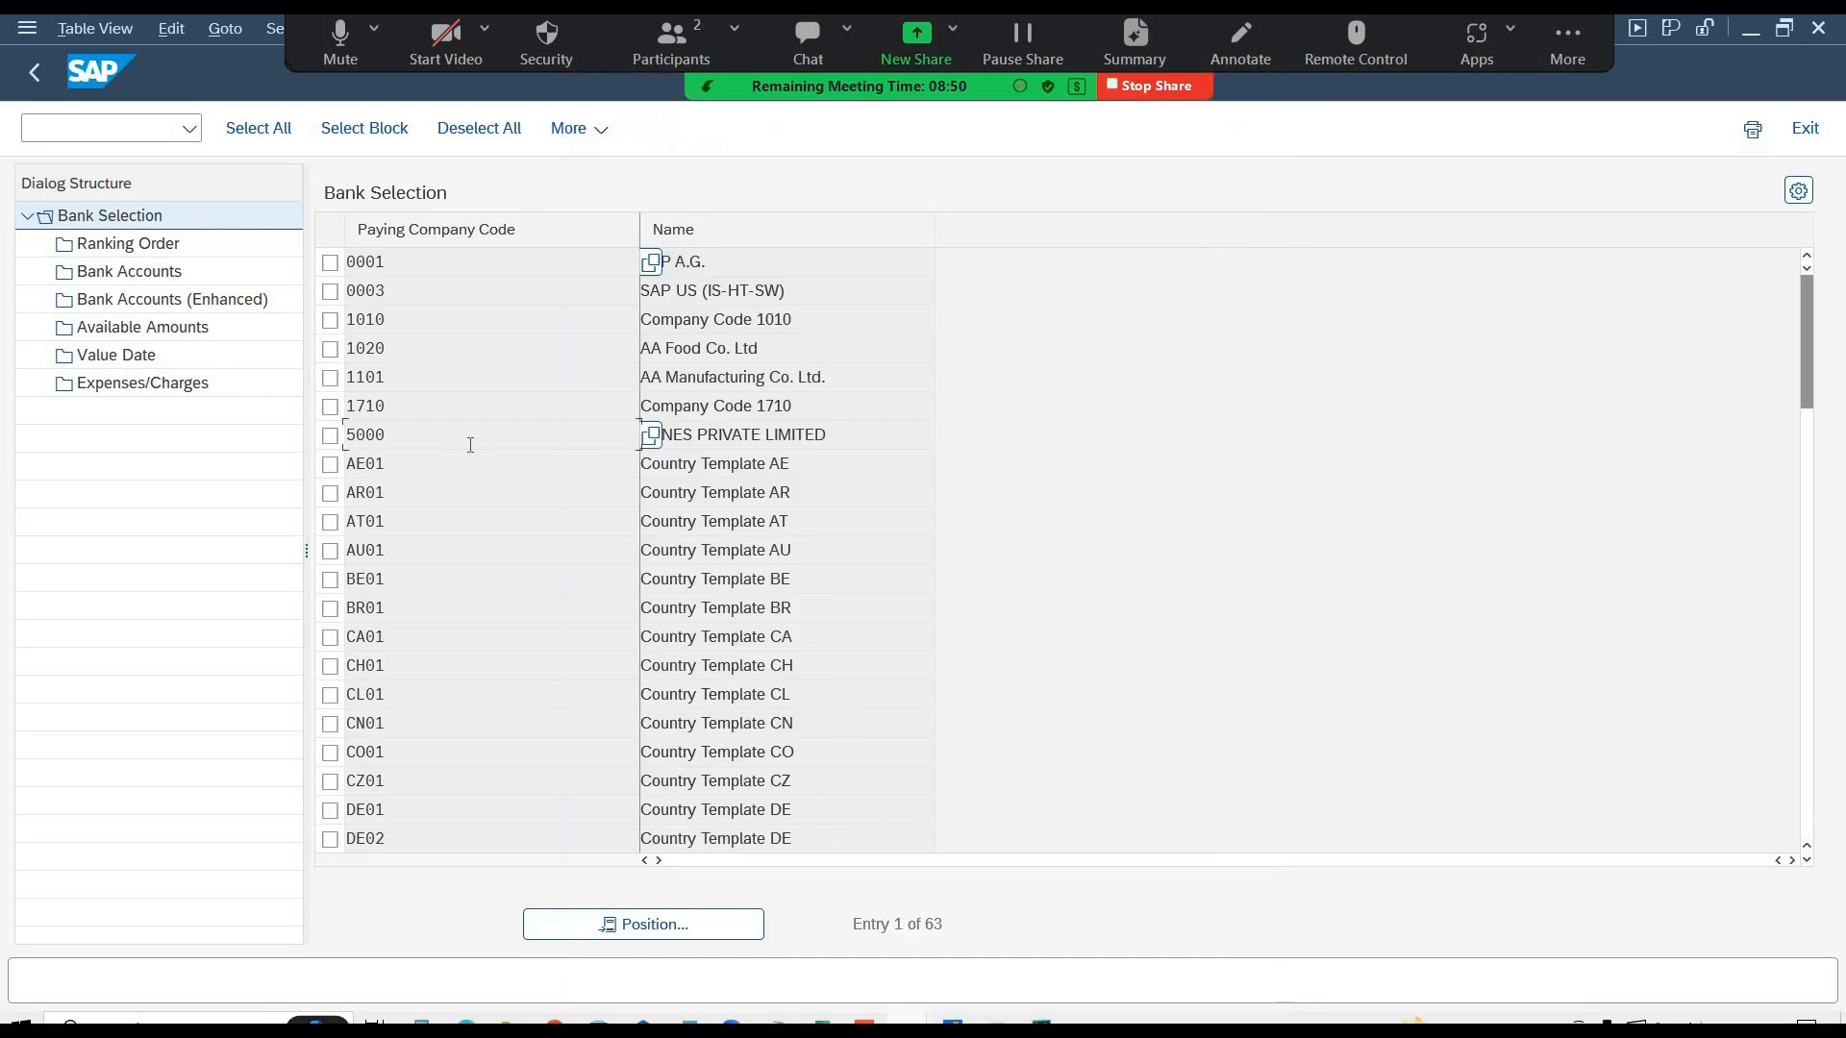
pyautogui.click(330, 378)
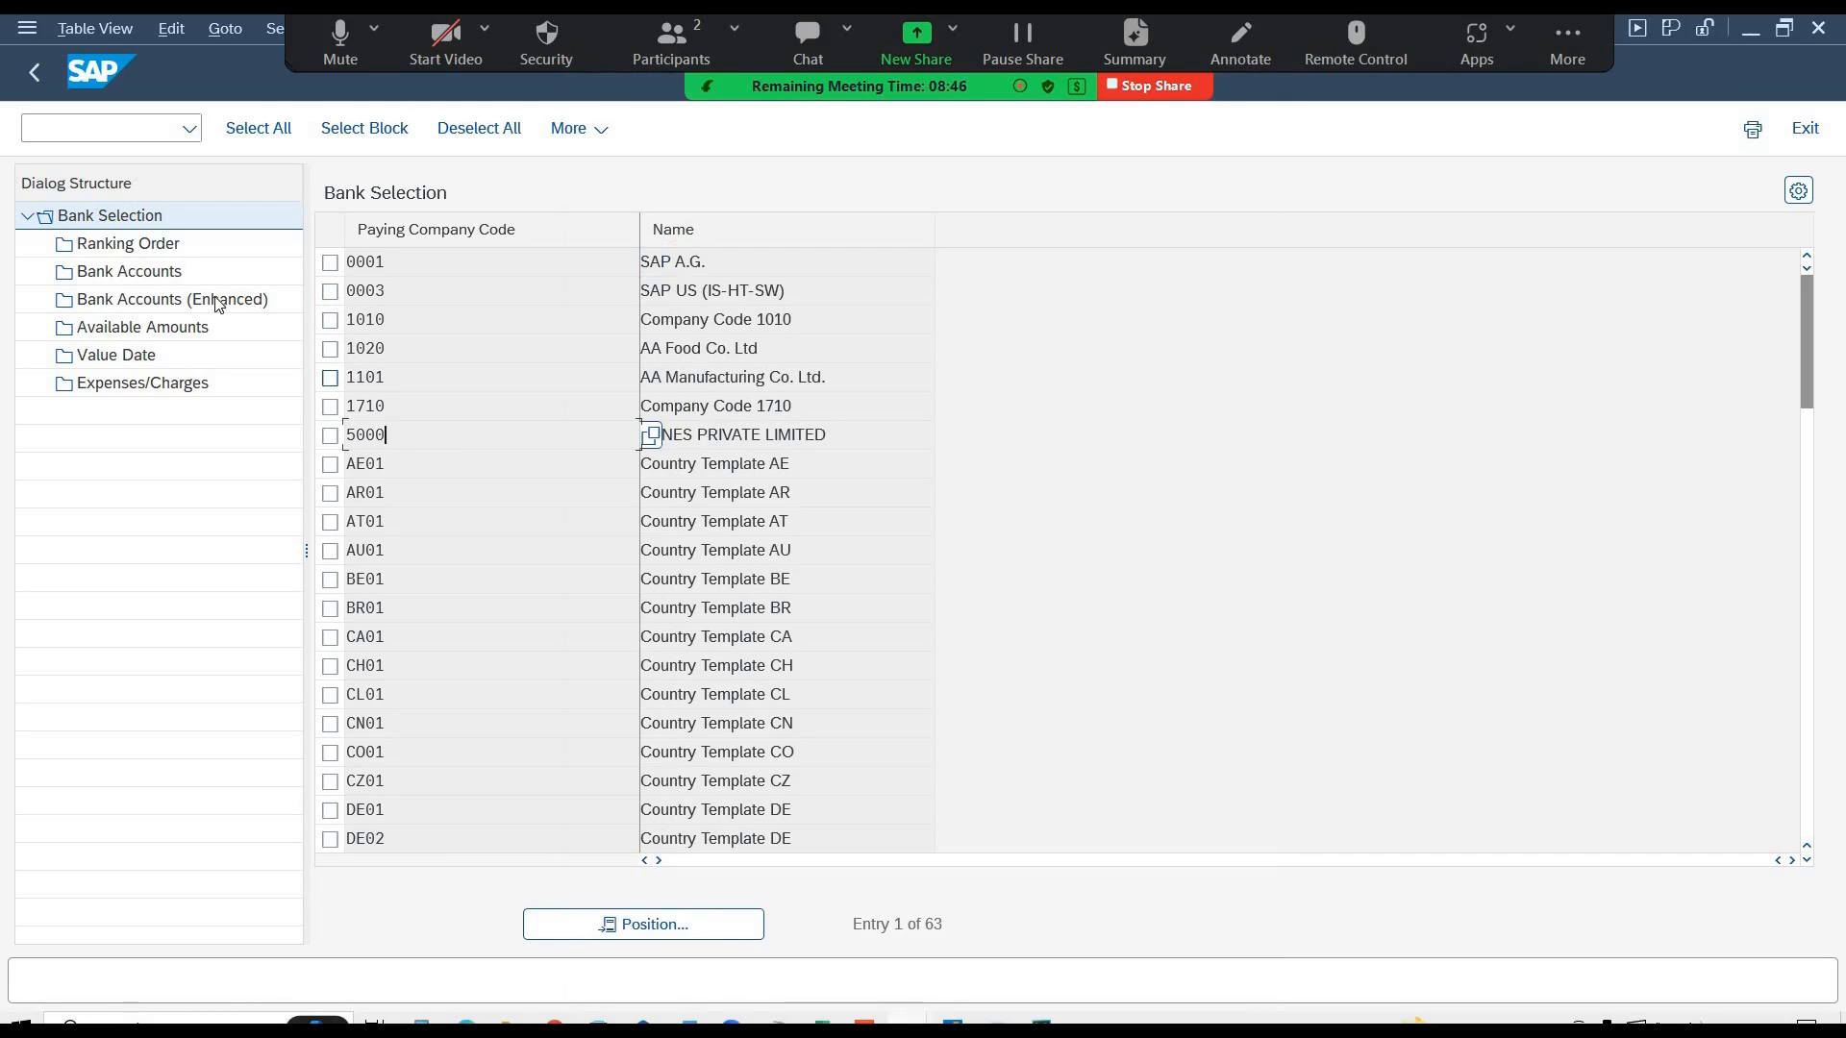
pyautogui.click(116, 273)
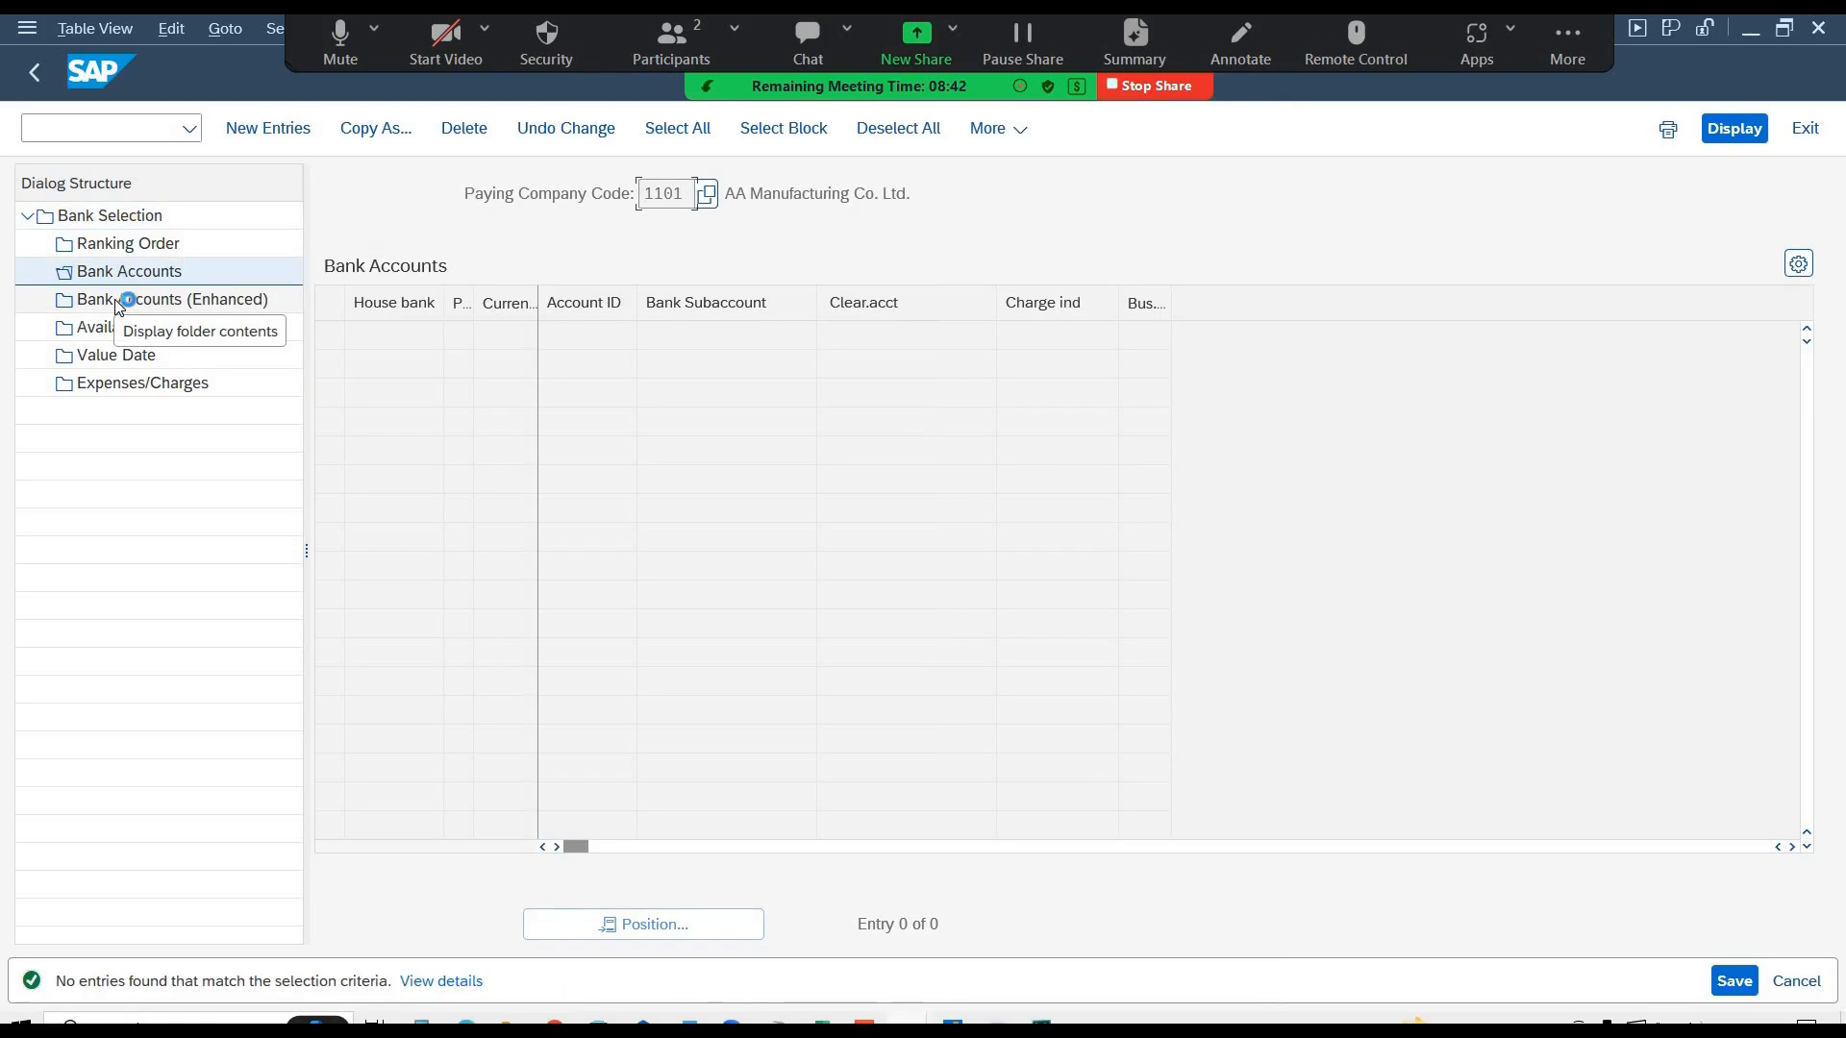
pyautogui.click(116, 304)
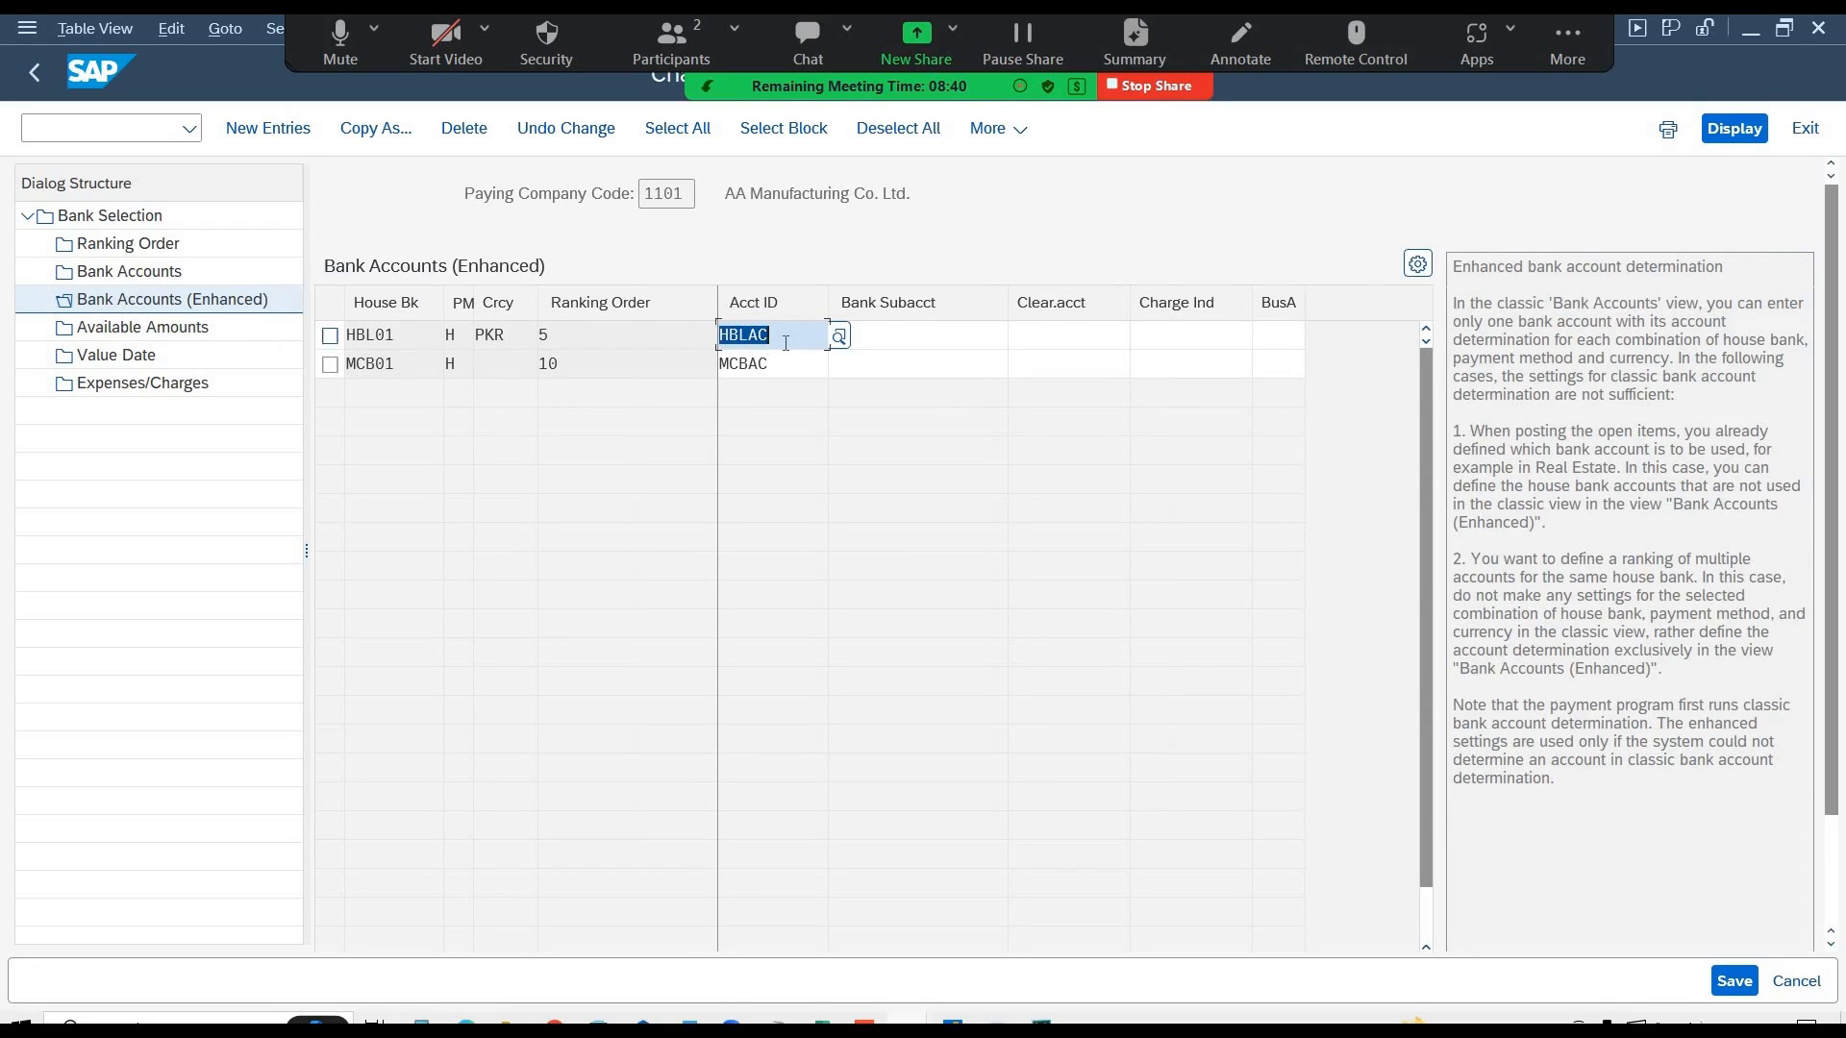
# - Check the payment method assigned to HBL01 against the available payment methods, then leave the bank selection without changes
pyautogui.click(537, 362)
pyautogui.click(461, 335)
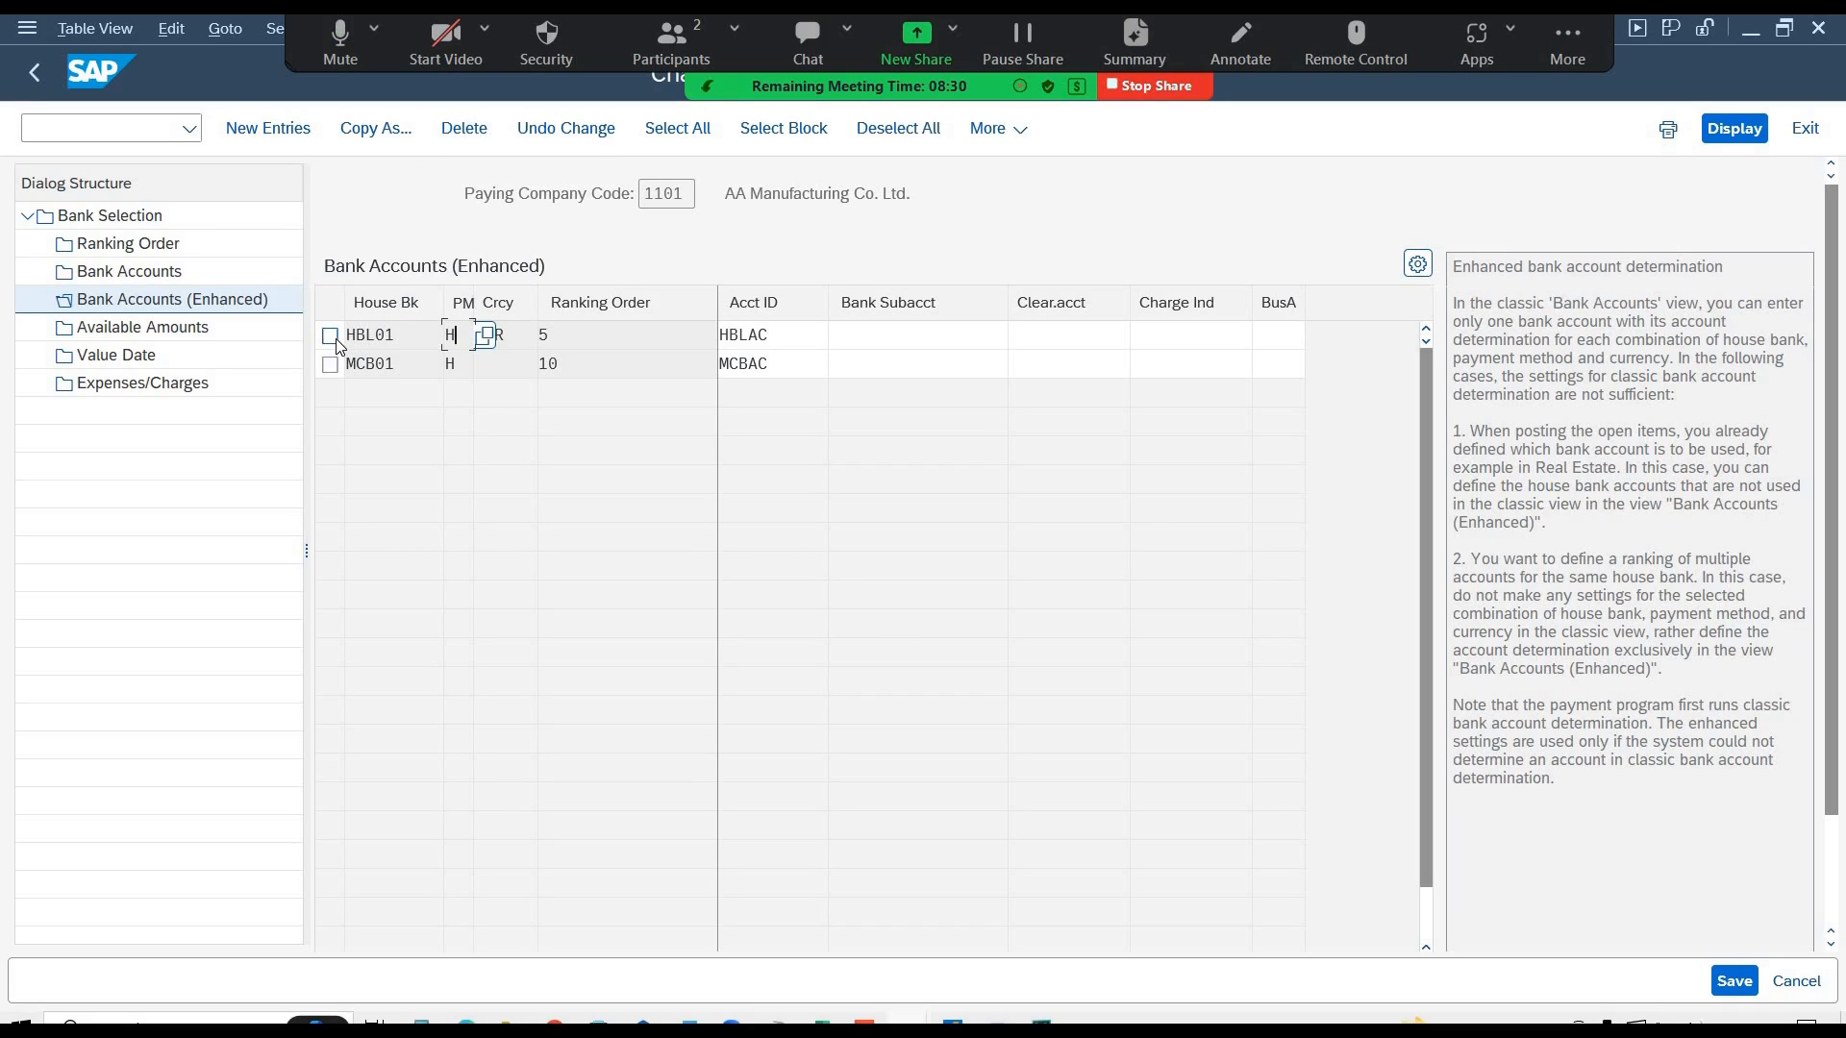
pyautogui.click(486, 336)
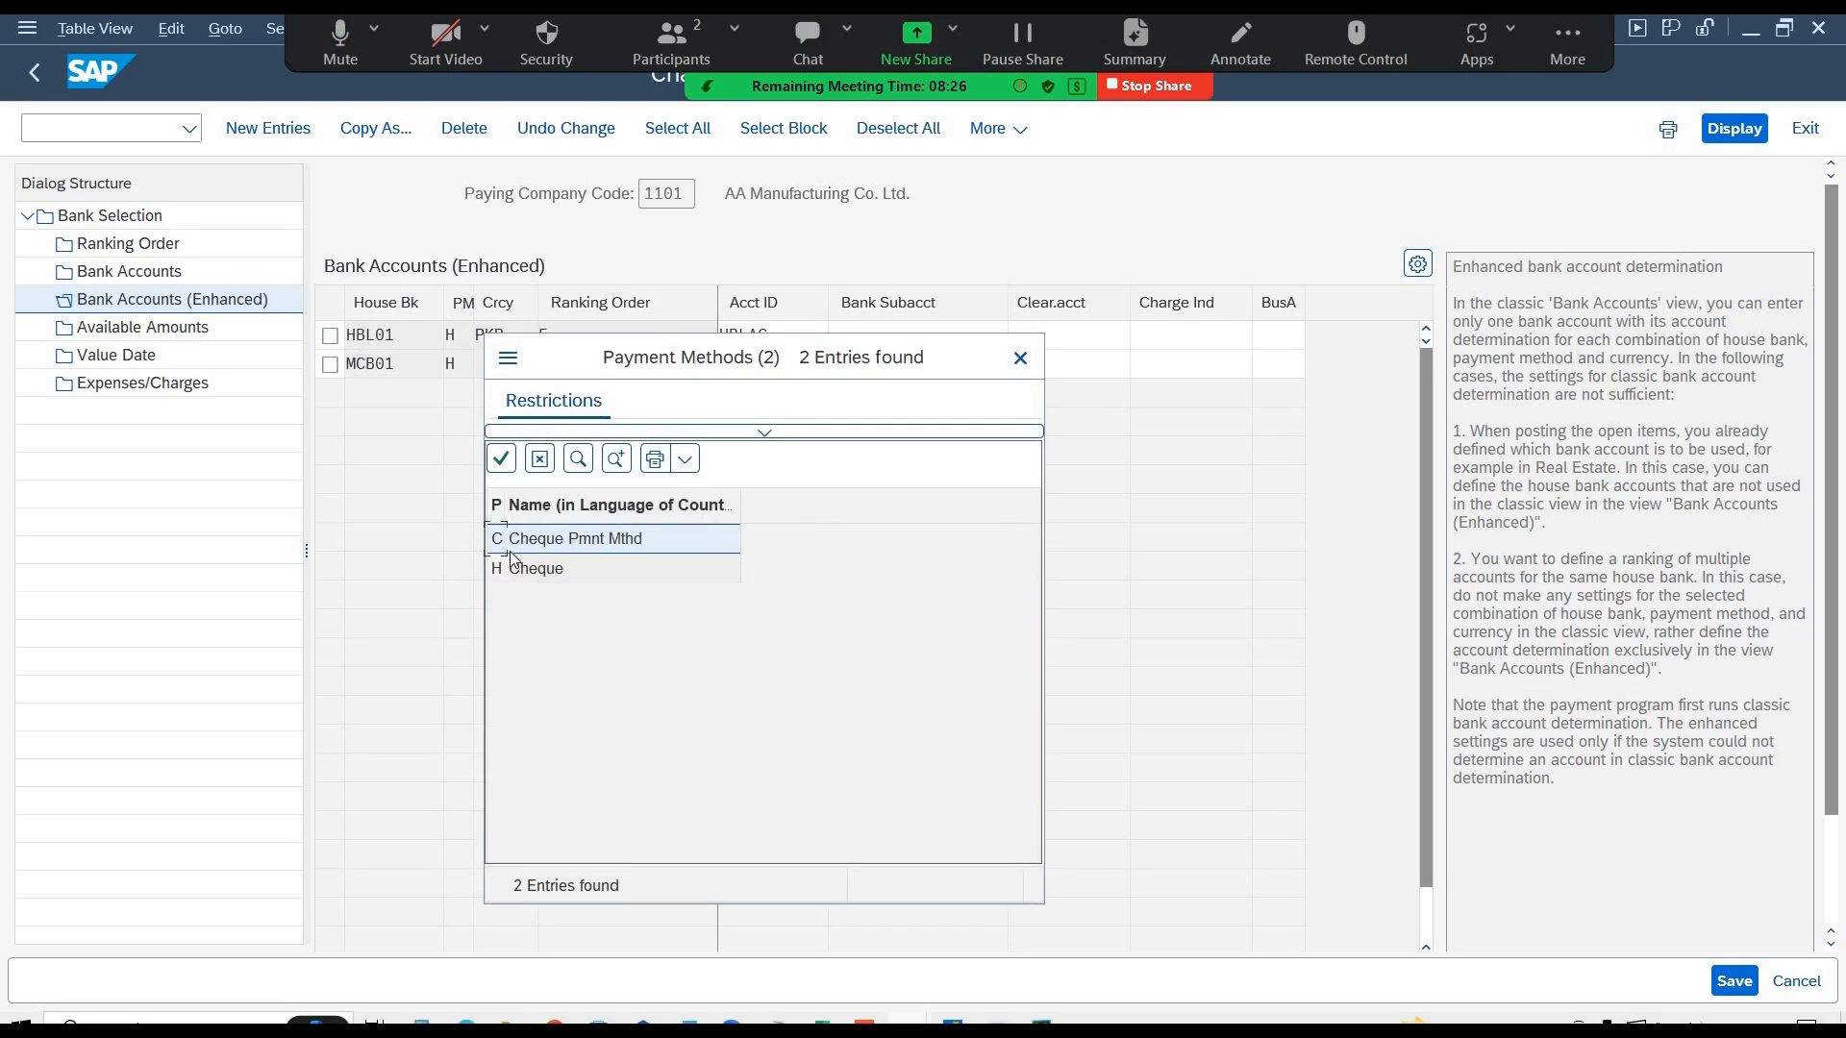
pyautogui.click(508, 572)
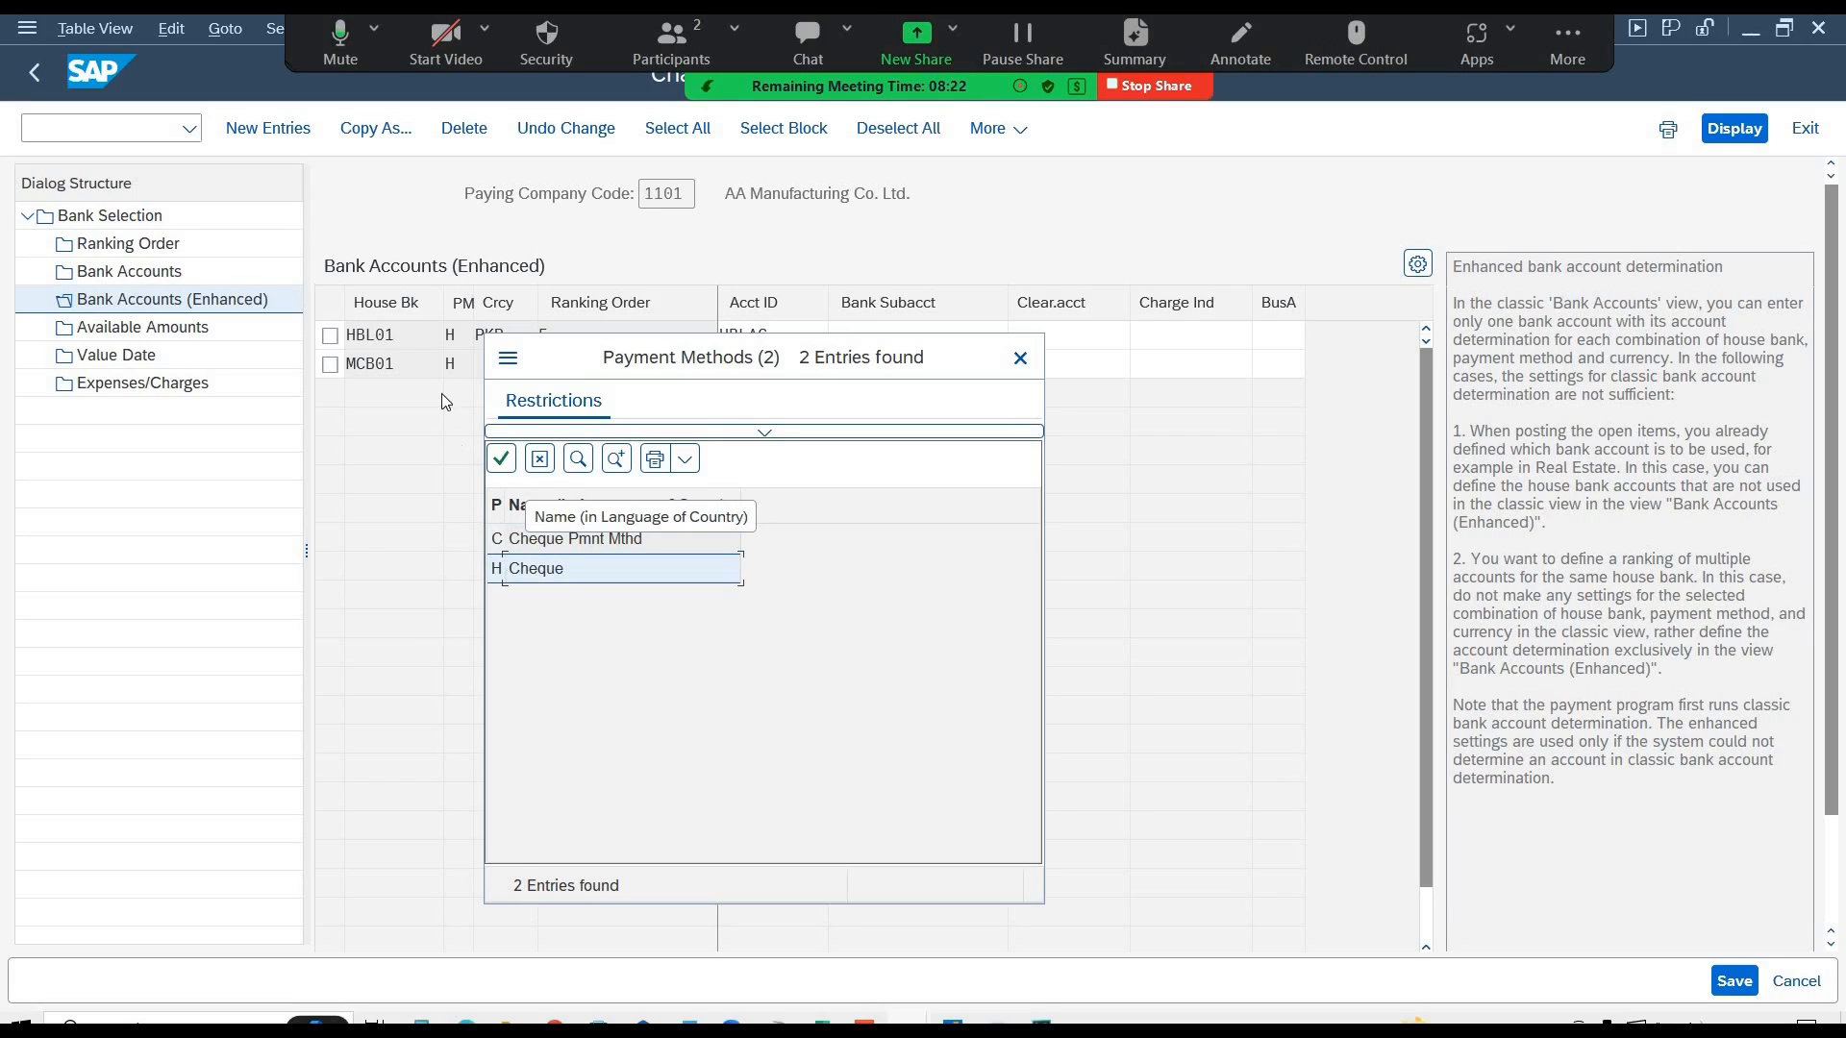
pyautogui.click(539, 461)
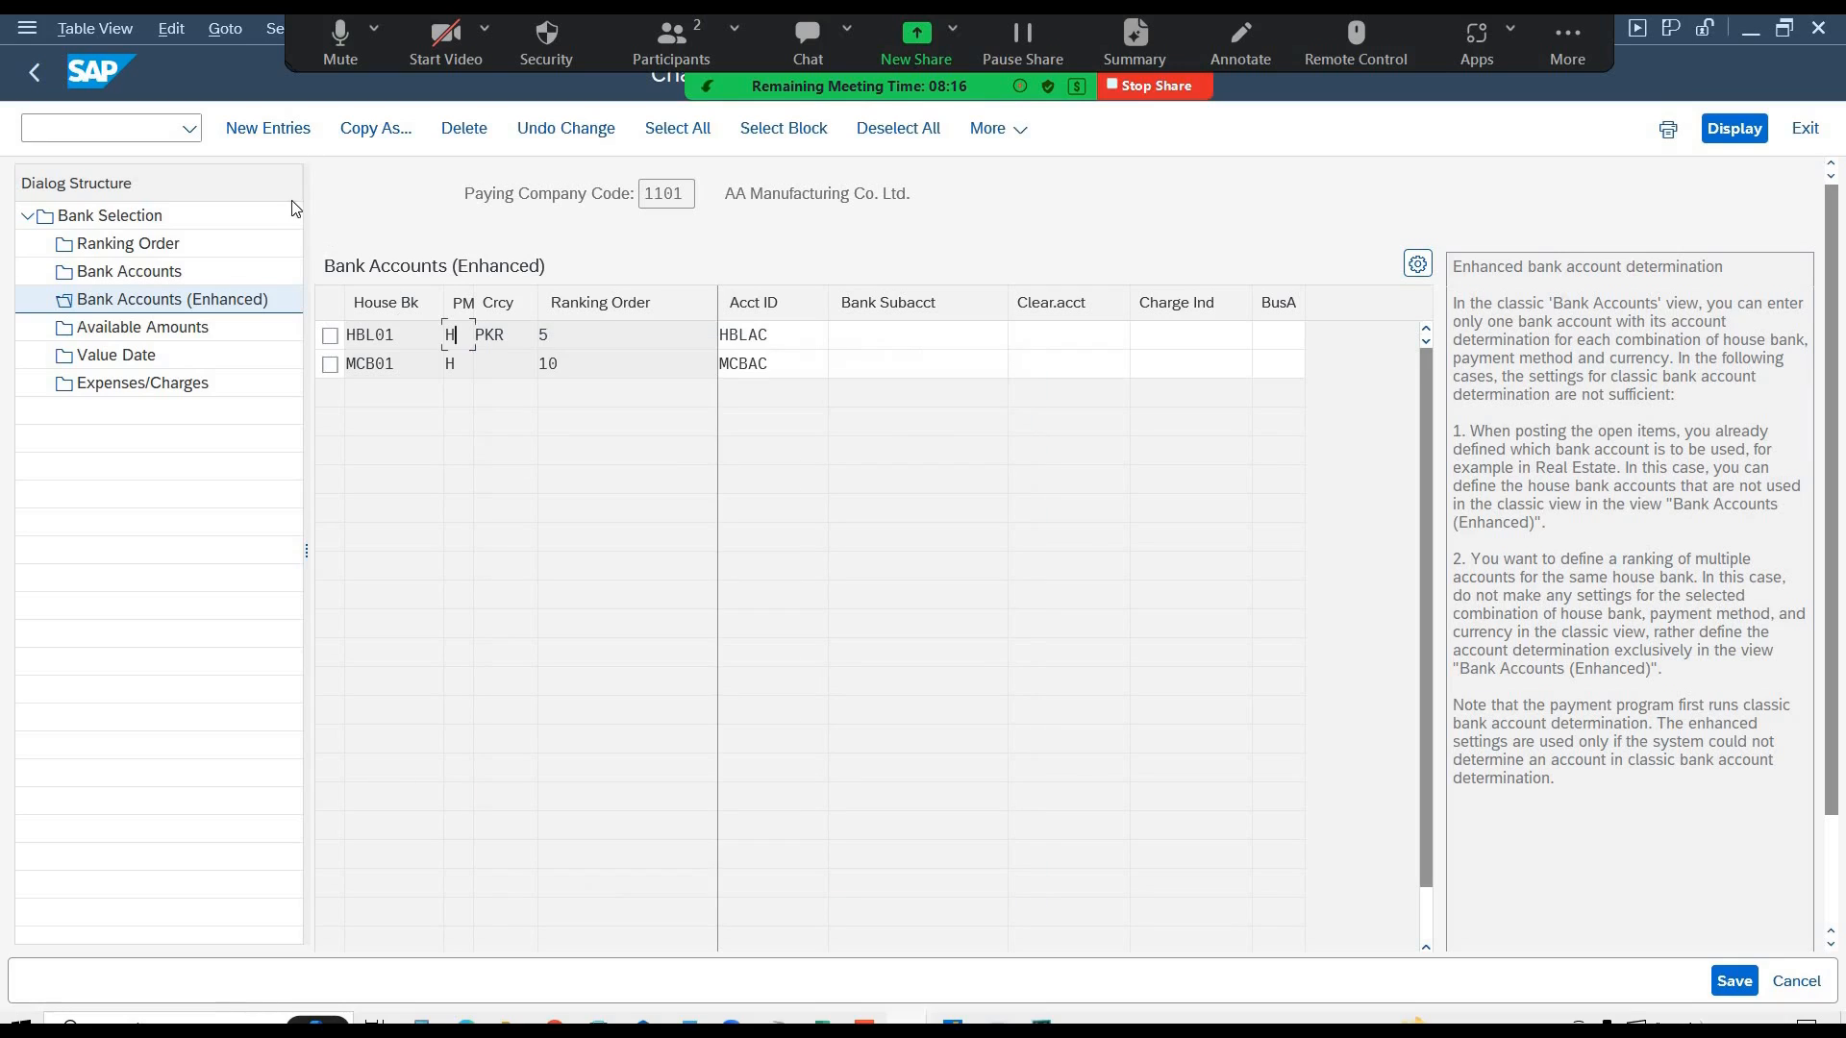
pyautogui.click(32, 73)
pyautogui.click(33, 73)
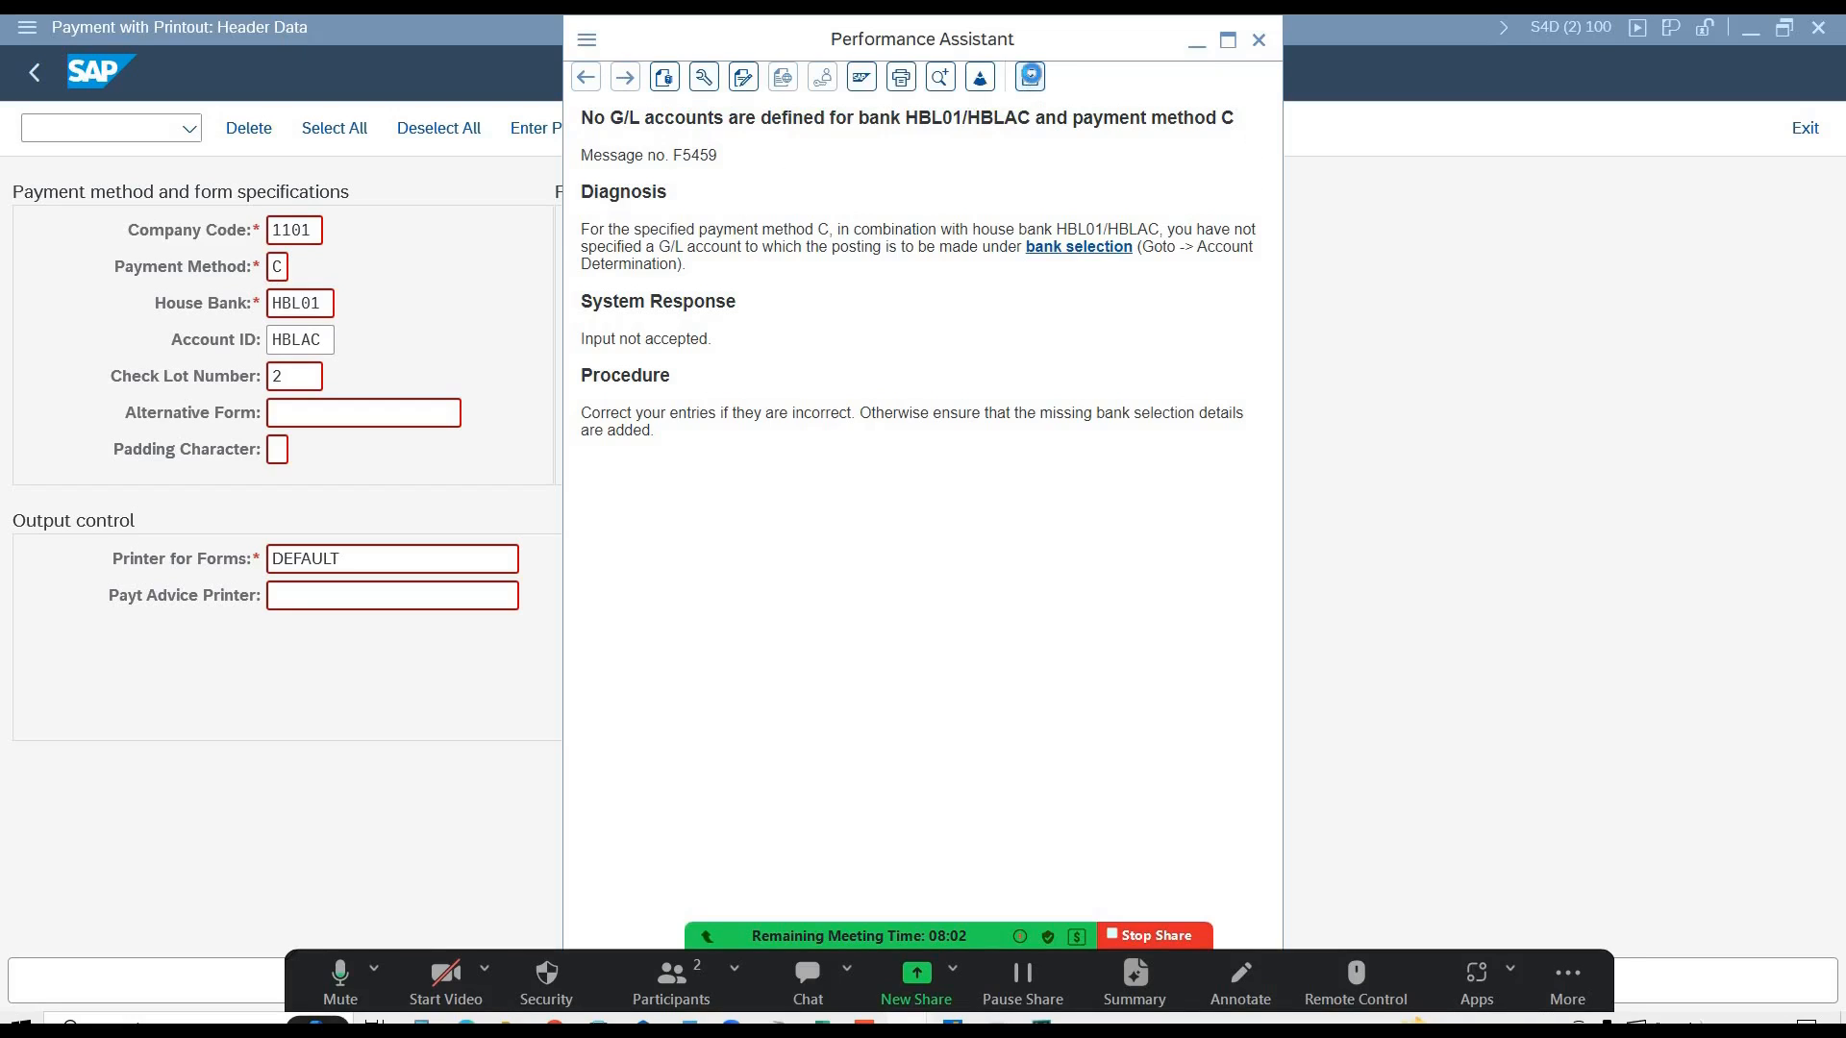
# - Set the payment method to H and proceed to entering the payment
pyautogui.click(244, 278)
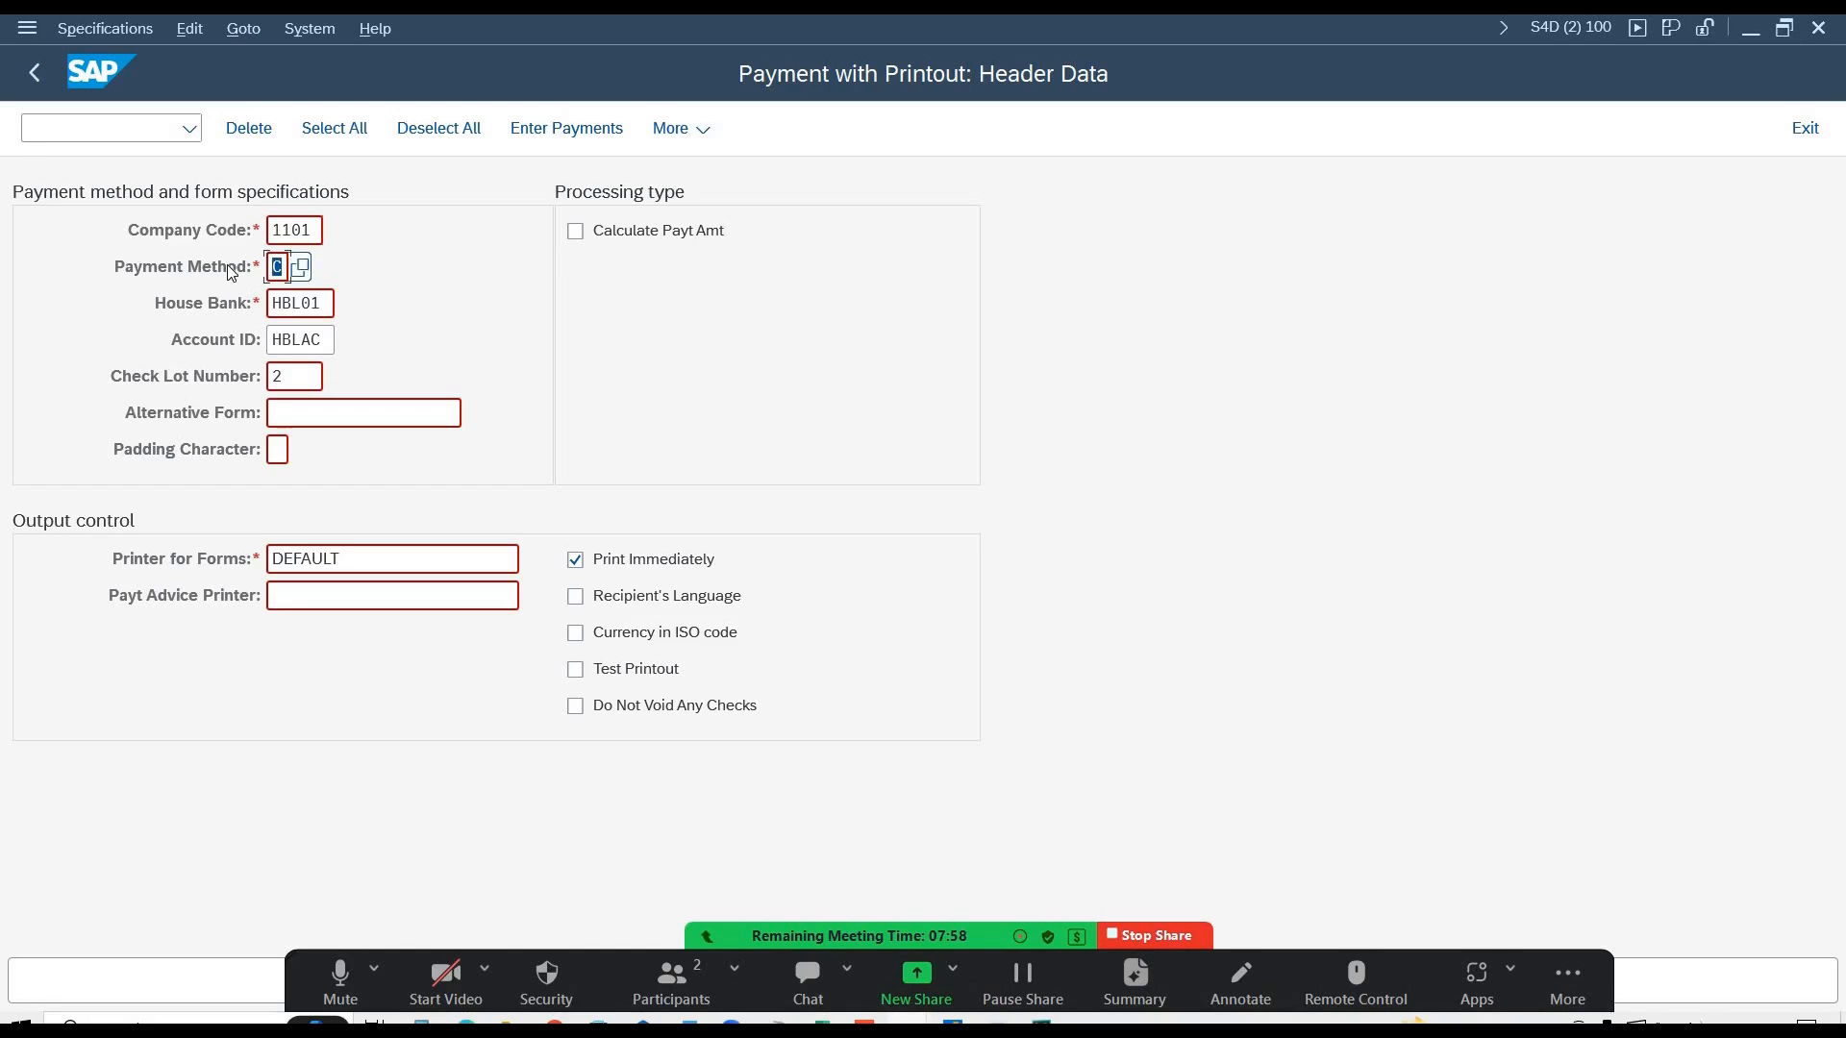
pyautogui.write('H')
pyautogui.press('Return')
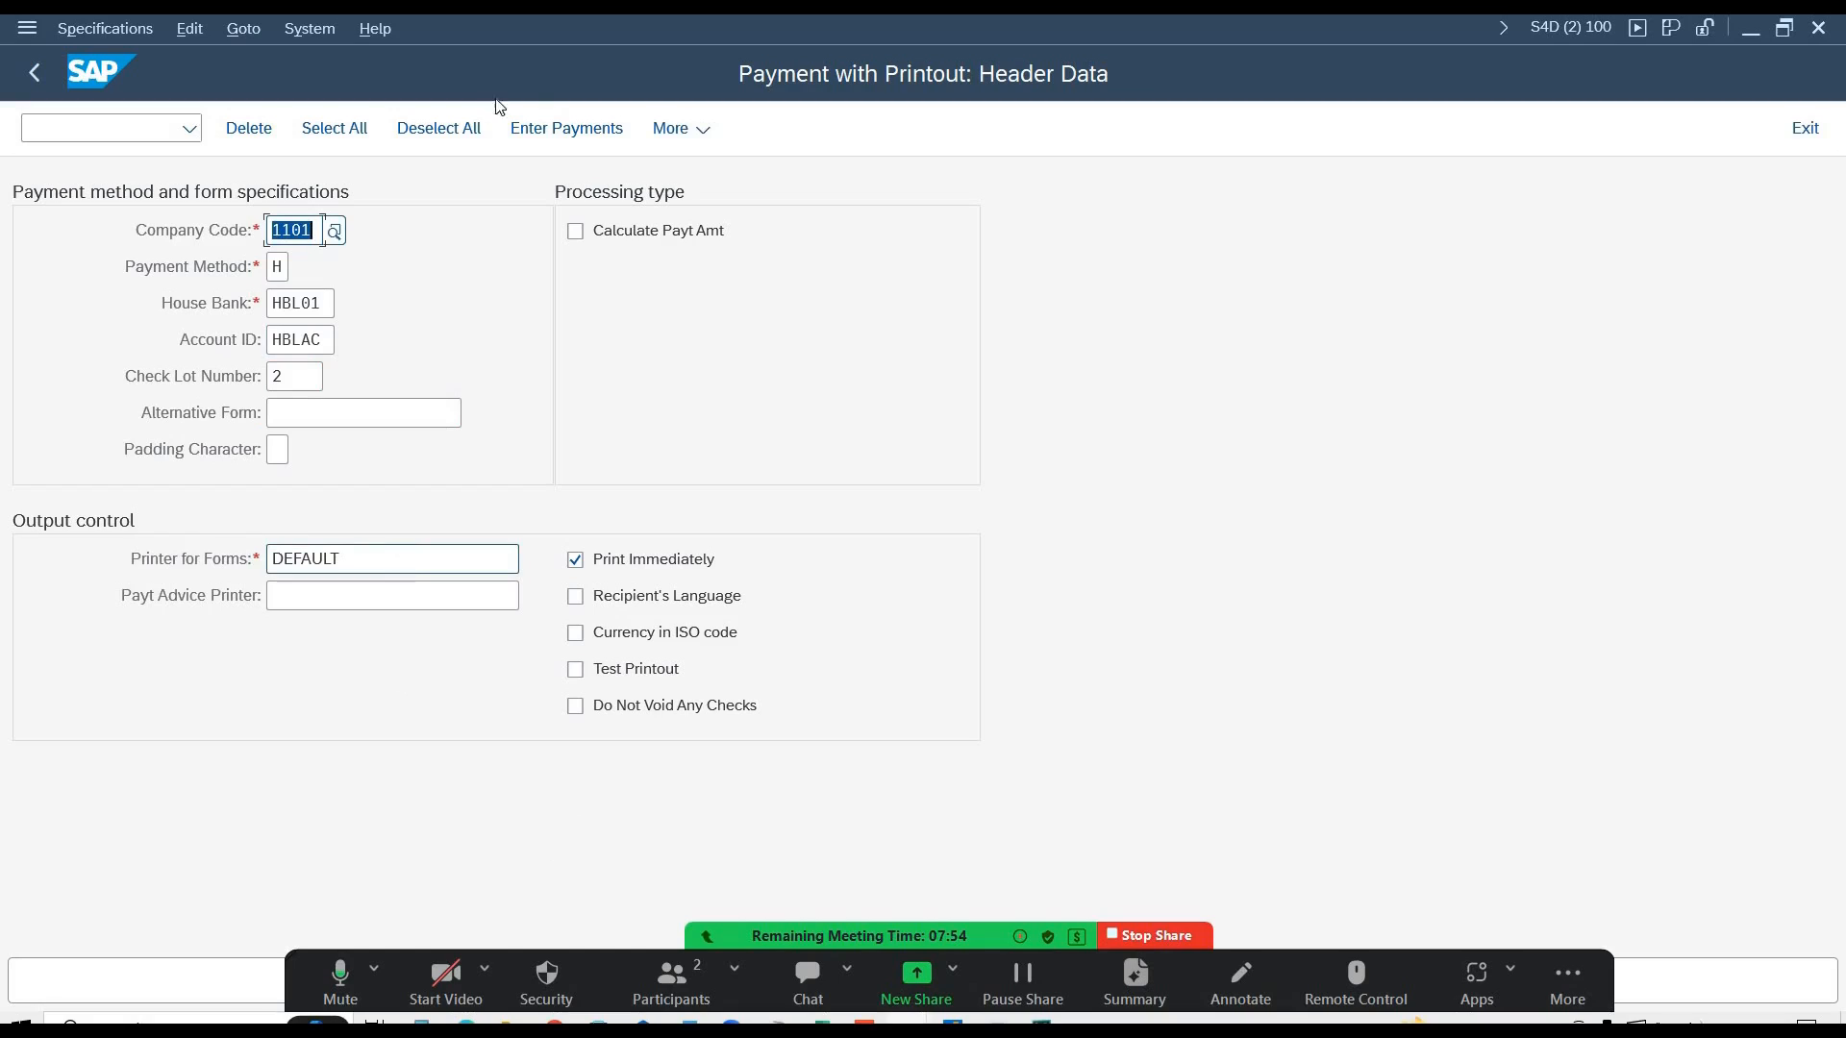
pyautogui.click(565, 130)
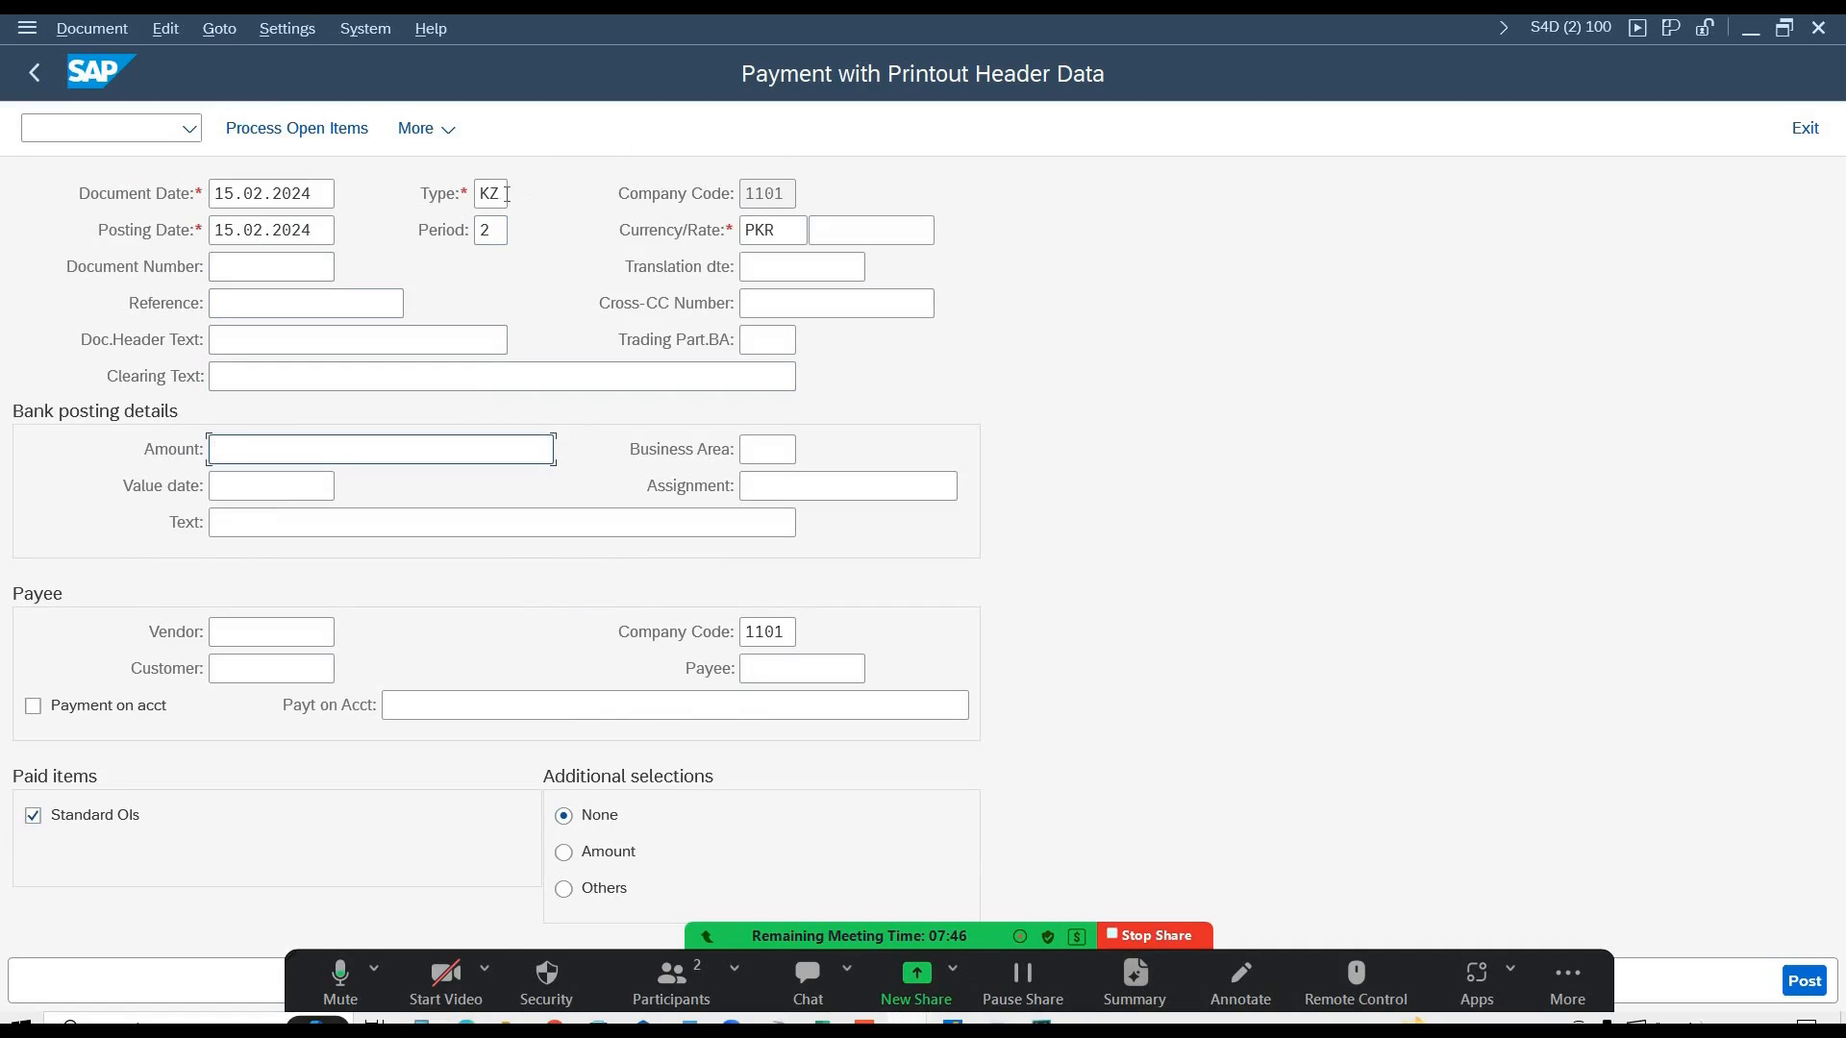
# - Check the document type, document date and posting date in the payment header
pyautogui.moveTo(504, 194); pyautogui.dragTo(471, 197)
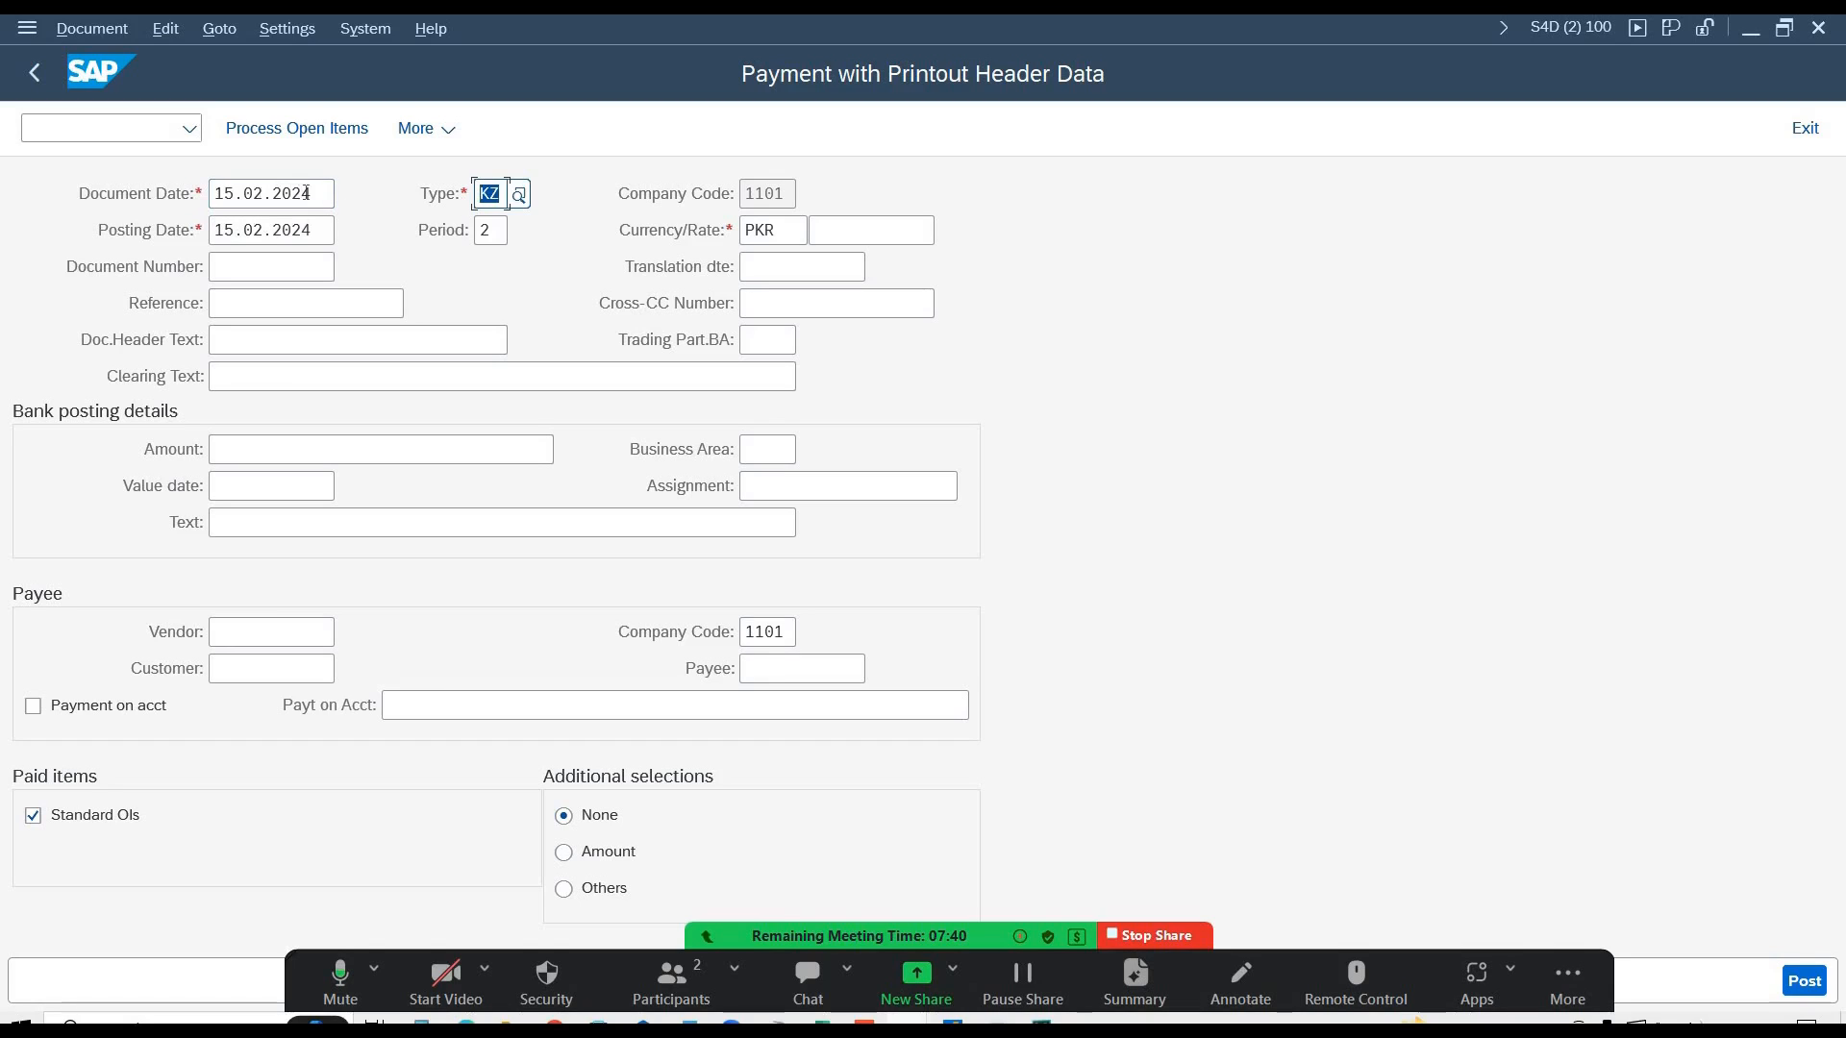
pyautogui.click(198, 190)
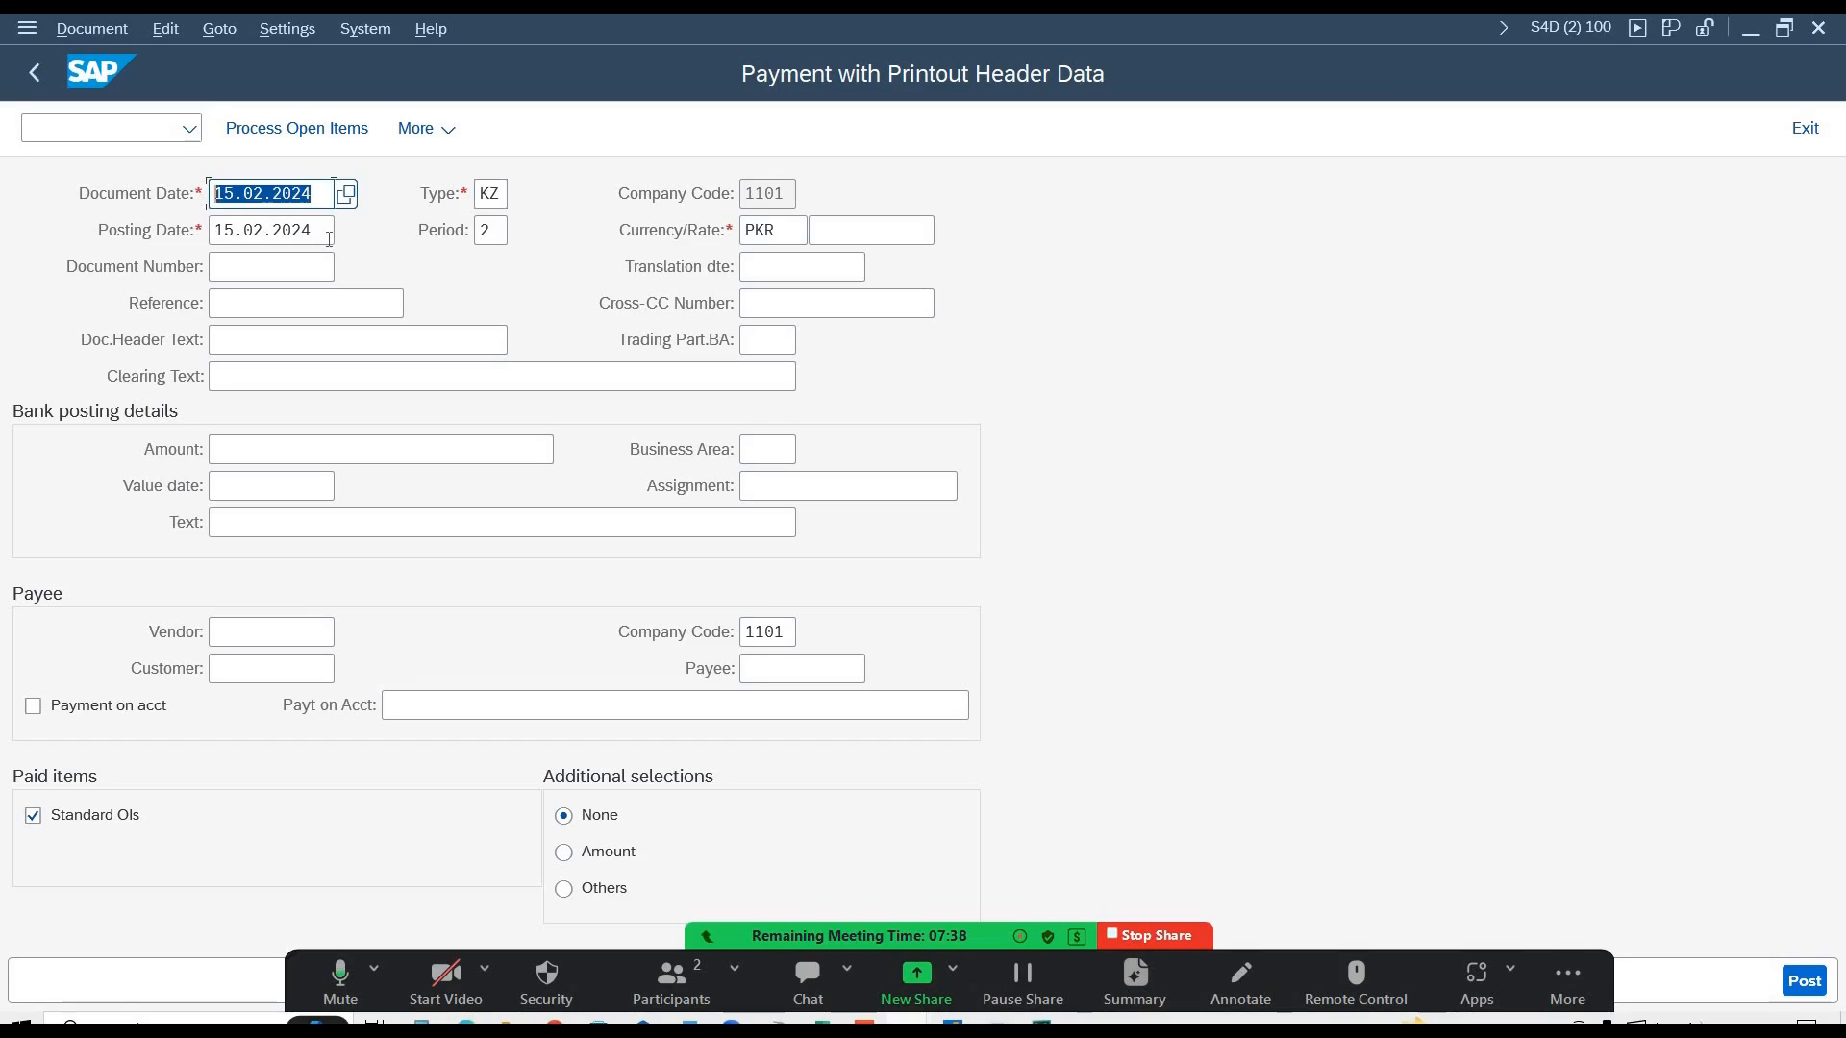
pyautogui.click(202, 232)
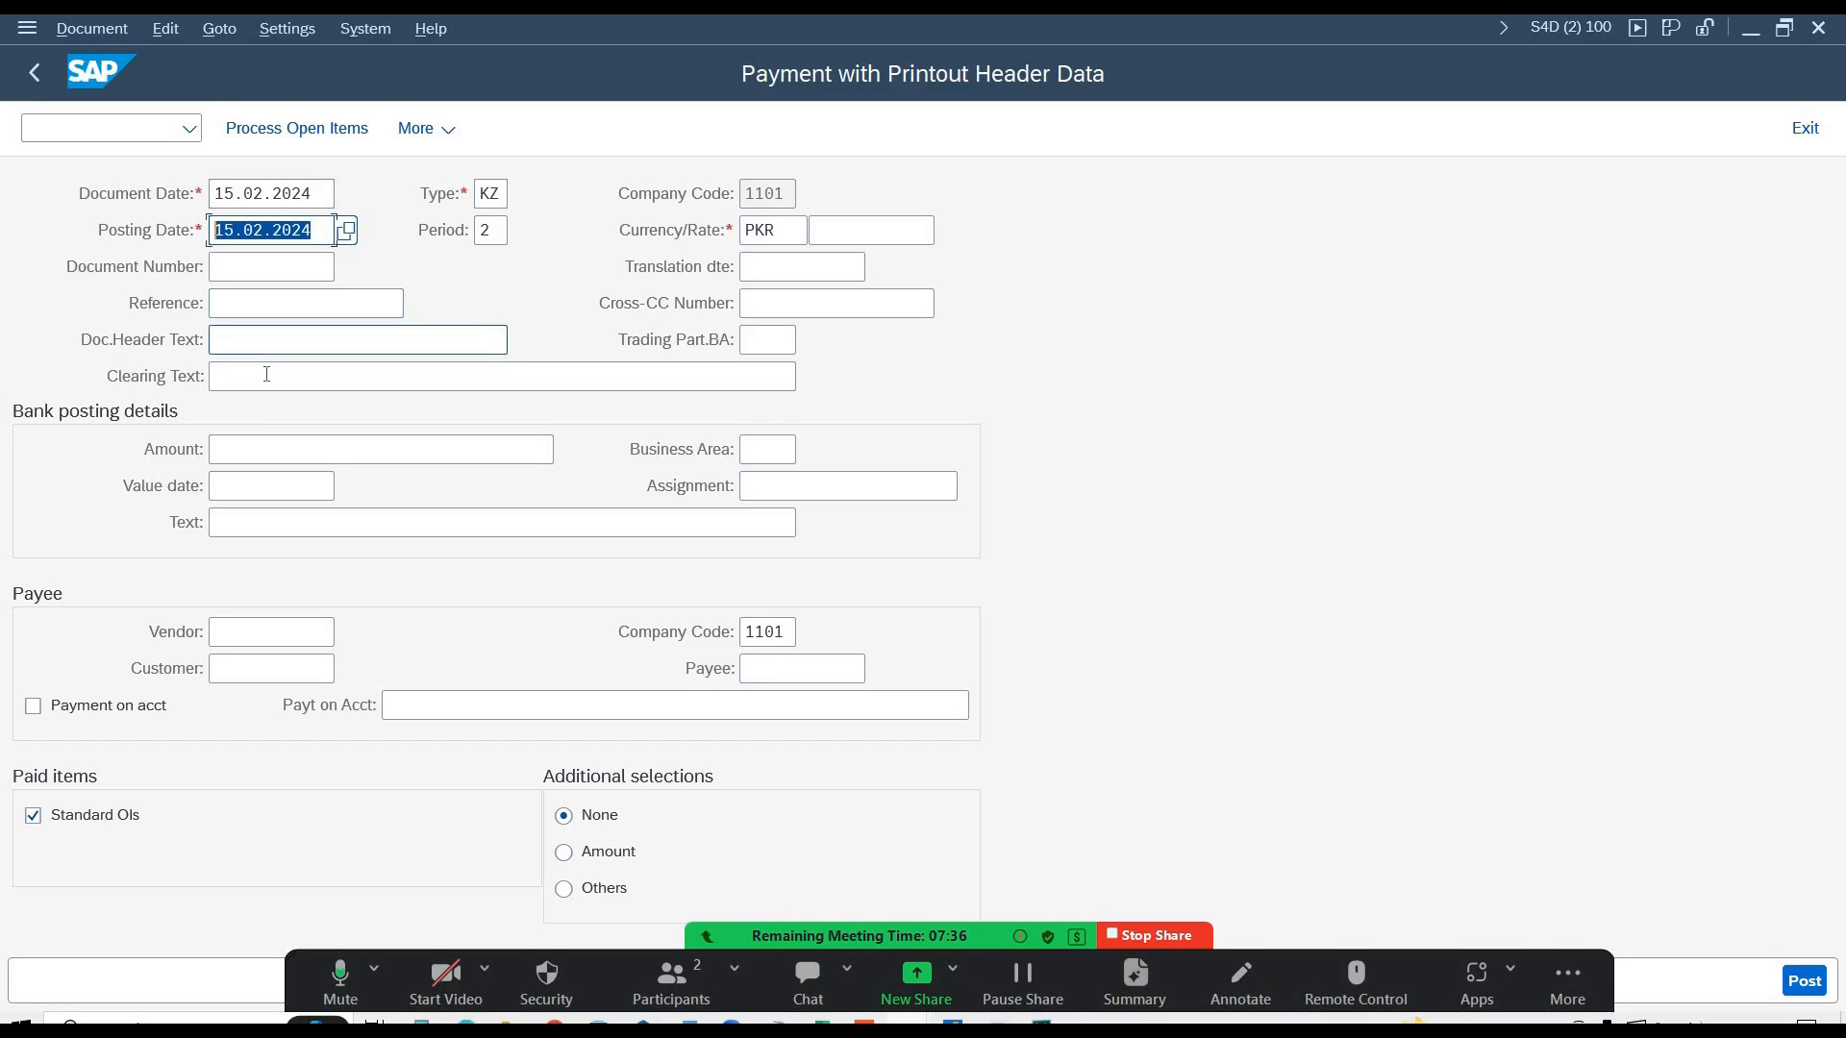
pyautogui.click(270, 454)
# - Close the check lots session and return to the payment session
pyautogui.hotkey('alt', 'Tab')
pyautogui.hotkey('alt', 'Tab')
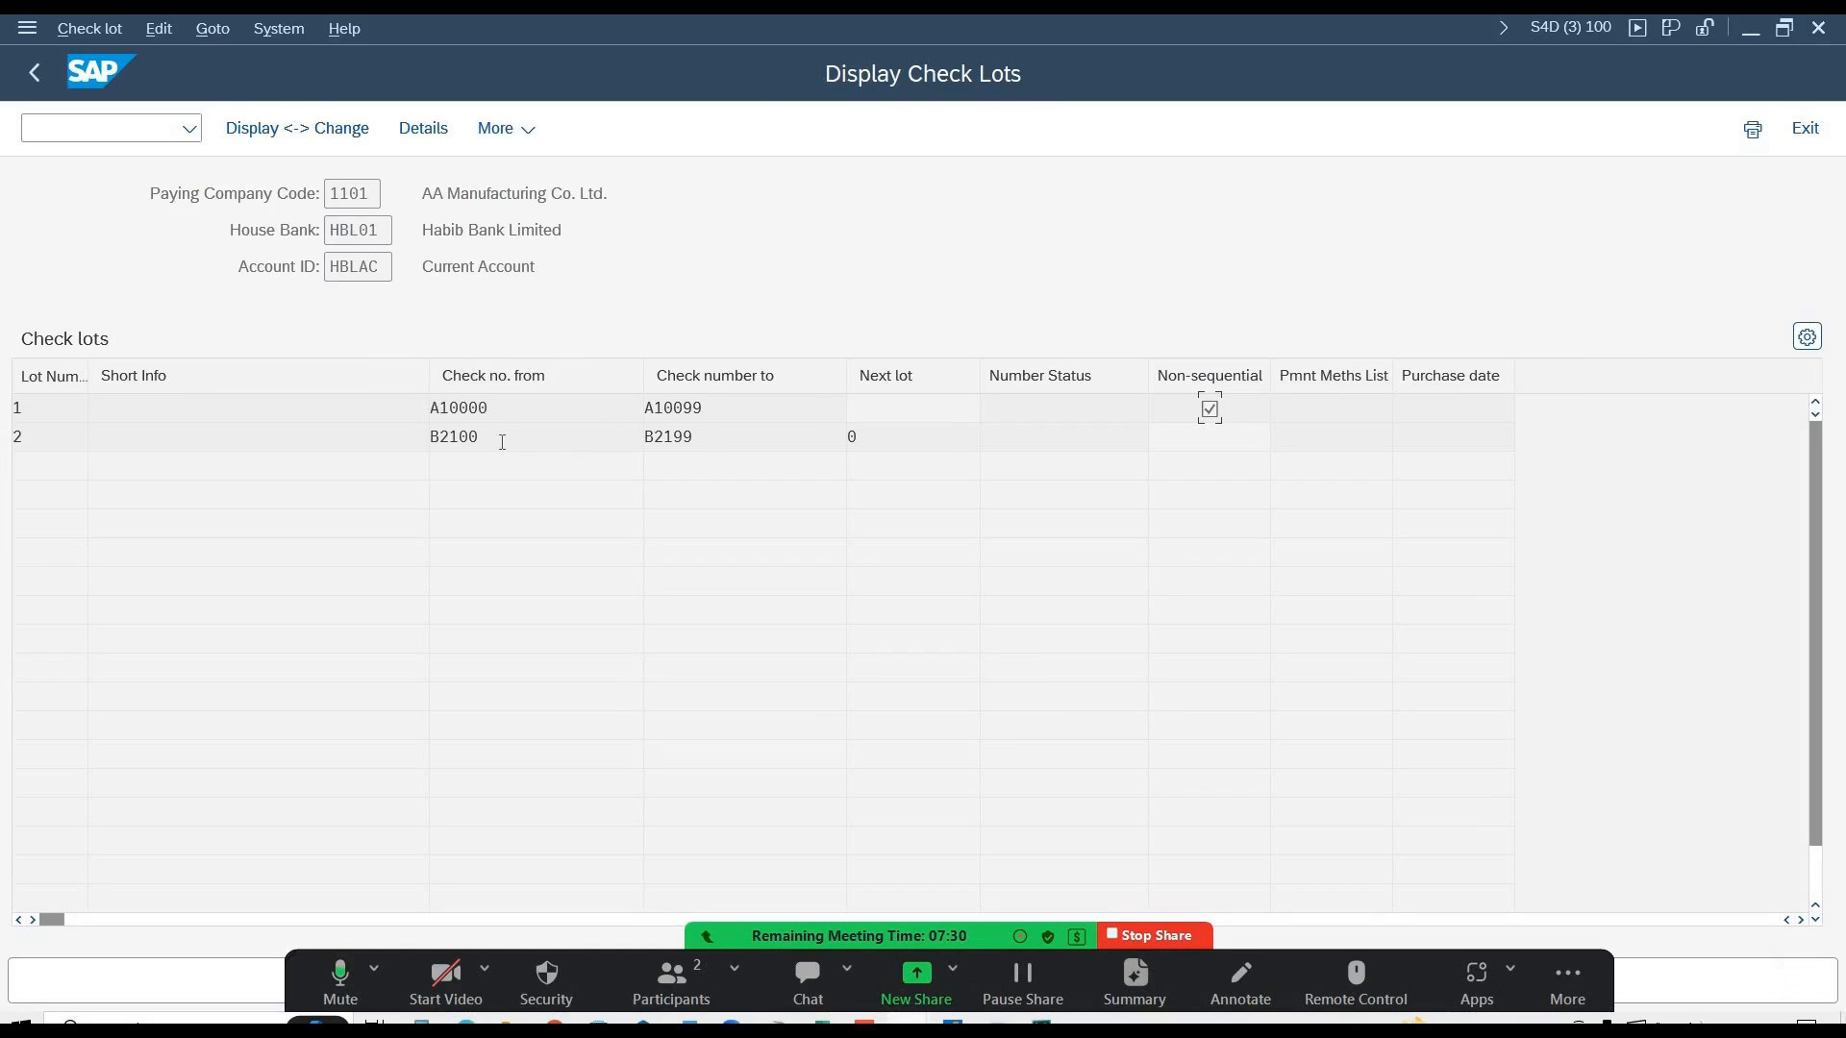
pyautogui.click(1818, 28)
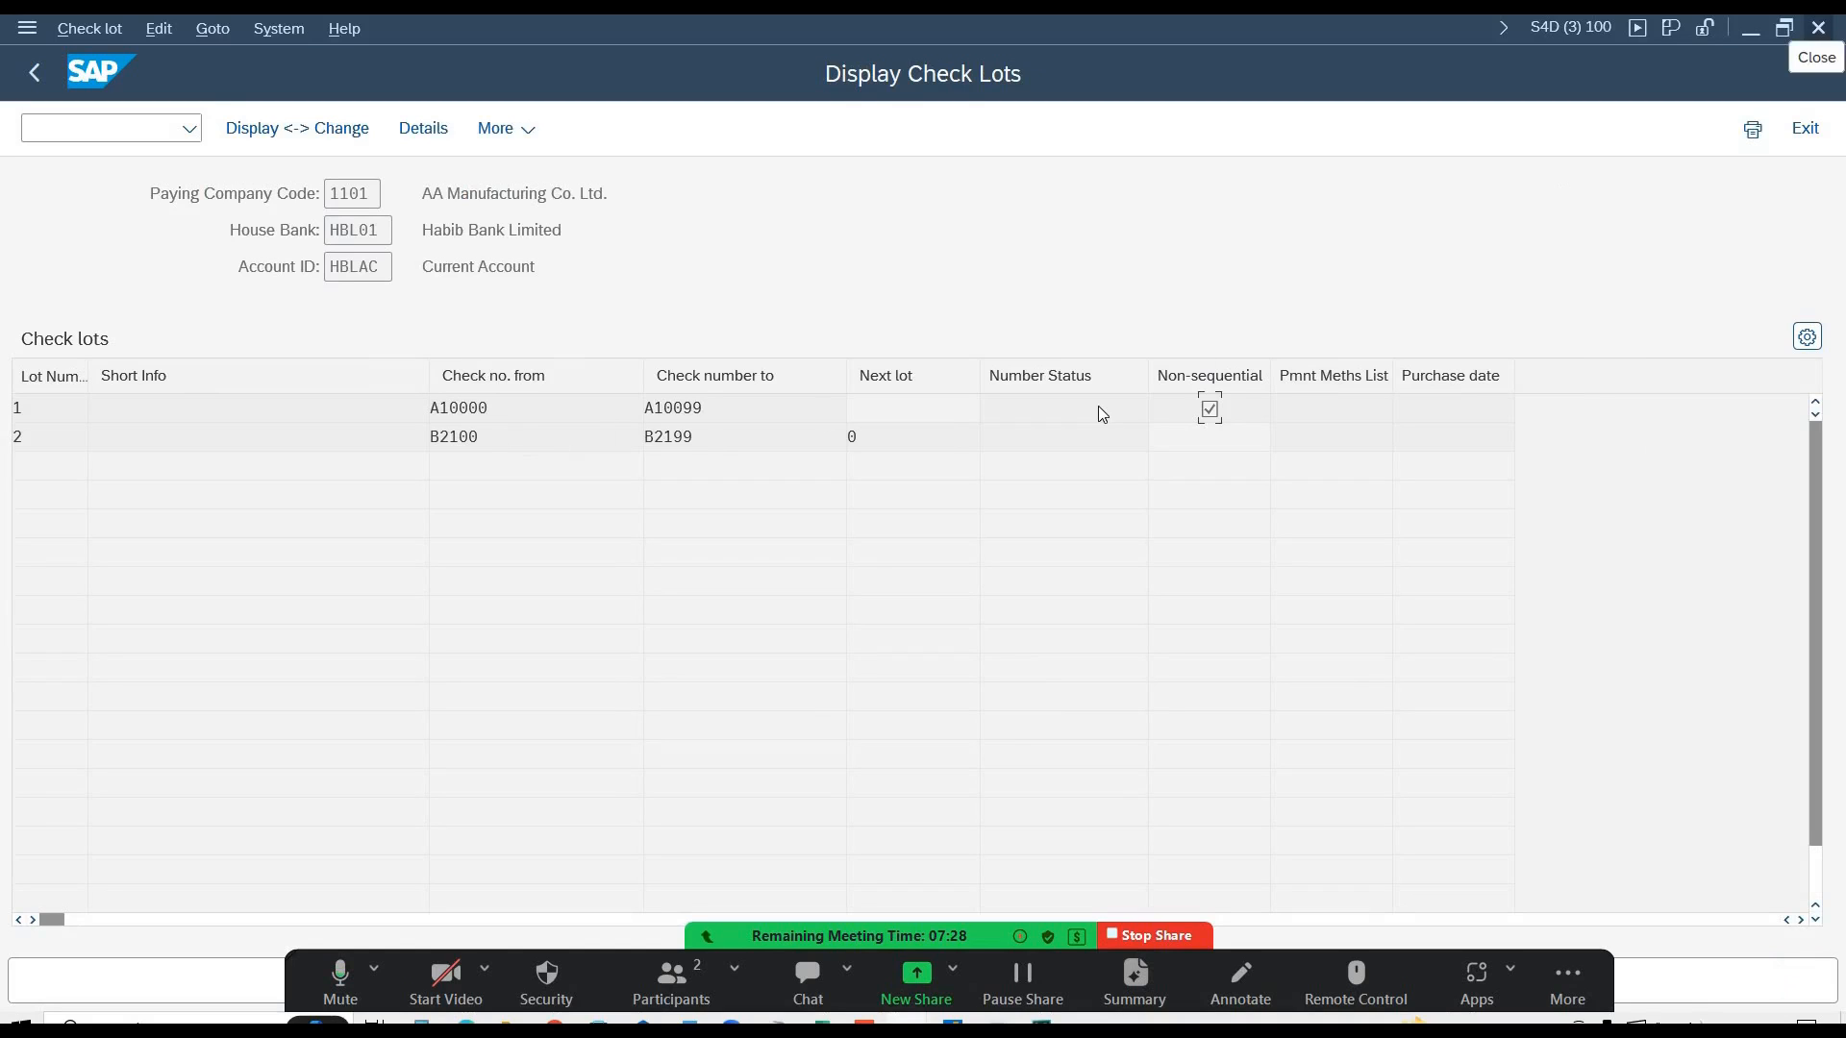
pyautogui.hotkey('alt', 'Tab')
pyautogui.hotkey('alt', 'Tab')
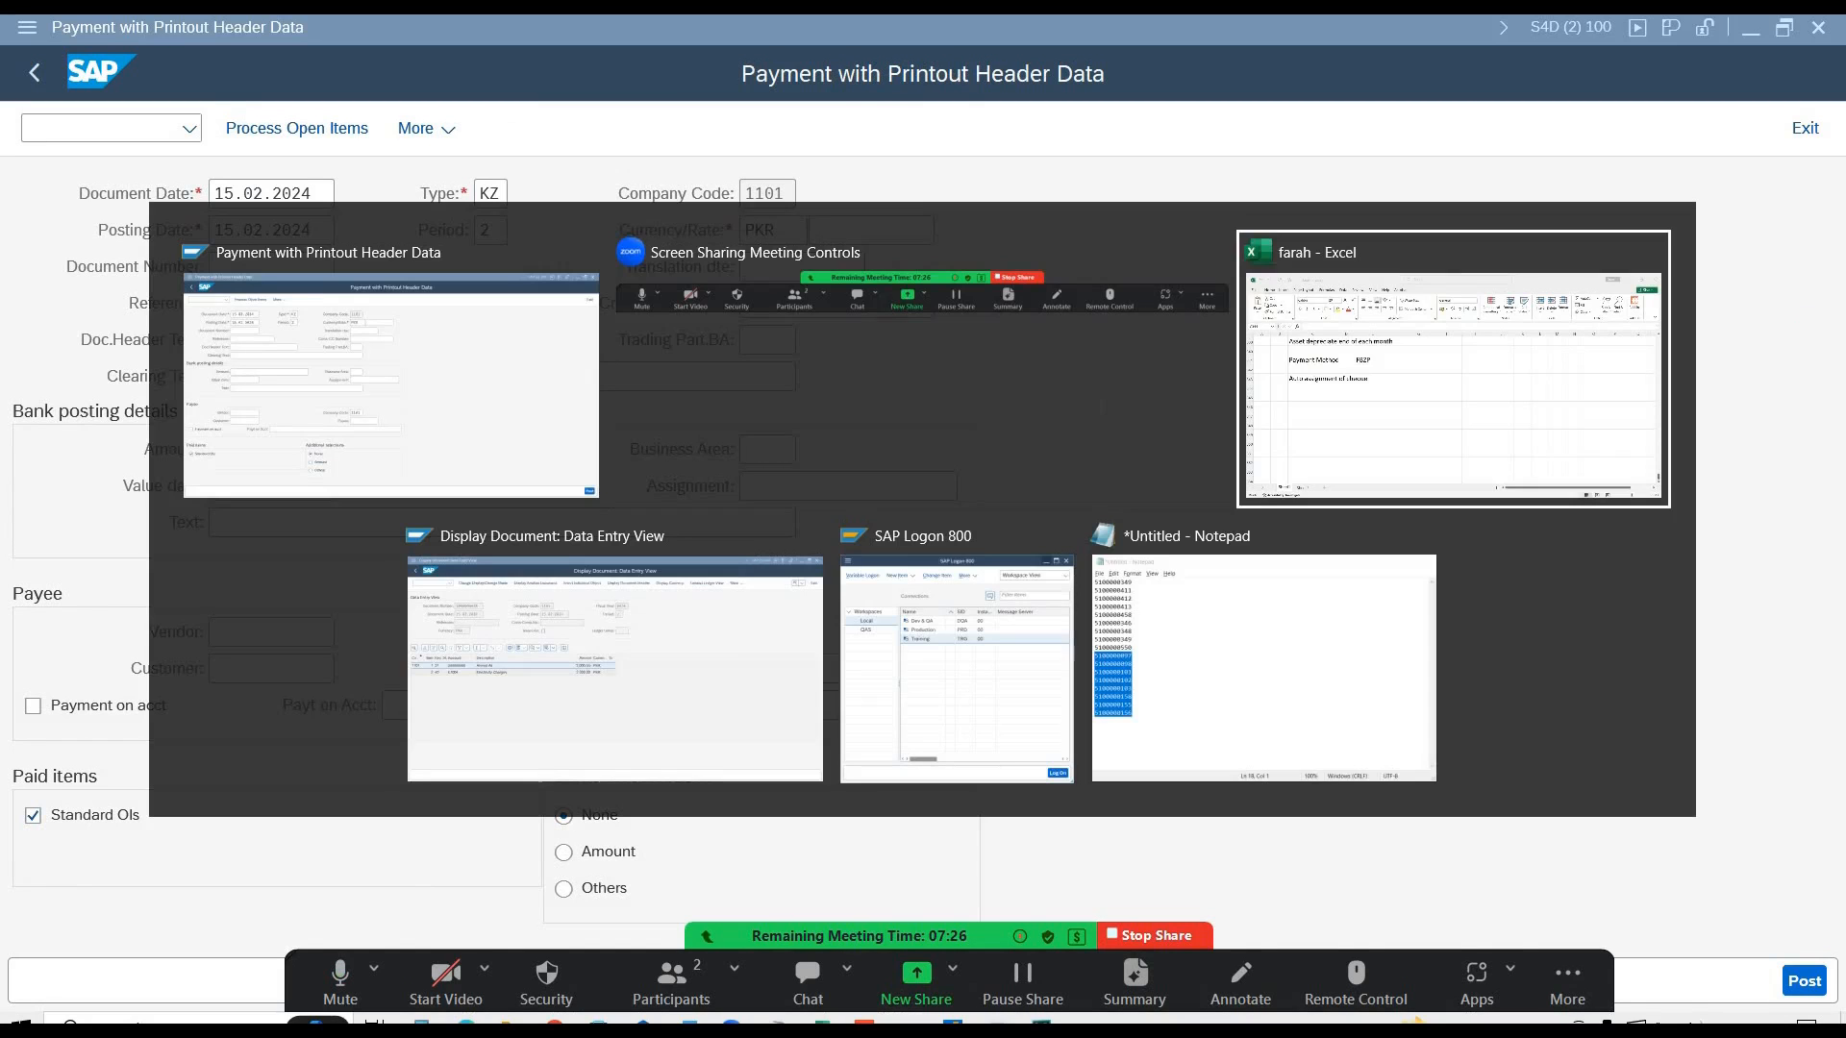
pyautogui.press('Escape')
# - Look up the invoice amount in the displayed document and enter 2000 as the payment amount
pyautogui.hotkey('alt', 'Tab')
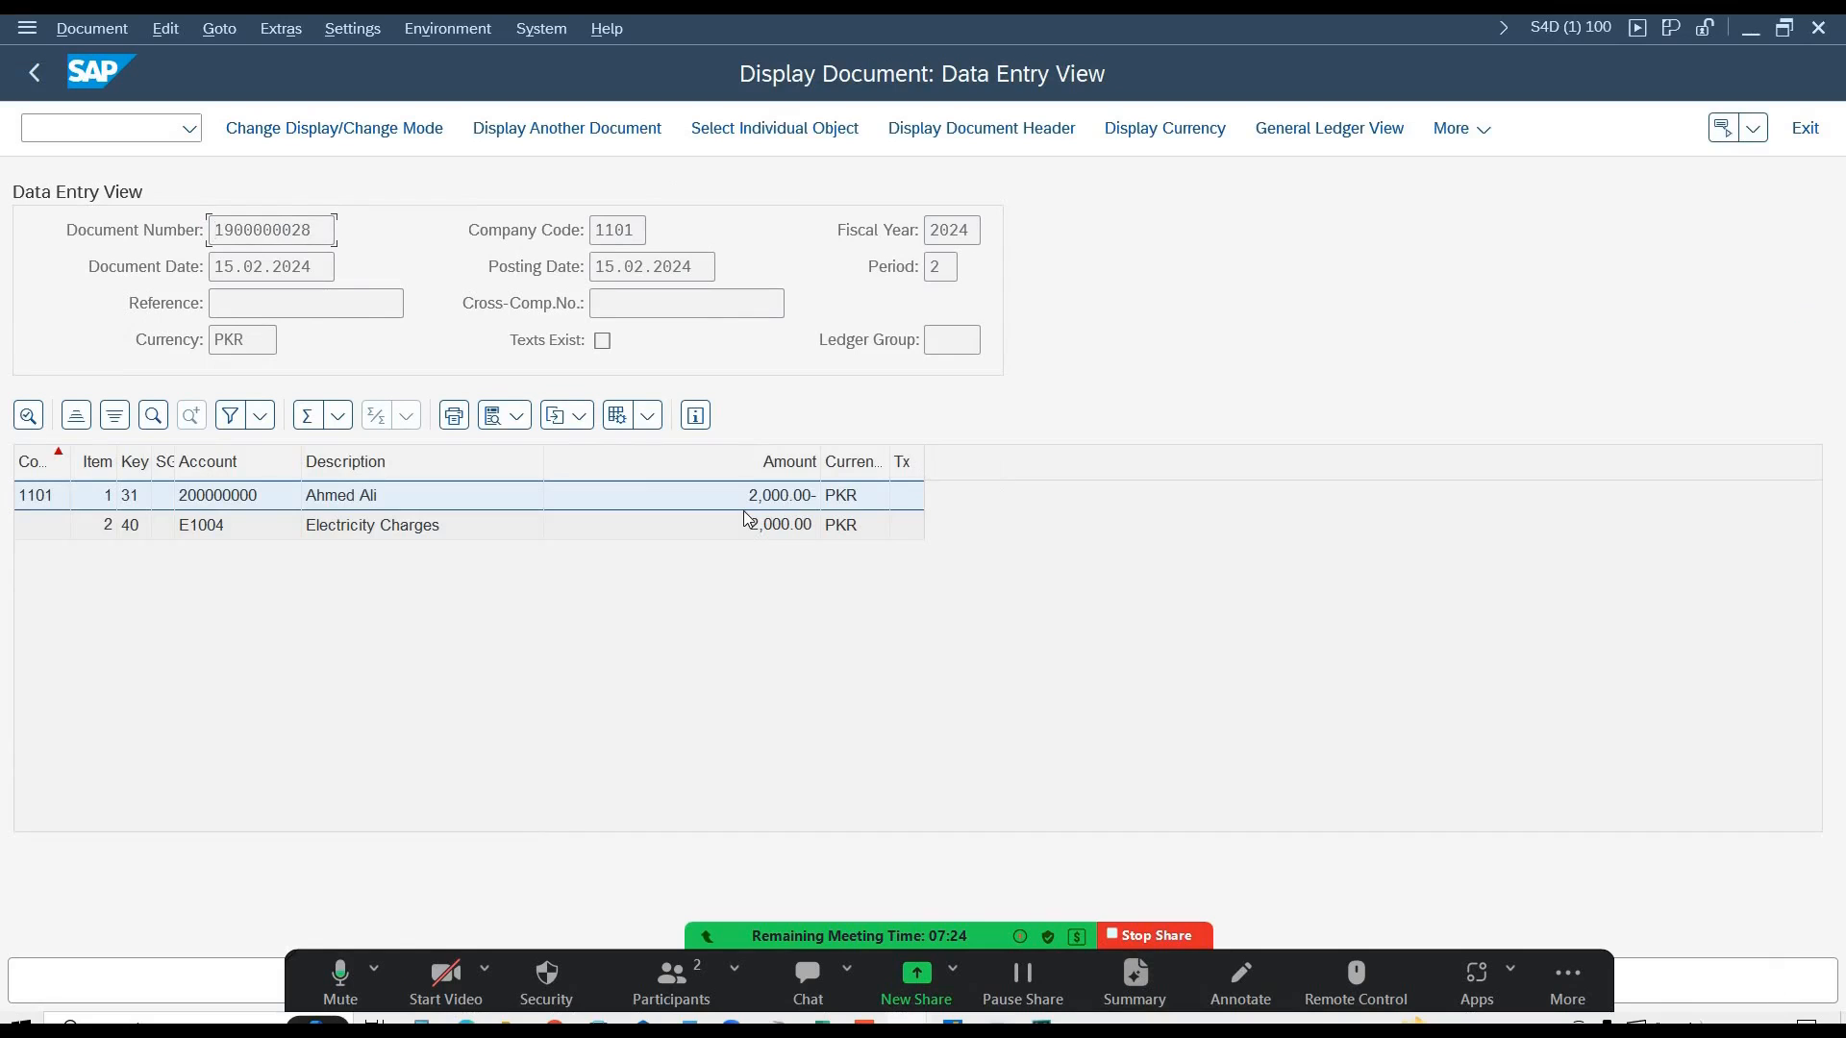
pyautogui.hotkey('alt', 'Tab')
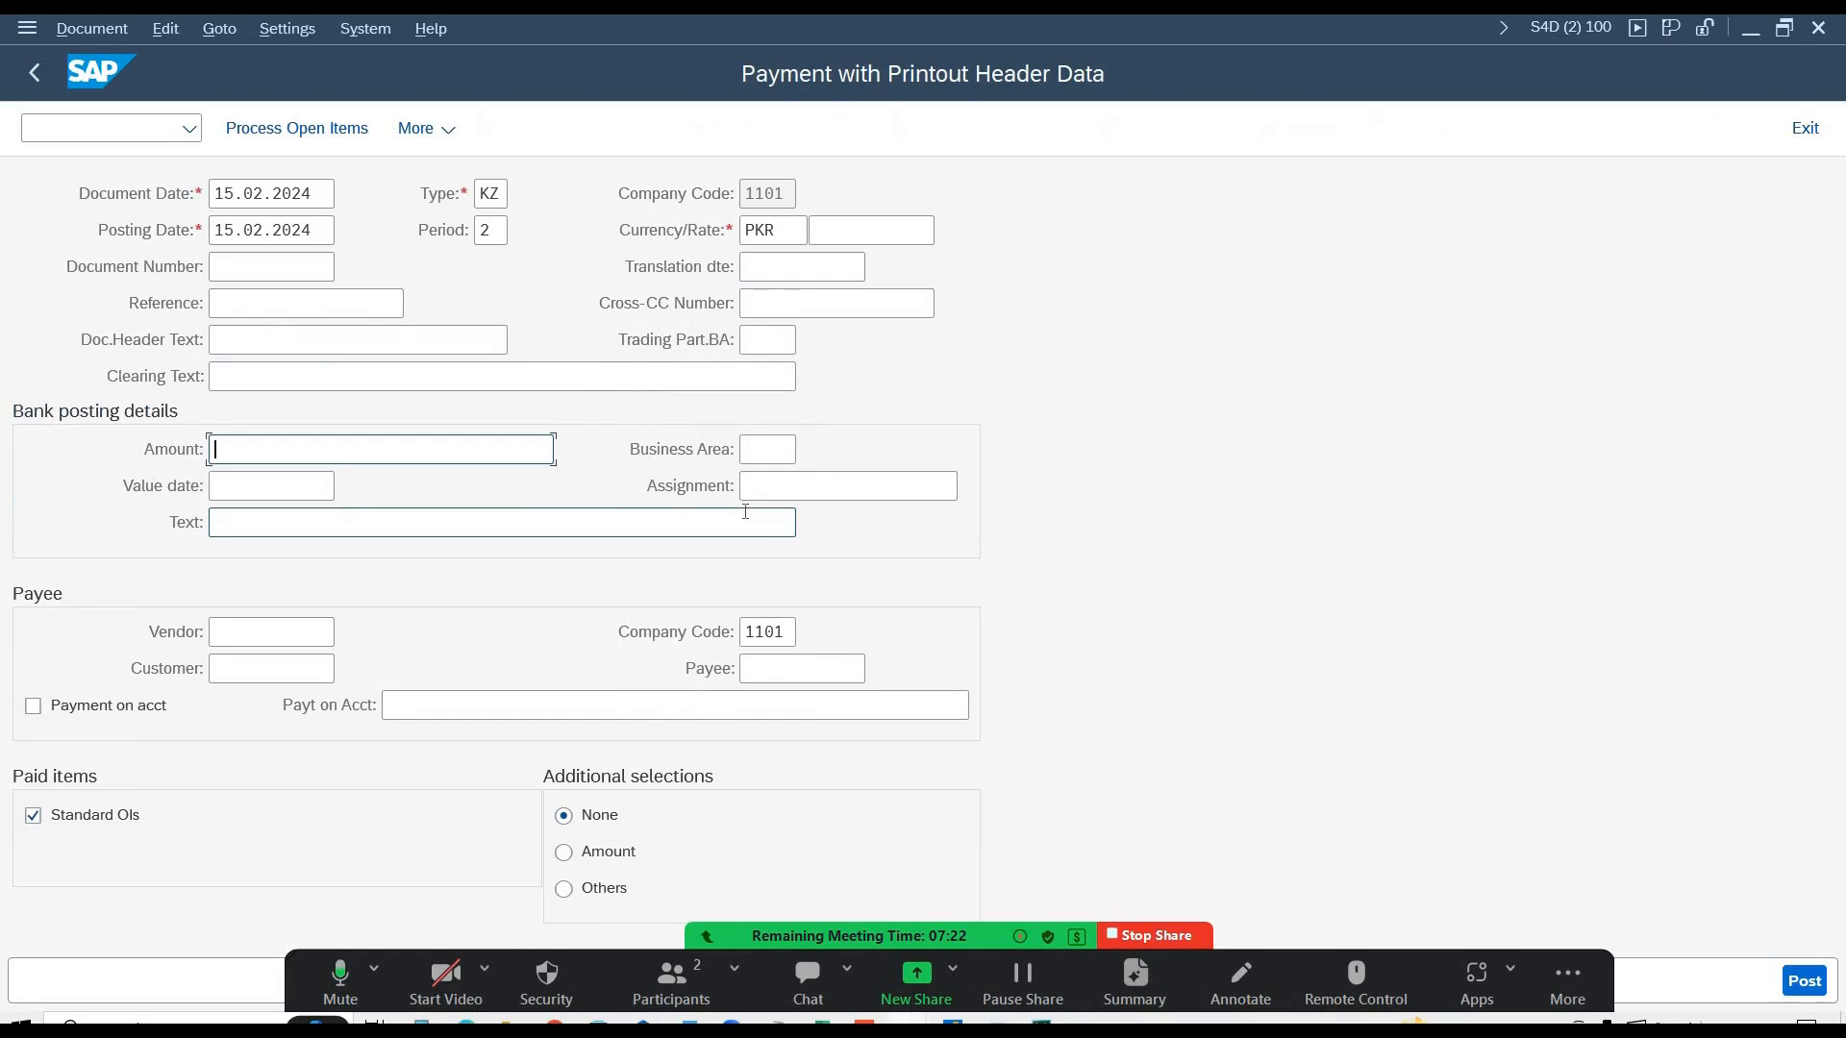
pyautogui.write('2000')
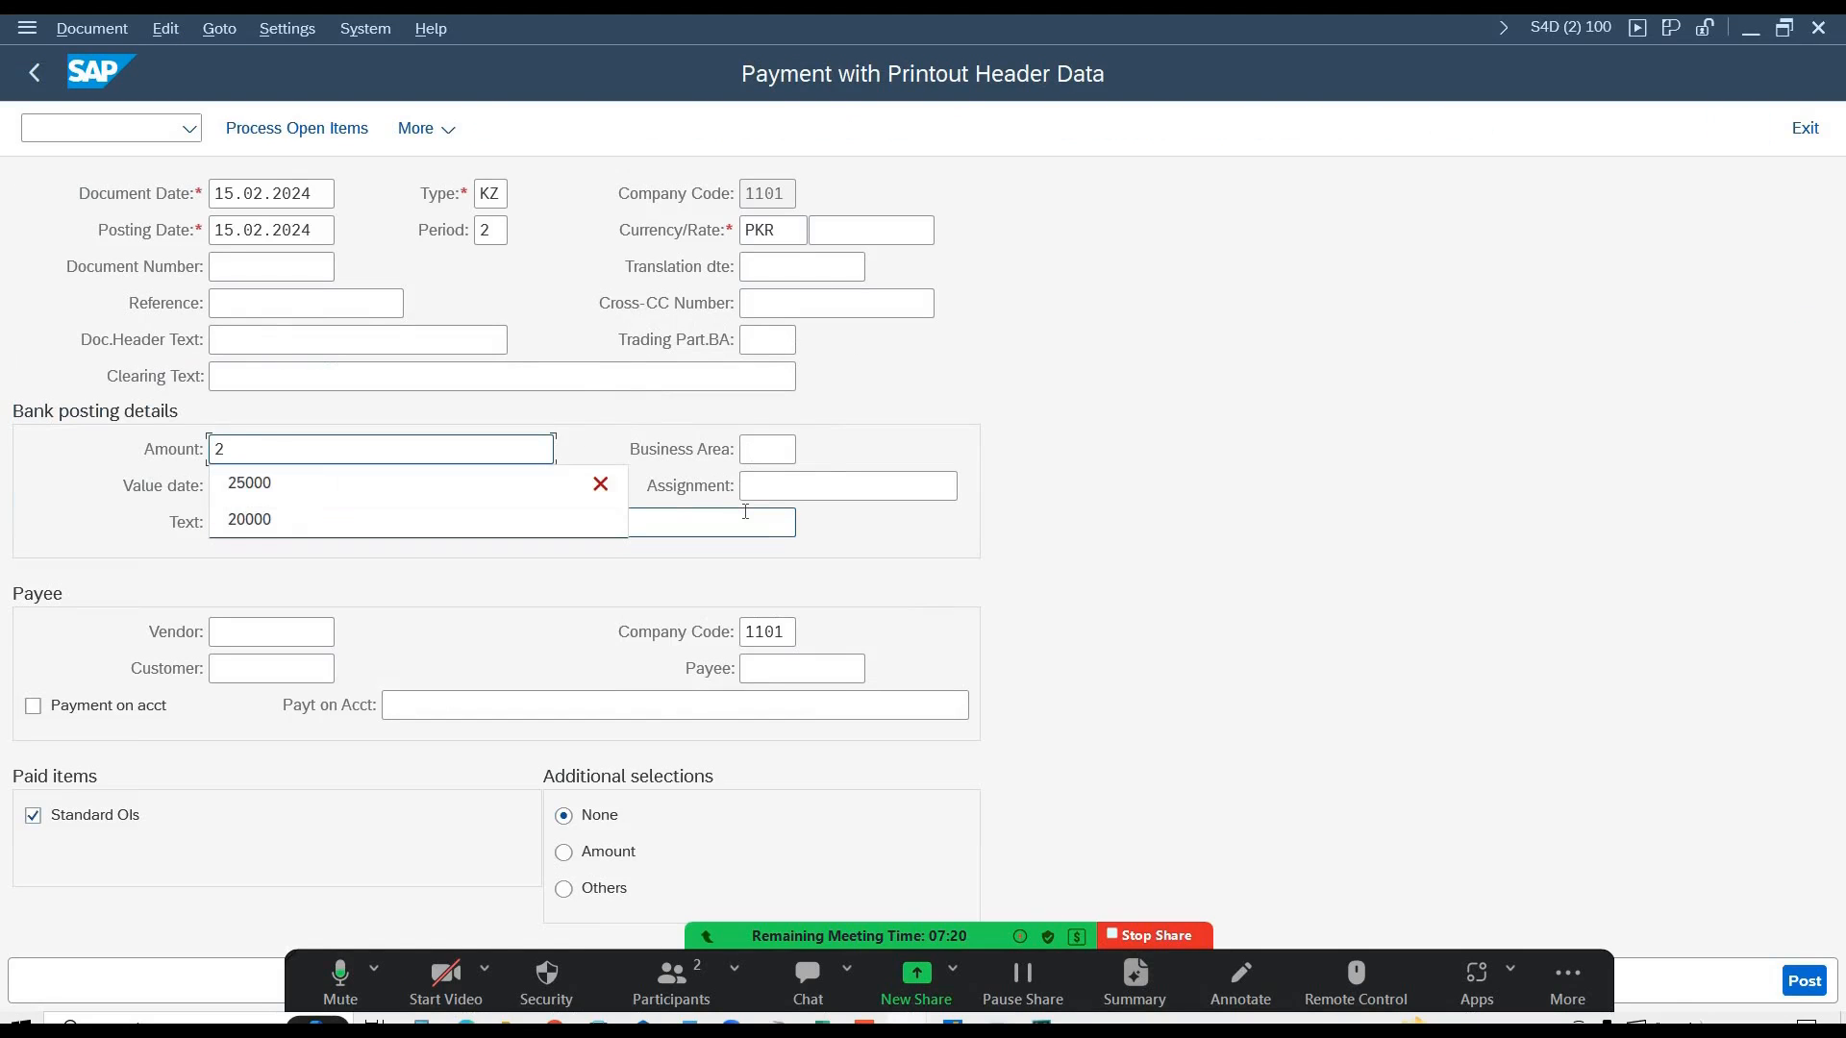
# - Enter the vendor's account number from the displayed invoice document as payee and try to proceed with the payment
pyautogui.click(297, 638)
pyautogui.hotkey('alt', 'Tab')
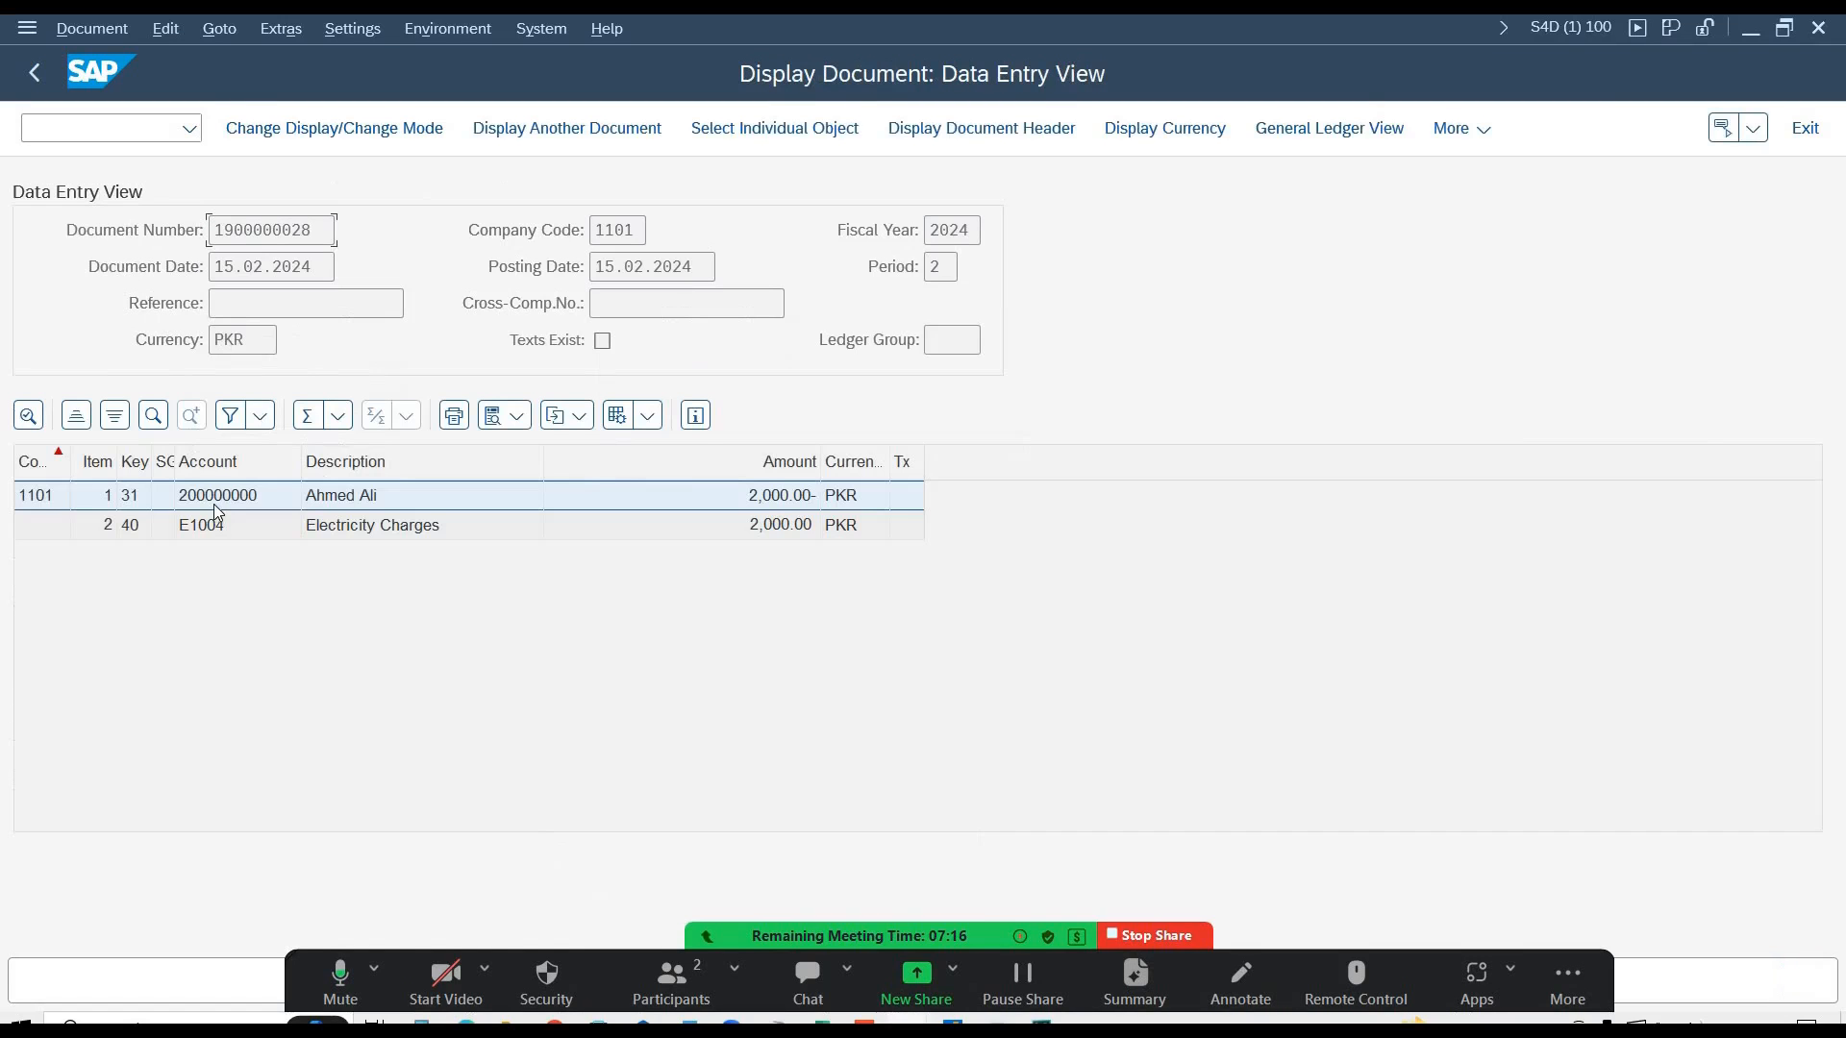
pyautogui.click(215, 505)
pyautogui.hotkey('alt', 'Tab')
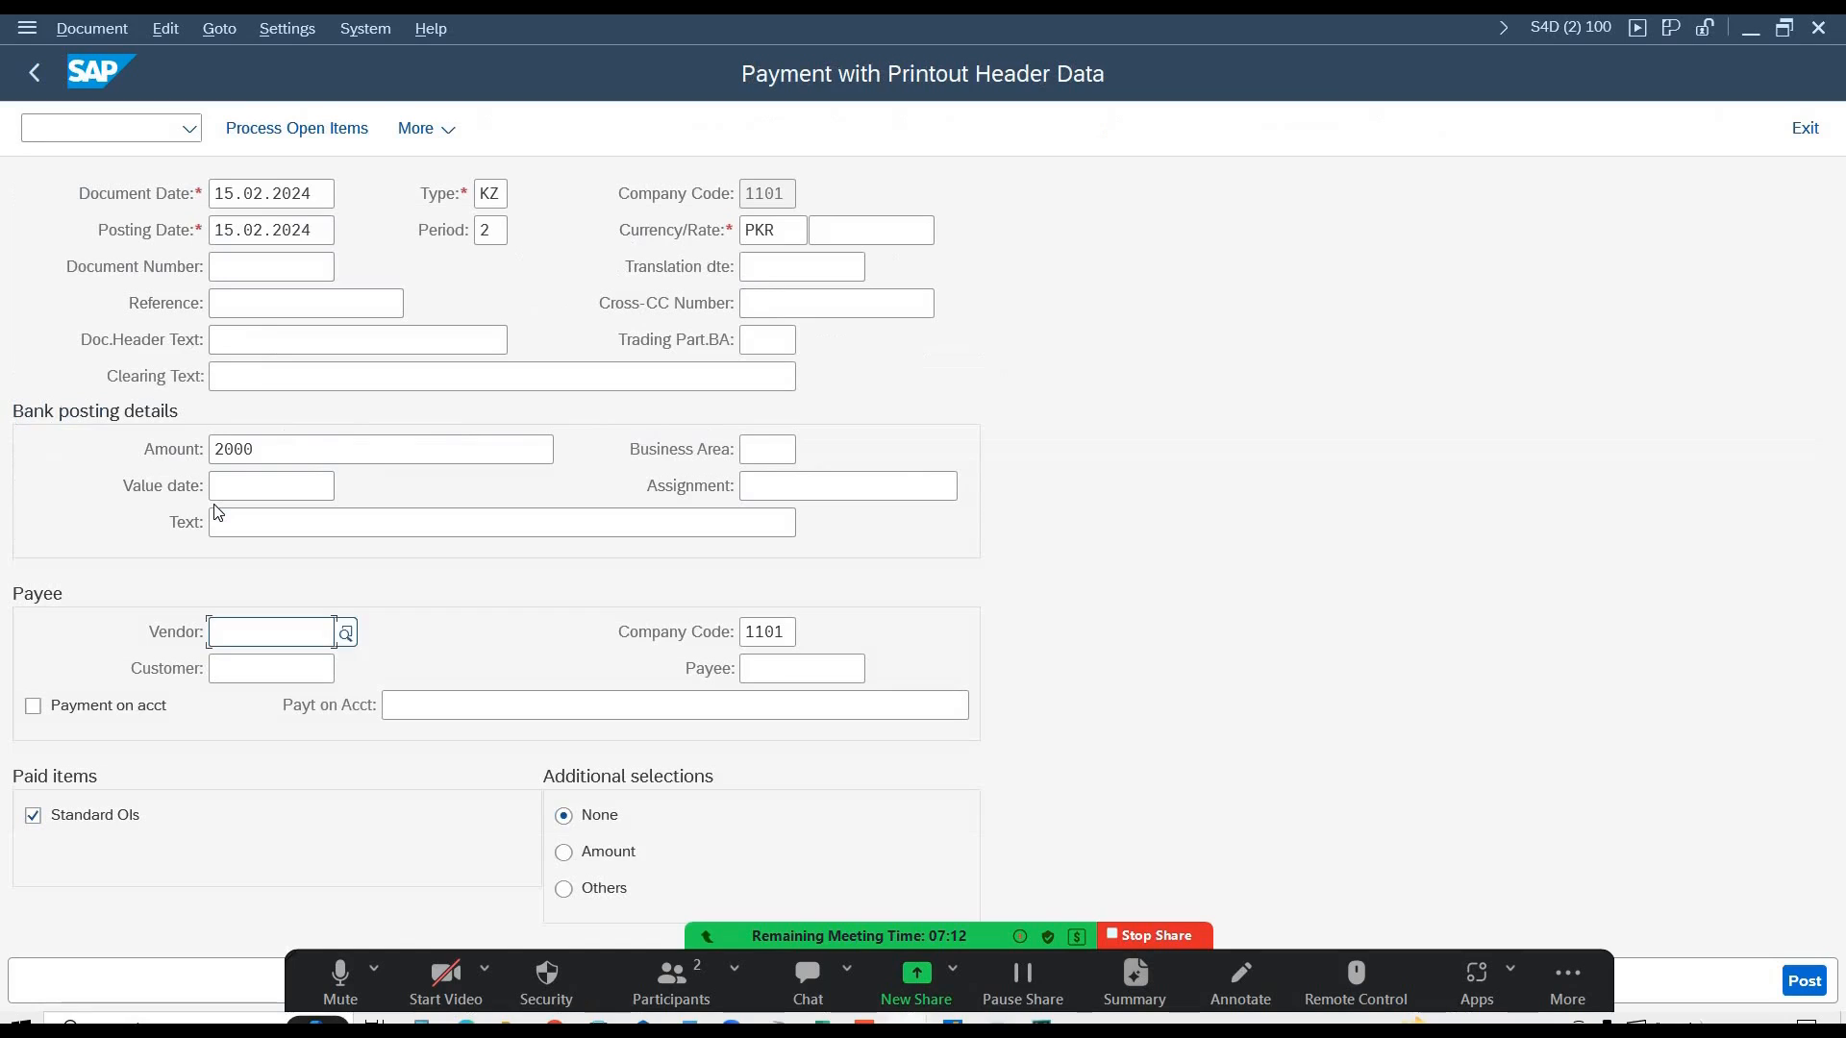
pyautogui.write('200000000')
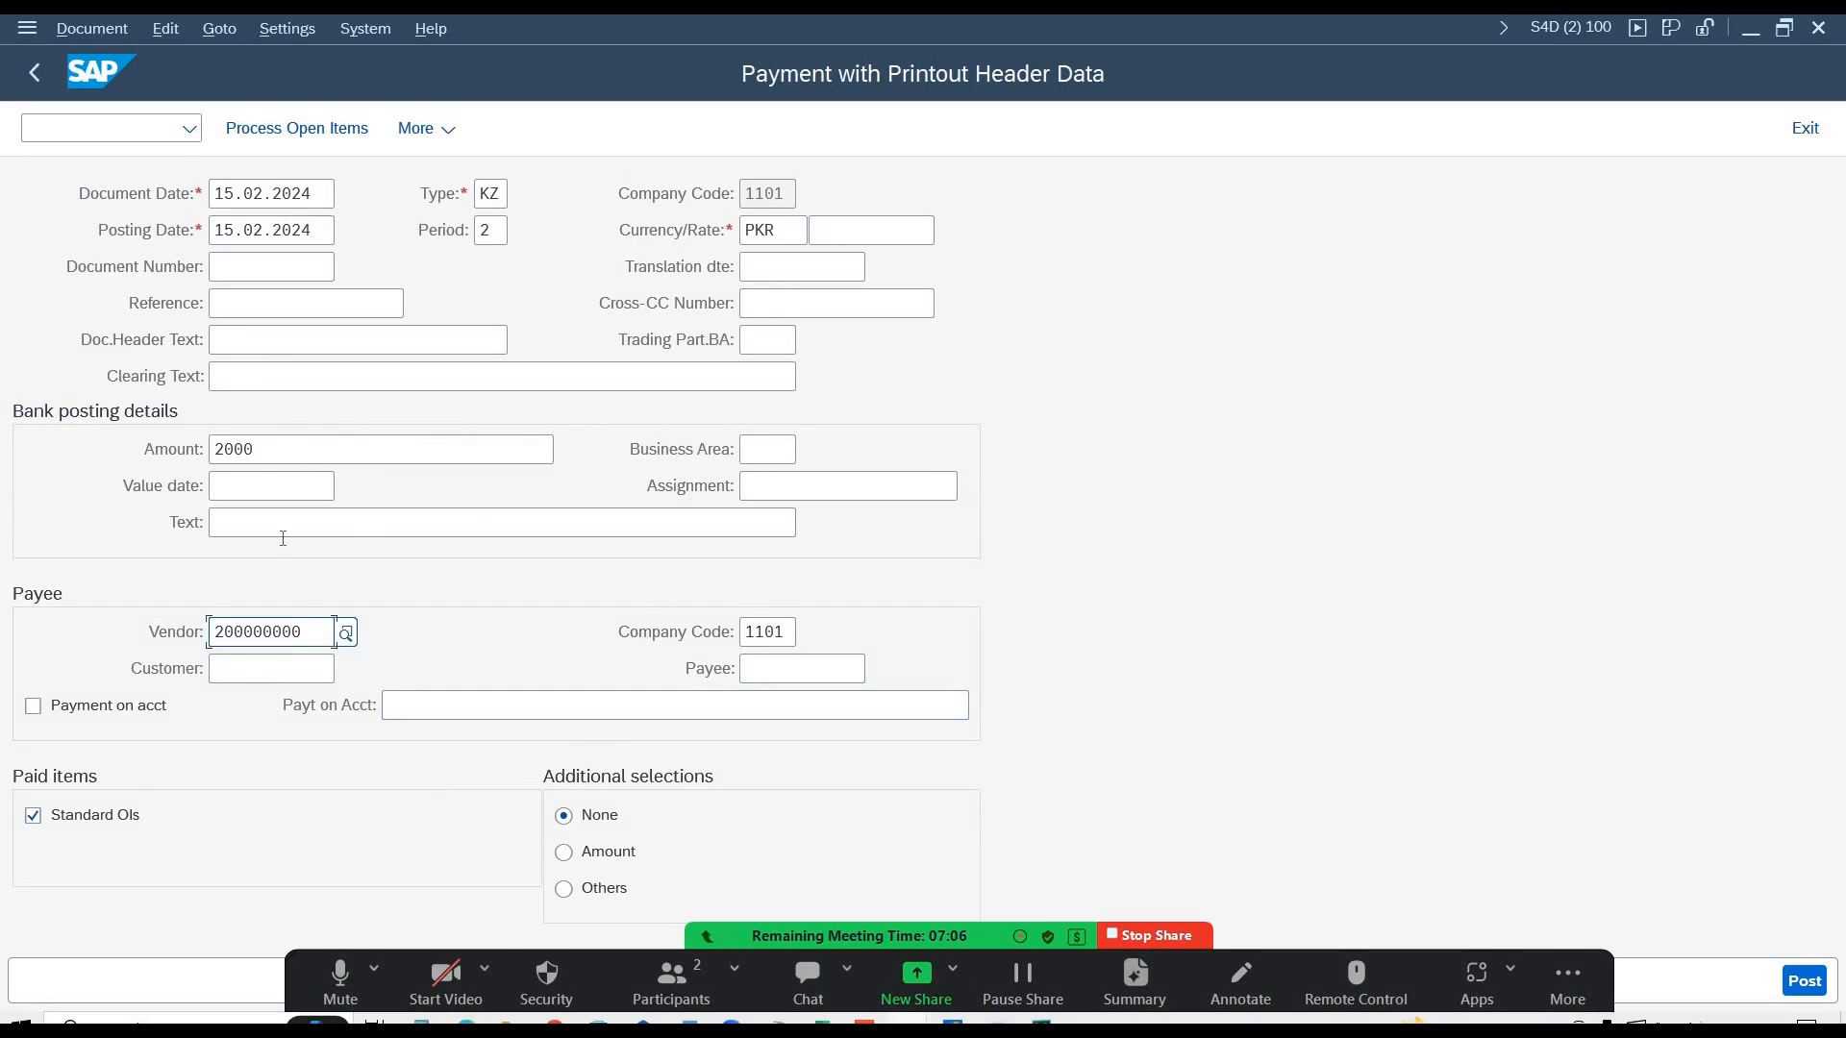
pyautogui.click(467, 529)
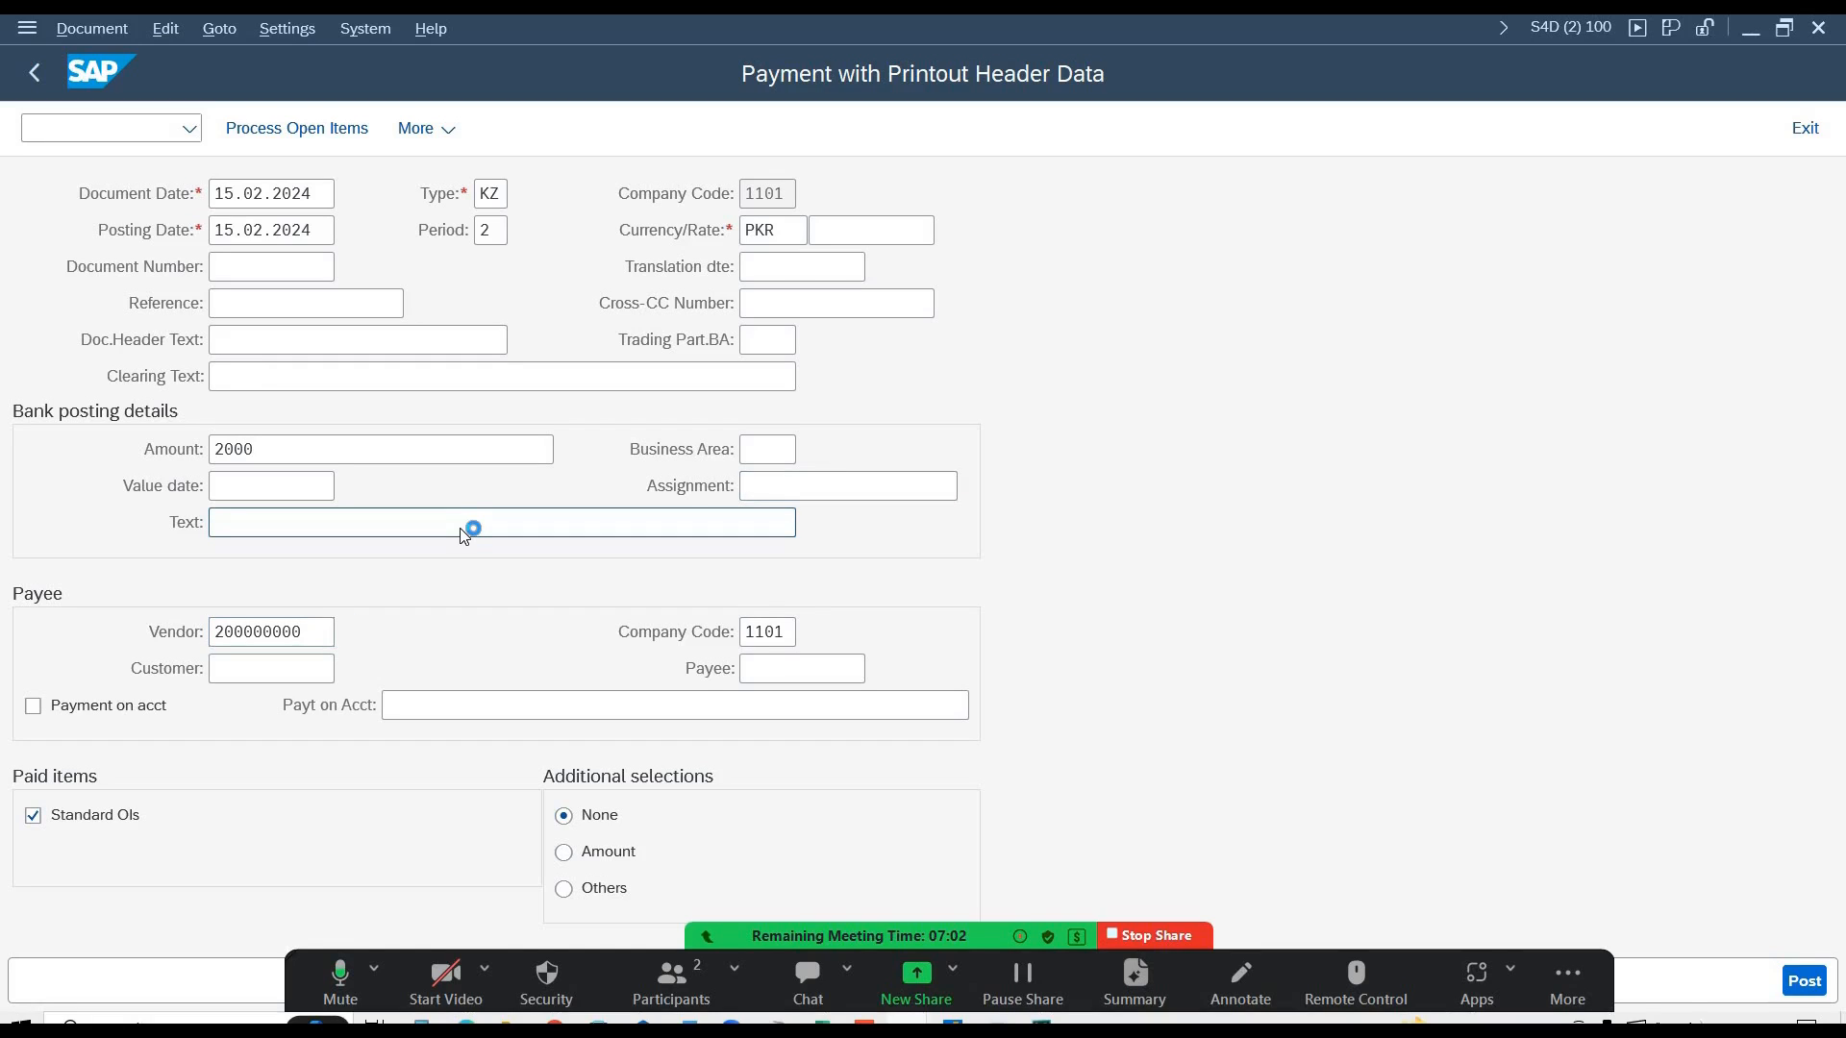
pyautogui.press('Return')
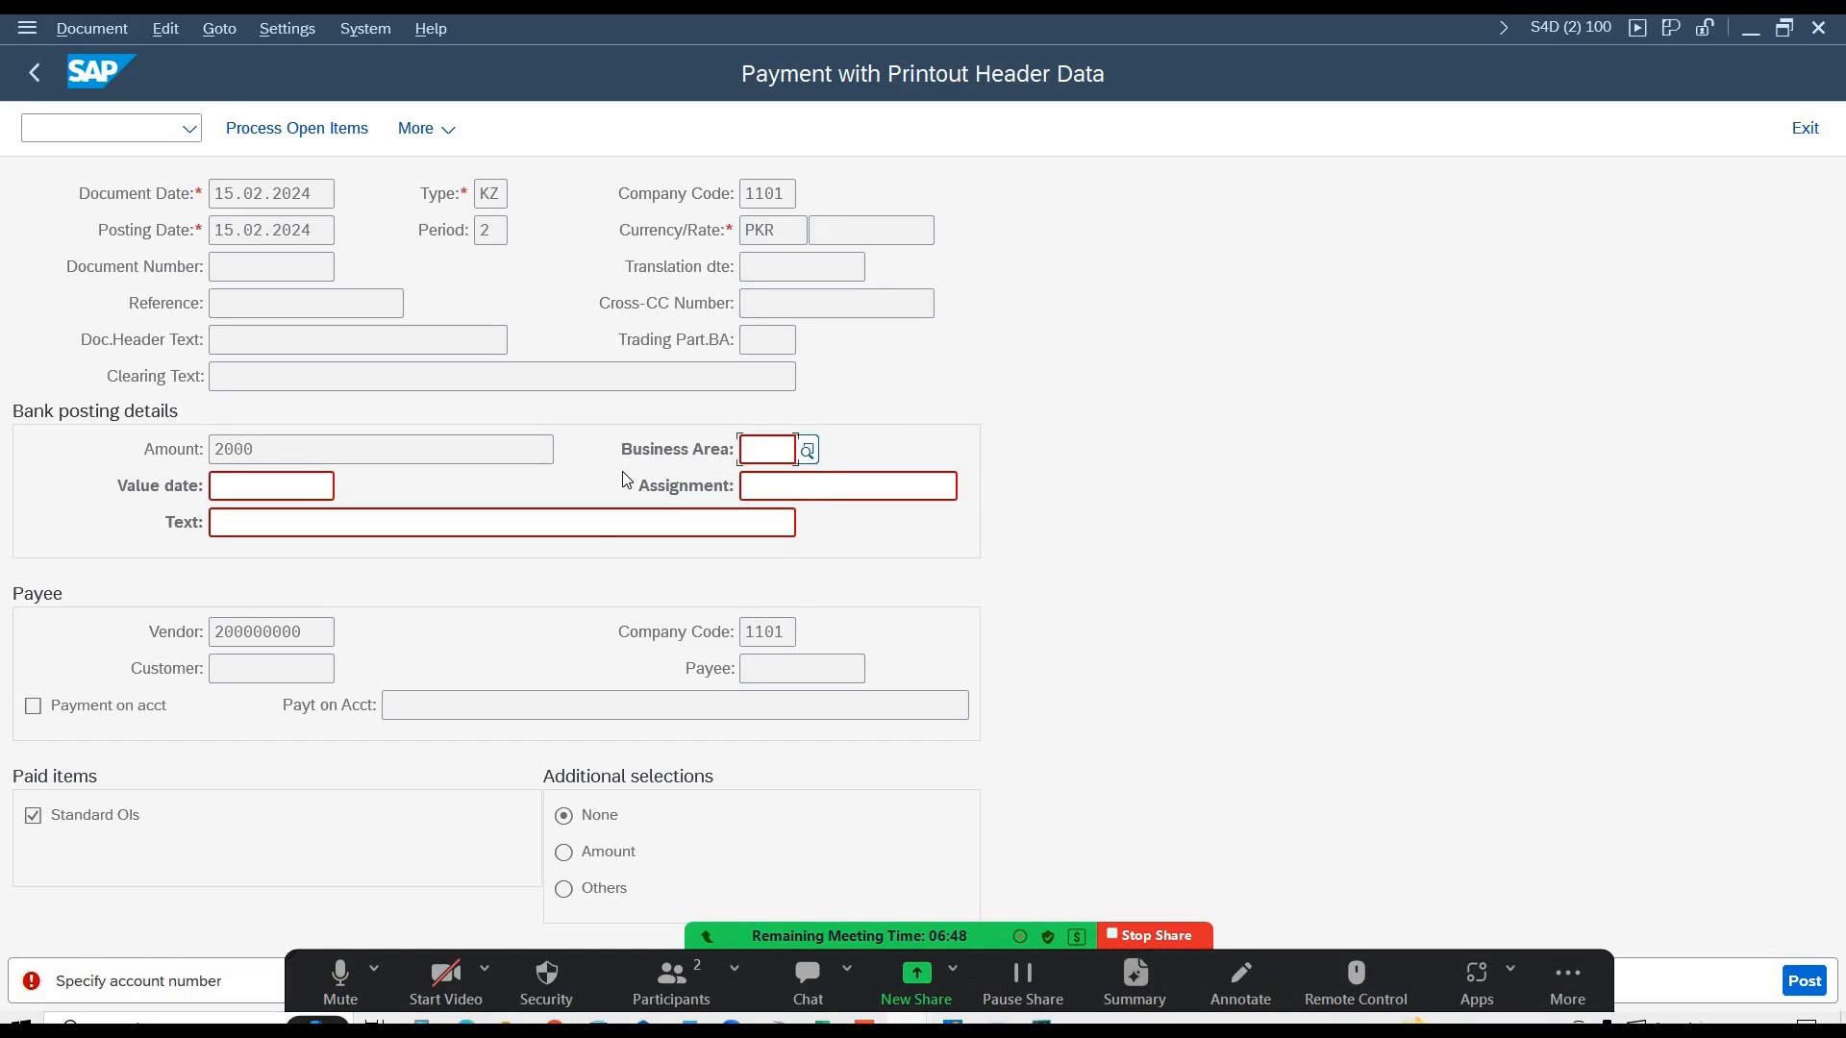
pyautogui.write('ISB')
pyautogui.hotkey('shift', 'Home')
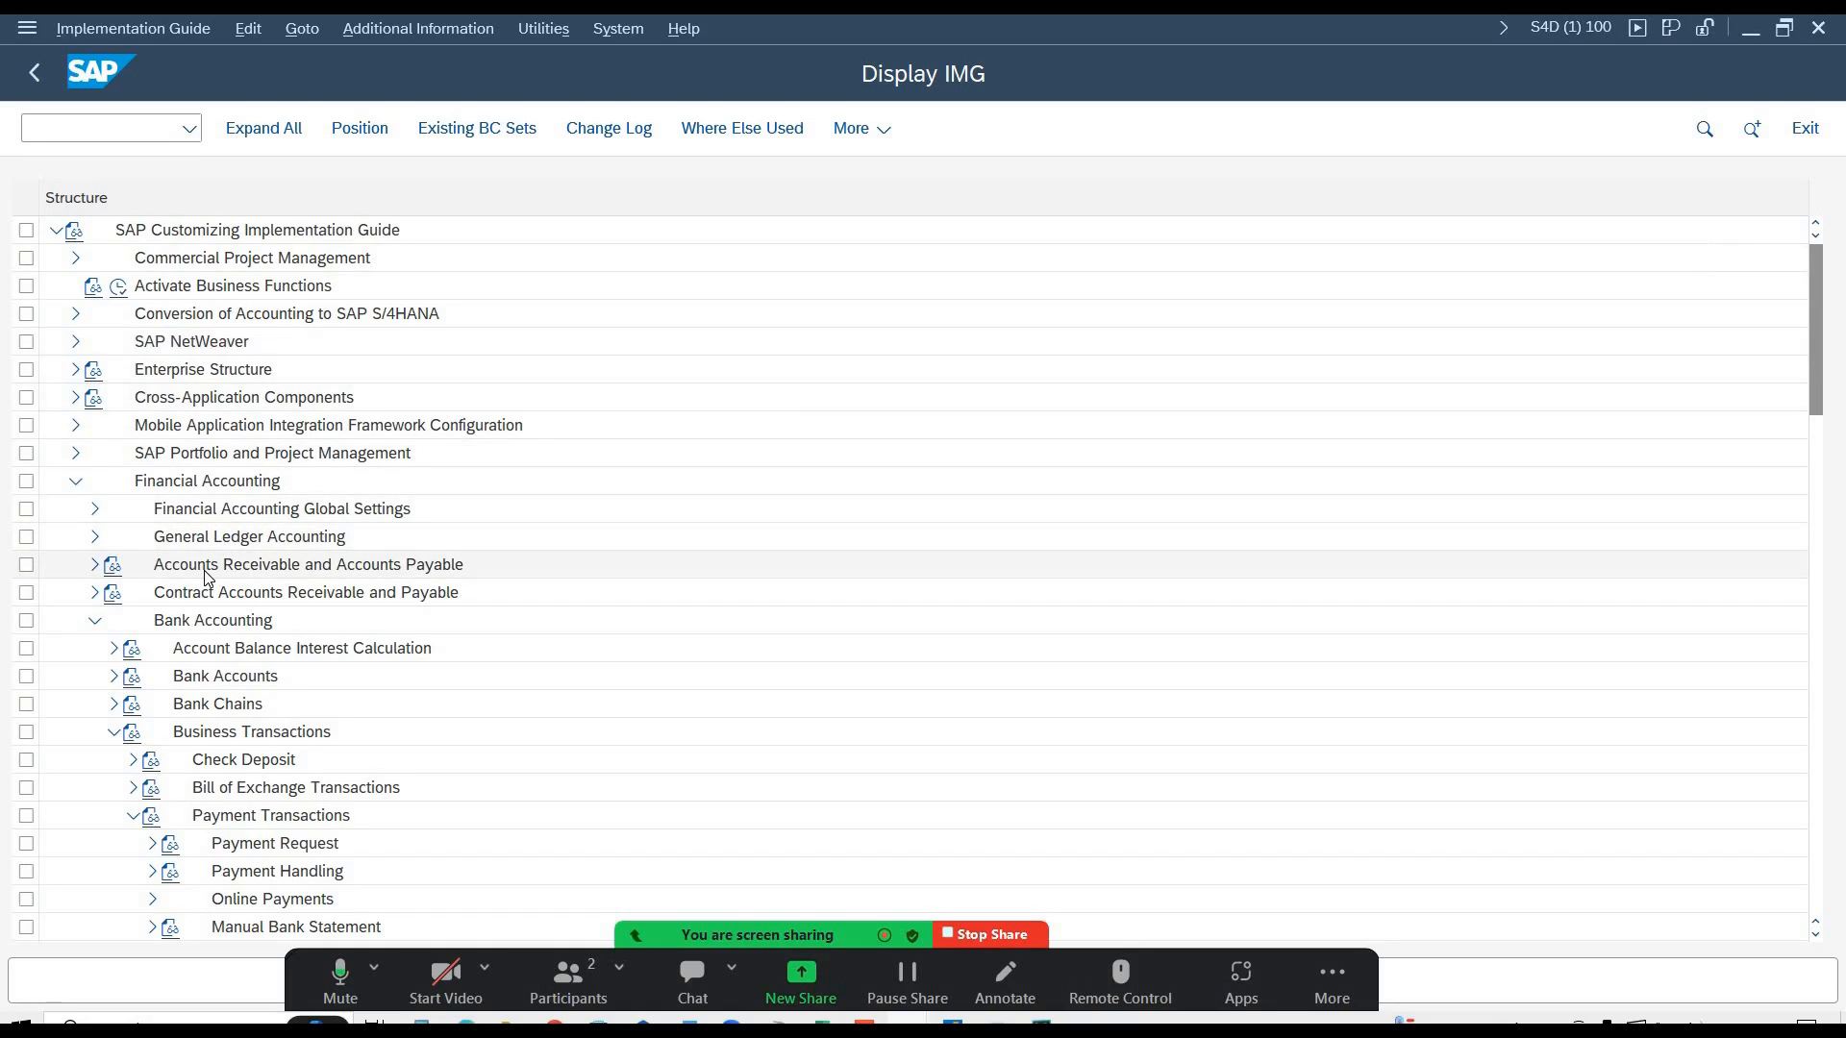
# - Open Assign Account Symbol to Payment Methods in the IMG, under the bank selection settings for automatic outgoing payments
pyautogui.doubleClick(196, 563)
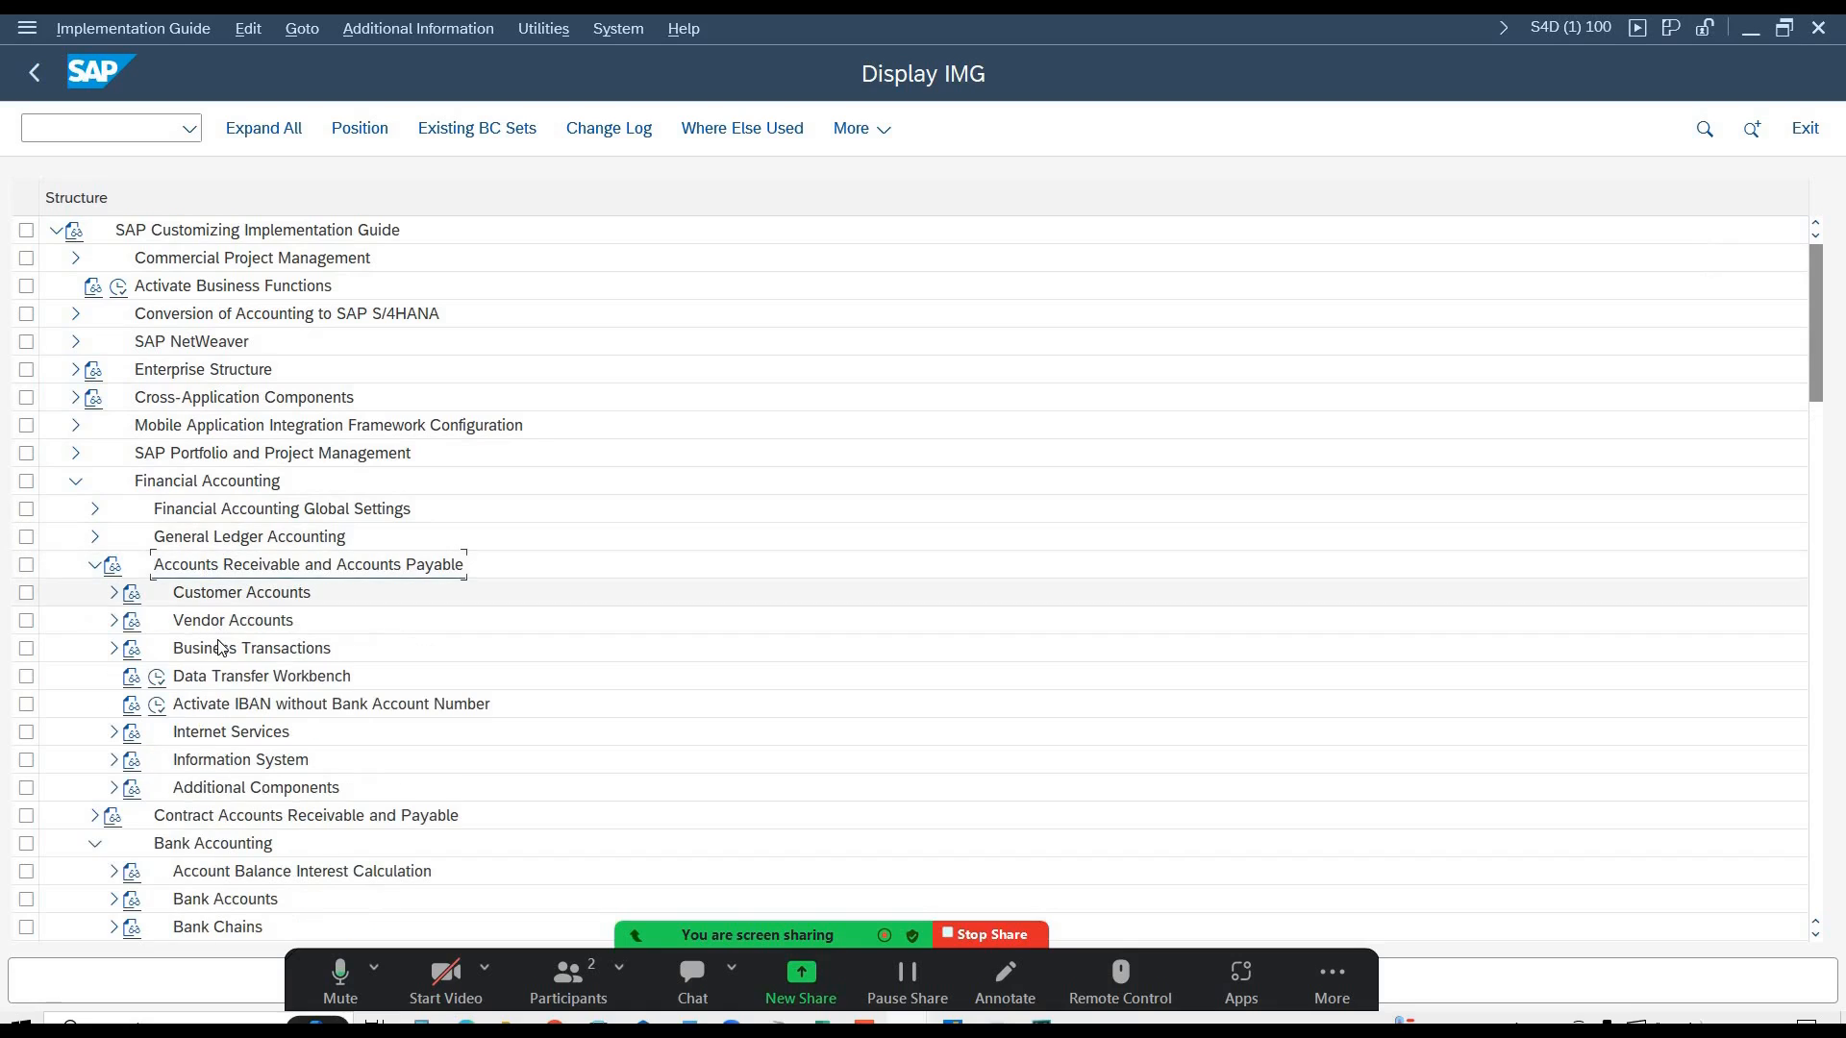
pyautogui.doubleClick(221, 648)
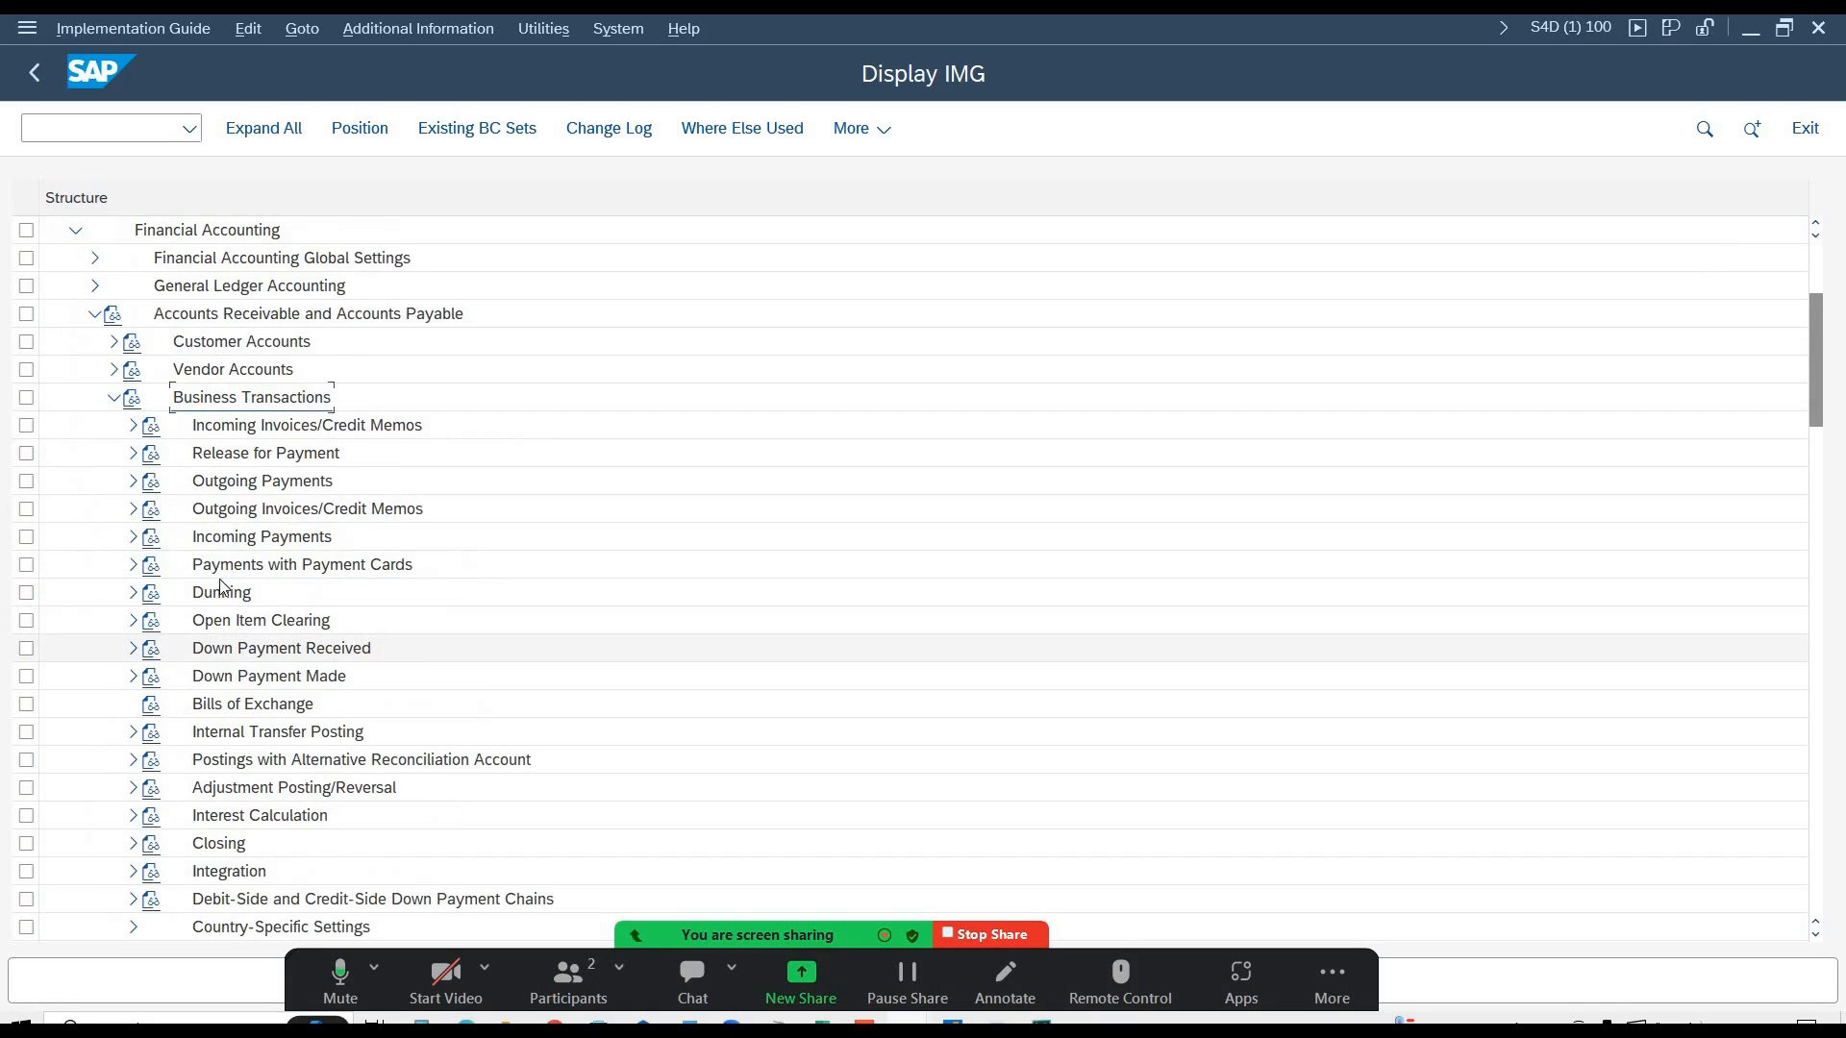
pyautogui.doubleClick(238, 487)
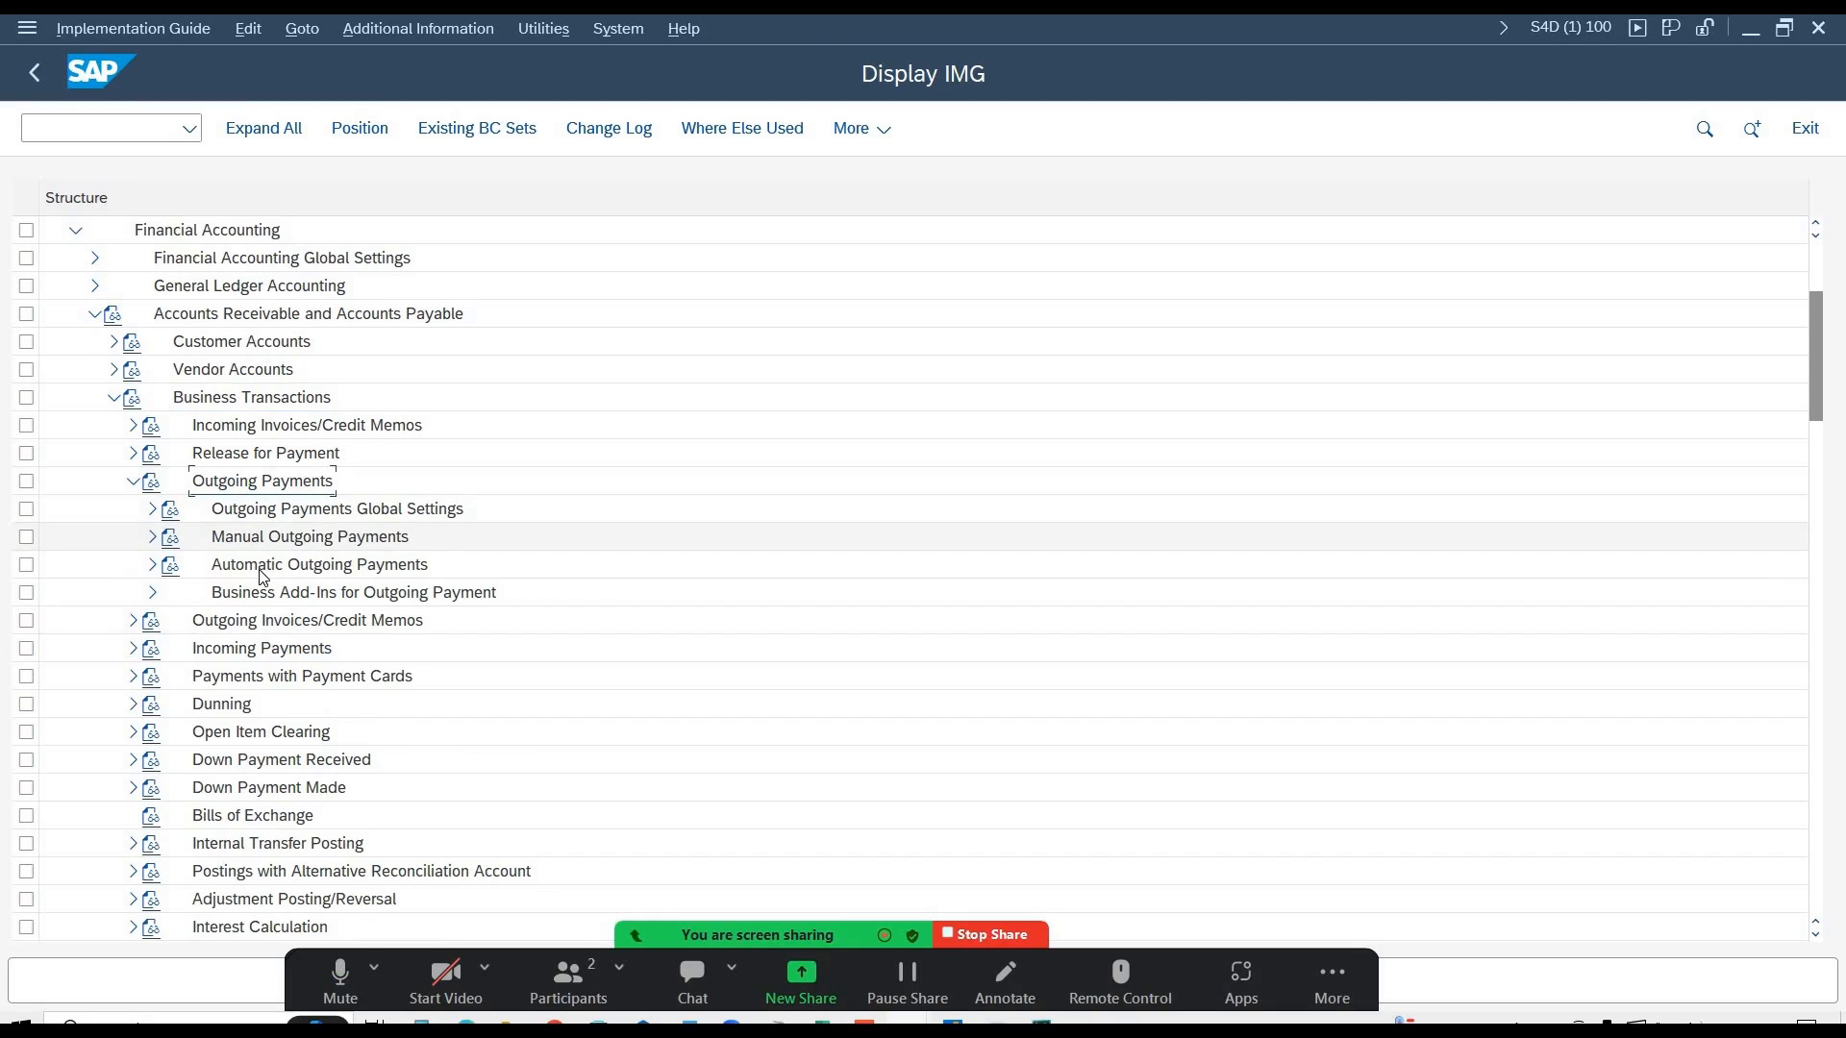
pyautogui.doubleClick(277, 567)
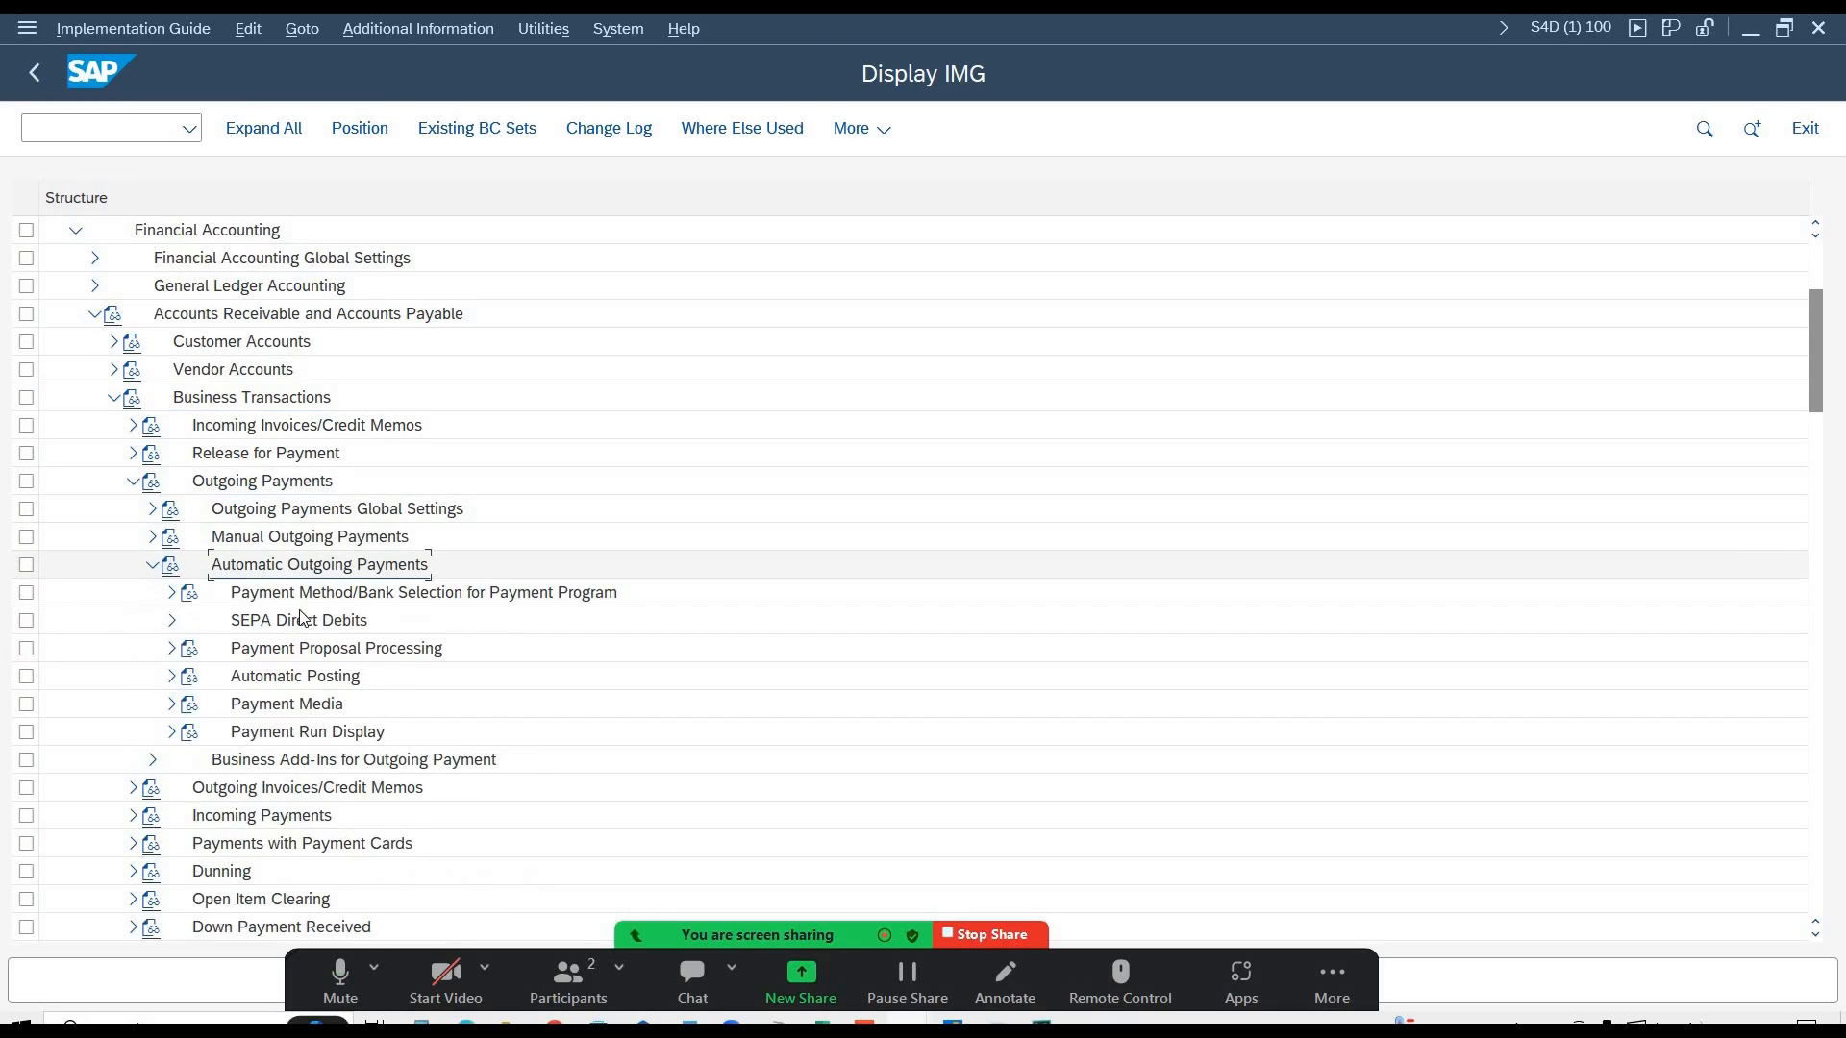
pyautogui.doubleClick(299, 594)
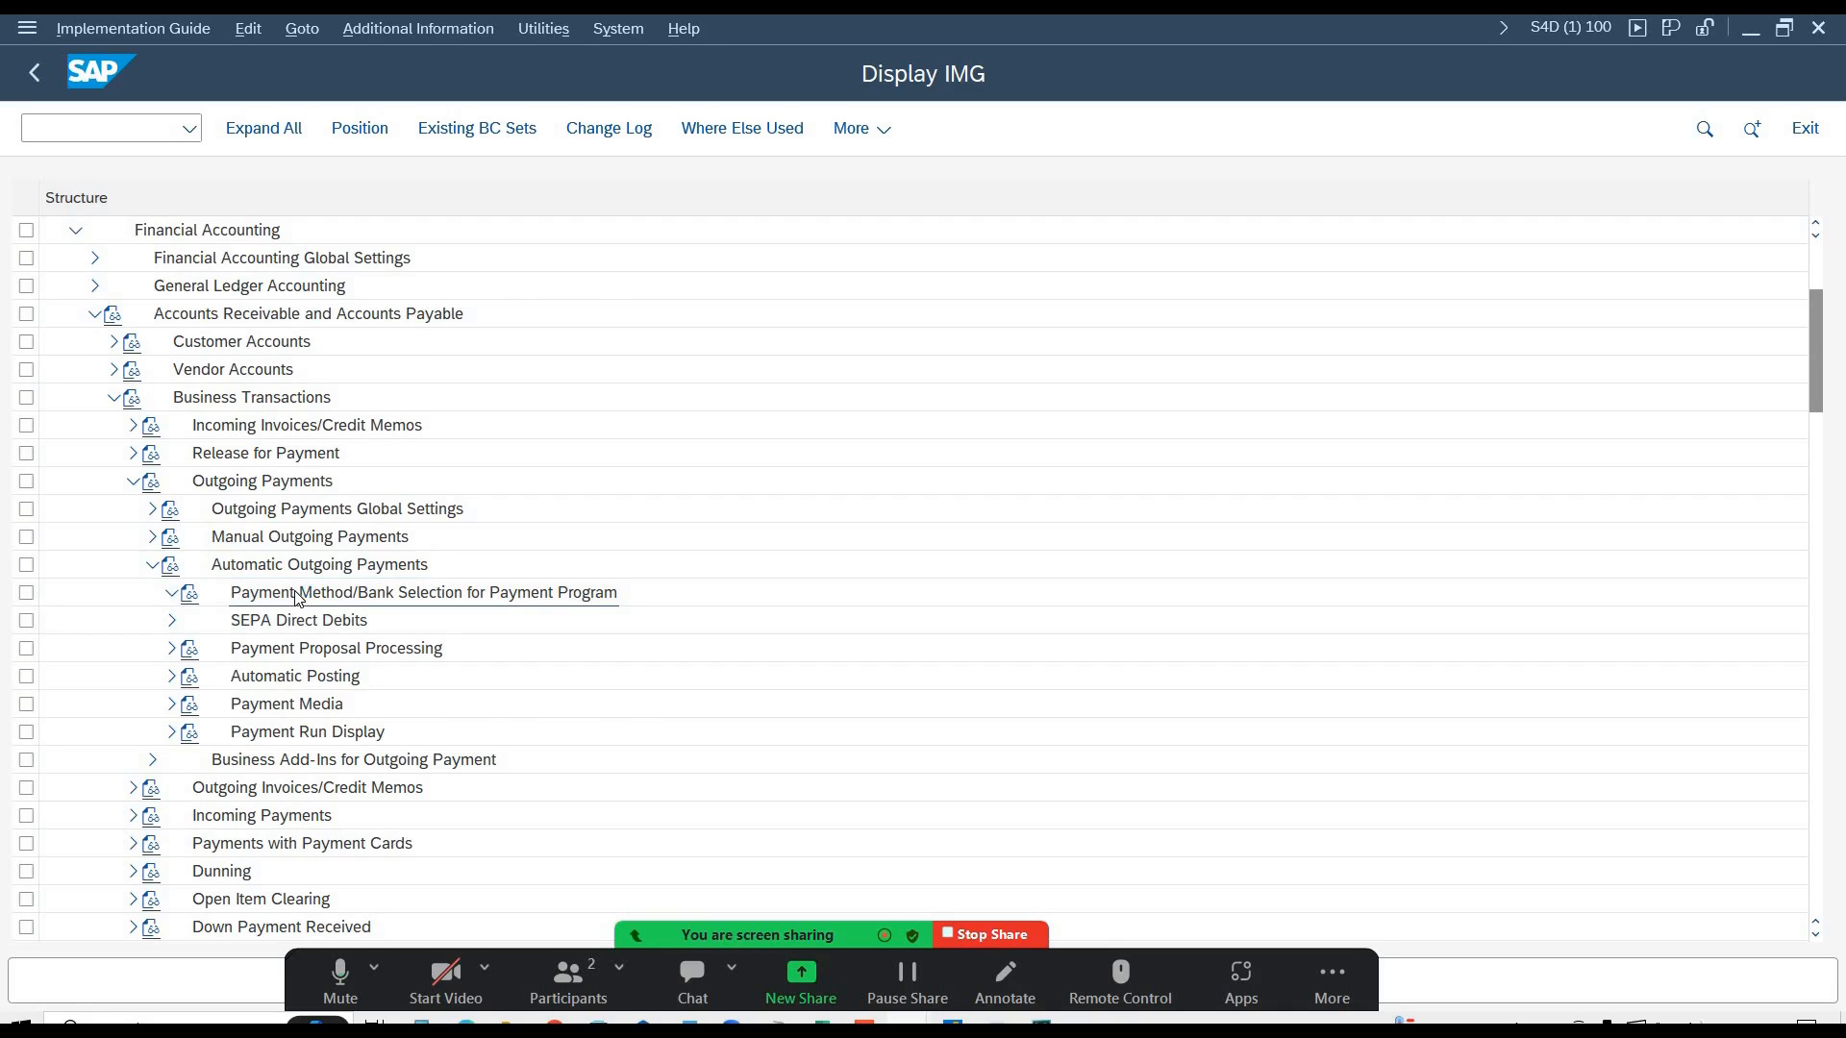
pyautogui.scroll(-2, 357, 733)
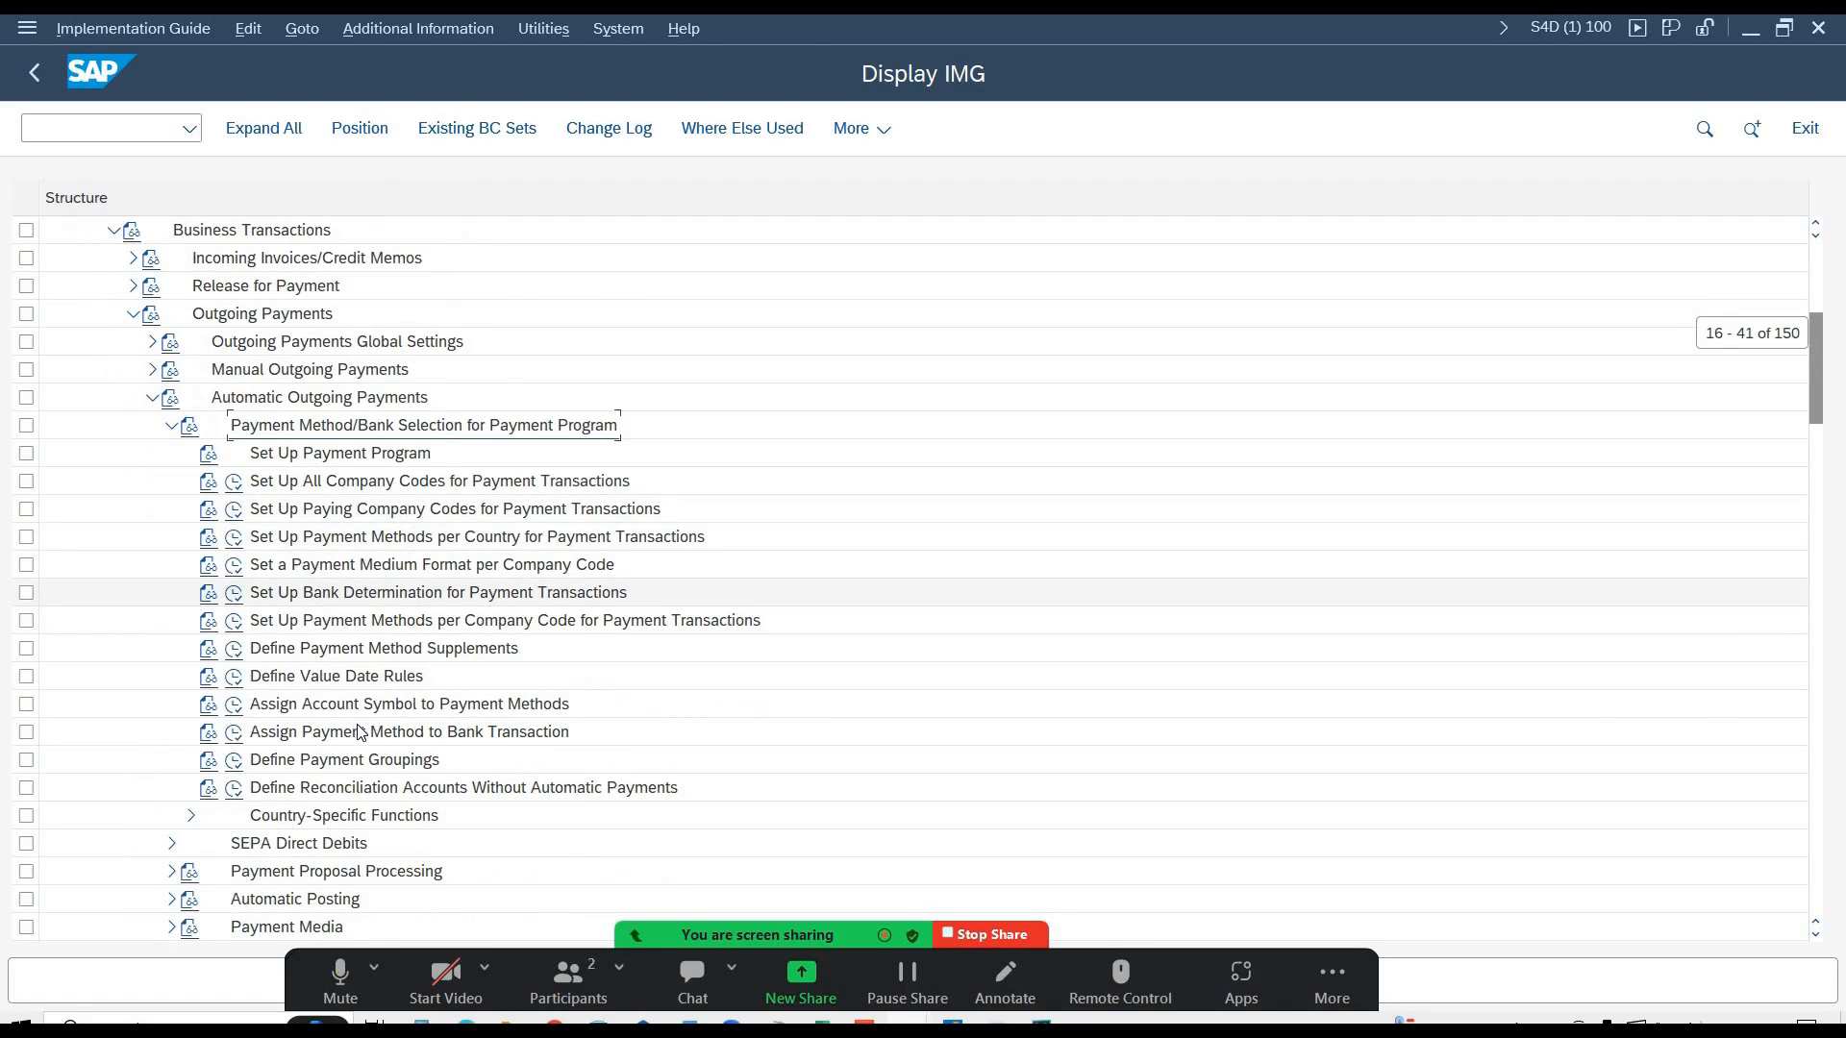
pyautogui.click(235, 707)
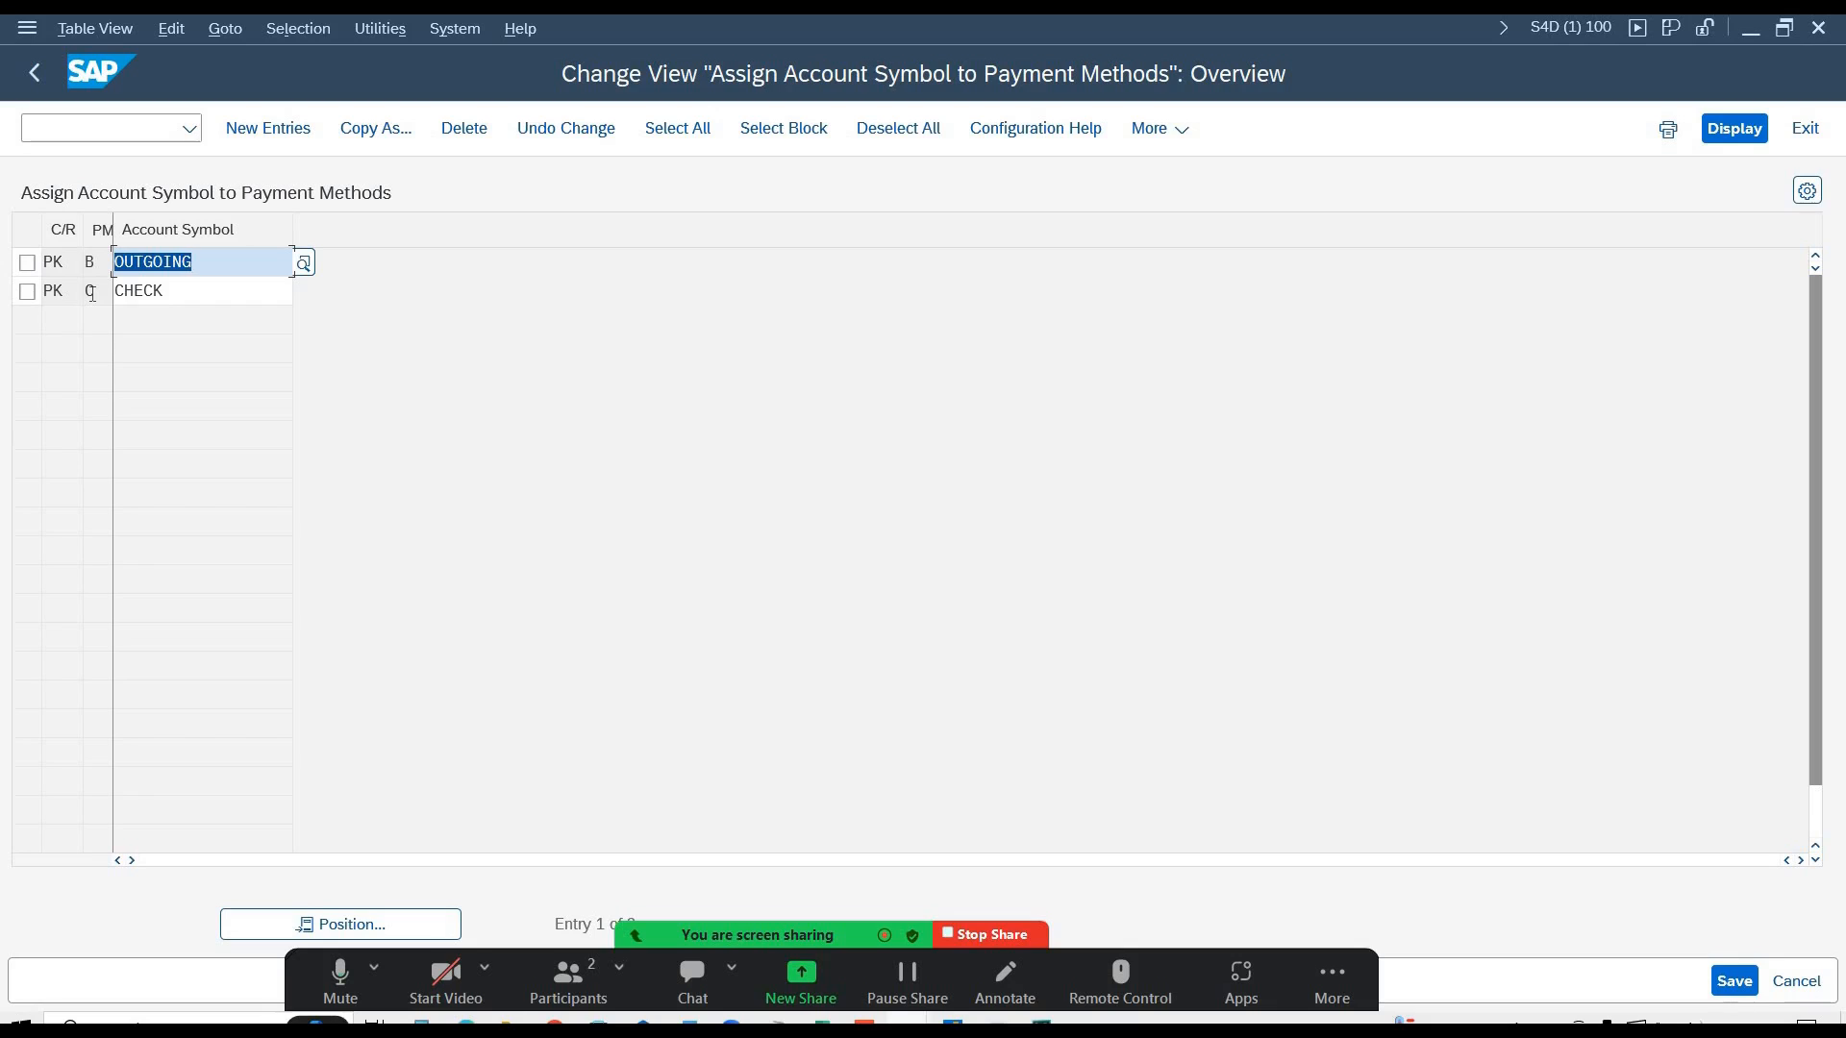
# - Add a new account symbol entry for country PK and payment method H with the symbol CHECK
pyautogui.click(270, 132)
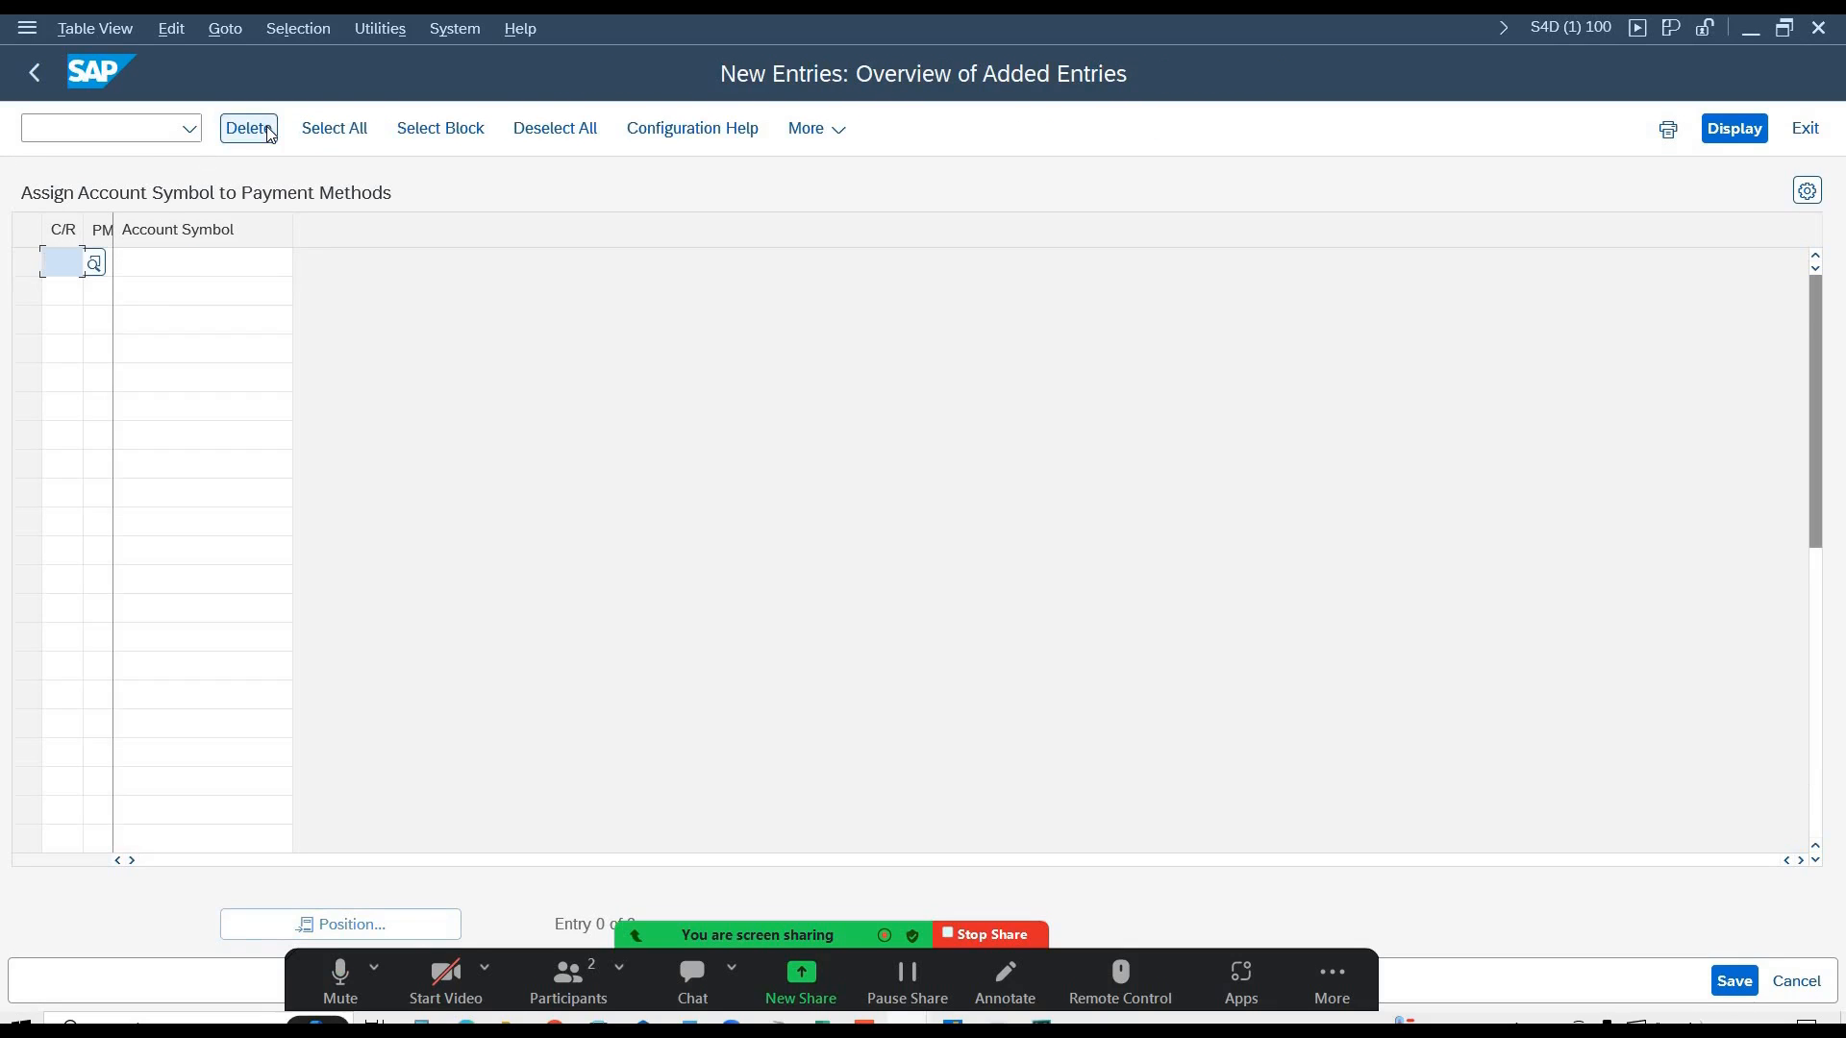
pyautogui.write('p')
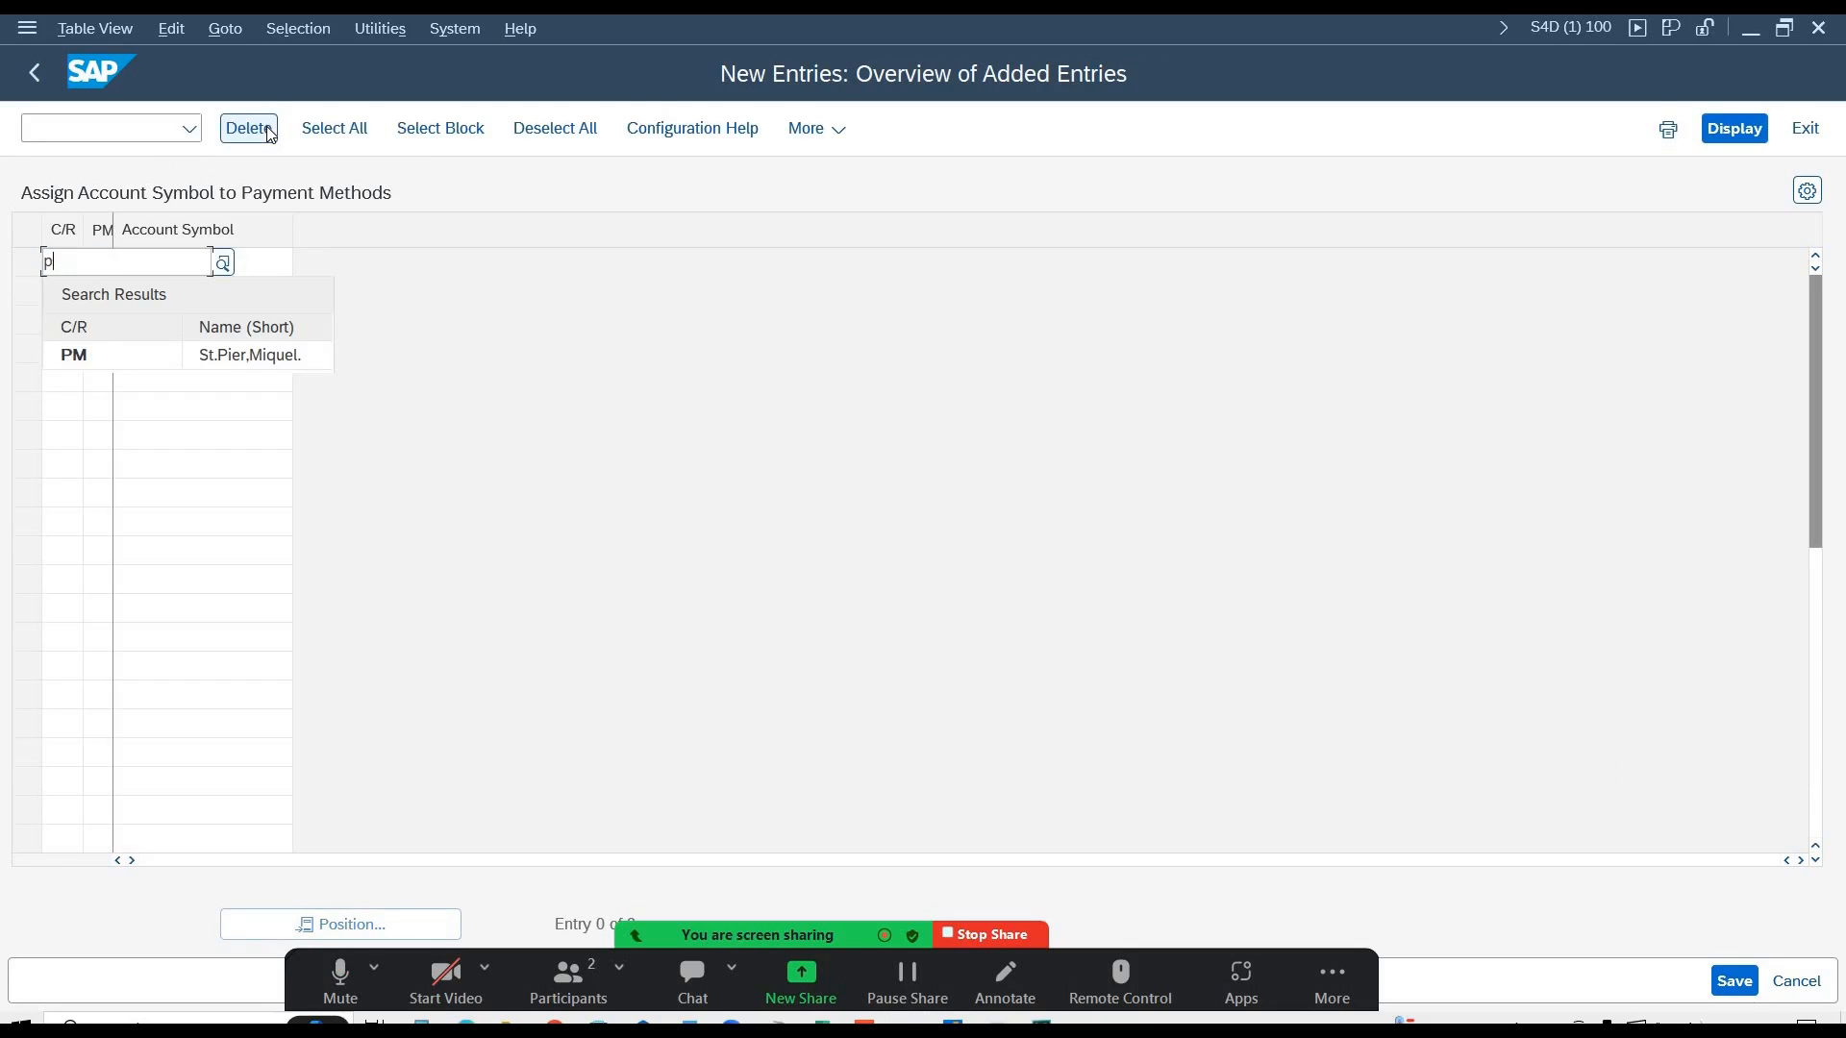
pyautogui.write('mk')
pyautogui.press('Tab')
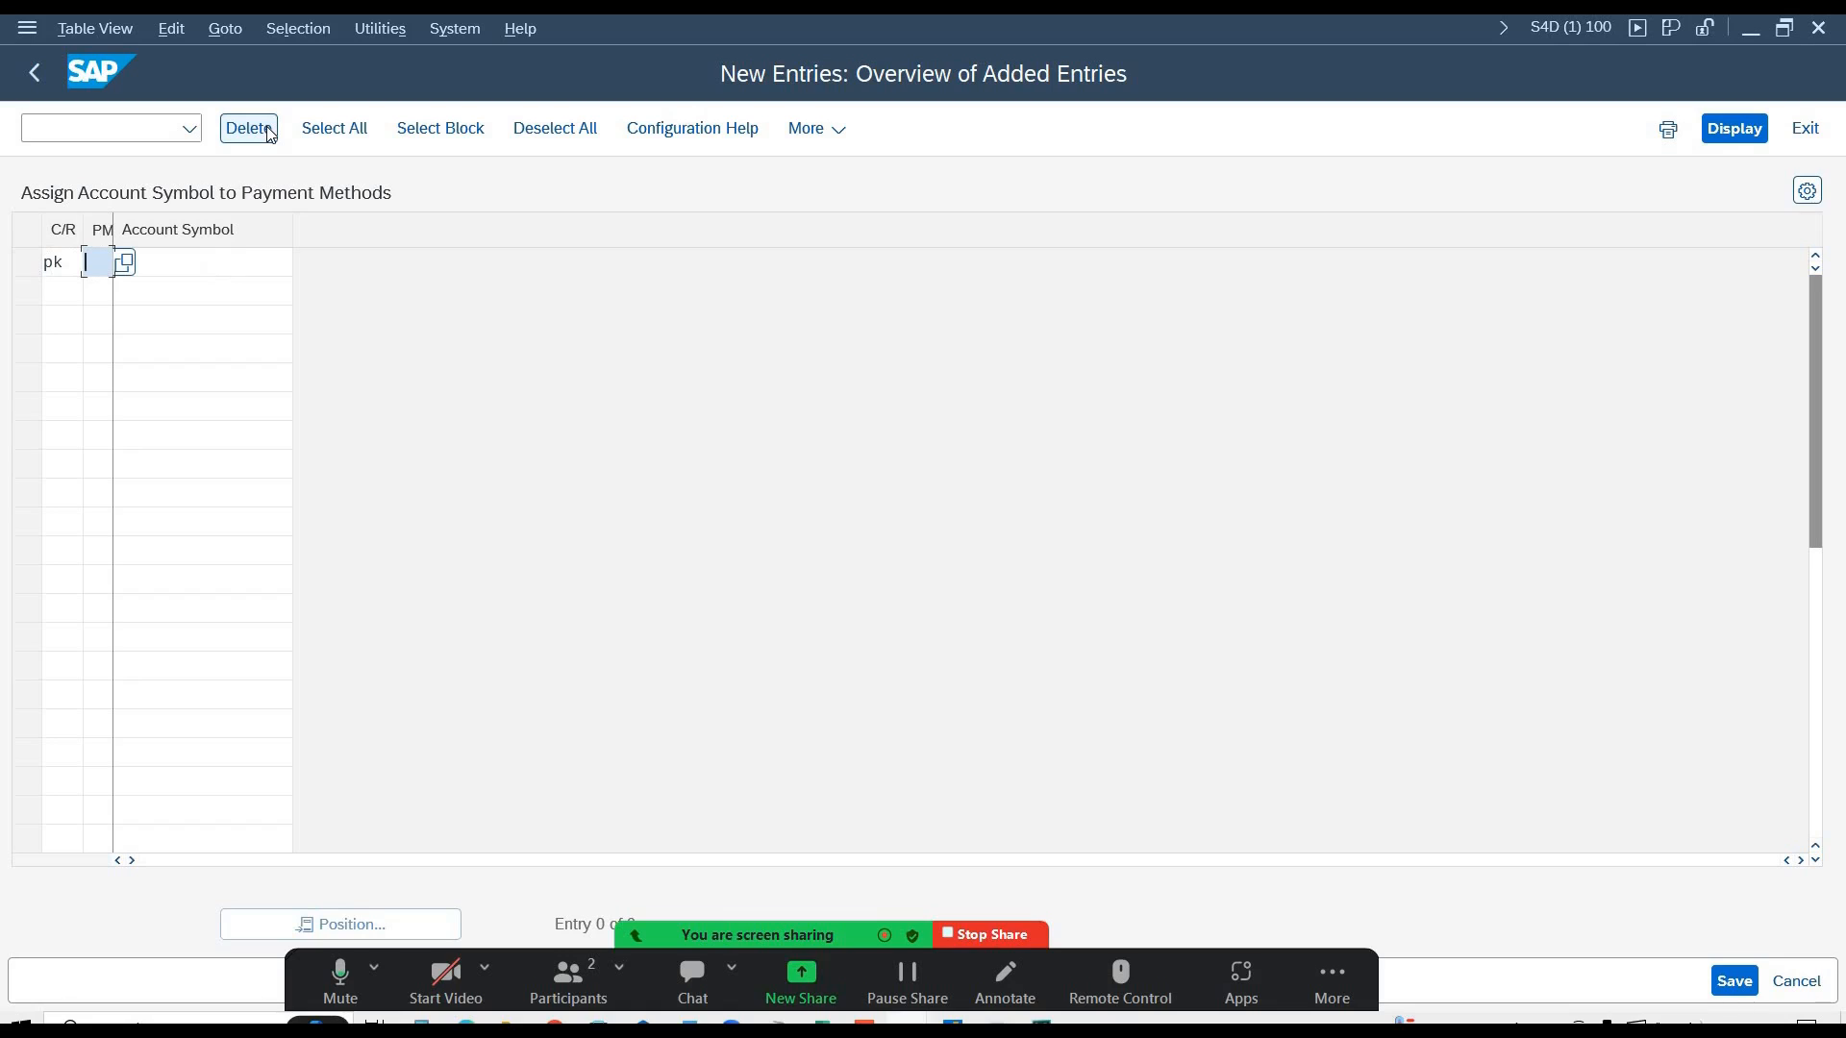
pyautogui.write('h')
pyautogui.press('Tab')
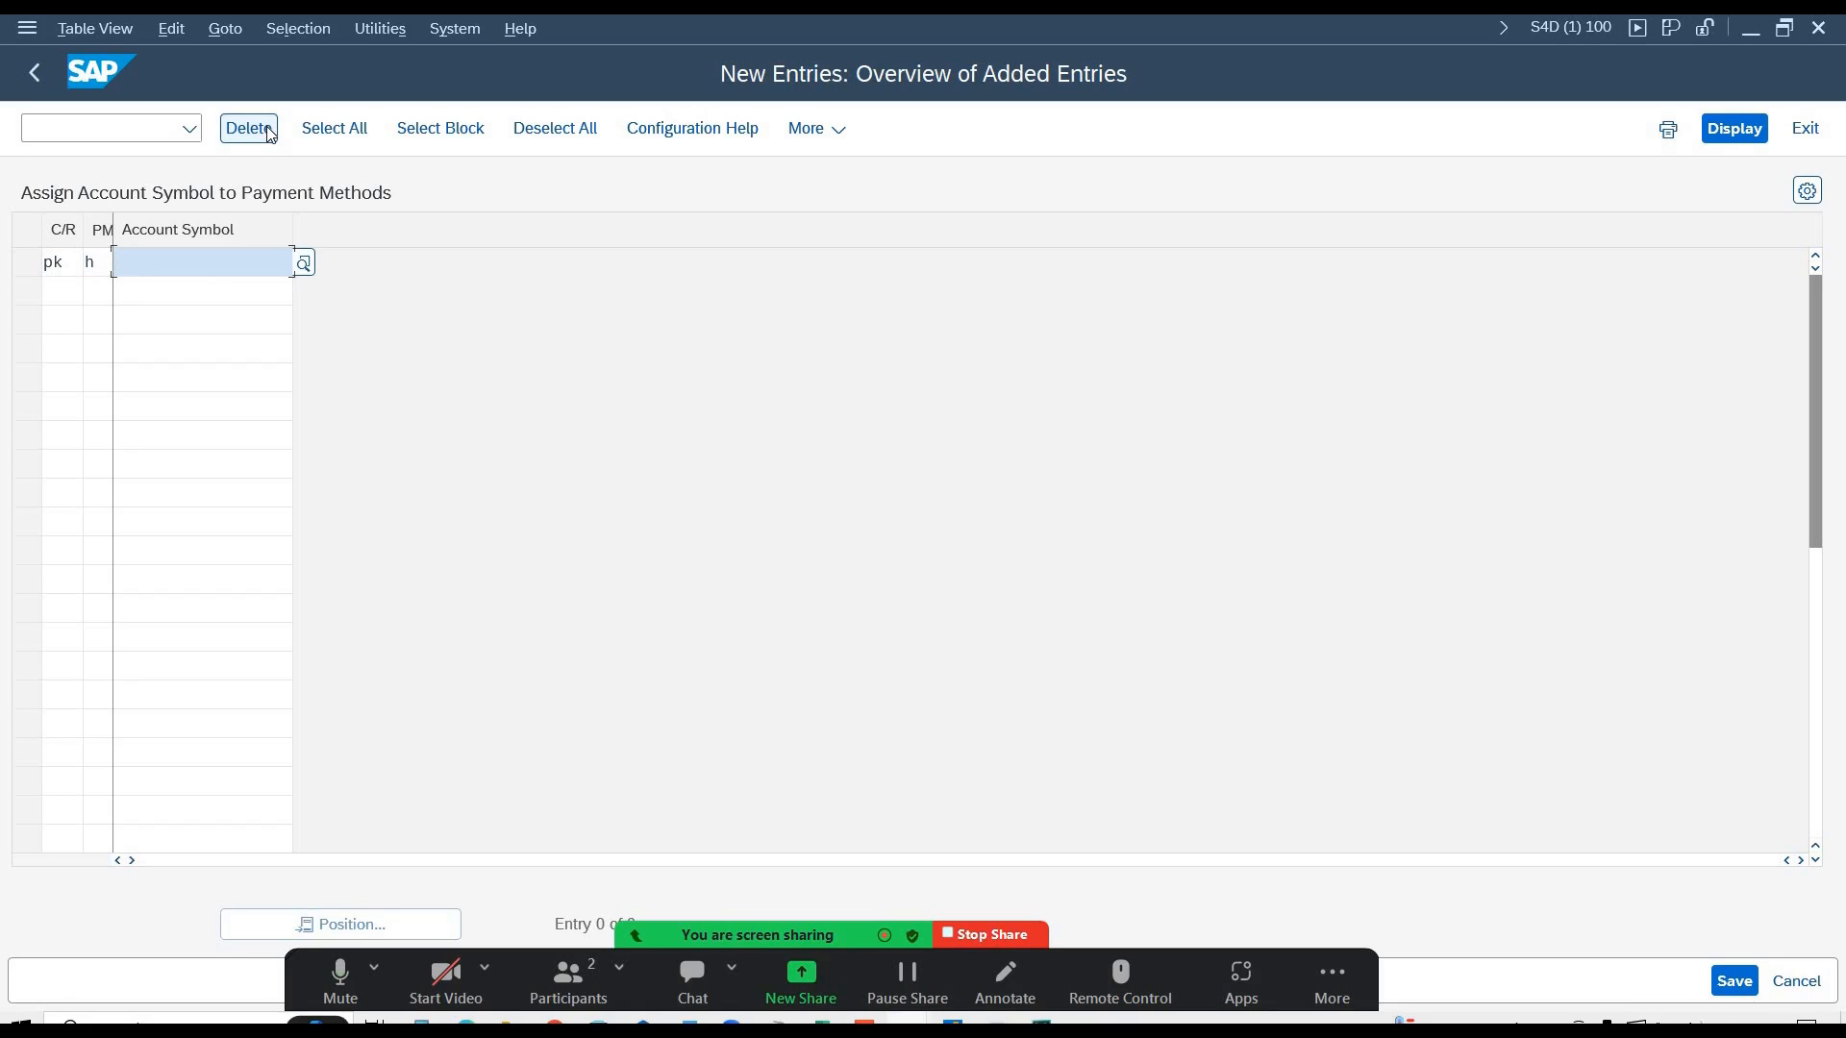
pyautogui.write('h')
pyautogui.write('heck')
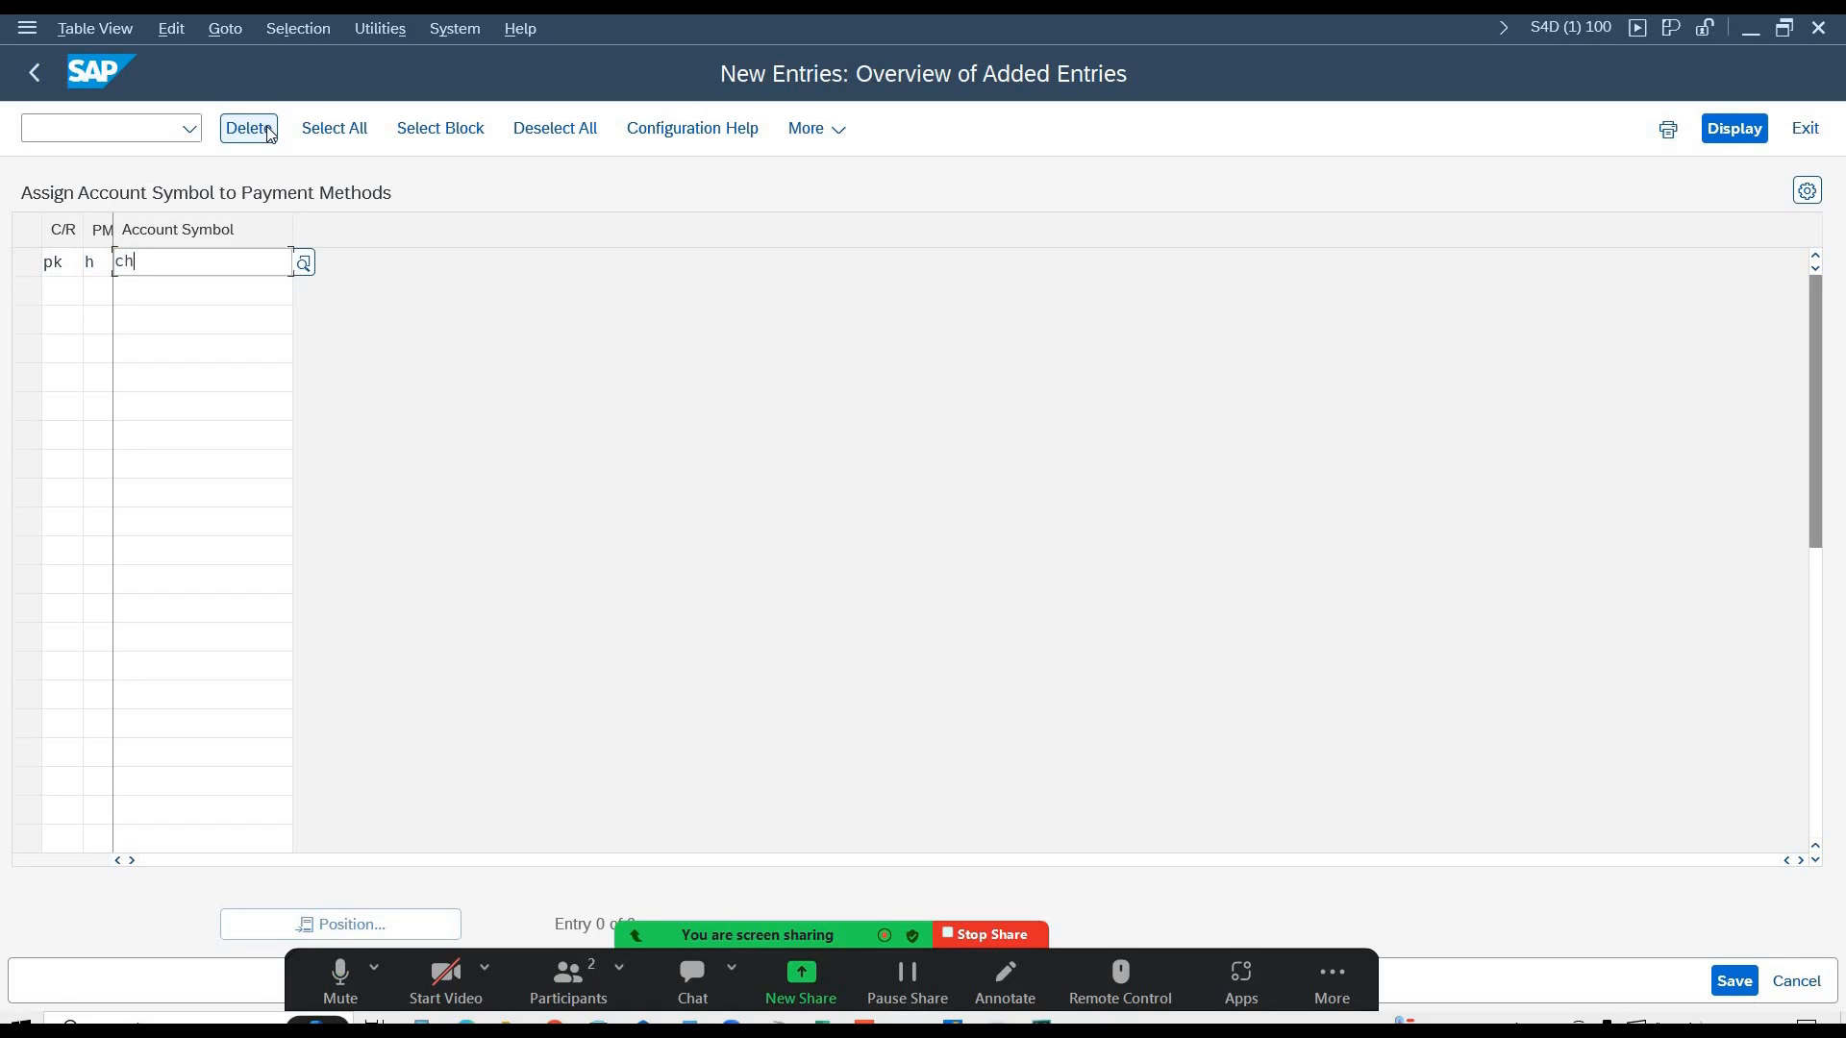
pyautogui.press('Return')
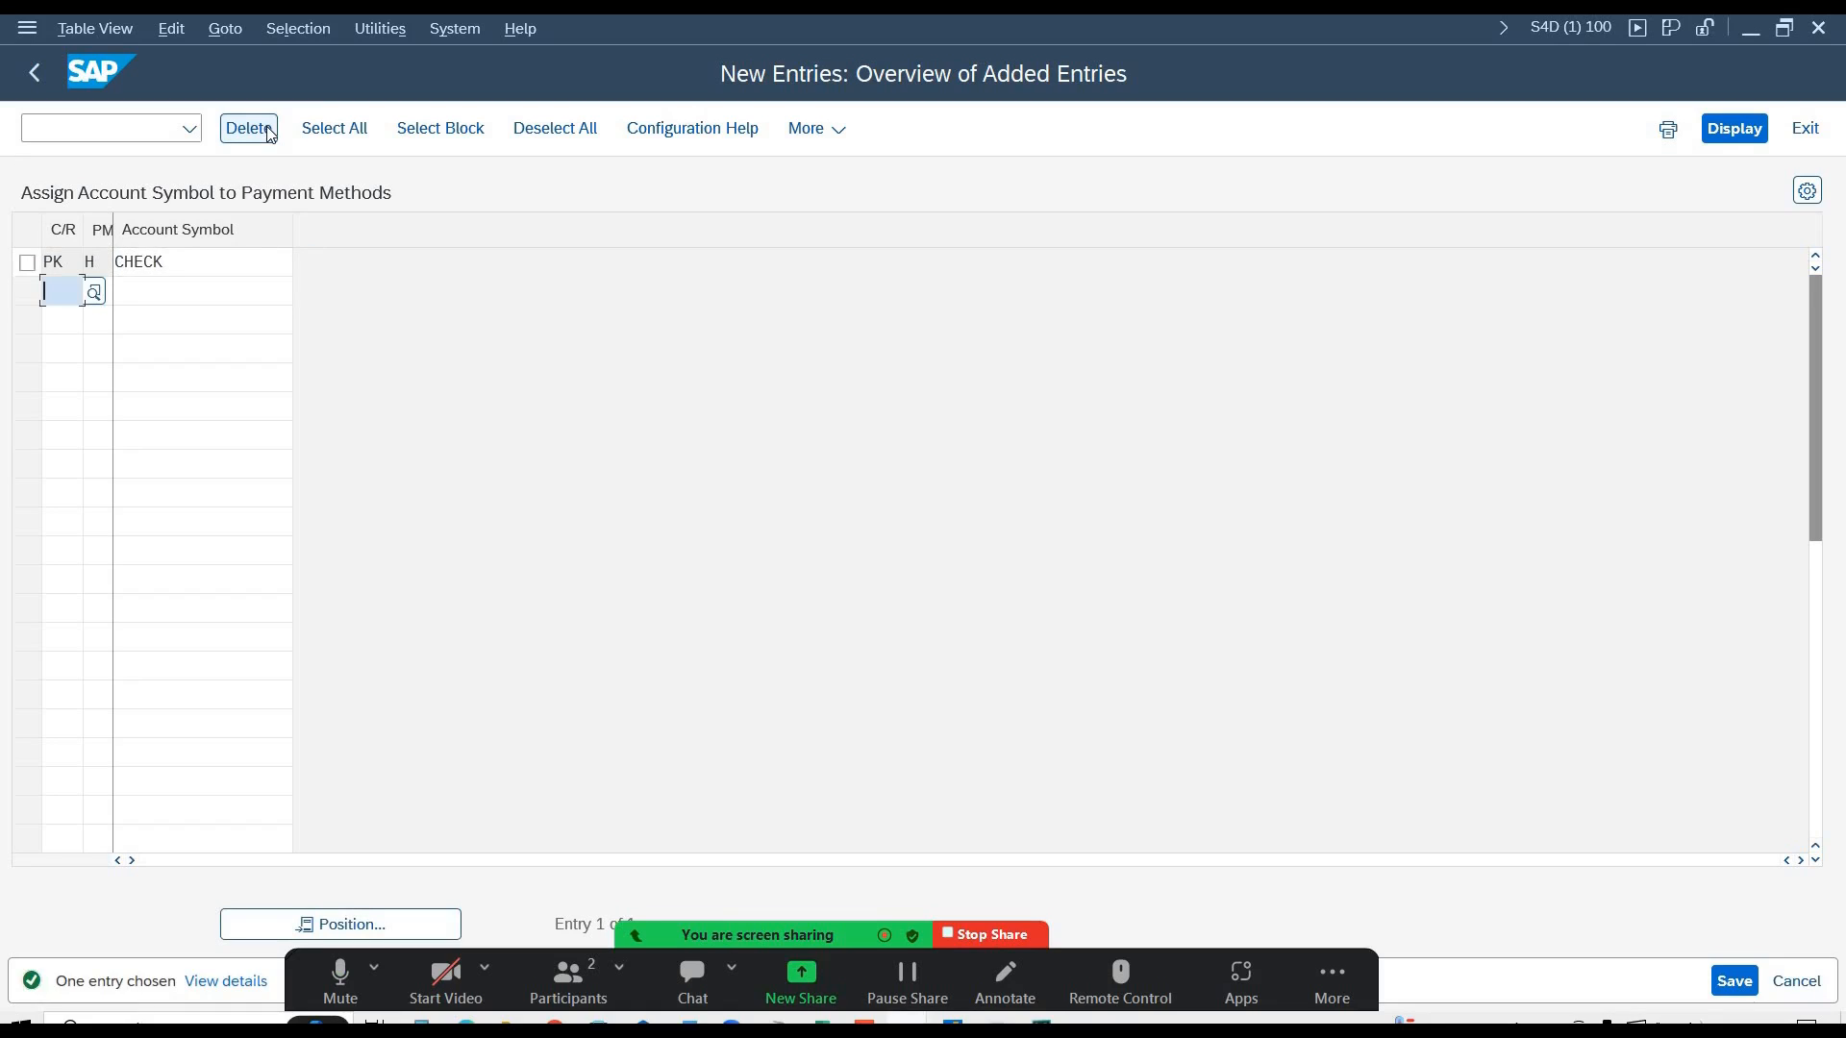
# - Return to the account symbol overview and save the assignment under the proposed customizing request
pyautogui.press('F3')
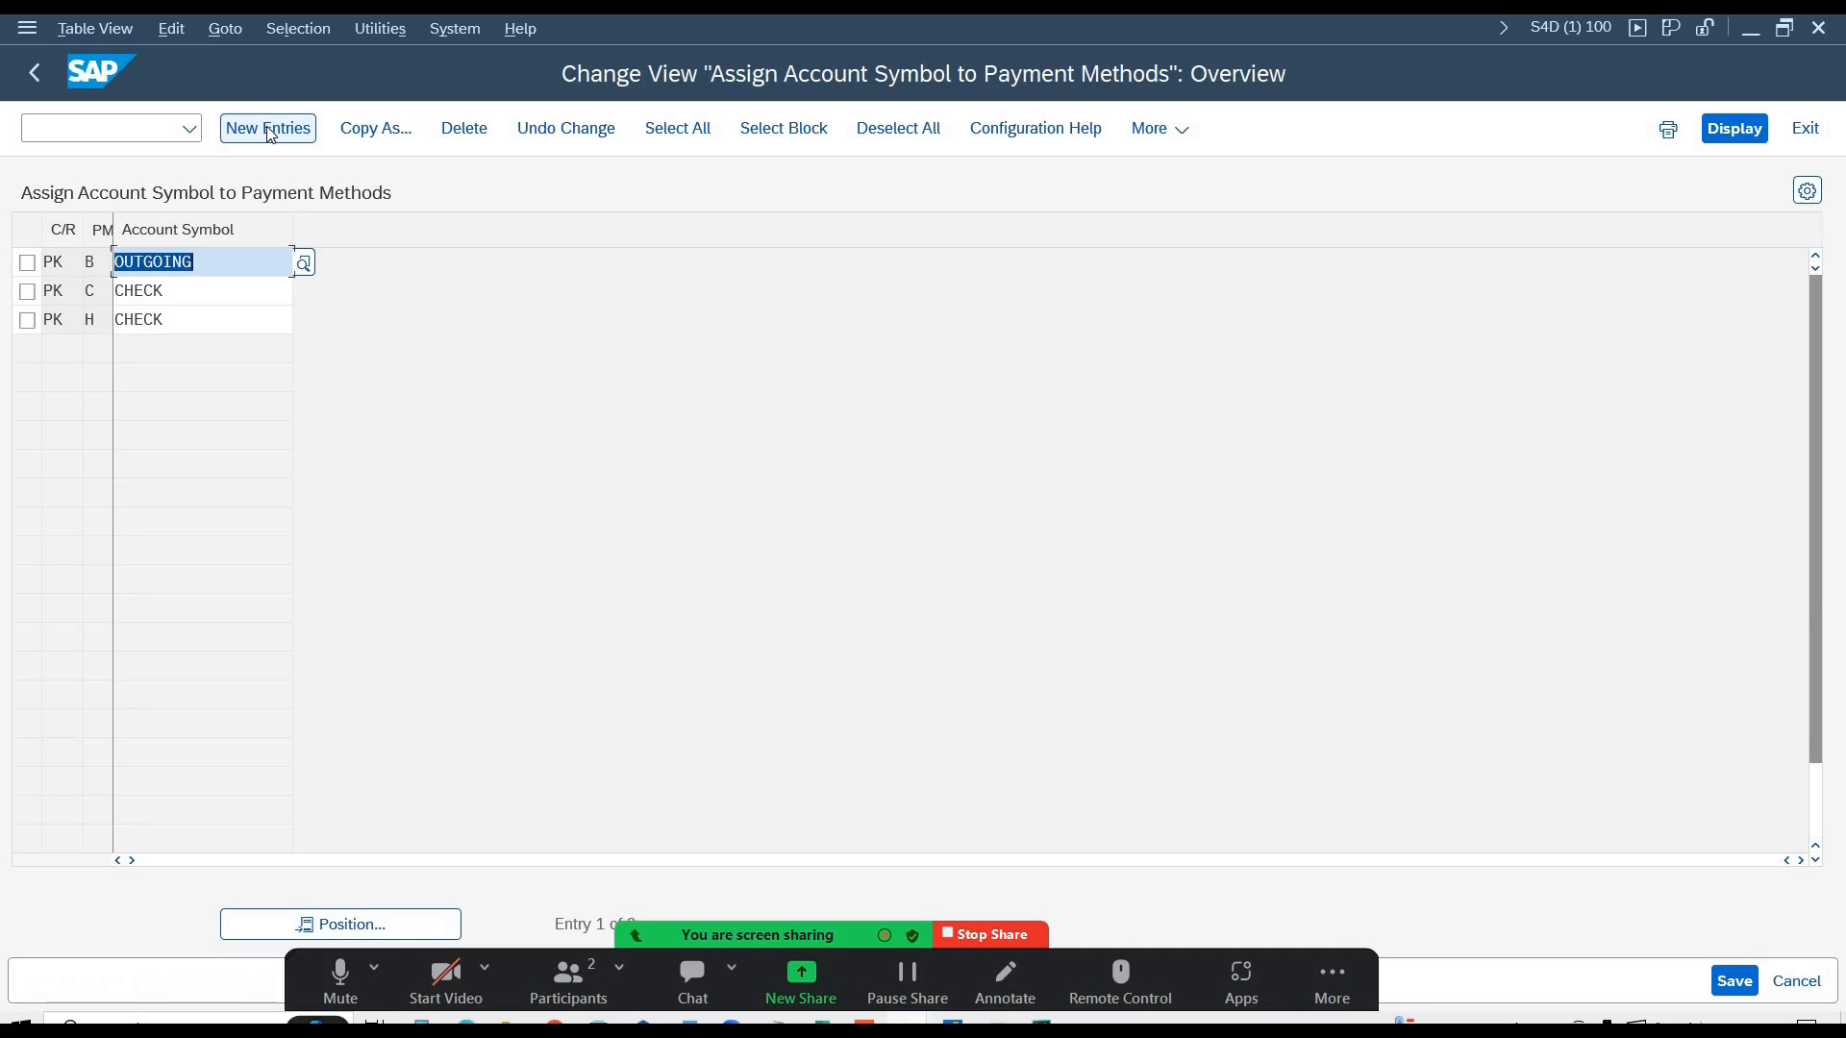
pyautogui.hotkey('ctrl', 's')
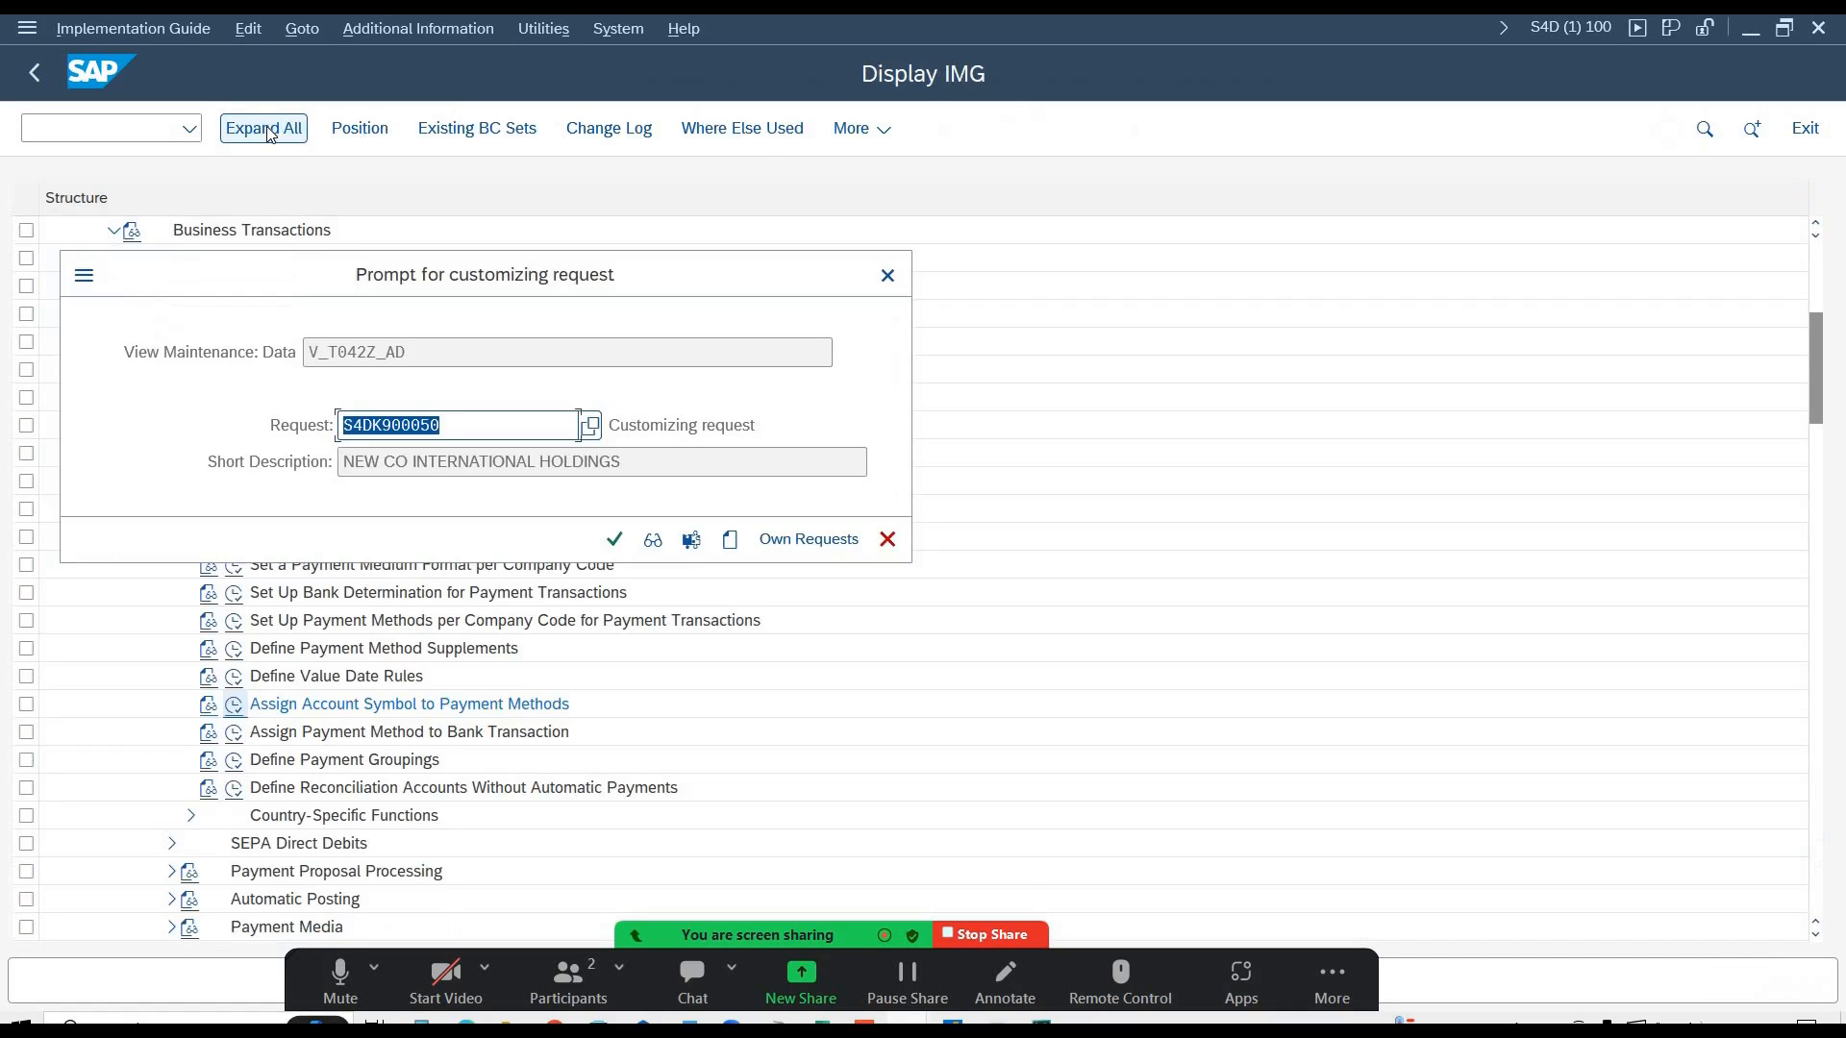
pyautogui.press('Return')
# - Discard the open payment entry in the payment session and restart F-58 up to the payment header data
pyautogui.hotkey('alt', 'Tab')
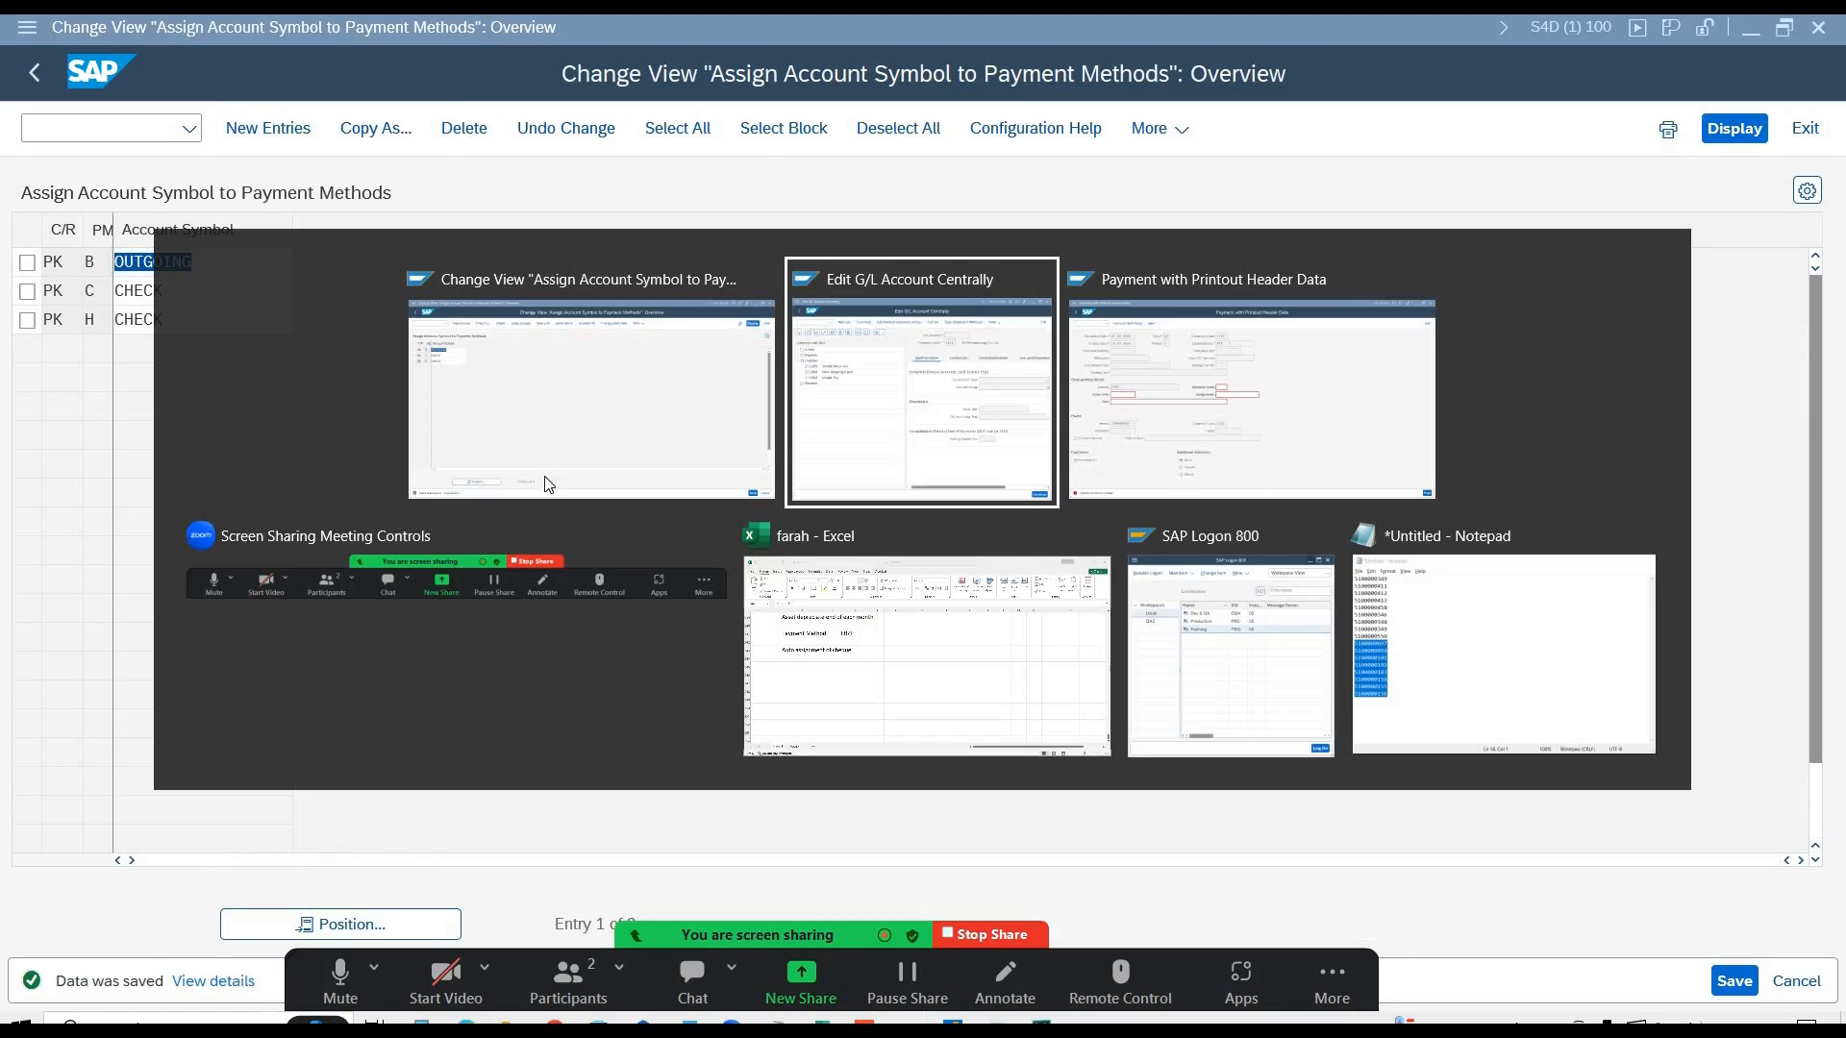
pyautogui.hotkey('alt', 'Tab')
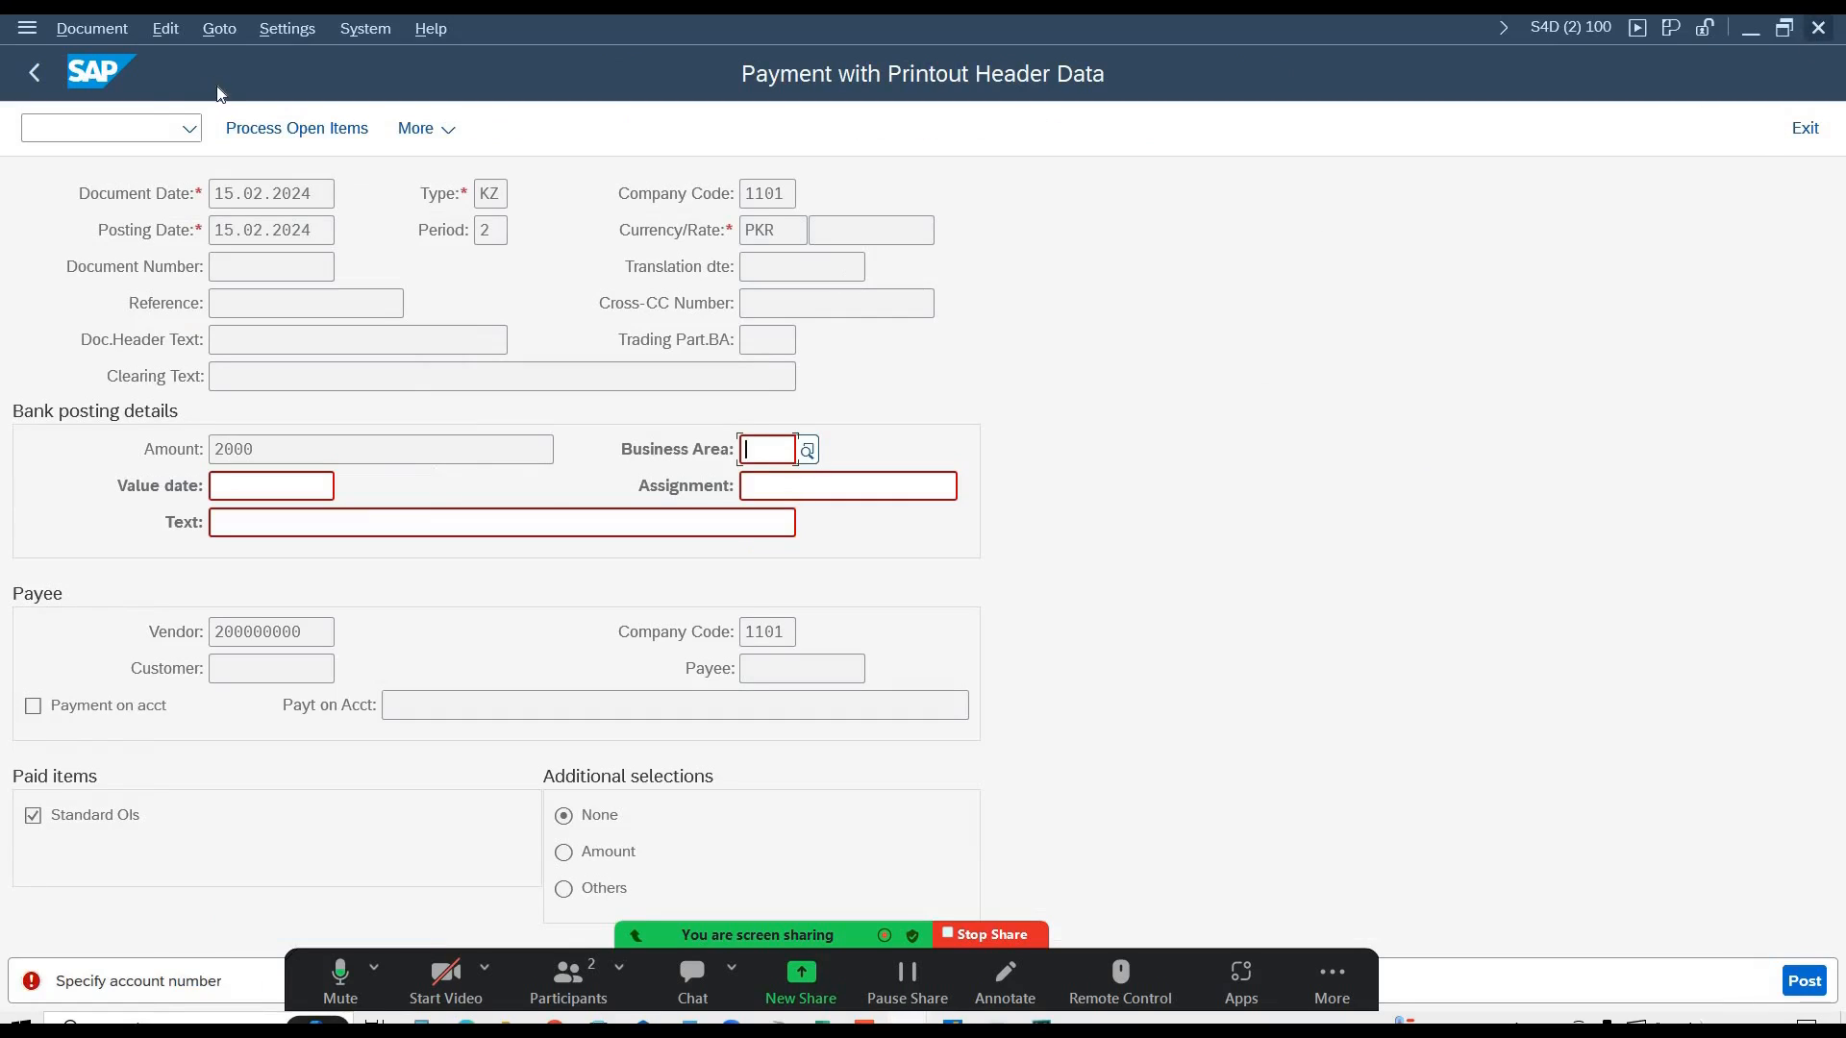
pyautogui.click(139, 129)
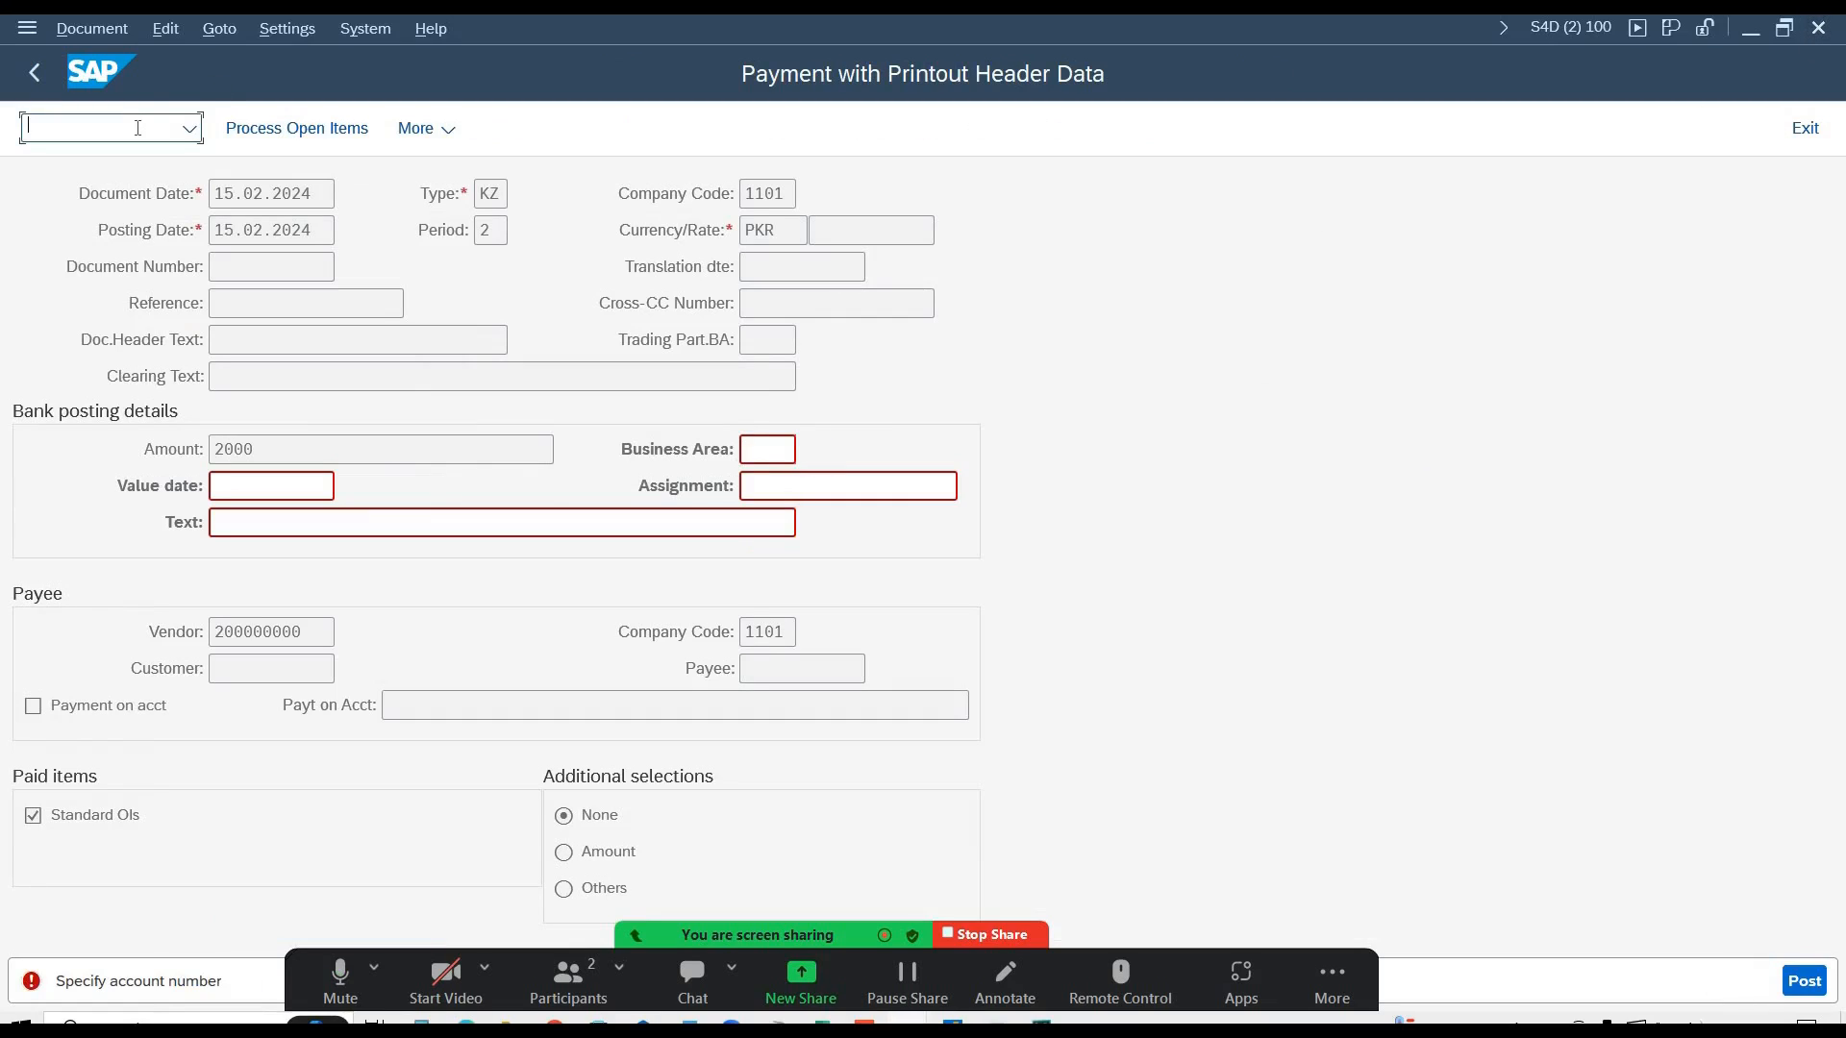
pyautogui.write('/n')
pyautogui.press('Return')
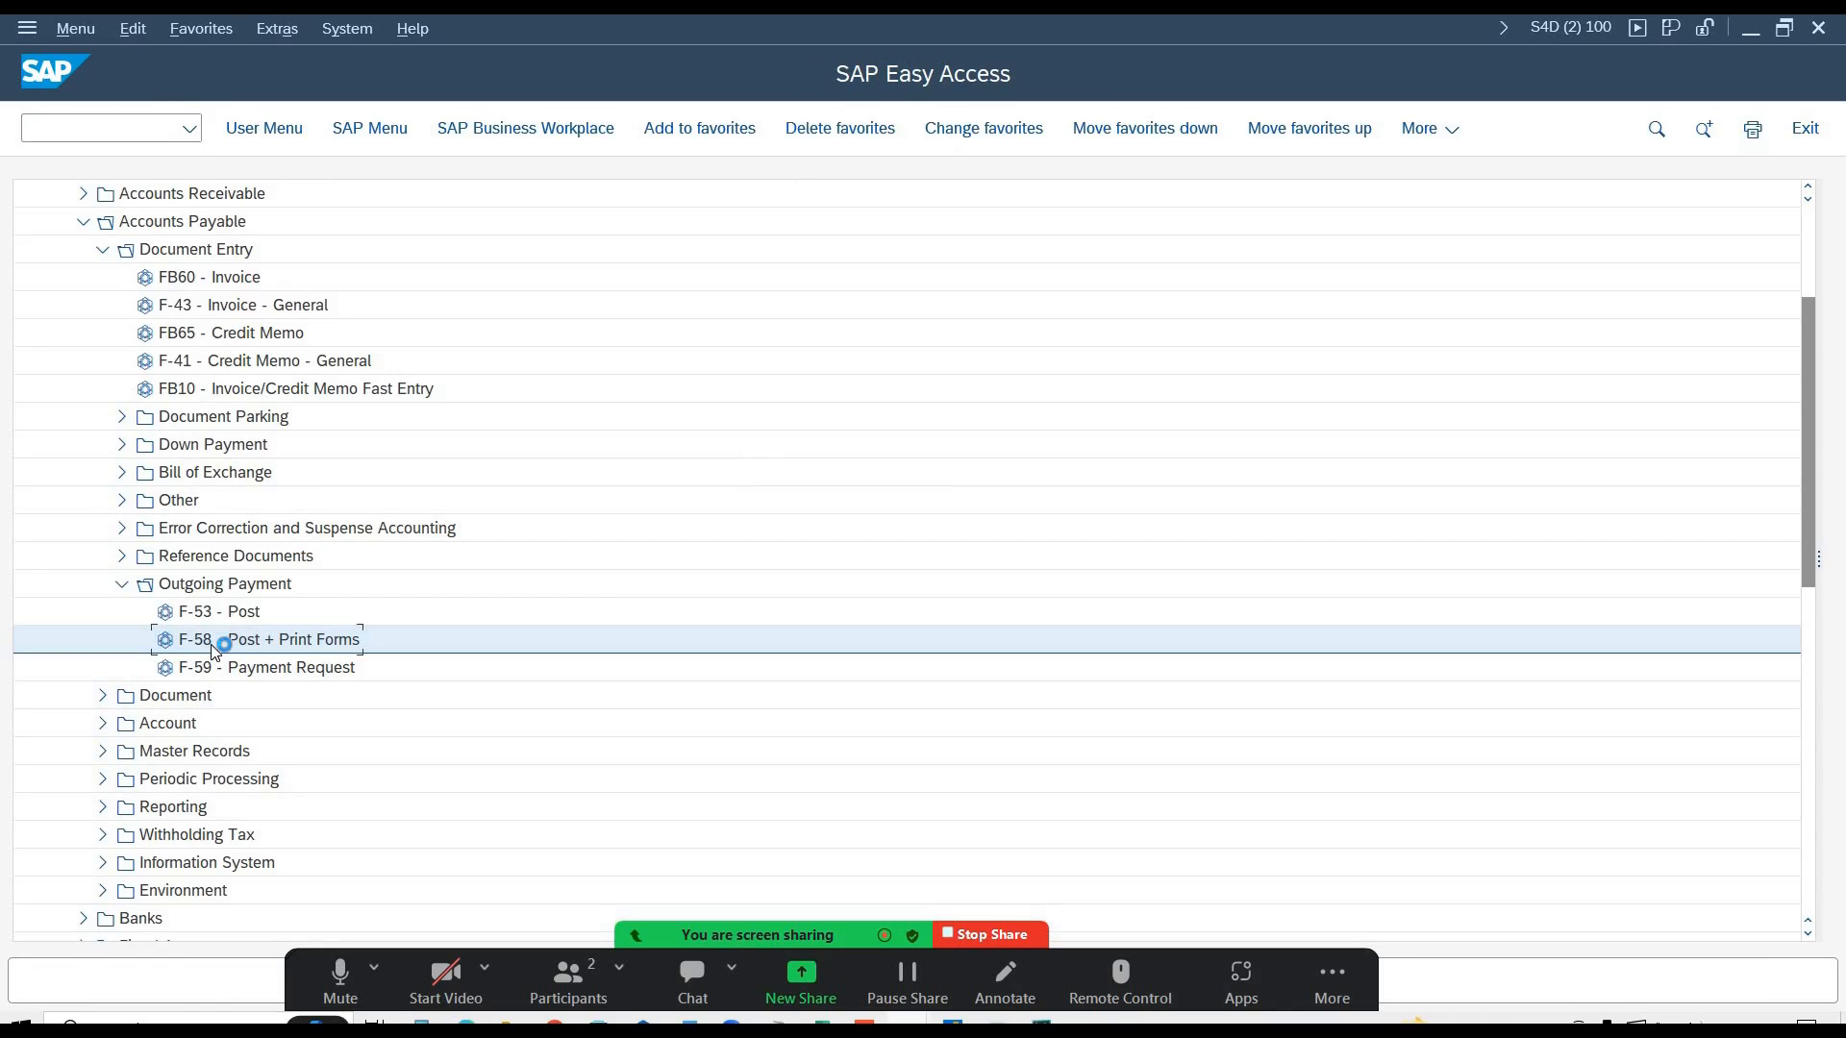
pyautogui.doubleClick(214, 644)
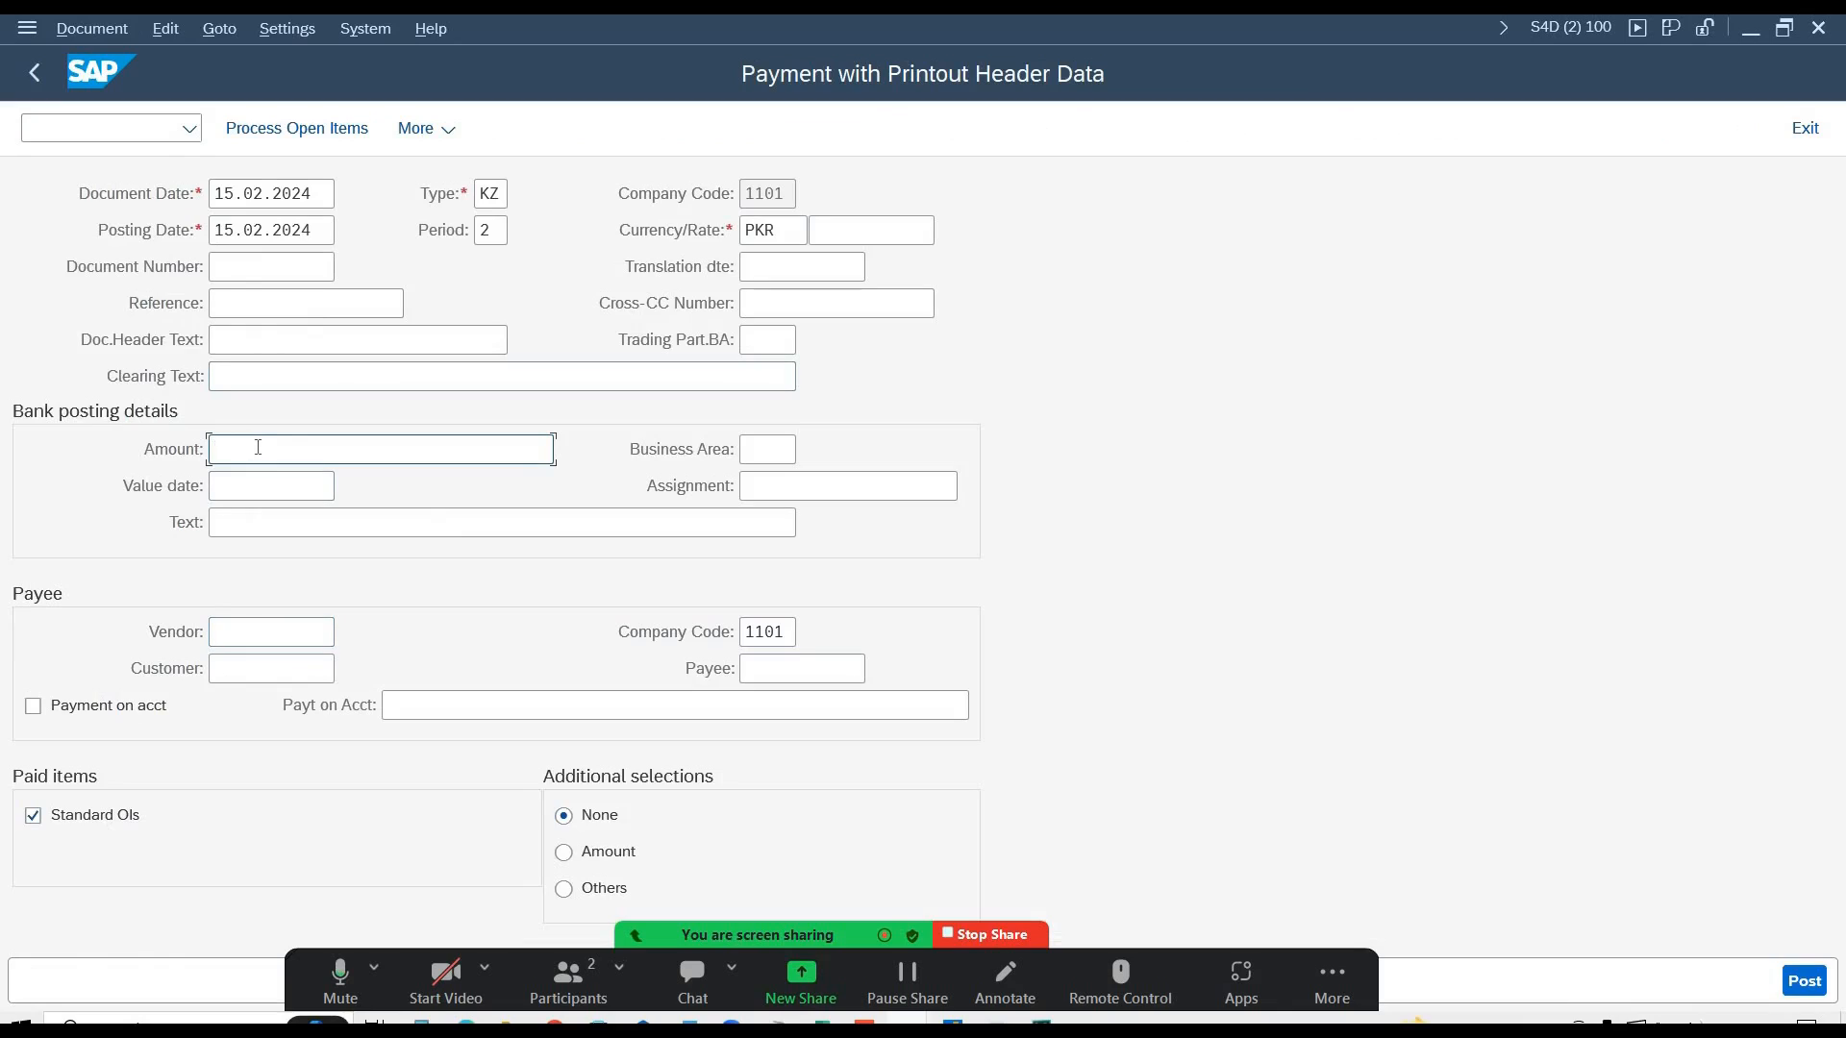
# - Enter the payment amount 2000 and the vendor account as payee, and open the vendor's open items for processing
pyautogui.press('Down')
pyautogui.press('Down')
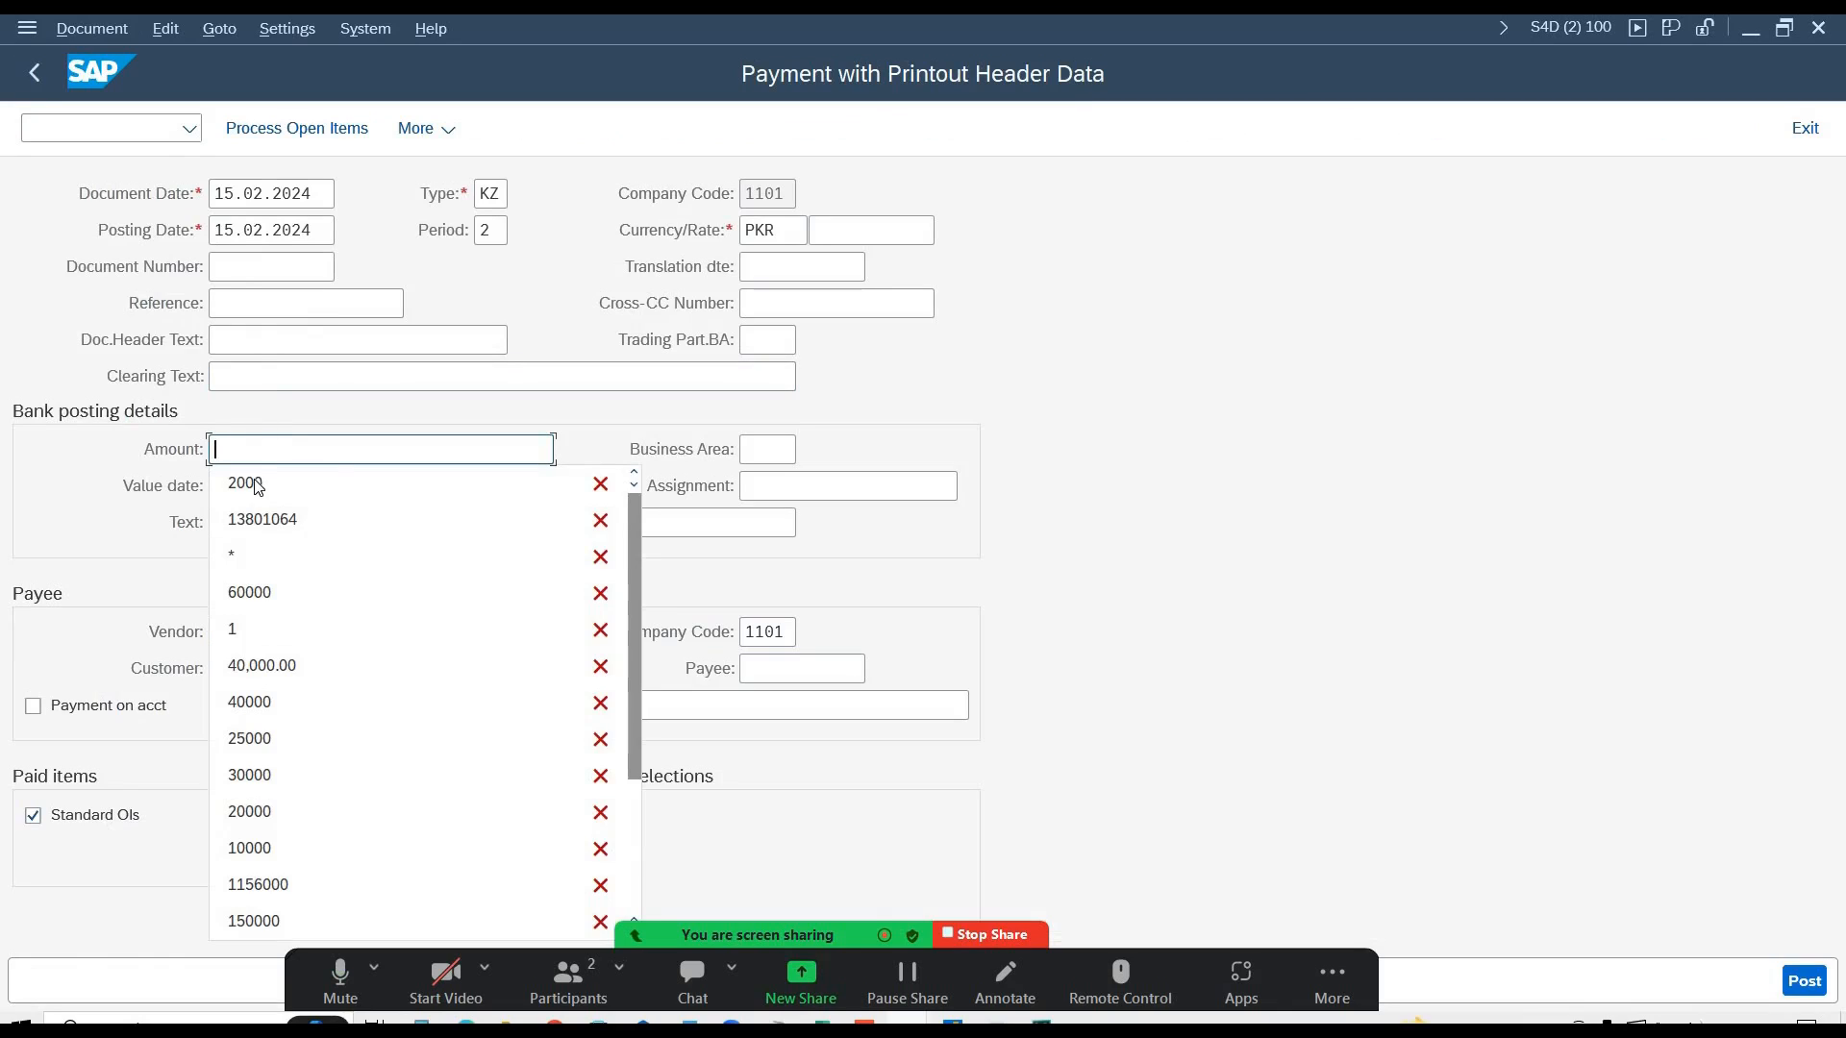
pyautogui.press('Return')
pyautogui.click(277, 632)
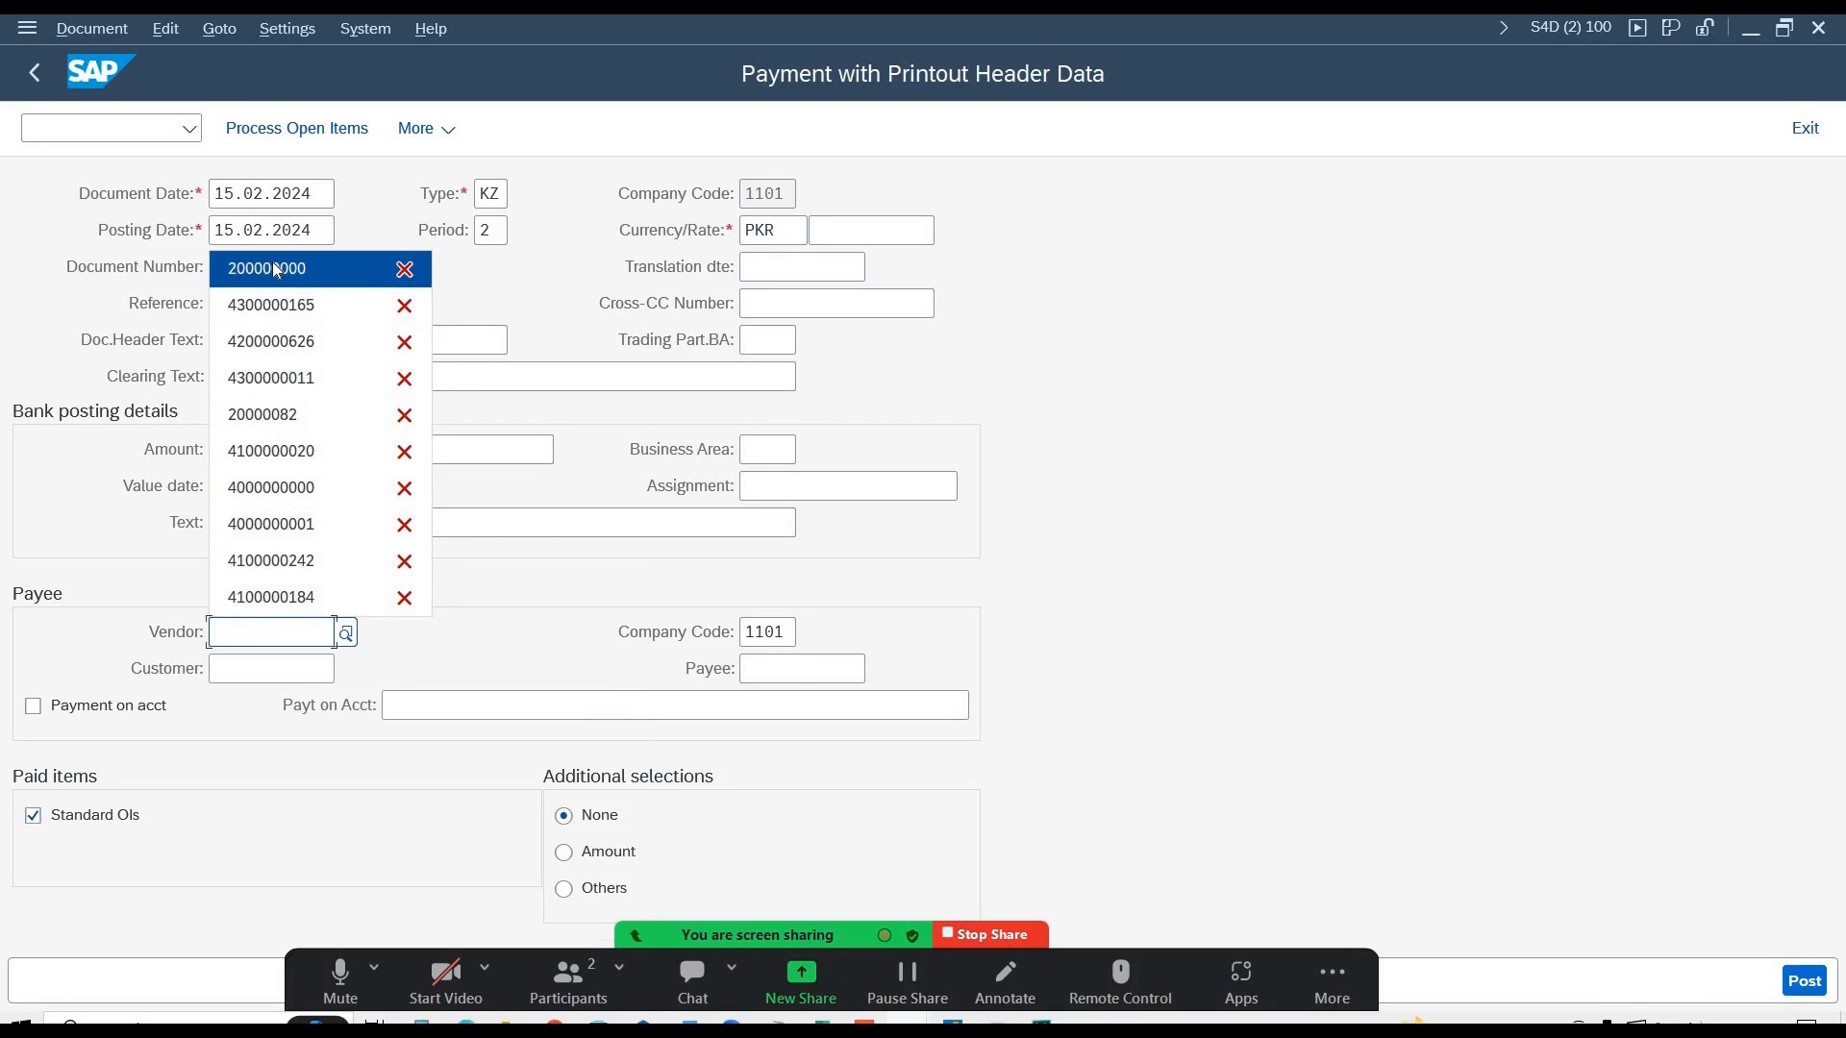
pyautogui.click(273, 266)
pyautogui.press('Return')
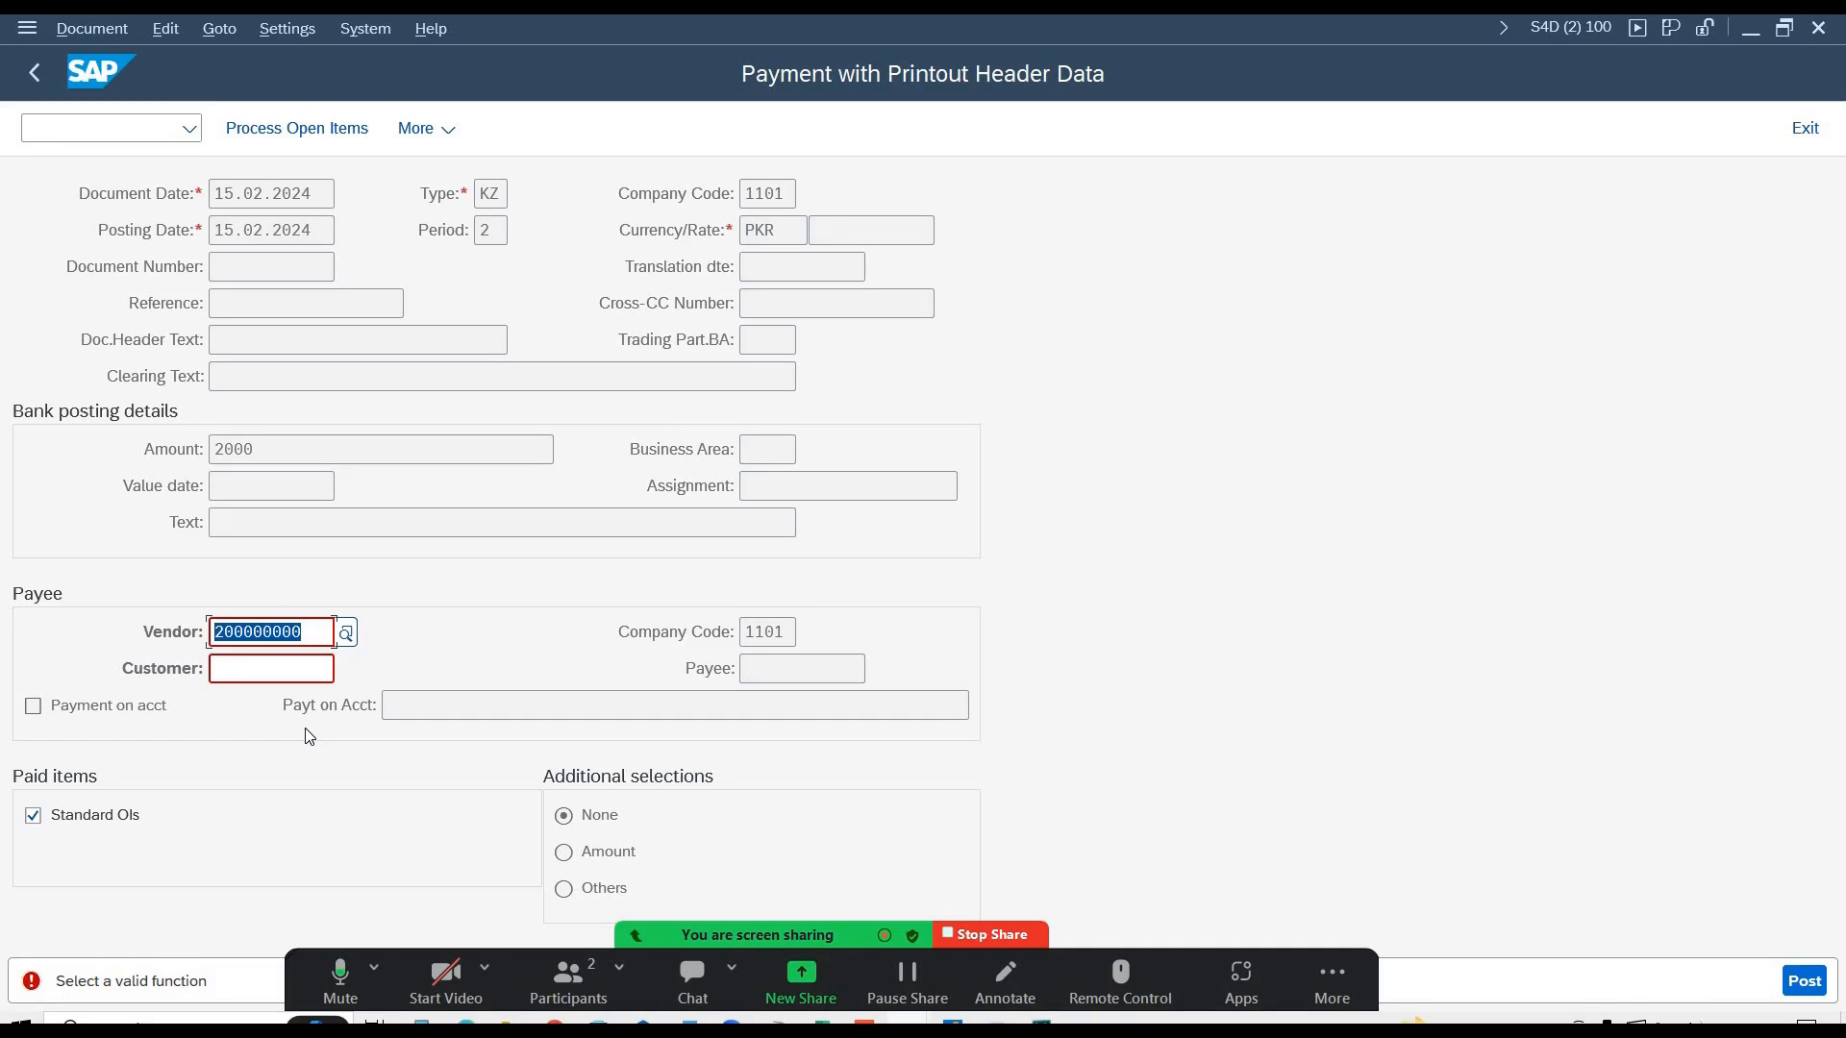
pyautogui.click(290, 633)
pyautogui.doubleClick(290, 631)
pyautogui.click(292, 135)
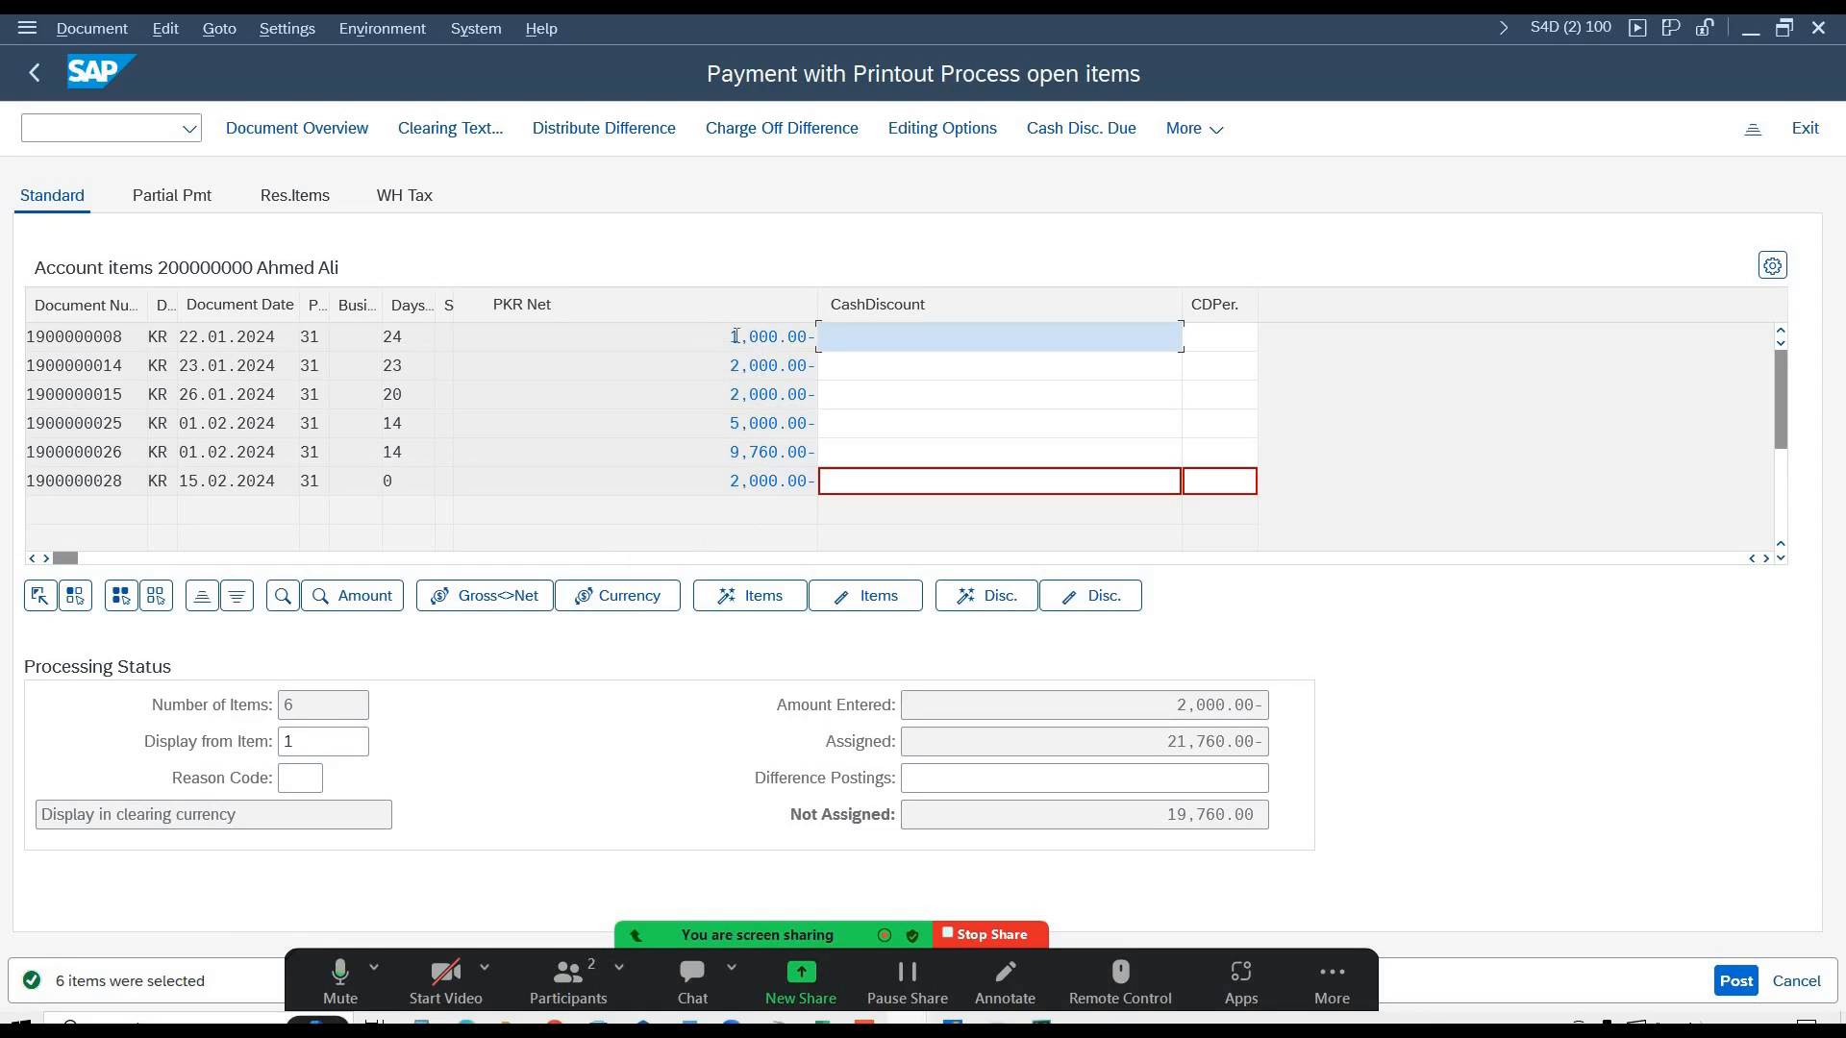
# - Deactivate all the vendor's open items and activate only the 2,000.00 invoice dated 15.02.2024, comparing the assigned amount with the entered amount
pyautogui.moveTo(802, 337); pyautogui.dragTo(731, 423)
pyautogui.click(826, 415)
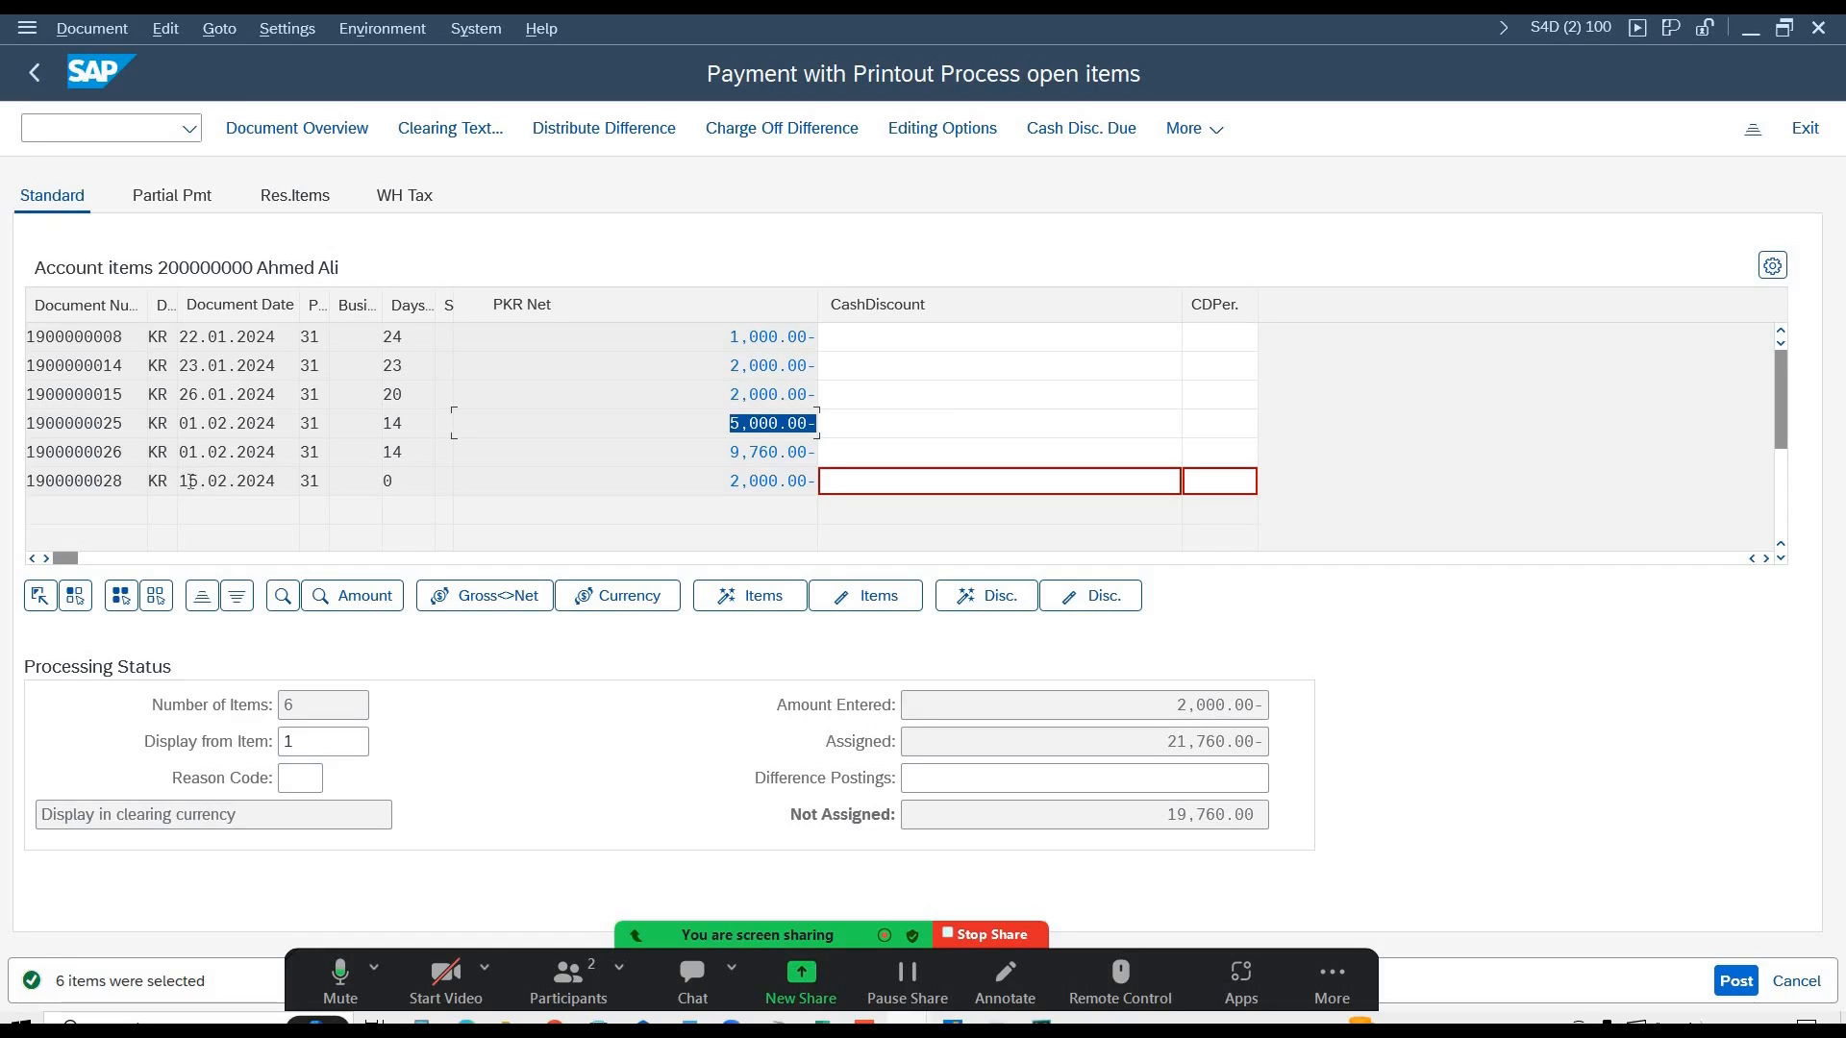
pyautogui.moveTo(191, 481); pyautogui.dragTo(286, 478)
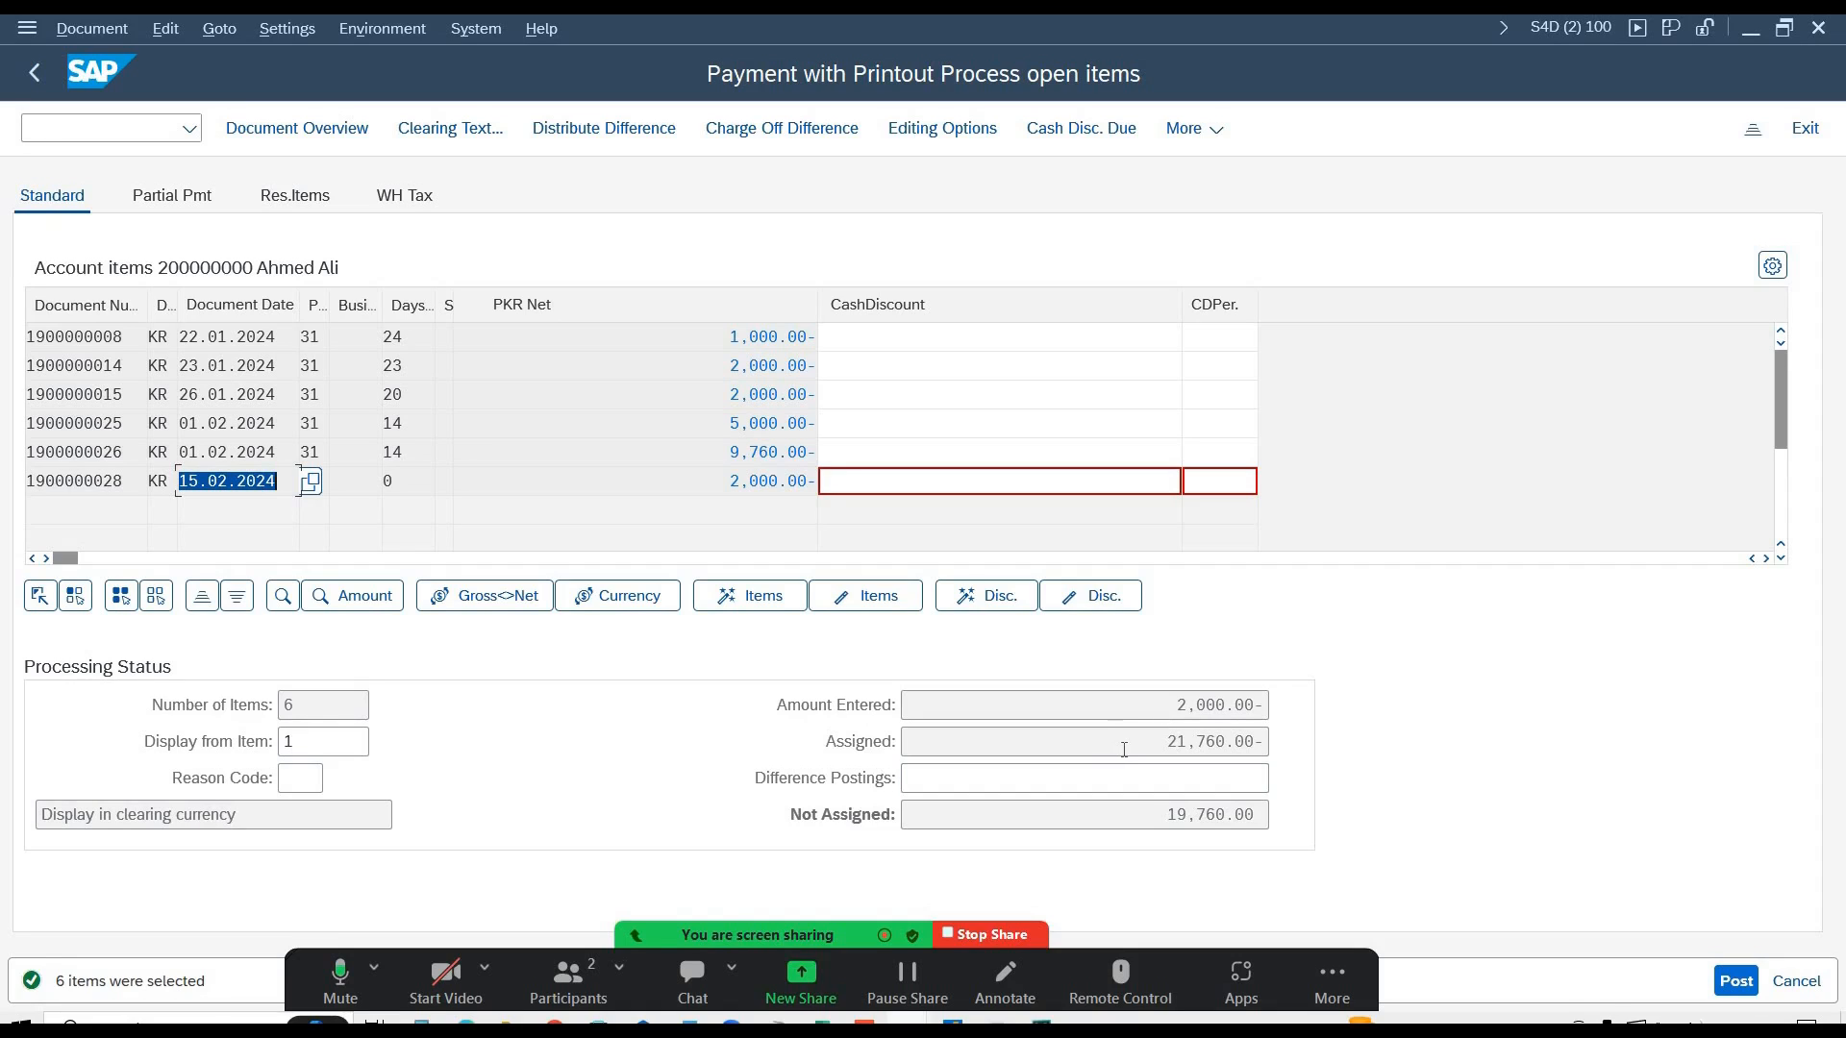
pyautogui.moveTo(1147, 748); pyautogui.dragTo(1267, 748)
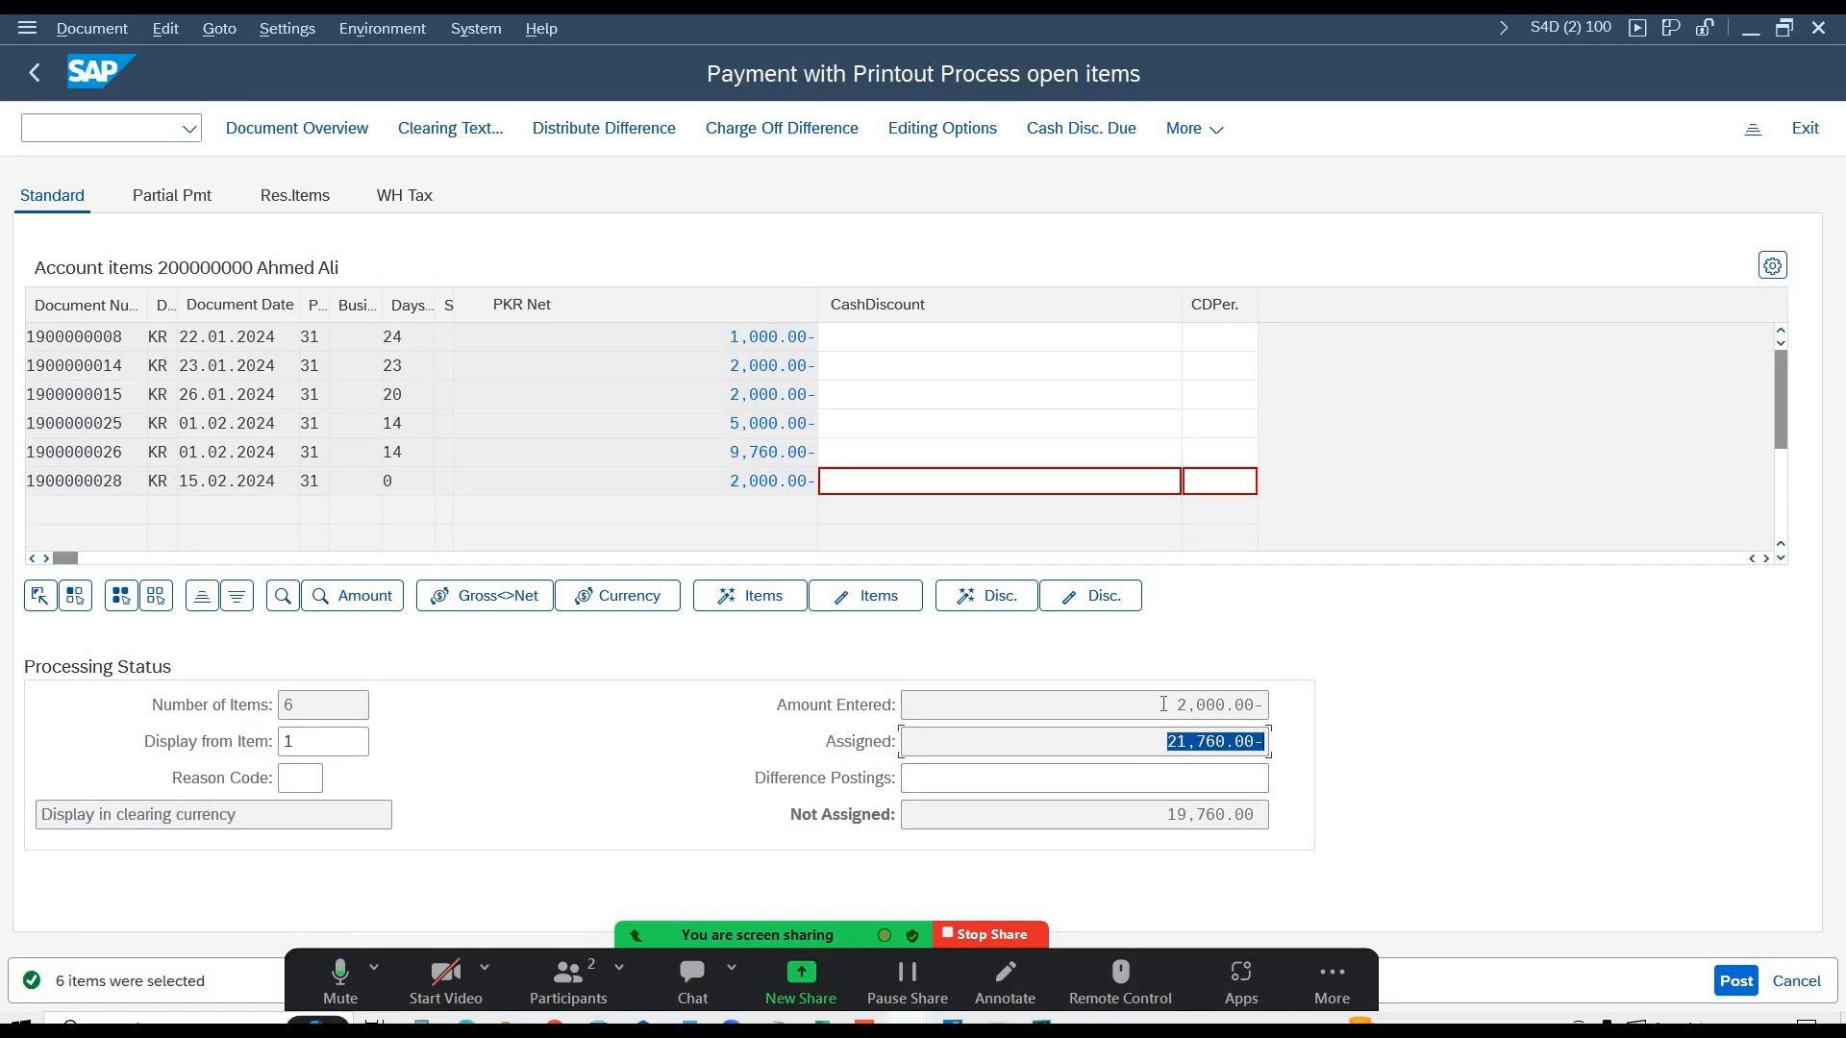
pyautogui.moveTo(1177, 705); pyautogui.dragTo(1252, 704)
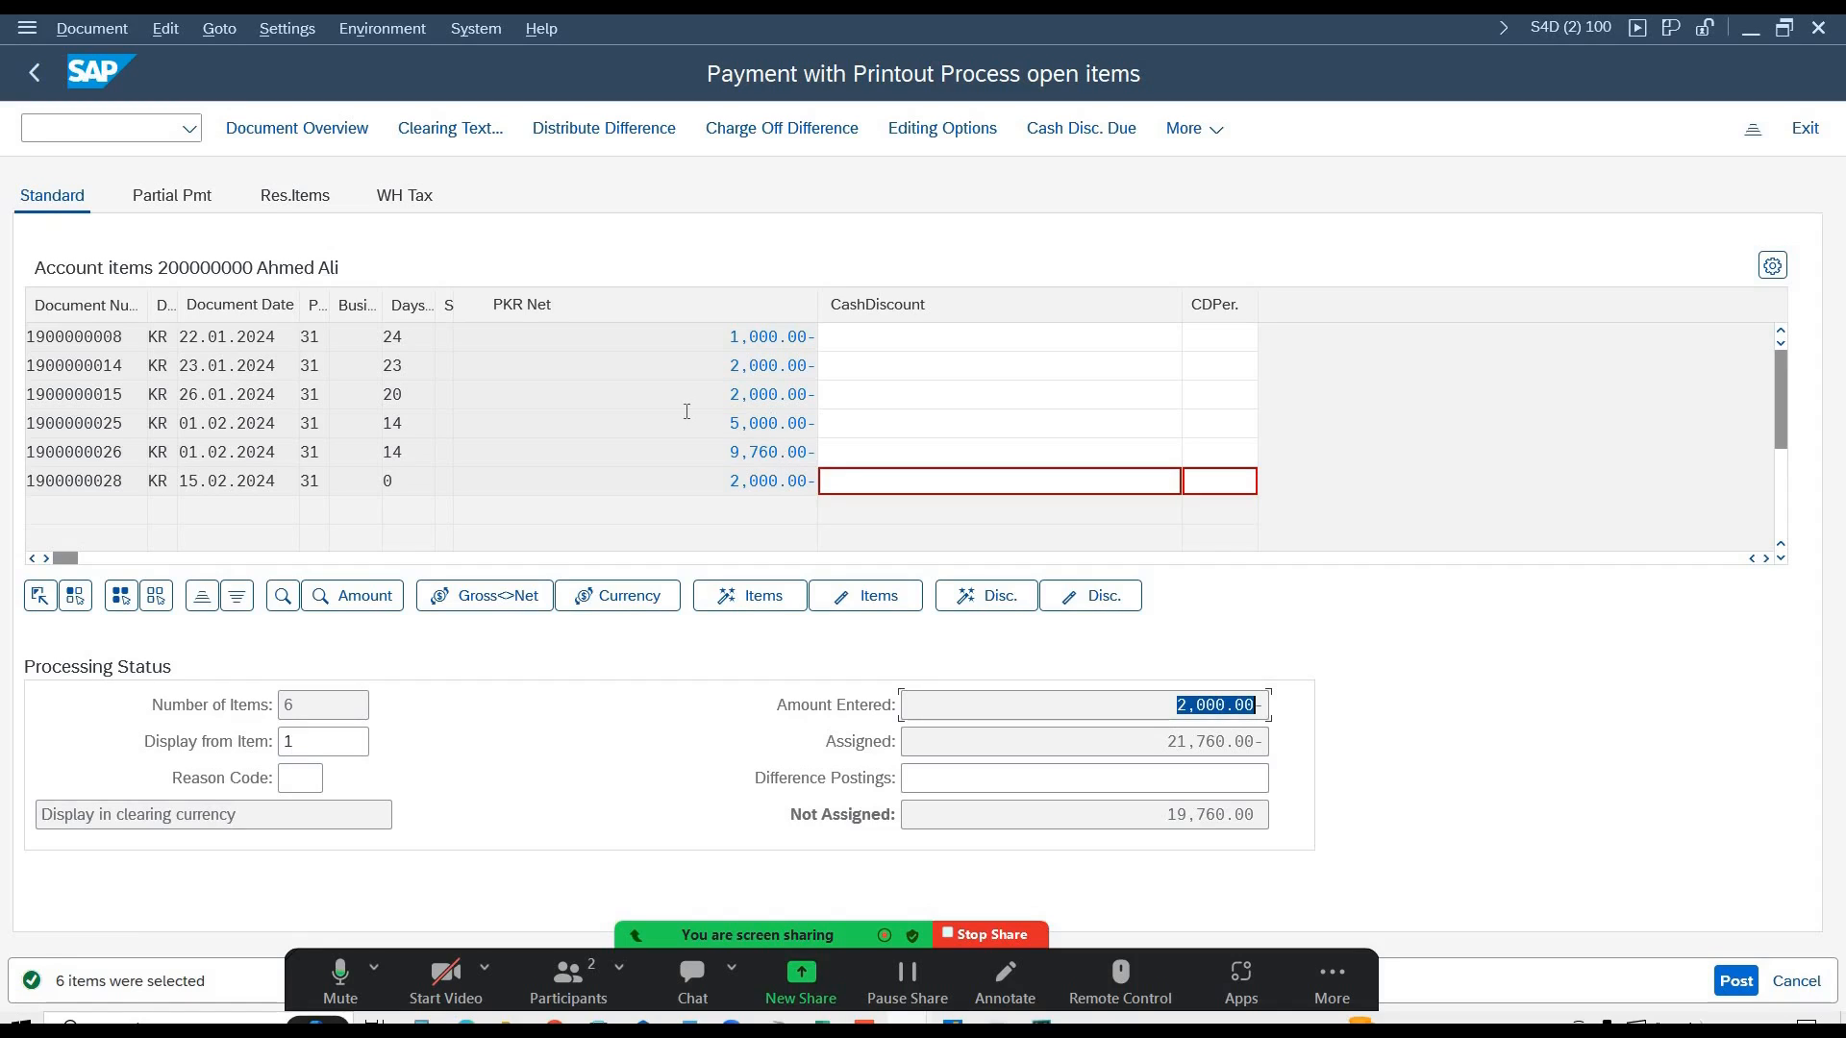
pyautogui.click(121, 596)
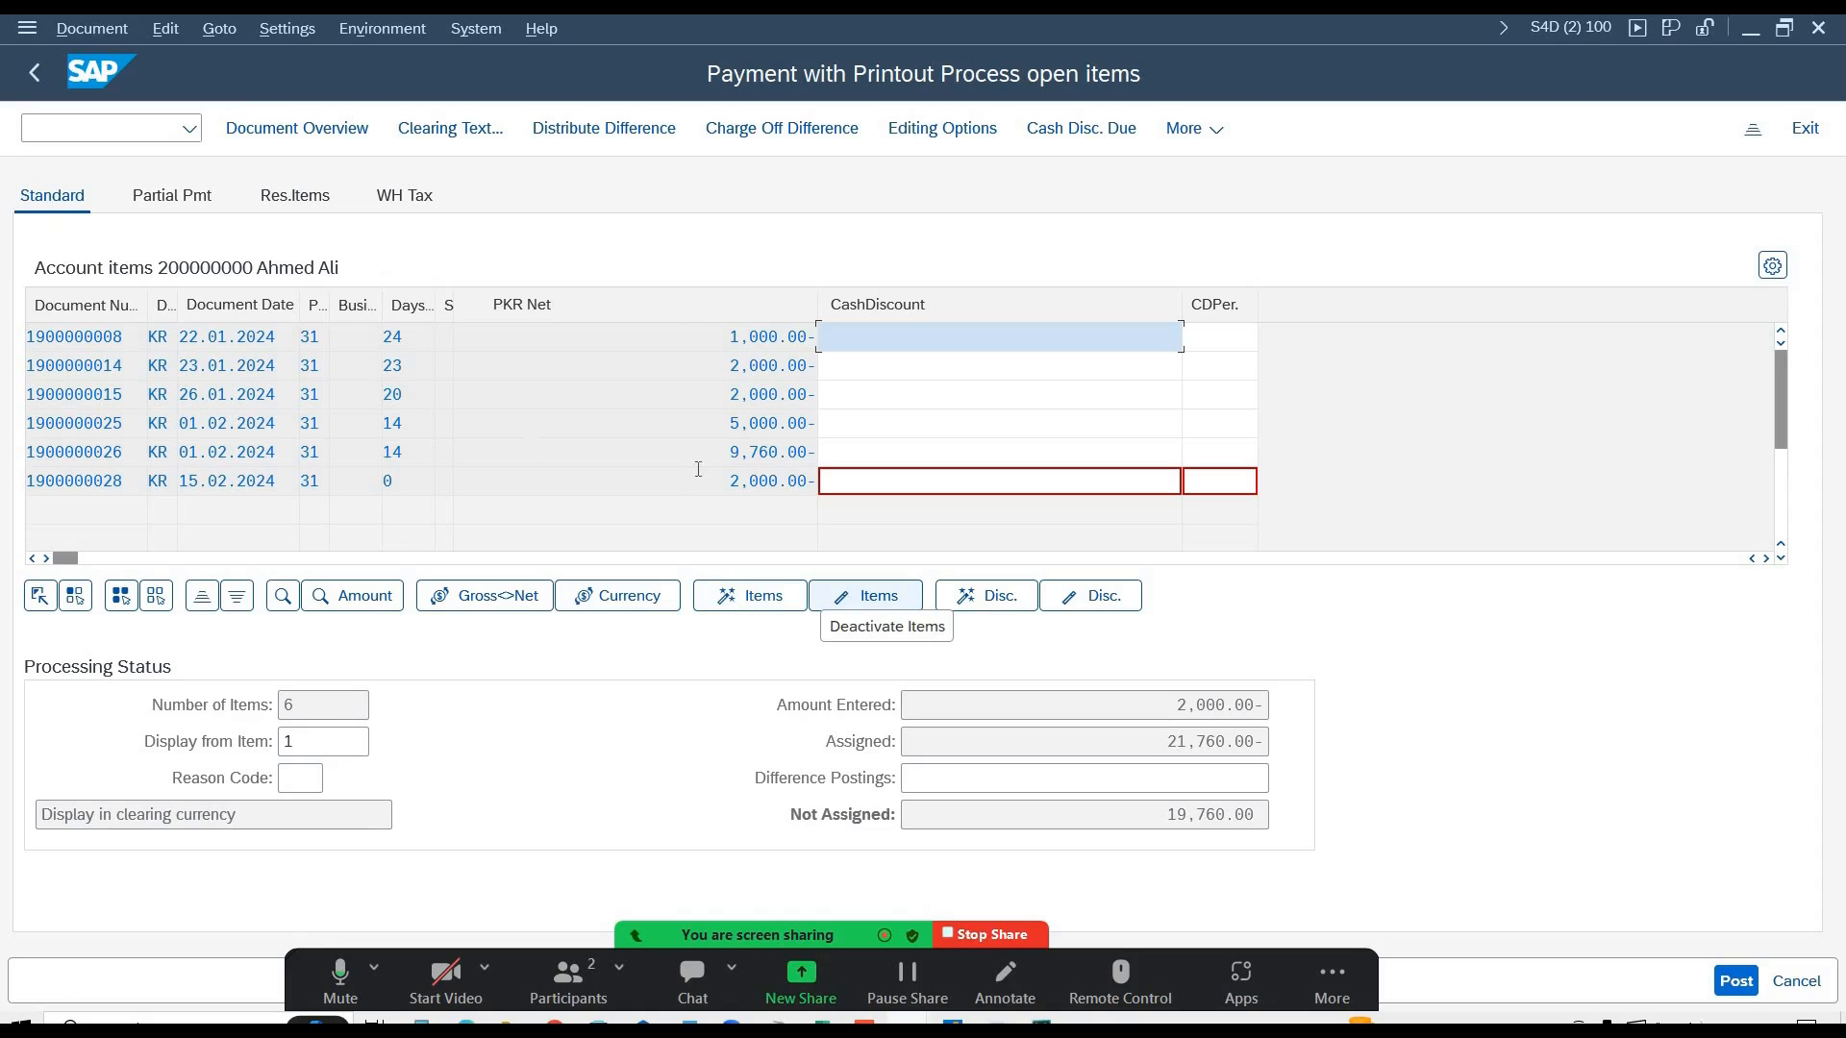
pyautogui.click(885, 603)
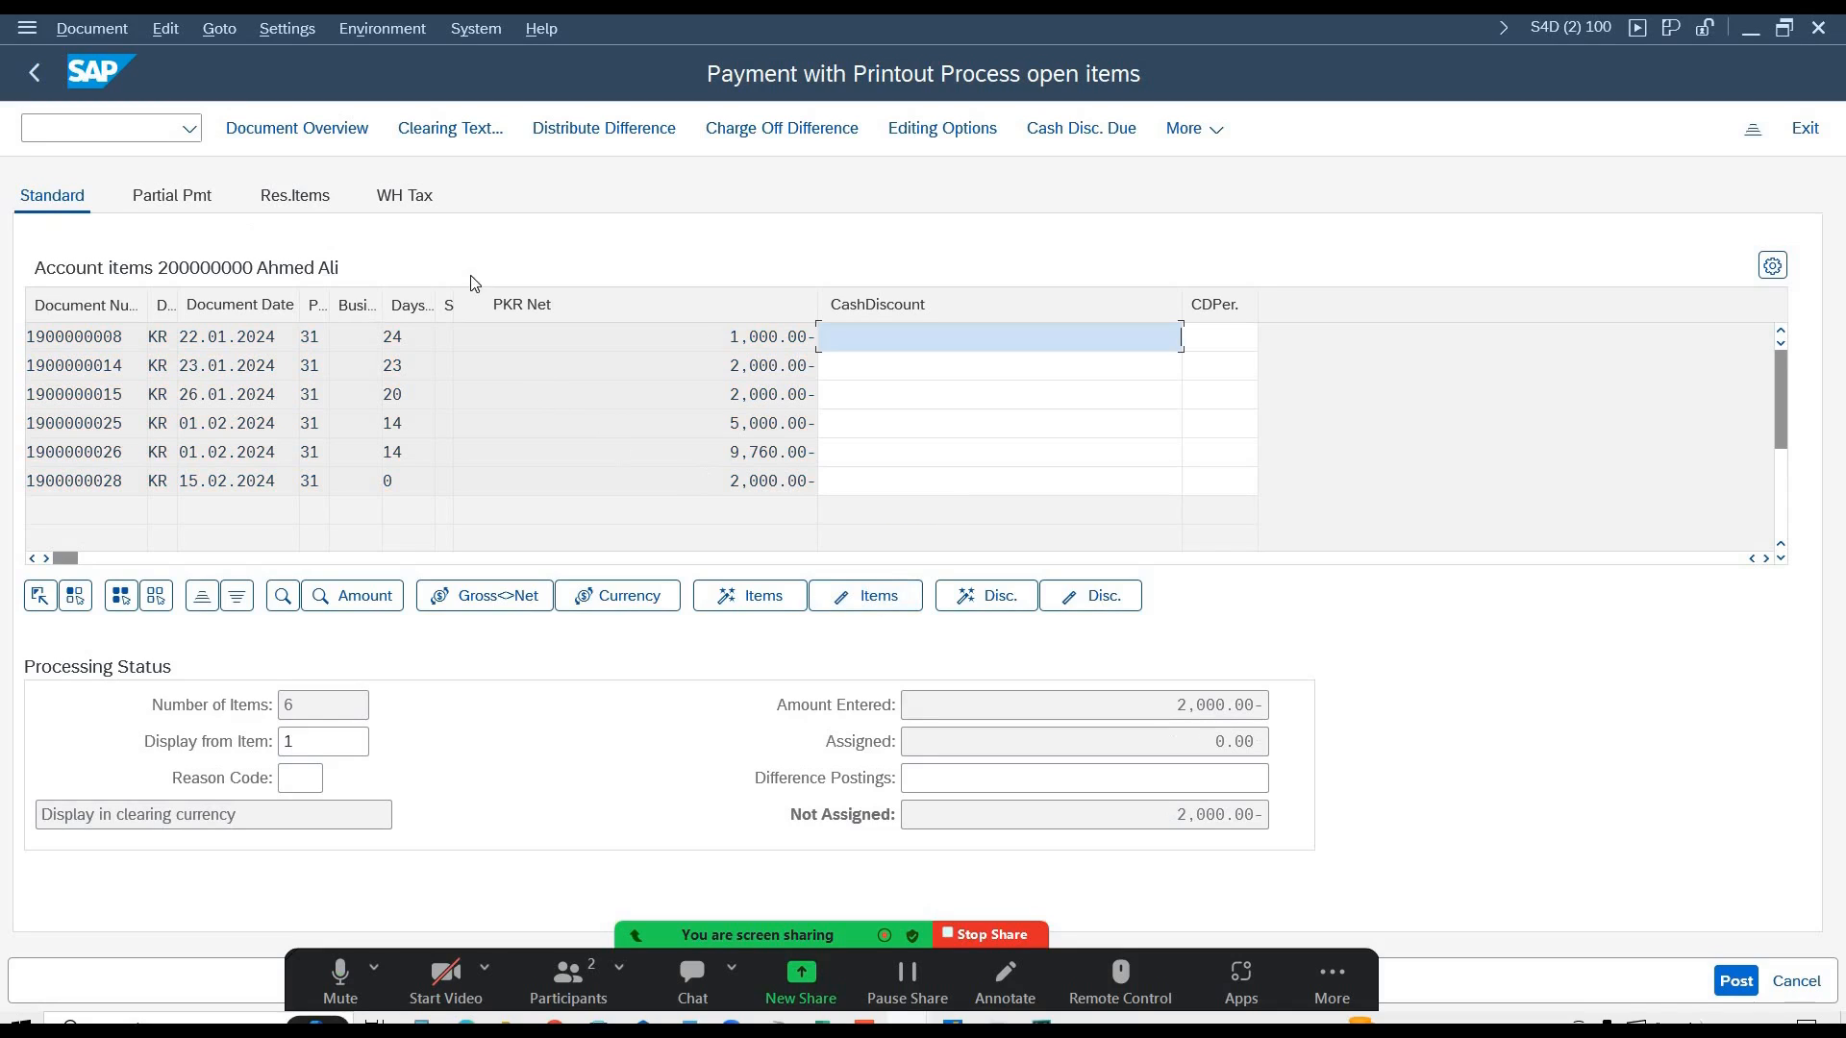
pyautogui.click(745, 479)
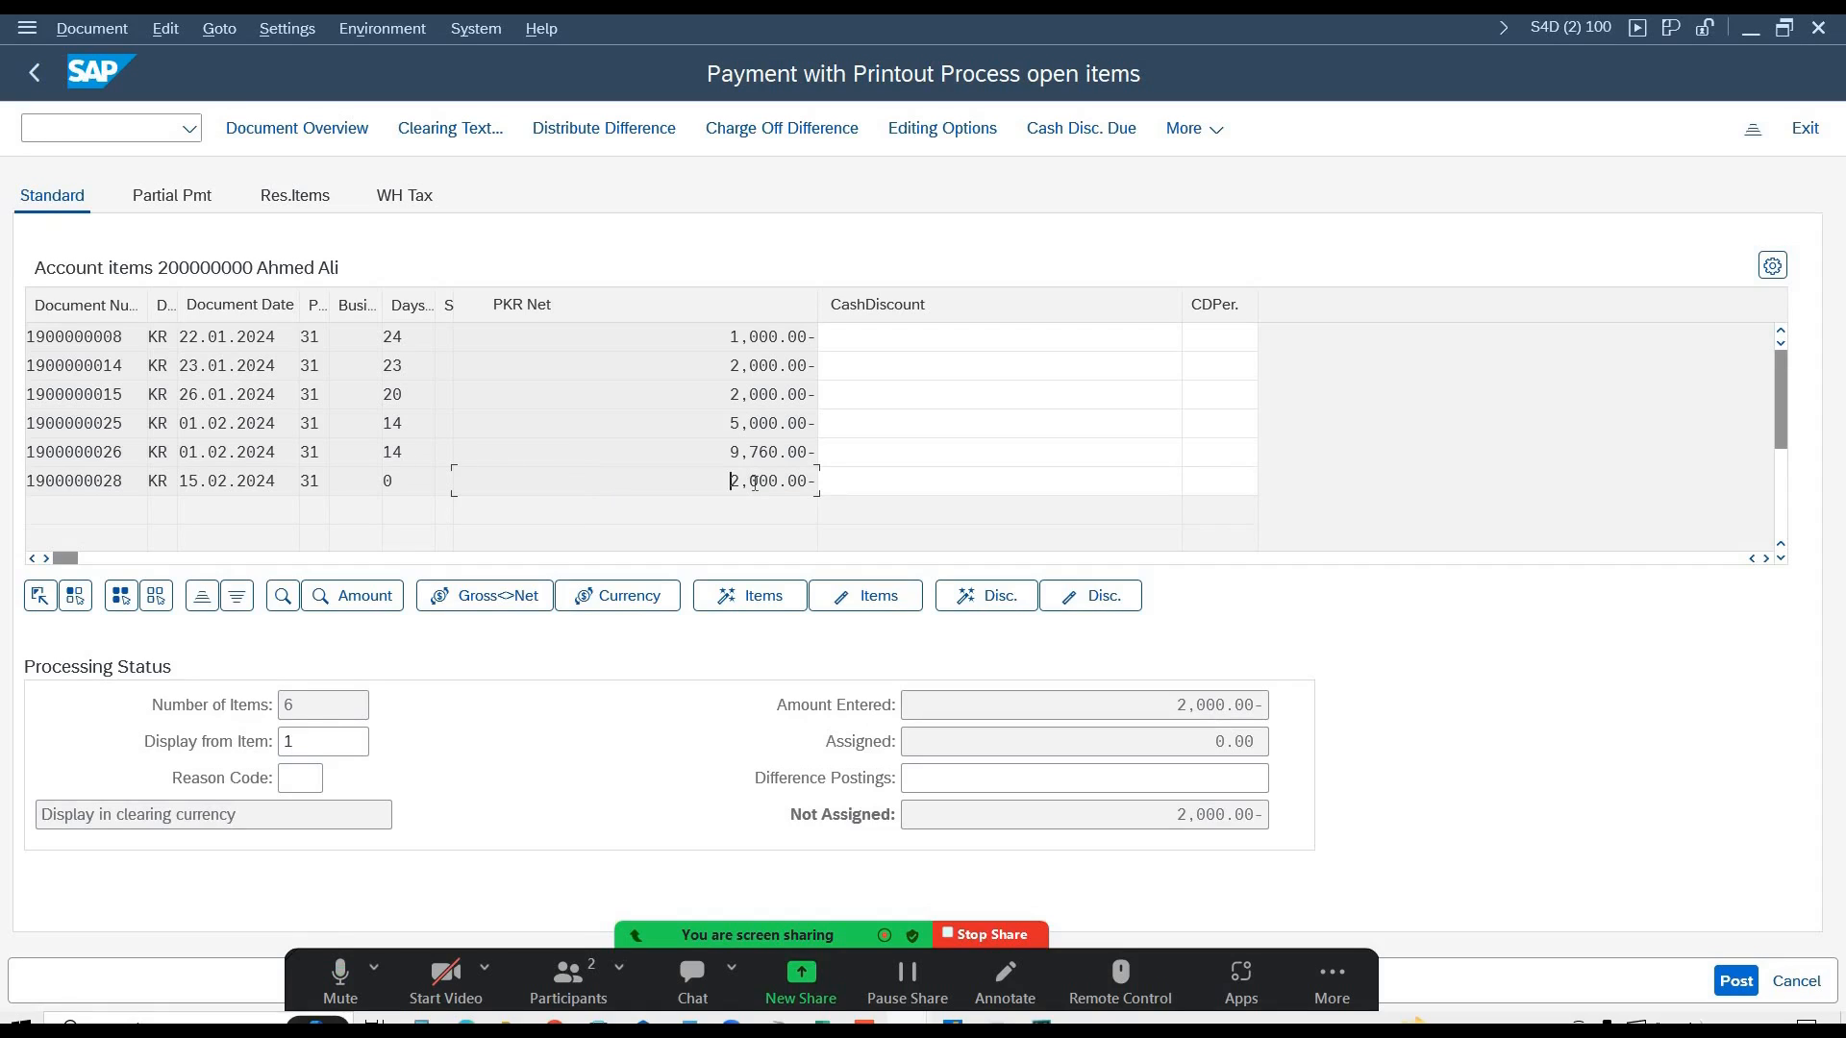
pyautogui.doubleClick(753, 482)
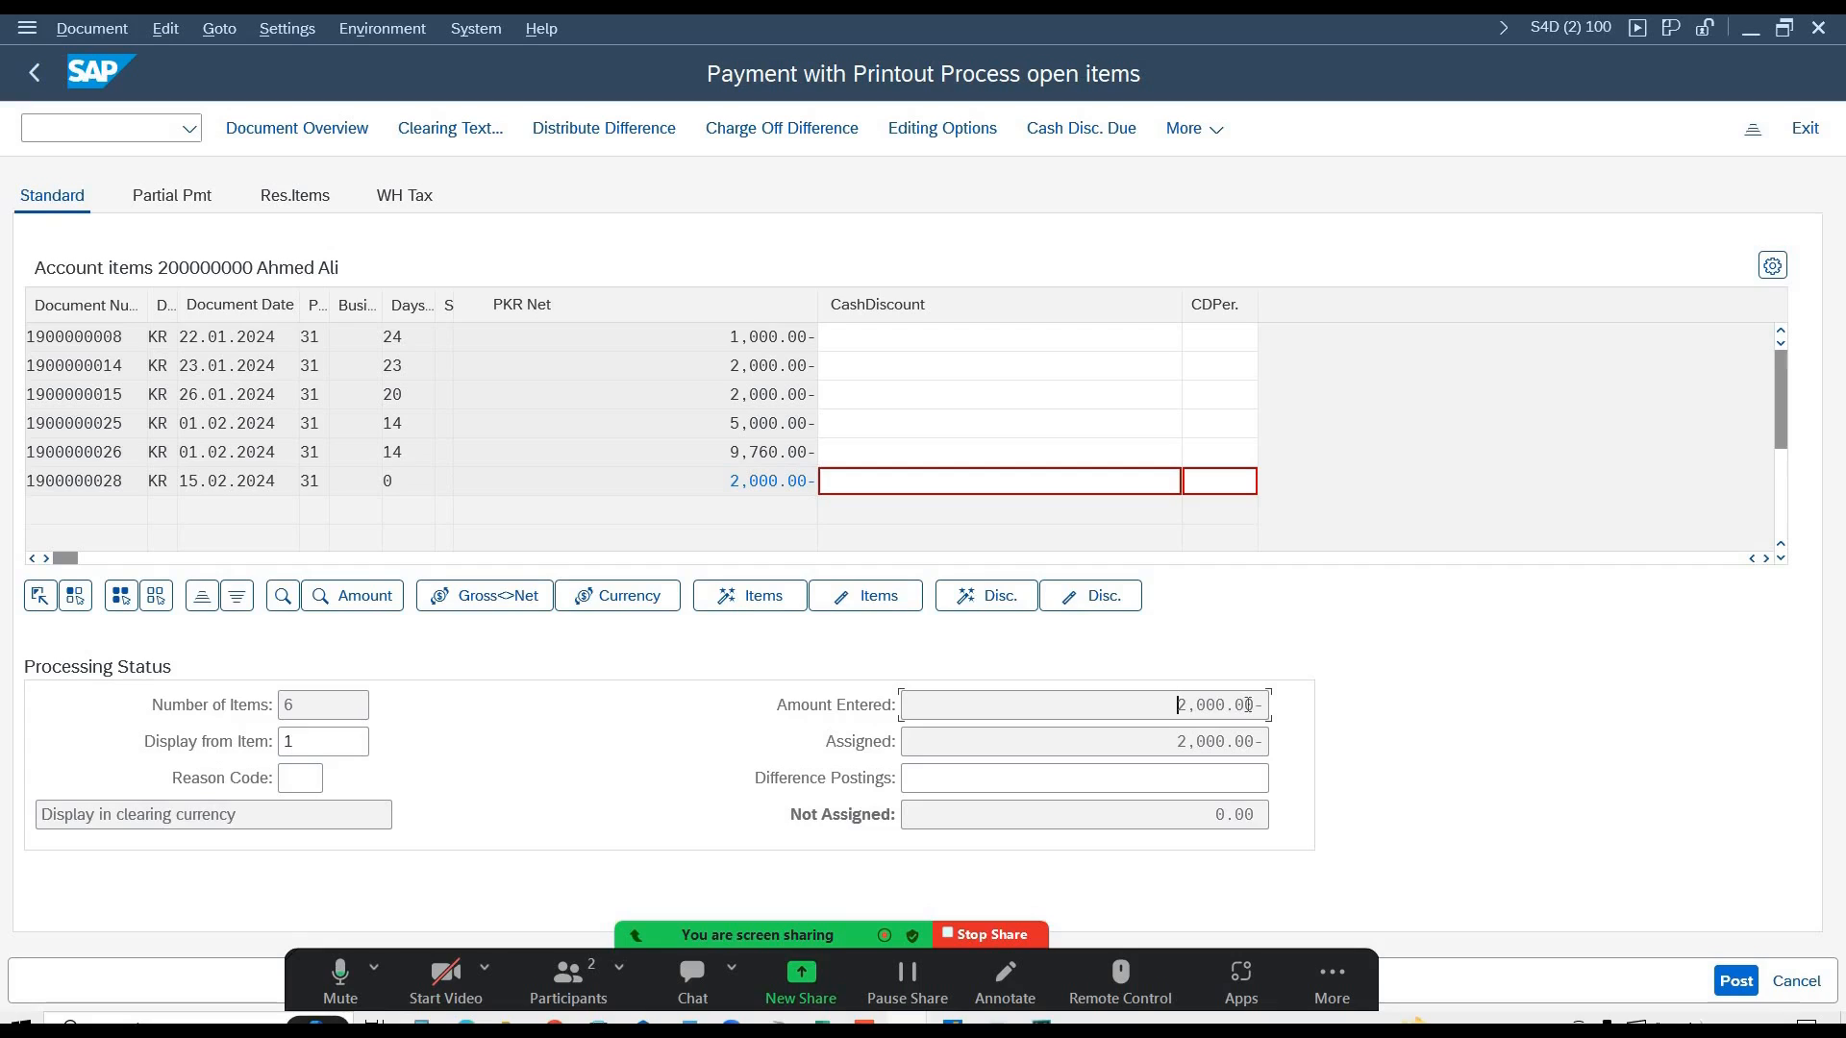
pyautogui.moveTo(1177, 705); pyautogui.dragTo(1260, 741)
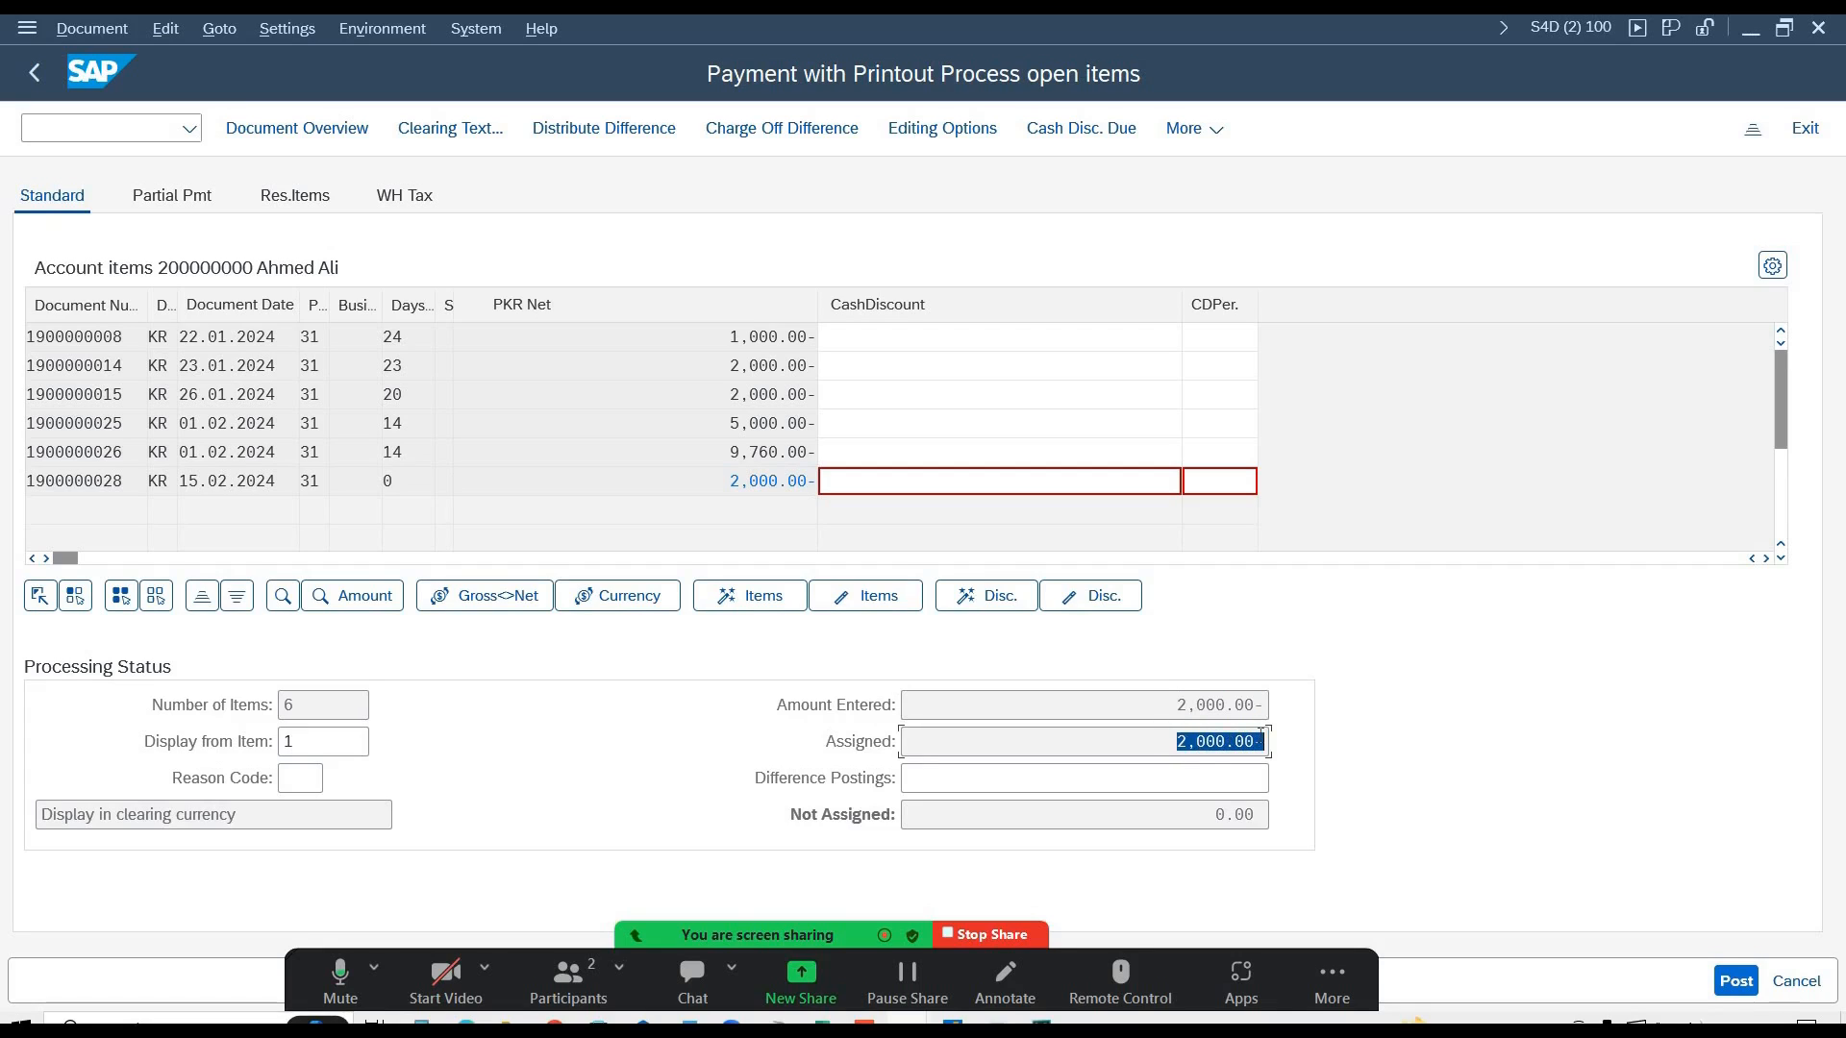
pyautogui.moveTo(1252, 824); pyautogui.dragTo(1275, 760)
# - Open a new maximized session and start FBL1N Display/Change Line Items for accounts payable
pyautogui.click(476, 36)
pyautogui.click(480, 59)
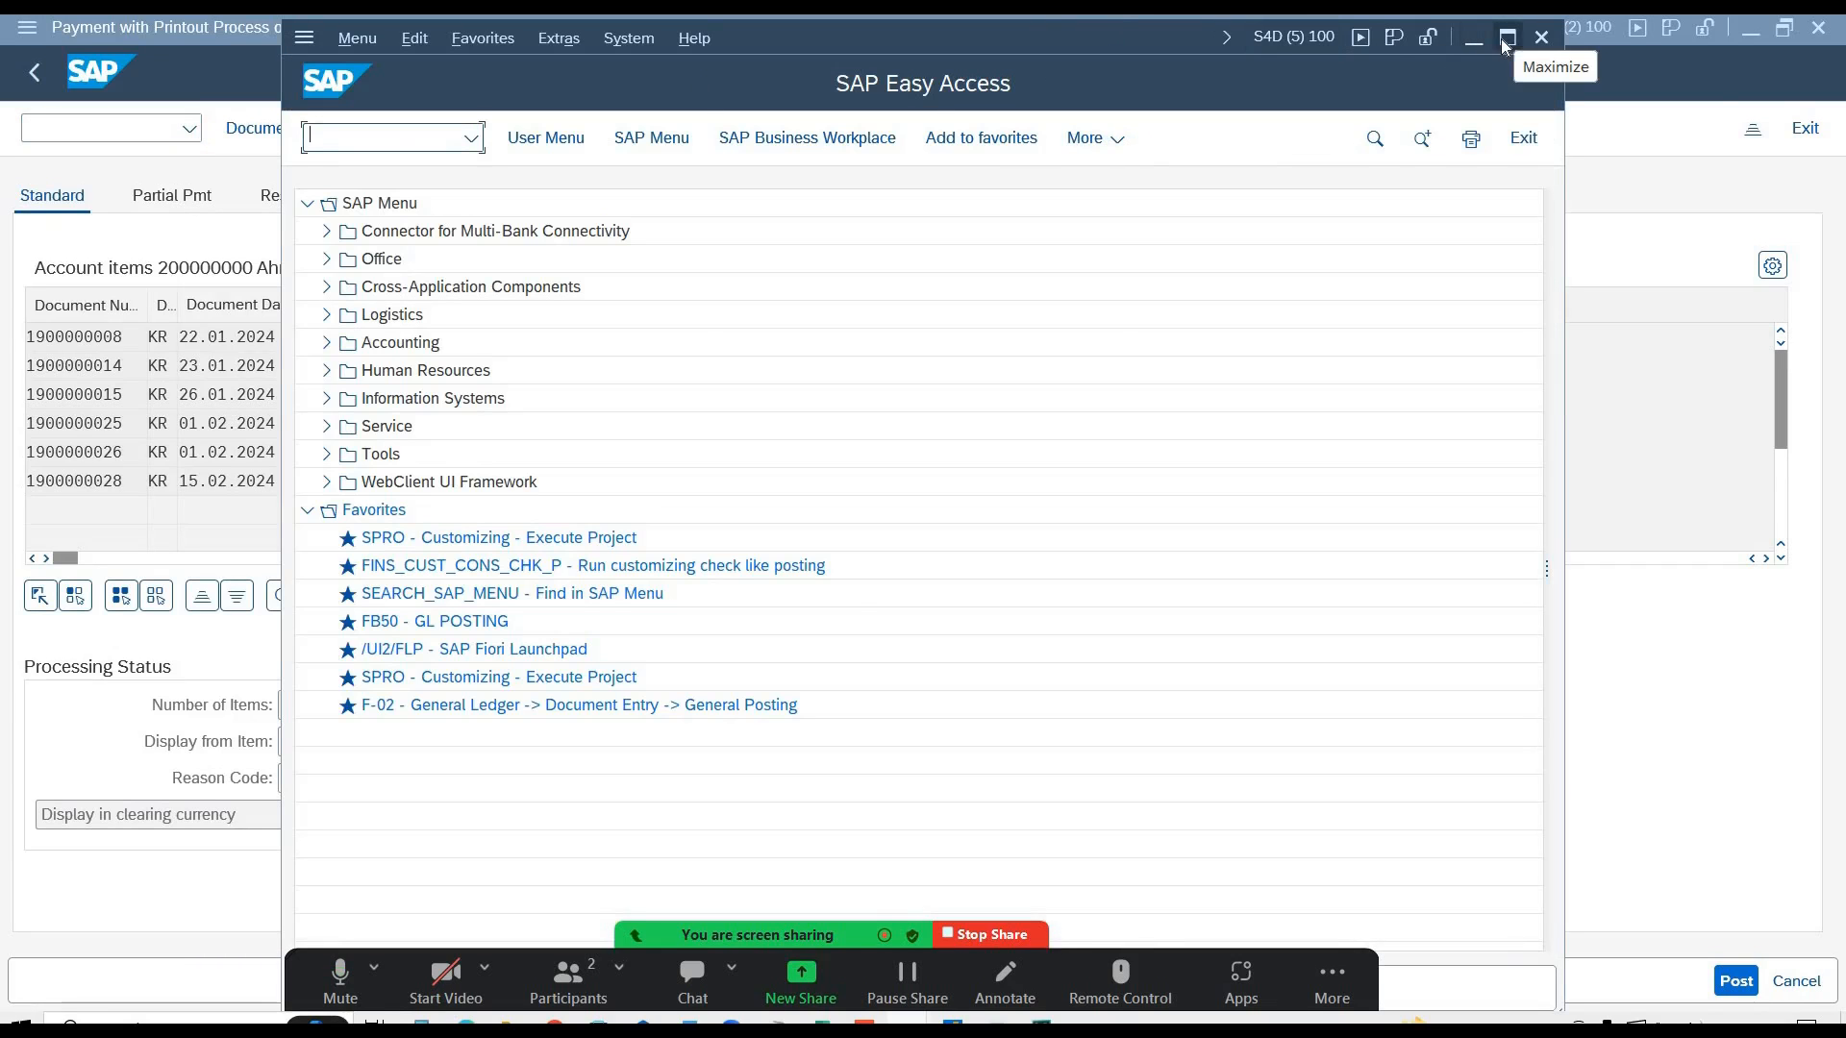
pyautogui.click(1505, 38)
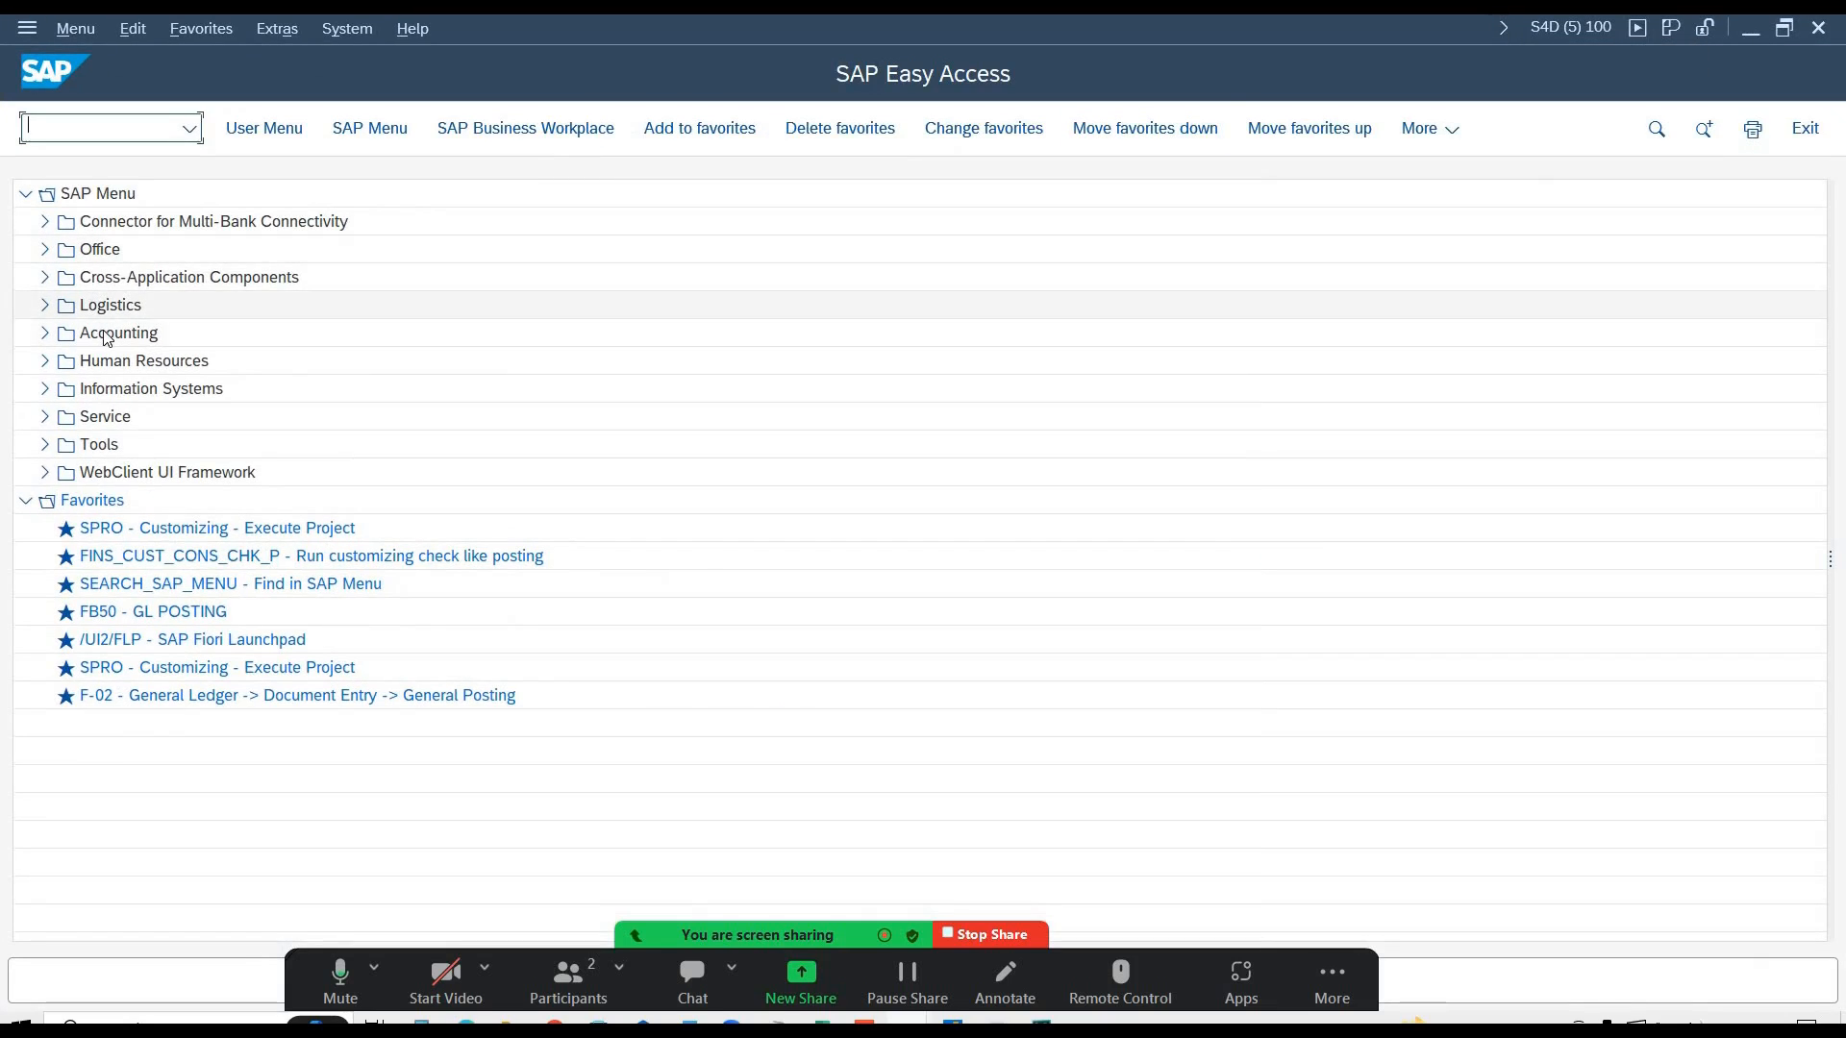
pyautogui.click(107, 333)
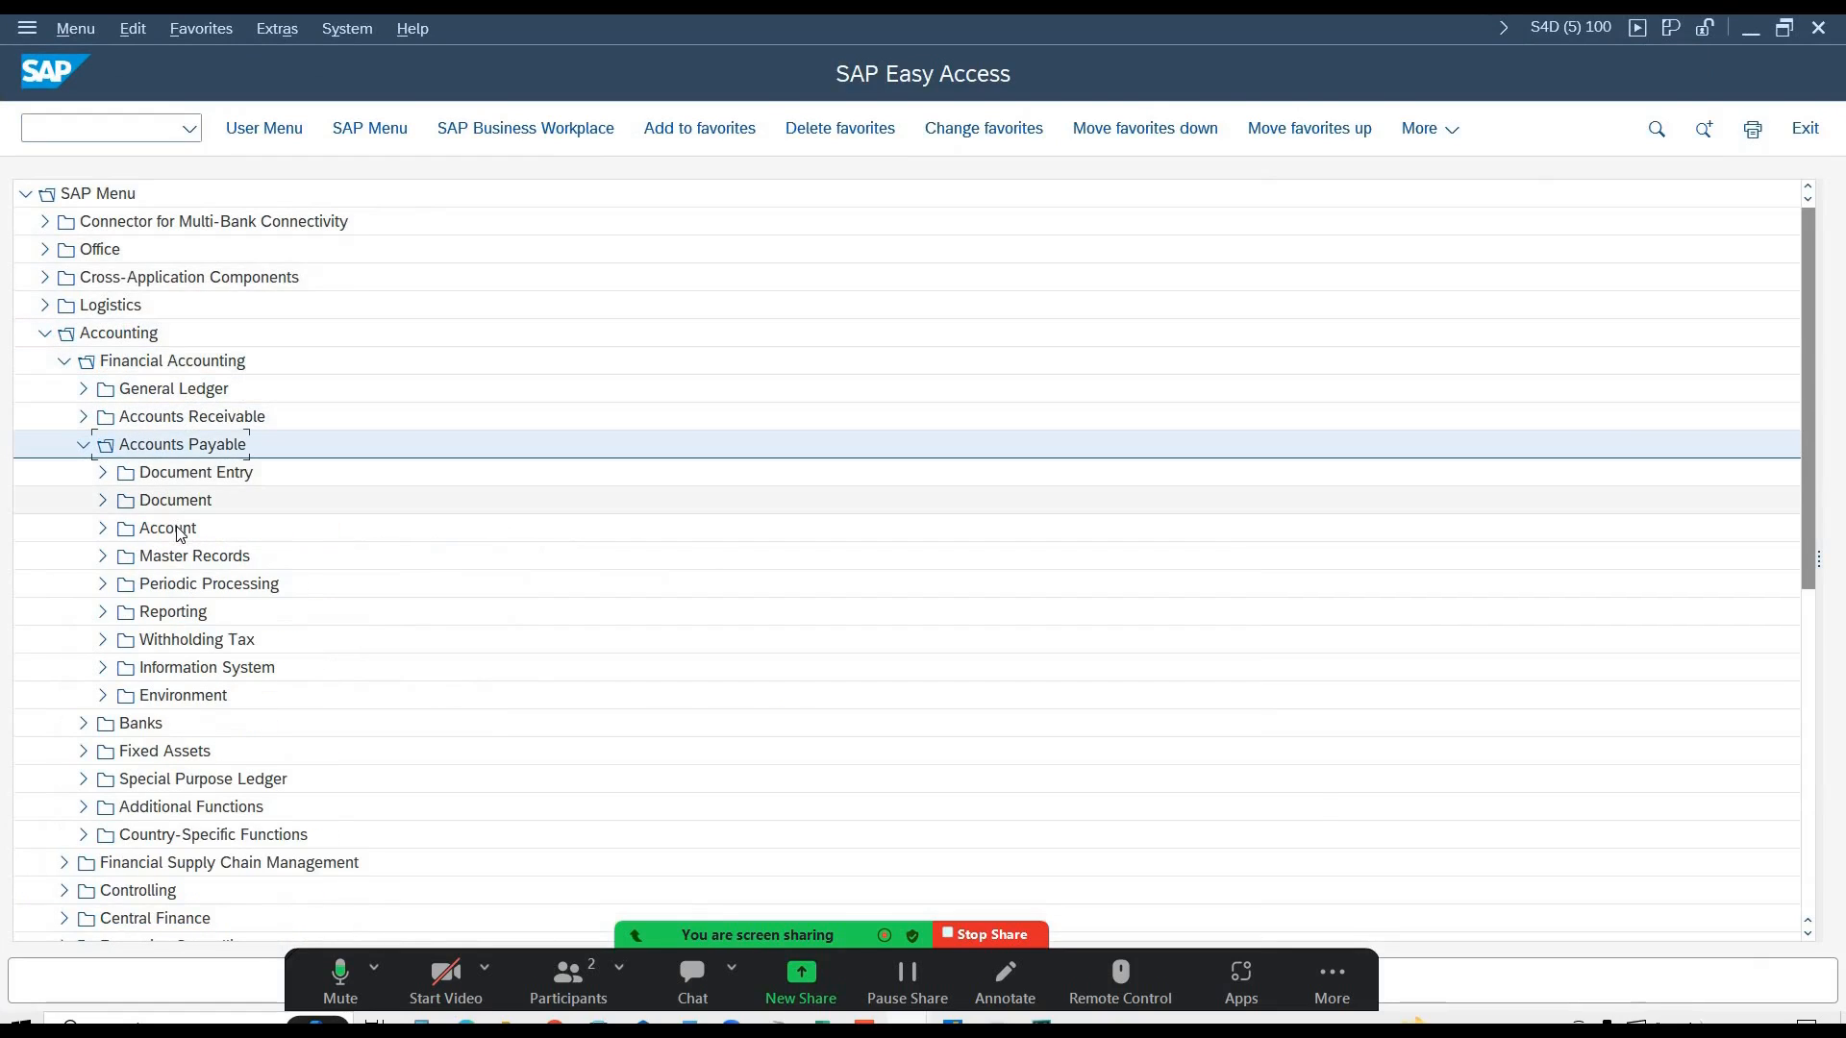
pyautogui.click(179, 532)
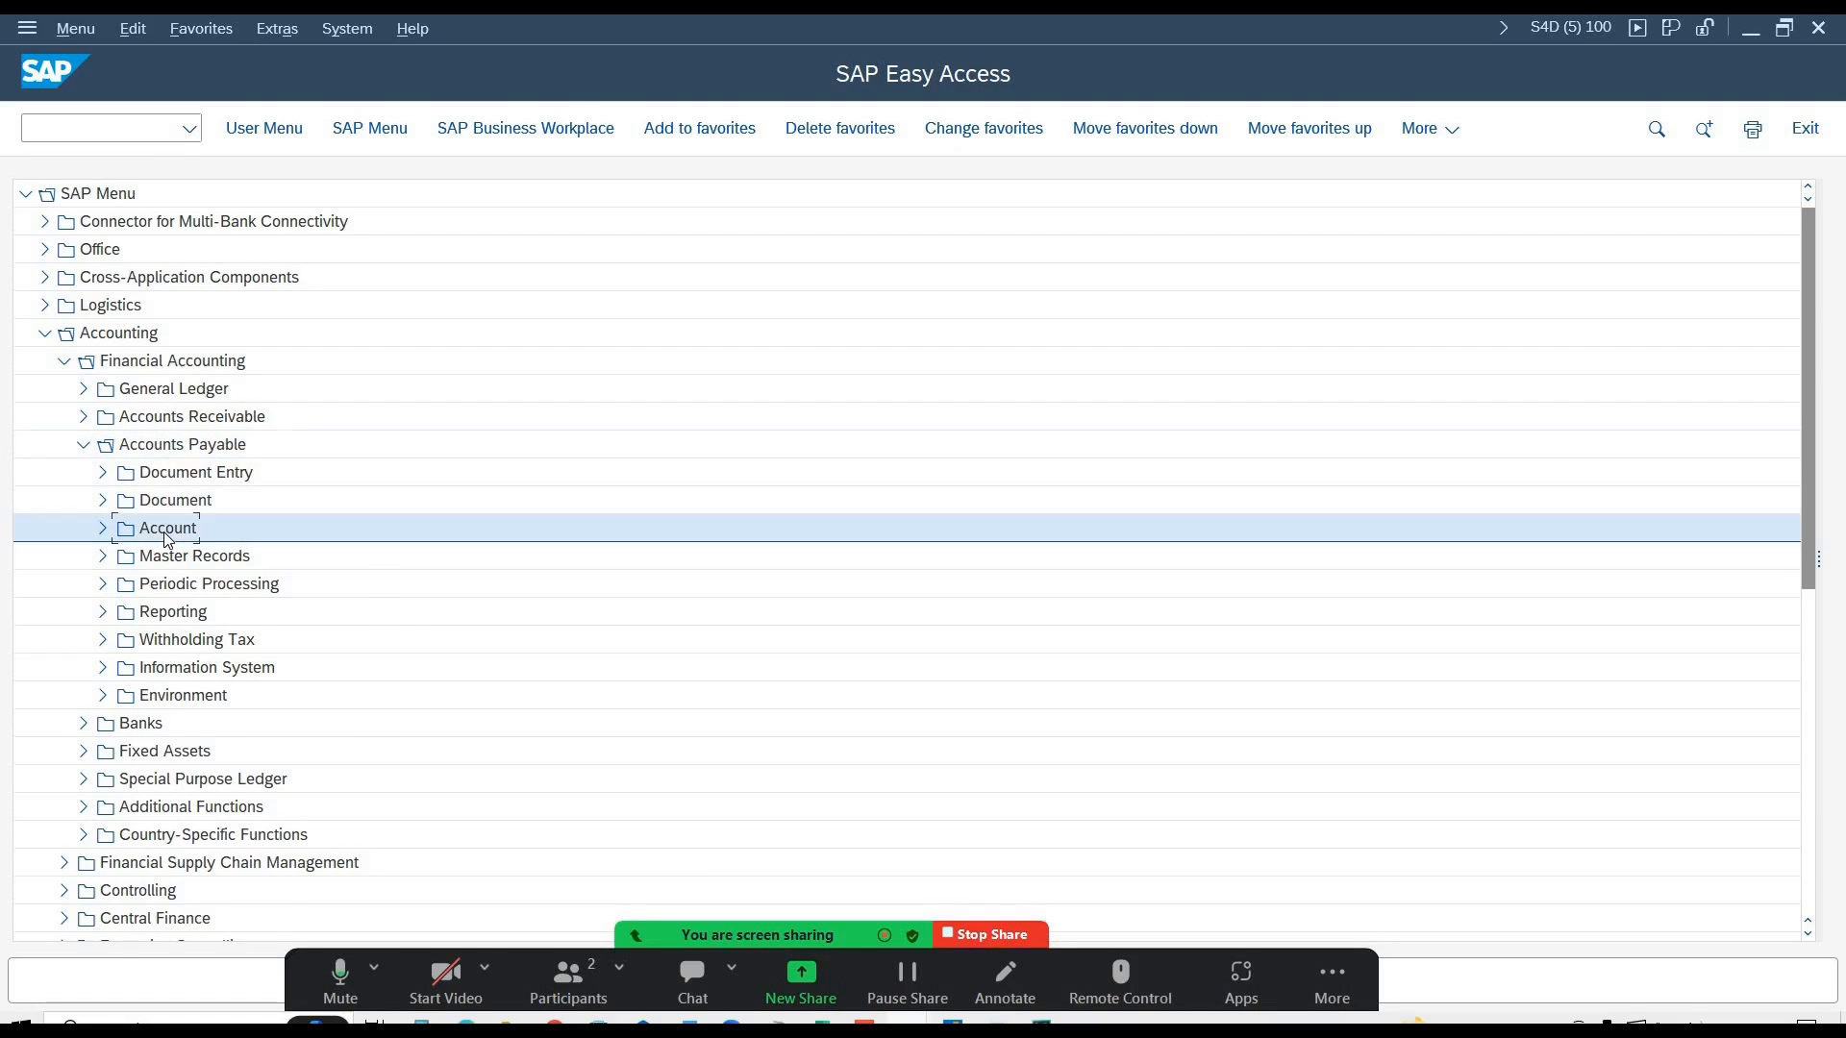
pyautogui.doubleClick(168, 532)
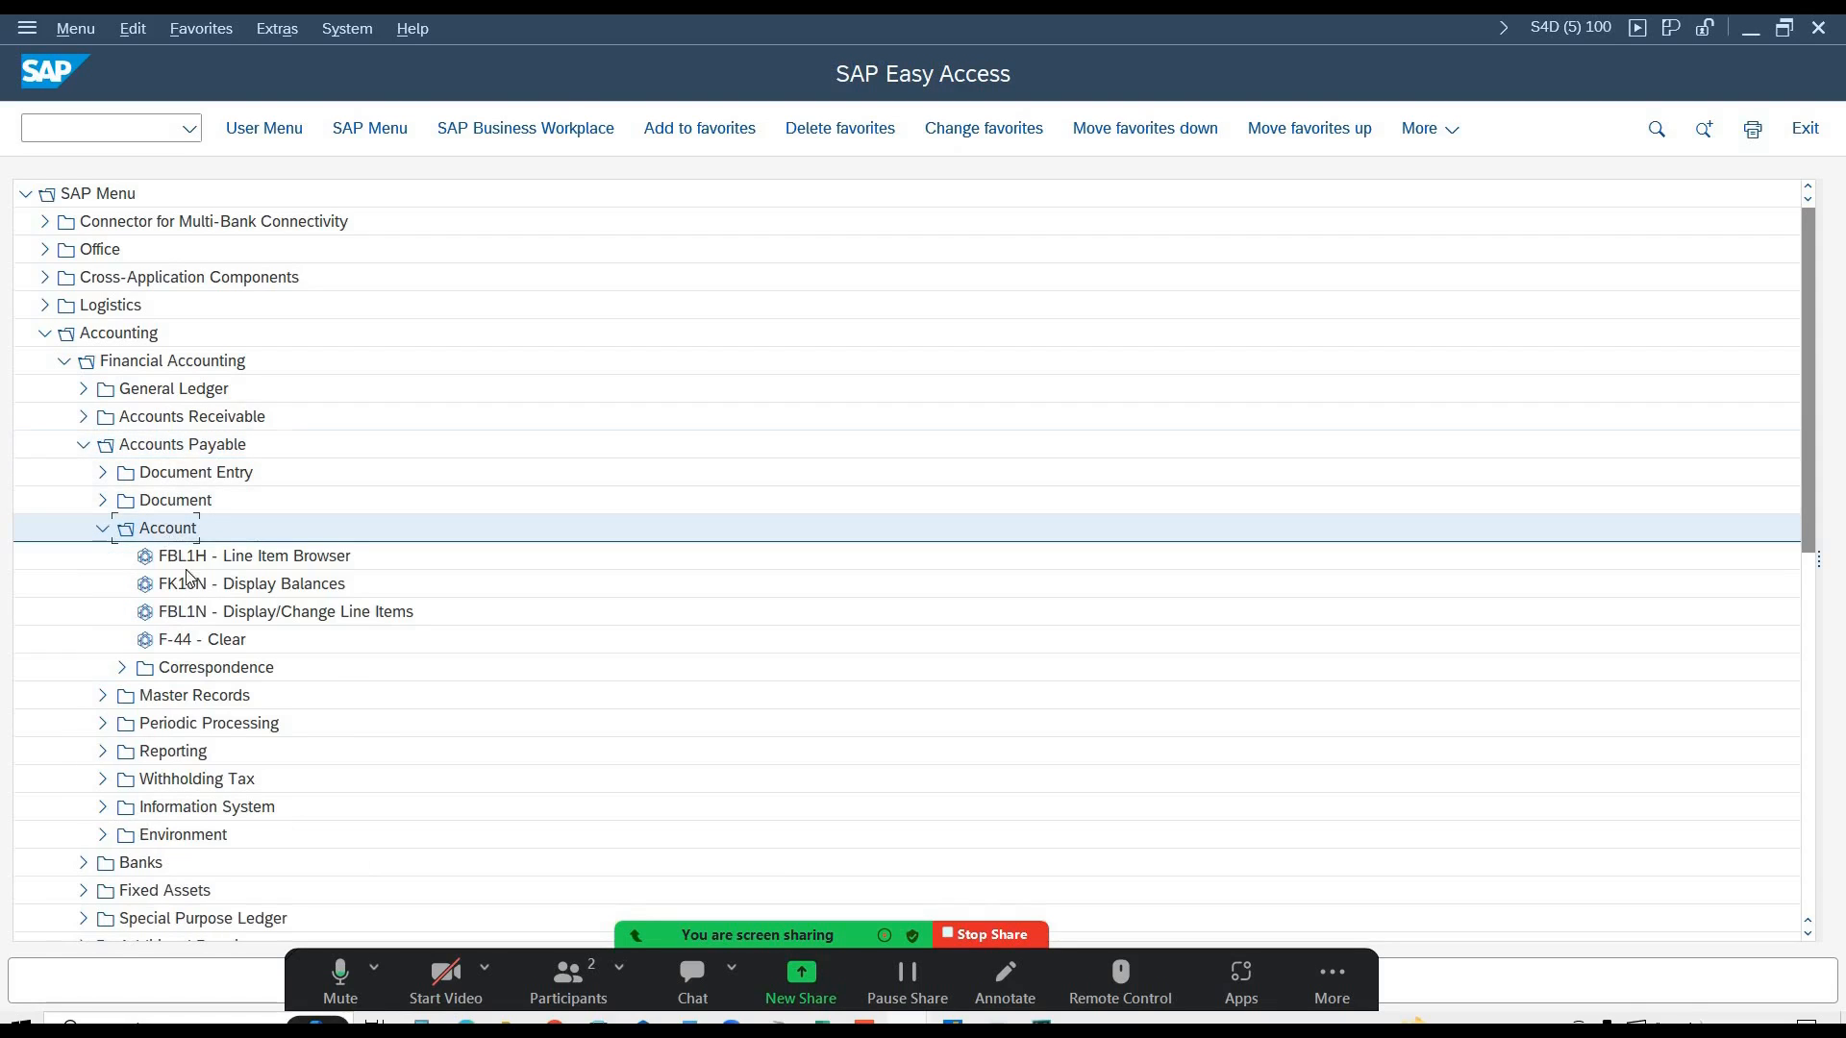
pyautogui.click(215, 618)
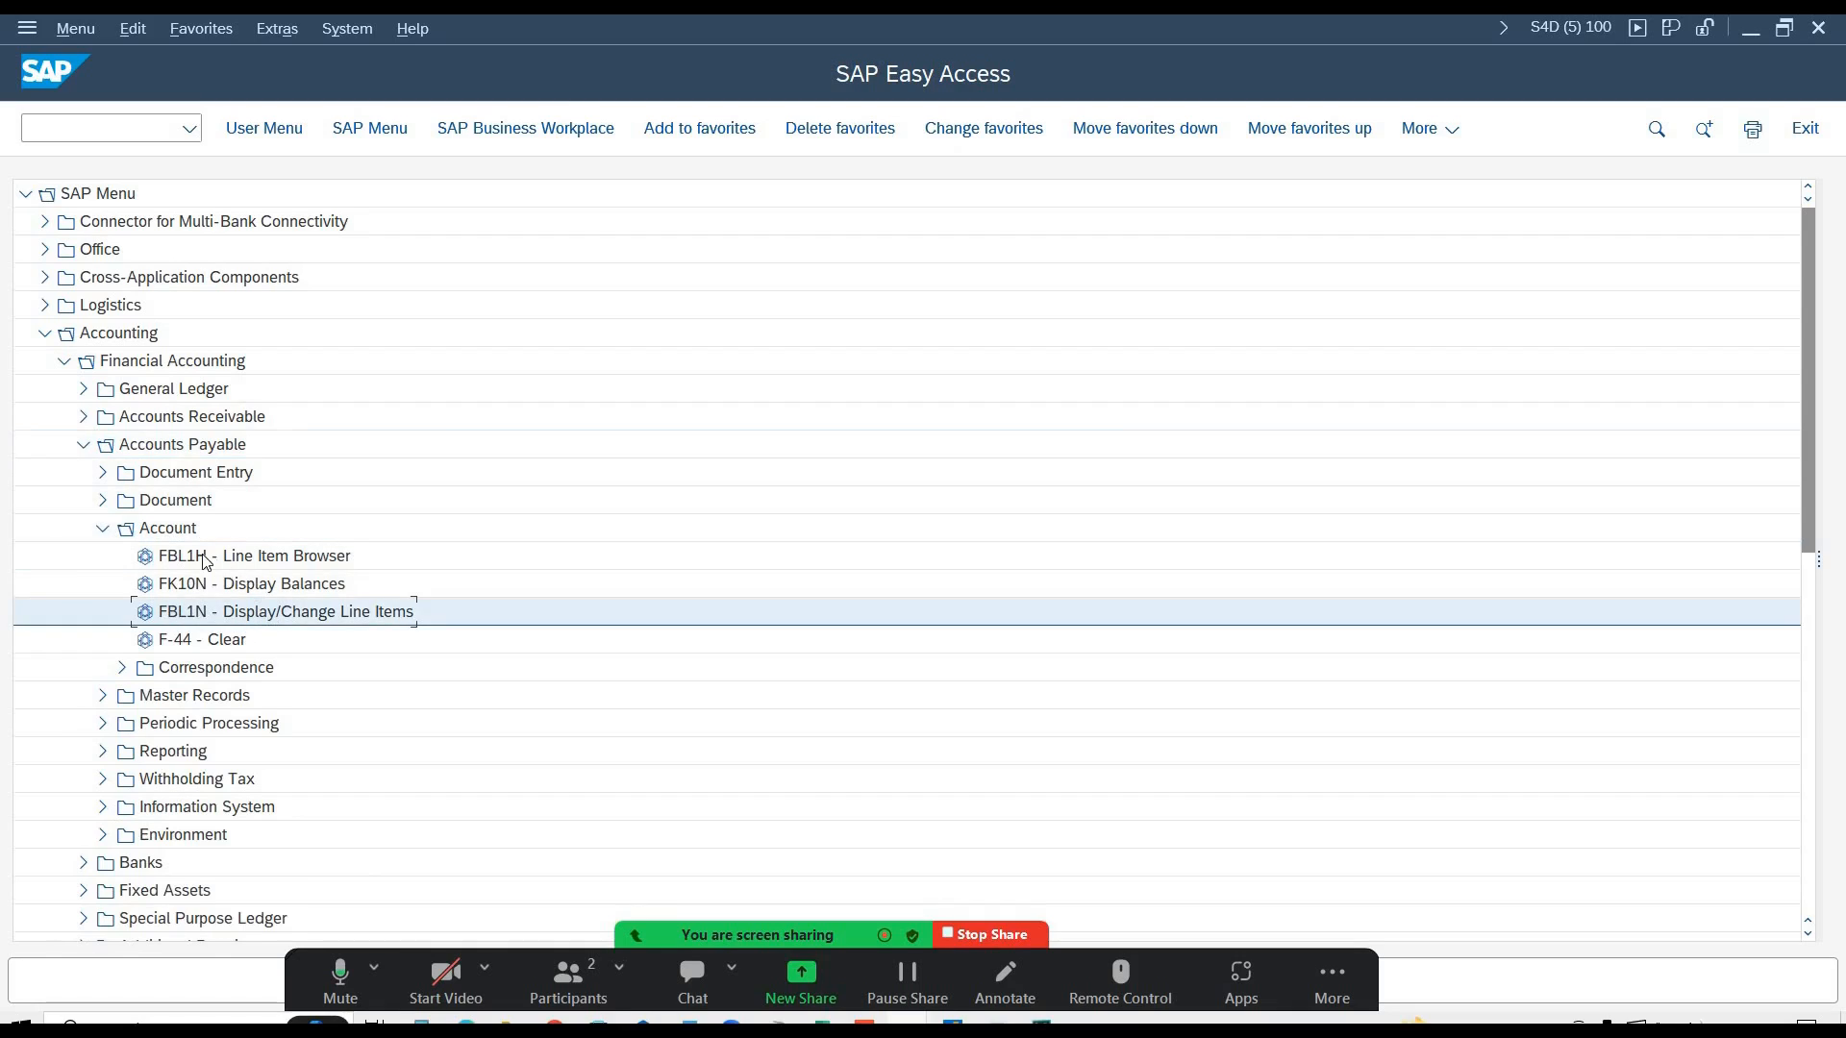
pyautogui.doubleClick(248, 616)
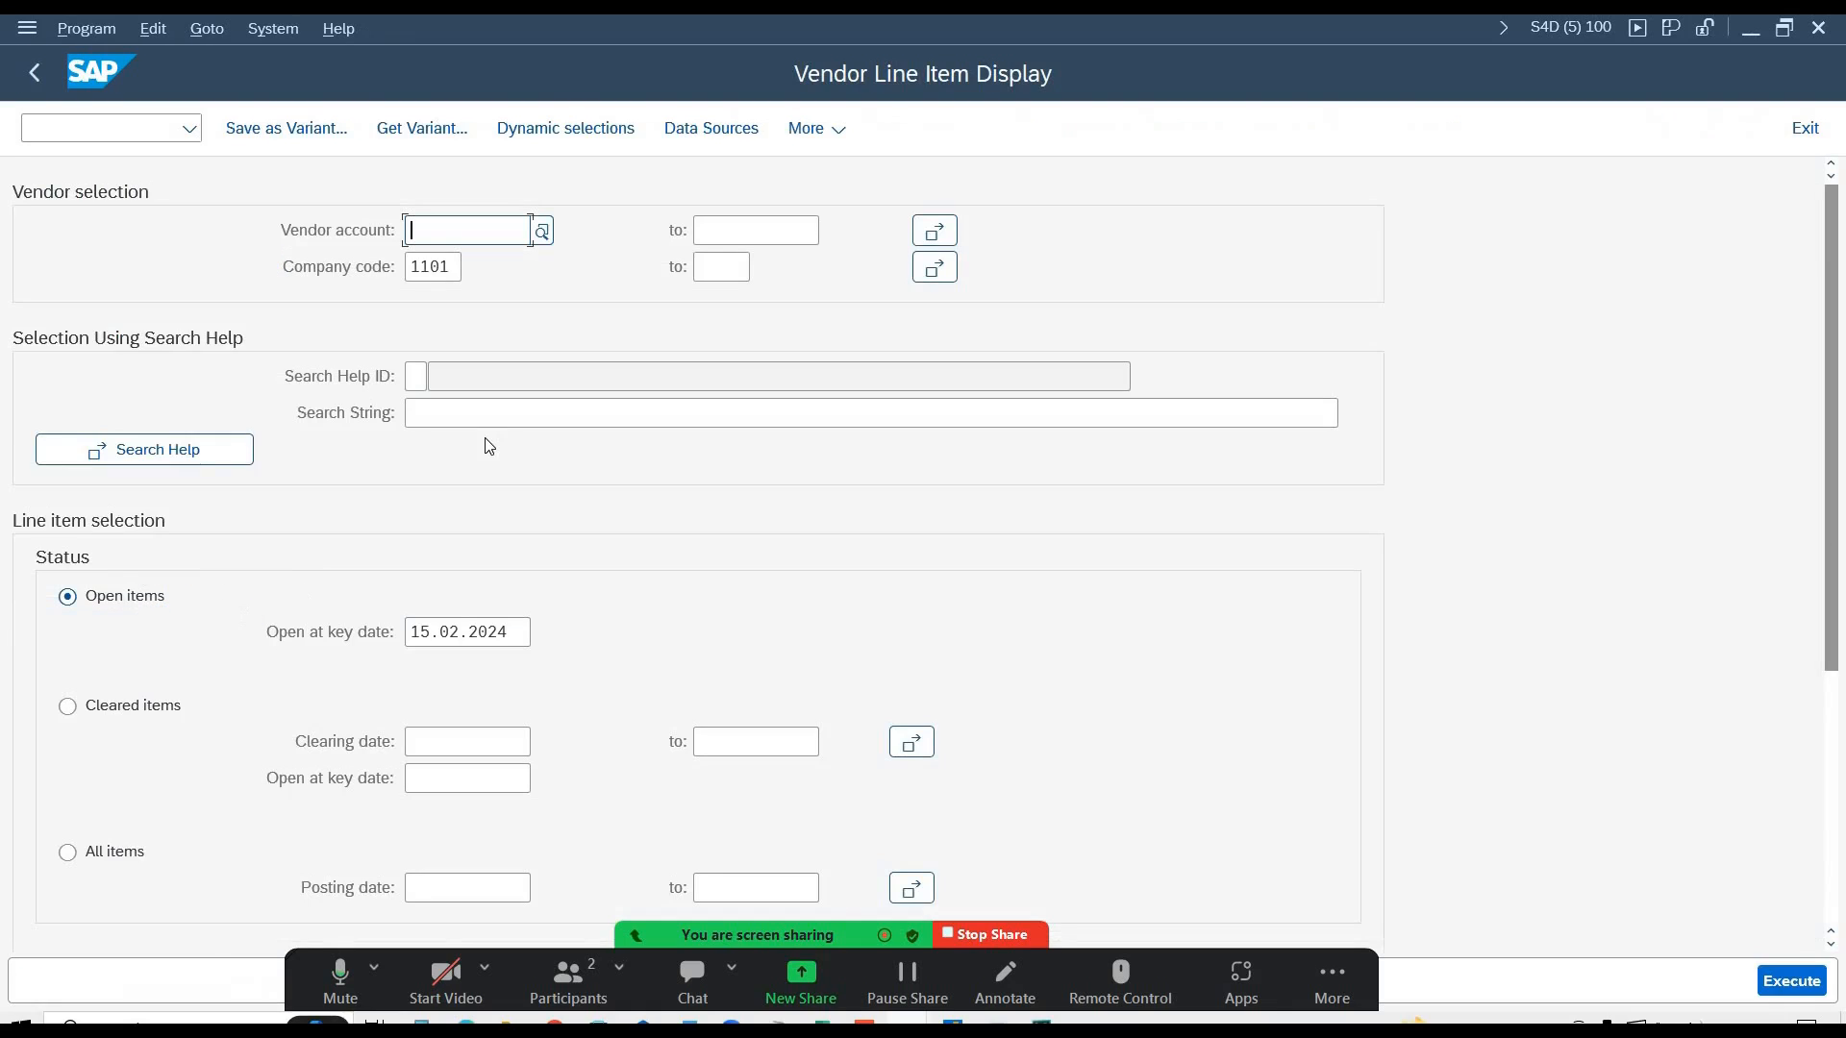
# - Display all line items of the same vendor in company code 1101 without restricting the posting date
pyautogui.press('BackSpace')
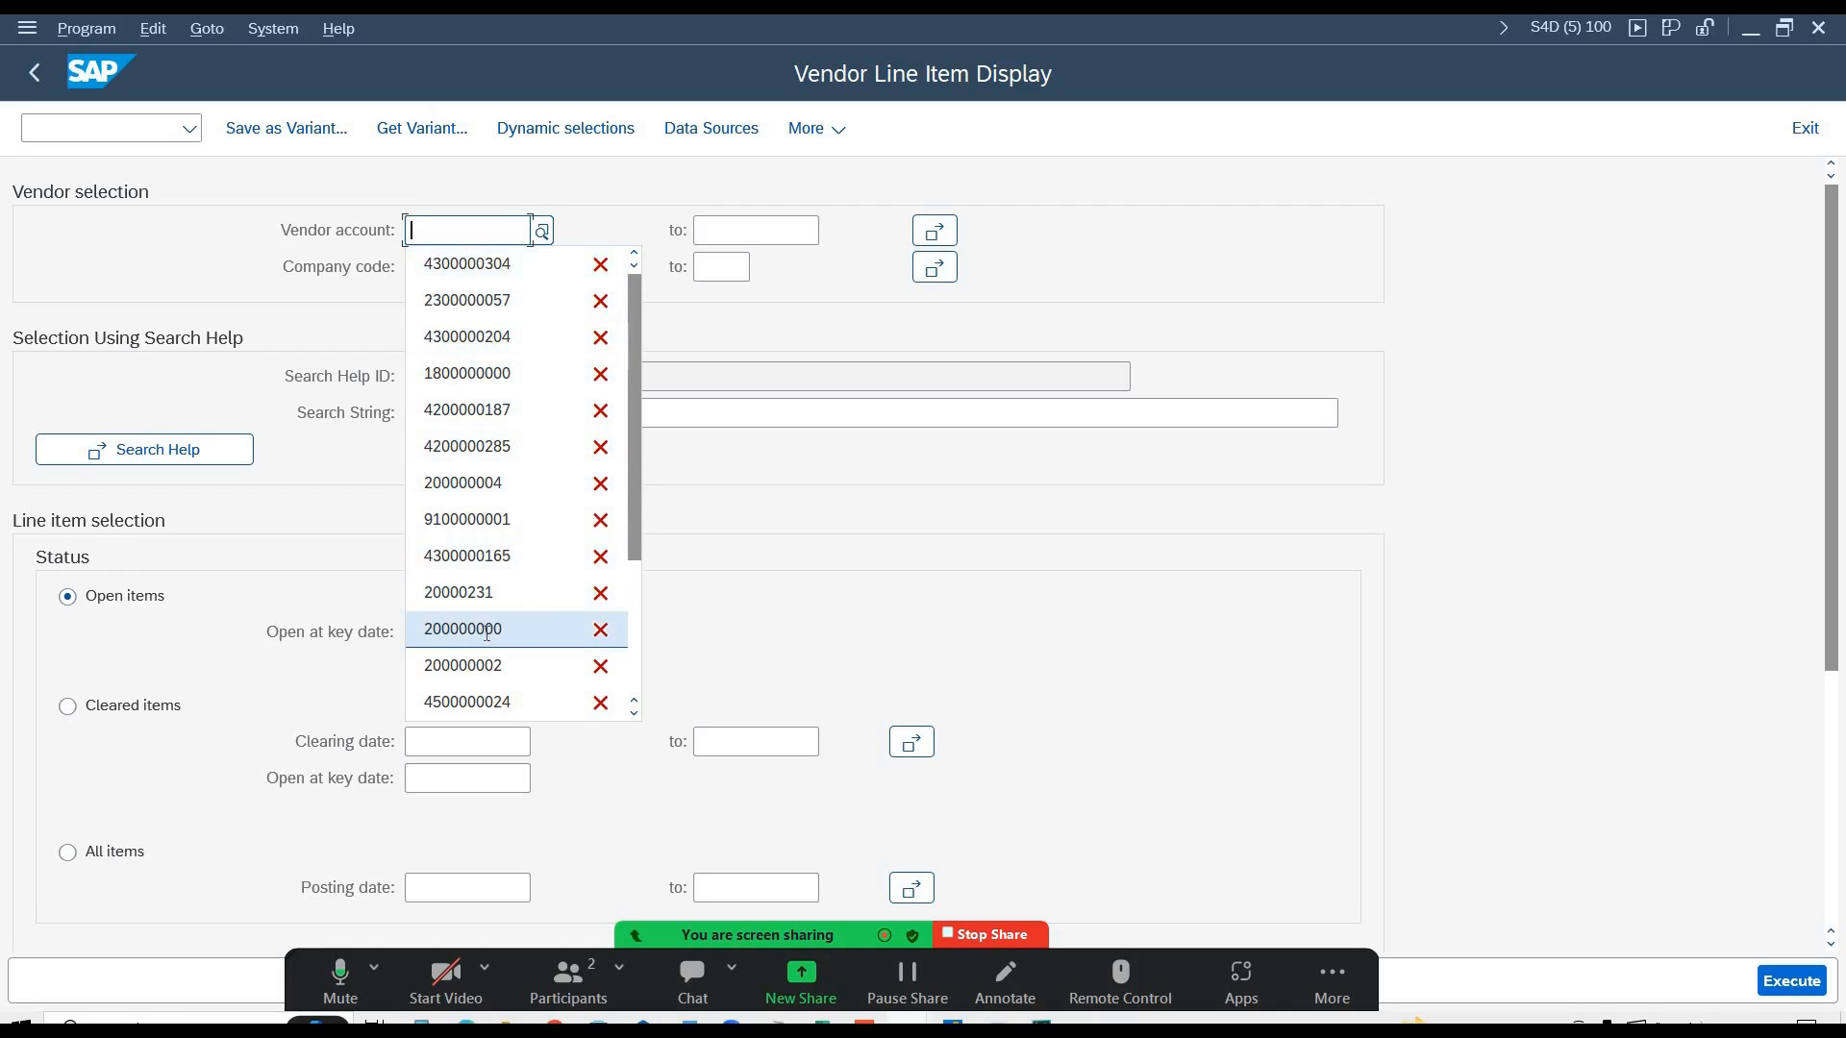
pyautogui.press('Return')
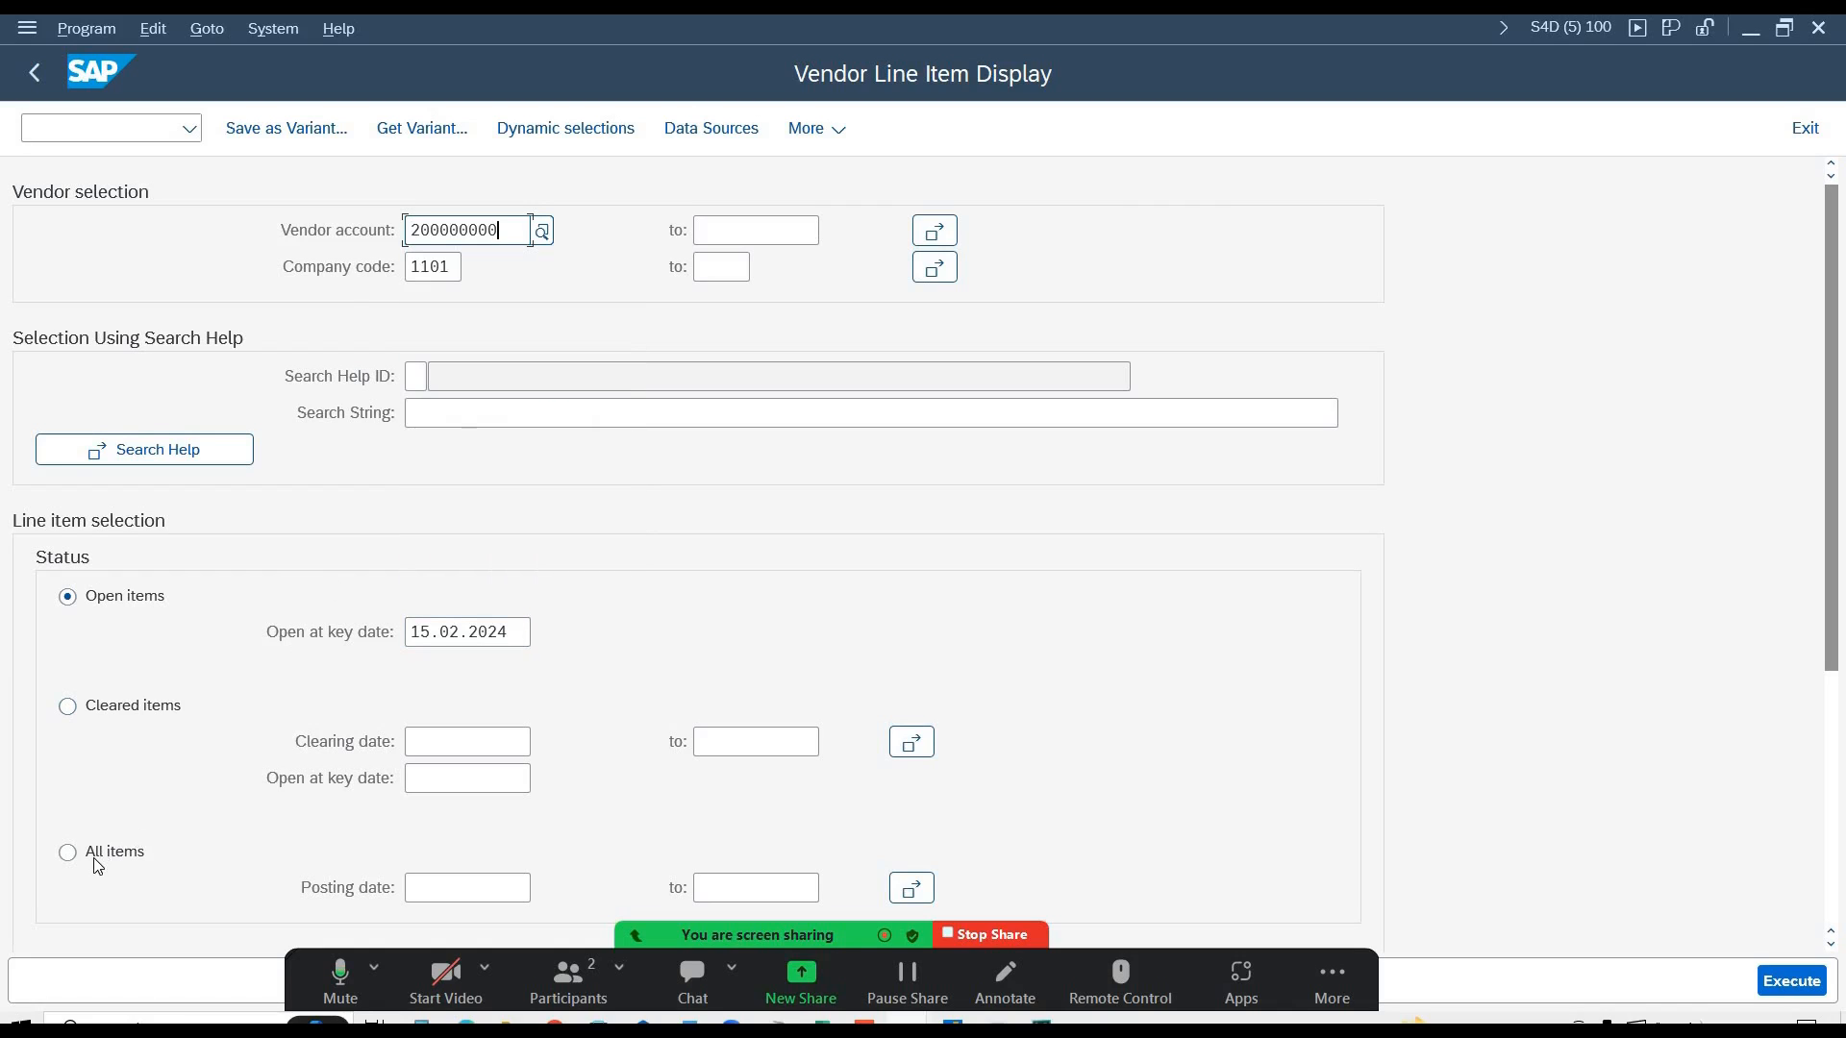
pyautogui.click(118, 856)
pyautogui.click(479, 887)
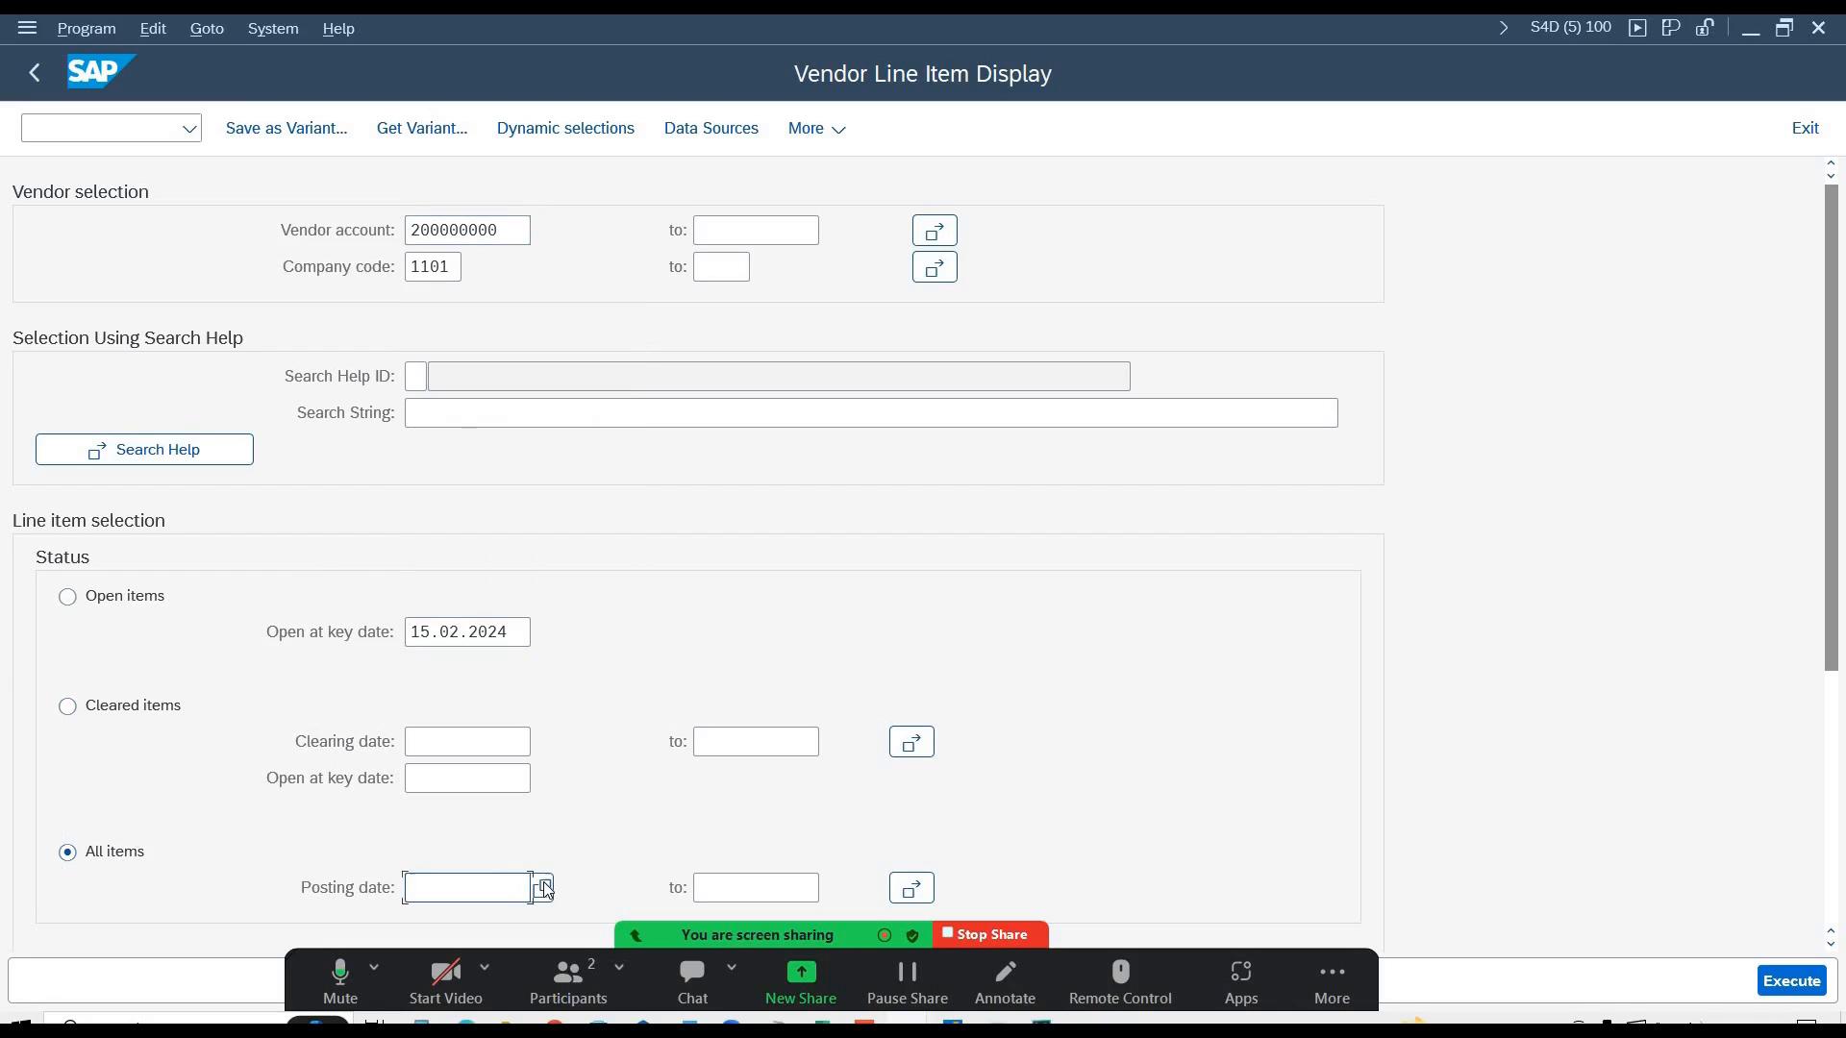
pyautogui.click(544, 888)
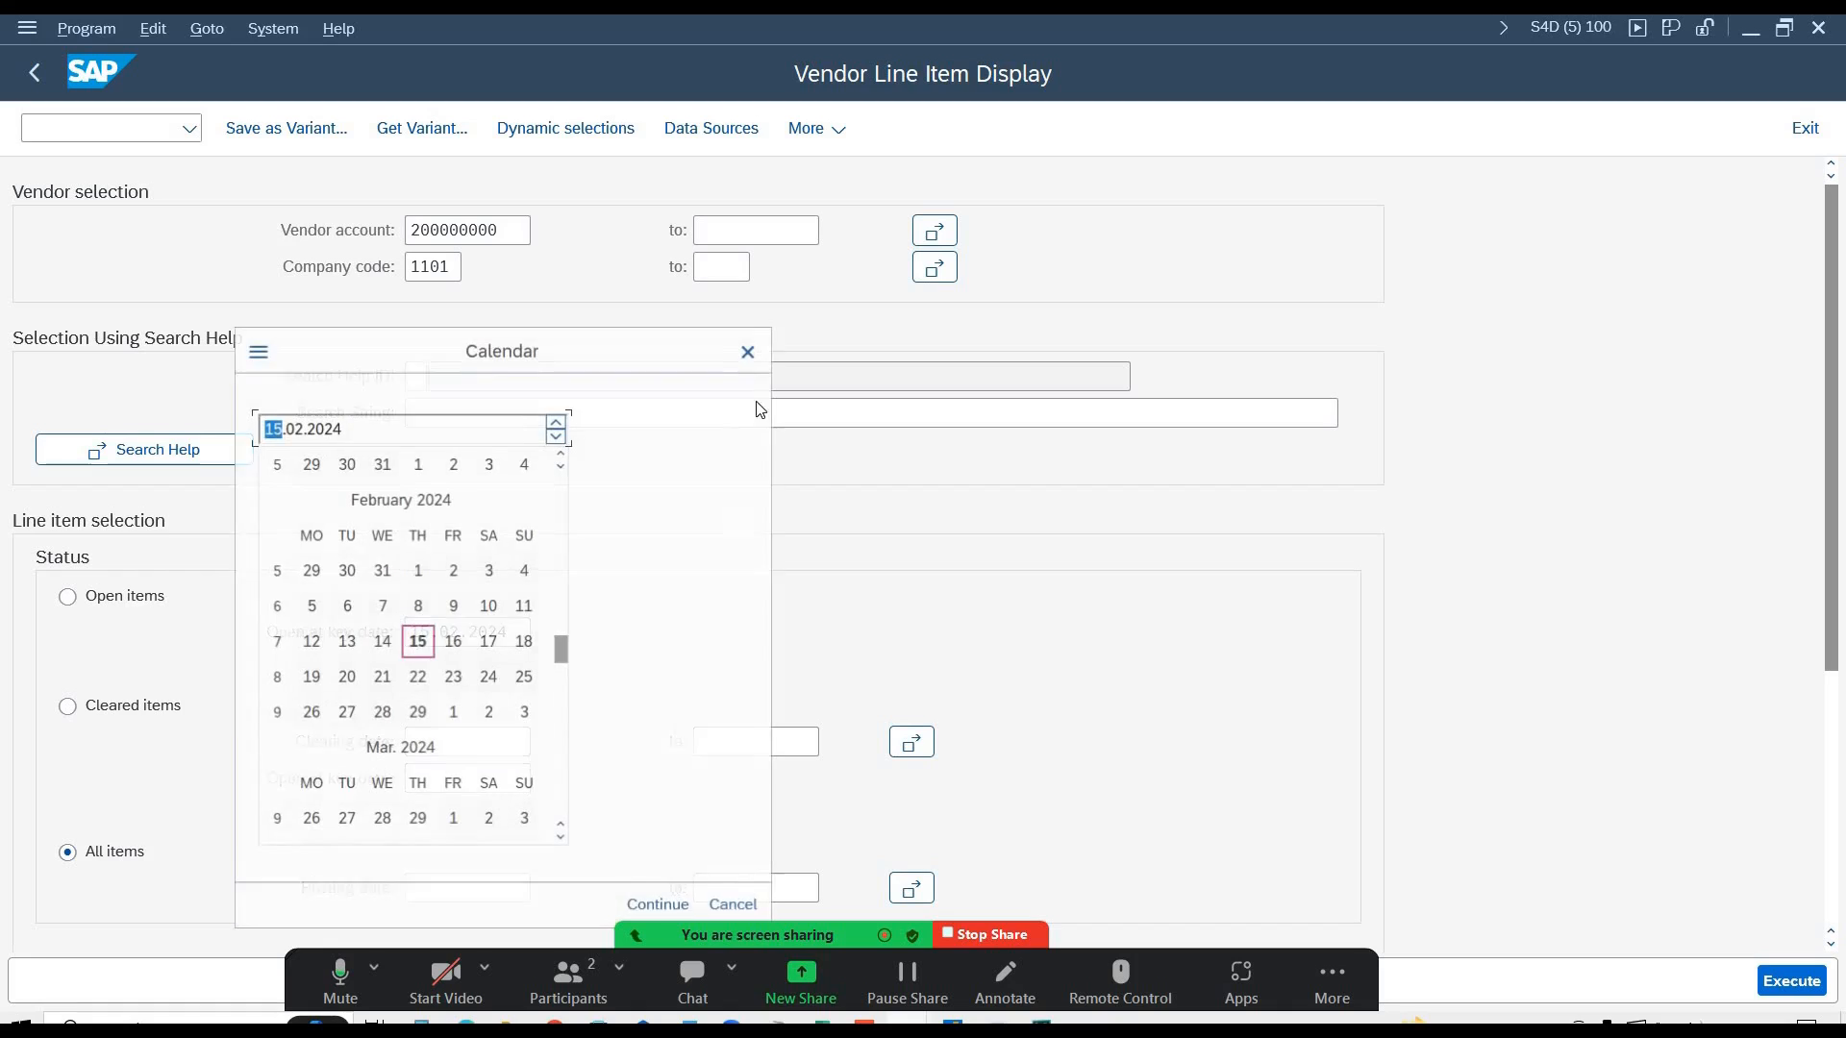
pyautogui.click(751, 356)
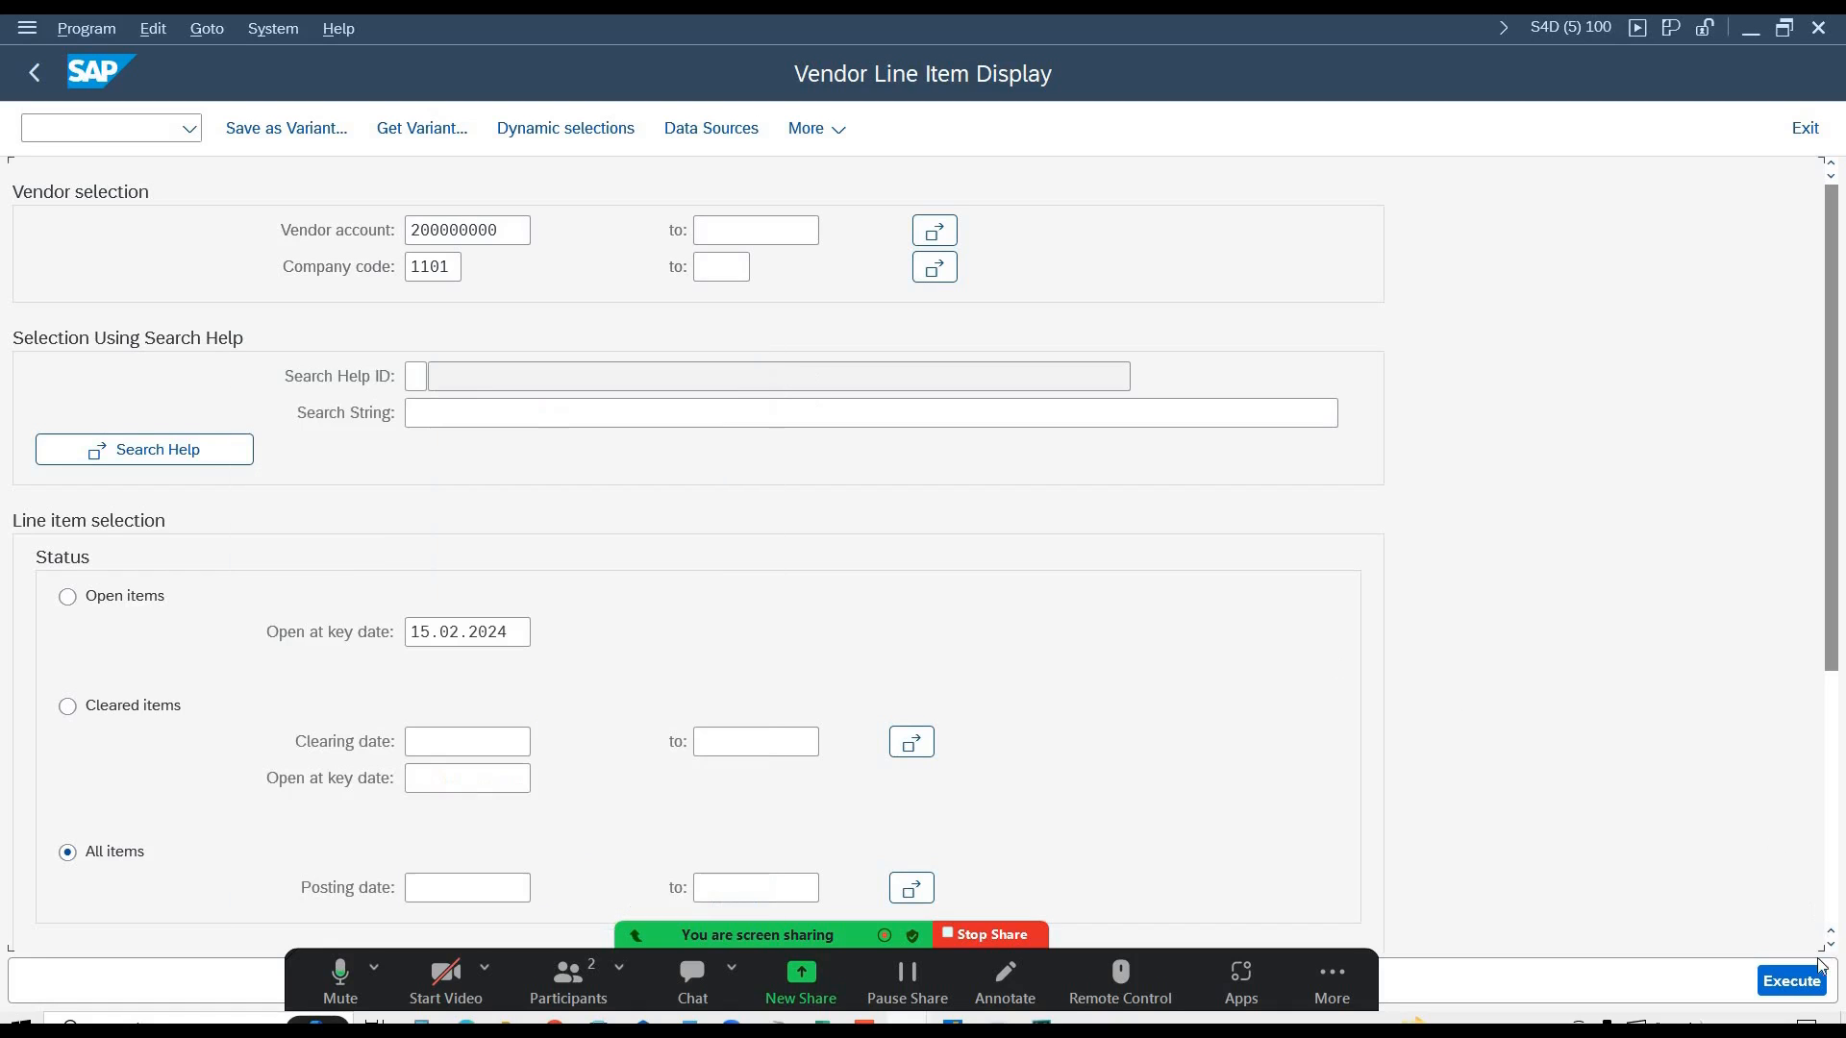
pyautogui.click(1792, 981)
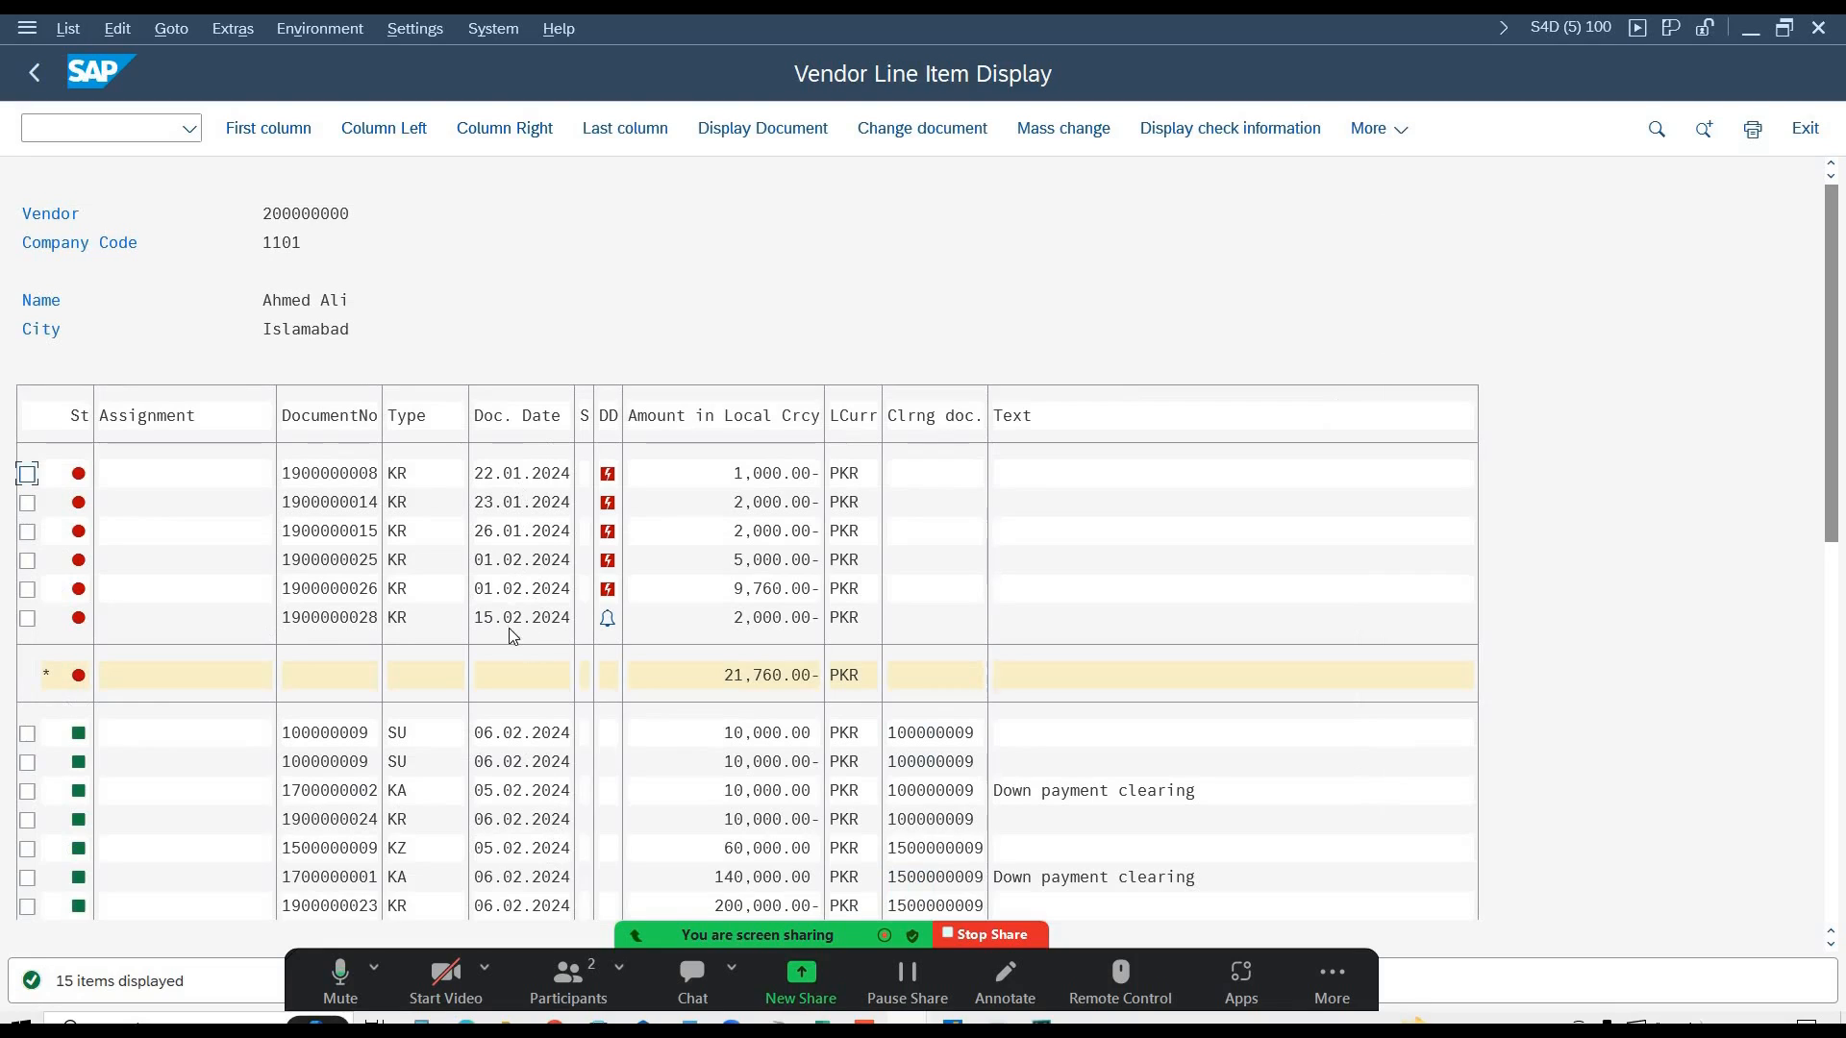
# - Return to the selection, restrict the vendor's line items to posting date 15.02.2024 and display the list again
pyautogui.click(778, 620)
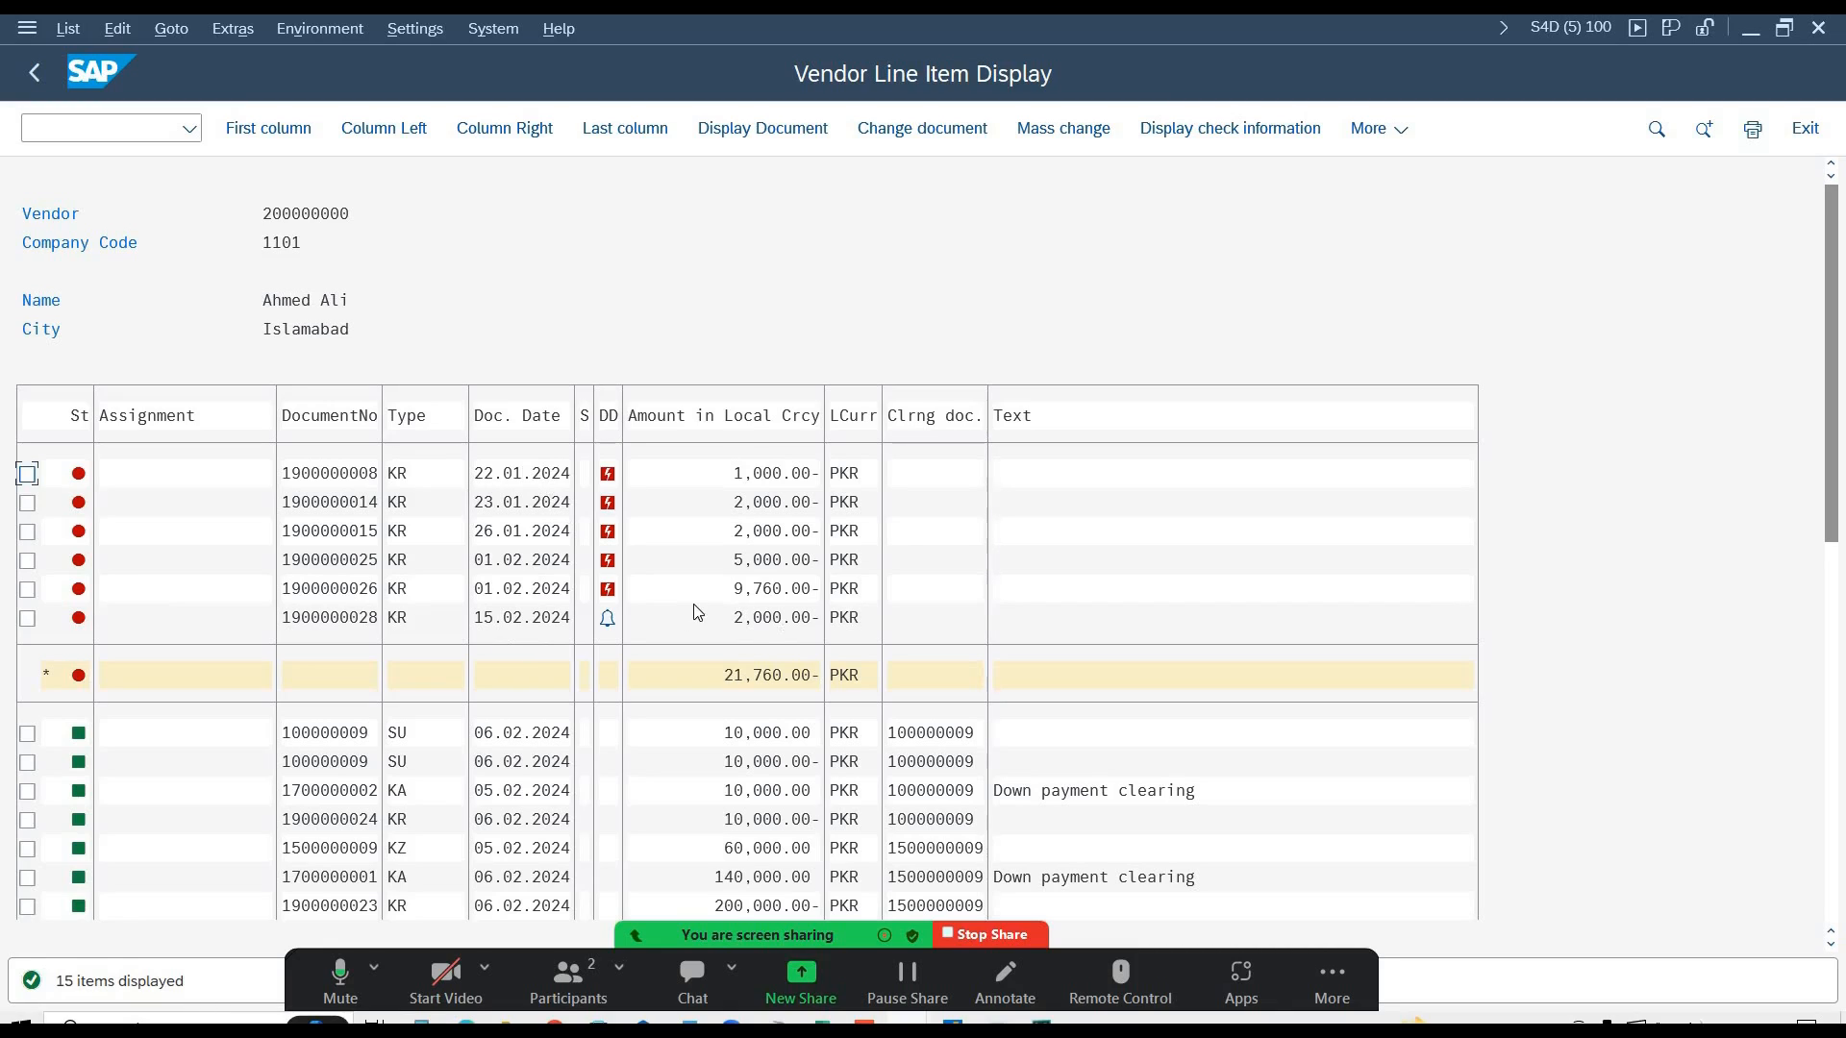
pyautogui.click(495, 626)
pyautogui.click(31, 75)
pyautogui.click(468, 890)
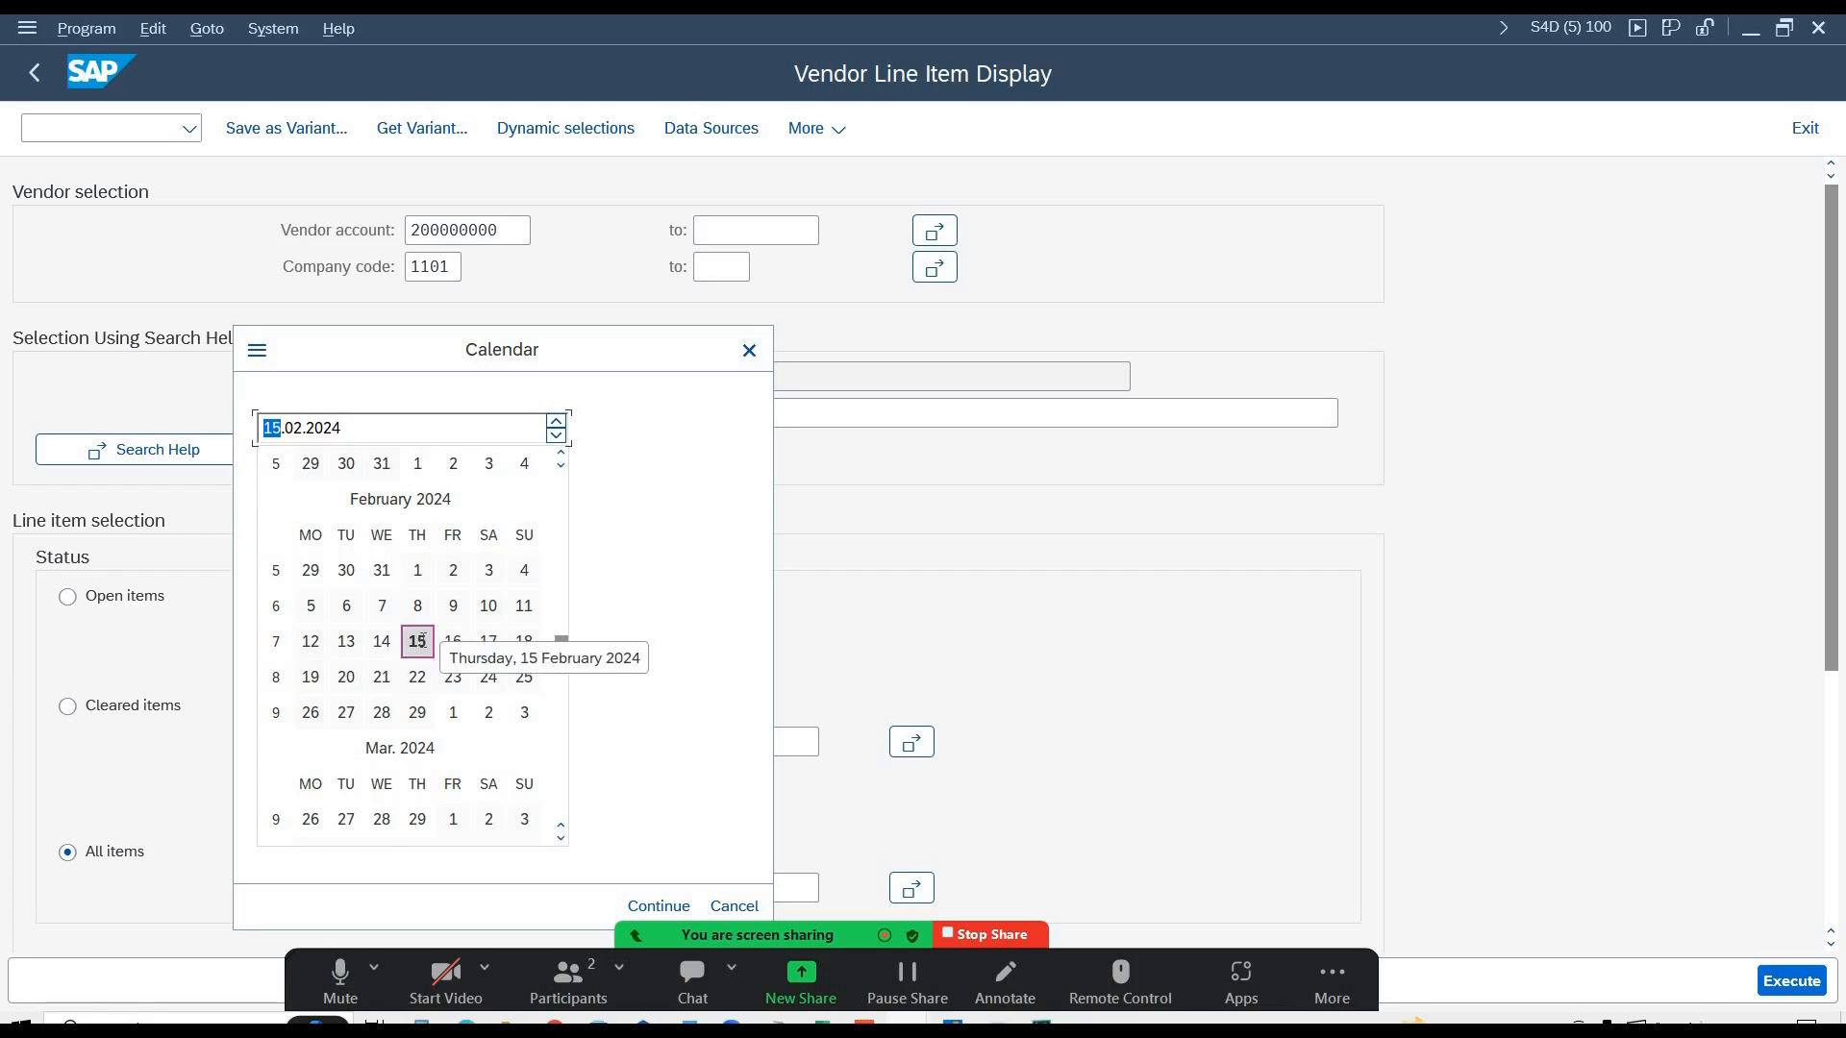
pyautogui.doubleClick(421, 642)
pyautogui.click(1794, 983)
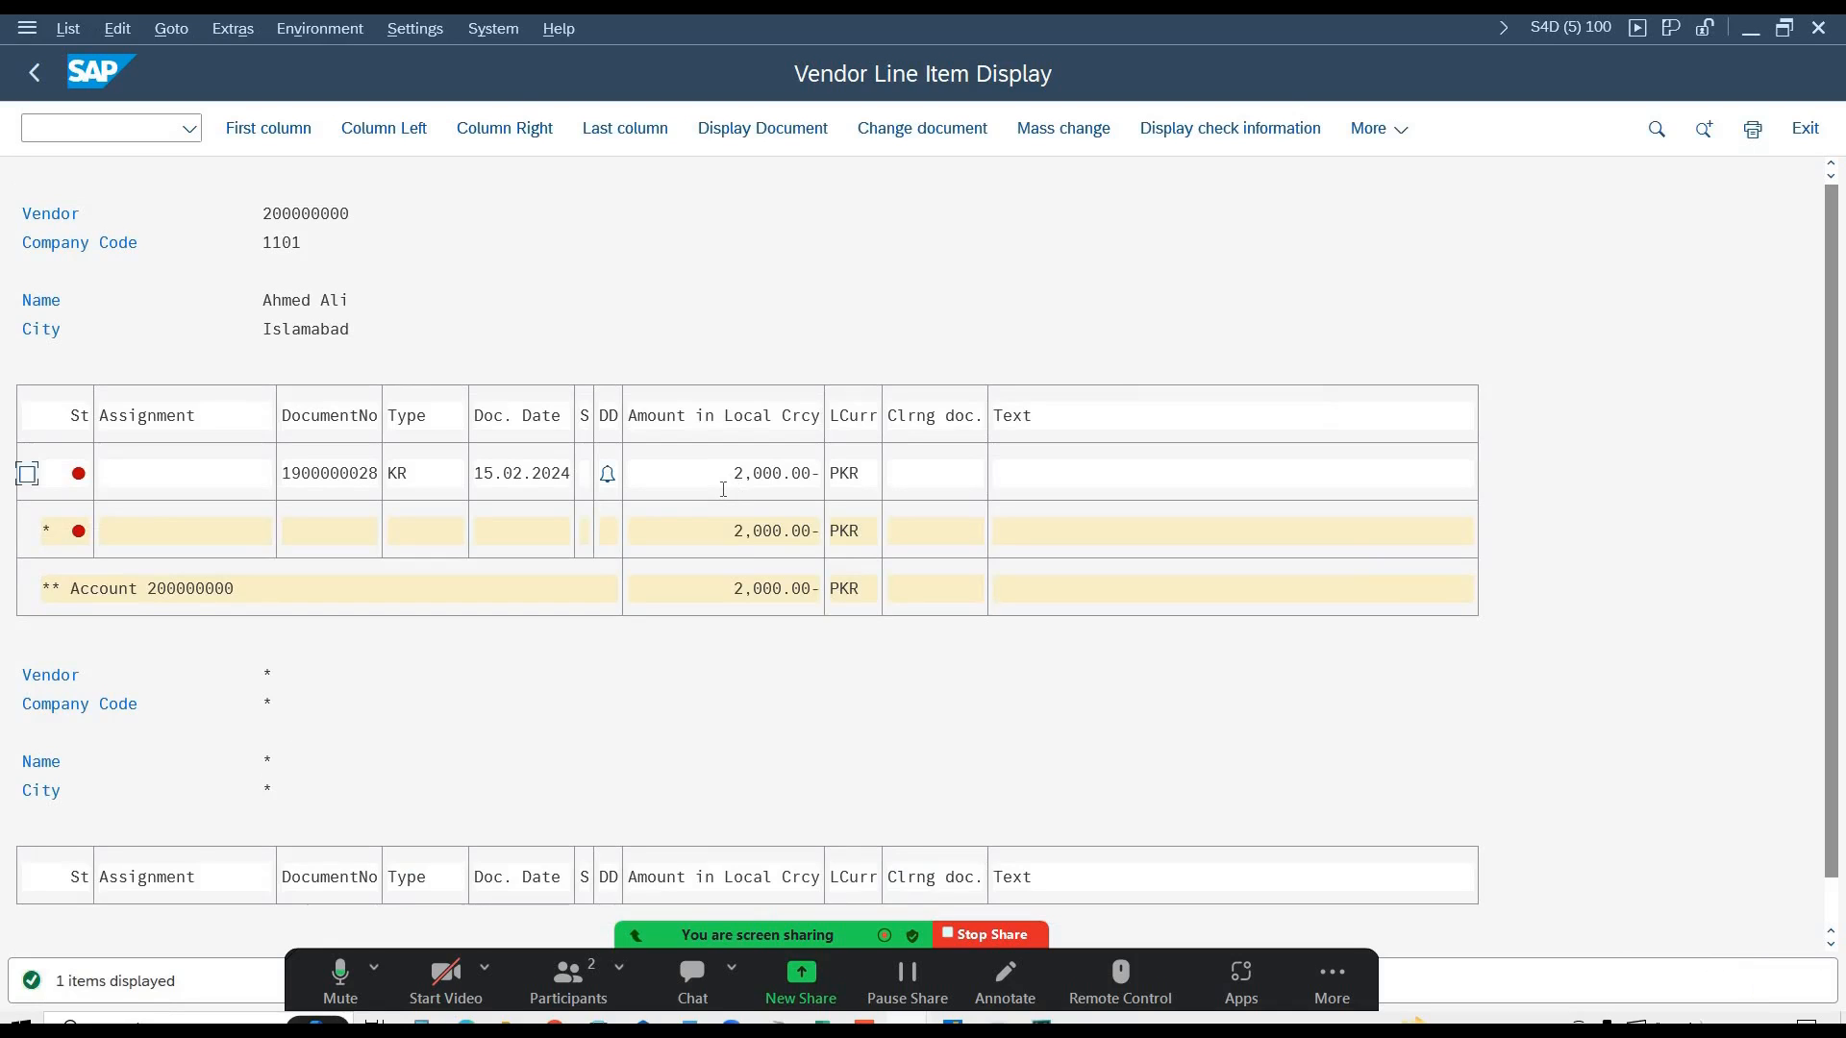
# - Compare the listed invoice with the activated item in the payment session, and return to the vendor line item display
pyautogui.hotkey('alt', 'Tab')
pyautogui.hotkey('alt', 'd')
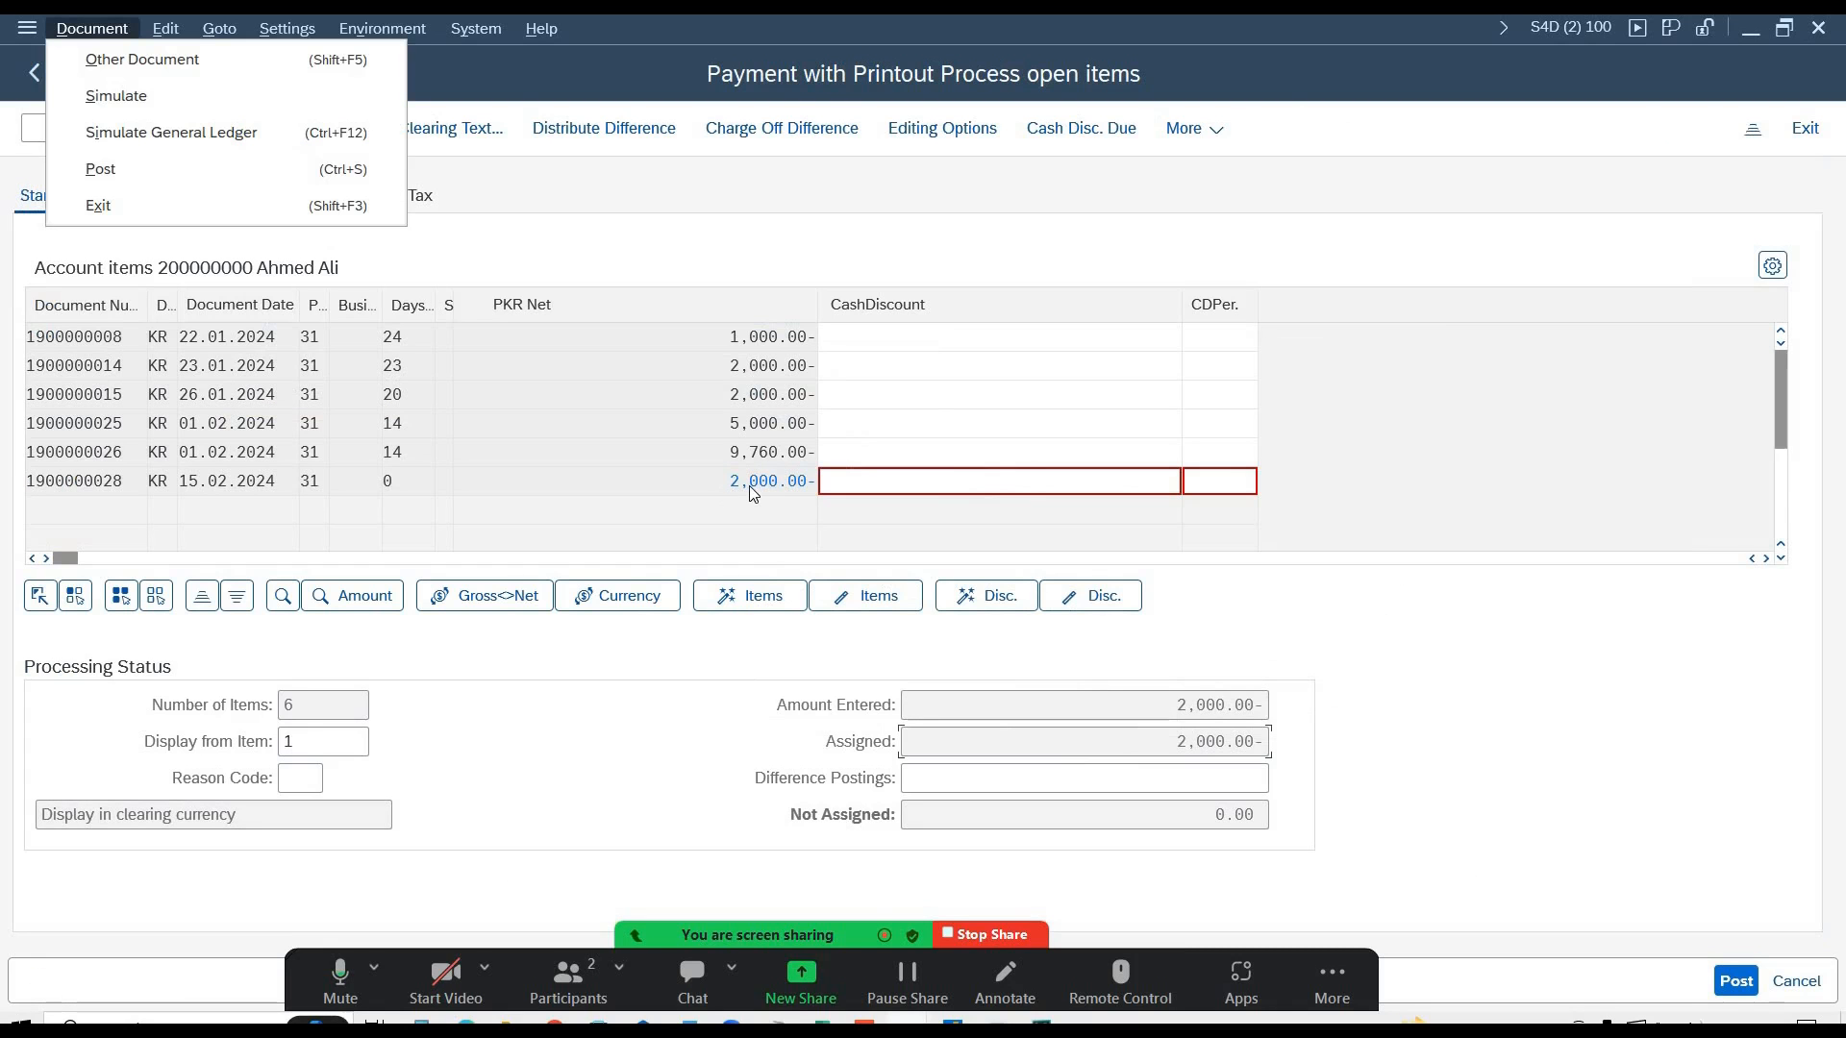
pyautogui.click(742, 484)
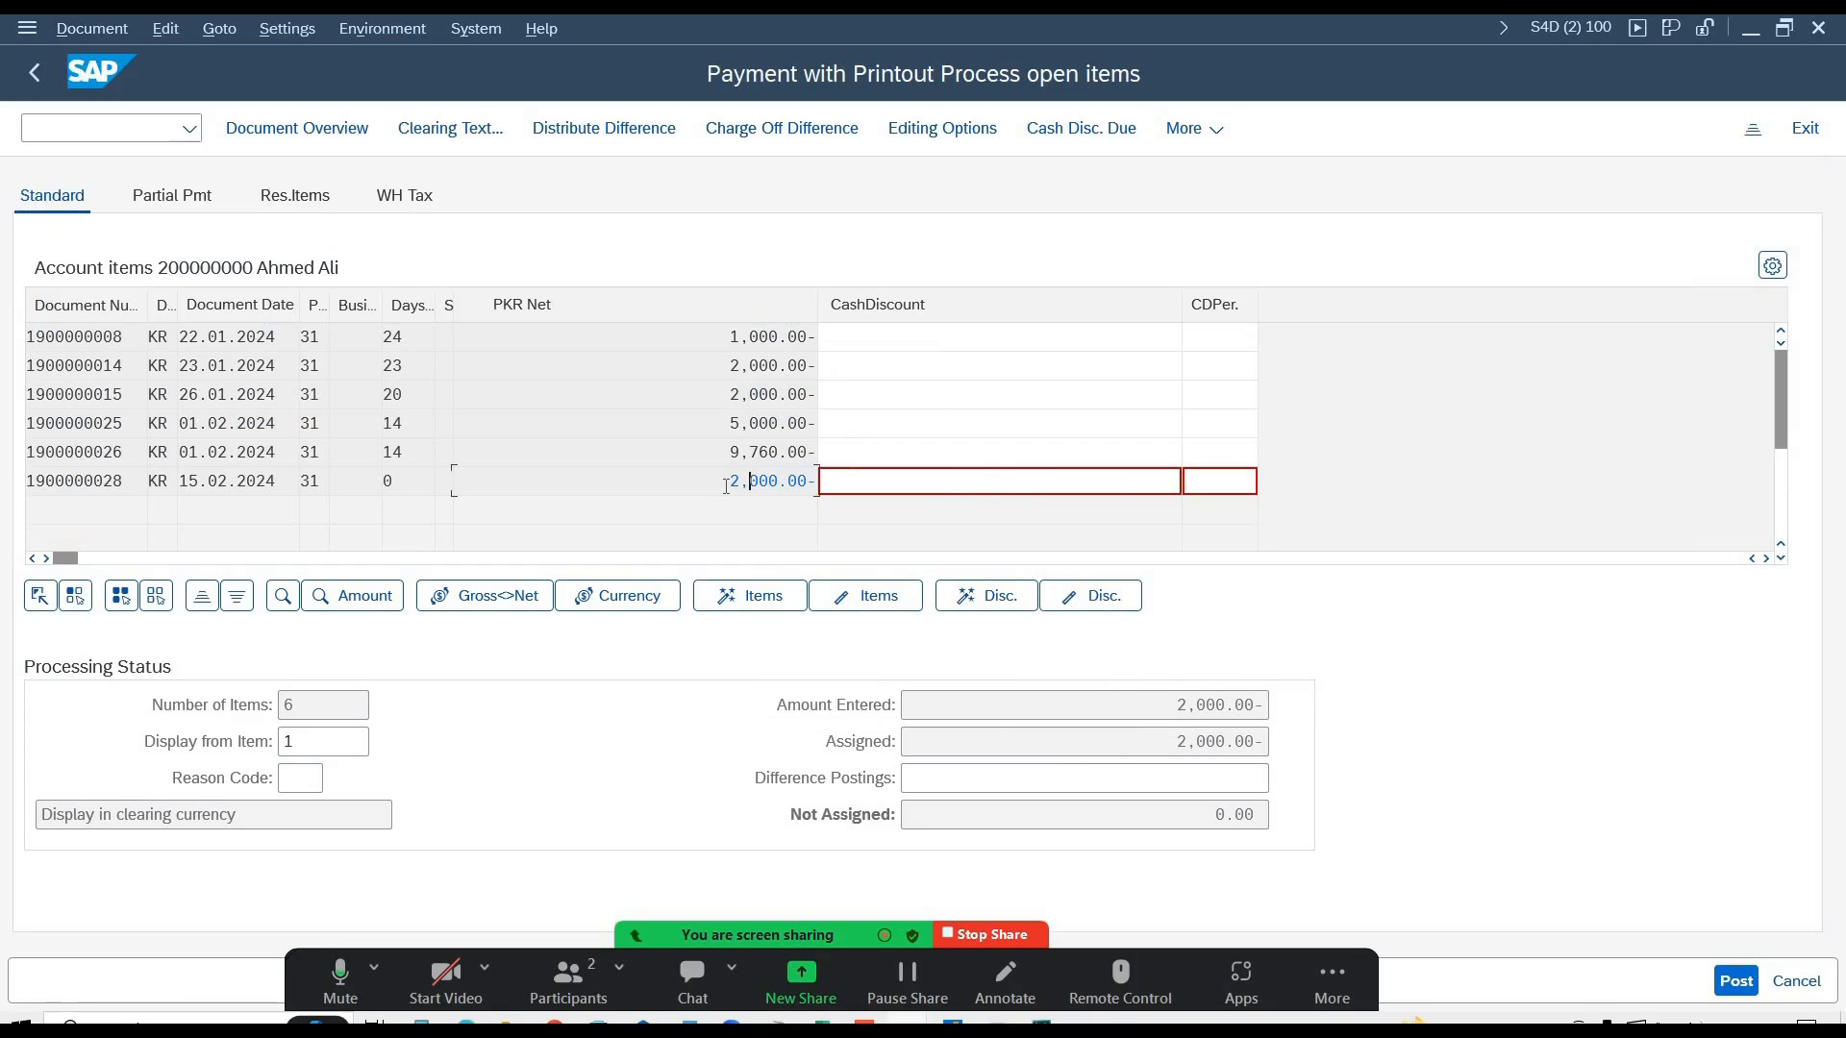
pyautogui.hotkey('alt', 'd')
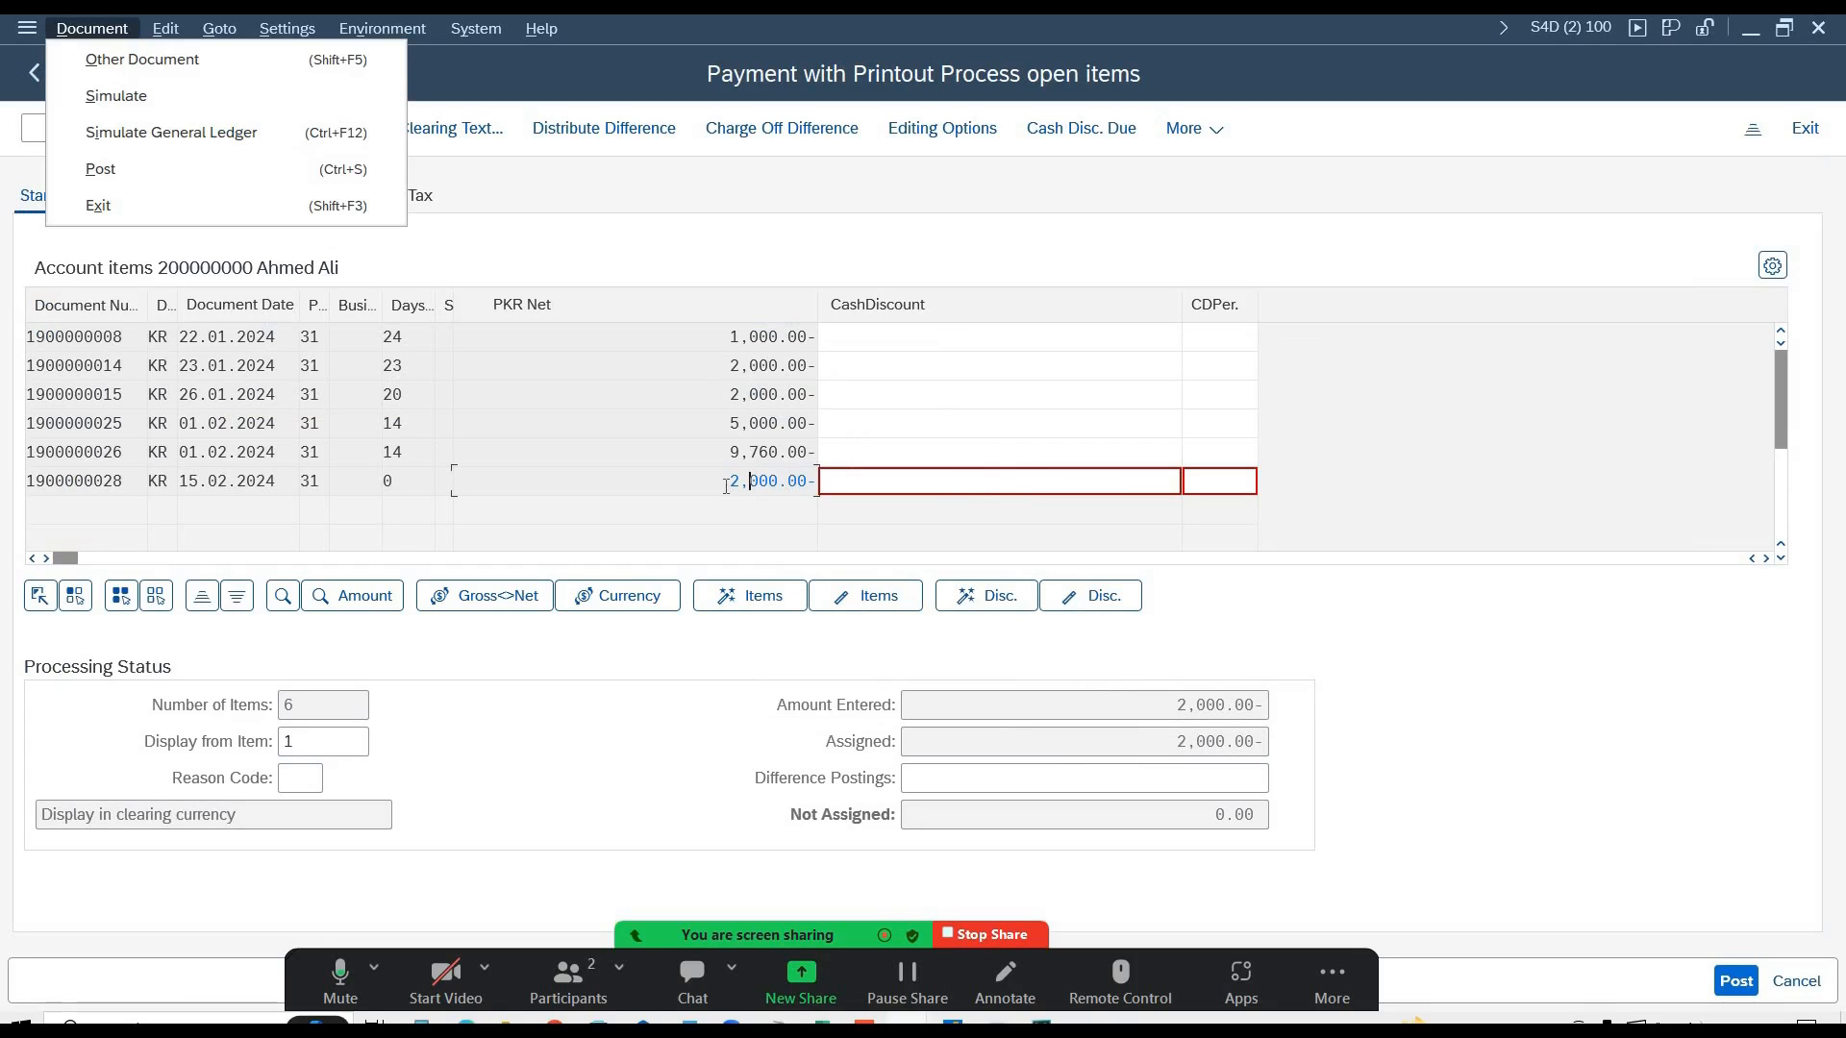
pyautogui.hotkey('alt', 'Tab')
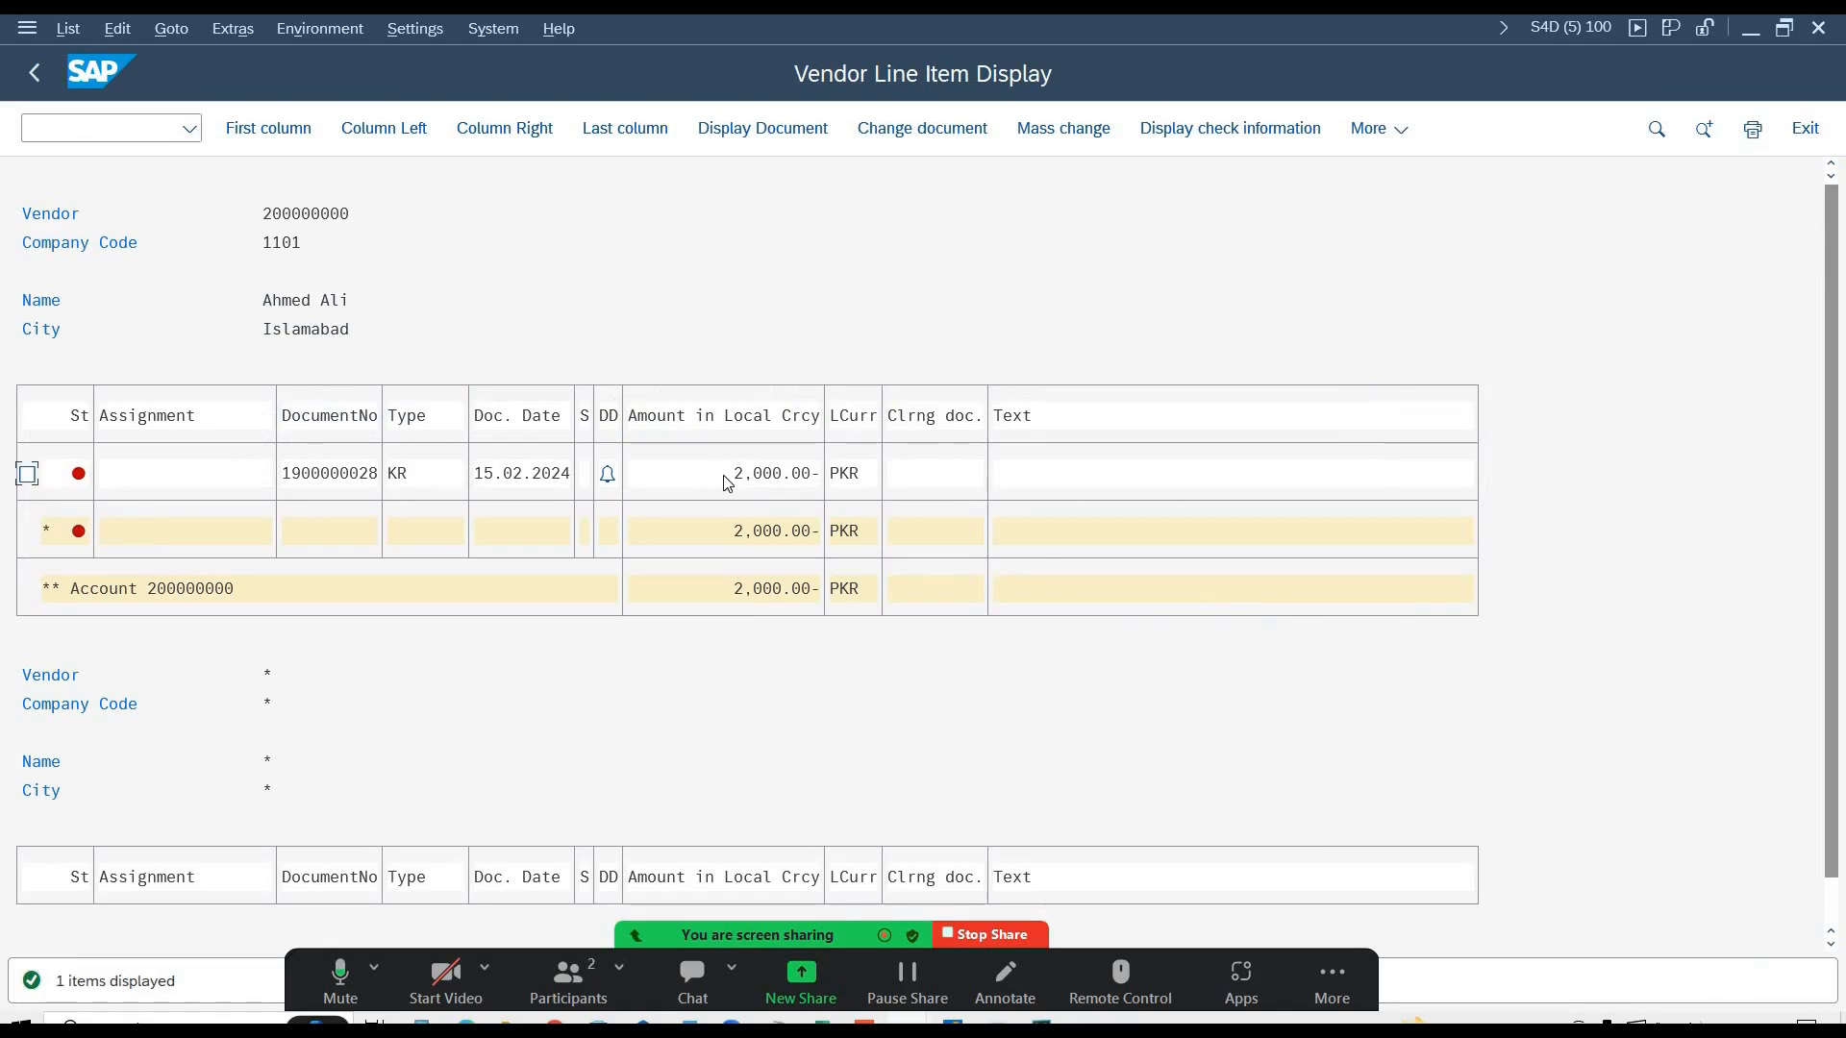
# - Open the vendor invoice line dated 15.02.2024 and call up its document overview to examine the posting
pyautogui.click(746, 473)
pyautogui.doubleClick(763, 475)
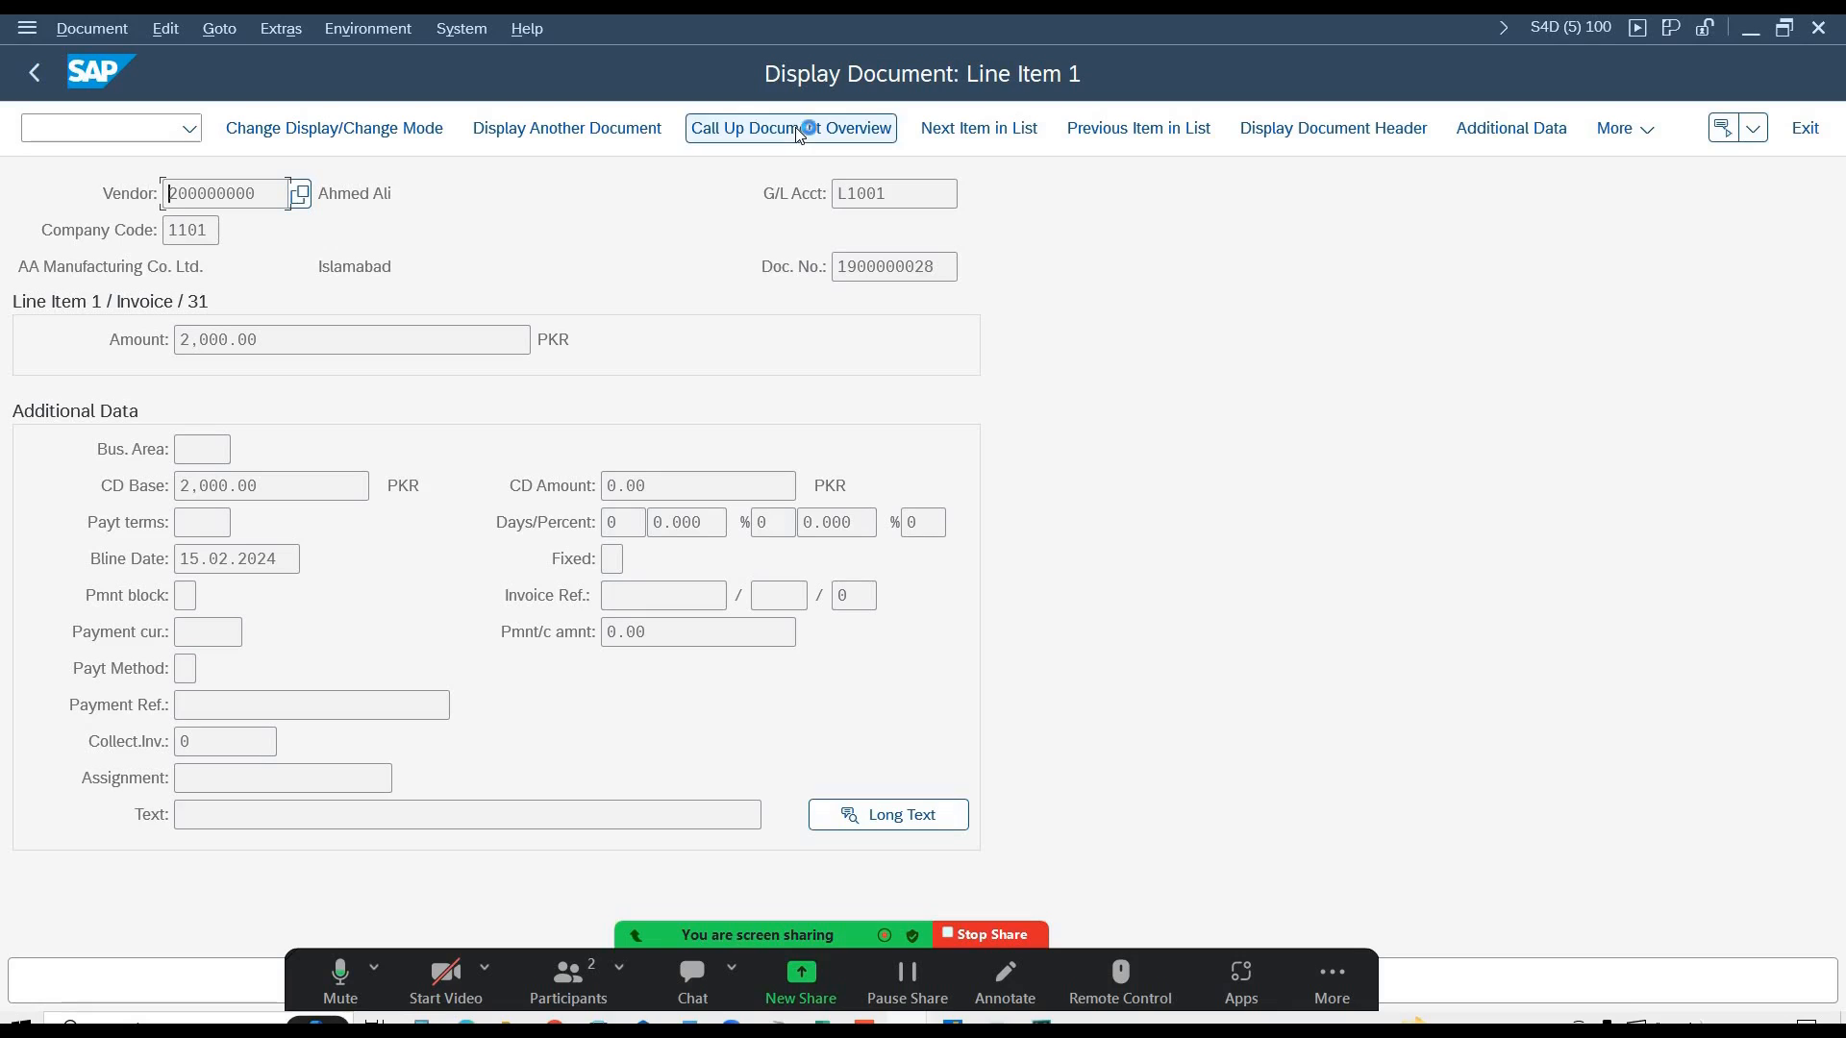
pyautogui.click(799, 131)
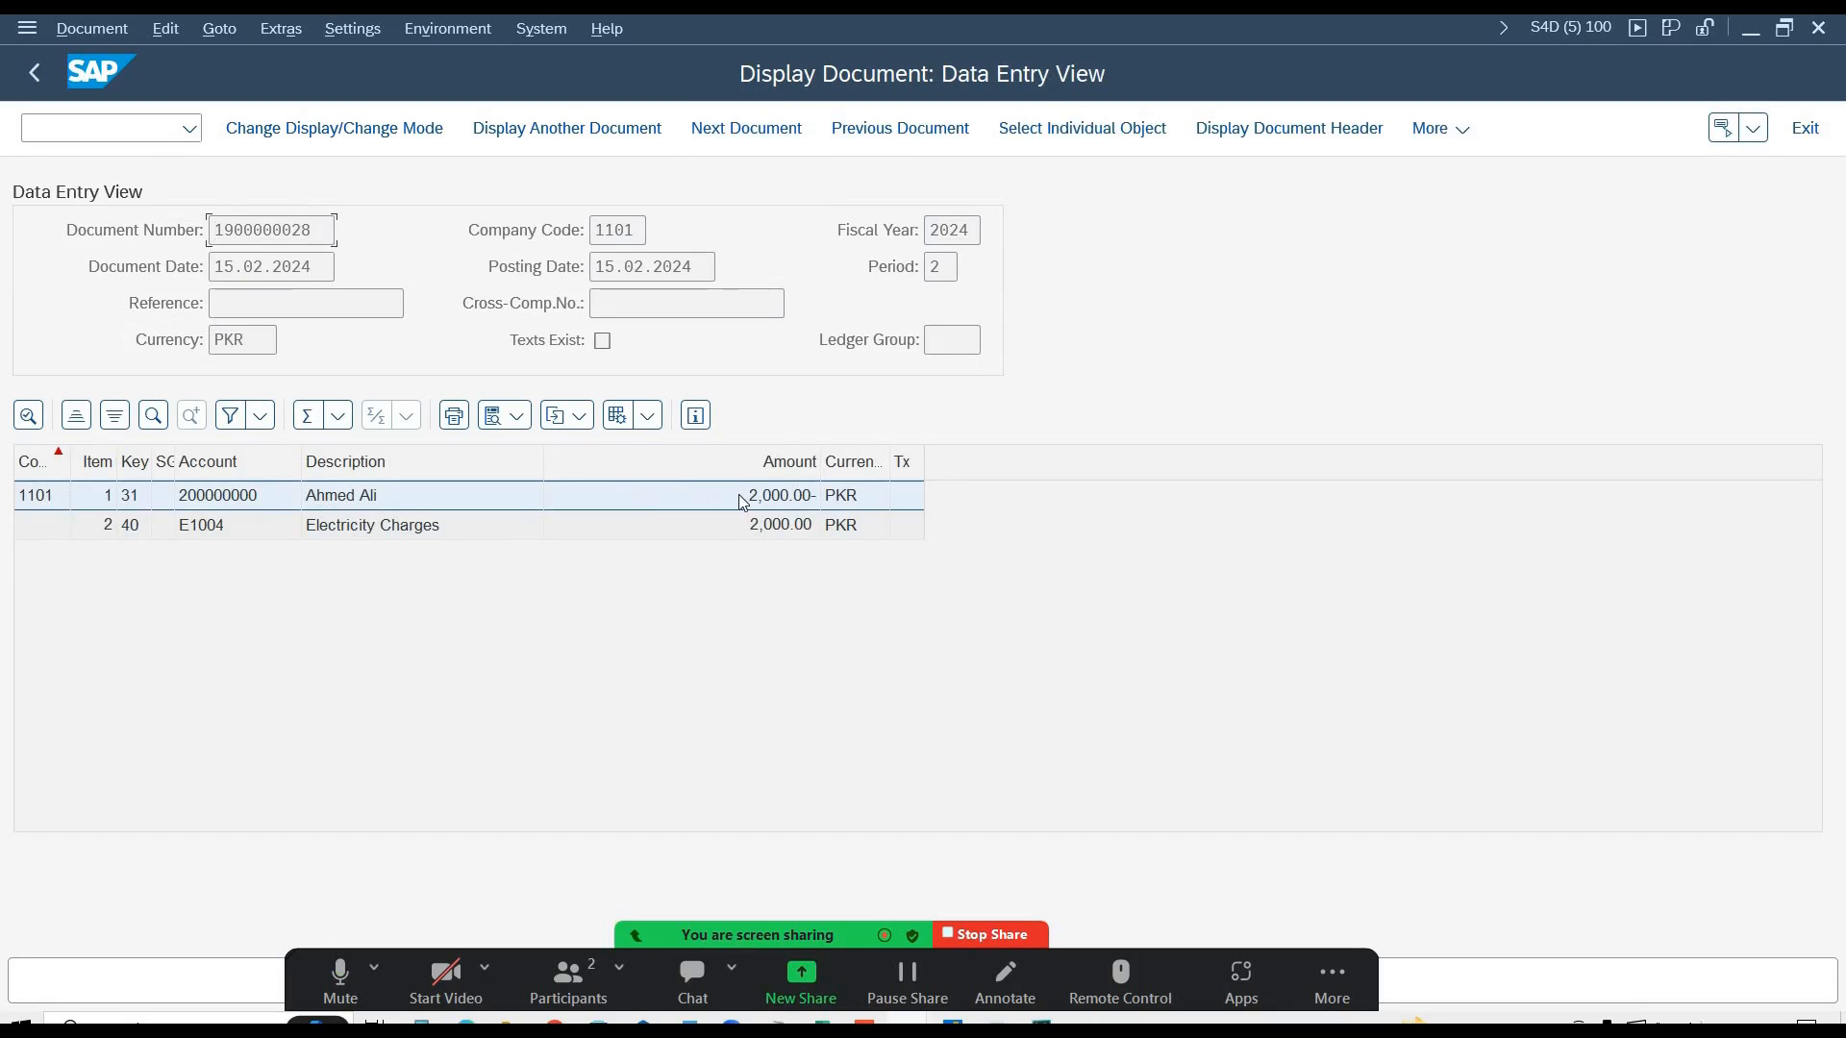
# - Examine the vendor and Electricity Charges lines of the invoice document, leave it and return to the payment session
pyautogui.click(780, 526)
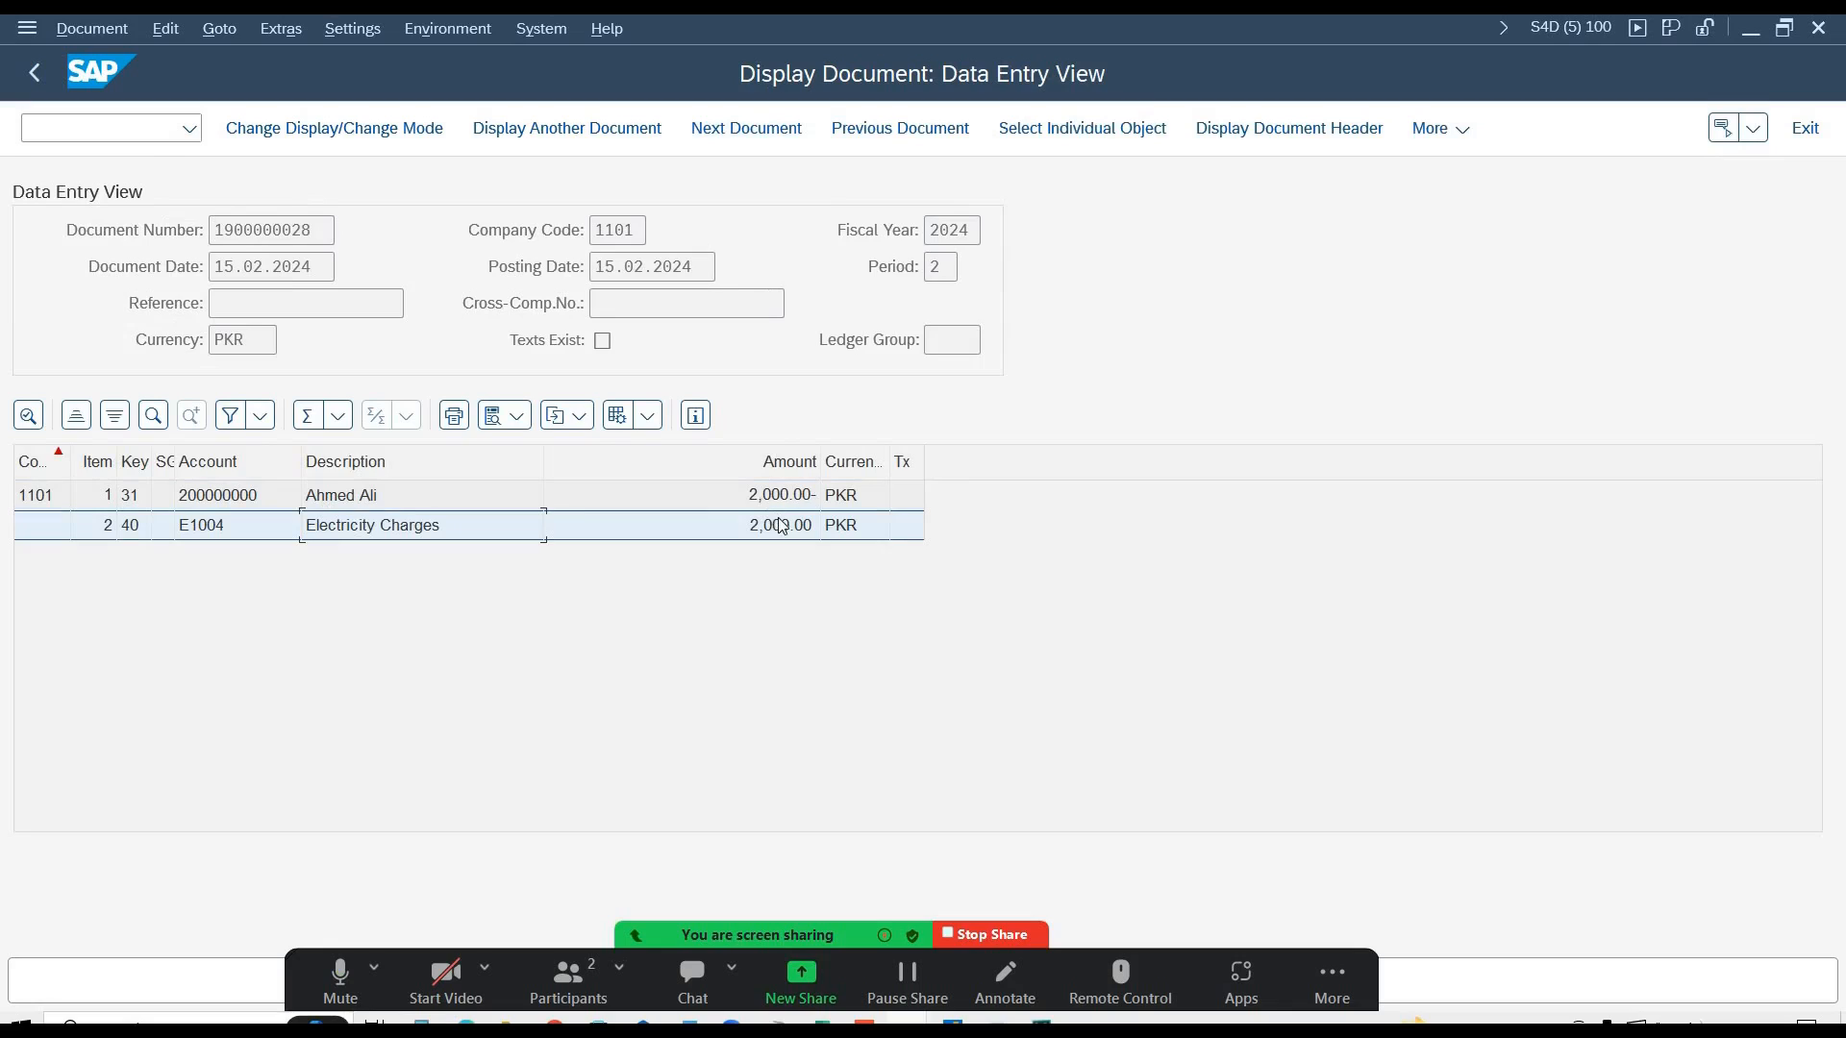
pyautogui.click(330, 503)
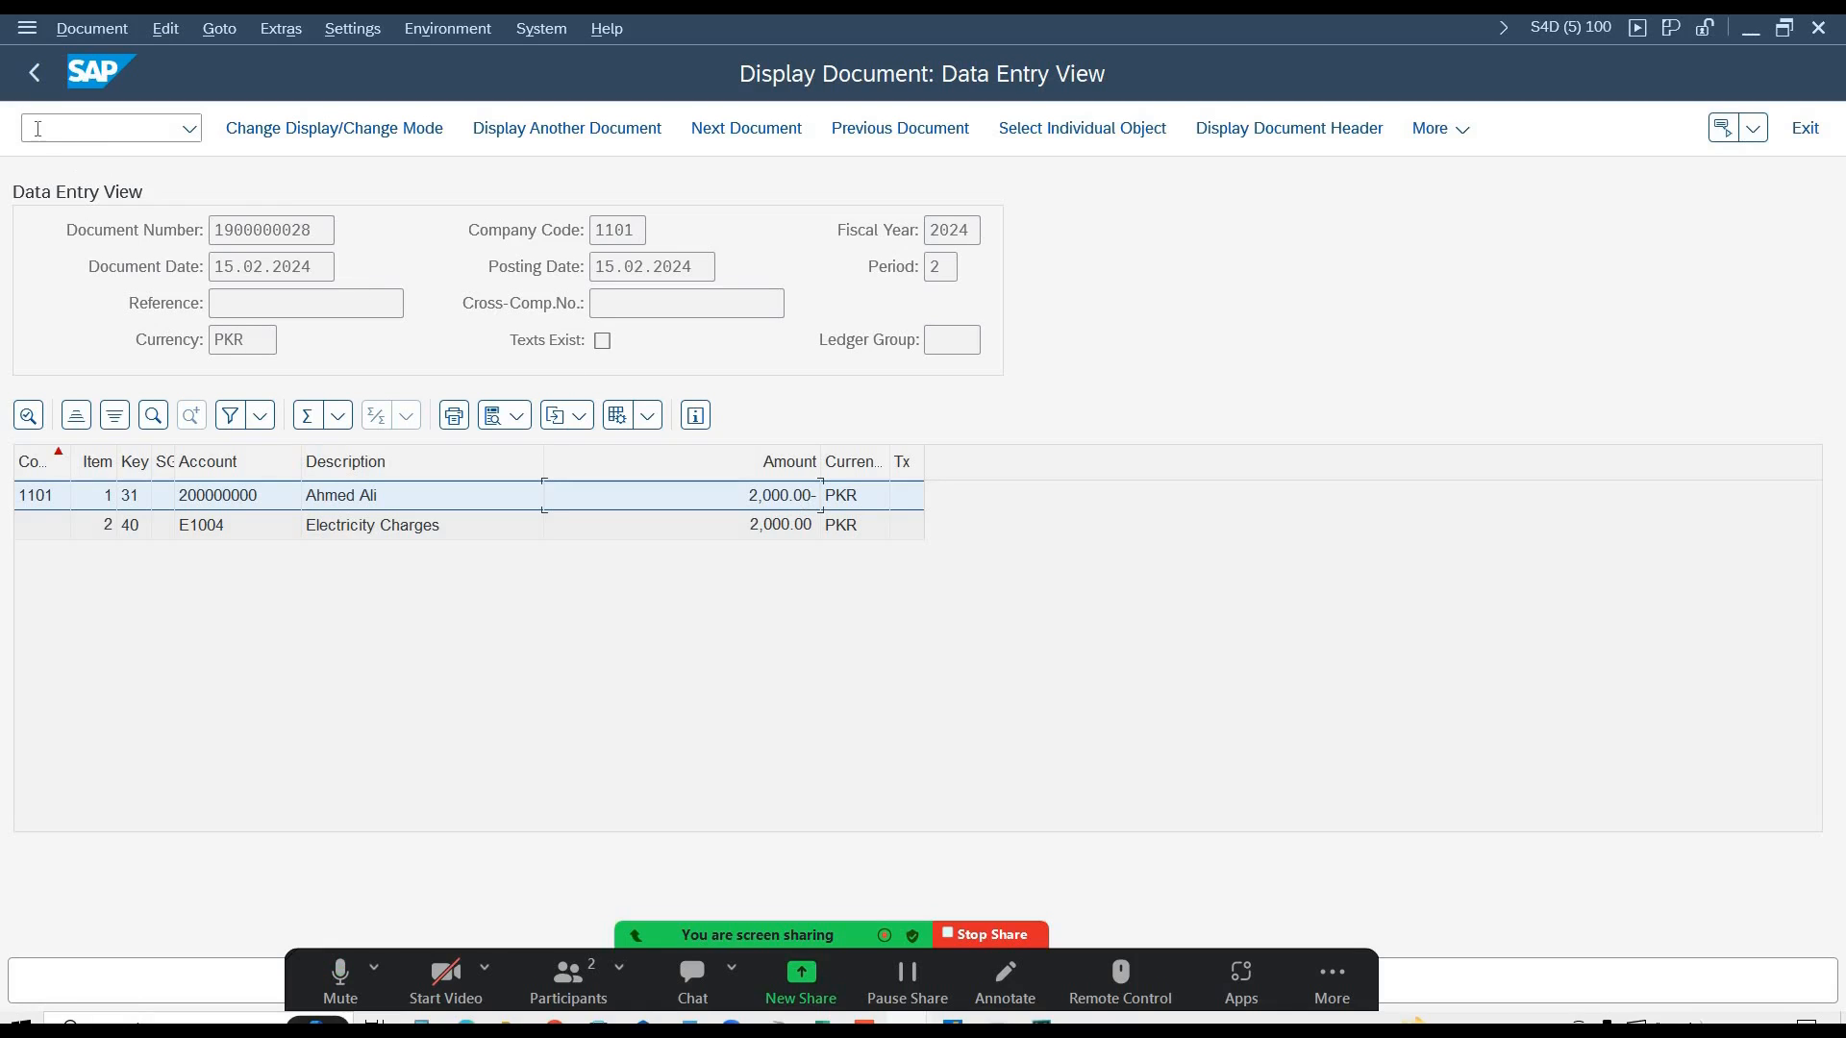
pyautogui.click(35, 82)
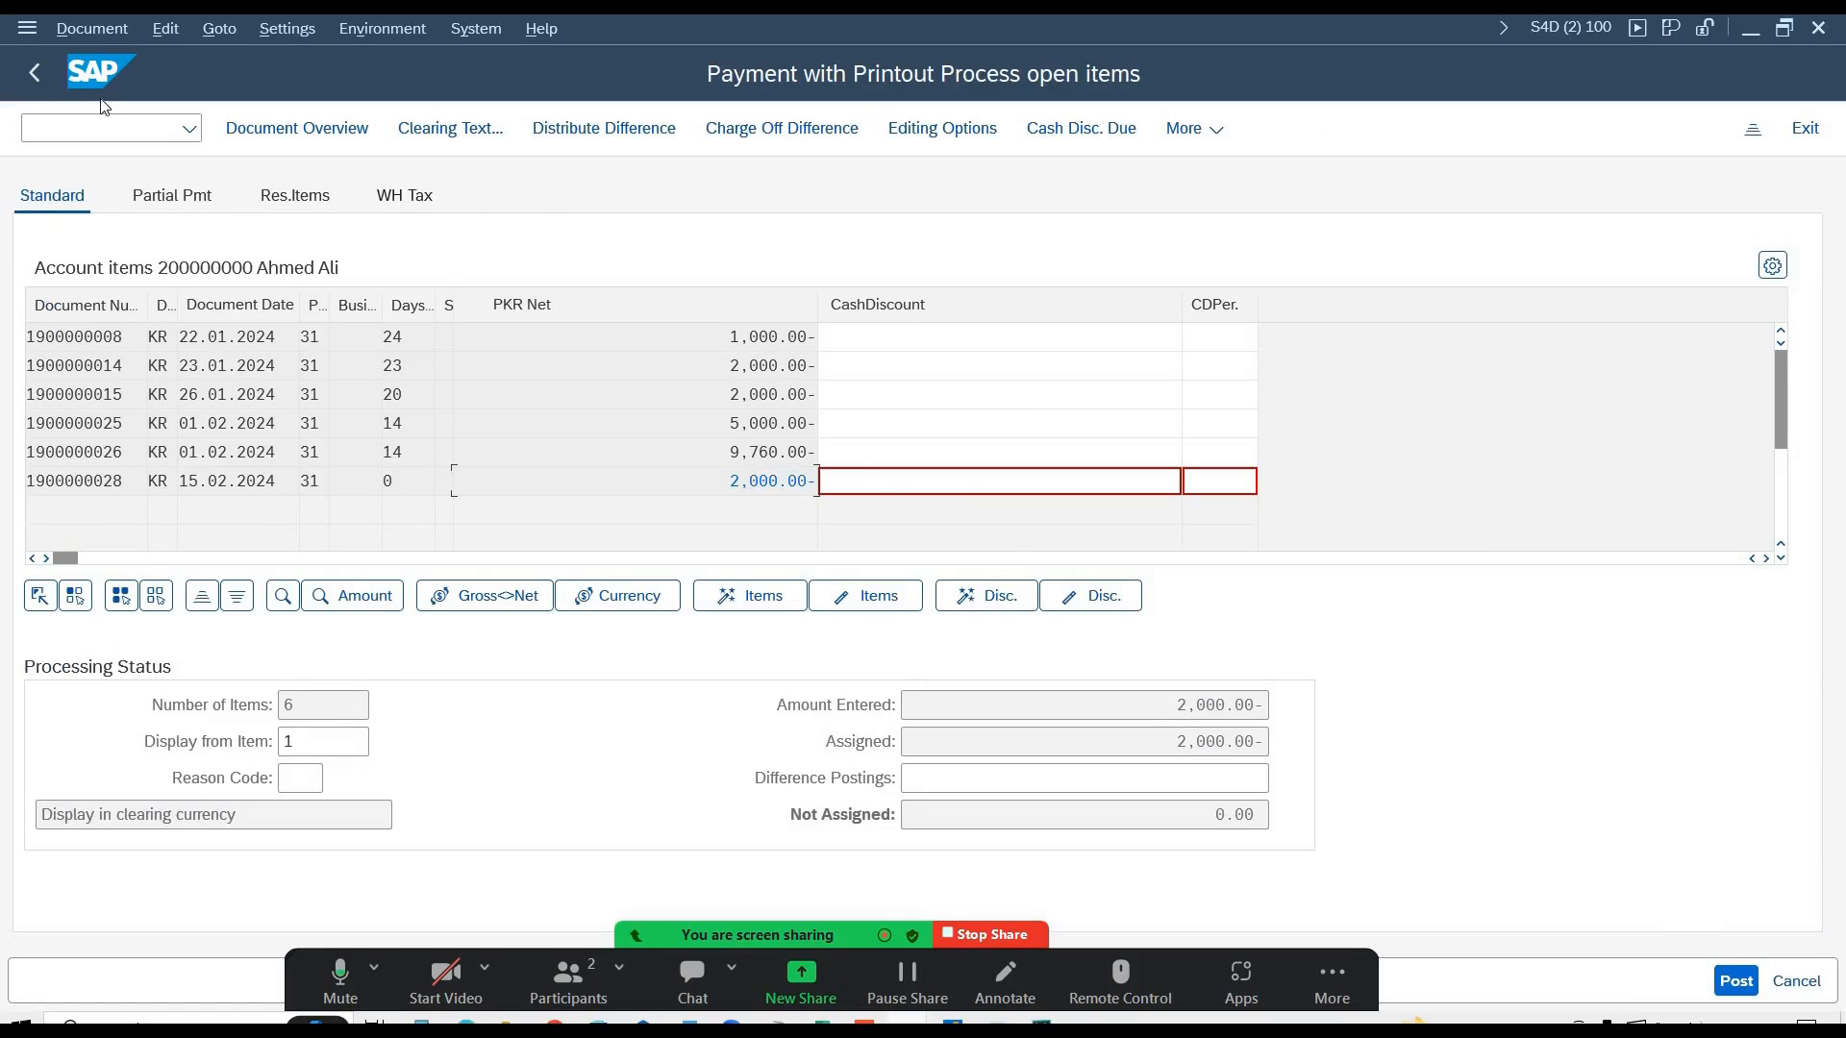
# - Simulate the outgoing payment, check its Bank Outgoing Clear line, and post the document
pyautogui.click(92, 28)
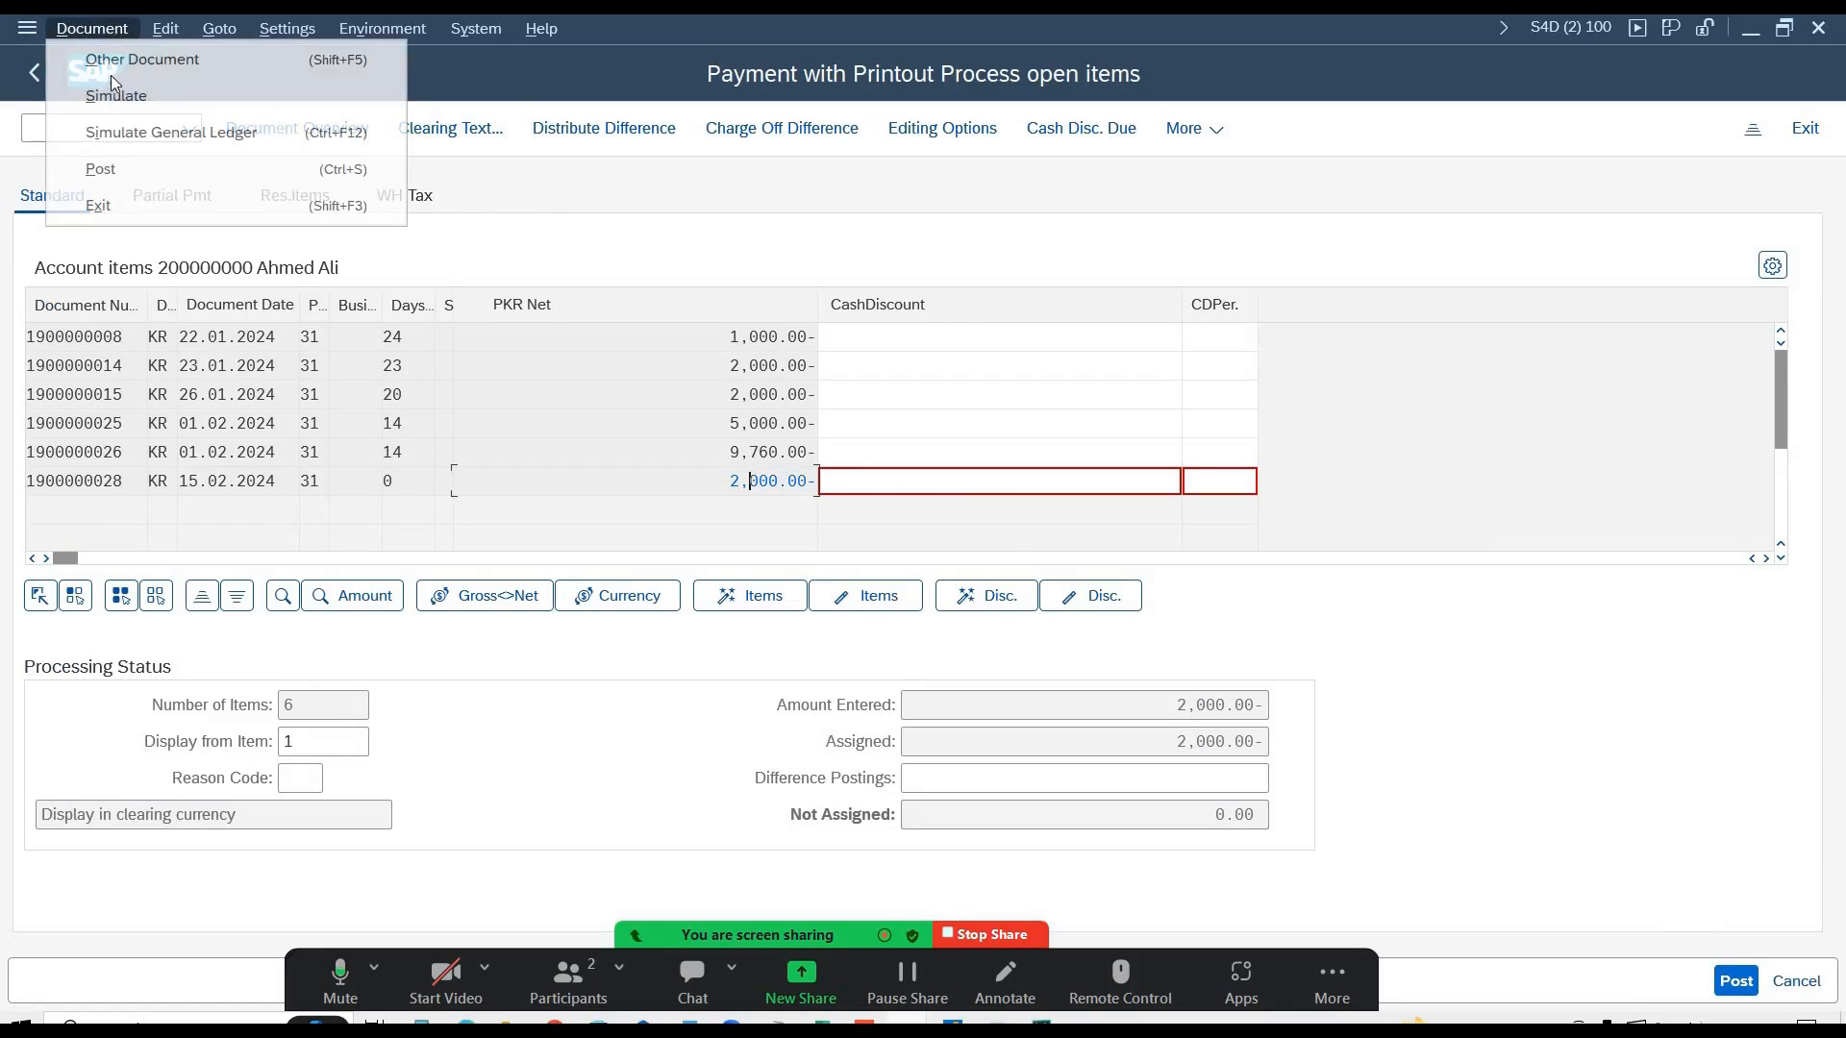
pyautogui.click(453, 399)
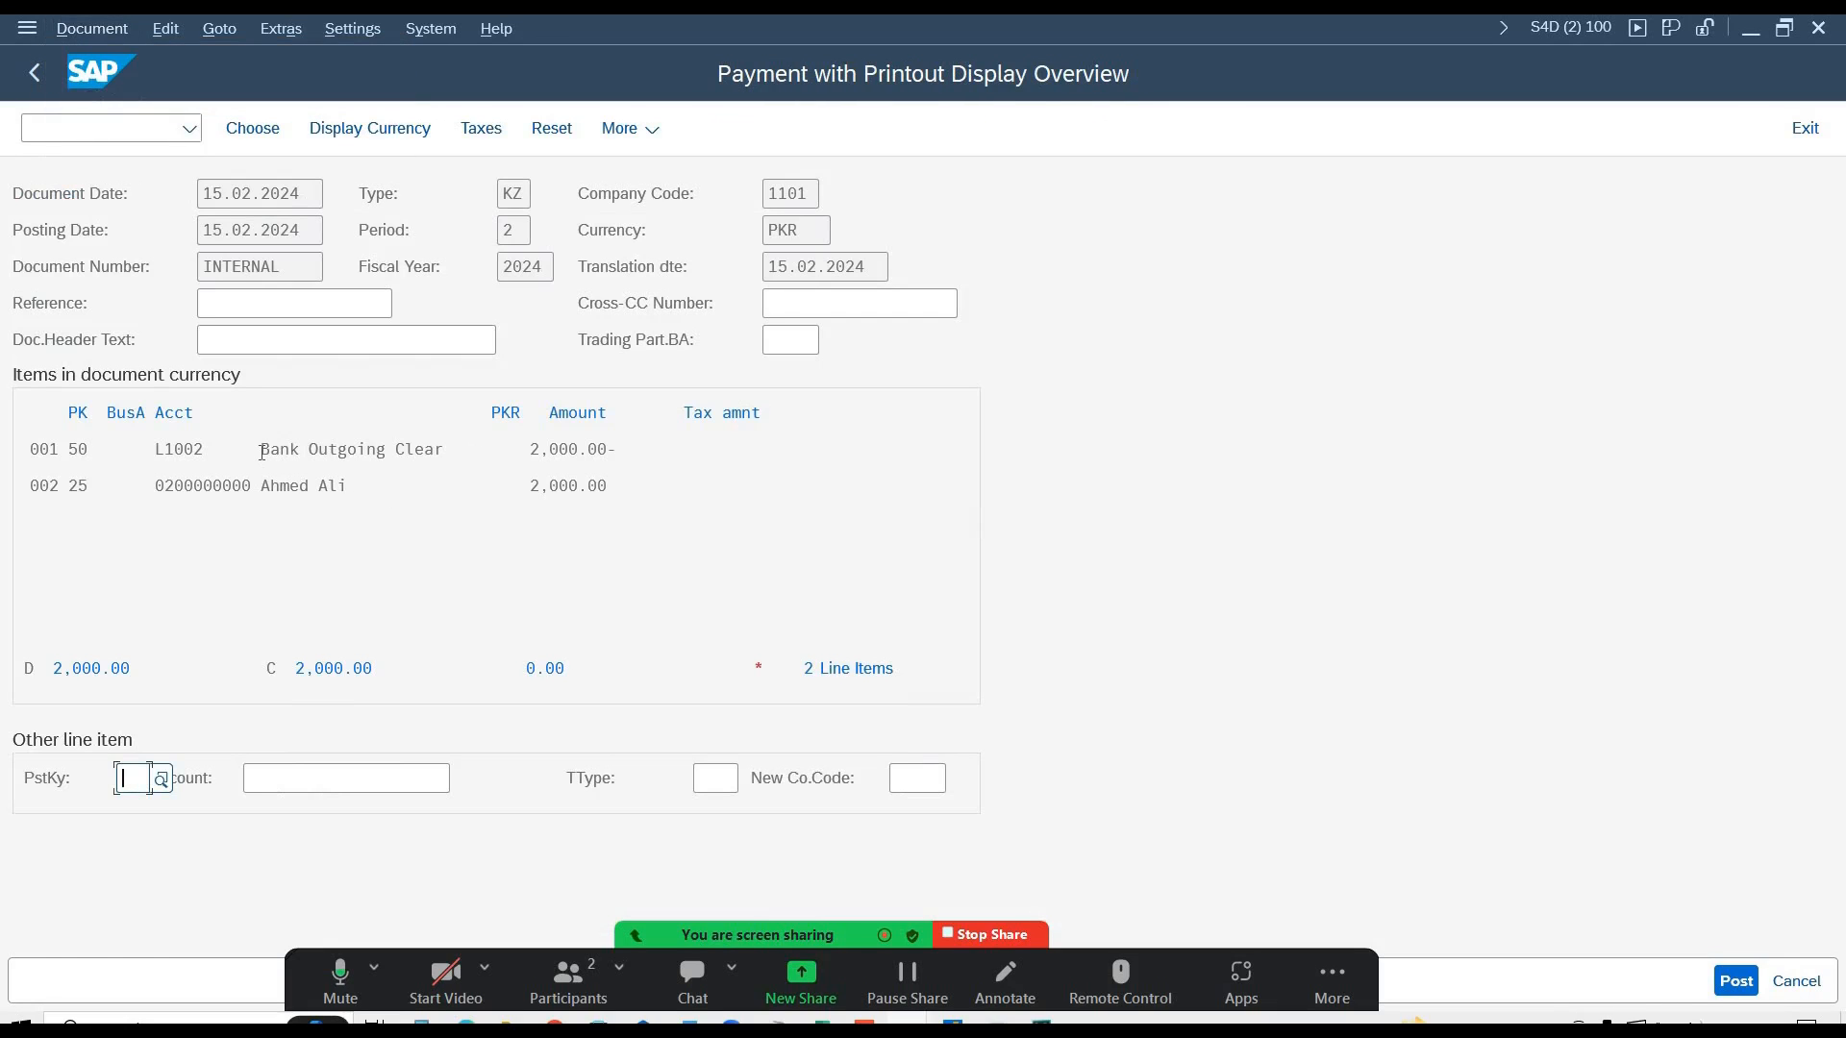
pyautogui.moveTo(261, 449); pyautogui.dragTo(449, 452)
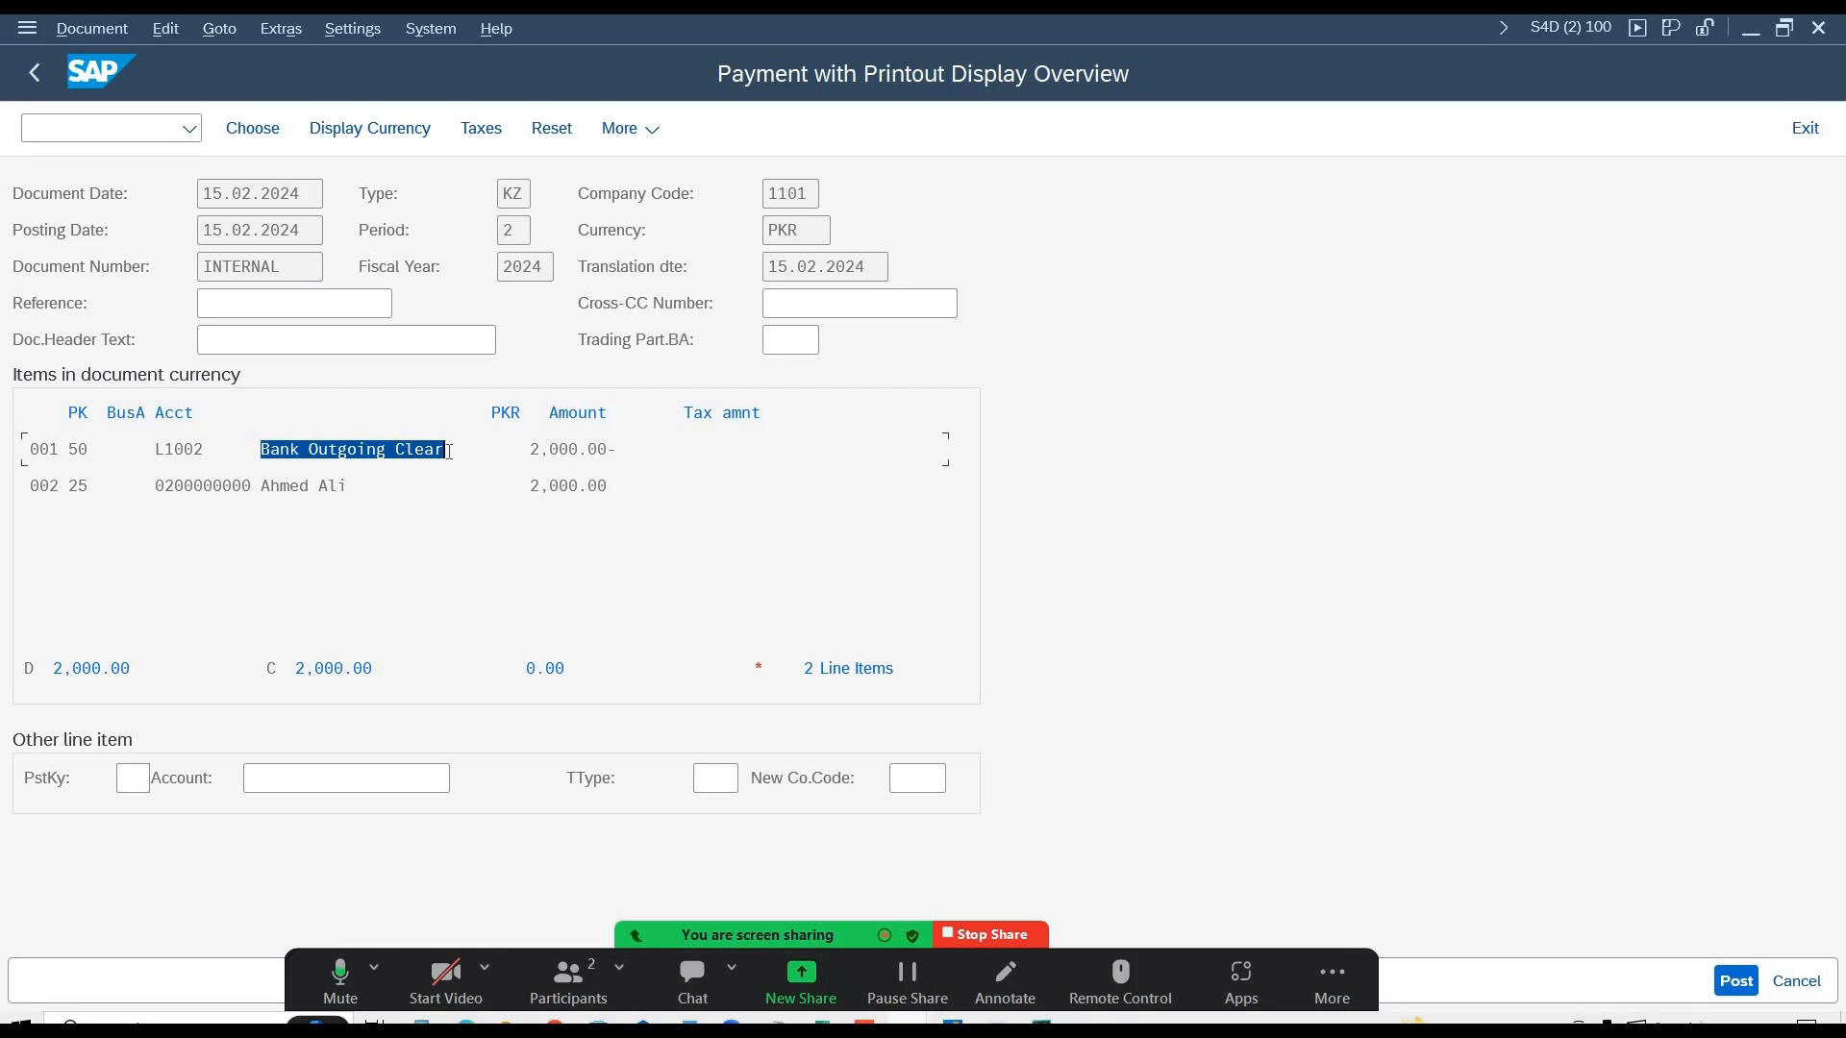
pyautogui.click(1742, 981)
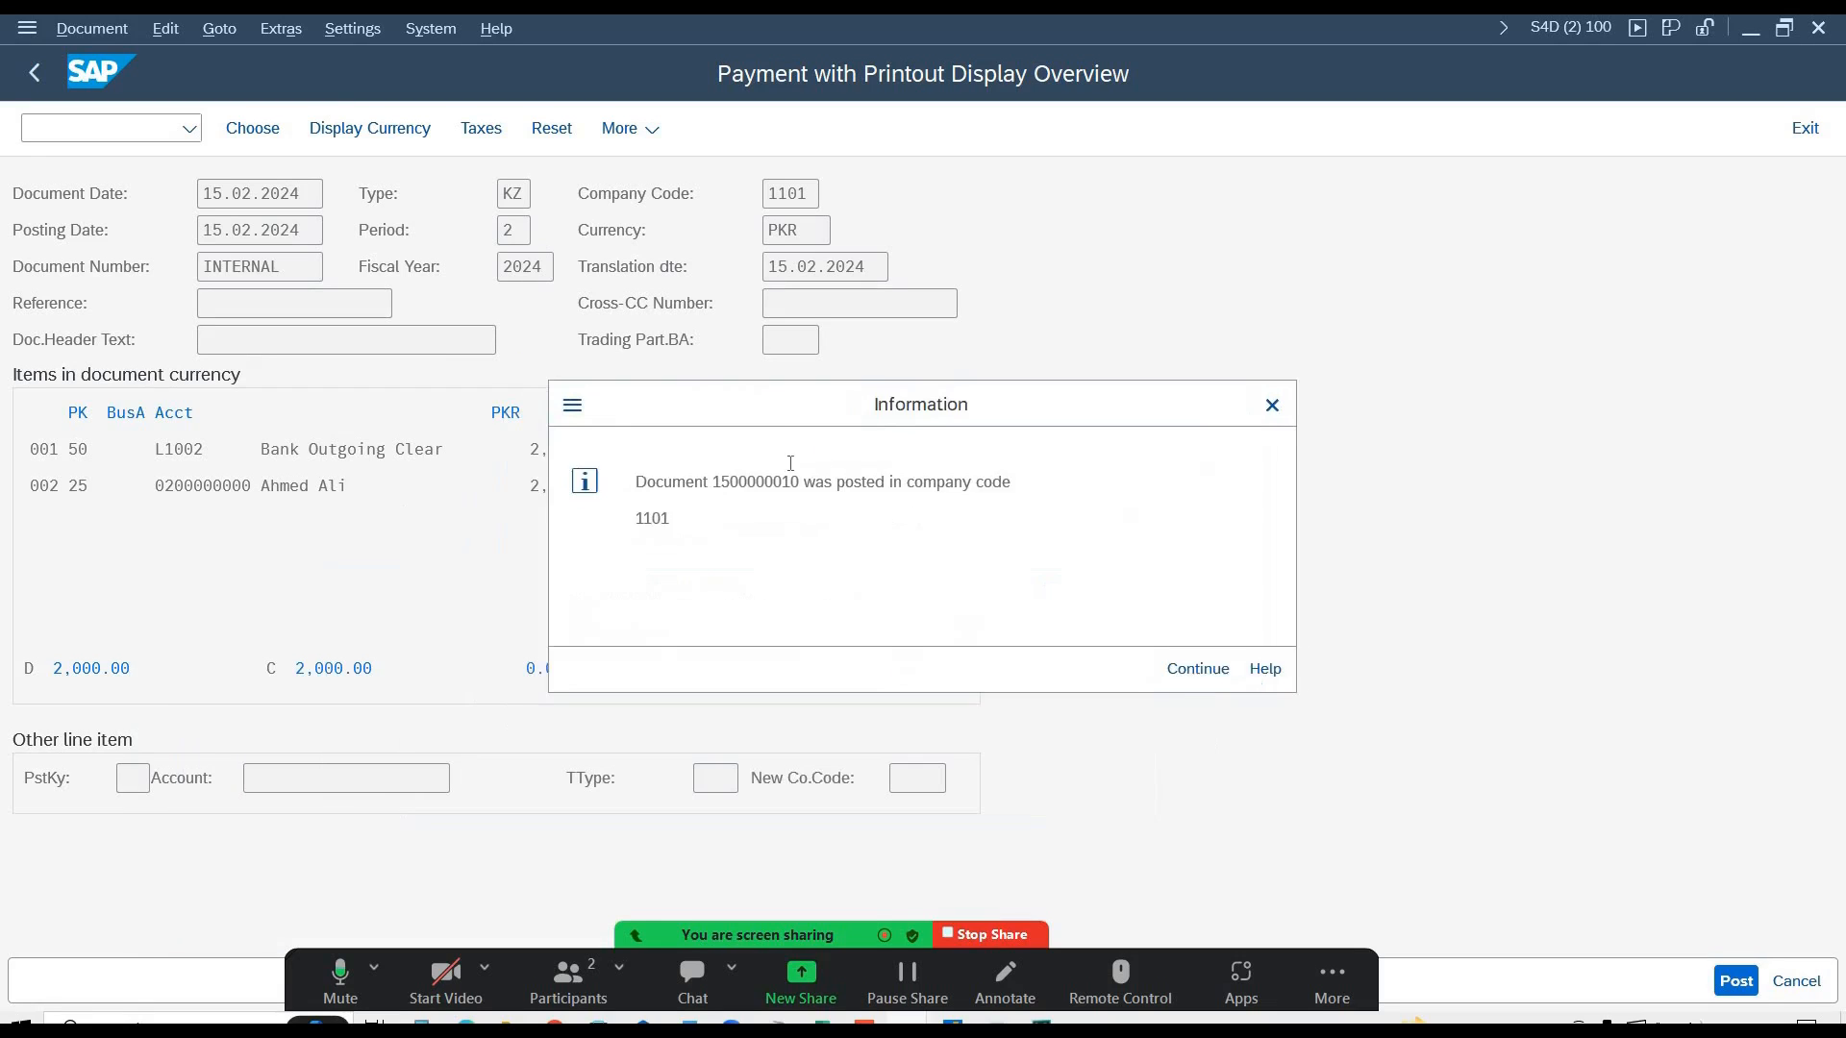
pyautogui.moveTo(723, 475); pyautogui.dragTo(816, 478)
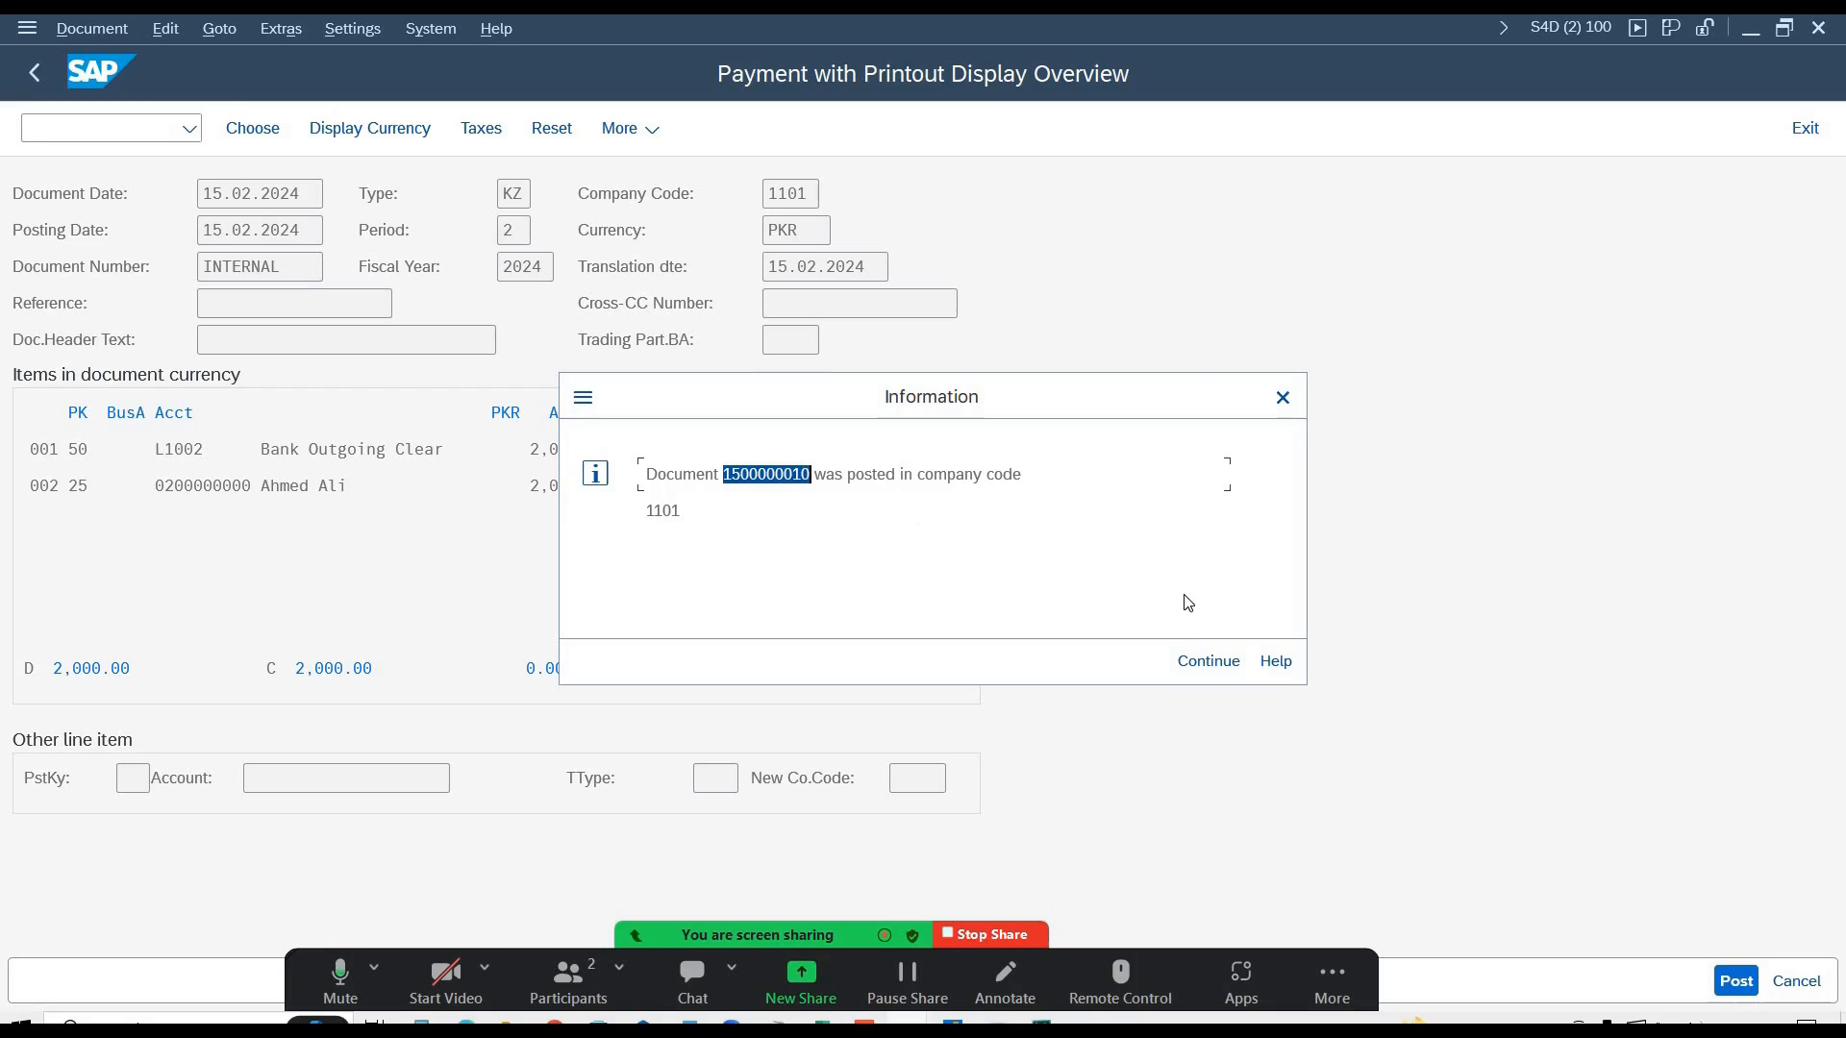
pyautogui.click(1210, 664)
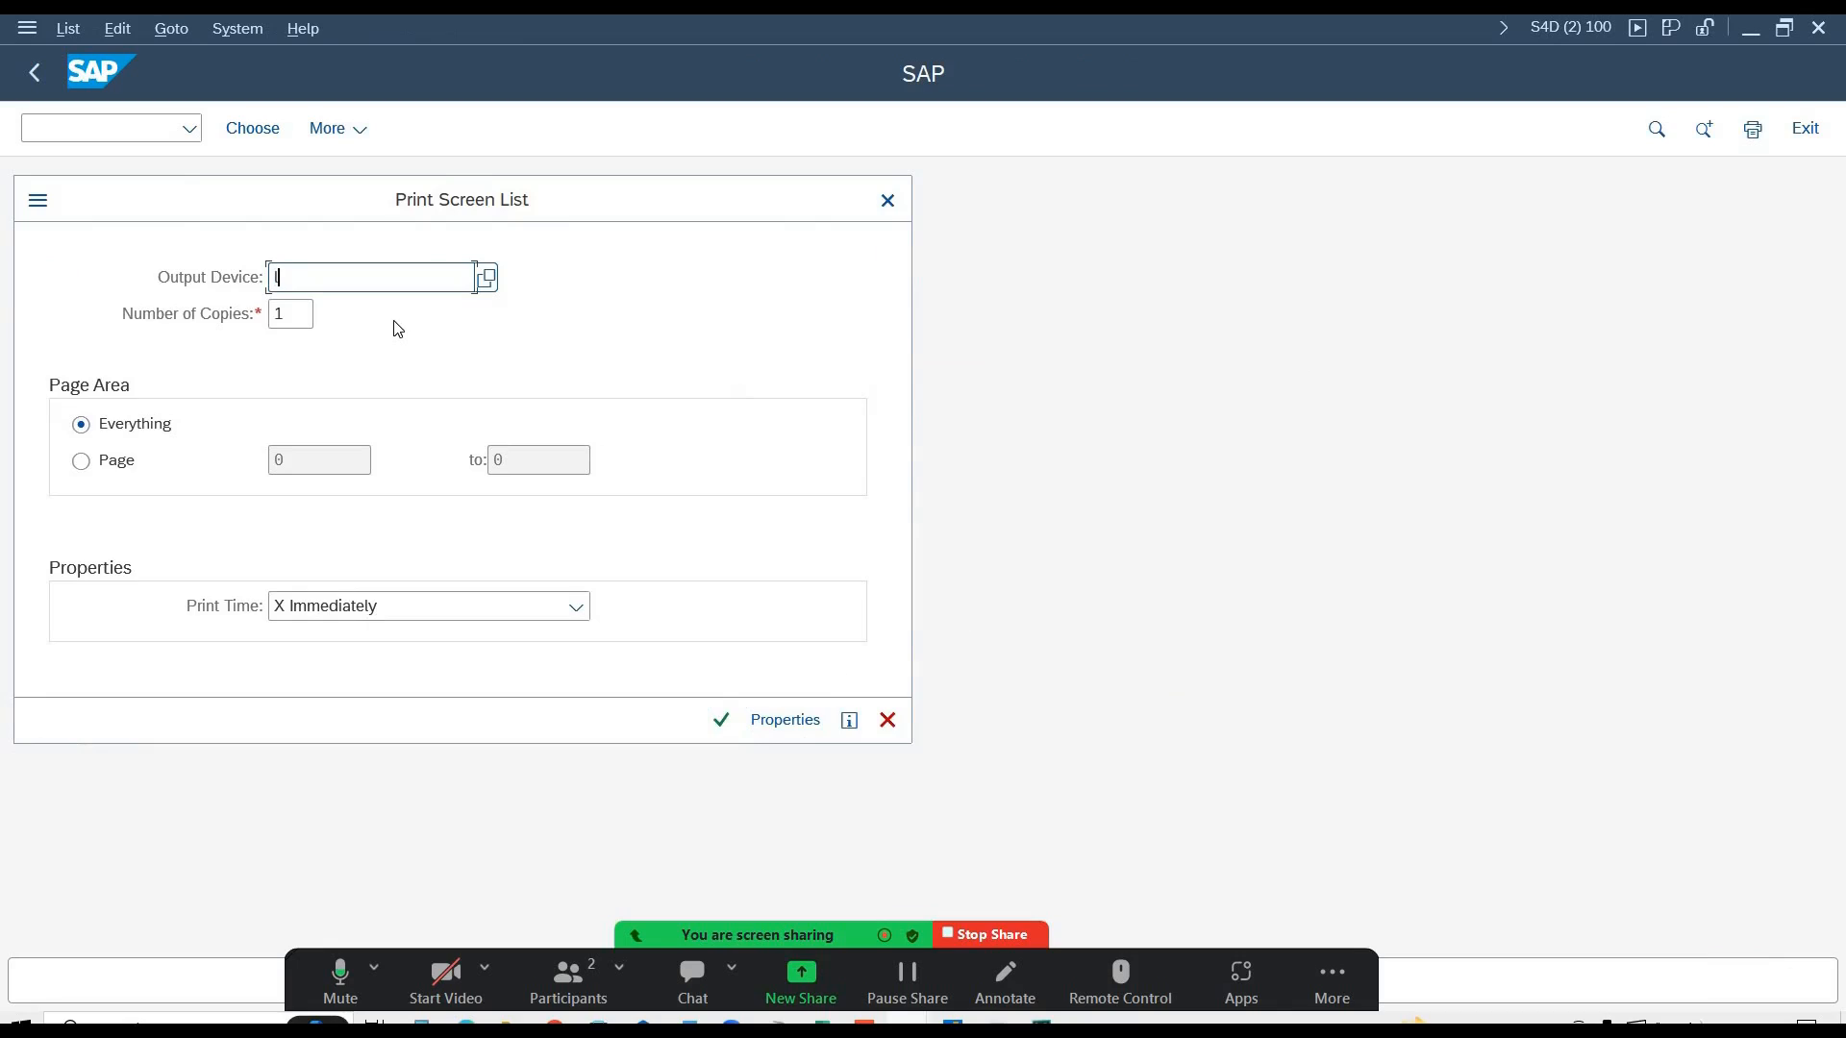
# - Print the payment list immediately on output device LP01 with one copy, viewing the spool request properties beforehand
pyautogui.write('lp01')
pyautogui.click(774, 726)
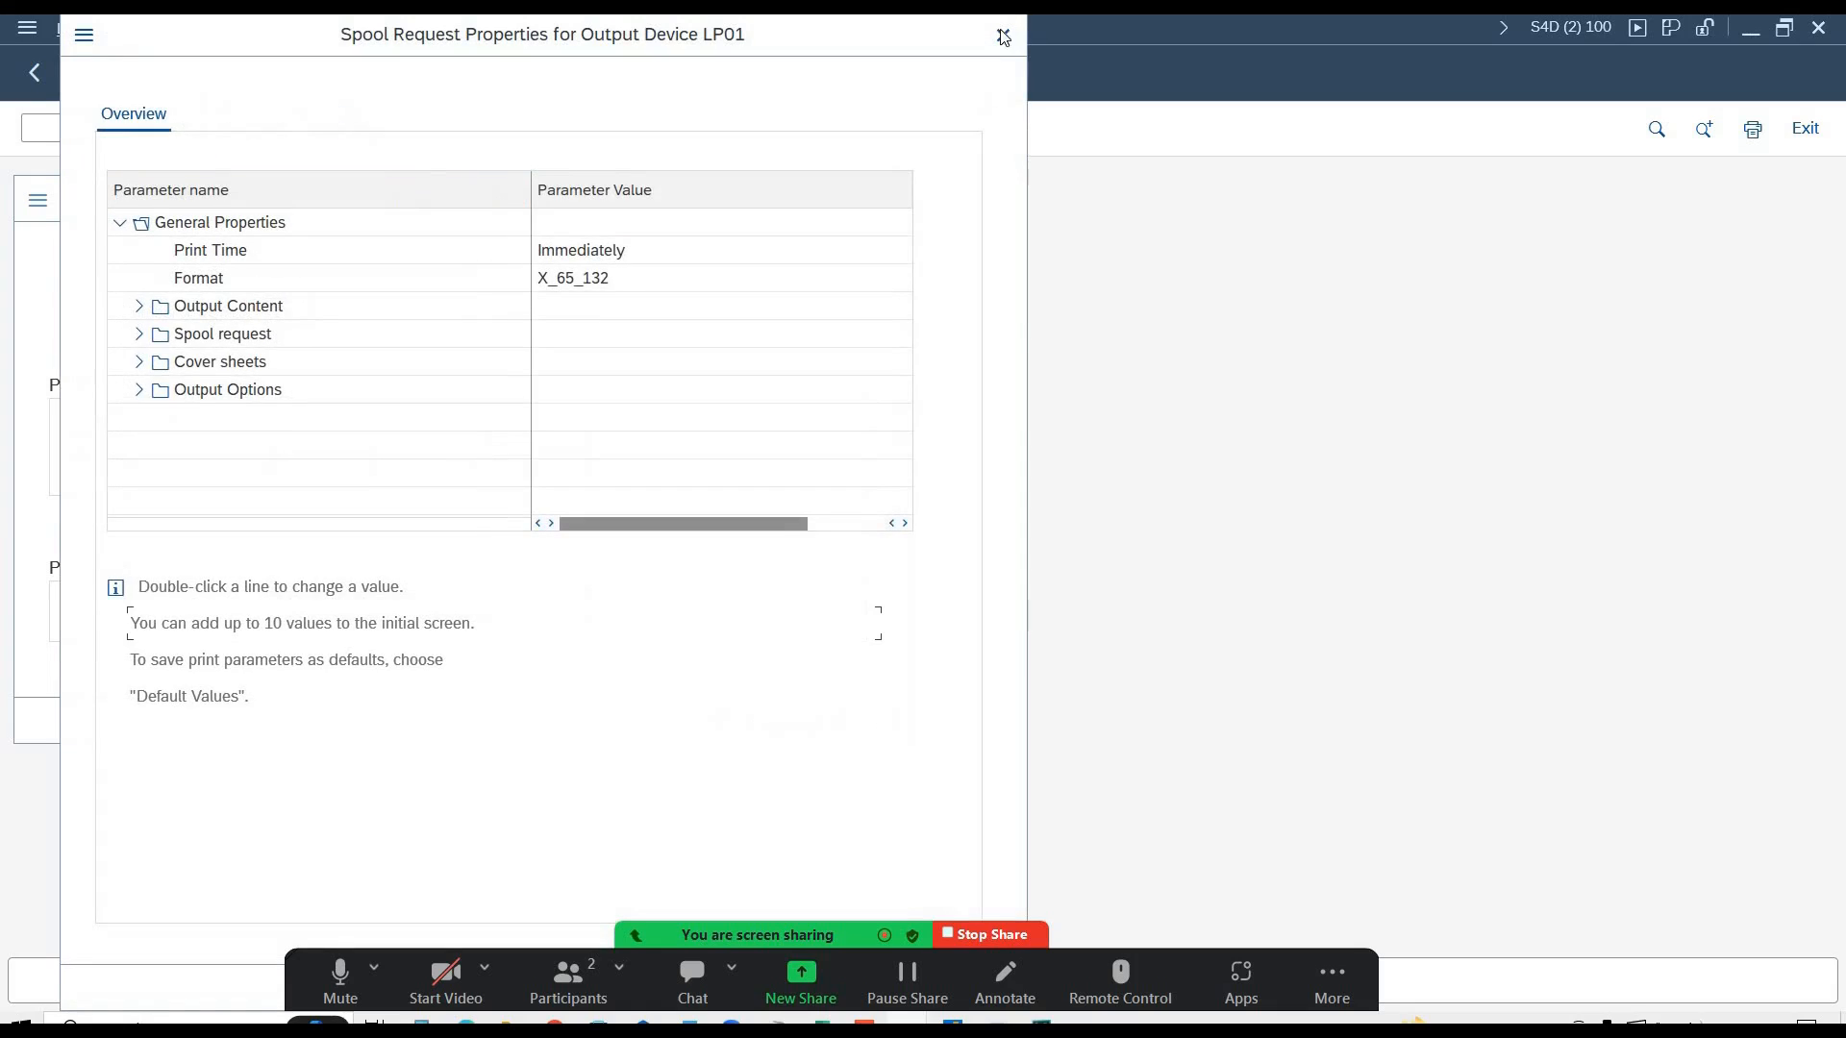
pyautogui.click(1003, 36)
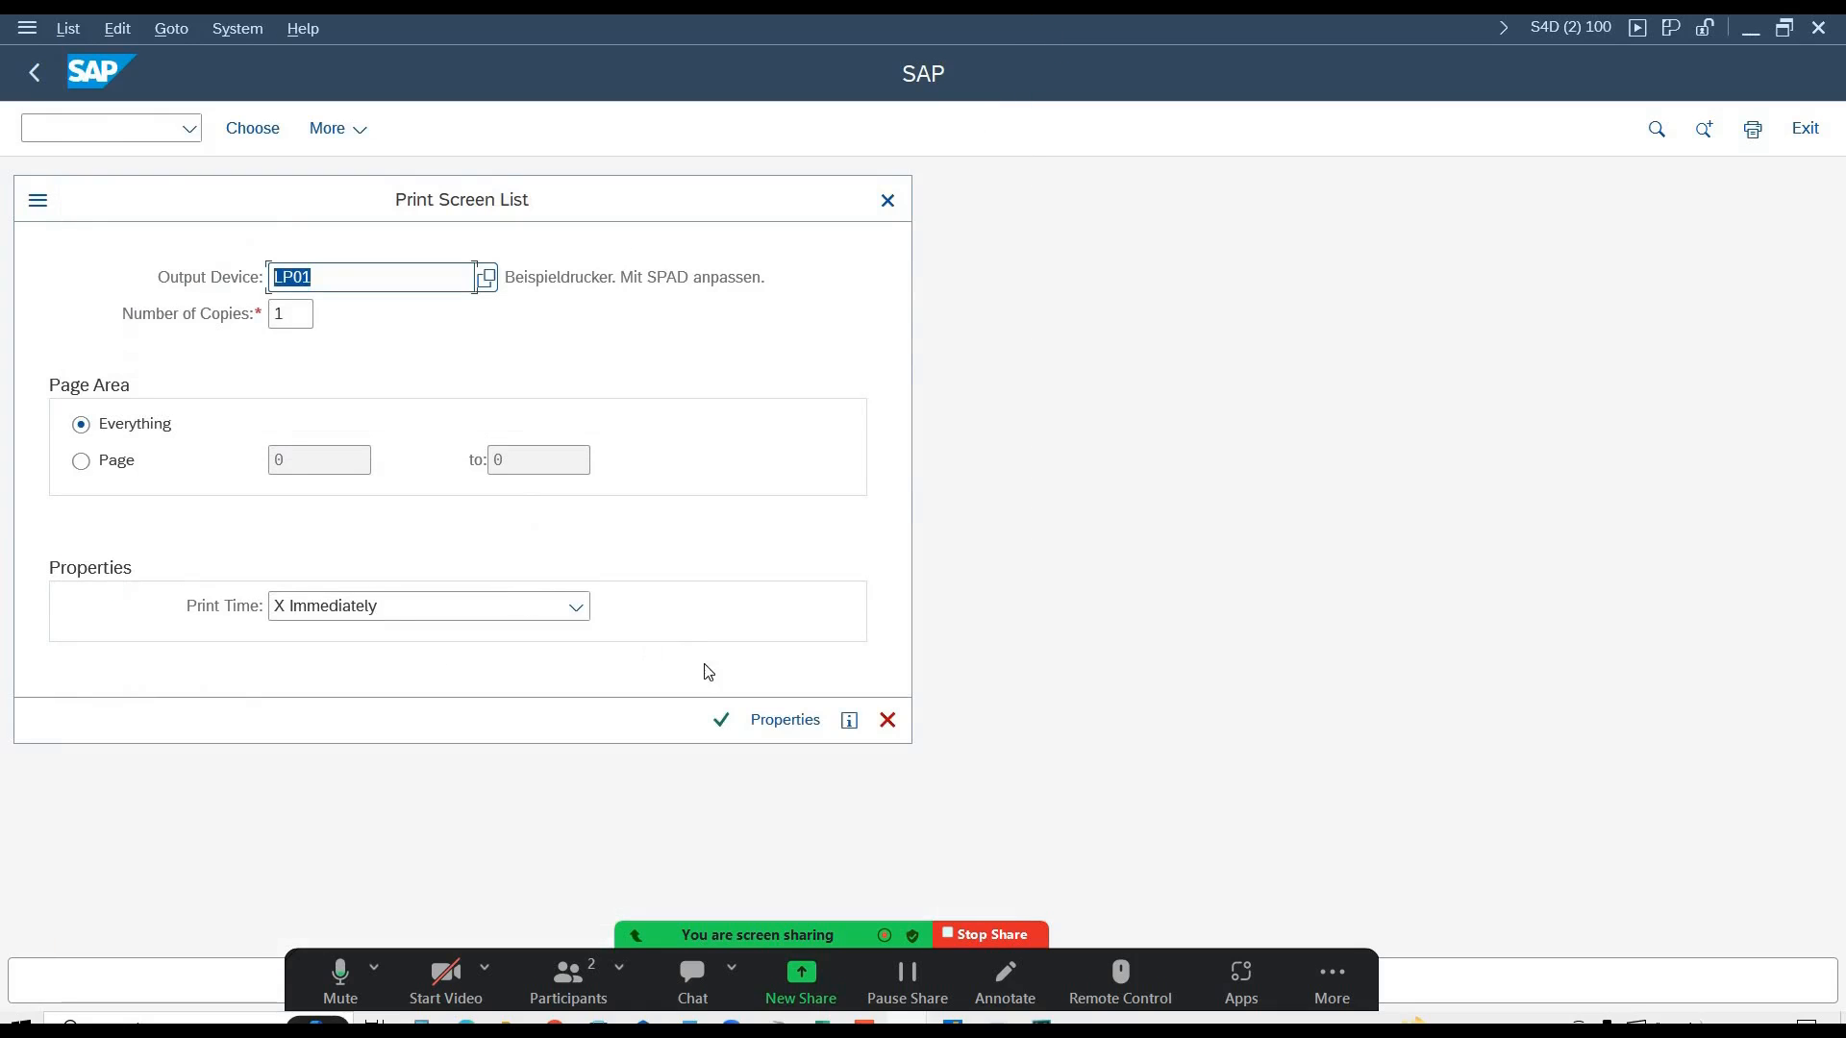
pyautogui.click(723, 721)
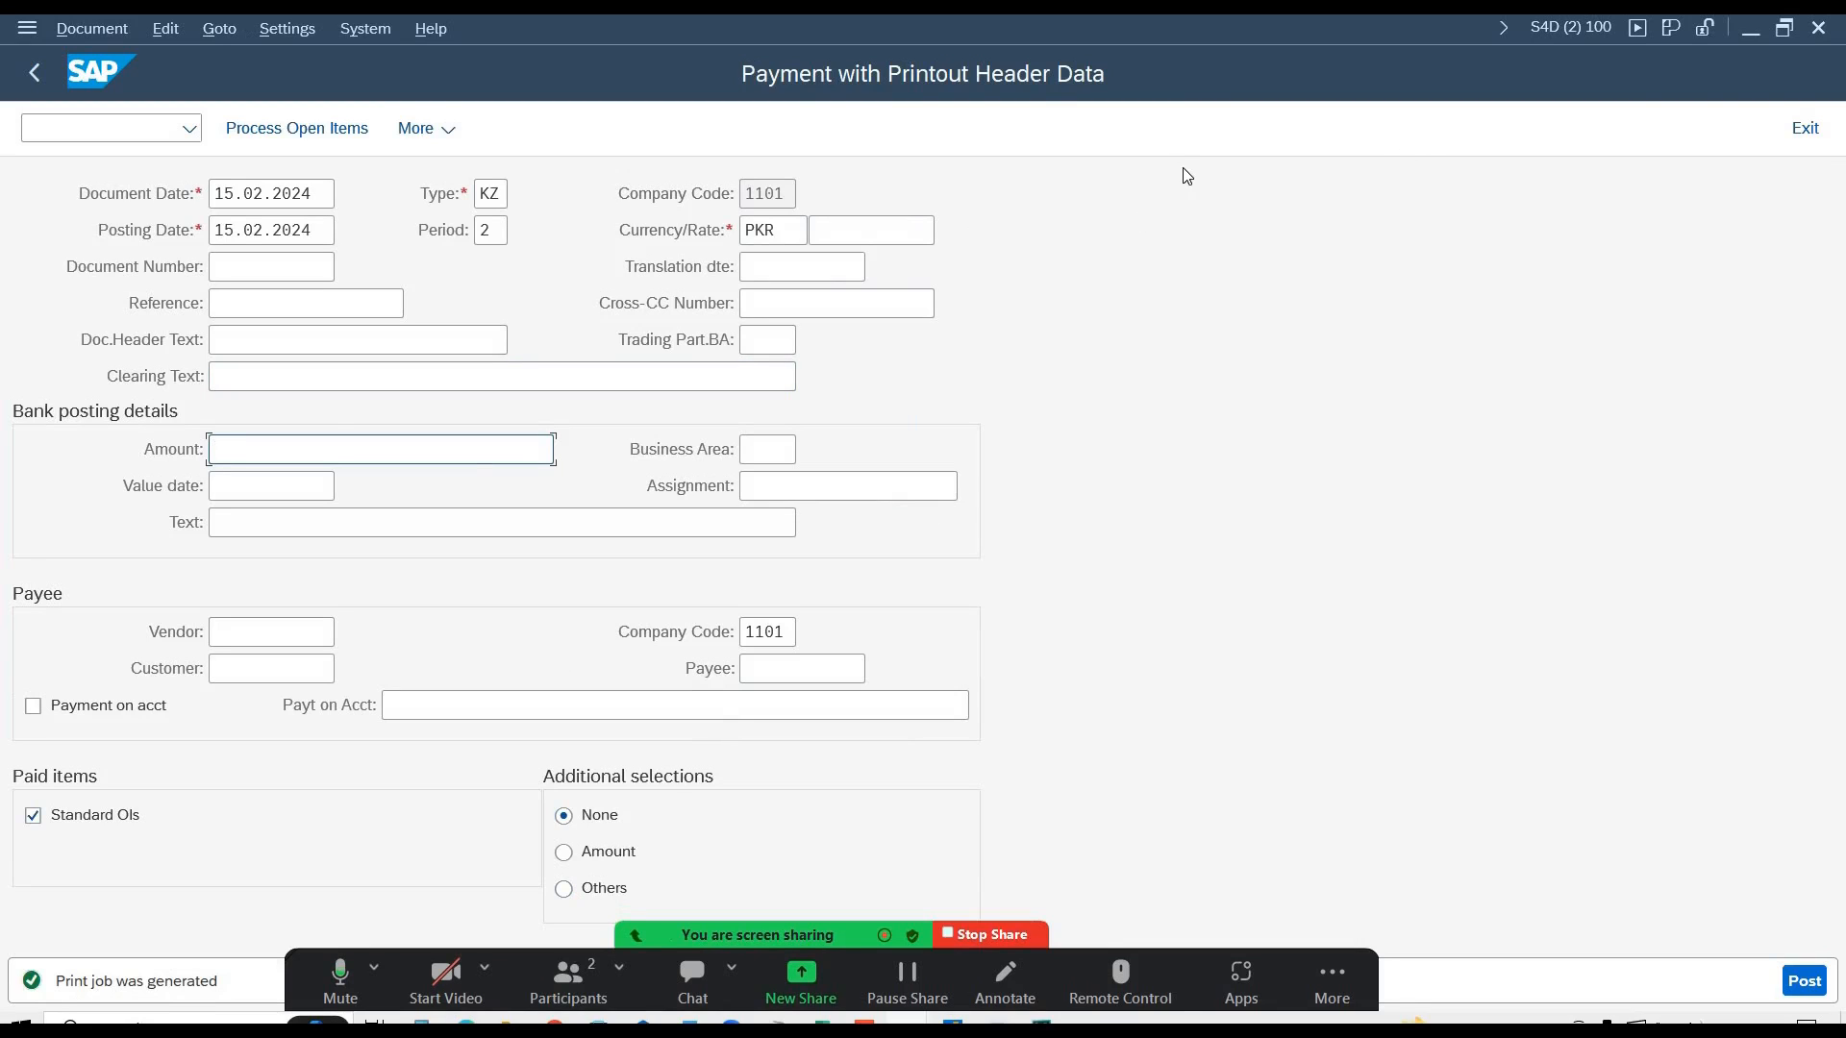
# - Switch to the vendor line item display, refresh the list and examine the KZ payment and KR invoice lines
pyautogui.hotkey('alt', 'Tab')
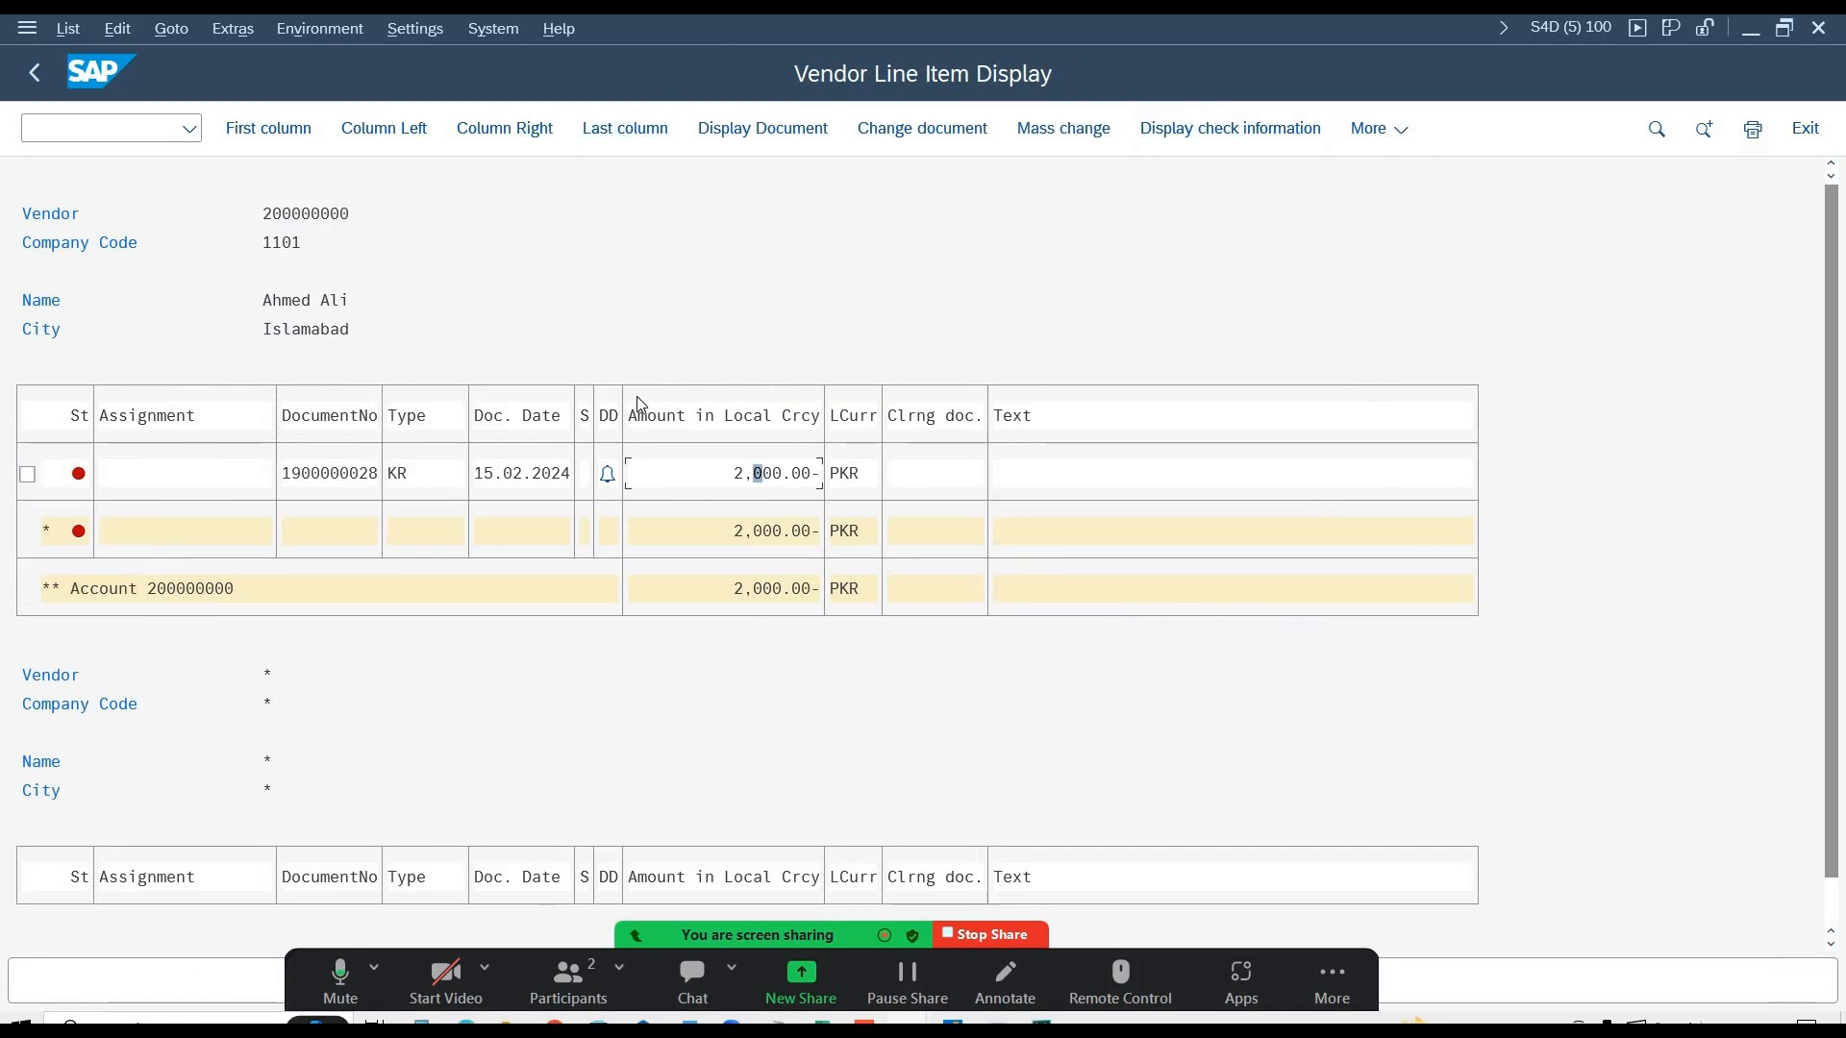
pyautogui.click(67, 29)
pyautogui.click(128, 111)
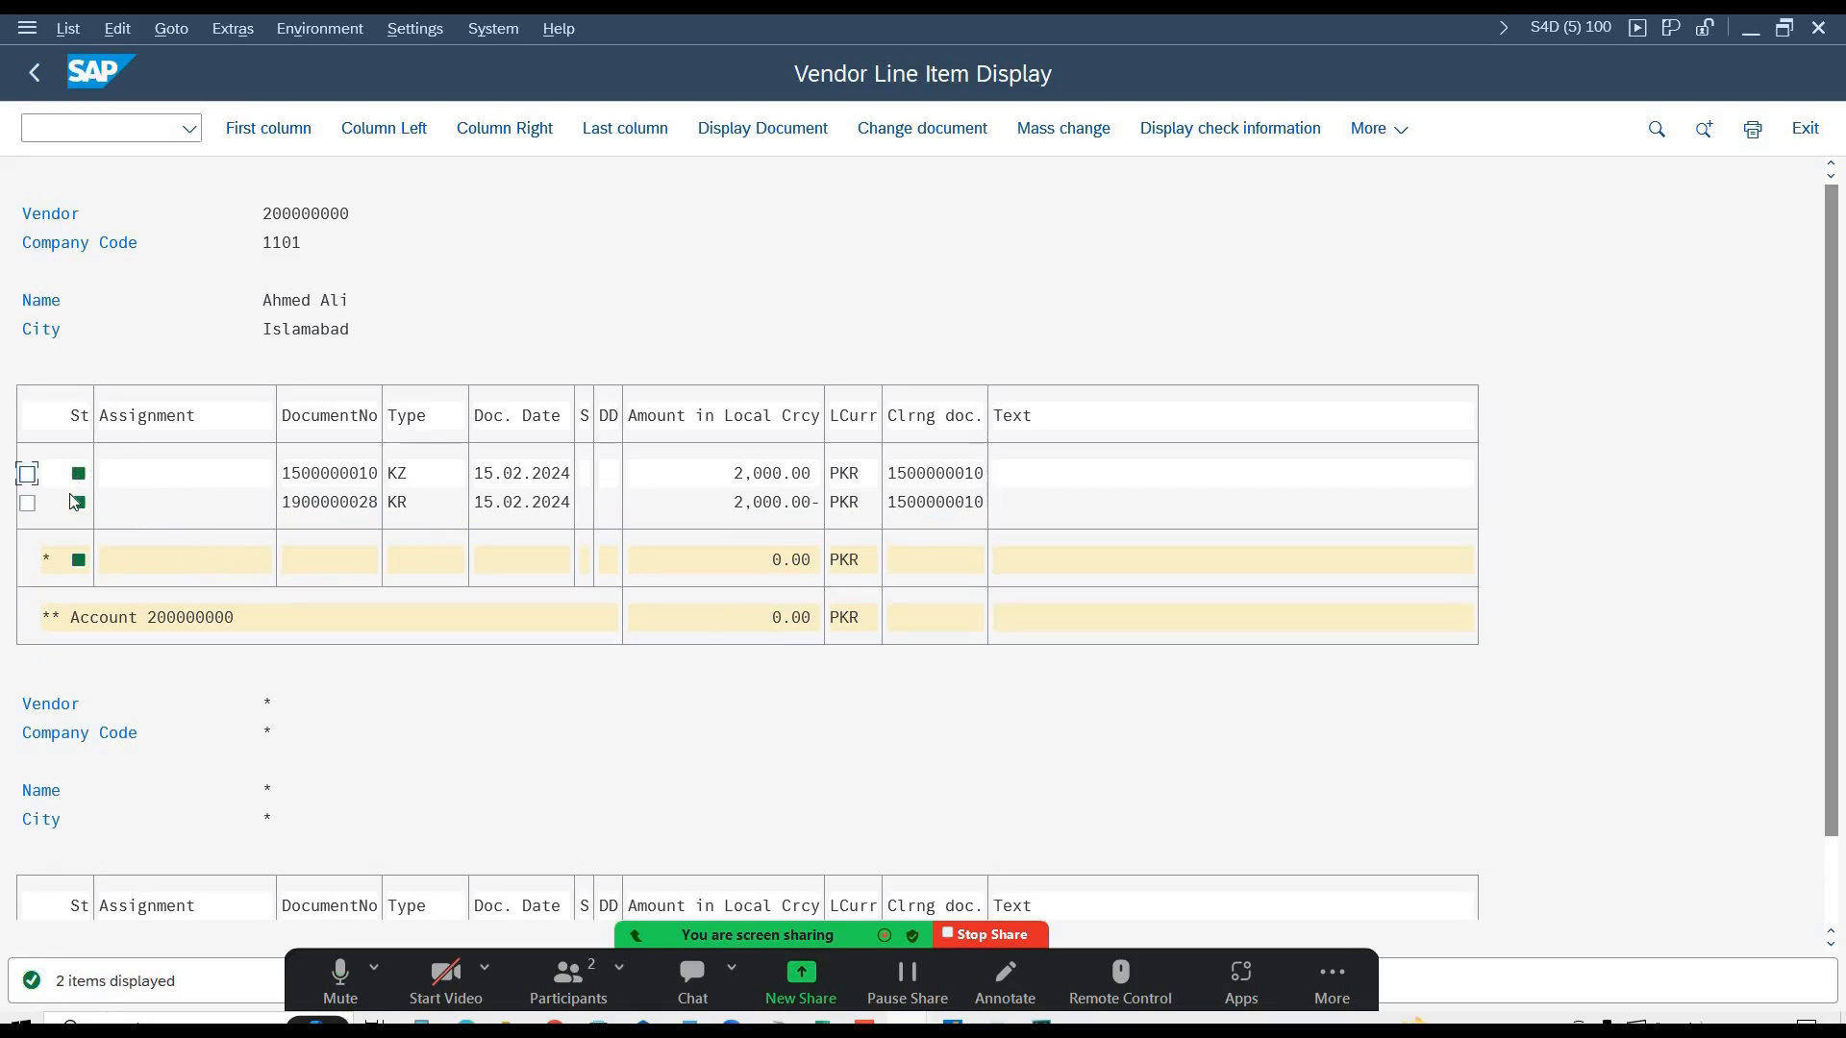
pyautogui.click(405, 510)
pyautogui.click(423, 481)
# - Open the KZ payment line dated 15.02.2024 and display its check information
pyautogui.click(782, 473)
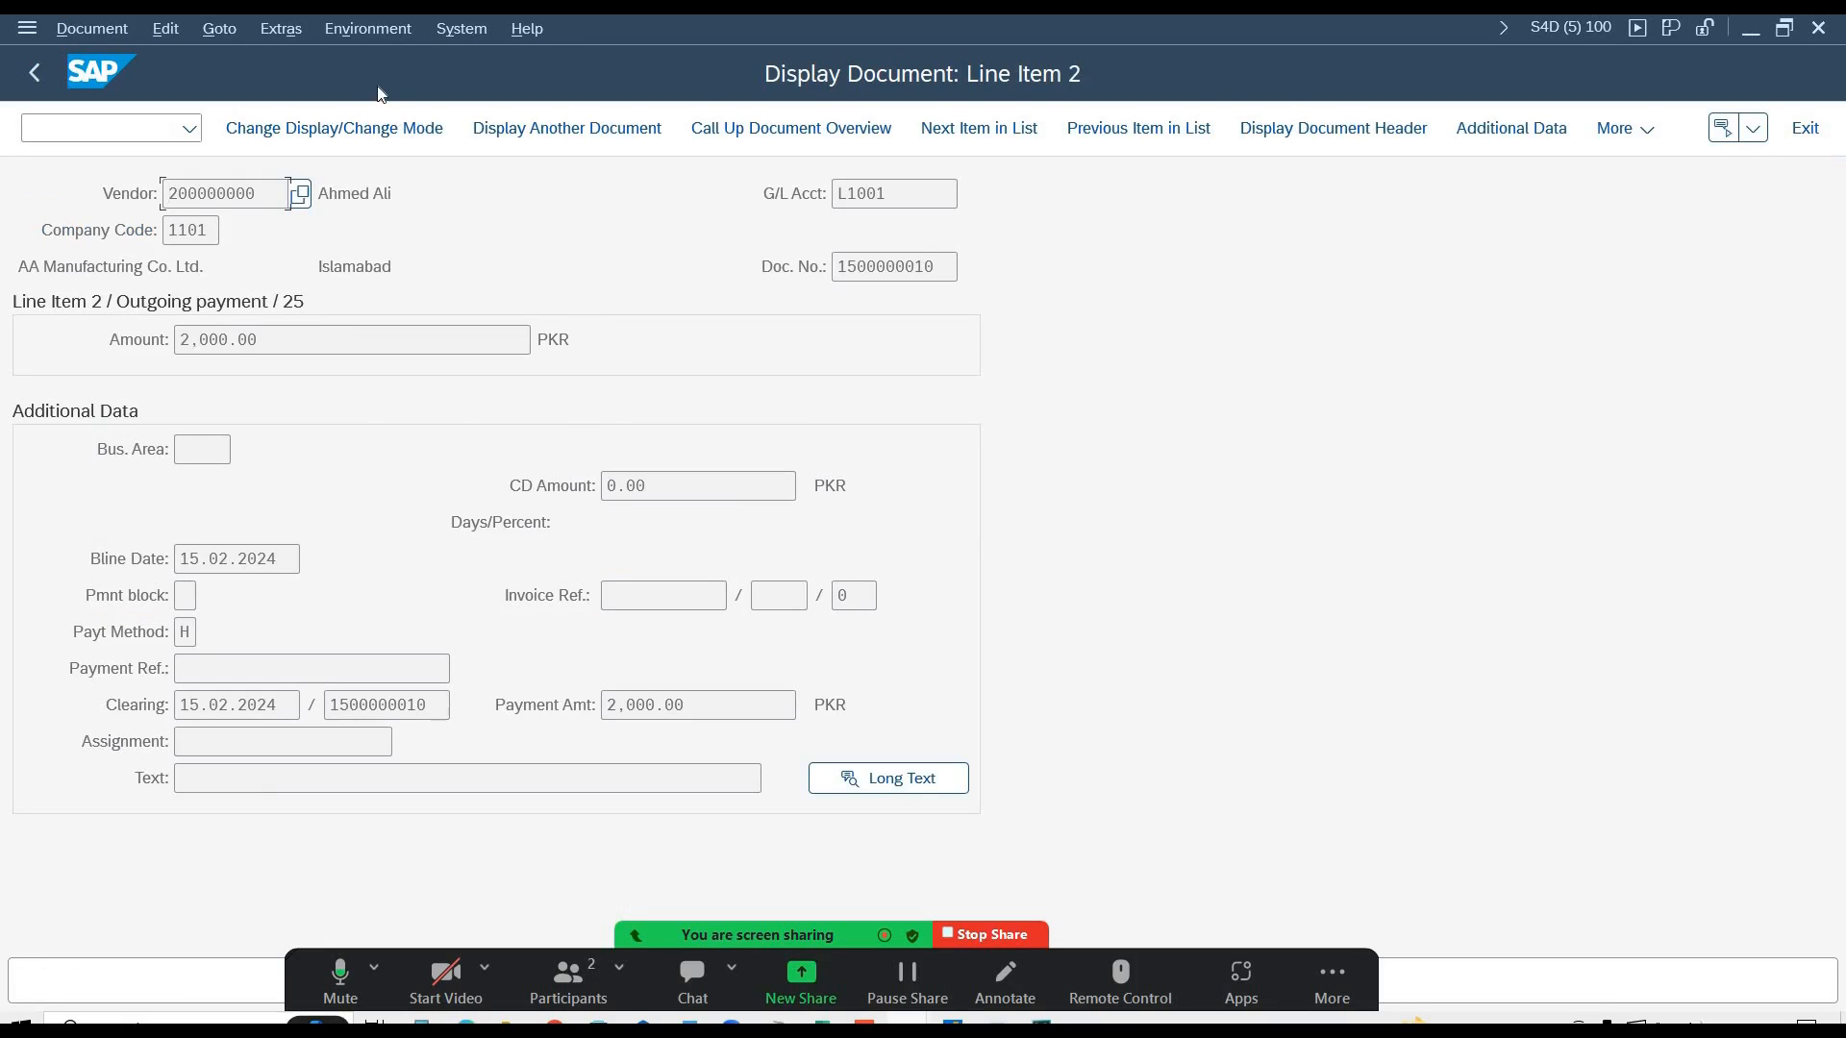
pyautogui.click(367, 30)
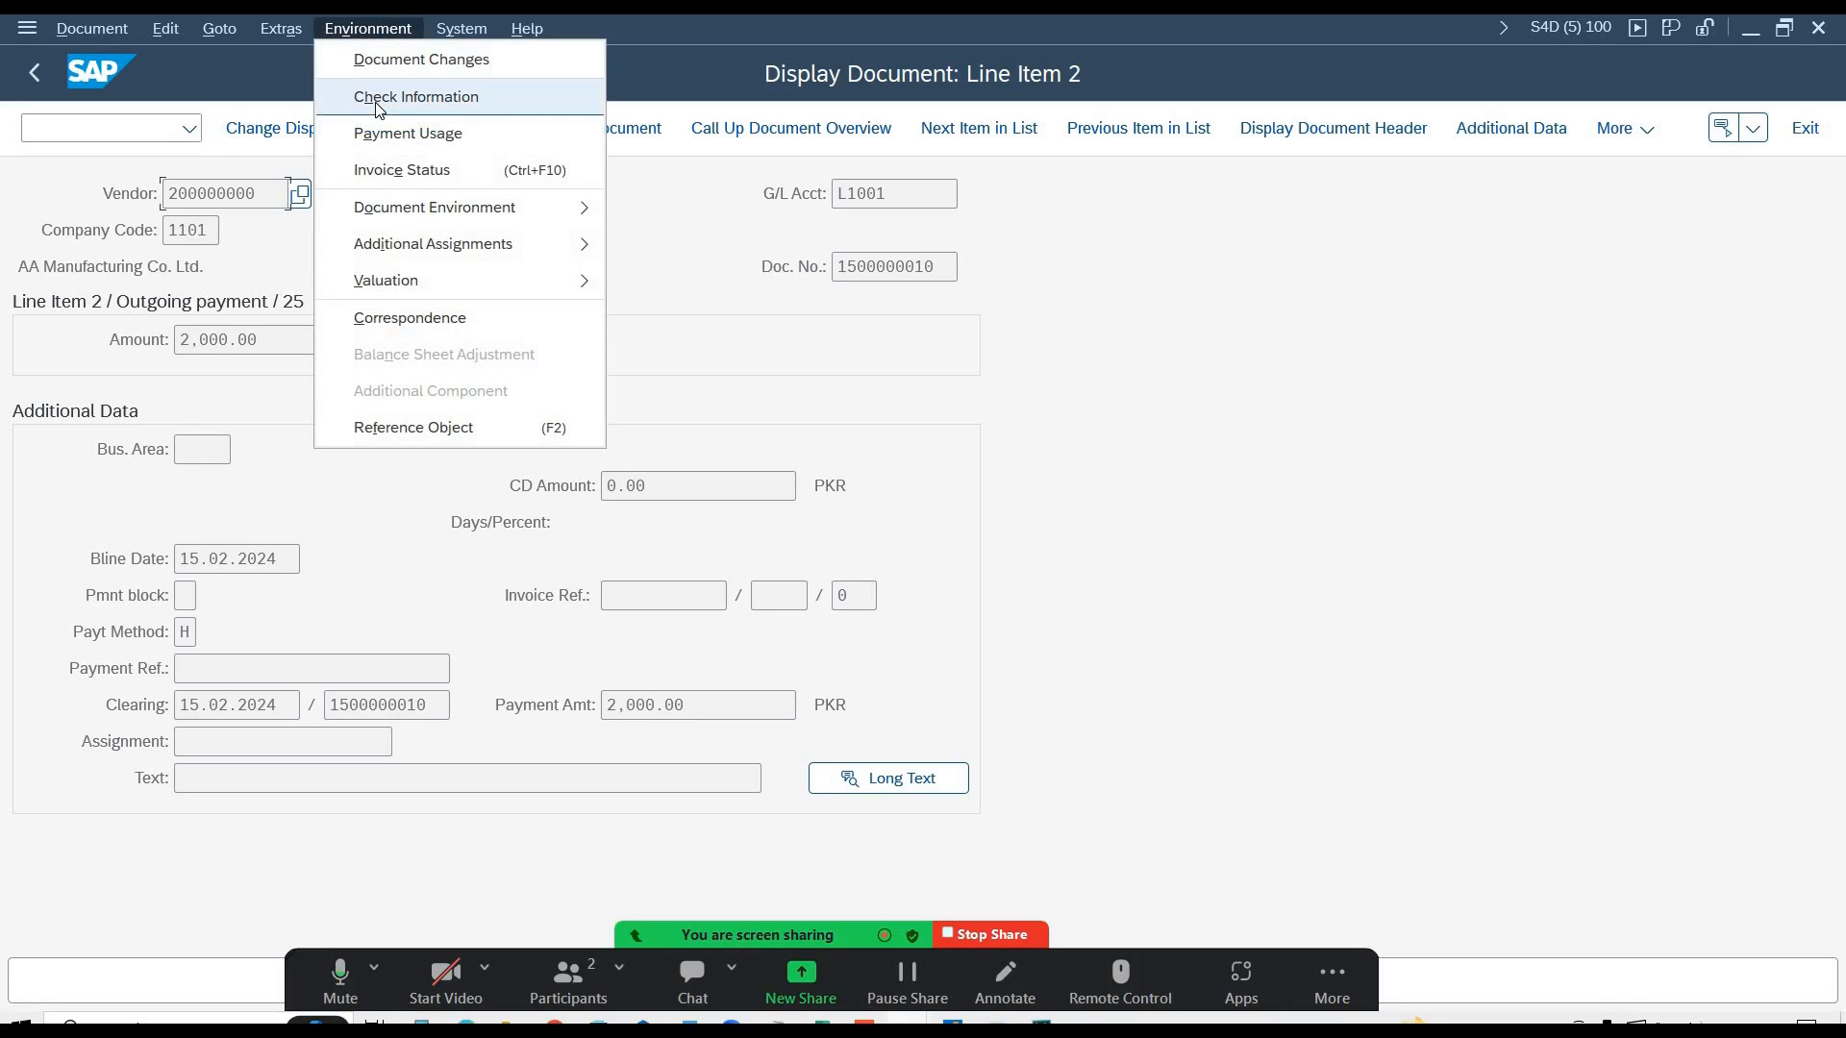
pyautogui.click(505, 100)
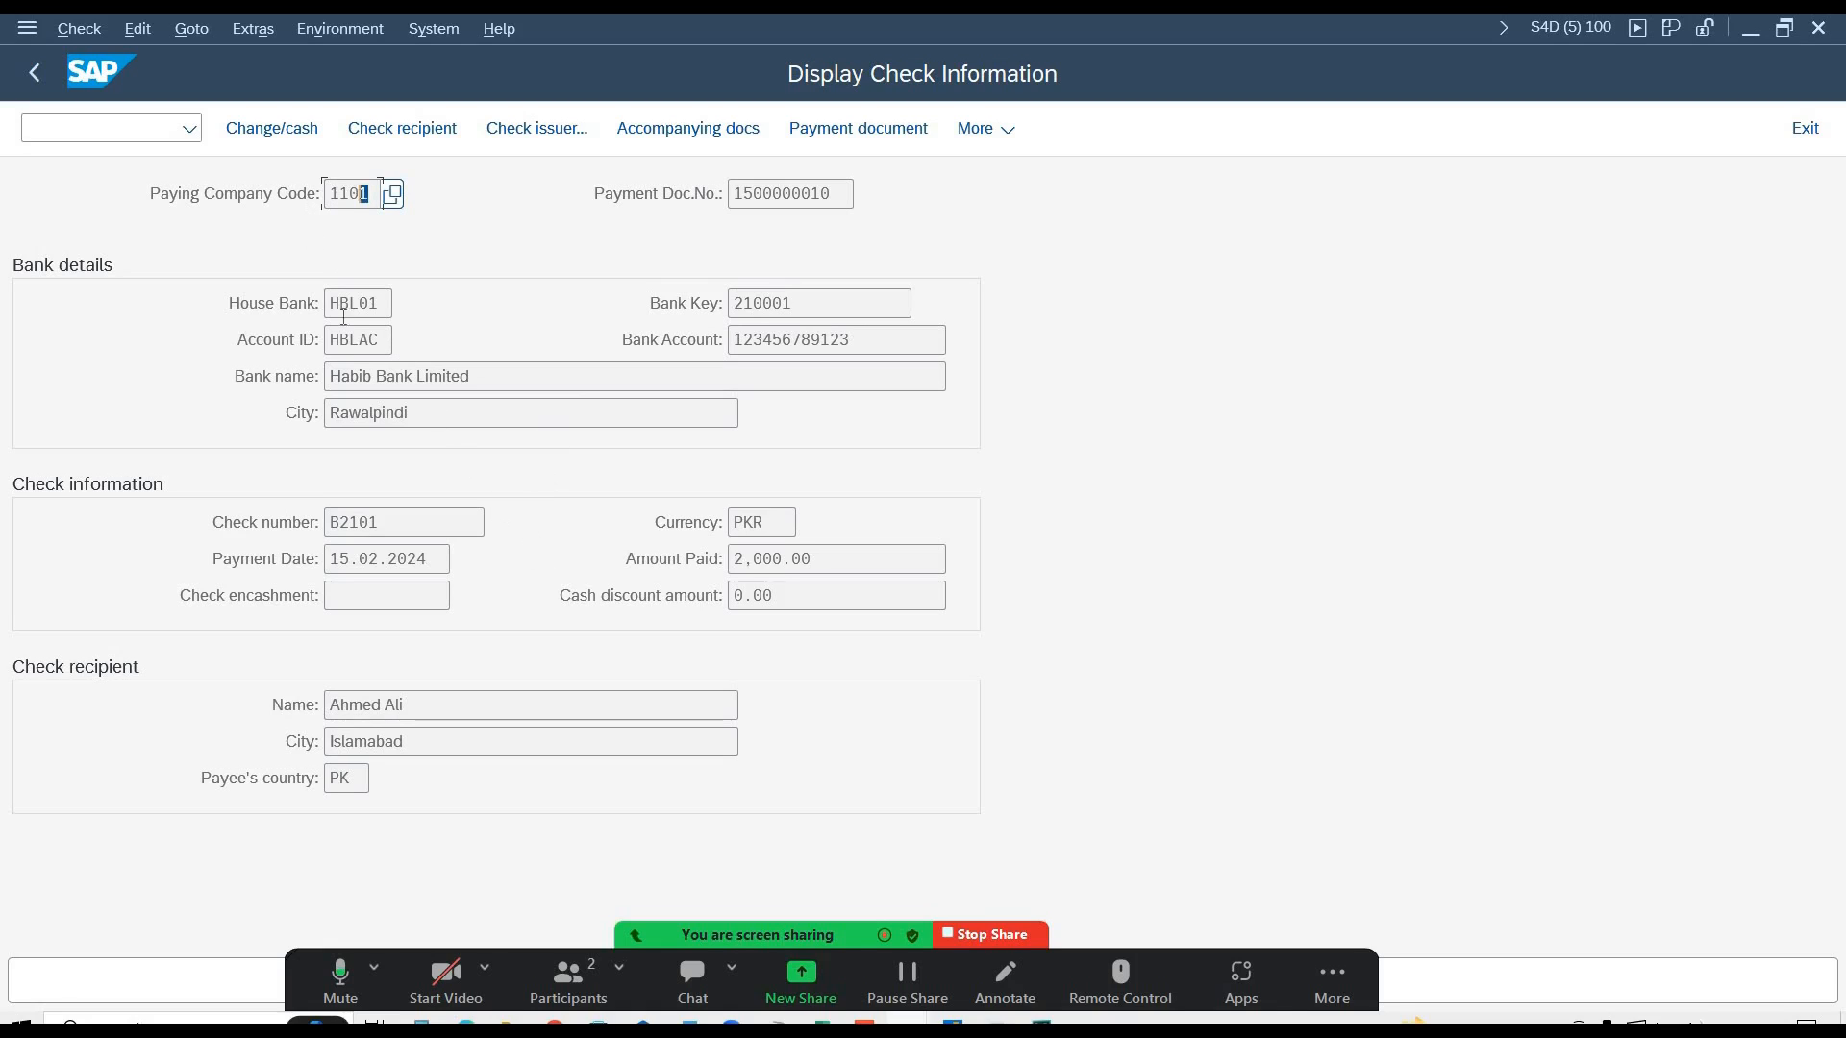
# - Examine the paying company code and the house bank, account ID, bank account, bank name and city of the check
pyautogui.doubleClick(363, 194)
pyautogui.doubleClick(353, 302)
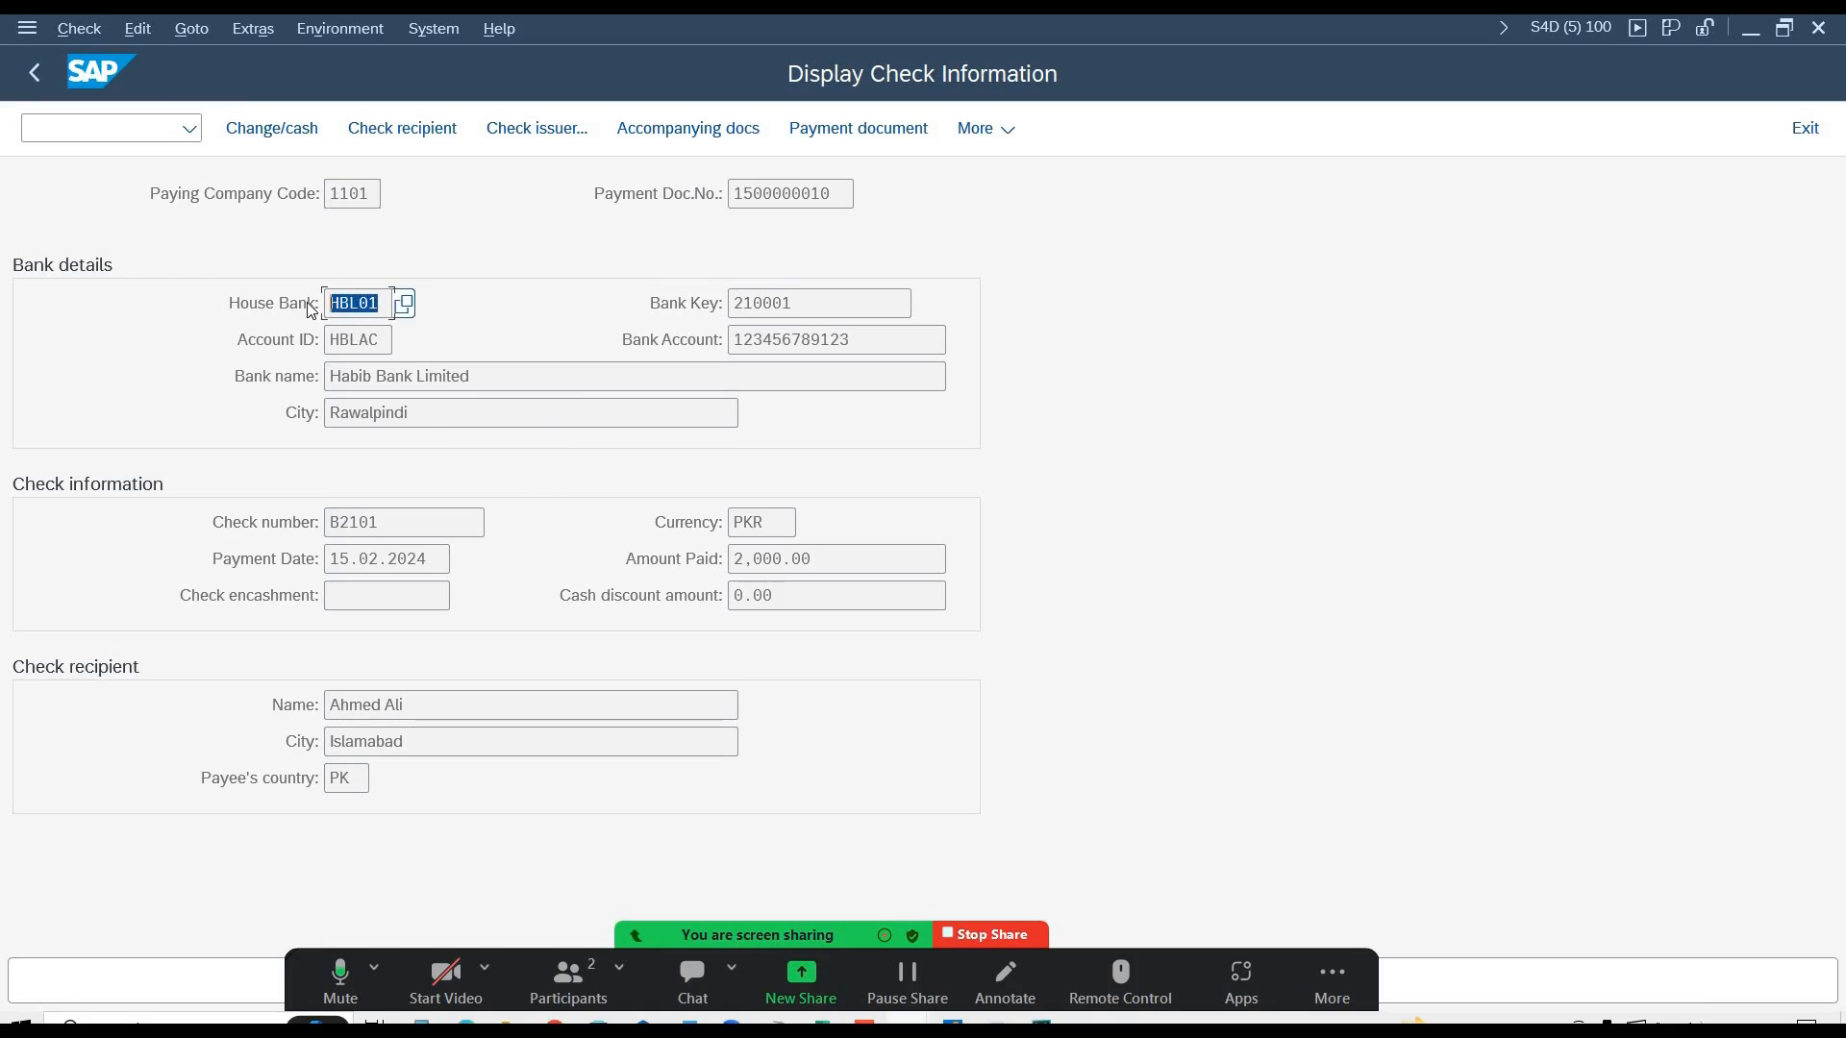
pyautogui.doubleClick(379, 340)
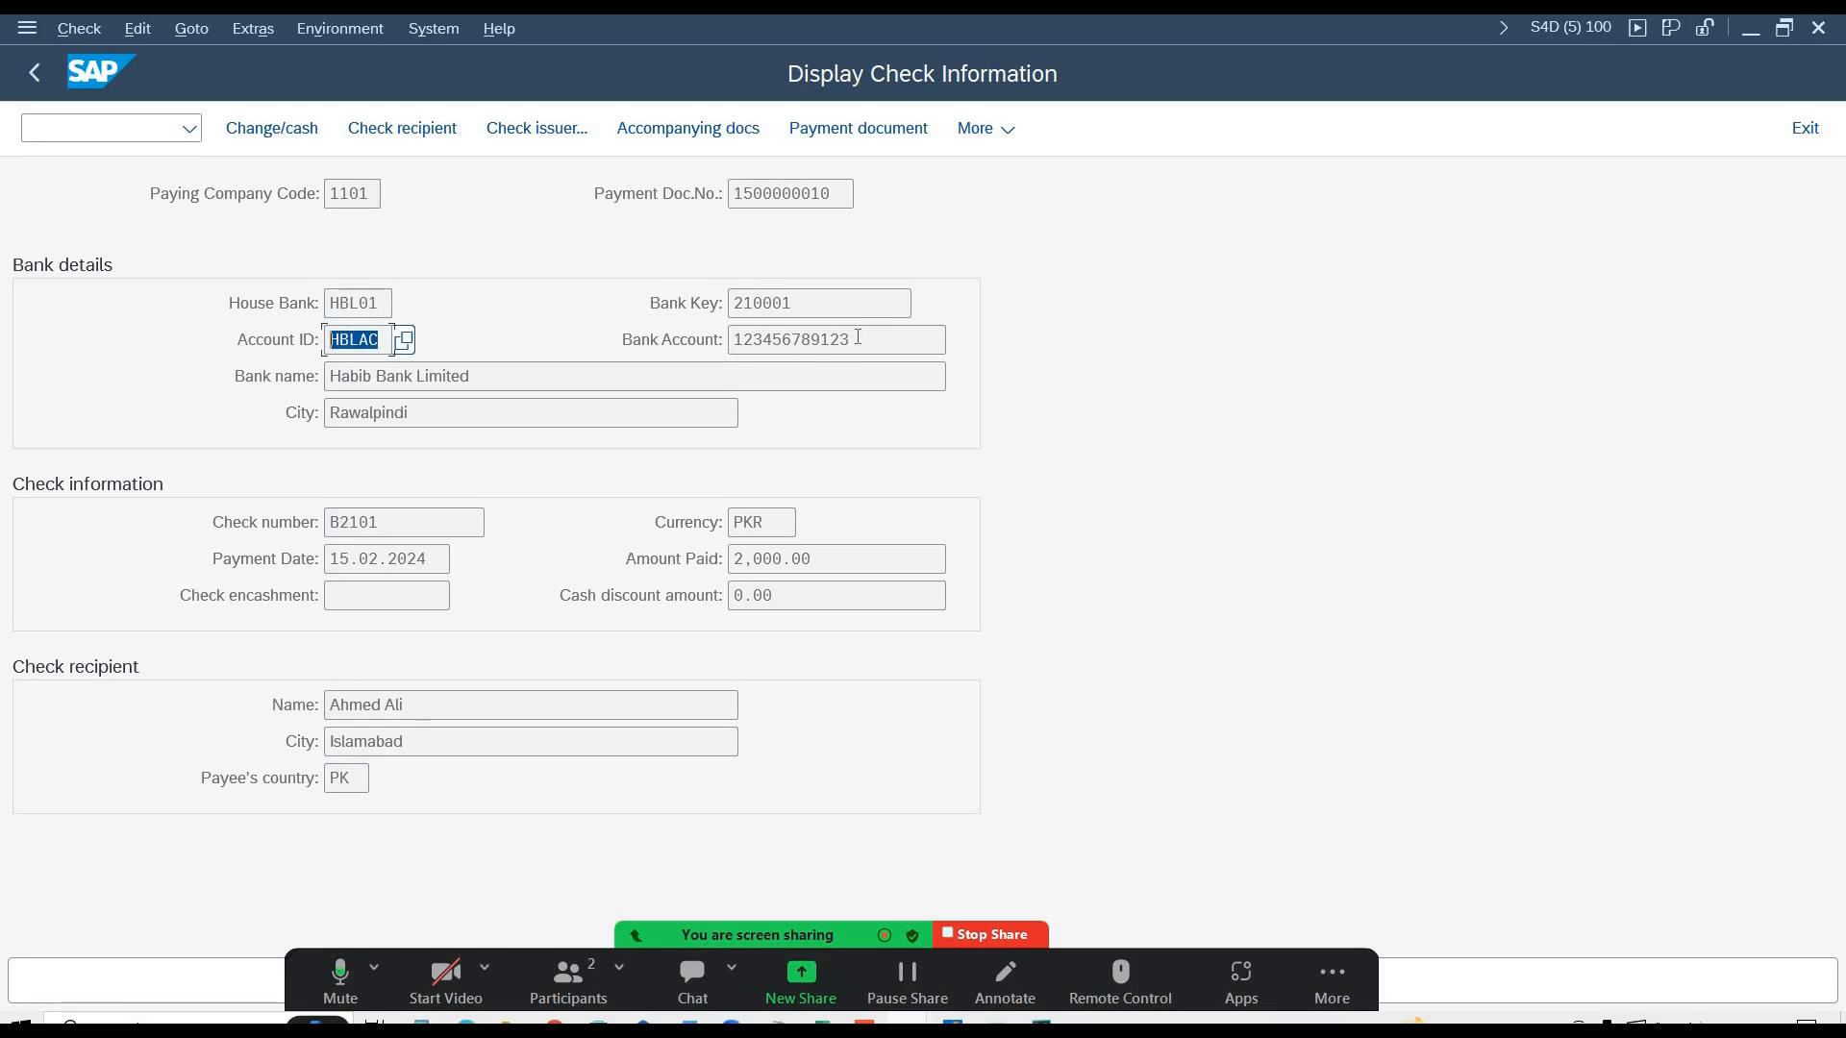
pyautogui.doubleClick(735, 339)
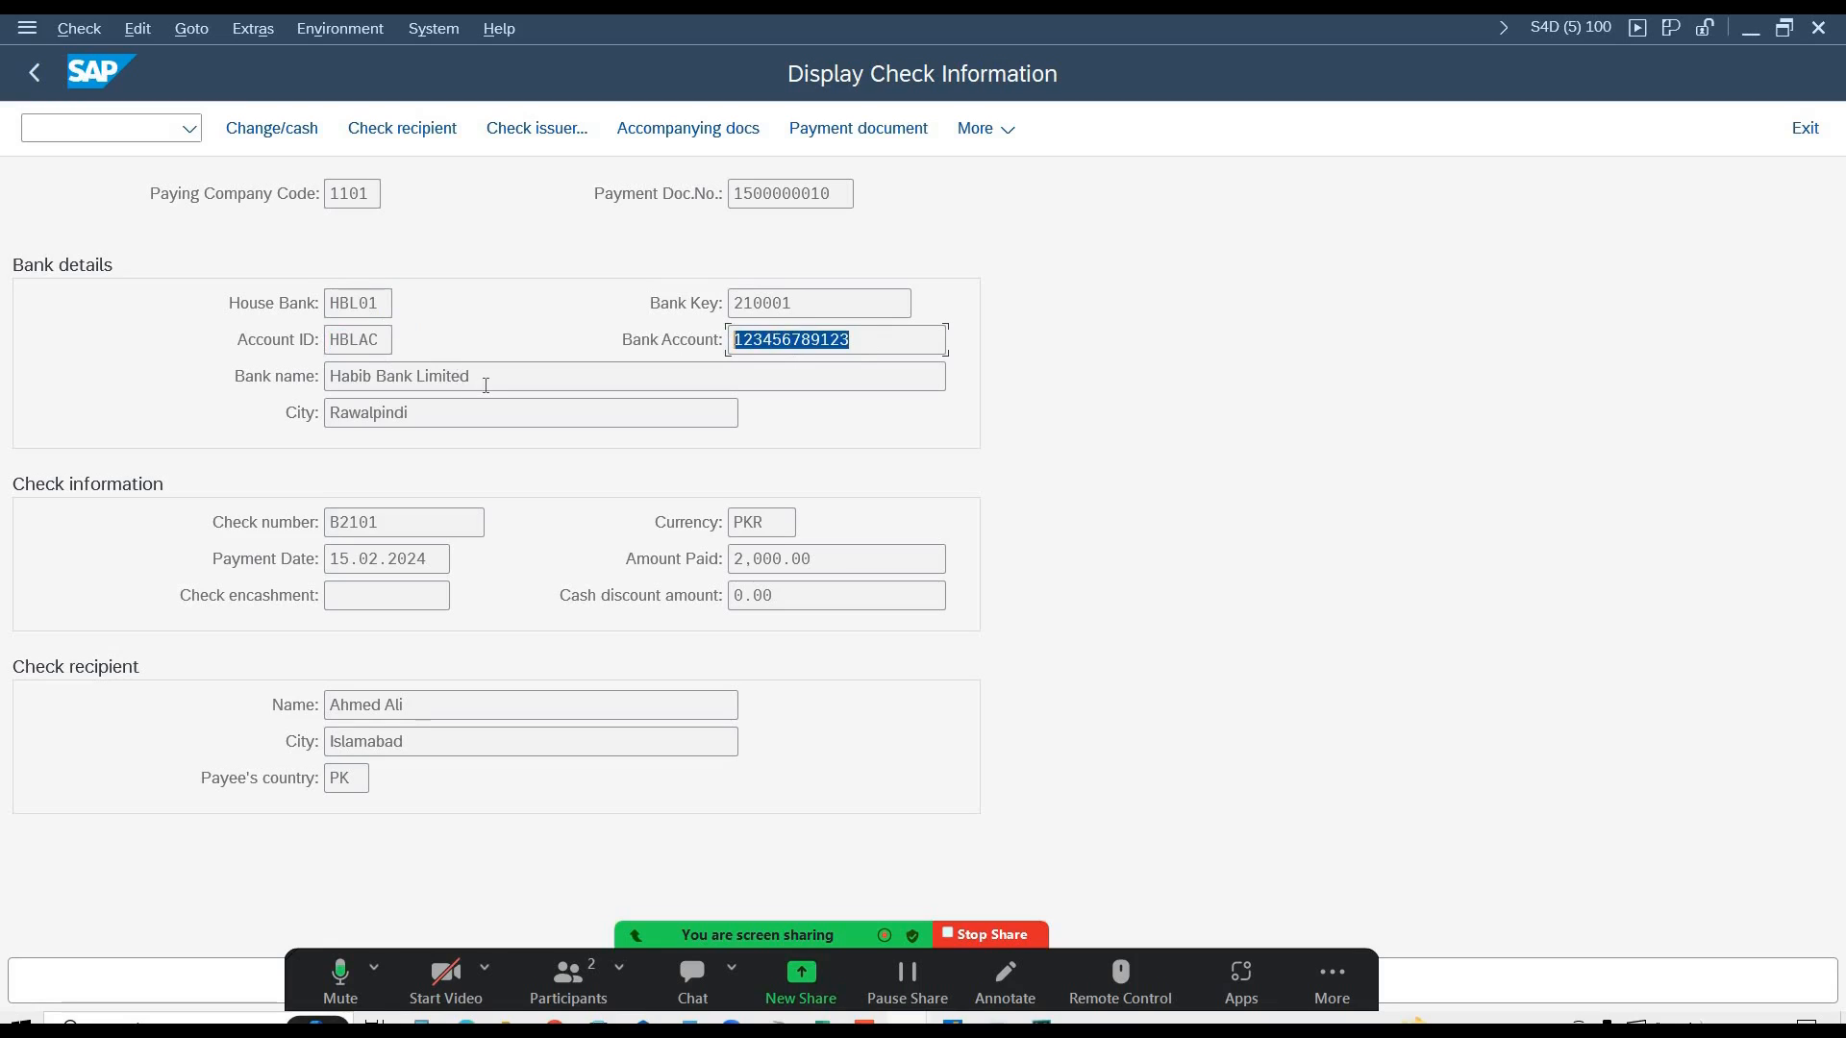
pyautogui.press('Tab')
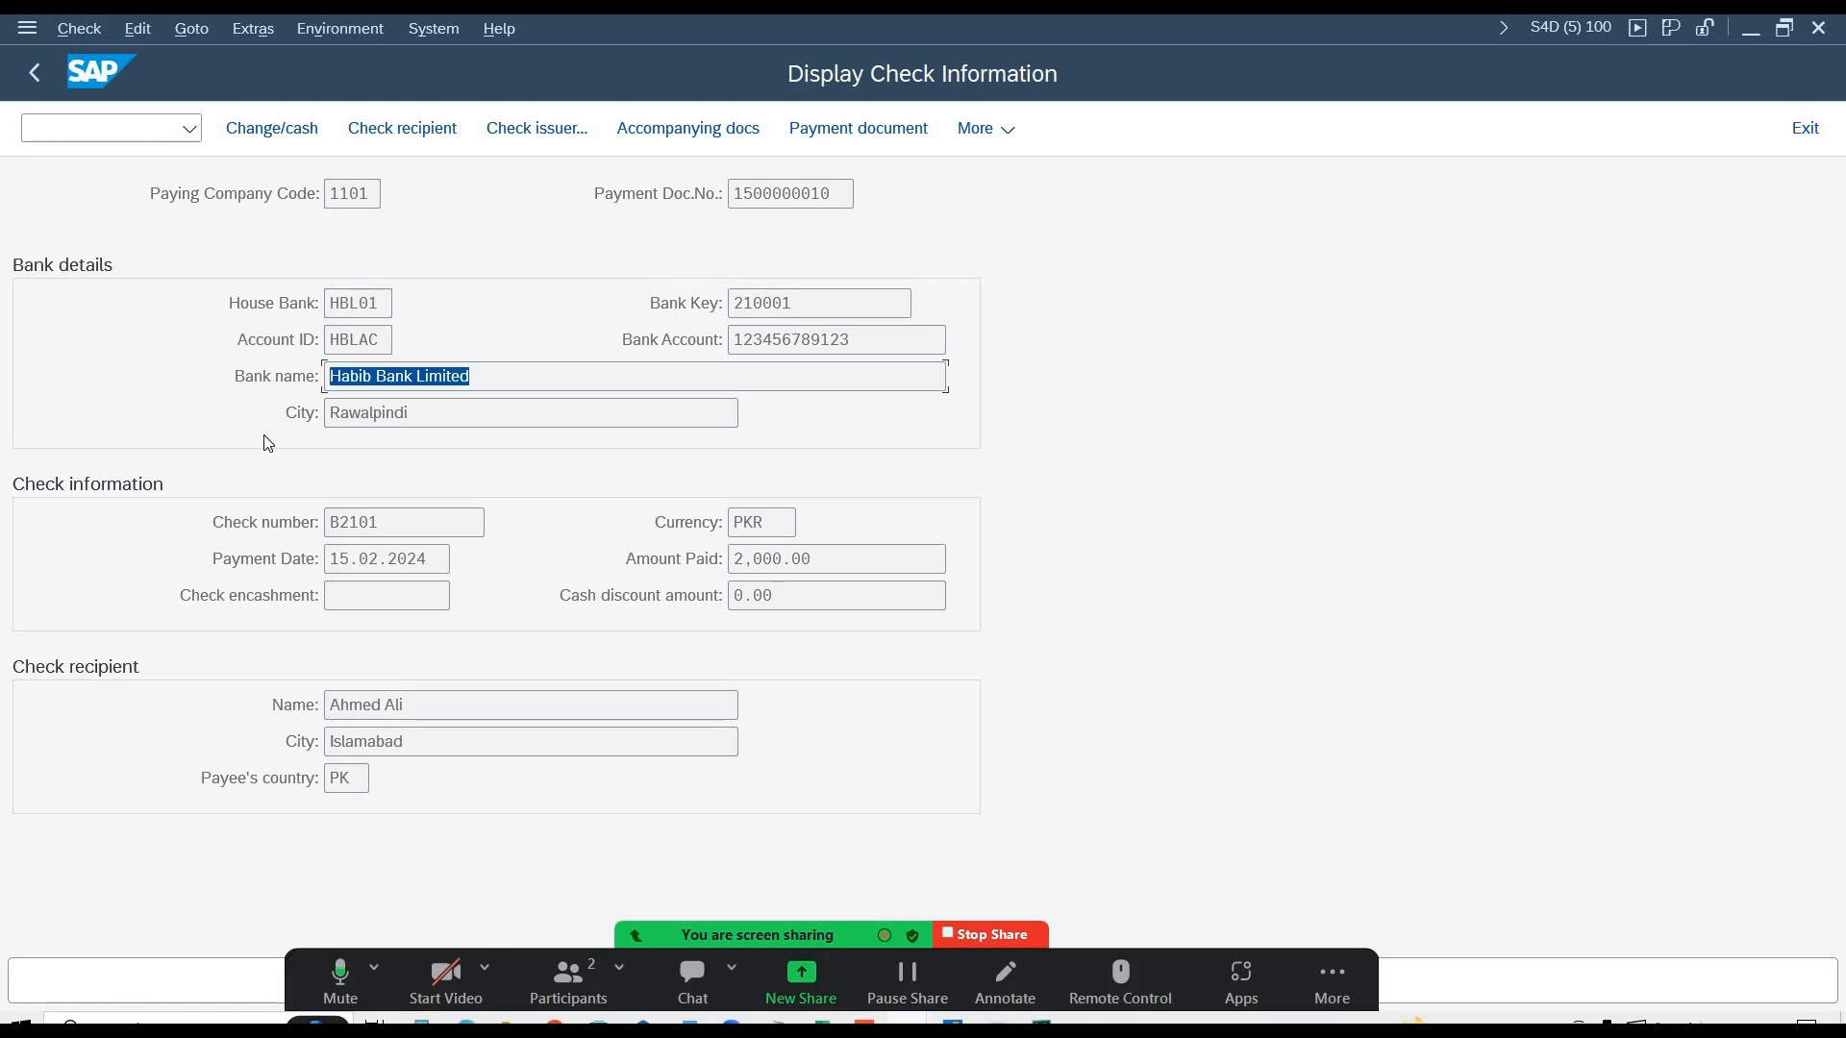
pyautogui.press('Tab')
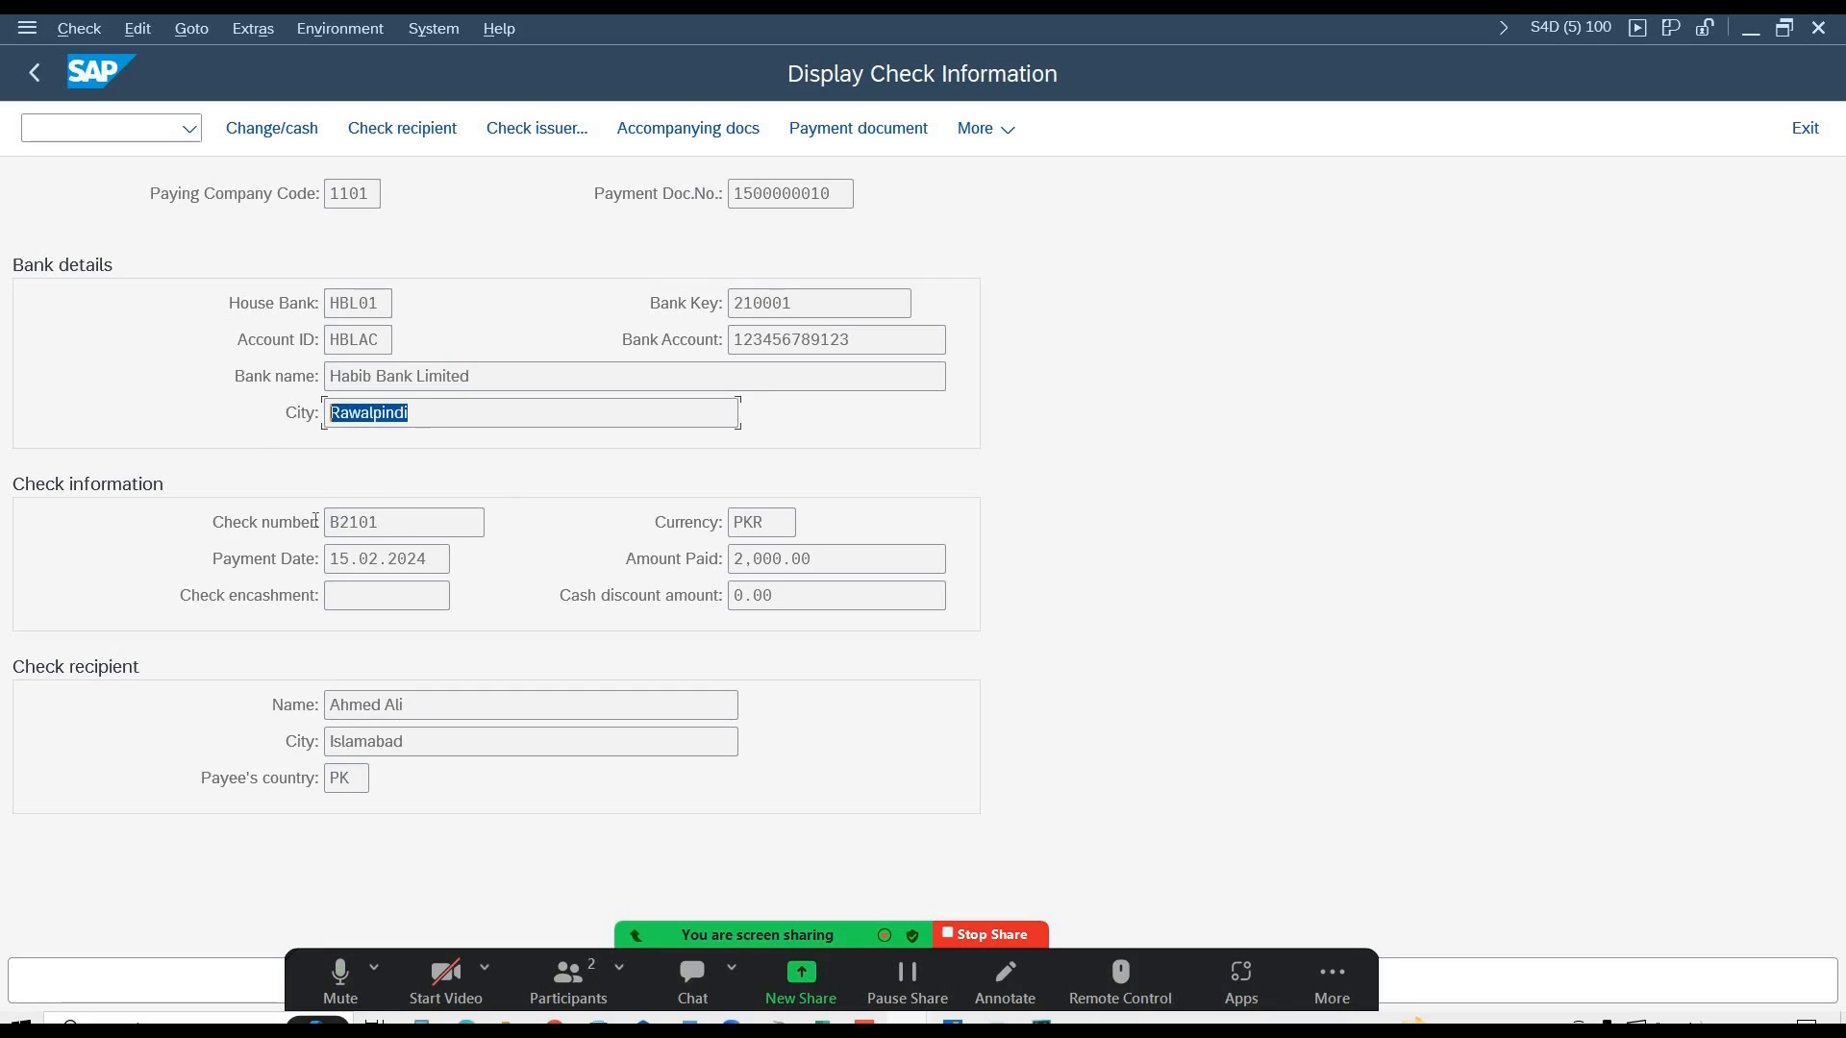
# - Examine the check number, payment date, amount paid, and the recipient's name and city
pyautogui.press('Tab')
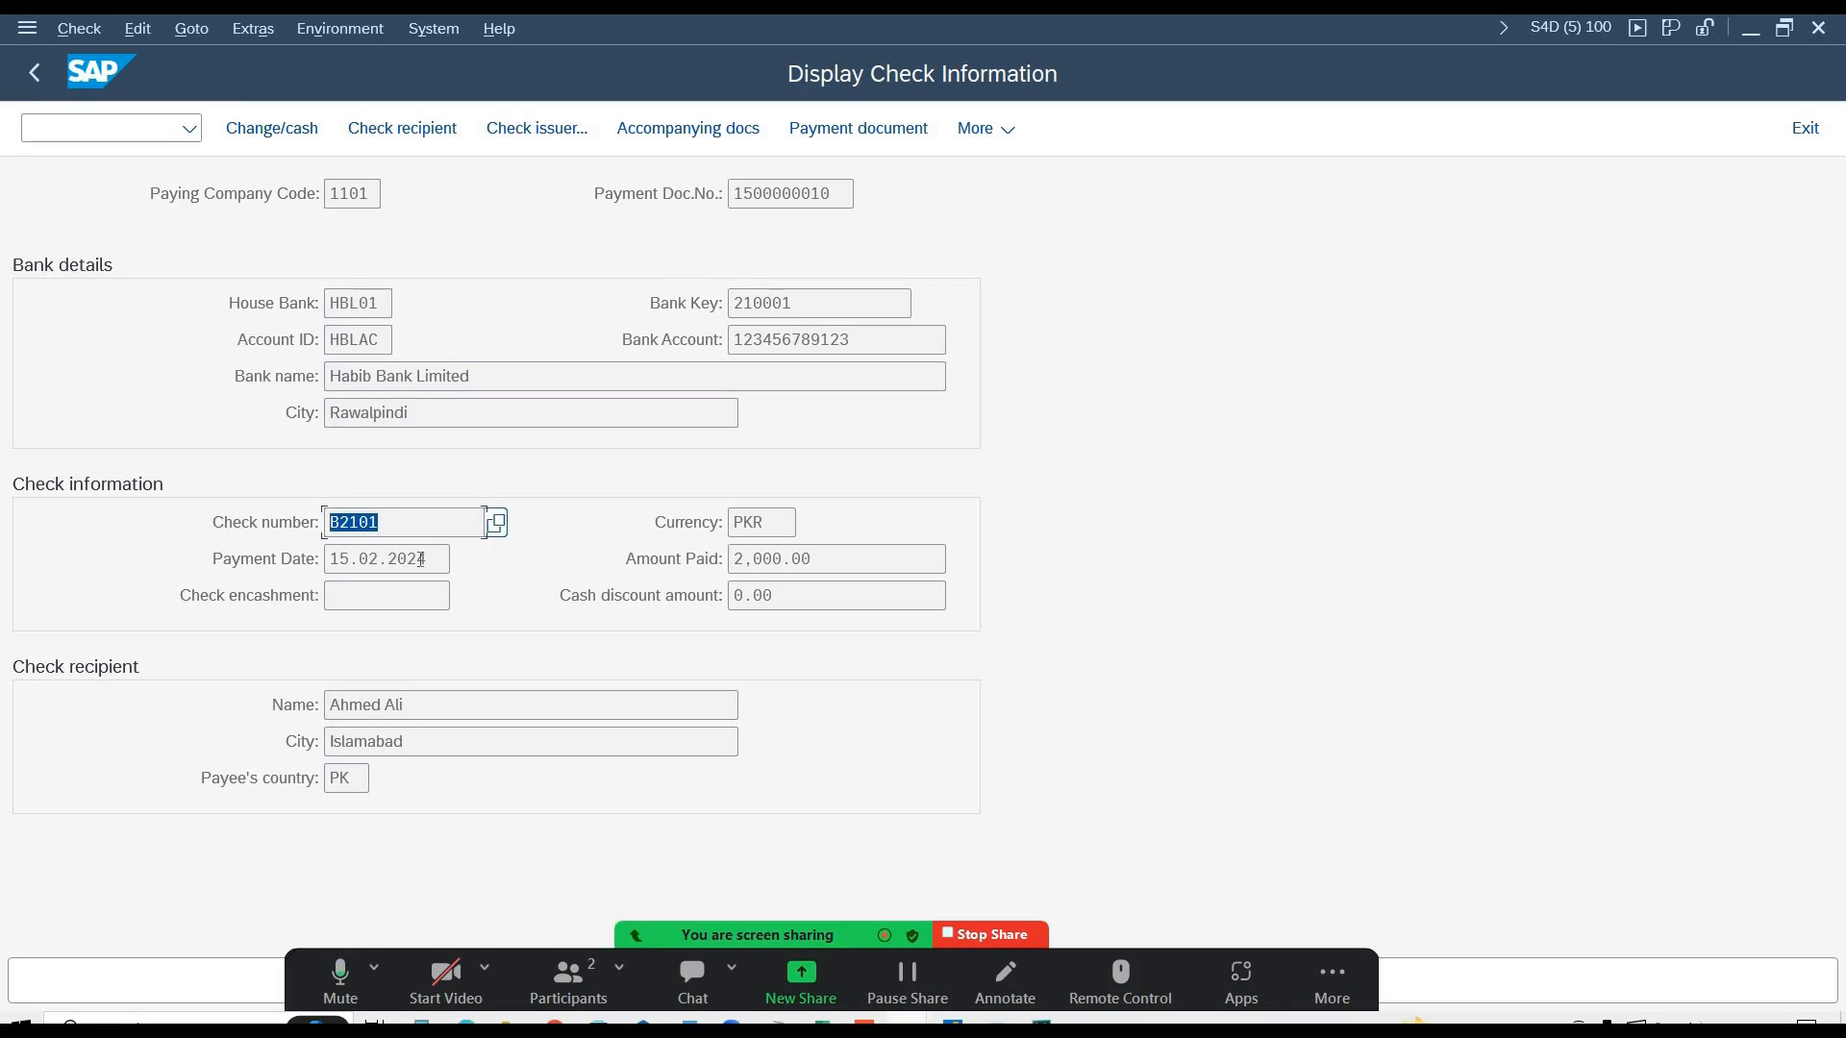
pyautogui.press('Tab')
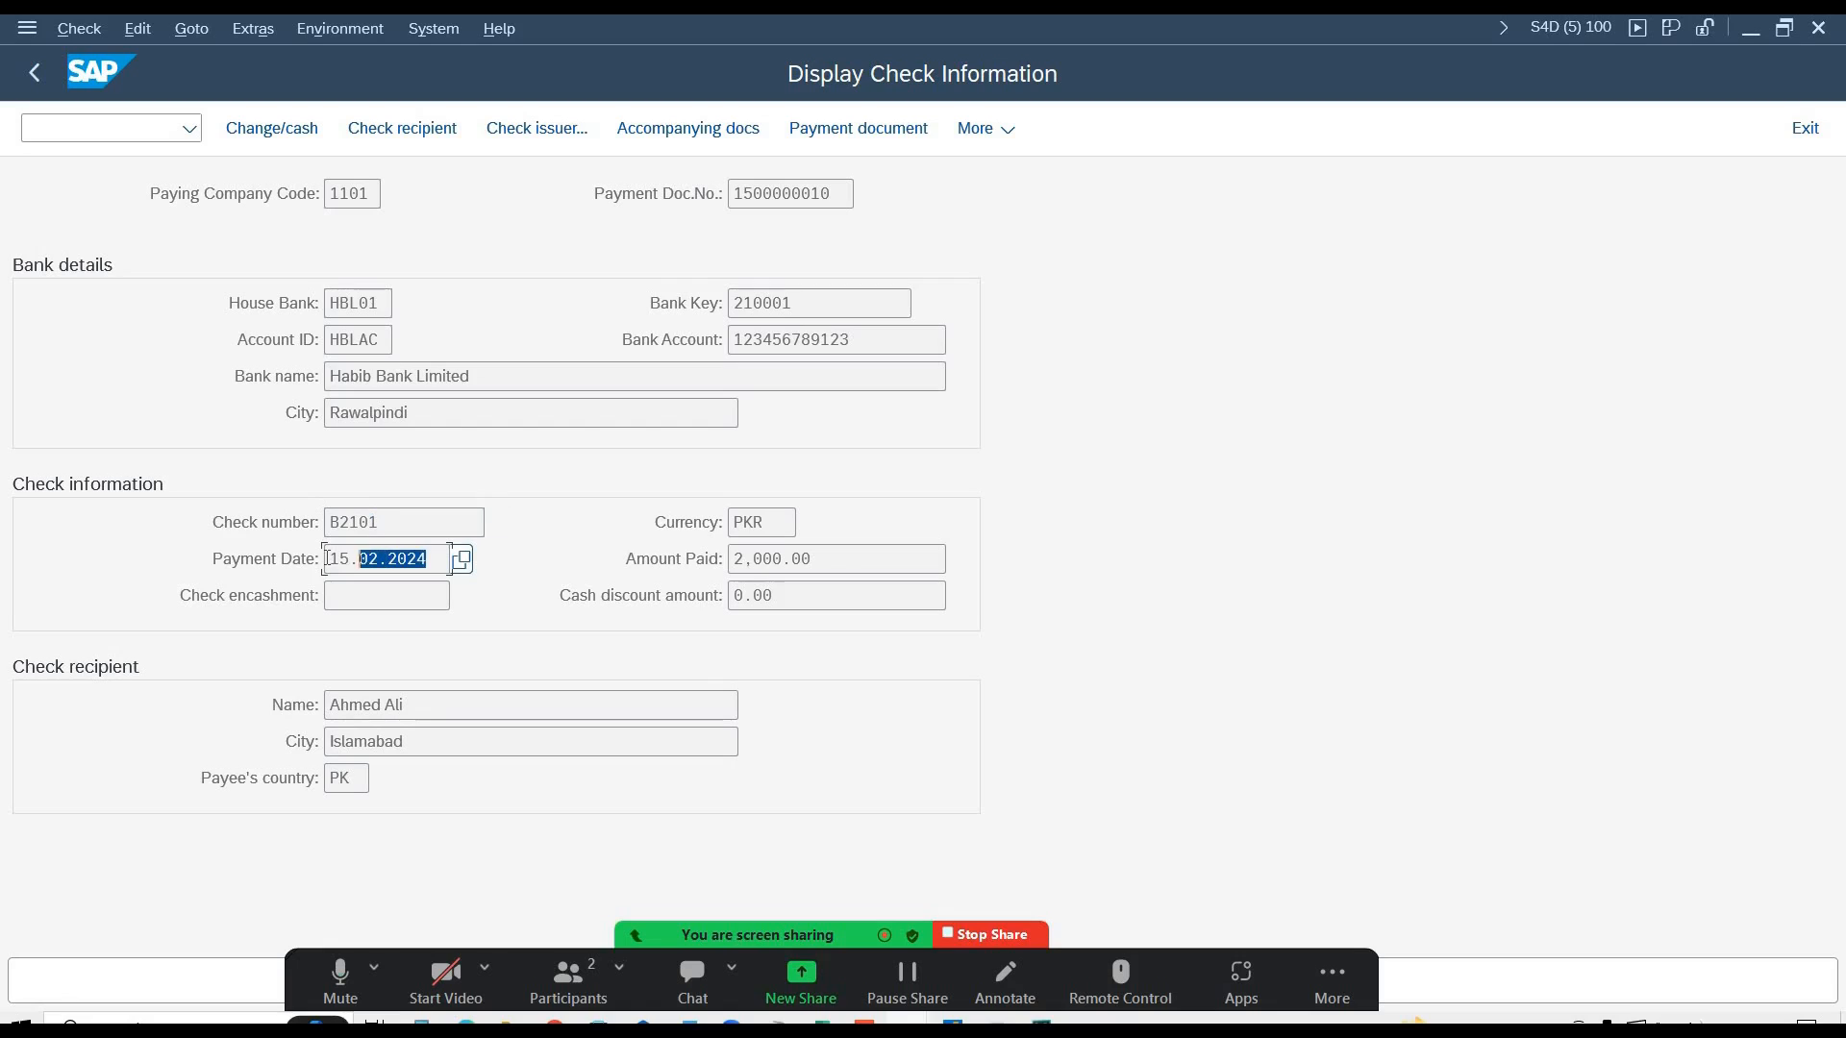
pyautogui.moveTo(813, 561); pyautogui.dragTo(689, 575)
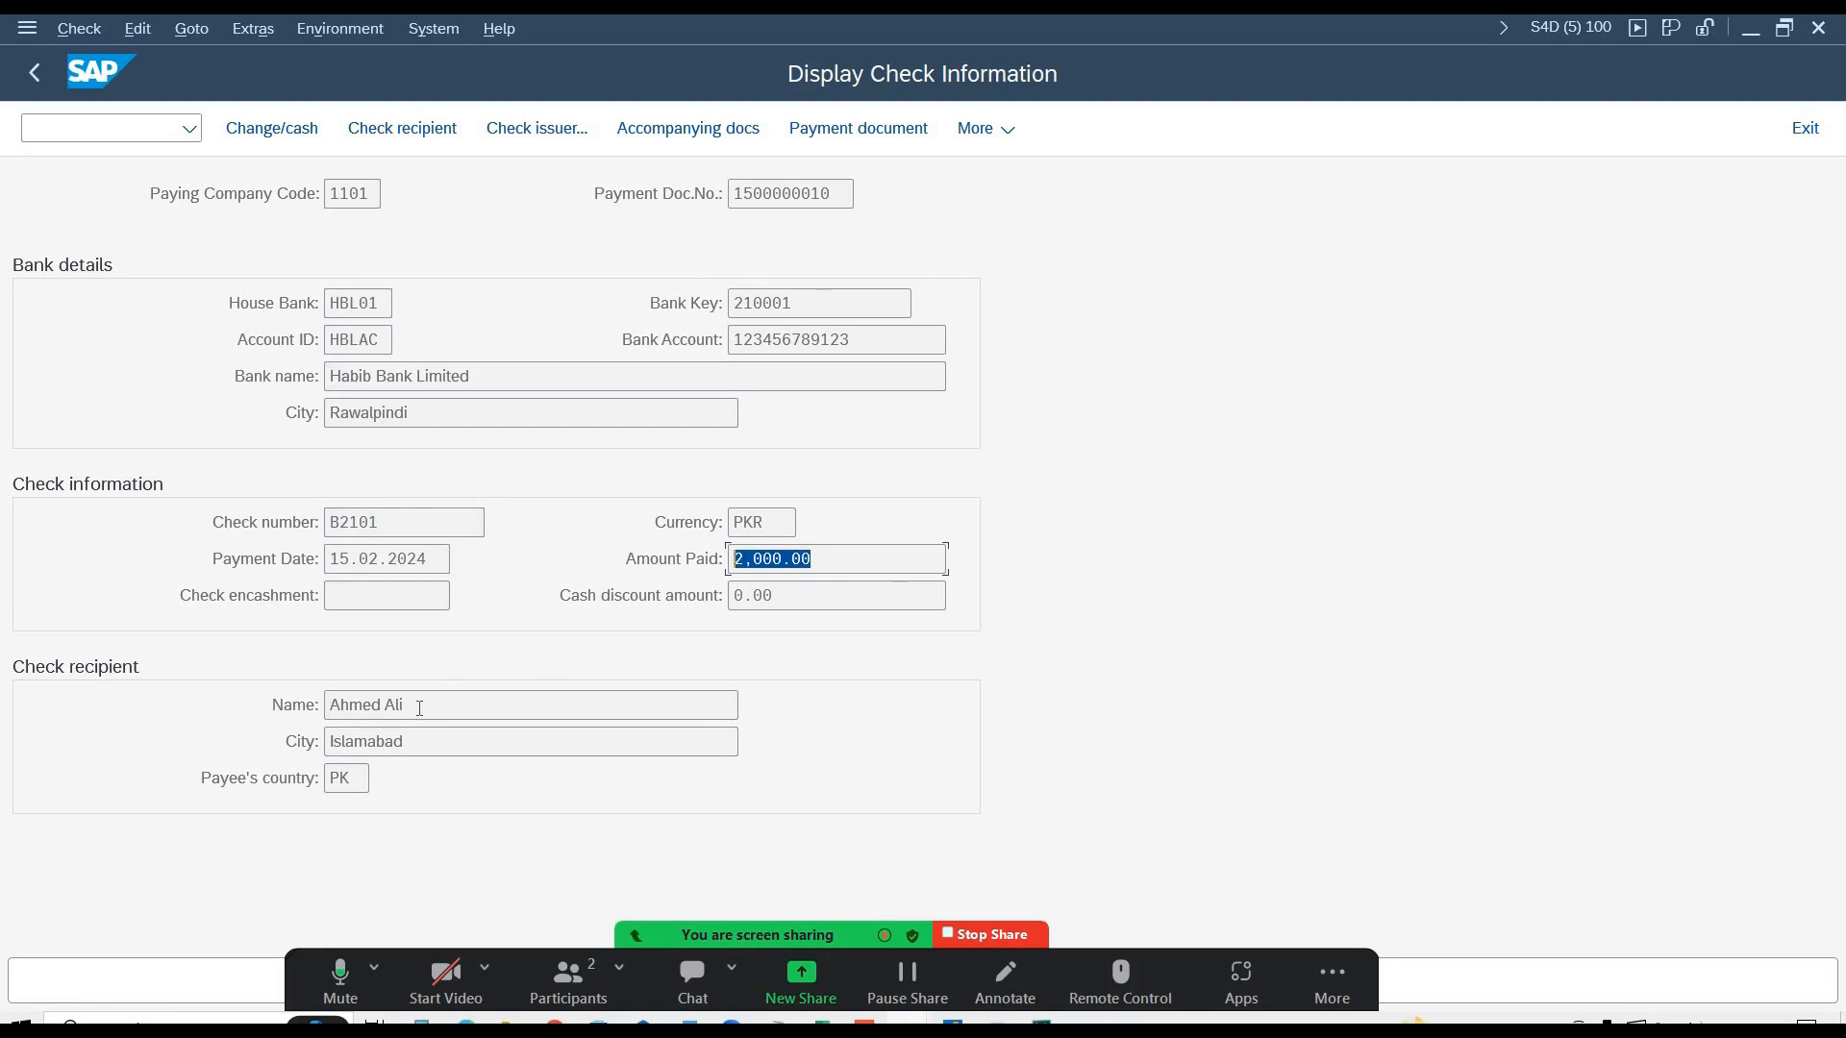
pyautogui.moveTo(296, 706); pyautogui.dragTo(406, 707)
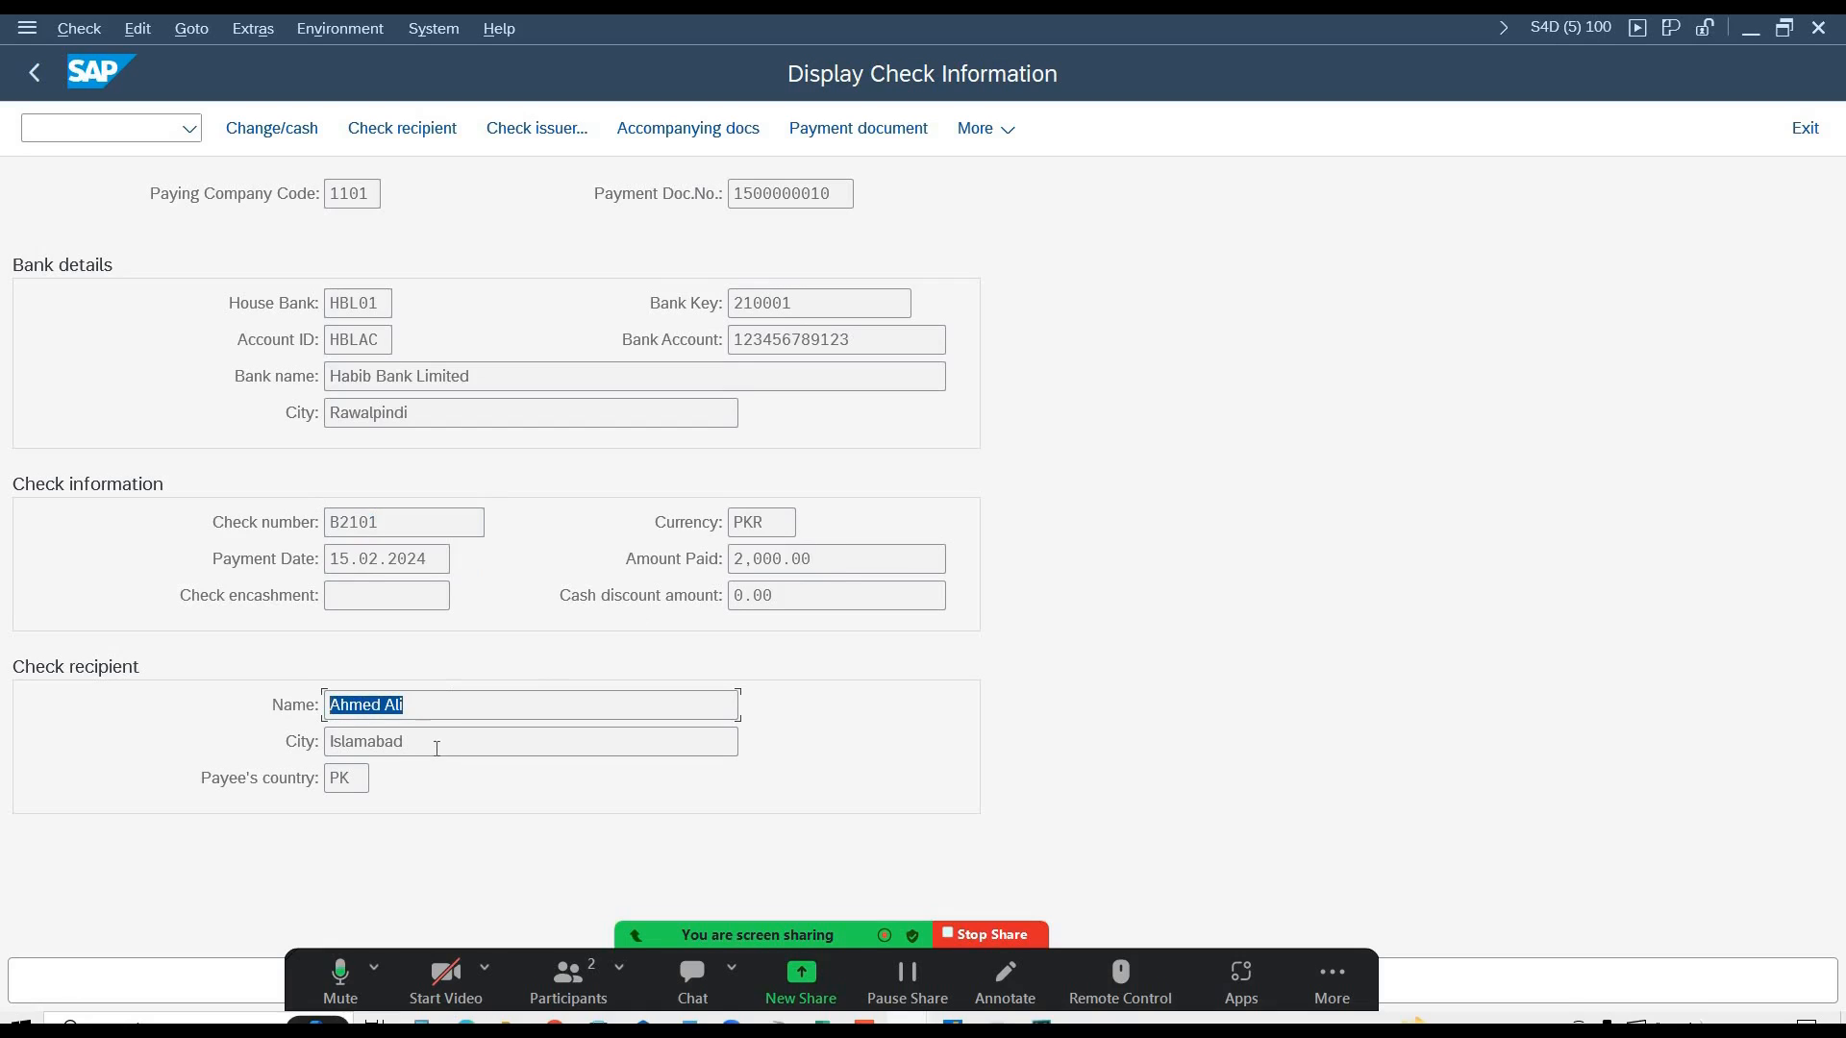
pyautogui.doubleClick(336, 744)
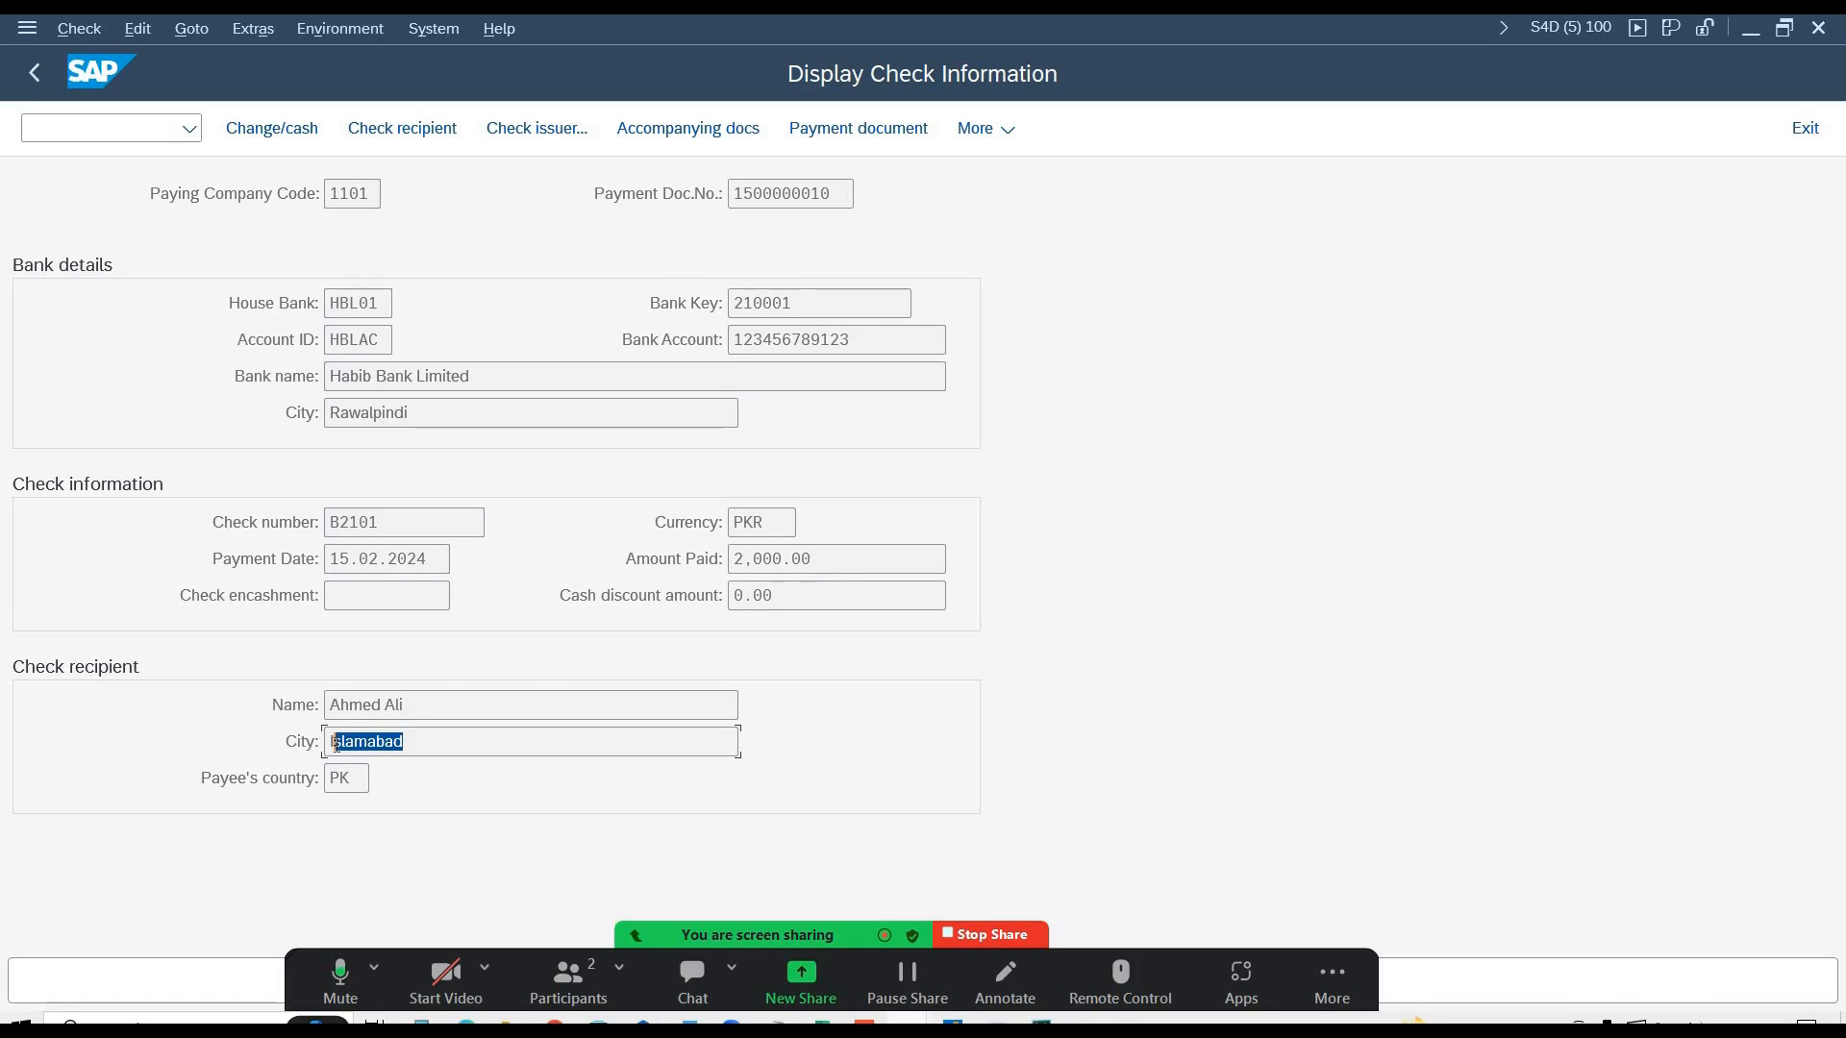